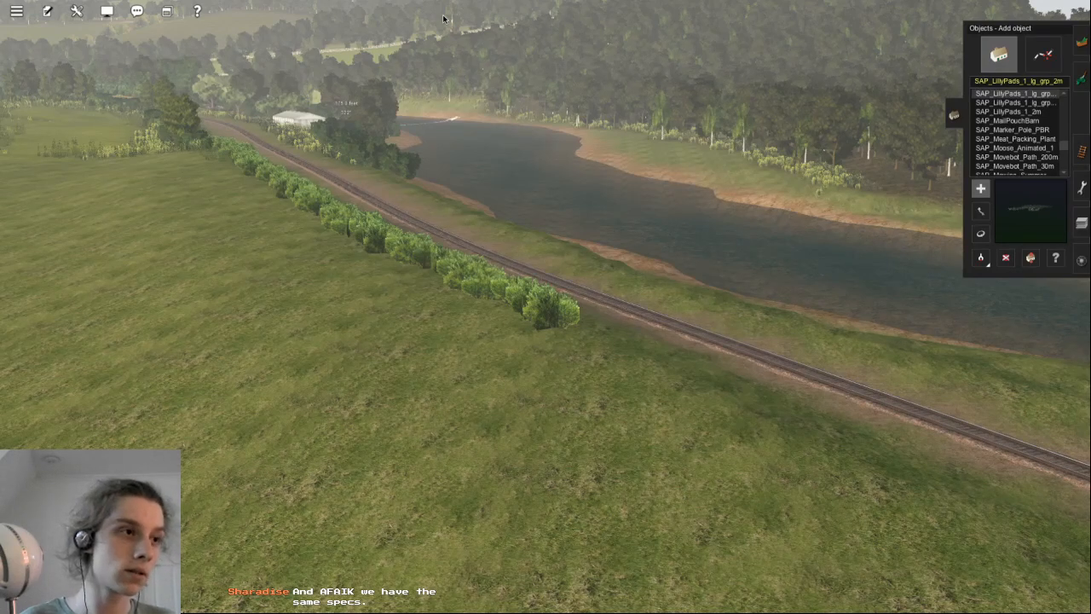
key("Right")
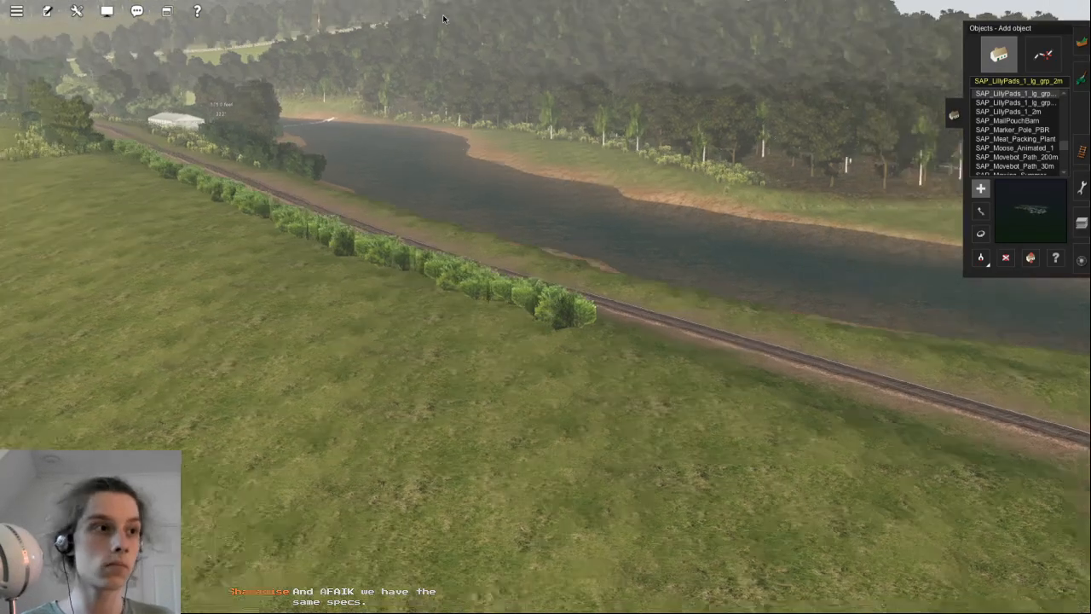
key("Right")
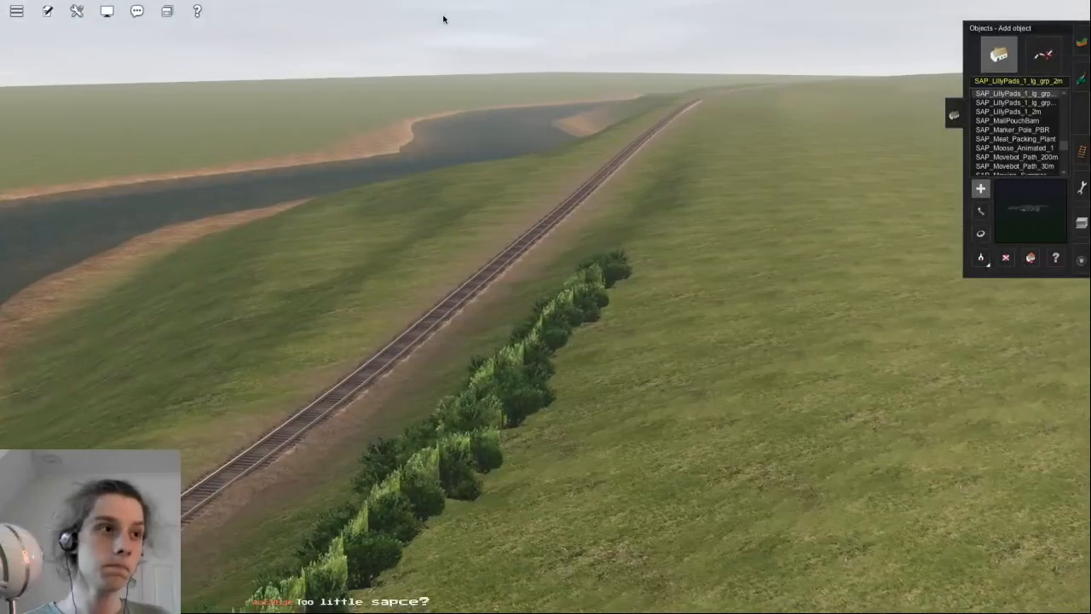
key("Right")
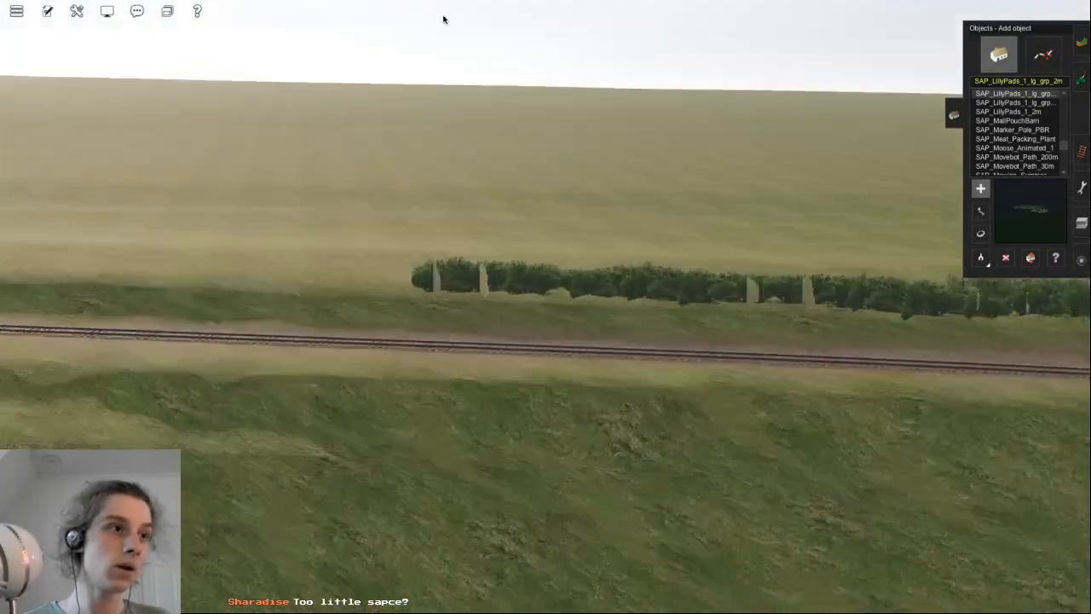
key("Right")
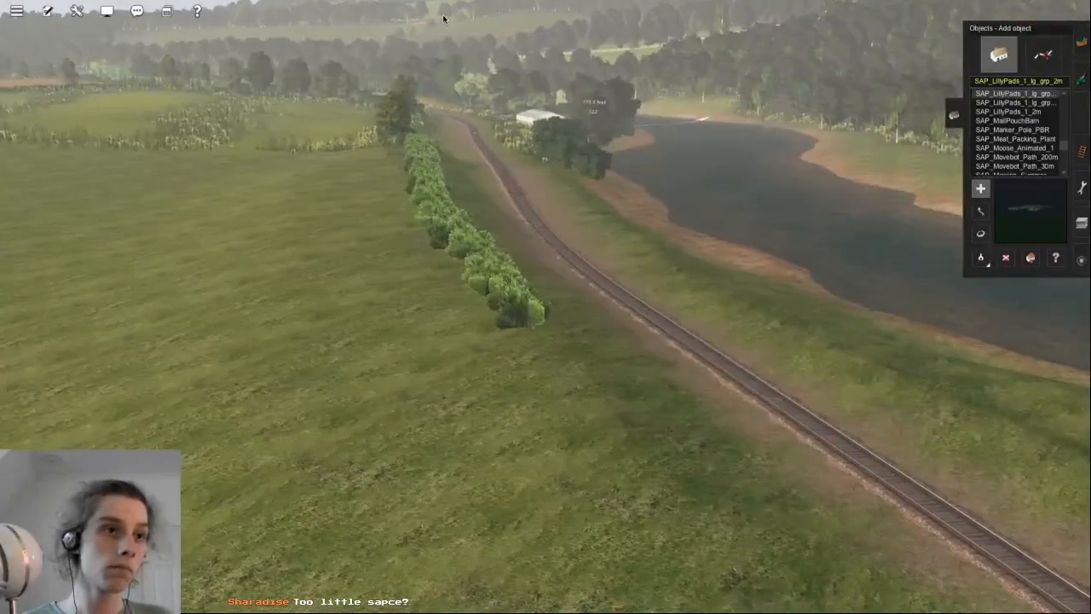
key("Right")
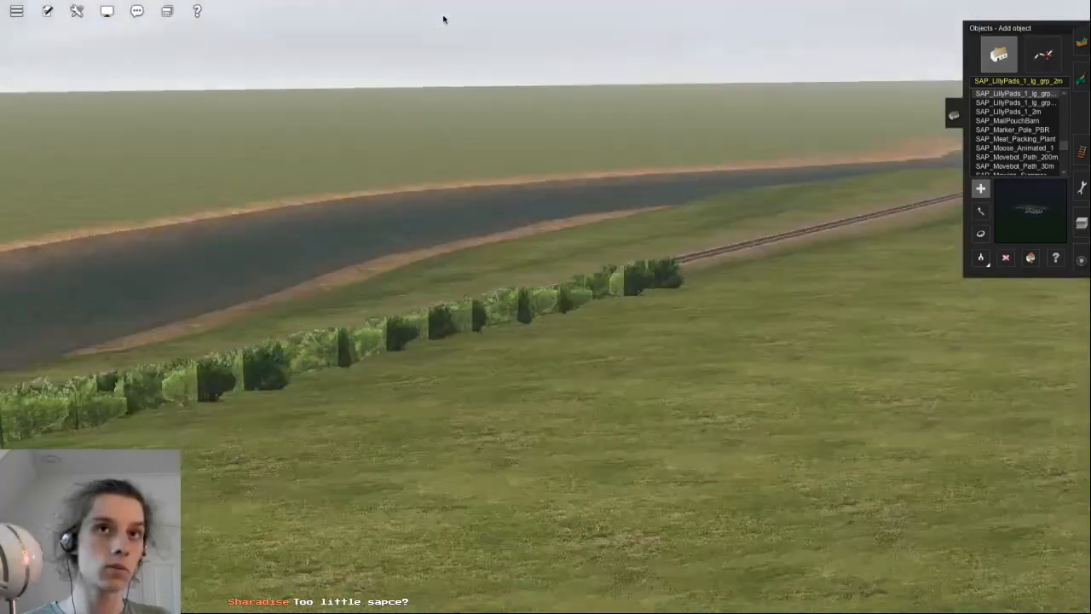
key("Right")
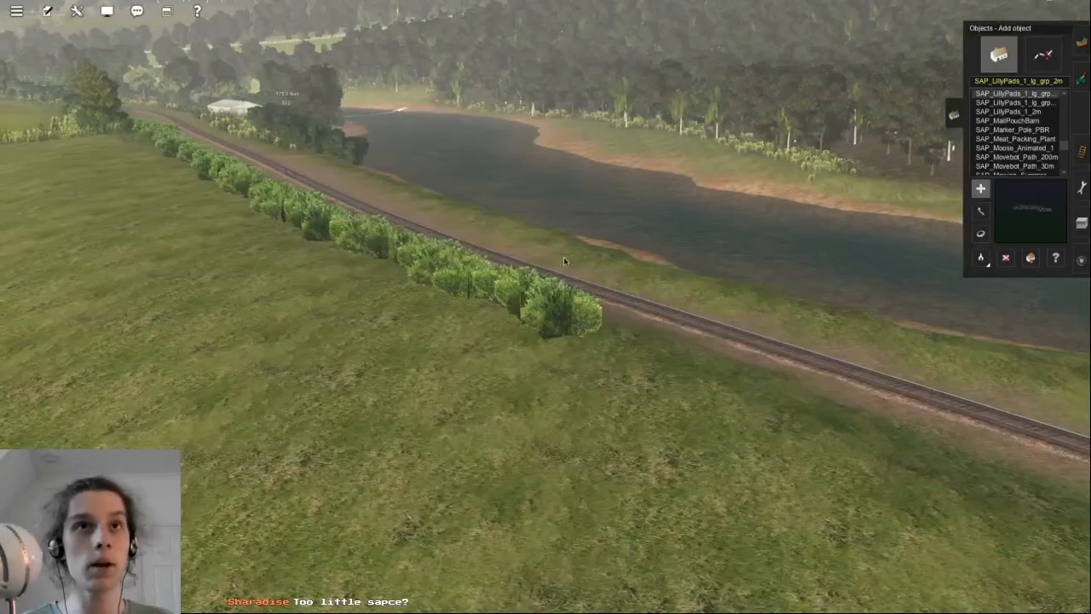
right_click_drag(571, 263, 577, 298)
- Try to start a Background Forest Spline 01 at the open end of the forest backdrop while the session layer is active
left_click(1045, 56)
left_click_drag(567, 329, 636, 367)
left_click(629, 365)
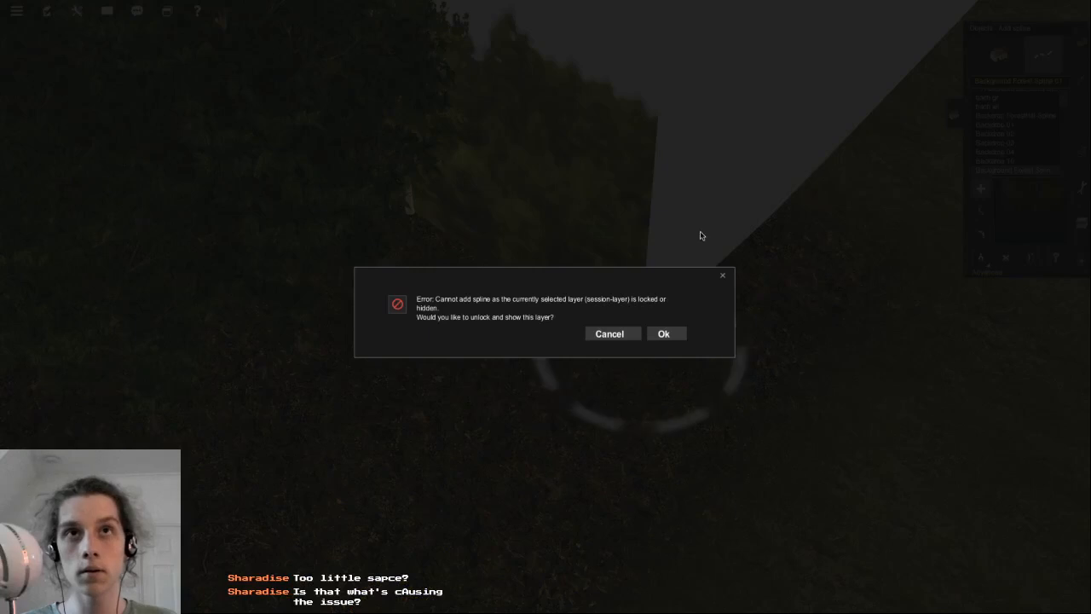
left_click(613, 333)
- Make a layer other than the locked session layer active, and return to adding Background Forest Spline 01
left_click(1085, 225)
left_click(1051, 69)
left_click(1043, 51)
left_click(1082, 114)
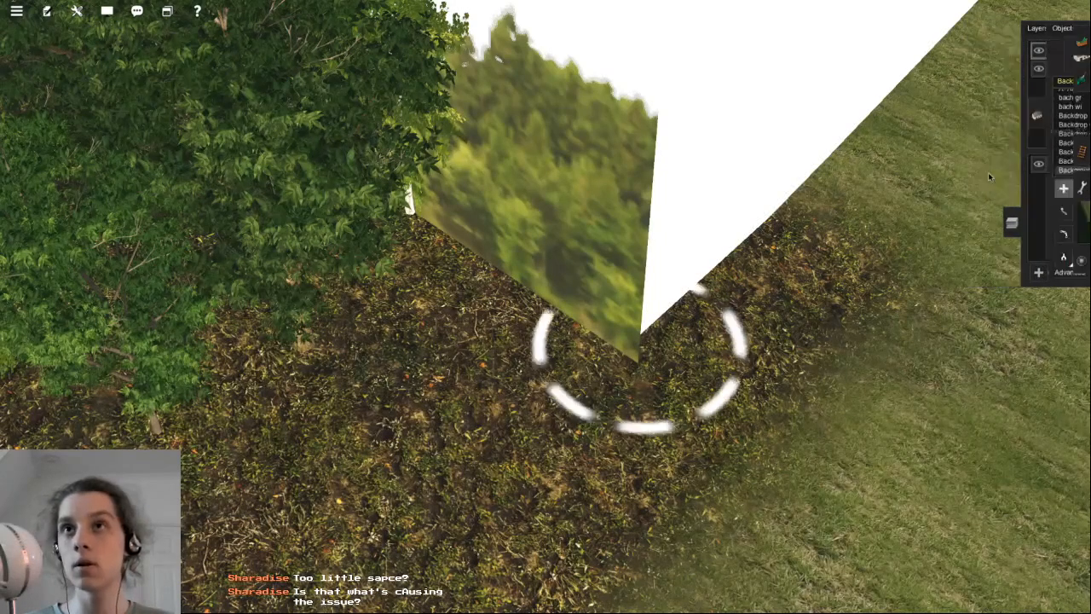
- Run a Background Forest Spline 01 from the end of the existing forest backdrop across the grass to the terrain edge
left_click(630, 360)
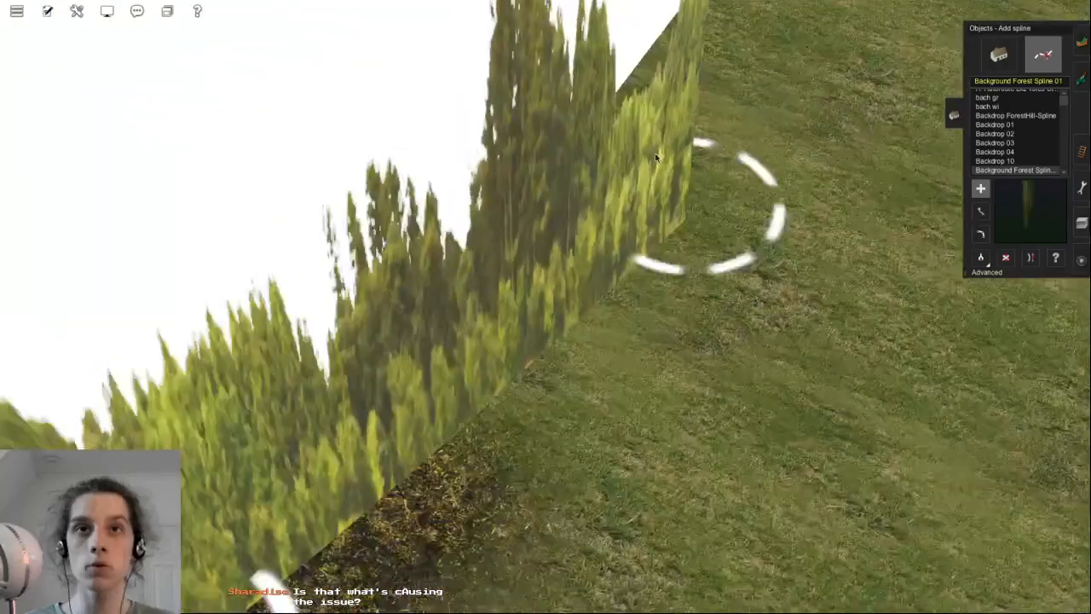
key("Right")
key("Down")
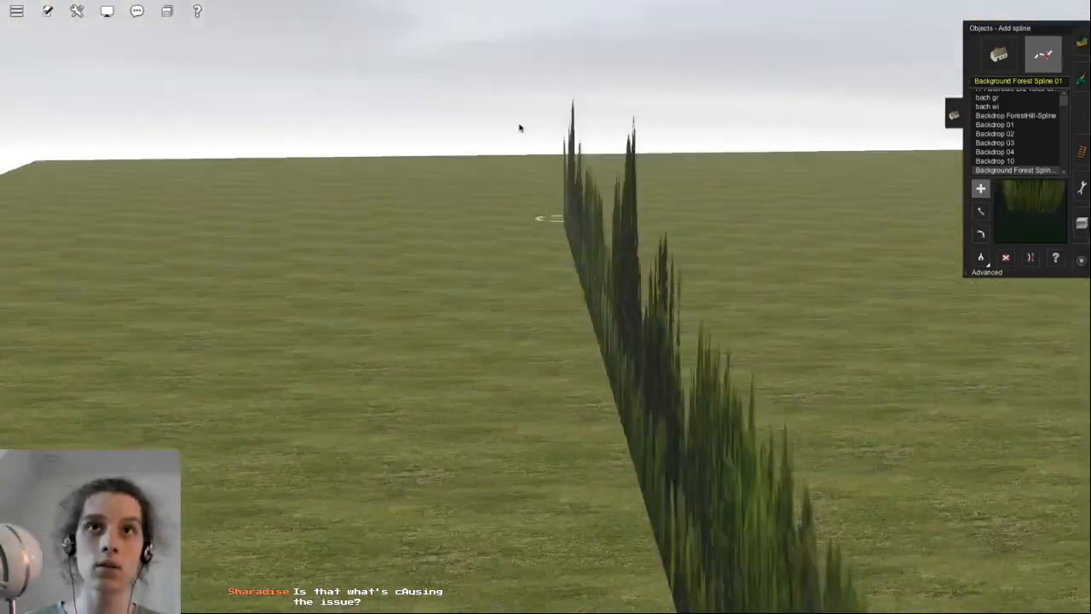
key("Left")
scroll(563, 290, "up", 5)
key("Up")
key("Left")
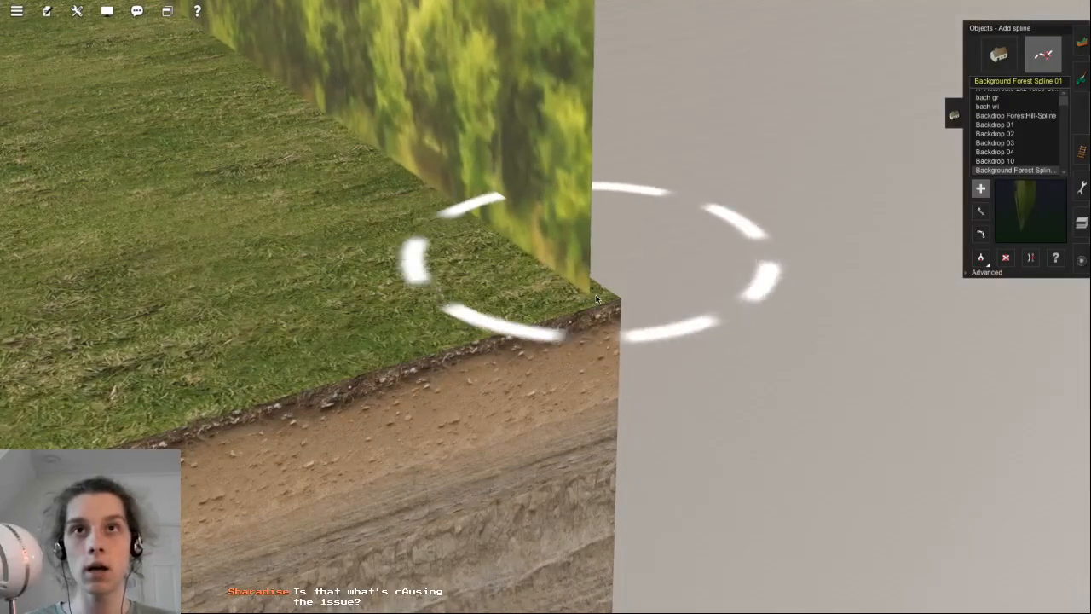
left_click(593, 296)
- Adjust the spline height at the forest corner where the new Background Forest Spline meets the existing backdrop
right_click(220, 169)
right_click_drag(220, 169, 522, 237)
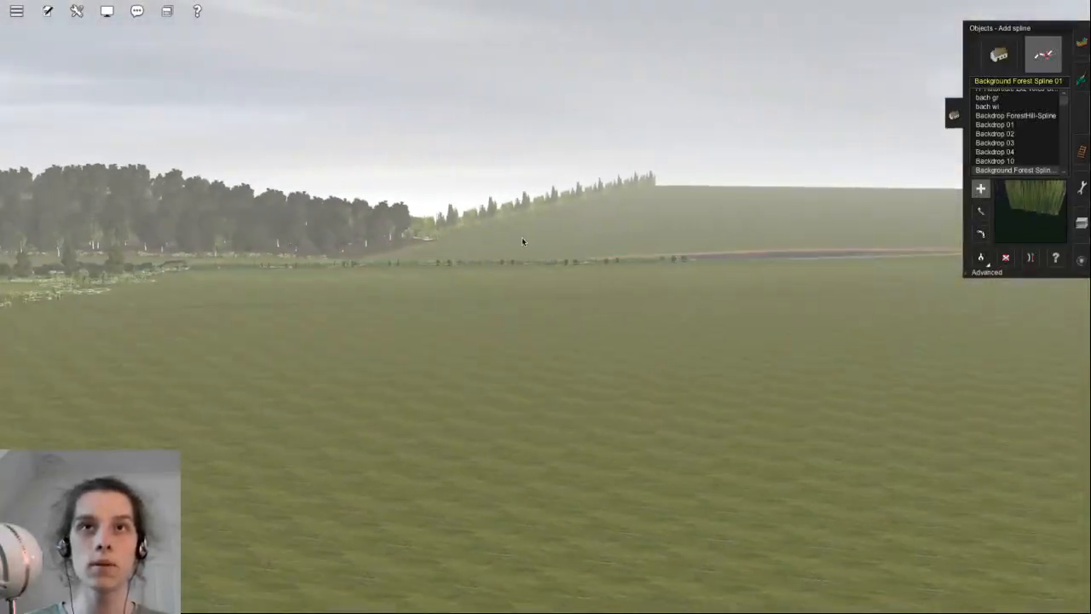
scroll(523, 241, "up", 8)
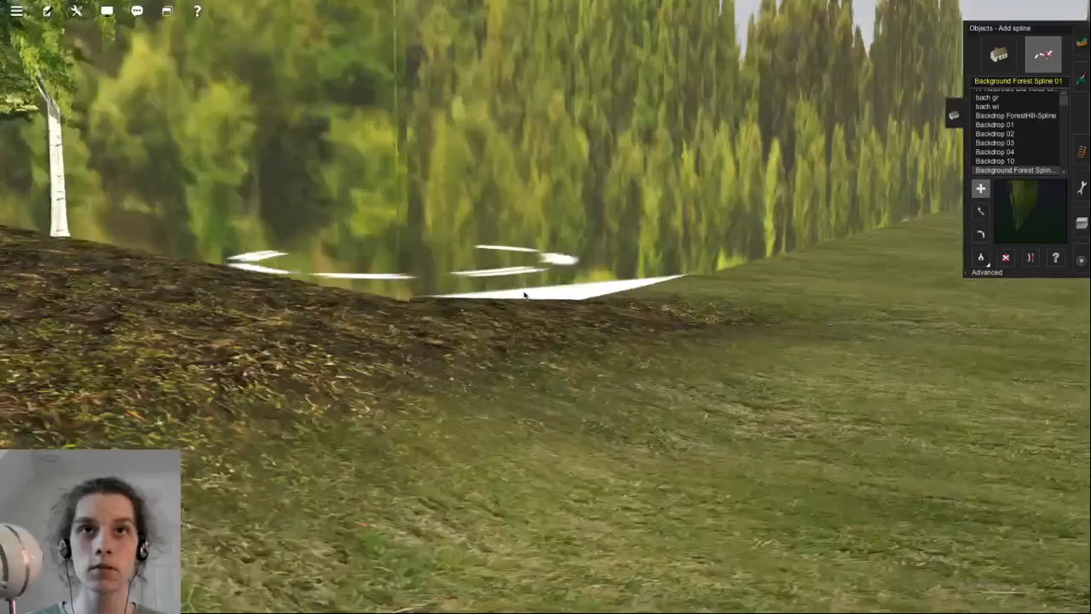
right_click_drag(524, 294, 537, 248)
scroll(537, 248, "down", 3)
left_click(985, 274)
left_click(985, 294)
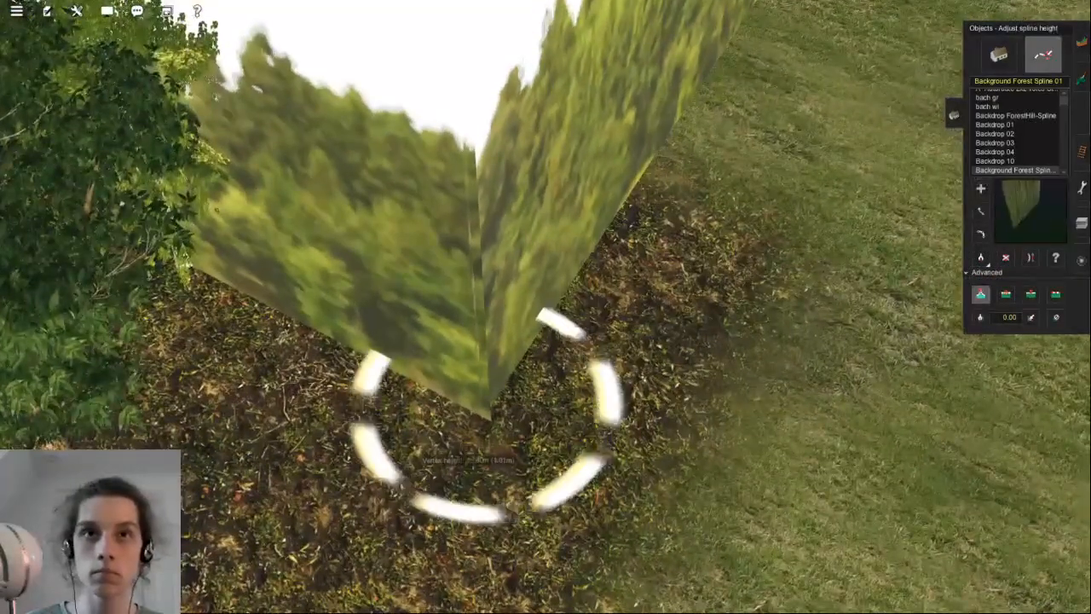
left_click_drag(432, 476, 427, 460)
right_click_drag(426, 460, 423, 445)
left_click_drag(423, 445, 423, 465)
right_click_drag(422, 464, 428, 444)
scroll(426, 444, "down", 2)
scroll(462, 440, "down", 4)
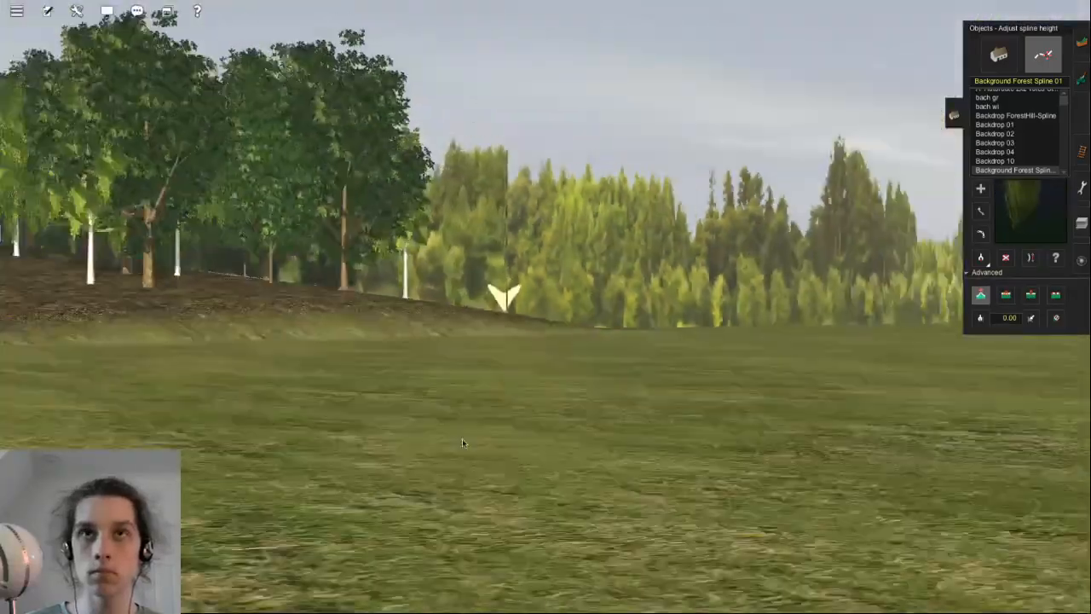
right_click_drag(538, 358, 535, 392)
scroll(536, 392, "up", 5)
left_click_drag(450, 343, 460, 348)
- Inspect the forest backdrop joint and the planting along the river and railway with the Move spline tool active
key("Left")
key("m")
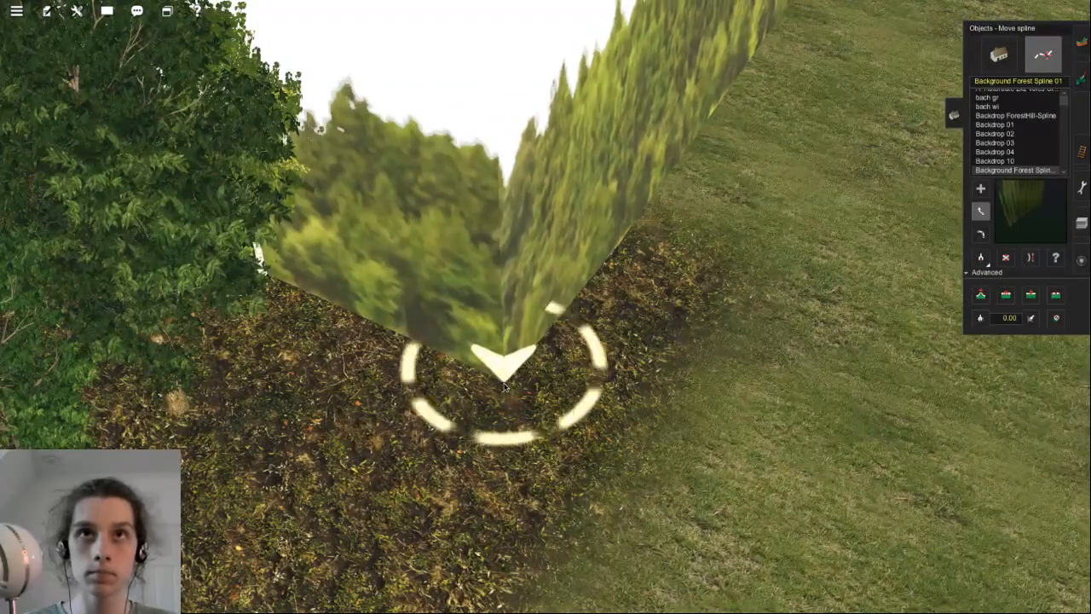
key("Down")
scroll(541, 407, "down", 8)
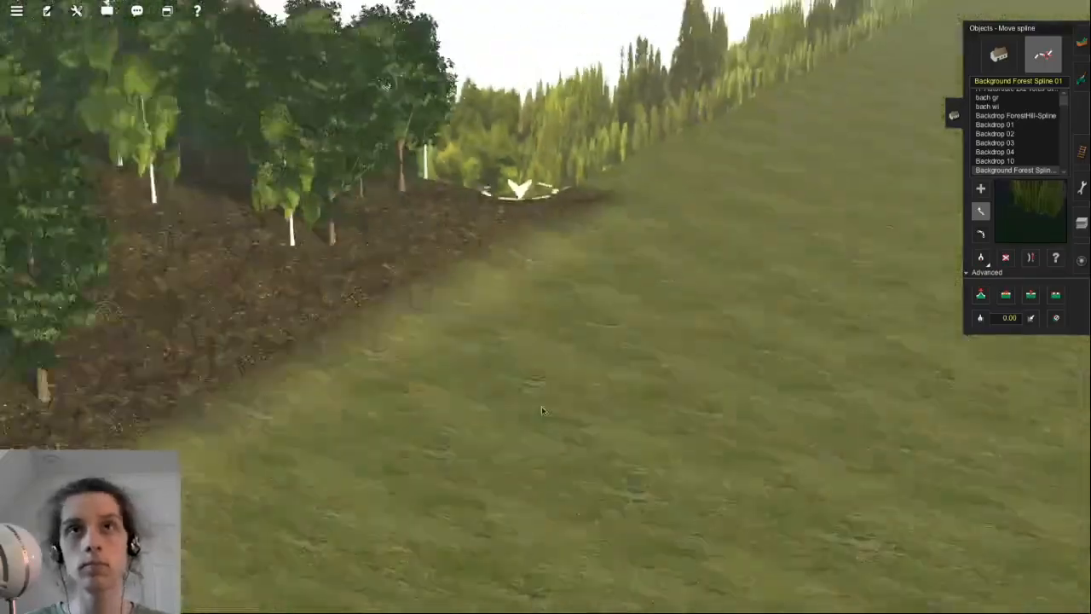
key("Up")
key("Left")
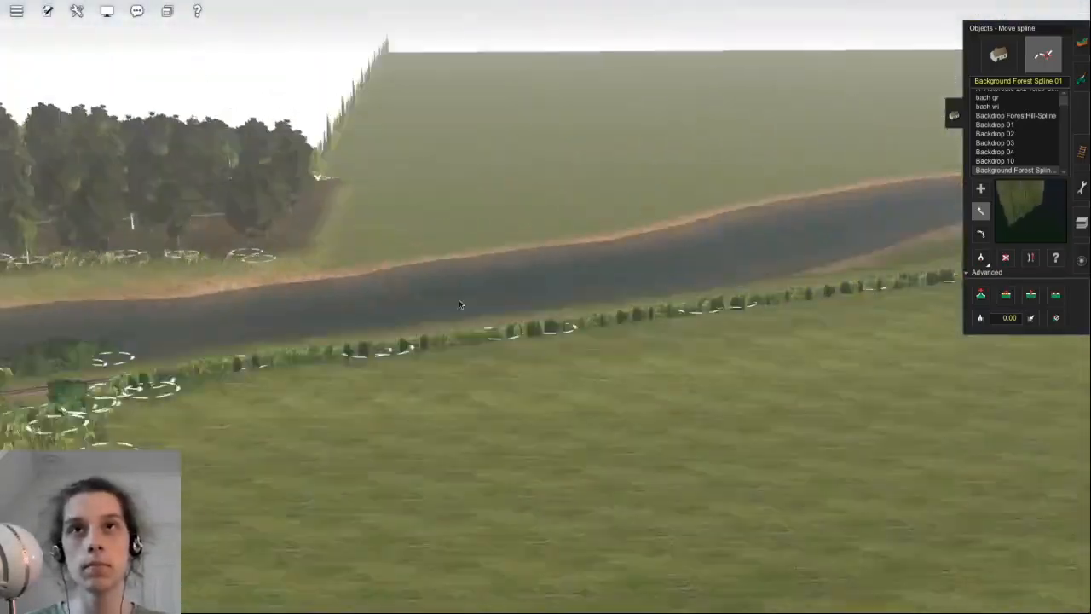
scroll(459, 301, "up", 5)
scroll(534, 337, "down", 4)
key("Left")
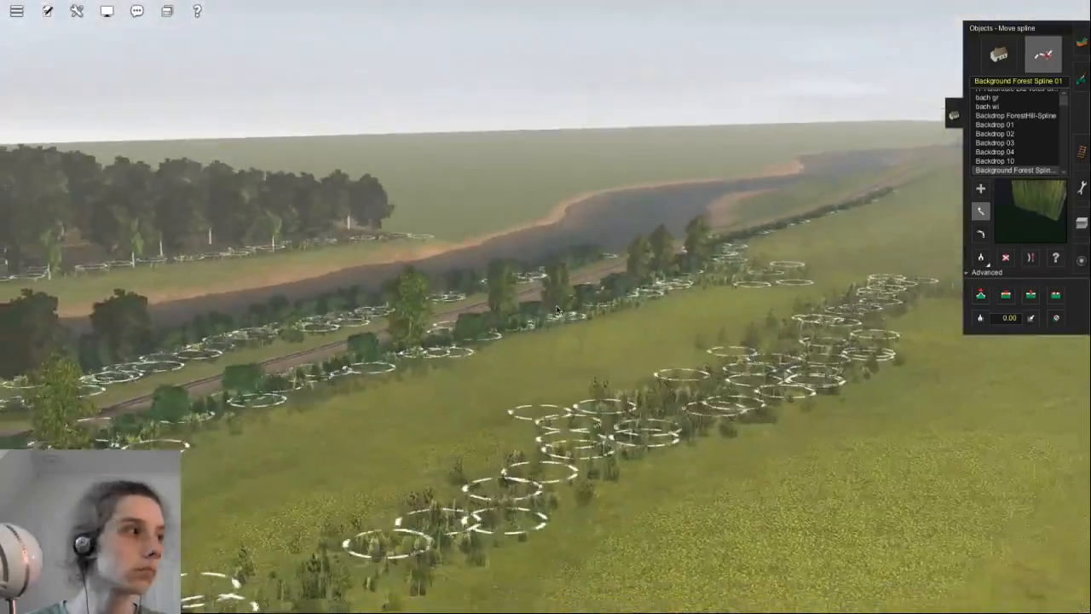
scroll(545, 277, "up", 5)
right_click(533, 264)
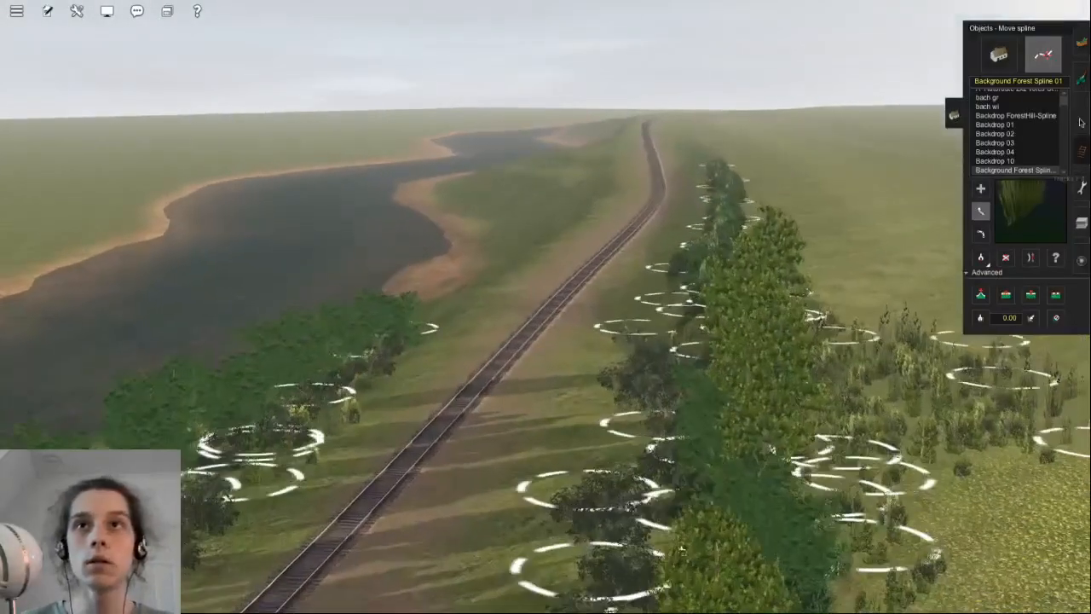
key("Up")
- Try placing Backdrop ForestHill-Spline on the riverbank beside the track, and undo the placements
left_click(1004, 124)
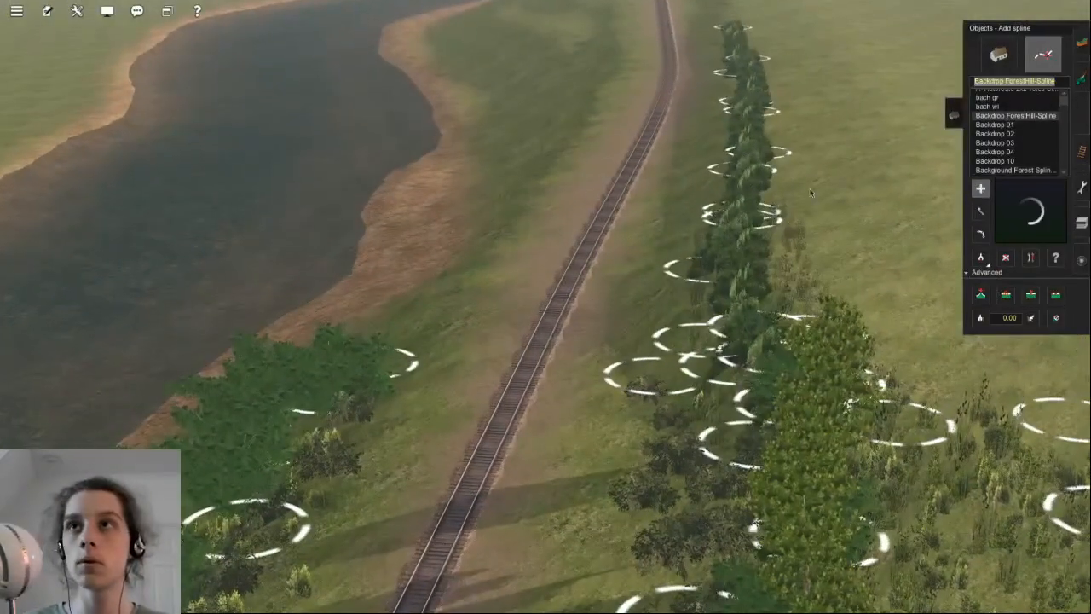
right_click(510, 150)
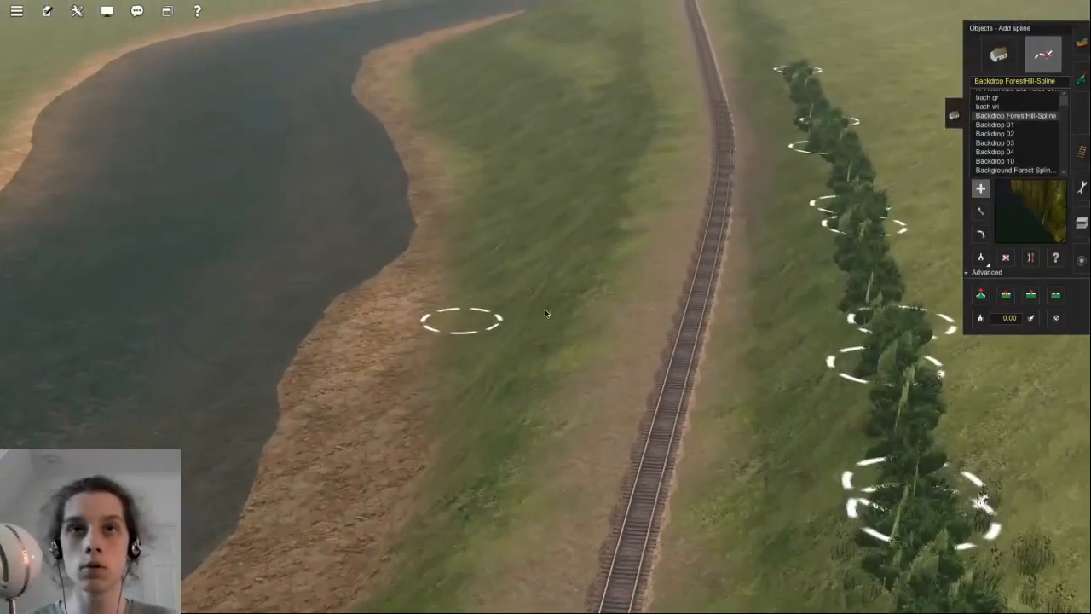
key("ctrl+z")
left_click(484, 186)
left_click(694, 111)
left_click(682, 175)
left_click(308, 189)
key("ctrl+z")
- Try placing the bach wi spline on the grassy bank between river and track, and undo it
right_click(578, 338)
scroll(578, 341, "down", 3)
right_click(558, 413)
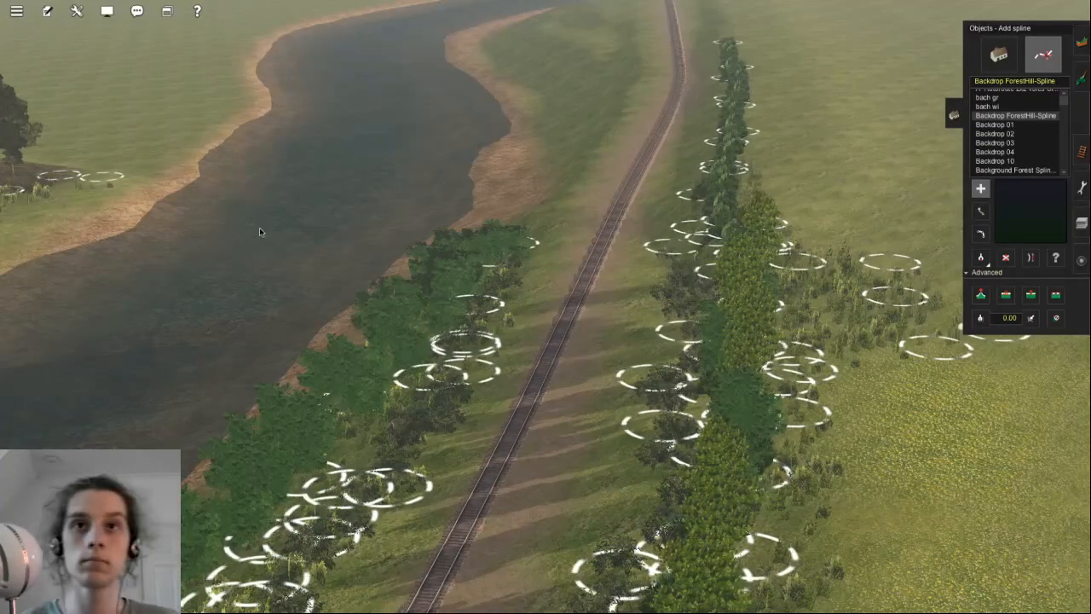
scroll(259, 230, "up", 3)
right_click(549, 176)
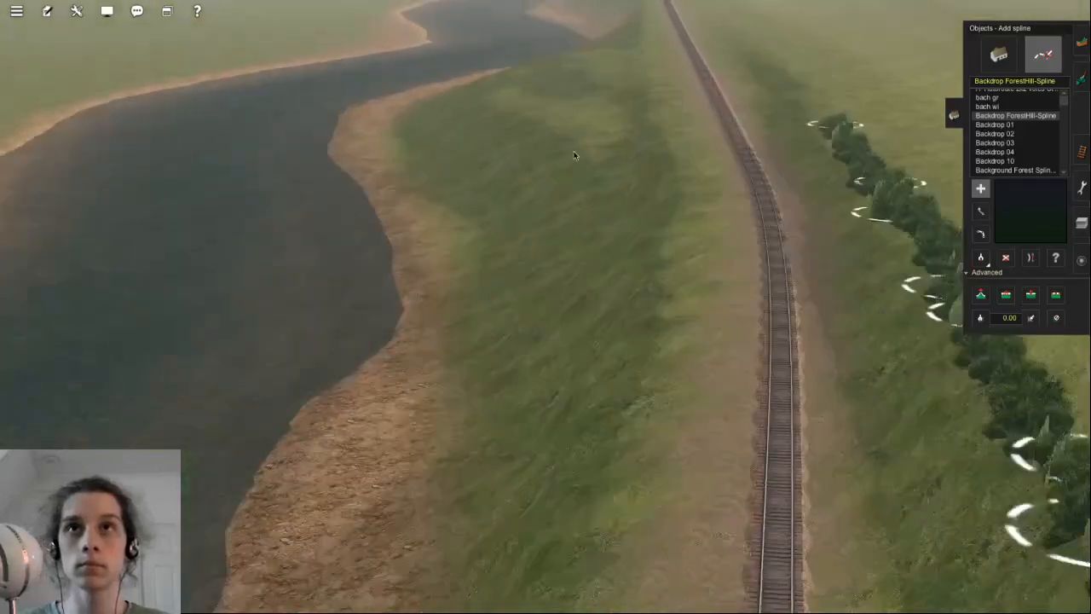
key("Down")
key("Up")
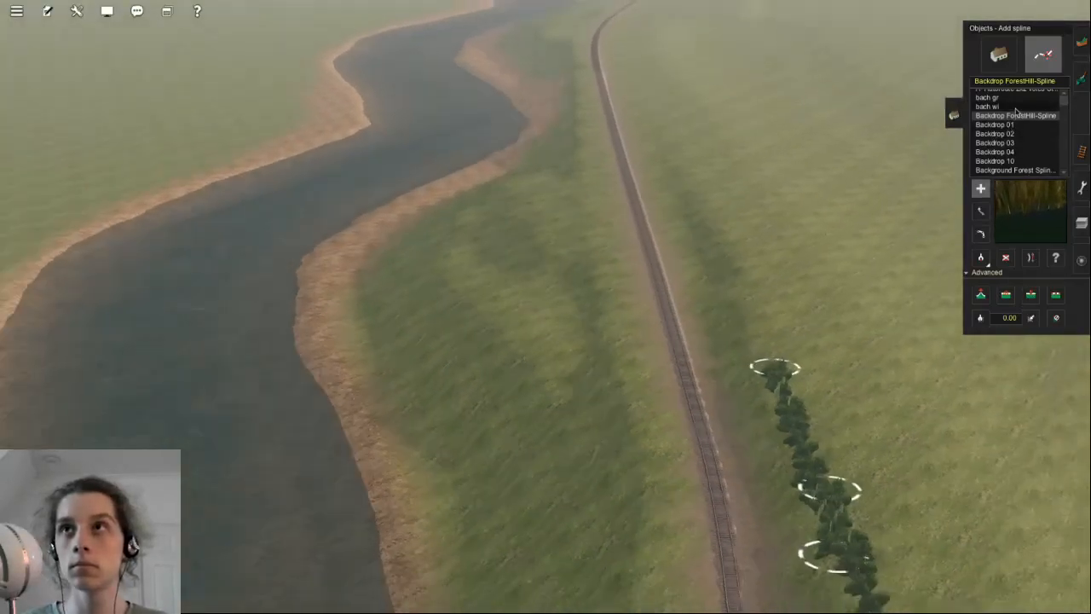
left_click(1015, 108)
scroll(522, 334, "up", 5)
left_click(522, 330)
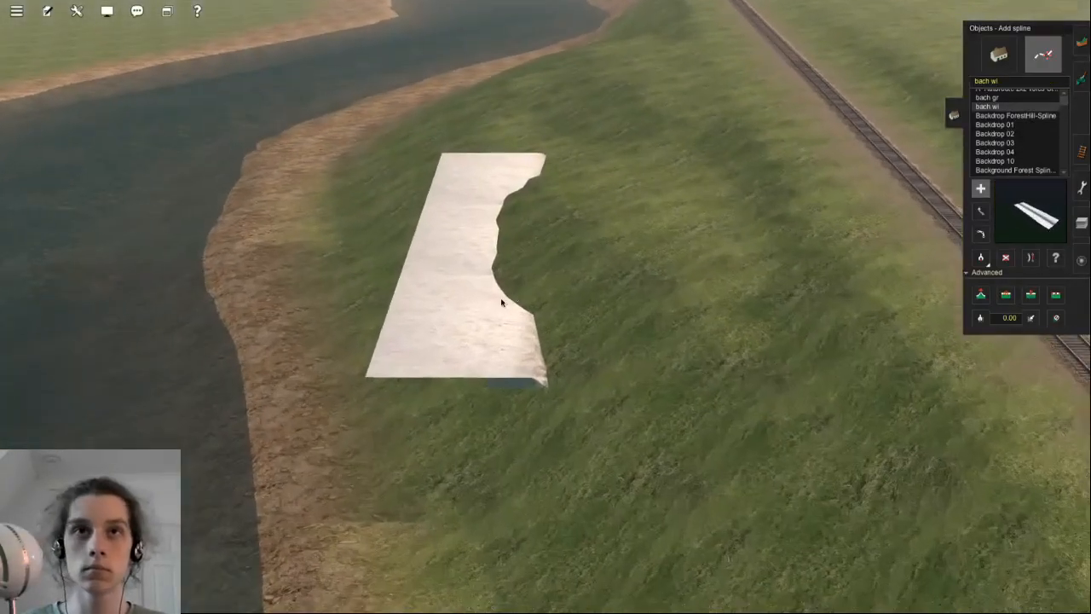
key("ctrl+z")
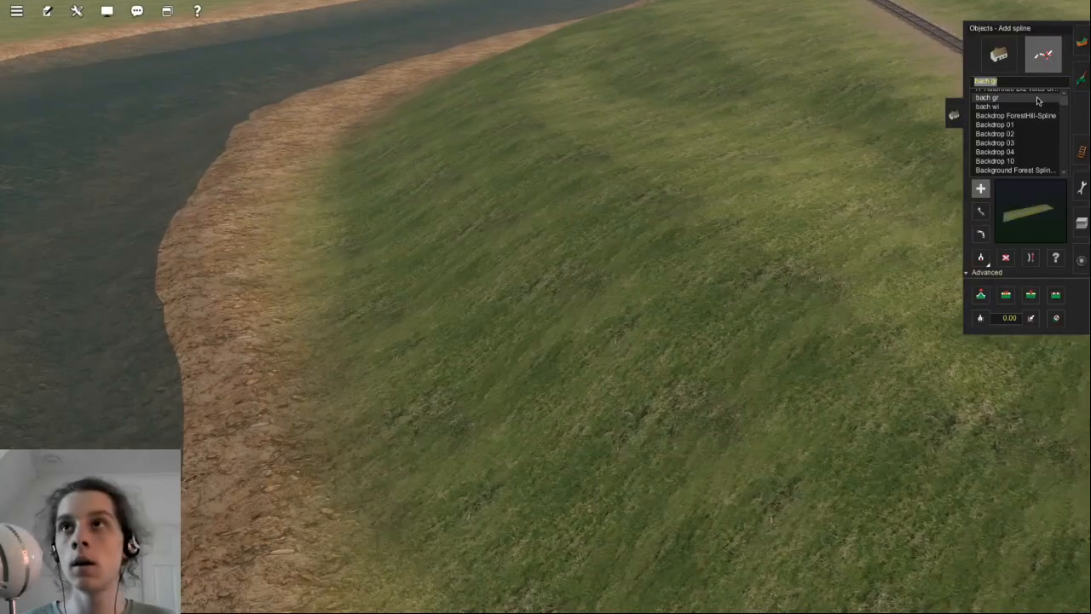
- Try placing the bach gr spline on the riverbank, and undo each placement
left_click(617, 205)
key("ctrl+z")
left_click(386, 401)
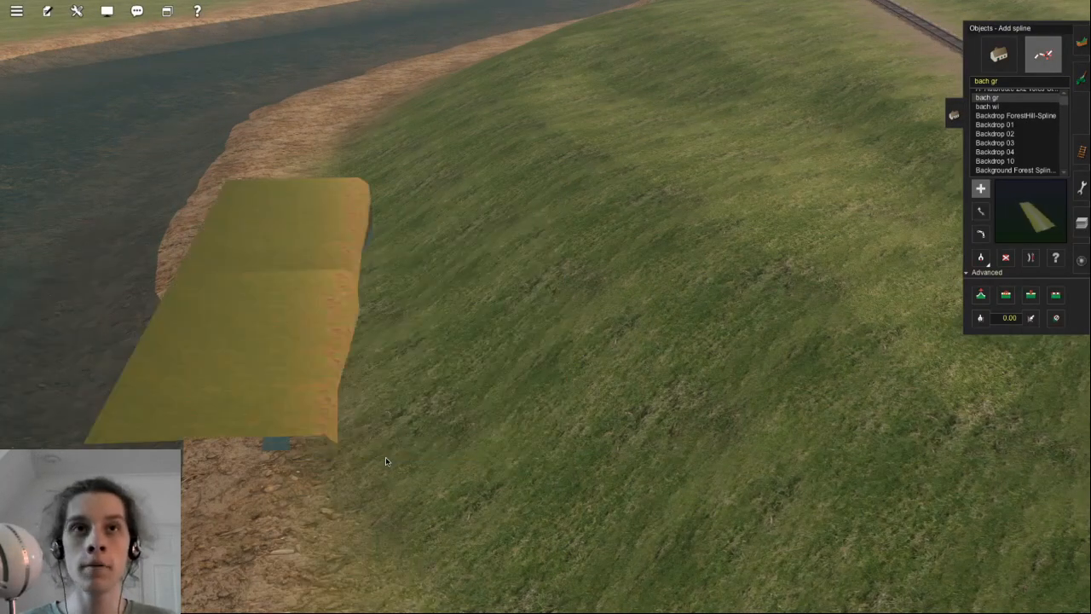
right_click(342, 429)
key("ctrl+z")
right_click(270, 346)
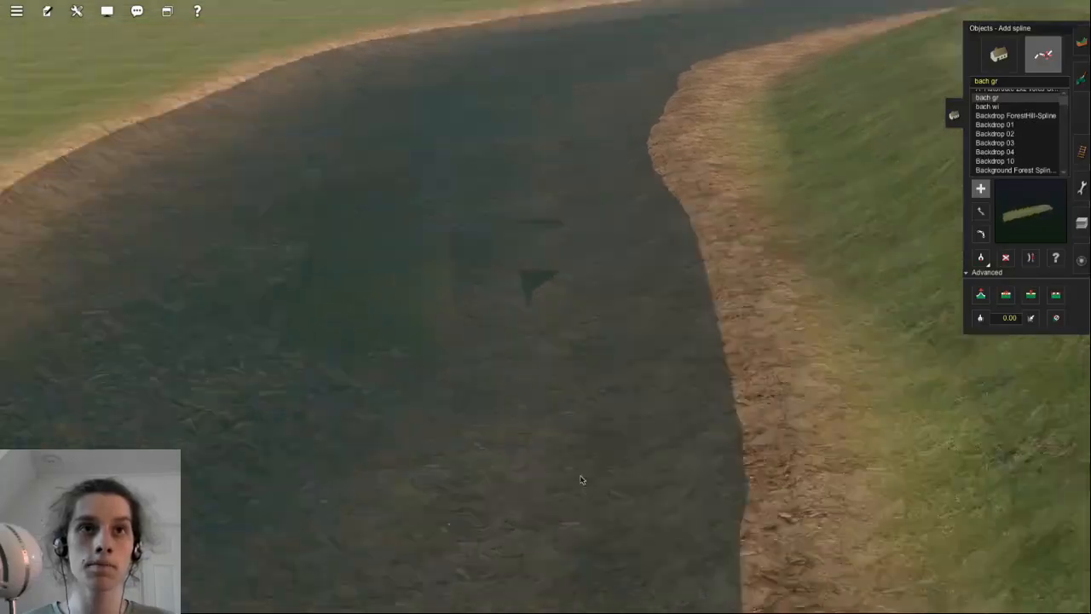
- Pick JVC~(Sh1) Shrub spline A from the existing trackside planting as the spline to add
scroll(597, 471, "down", 8)
scroll(676, 423, "up", 5)
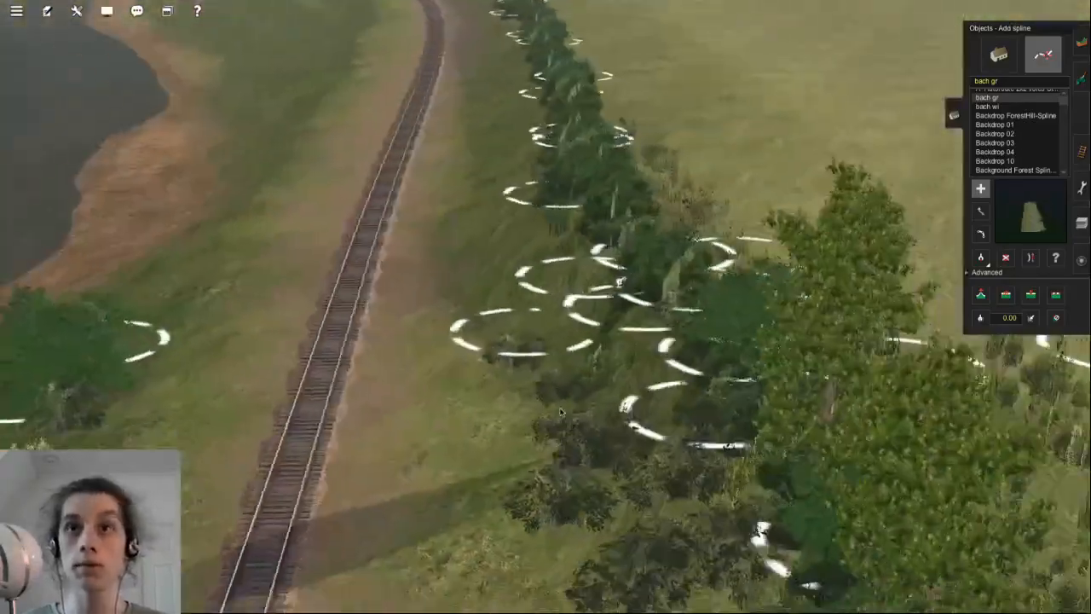
key("Left")
key("g")
left_click(500, 451)
- Place a stretch of JVC~(Sh1) Shrub spline A along the hedge on the field side of the track
key("Left")
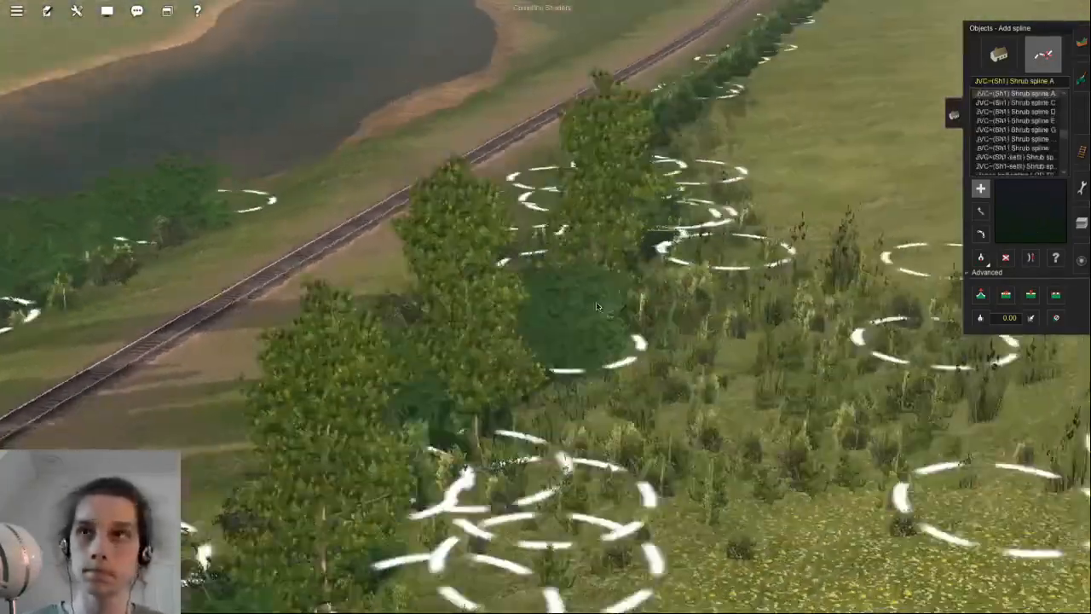
right_click(607, 334)
right_click(680, 192)
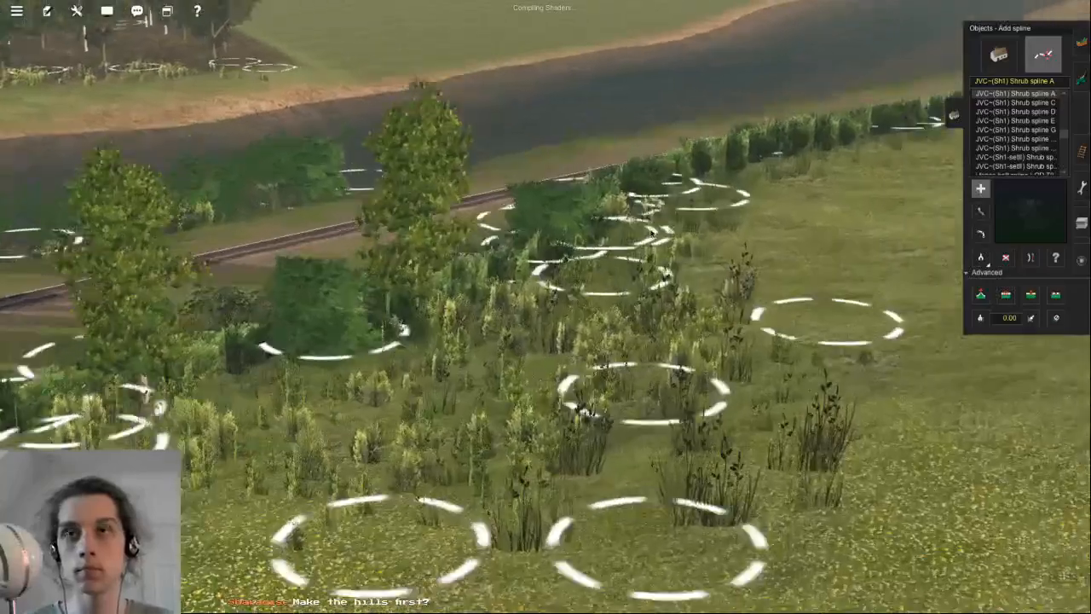
key("Right")
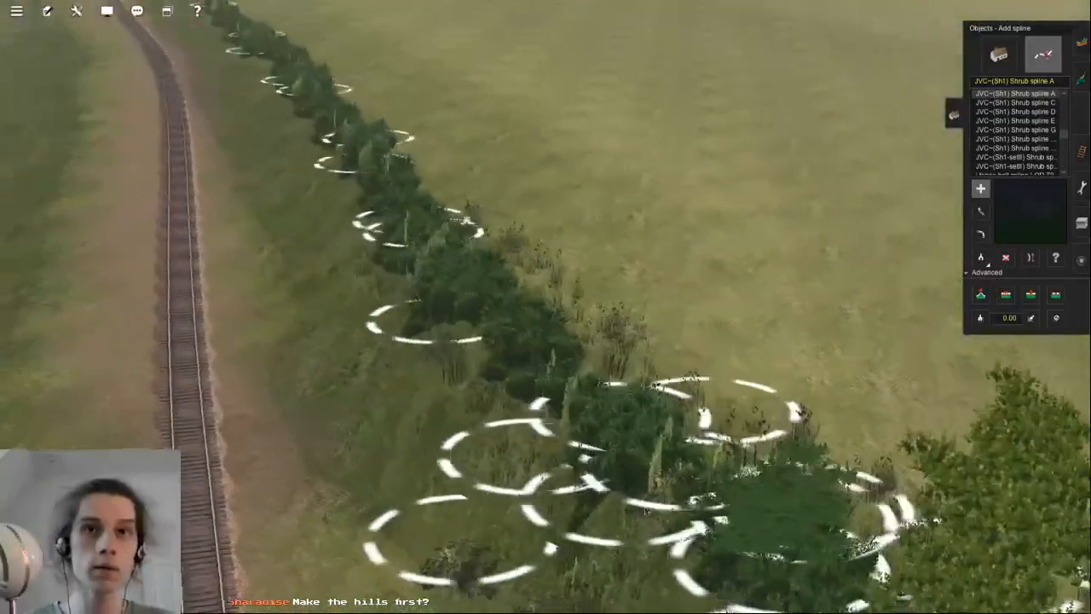
right_click(638, 524)
left_click(365, 211)
right_click(375, 218)
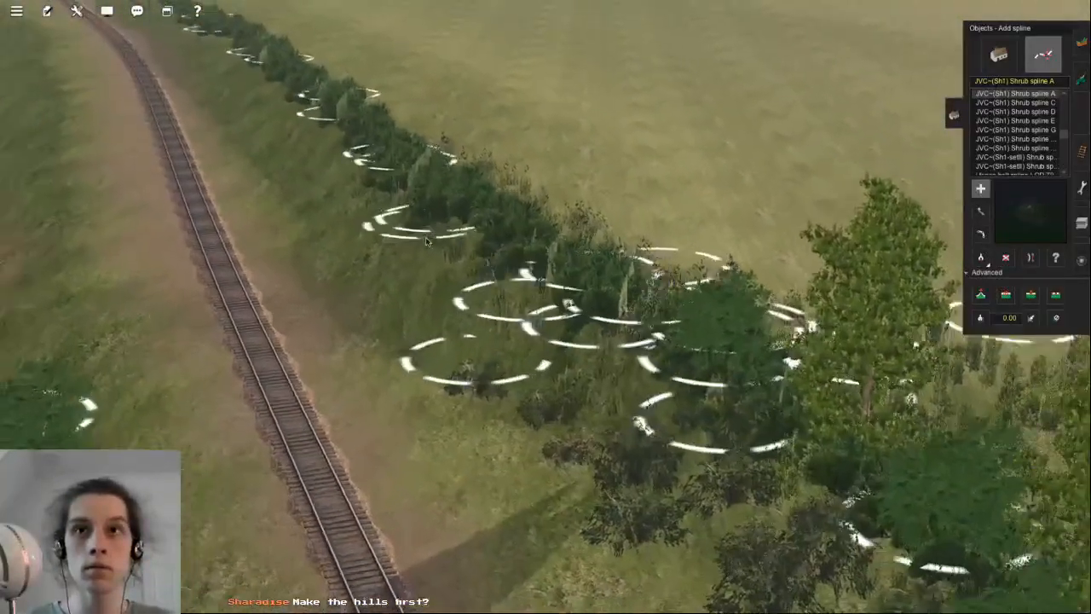
left_click(558, 307)
right_click(501, 166)
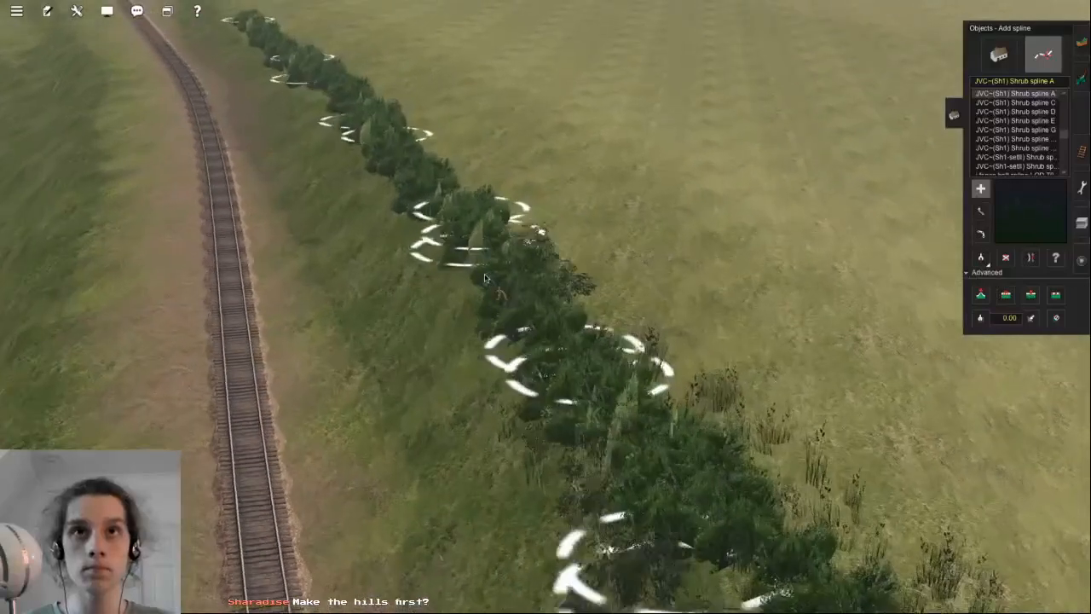
- Add stretches of JVC~(Sh1) Shrub spline A in front of the hedge, on the side facing the track
left_click(447, 308)
left_click(366, 197)
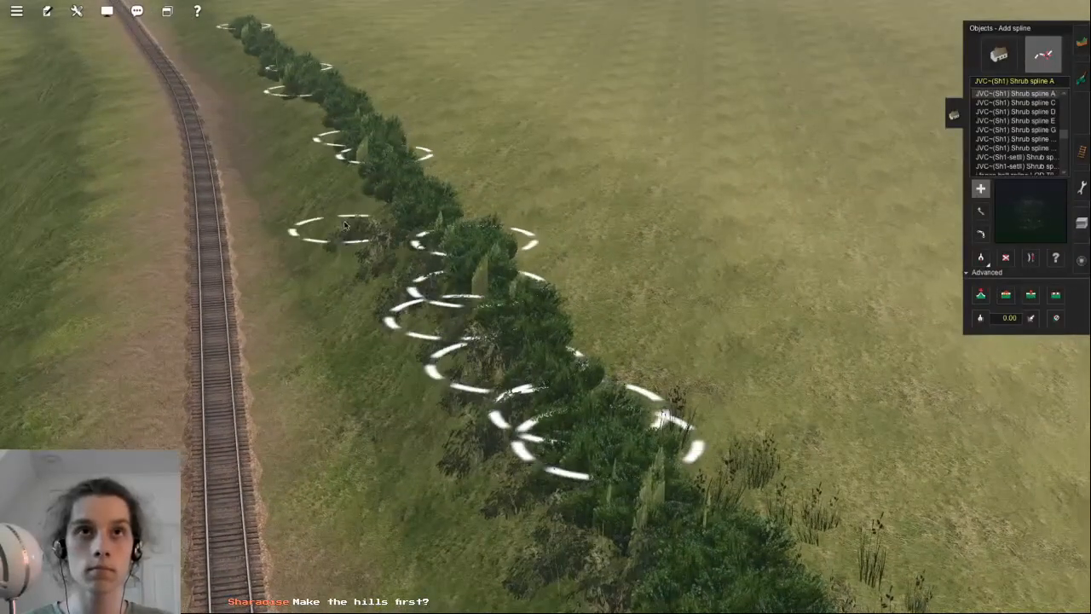
right_click(356, 161)
left_click(456, 216)
left_click(430, 162)
left_click(425, 244)
left_click(425, 224)
right_click(522, 503)
left_click(531, 331)
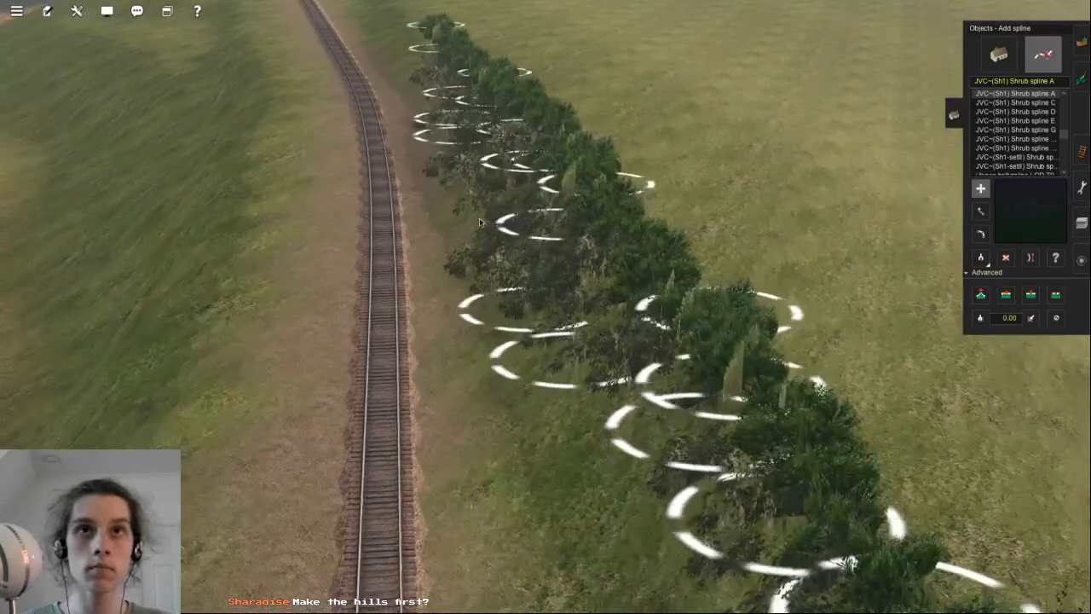
- Extend the trackside row of JVC~(Sh1) Shrub spline A along the hedge up to the first tall trees
right_click(571, 487)
left_click(567, 366)
left_click(578, 349)
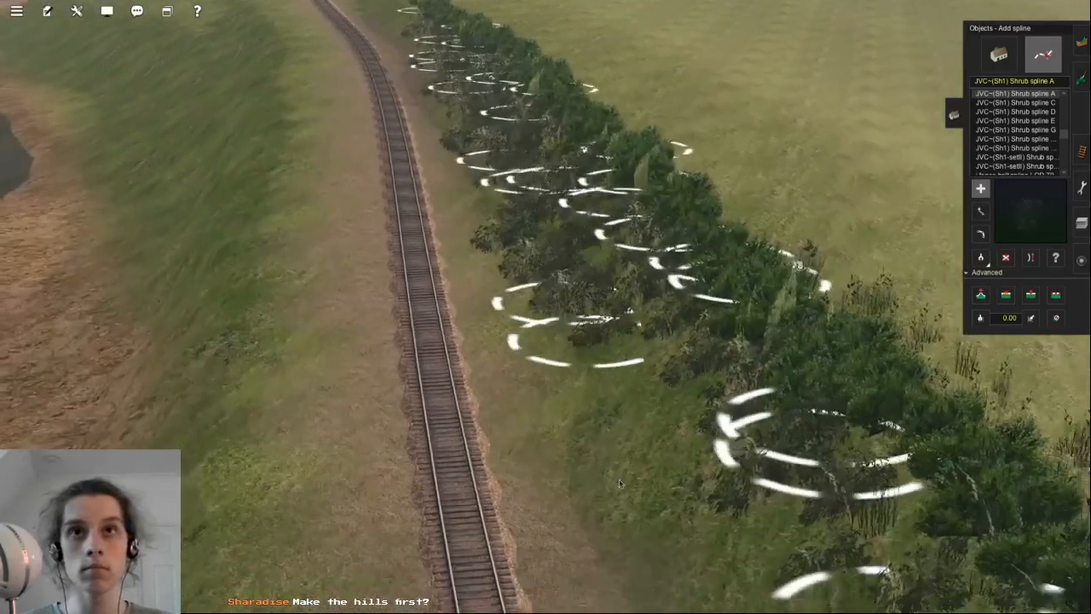
right_click(617, 479)
left_click(597, 380)
right_click(629, 477)
right_click(653, 475)
left_click(667, 370)
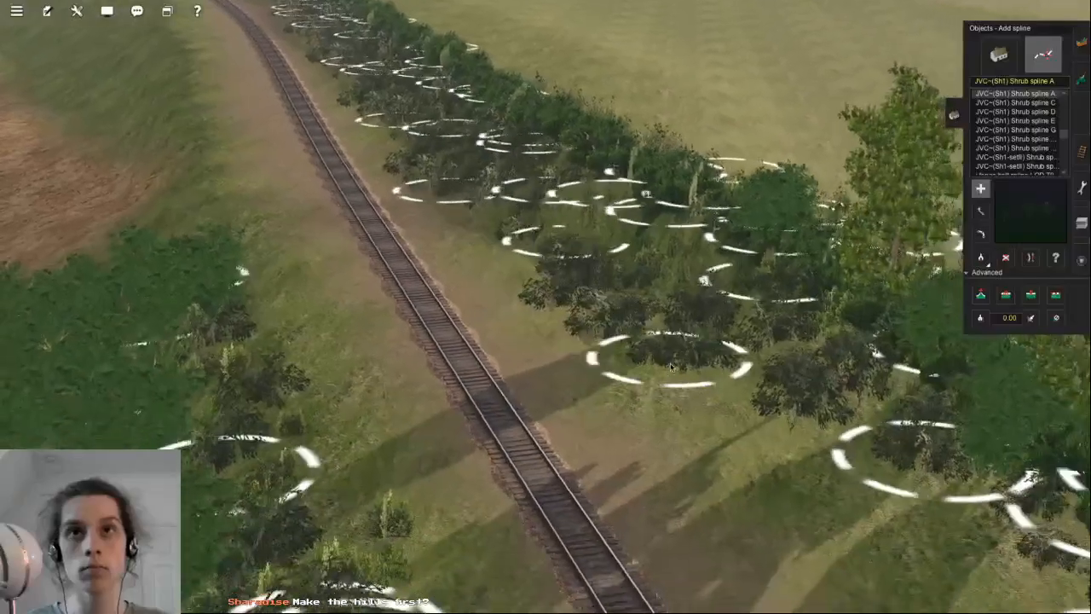
- Fill the gap between the track and the tall trees with JVC~(Sh1) Shrub spline A, and check the finished planting
left_click_drag(646, 365, 644, 367)
right_click(702, 493)
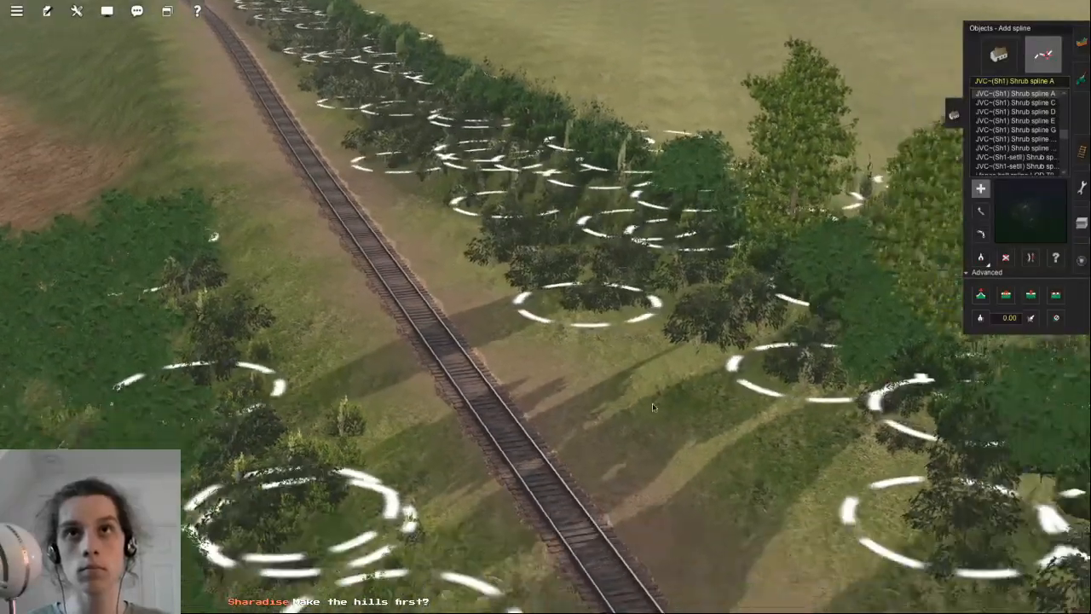
left_click(602, 334)
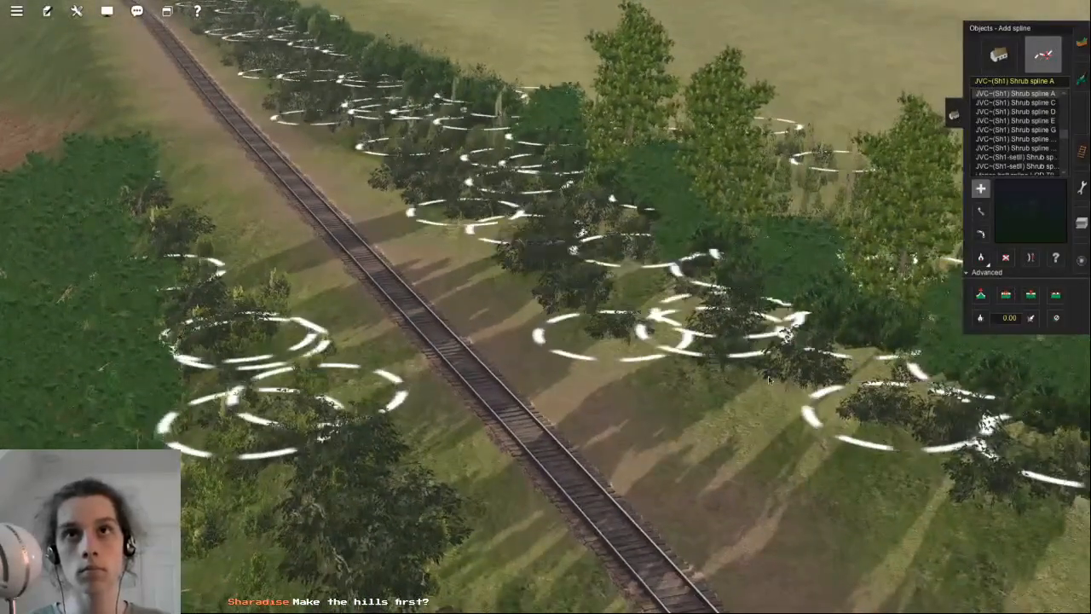
right_click(788, 452)
key("Right")
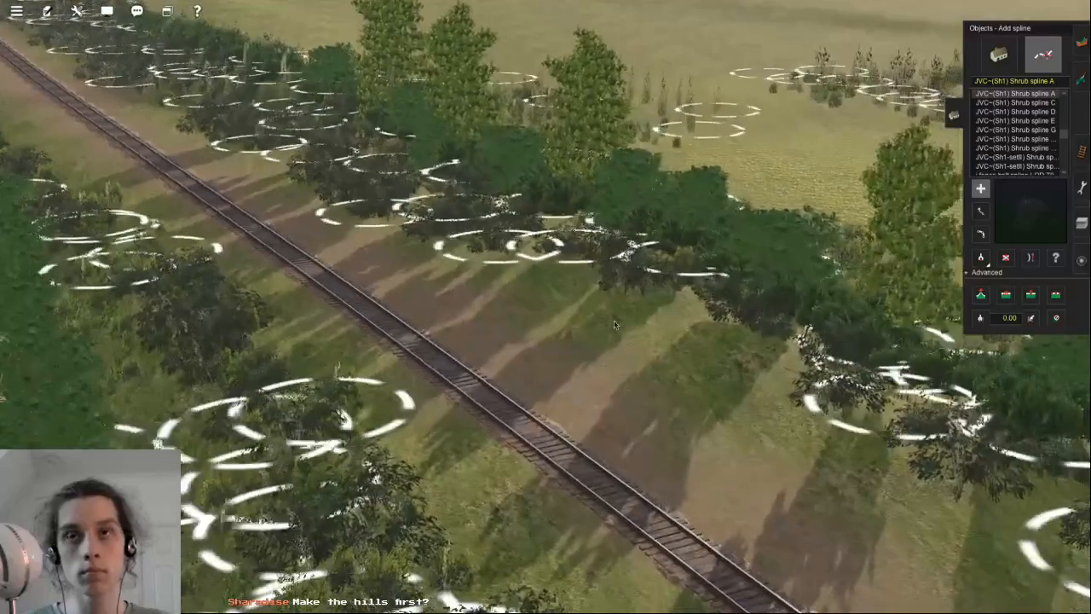
key("Left")
key("Down")
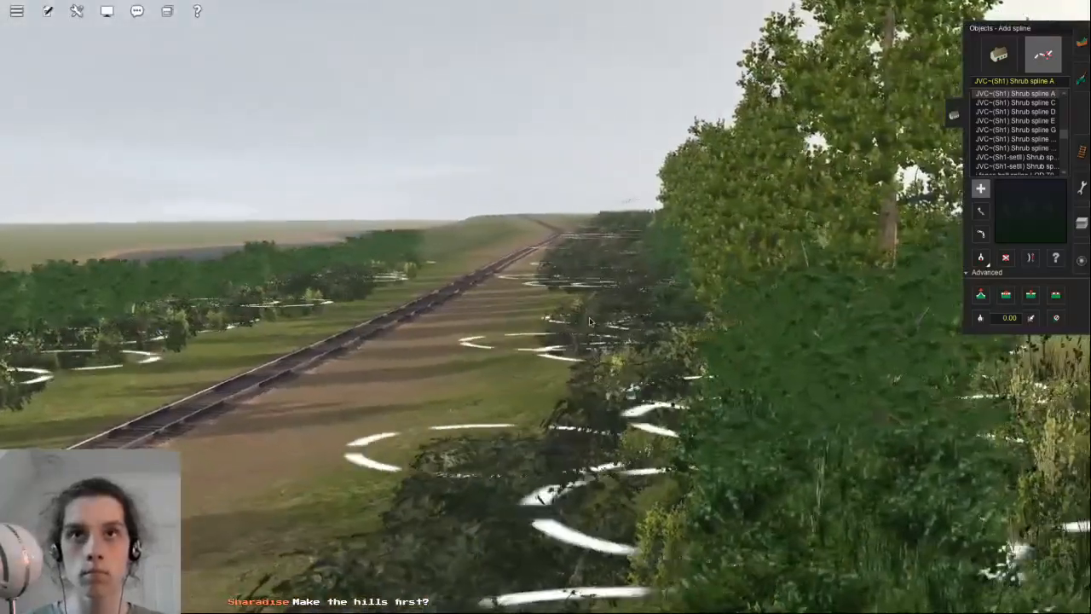
key("Up")
key("Right")
right_click(548, 210)
key("Down")
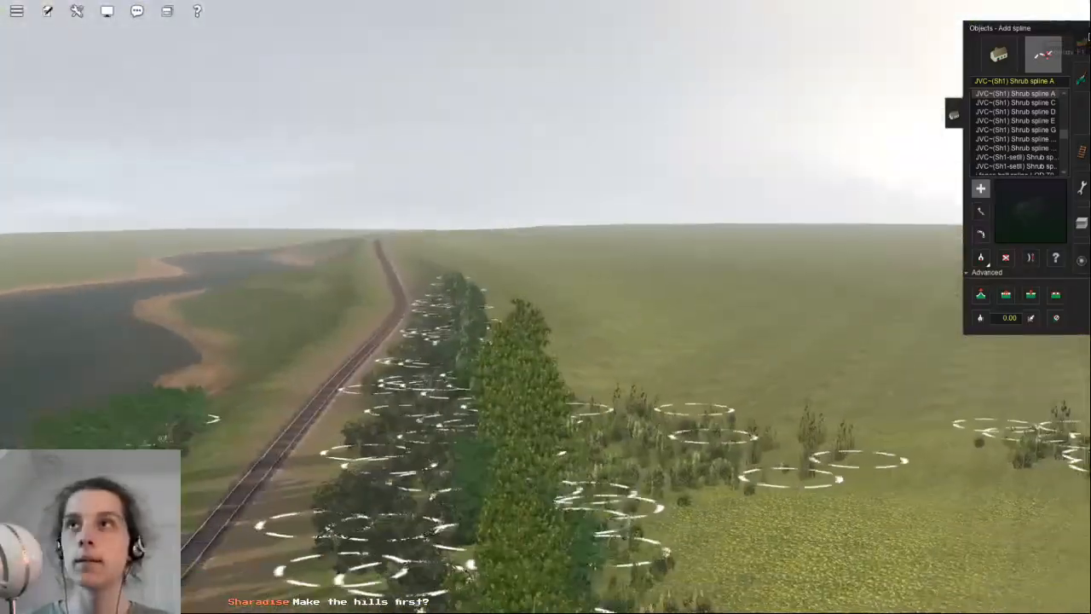
- Switch to raising terrain height and reduce the brush radius for work on the far riverbank beside the forest
left_click(1088, 36)
key("Up")
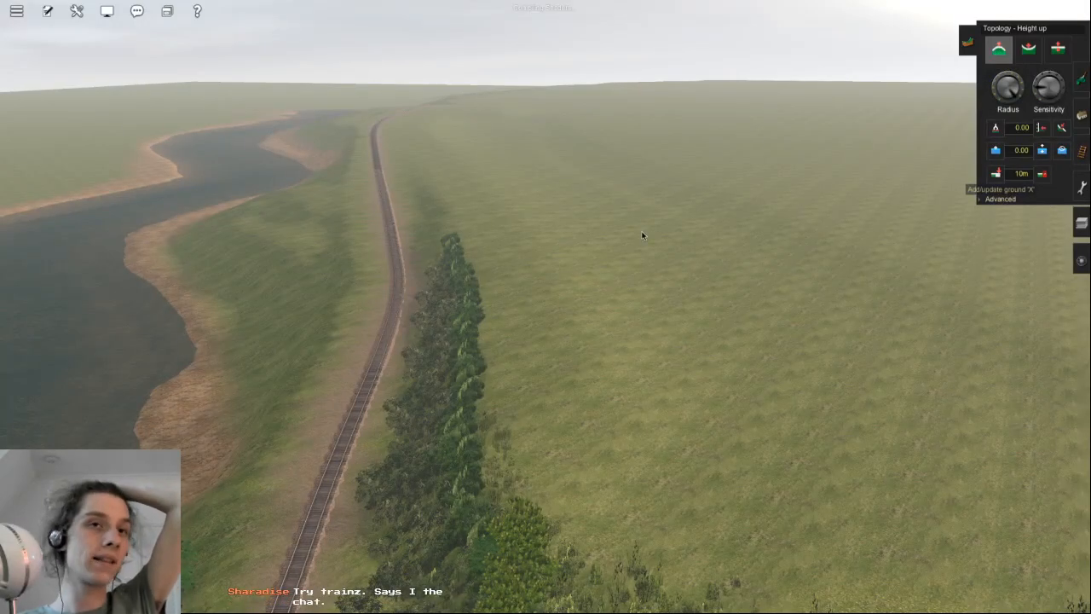
right_click(500, 201)
key("Left")
right_click(351, 250)
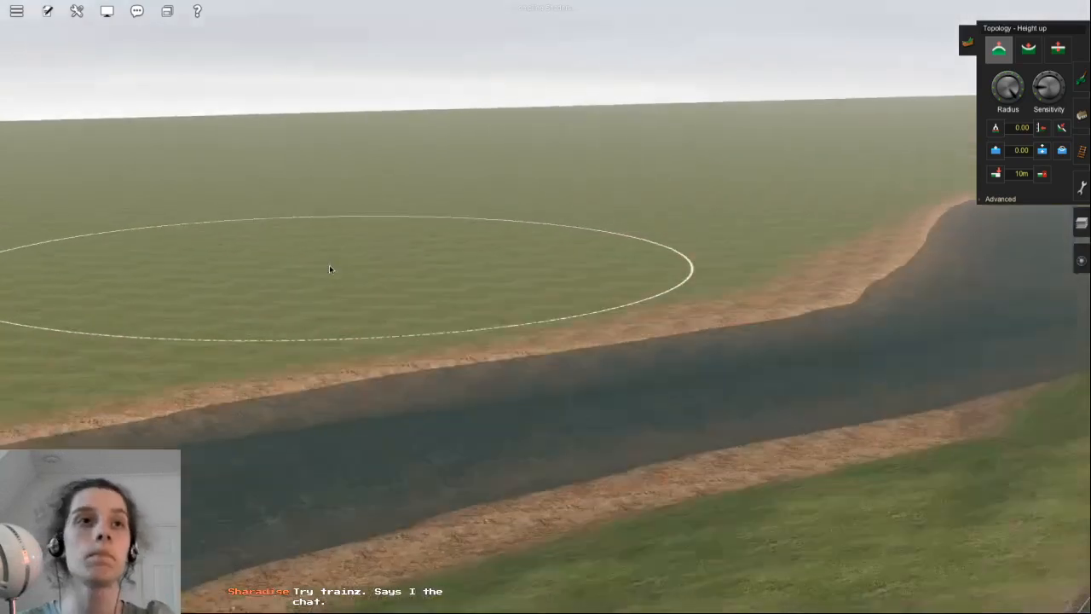
key("Up")
key("Left")
right_click(414, 279)
key("Right")
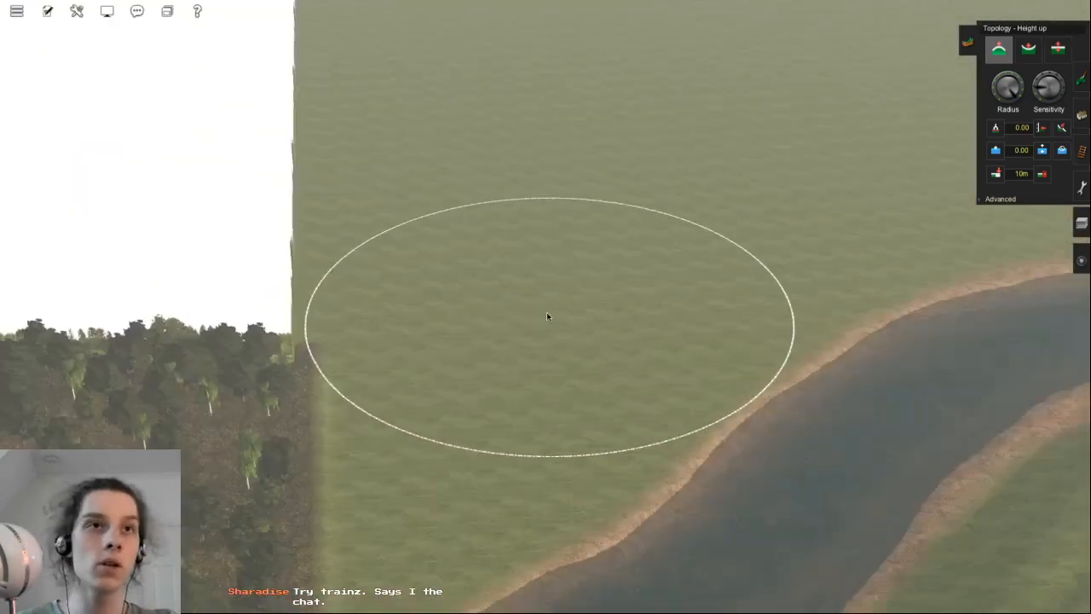
right_click(466, 351)
key("Left")
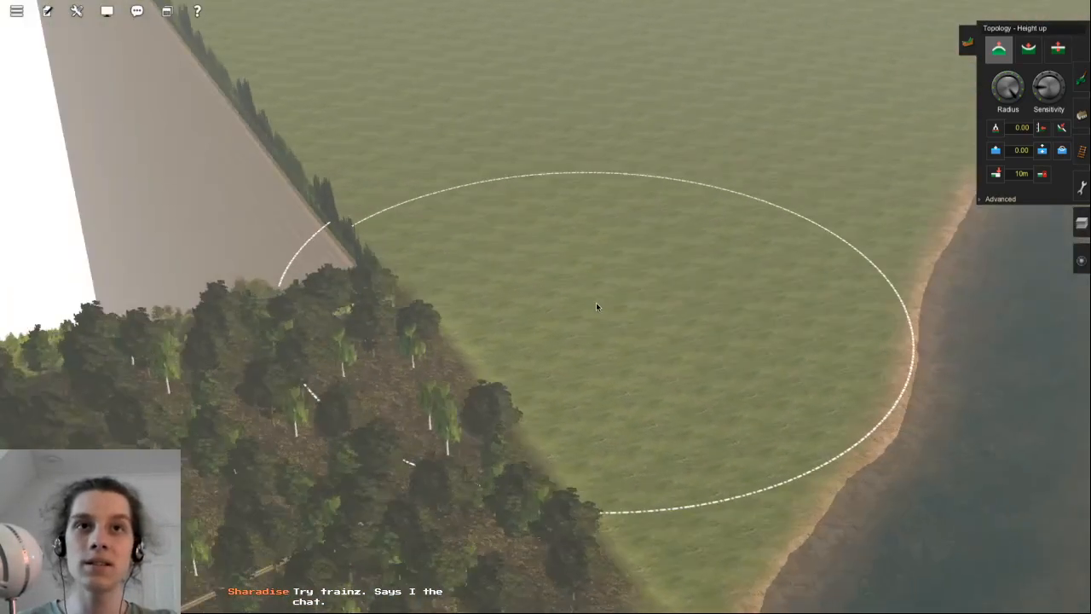
key("Left")
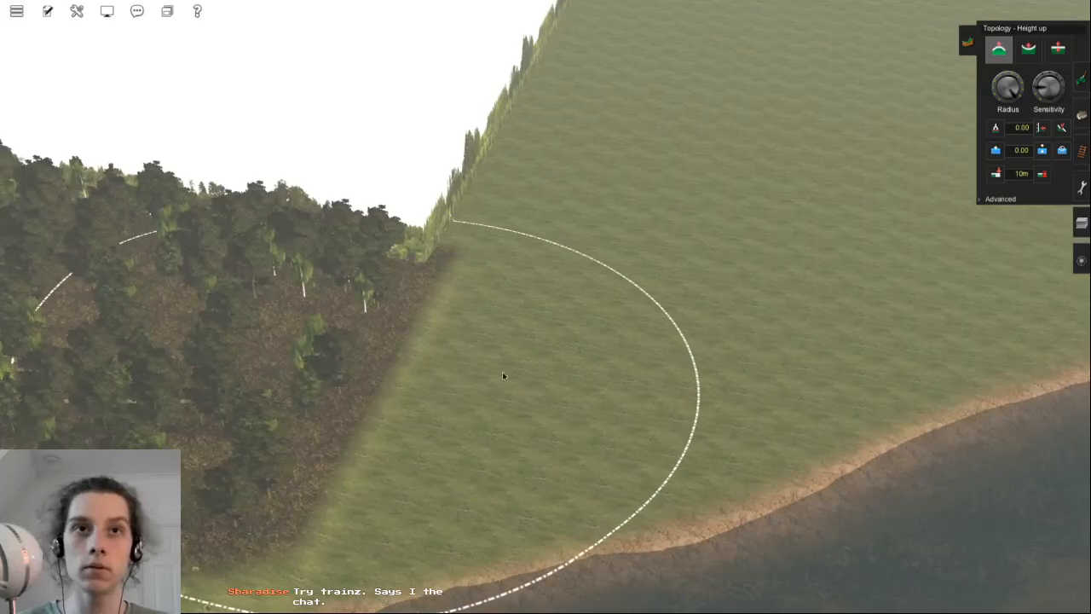
key("Right")
left_click_drag(1011, 92, 1014, 81)
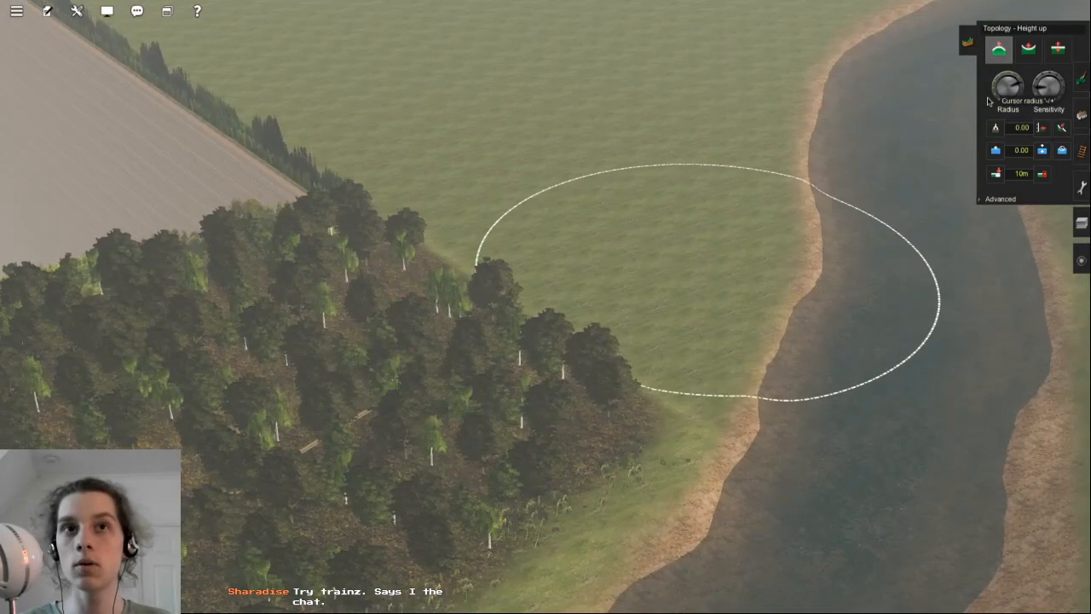
- Raise a line of low hills from the forest edge along the grassland on the far side of the river
right_click(557, 198)
key("Left")
mouse_move(512, 267)
left_mouse_down()
mouse_move(537, 278)
mouse_move(509, 345)
mouse_move(471, 372)
left_mouse_up()
key("Right")
mouse_move(623, 206)
left_mouse_down()
mouse_move(616, 297)
mouse_move(562, 241)
mouse_move(673, 182)
mouse_move(461, 375)
mouse_move(681, 214)
mouse_move(601, 366)
left_mouse_up()
key("Right")
key("Right")
key("Right")
mouse_move(657, 191)
left_mouse_down()
mouse_move(502, 557)
mouse_move(560, 424)
left_mouse_up()
key("Down")
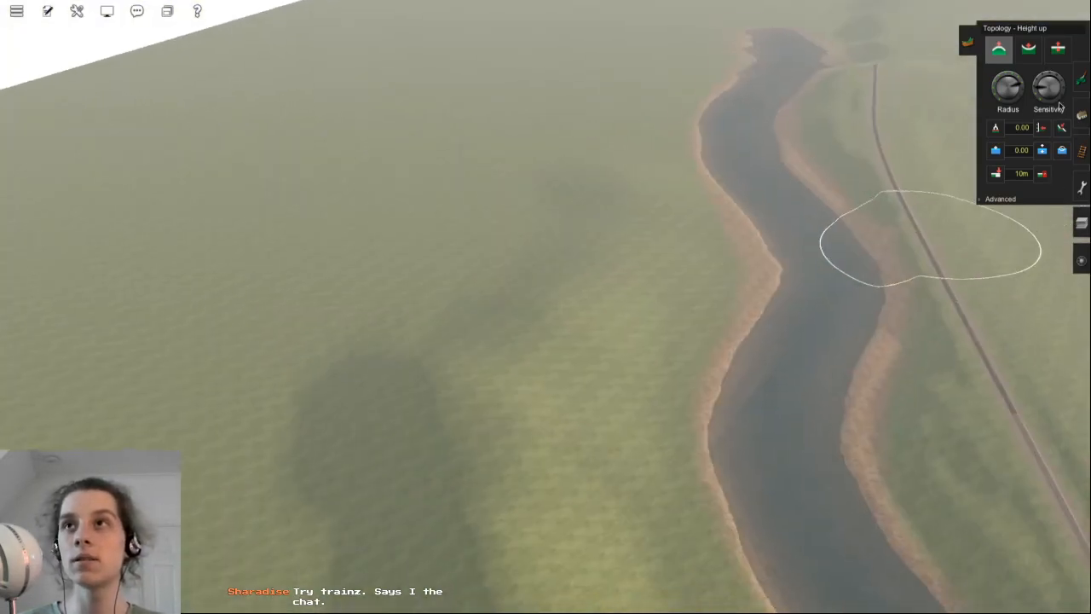
- Enlarge the terrain brush radius and broaden the slopes of the new hills beside the river
left_click_drag(1016, 85, 1015, 99)
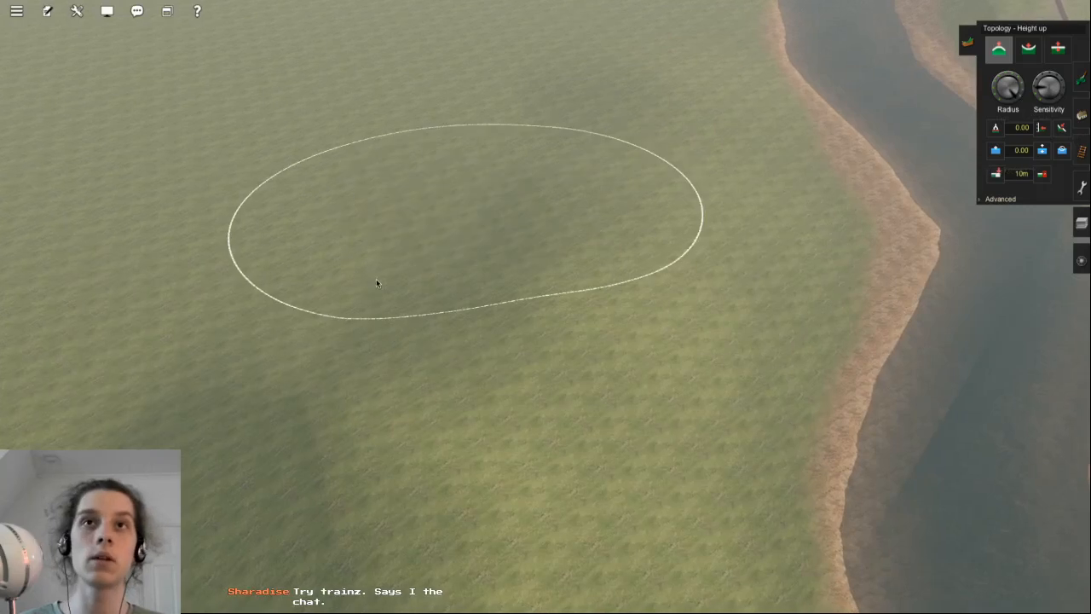
right_click(707, 311)
right_click(464, 272)
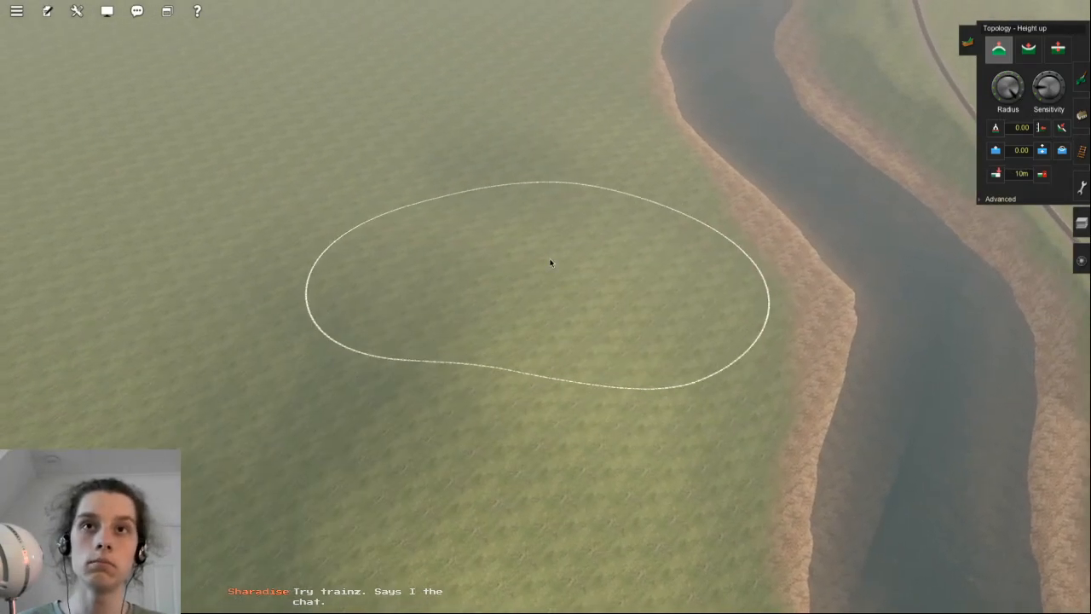
right_click(522, 218)
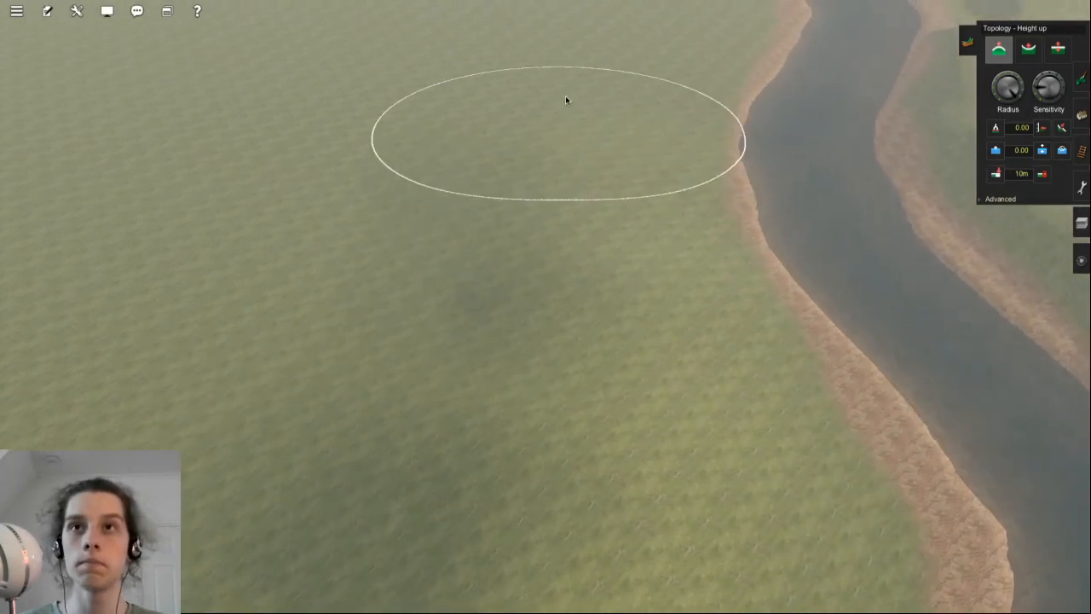
right_click(567, 96)
mouse_move(524, 197)
left_mouse_down()
mouse_move(473, 378)
mouse_move(605, 151)
mouse_move(584, 162)
left_mouse_up()
right_click(585, 163)
key("Left")
key("Left")
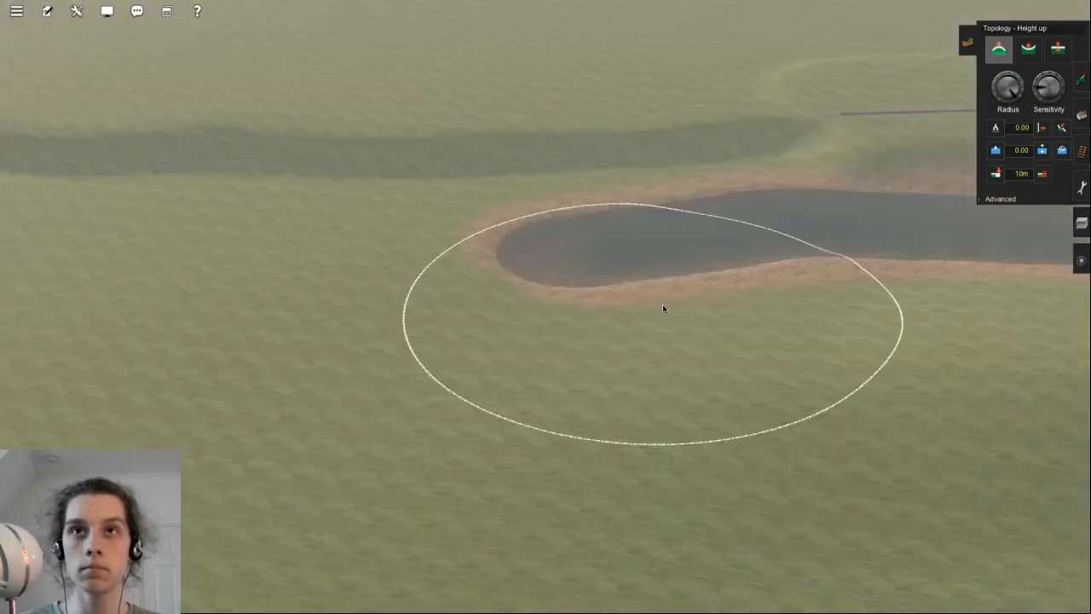
- Raise the ground between the forest, the river and the backdrop edge into one rolling ridge
right_click(547, 173)
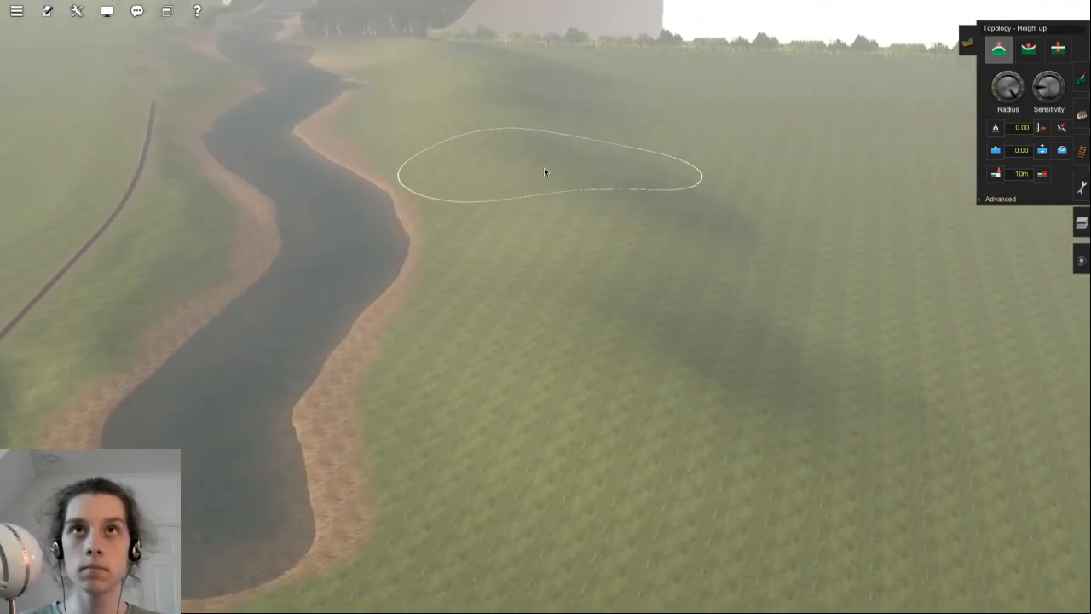
right_click(687, 202)
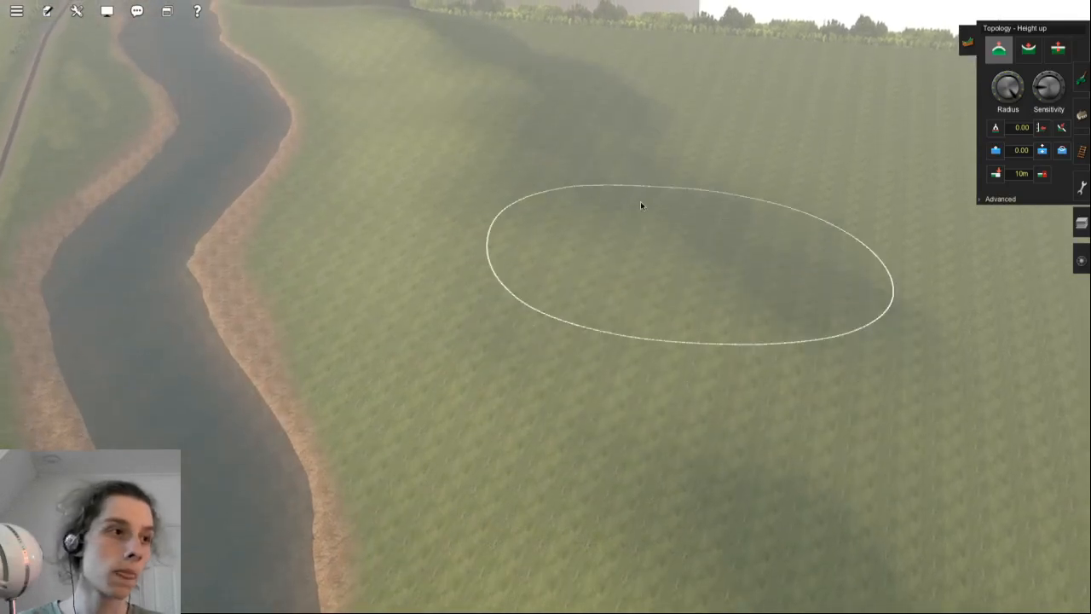
right_click(407, 125)
key("Left")
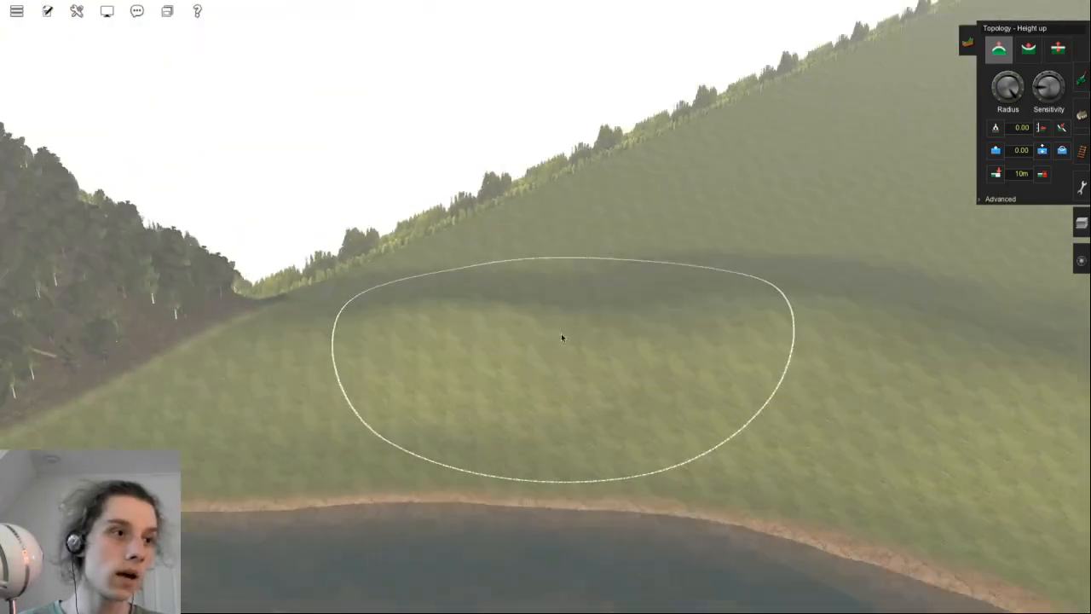
mouse_move(292, 473)
left_mouse_down()
mouse_move(259, 540)
mouse_move(337, 361)
mouse_move(576, 237)
mouse_move(667, 215)
mouse_move(615, 265)
mouse_move(413, 334)
mouse_move(442, 248)
mouse_move(516, 346)
mouse_move(381, 229)
mouse_move(236, 464)
mouse_move(521, 276)
mouse_move(458, 393)
mouse_move(532, 356)
mouse_move(445, 360)
mouse_move(514, 237)
left_mouse_up()
key("Left")
key("Right")
key("Down")
key("Left")
key("Left")
right_click(514, 236)
mouse_move(548, 414)
left_mouse_down()
mouse_move(550, 290)
mouse_move(522, 329)
mouse_move(538, 487)
left_mouse_up()
right_click(538, 488)
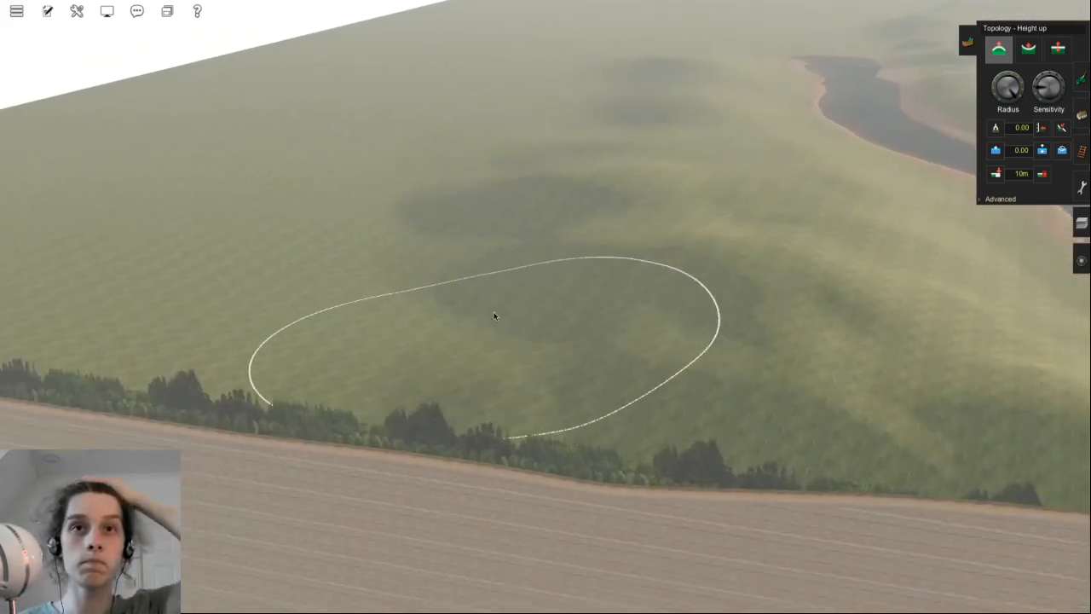
- Continue the ridge of hills across the open field toward the end of the river
right_click(509, 213)
mouse_move(732, 232)
left_mouse_down()
mouse_move(670, 309)
mouse_move(568, 305)
mouse_move(405, 382)
left_mouse_up()
key("Left")
right_click(567, 223)
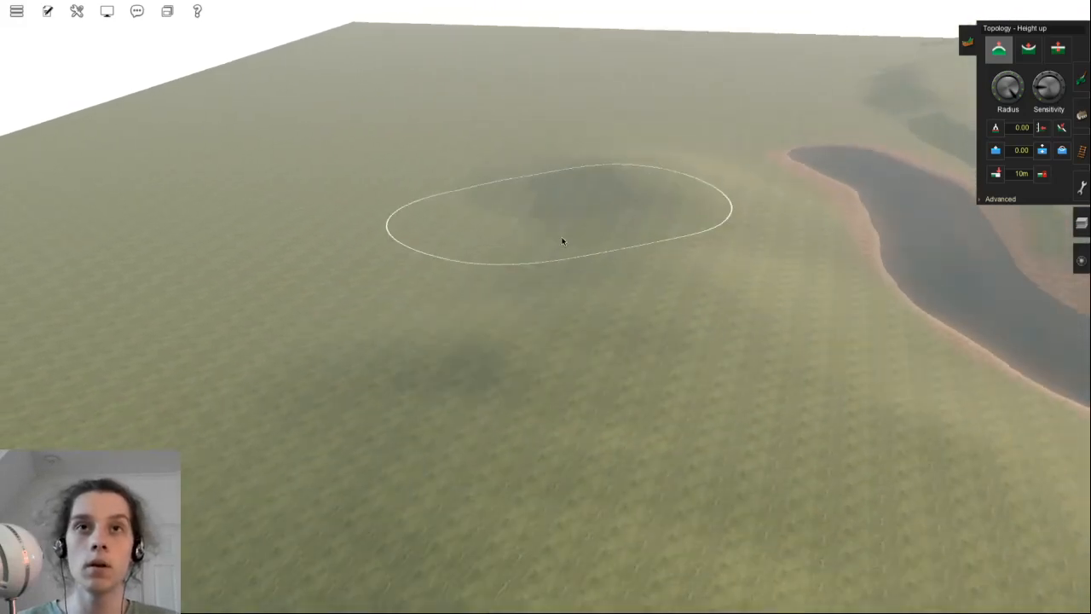
mouse_move(563, 241)
left_mouse_down()
mouse_move(325, 420)
mouse_move(448, 377)
mouse_move(550, 311)
mouse_move(440, 312)
mouse_move(458, 261)
left_mouse_up()
right_click(573, 291)
right_click(460, 260)
key("Left")
key("Left")
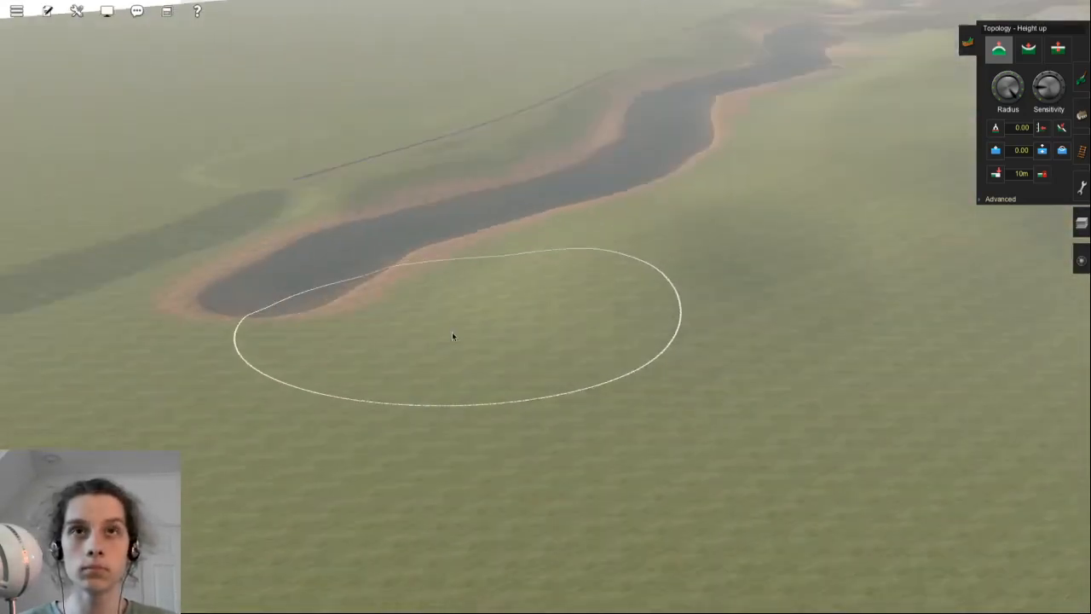
- Examine the raised hills along the river from the river's end and from the railway side
right_click(461, 319)
right_click(513, 224)
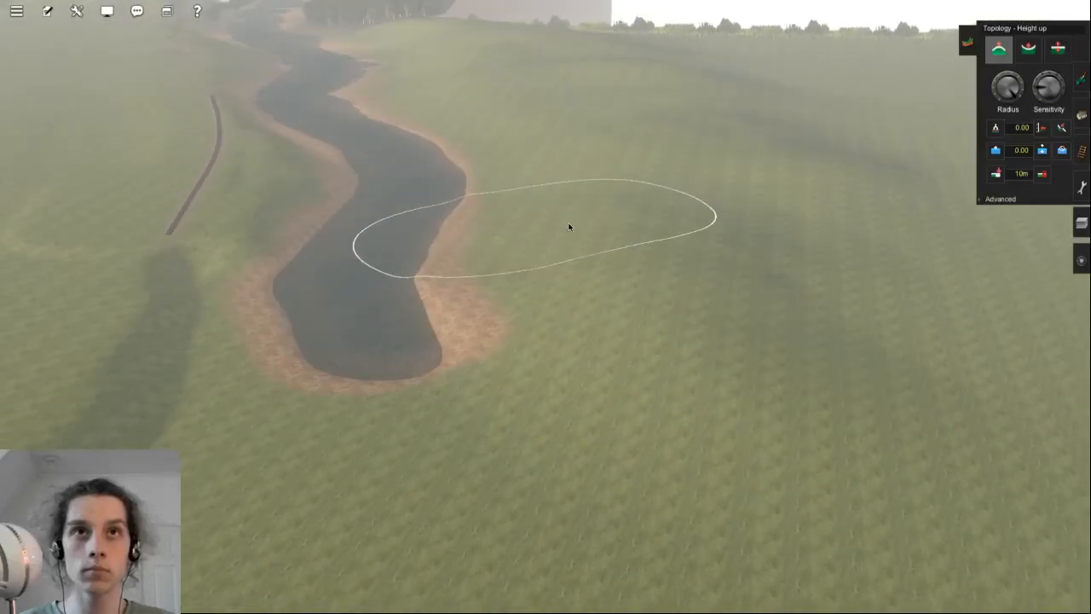
right_click(423, 340)
key("Down")
right_click(472, 322)
key("Right")
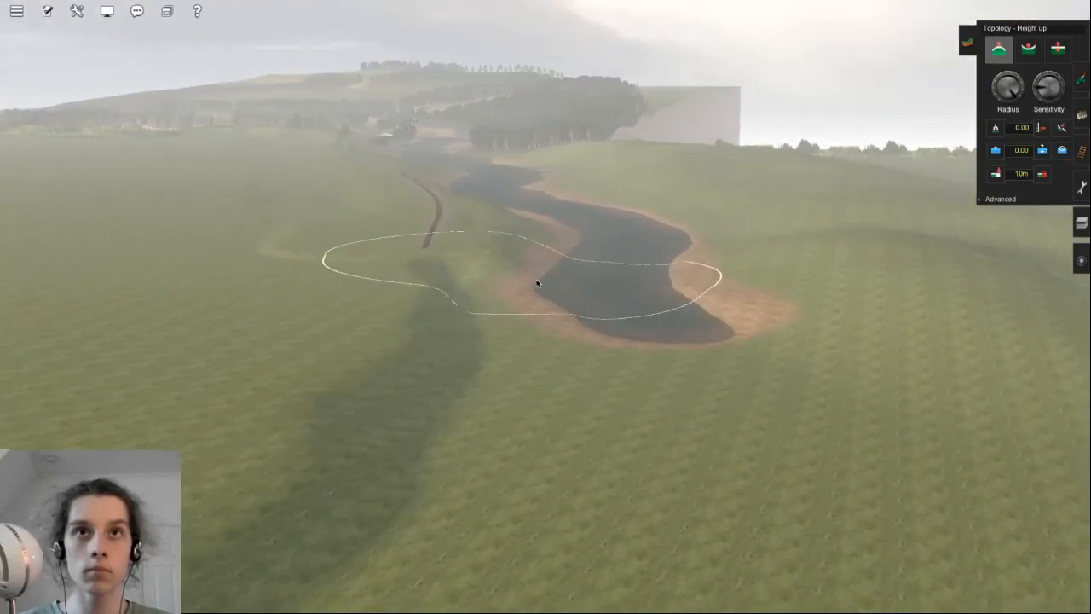
right_click(535, 280)
right_click(468, 283)
key("Left")
key("Up")
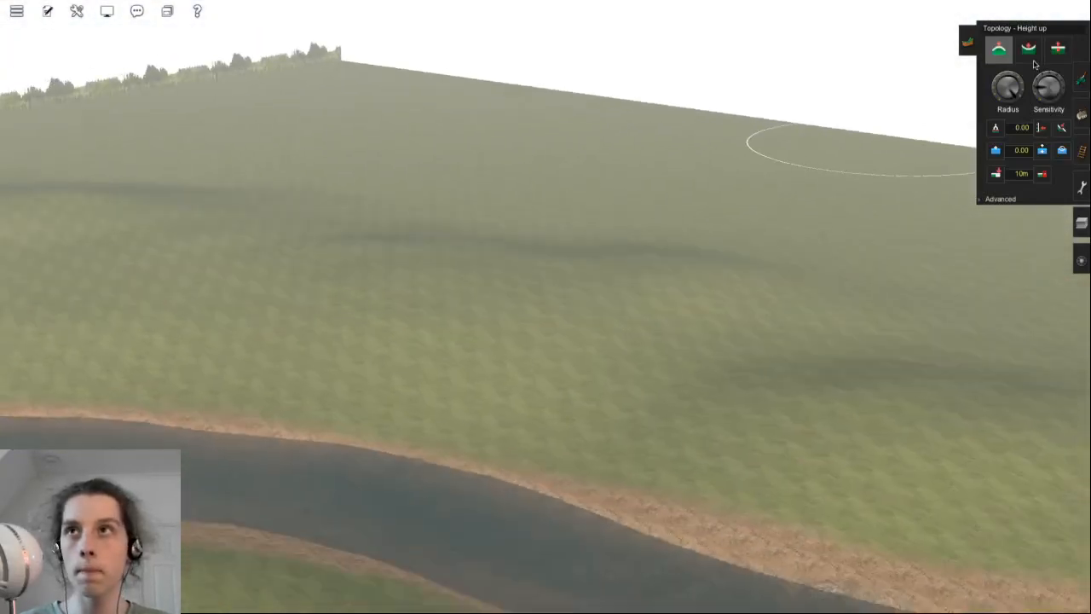
- Increase the terrain brush sensitivity and raise steeper peaks on the ridge across the river
left_click_drag(1040, 85, 1048, 77)
left_click(715, 471)
right_click(715, 471)
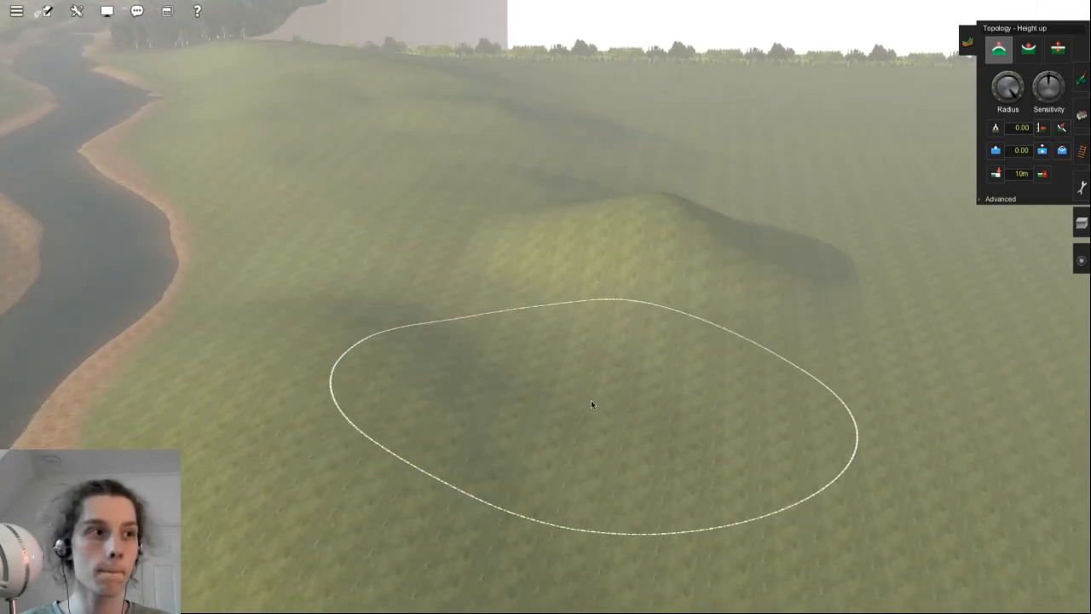
key("Left")
key("Up")
mouse_move(542, 406)
left_mouse_down()
mouse_move(581, 302)
mouse_move(569, 302)
mouse_move(570, 265)
left_mouse_up()
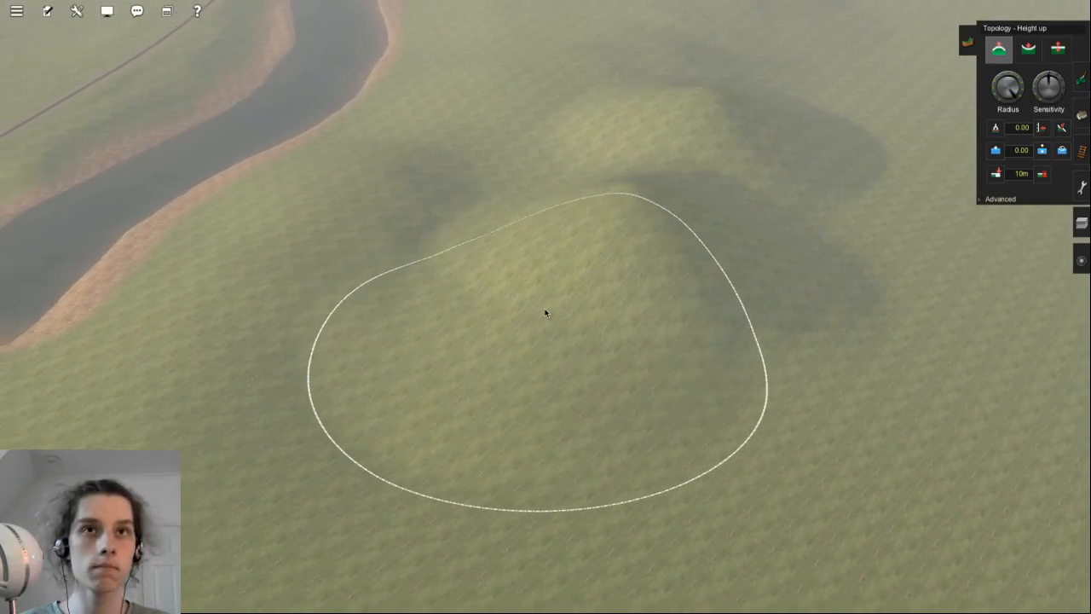
- Build up further peaks along the ridge toward the forest backdrop, and check the hills' outline
right_click(610, 223)
key("Down")
mouse_move(614, 205)
left_mouse_down()
mouse_move(601, 219)
mouse_move(643, 416)
mouse_move(525, 294)
mouse_move(580, 183)
mouse_move(651, 316)
left_mouse_up()
key("Up")
key("Left")
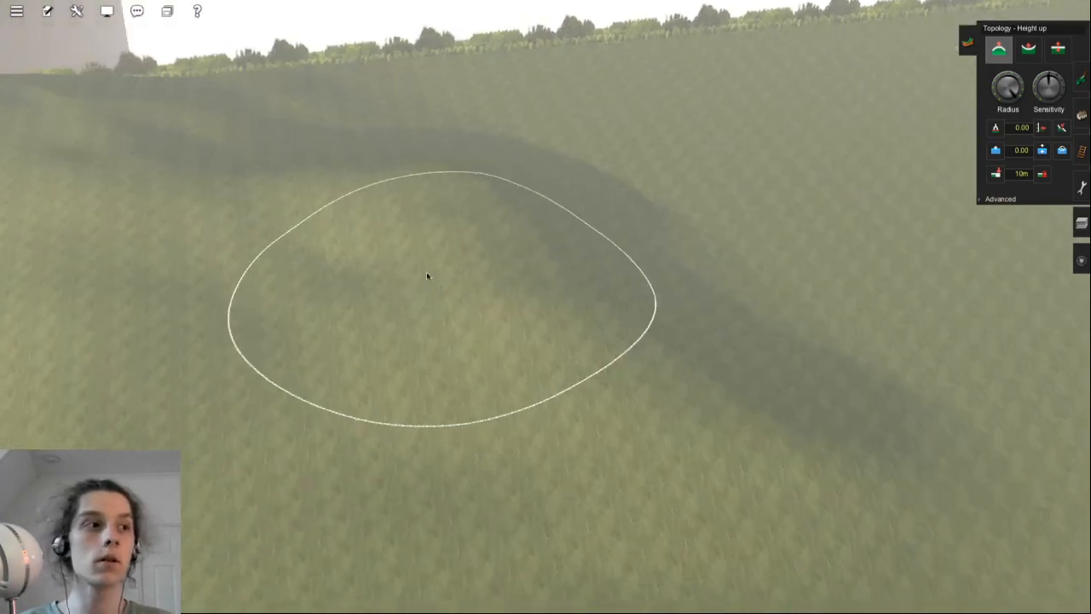
key("Down")
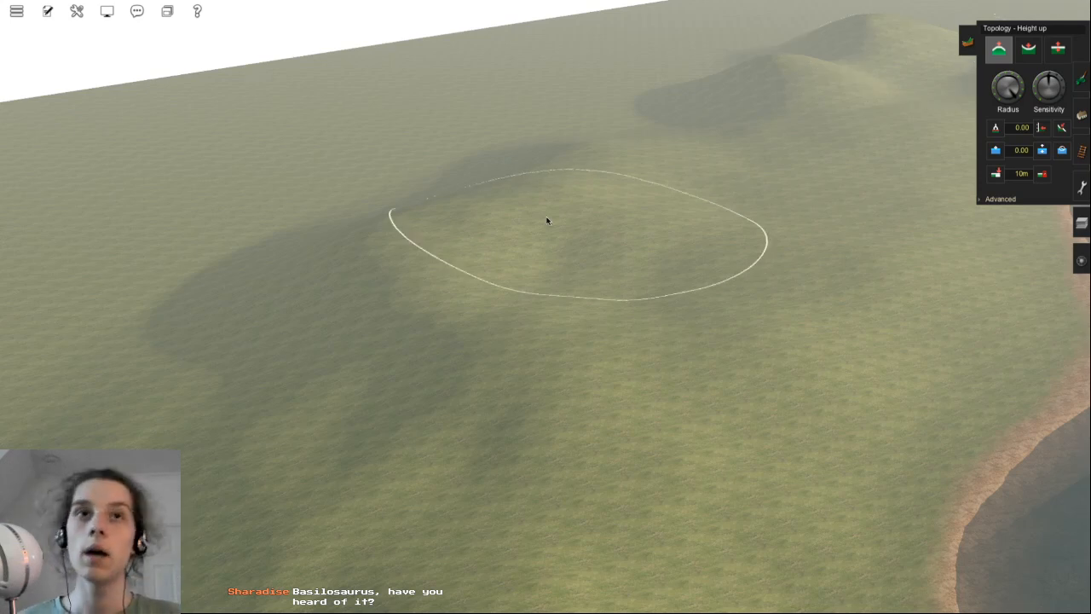
right_click(452, 324)
key("Left")
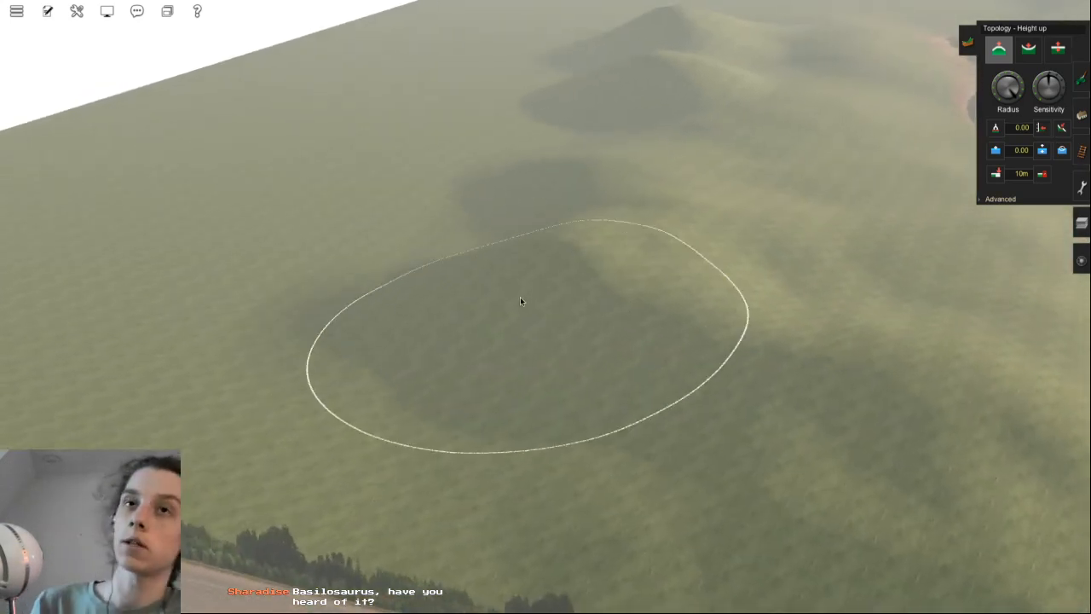
right_click(508, 303)
key("Left")
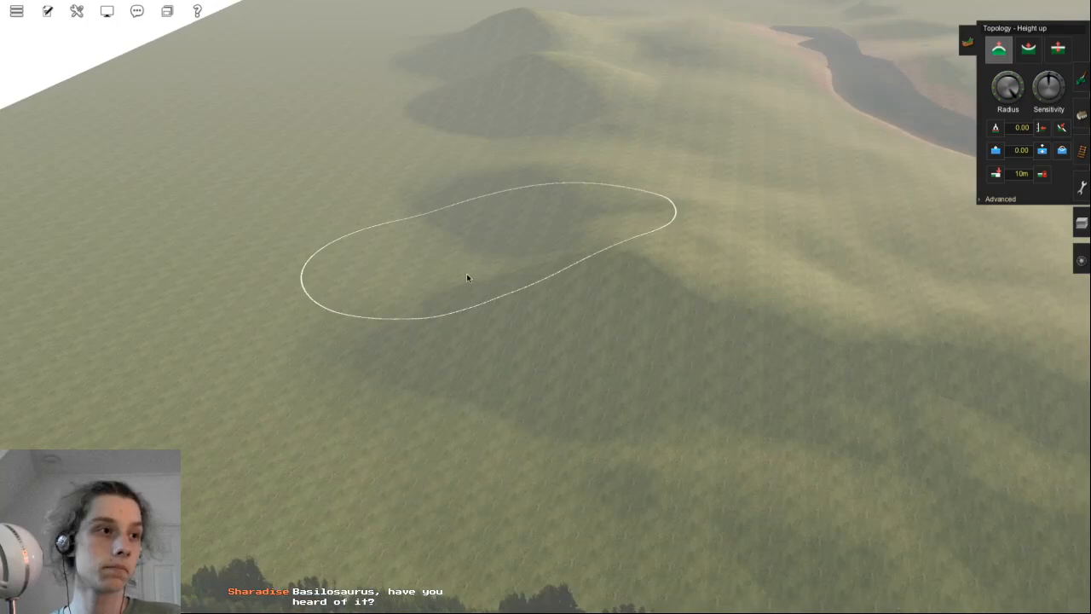
- Raise the slopes at the forest-backdrop end of the ridge, beside the ploughed field
left_click(458, 311)
right_click(530, 365)
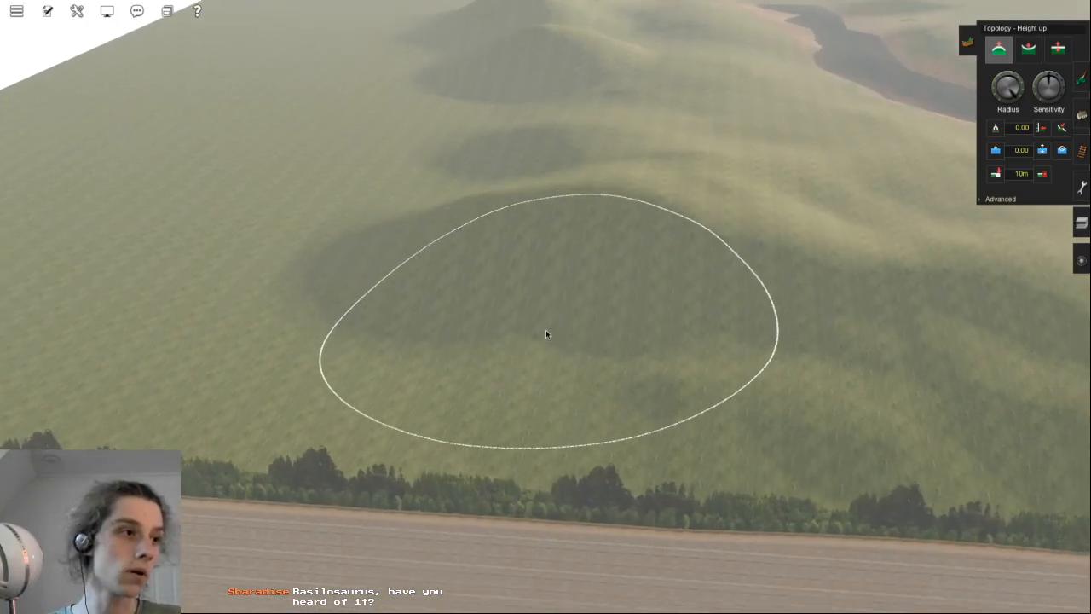
key("Left")
right_click(617, 308)
right_click(445, 294)
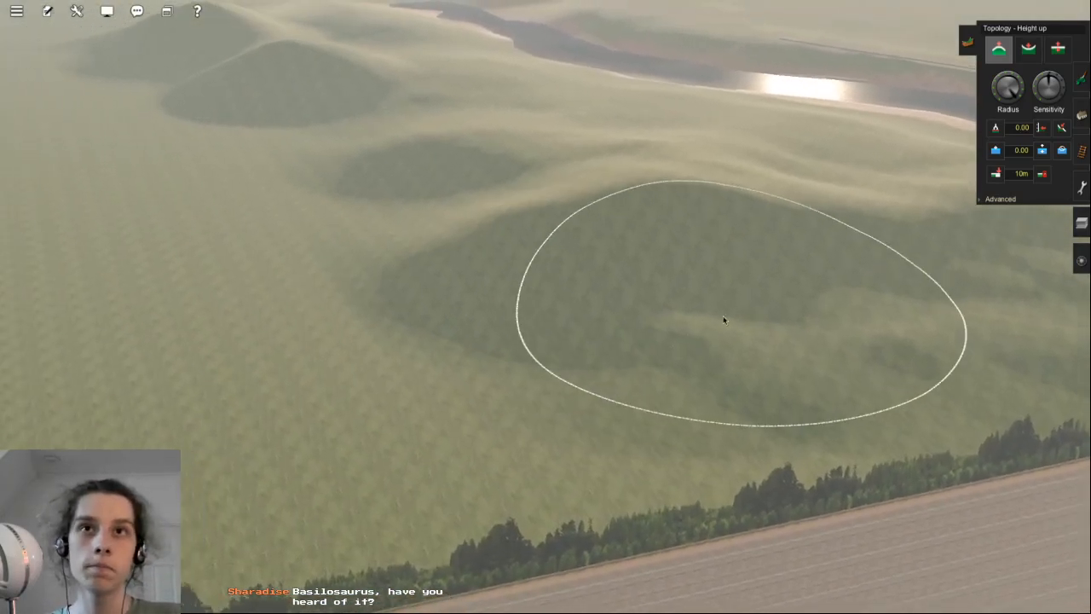
- Build up another hill next to the shrub line that borders the ploughed field
left_click_drag(737, 308, 393, 325)
right_click(394, 325)
mouse_move(456, 248)
left_mouse_down()
mouse_move(524, 384)
mouse_move(619, 443)
mouse_move(636, 358)
left_mouse_up()
scroll(636, 358, "up", 4)
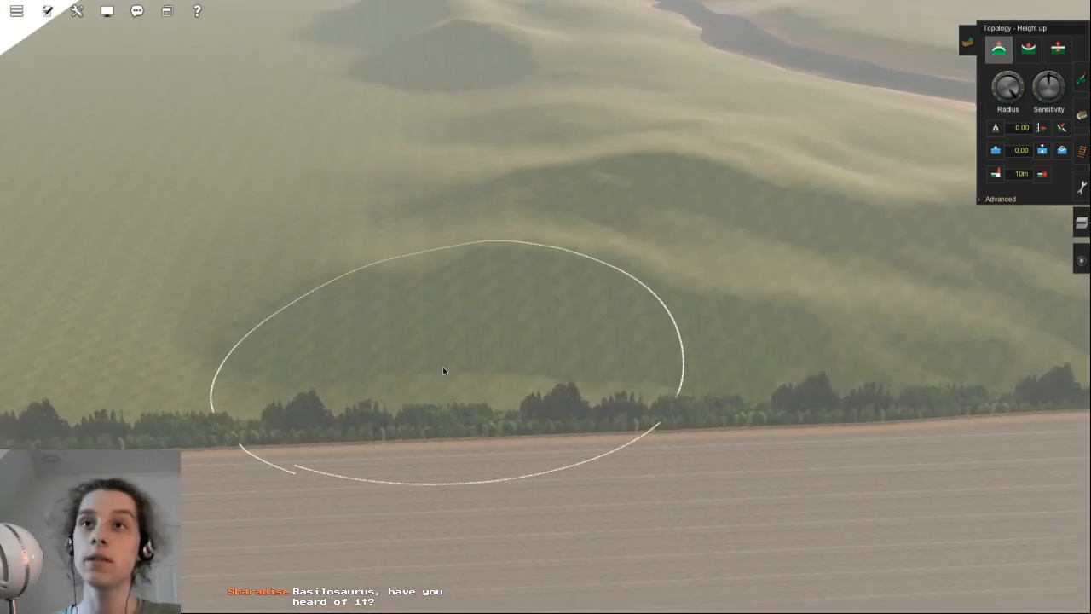
key("Right")
mouse_move(605, 224)
left_mouse_down()
mouse_move(511, 361)
mouse_move(517, 327)
left_mouse_up()
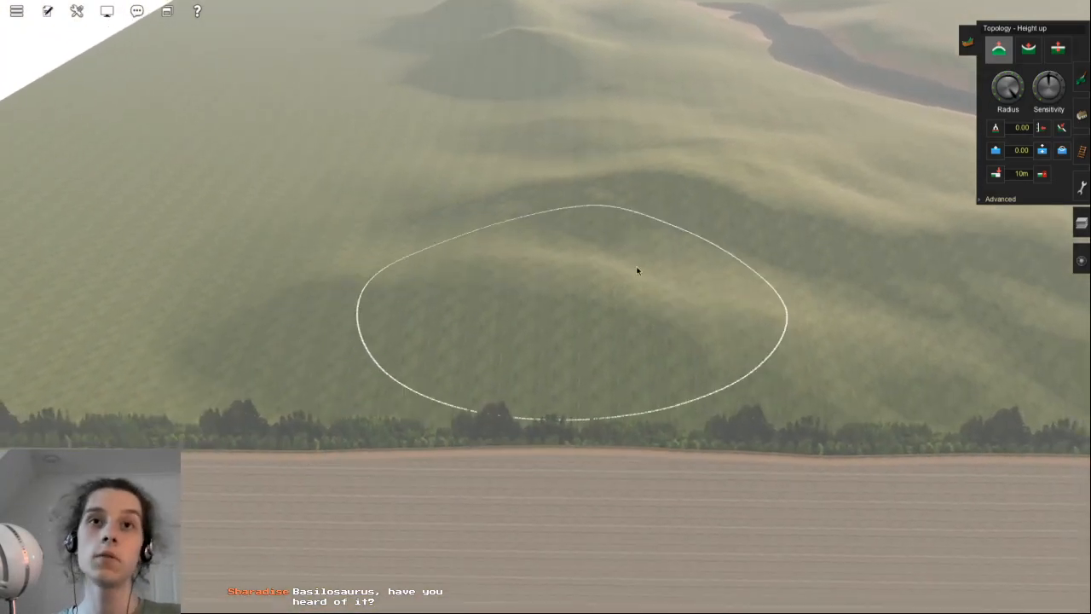
- Raise additional ground along the outer side of the ridge, facing away from the river
right_click(615, 240)
right_click(536, 209)
key("Left")
mouse_move(536, 210)
left_mouse_down()
mouse_move(444, 399)
mouse_move(524, 314)
left_mouse_up()
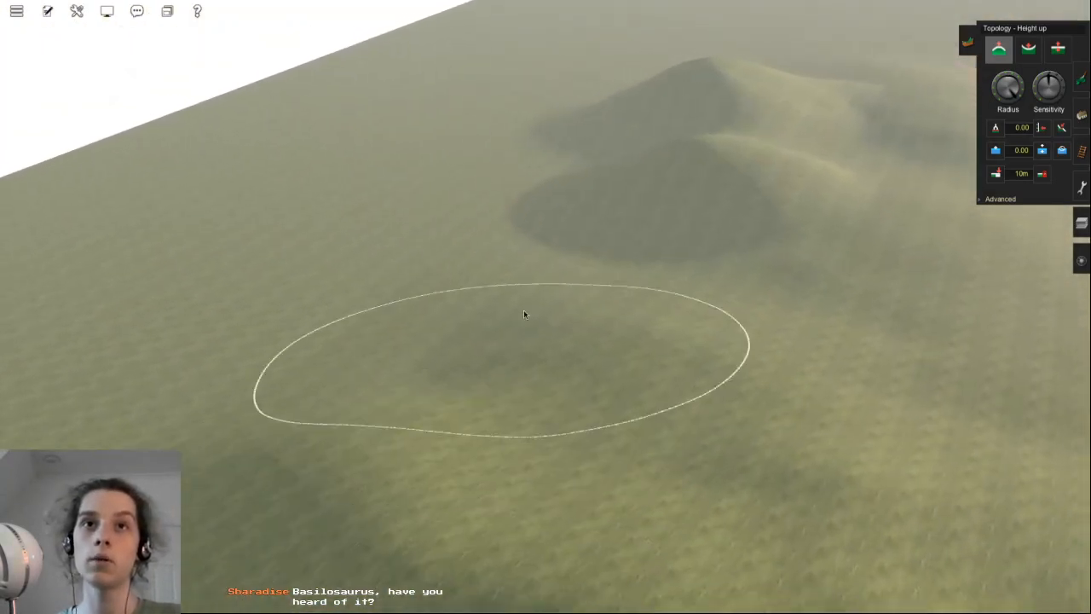
key("Right")
right_click(492, 250)
key("Left")
mouse_move(441, 211)
left_mouse_down()
mouse_move(551, 347)
mouse_move(685, 386)
left_mouse_up()
mouse_move(461, 304)
left_mouse_down()
mouse_move(453, 312)
mouse_move(587, 199)
mouse_move(284, 384)
left_mouse_up()
key("Down")
- Examine the outline of the hills from the railway side and from low over the riverbank
mouse_move(560, 398)
right_mouse_down()
mouse_move(549, 377)
mouse_move(521, 375)
mouse_move(544, 306)
mouse_move(537, 281)
right_mouse_up()
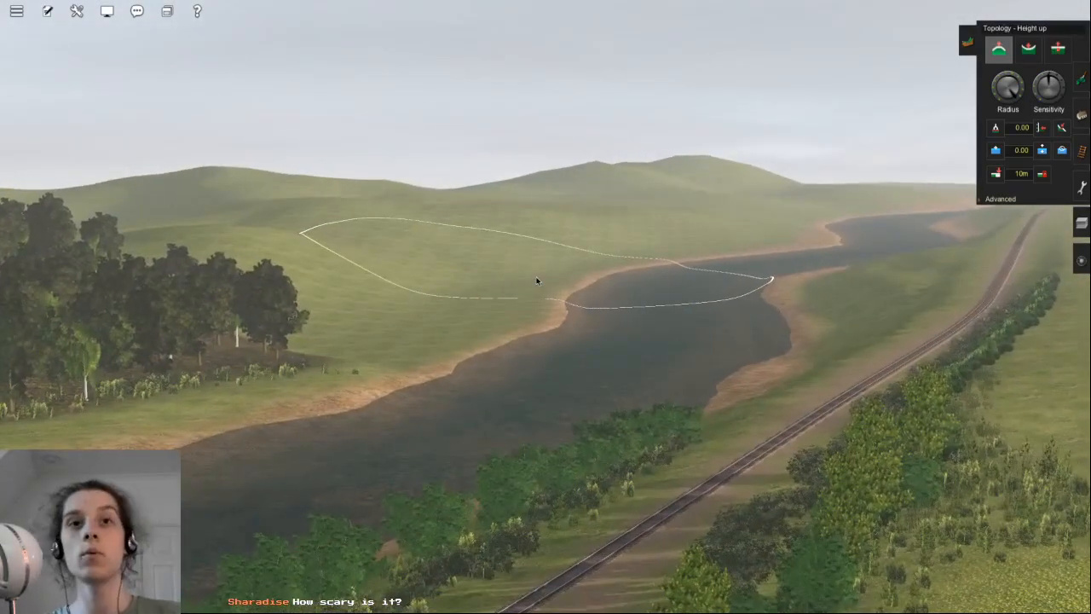
mouse_move(586, 242)
right_mouse_down()
mouse_move(645, 226)
mouse_move(713, 246)
mouse_move(578, 267)
mouse_move(589, 287)
right_mouse_up()
mouse_move(591, 289)
left_mouse_down()
mouse_move(650, 291)
mouse_move(614, 326)
left_mouse_up()
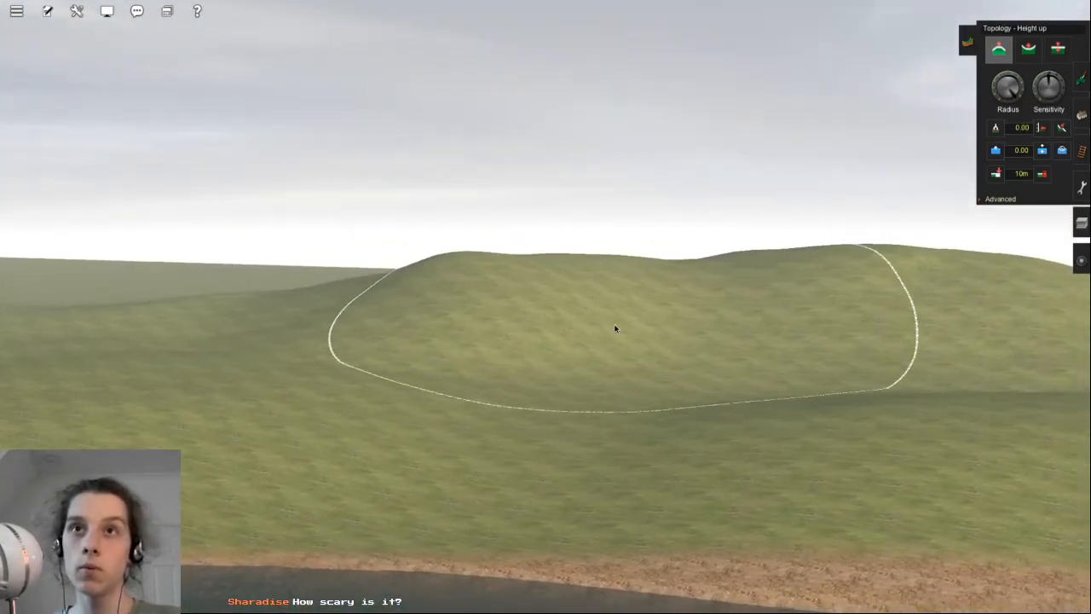
key("Left")
key("Up")
key("Down")
key("Right")
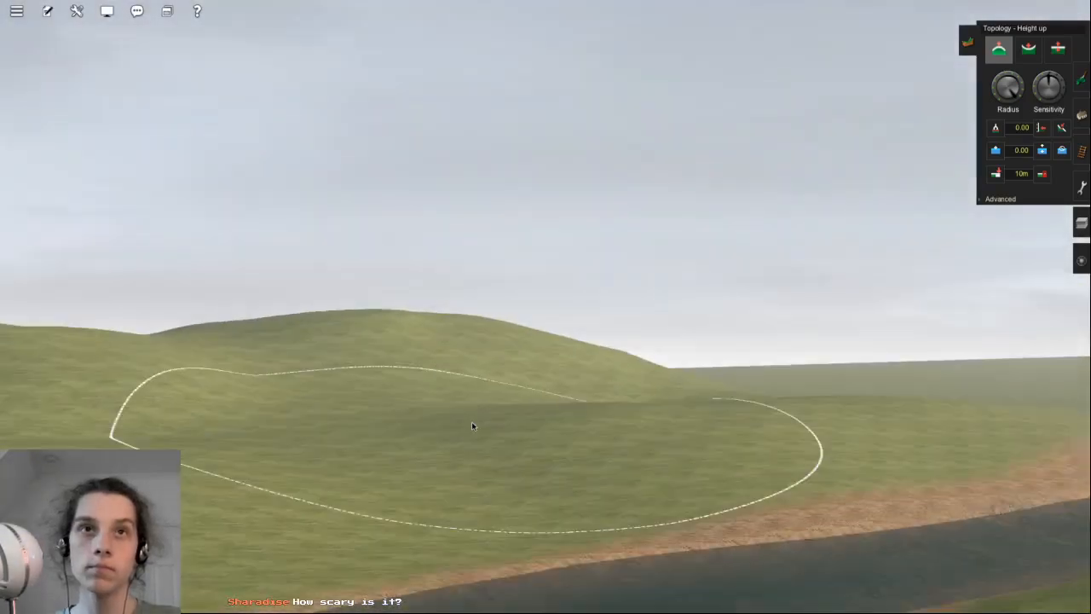
key("Up")
key("Left")
- Raise the ground behind the ridge near the end of the river
mouse_move(502, 238)
left_mouse_down()
mouse_move(566, 267)
mouse_move(574, 301)
mouse_move(552, 287)
mouse_move(549, 326)
mouse_move(566, 266)
left_mouse_up()
key("Up")
key("Right")
key("Down")
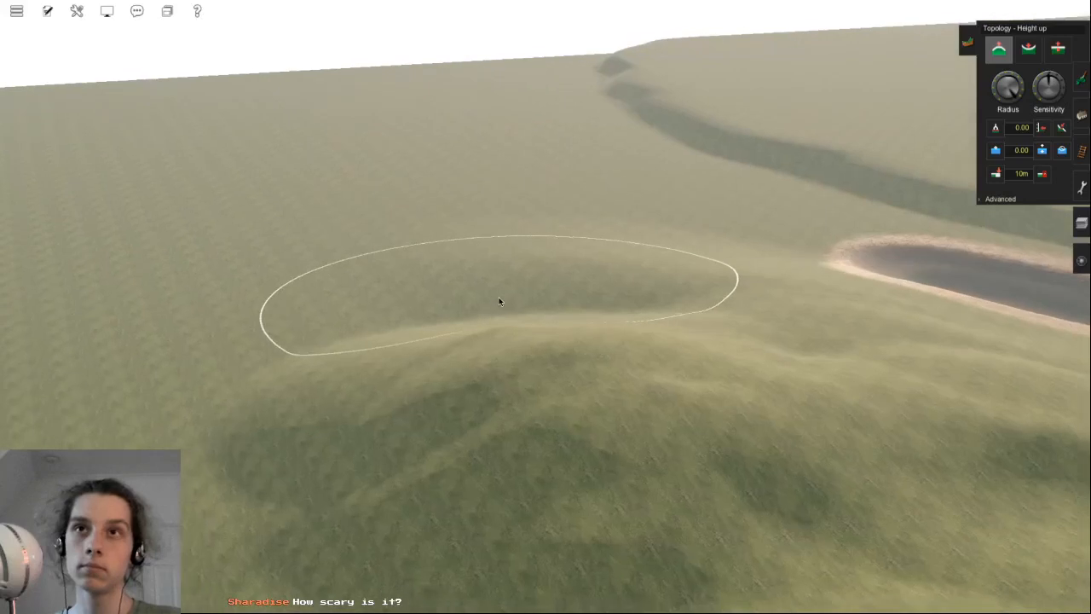
key("Left")
left_click(520, 206)
key("Left")
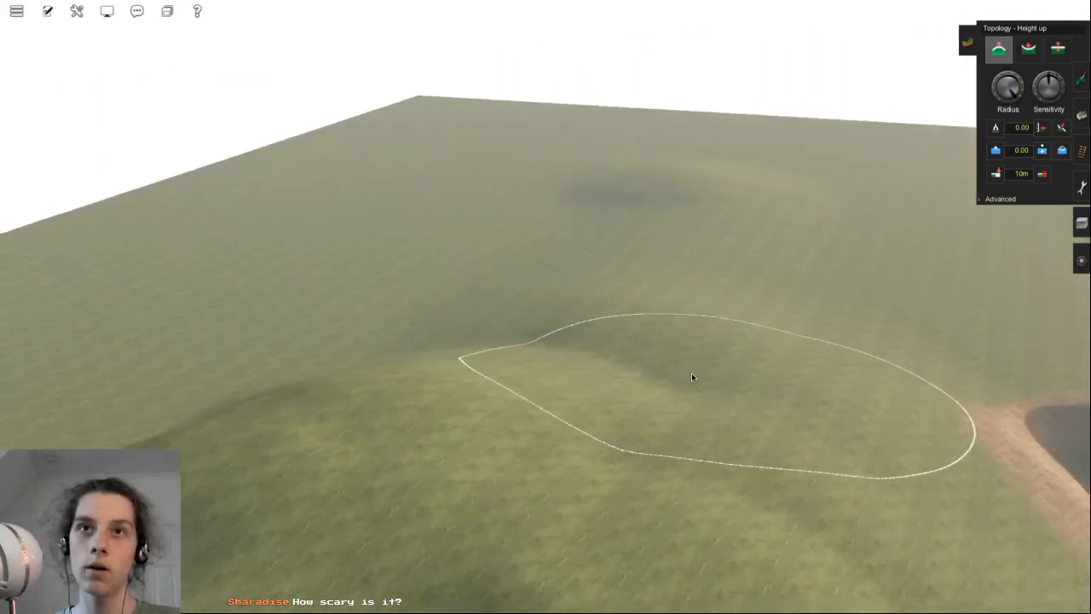
- Extend the chain of hills across the open field beyond the river's end toward the map edge
key("Left")
mouse_move(535, 285)
left_mouse_down()
mouse_move(377, 327)
mouse_move(591, 292)
mouse_move(508, 381)
mouse_move(572, 286)
mouse_move(569, 341)
mouse_move(595, 88)
mouse_move(360, 298)
mouse_move(323, 532)
mouse_move(332, 339)
mouse_move(336, 383)
mouse_move(401, 395)
left_mouse_up()
key("Up")
key("Left")
key("Down")
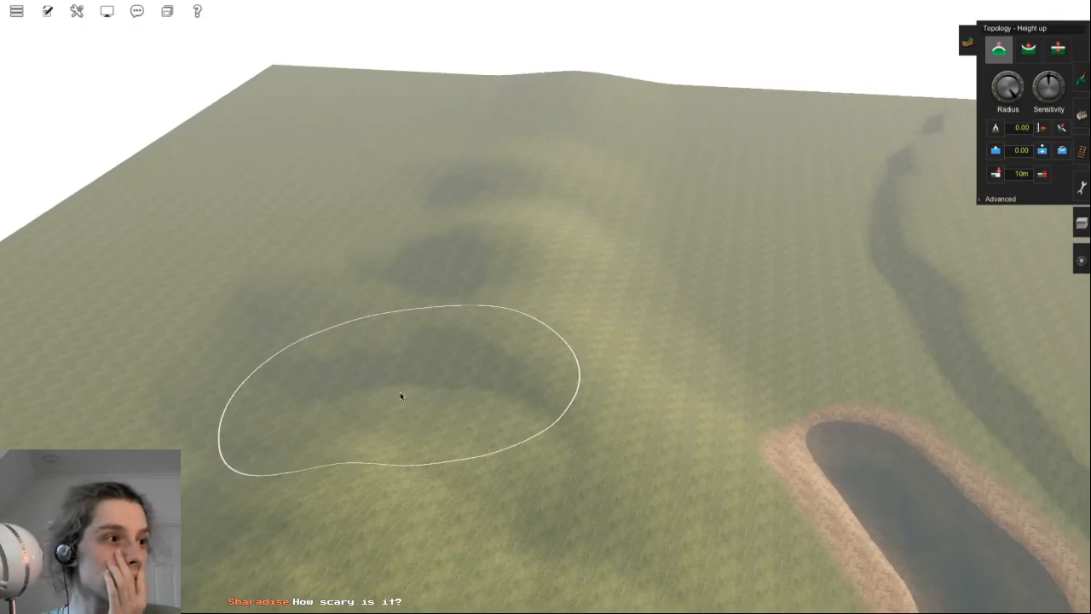
- Add uneven mounds on the outer and far slopes of the hills beyond the river's end
mouse_move(437, 433)
left_mouse_down()
mouse_move(414, 395)
mouse_move(363, 397)
mouse_move(394, 376)
mouse_move(382, 404)
mouse_move(395, 244)
mouse_move(461, 163)
mouse_move(388, 230)
left_mouse_up()
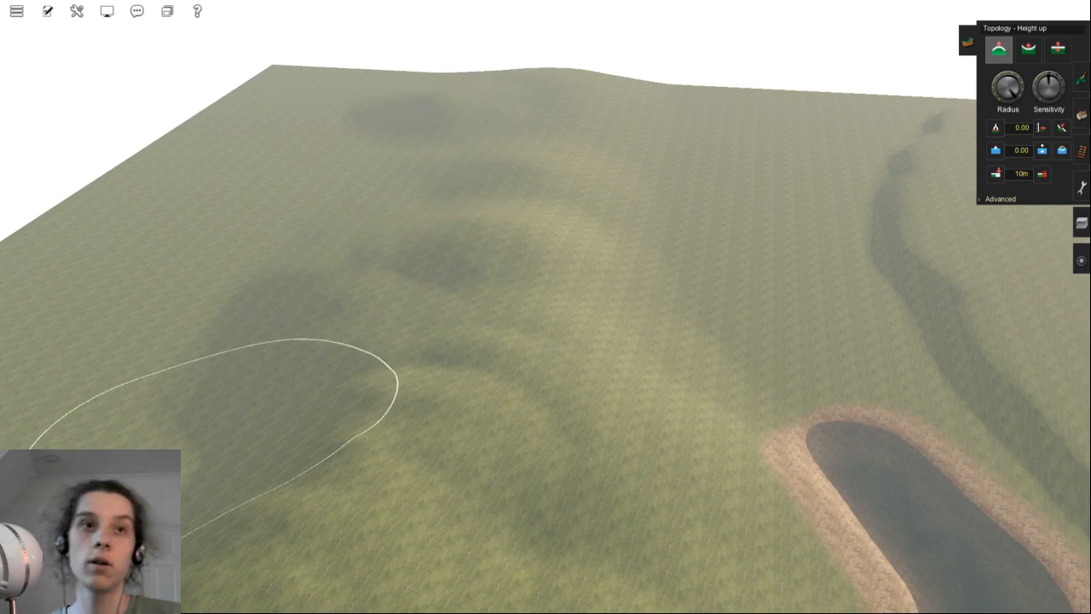
mouse_move(140, 512)
left_mouse_down()
mouse_move(171, 440)
mouse_move(199, 415)
mouse_move(268, 431)
mouse_move(254, 451)
mouse_move(476, 249)
left_mouse_up()
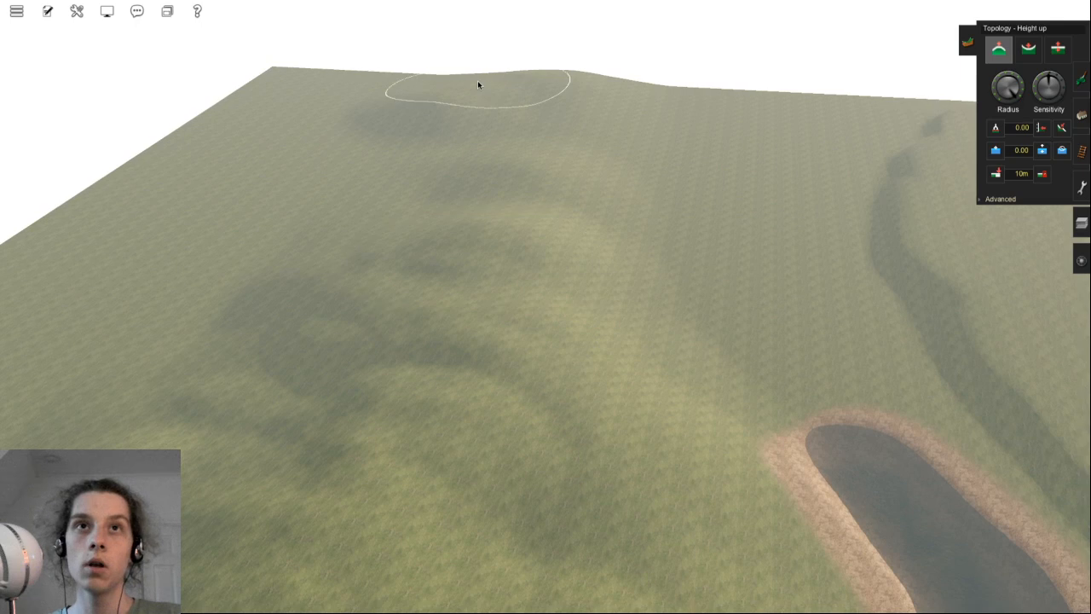
left_click_drag(348, 238, 328, 263)
- Examine the new hills around the river's end from low and high viewpoints
key("Right")
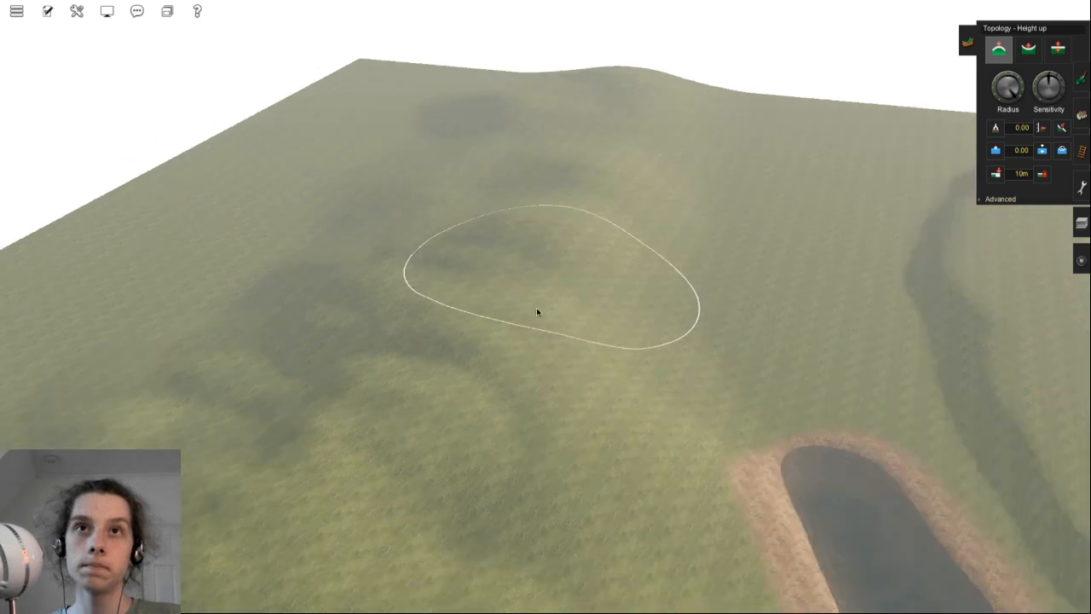
scroll(546, 294, "up", 3)
key("Down")
key("Down")
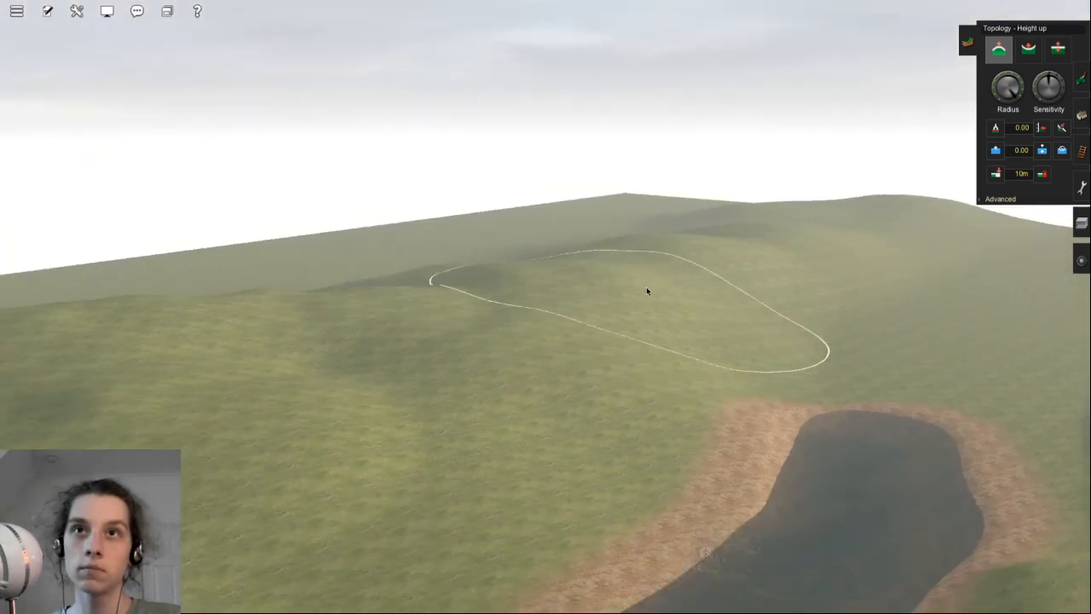
key("Right")
key("Up")
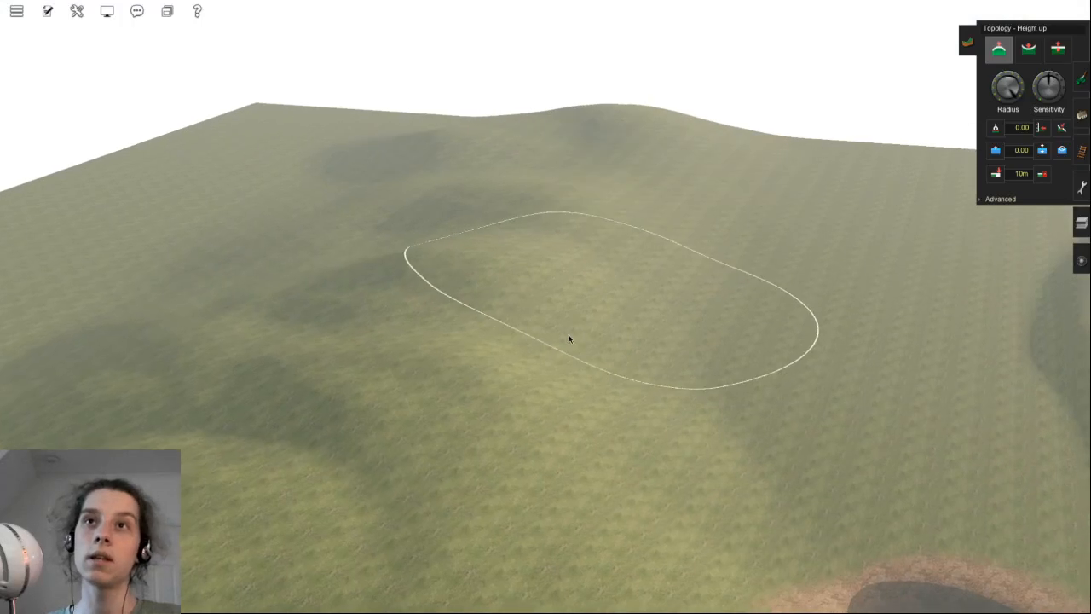
key("Right")
key("Up")
key("Down")
- Raise a distant hill in the open field straight beyond the end of the river
mouse_move(649, 141)
left_mouse_down()
mouse_move(468, 213)
mouse_move(691, 166)
mouse_move(495, 318)
mouse_move(524, 372)
left_mouse_up()
key("Left")
key("Up")
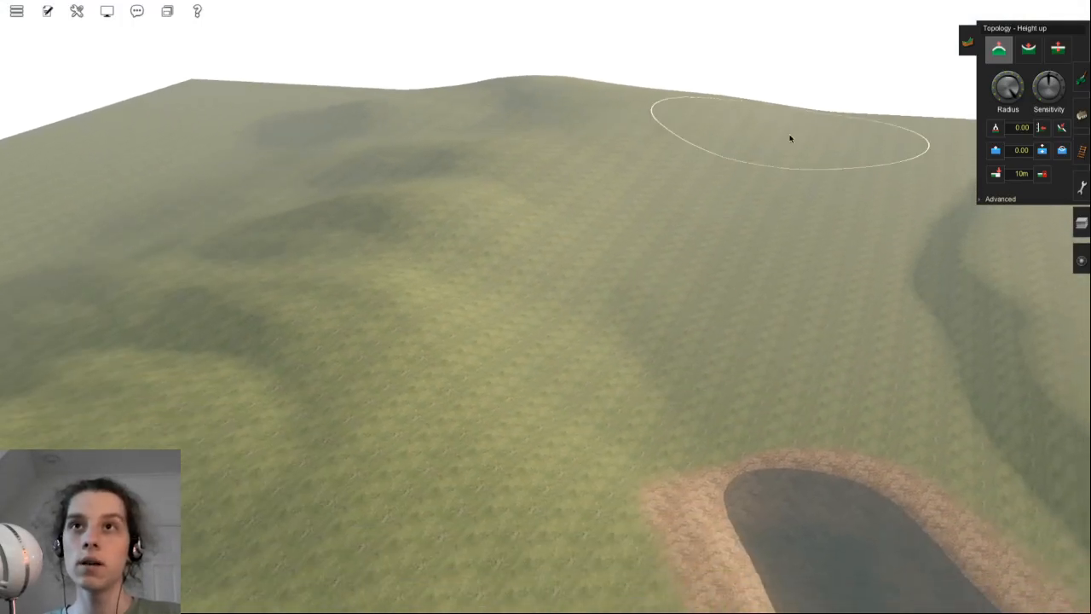
left_click_drag(732, 106, 746, 123)
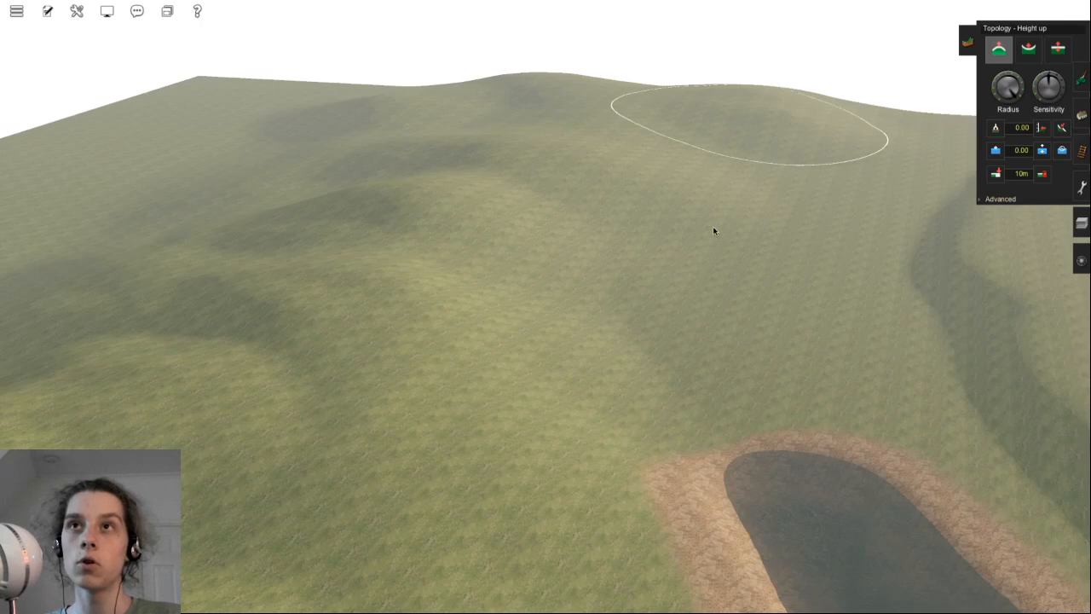
- Examine the hills around the river's end and switch to the ground texture painting tools
right_click(597, 327)
key("Right")
key("Down")
key("Right")
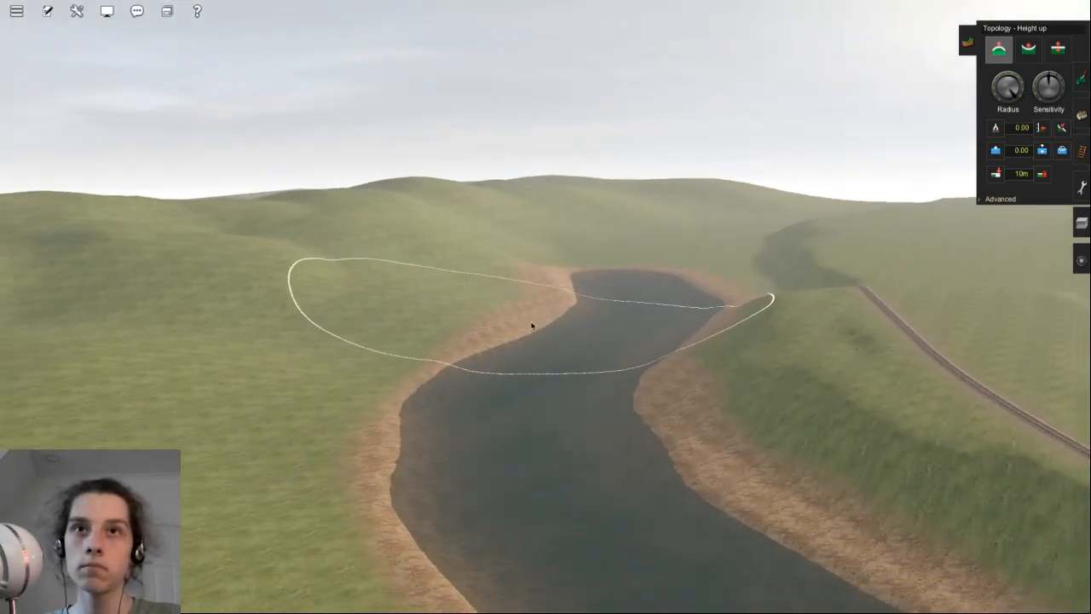
key("Up")
key("F2")
right_click(601, 177)
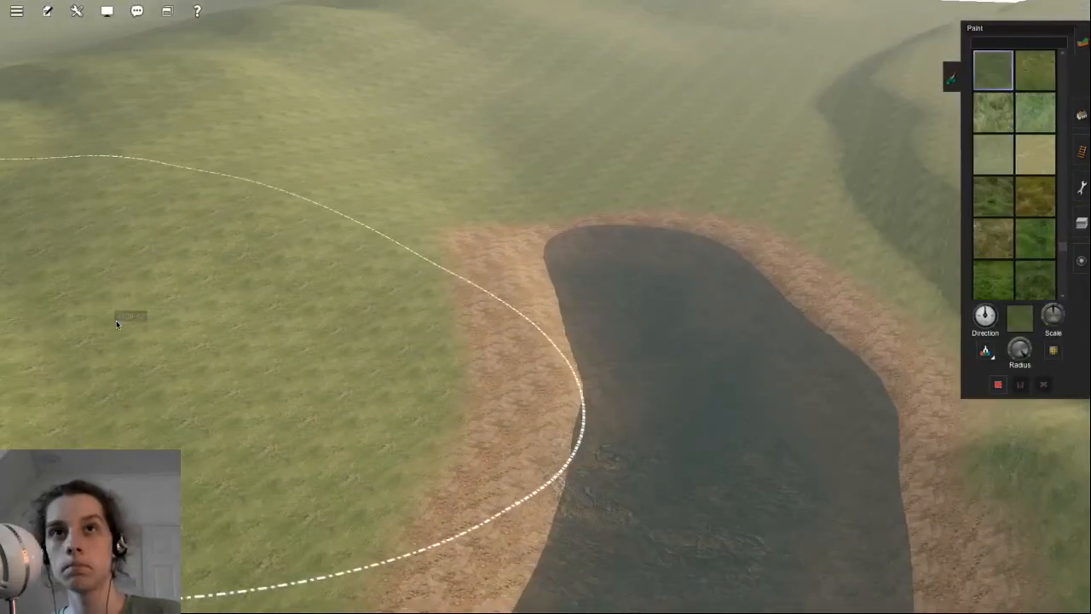
mouse_move(89, 321)
left_mouse_down()
mouse_move(141, 162)
mouse_move(149, 194)
mouse_move(137, 233)
left_mouse_up()
right_click(197, 328)
key("Left")
scroll(497, 362, "down", 3)
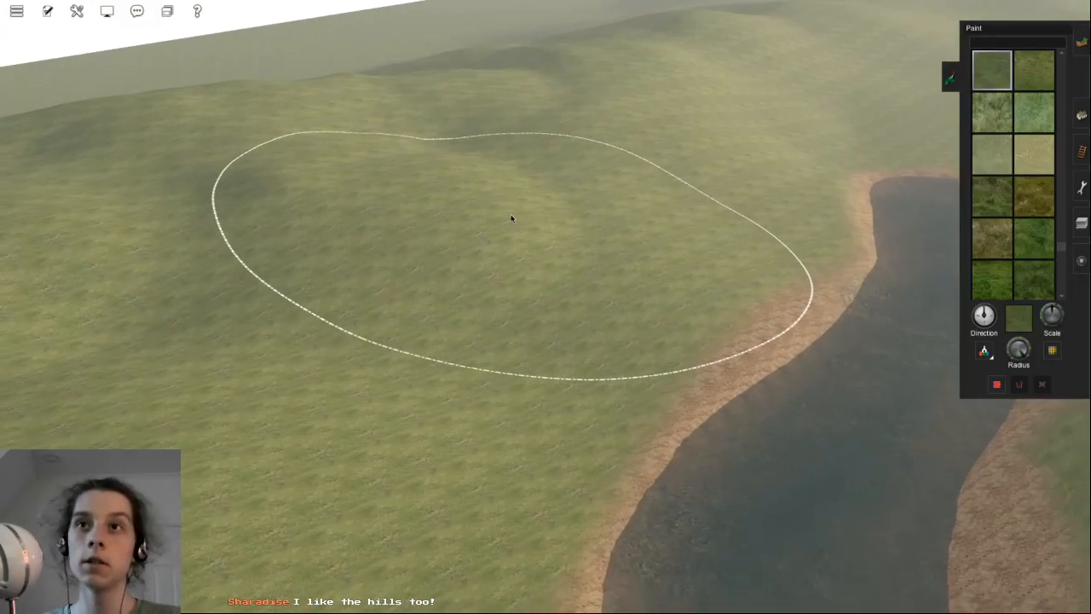
key("Down")
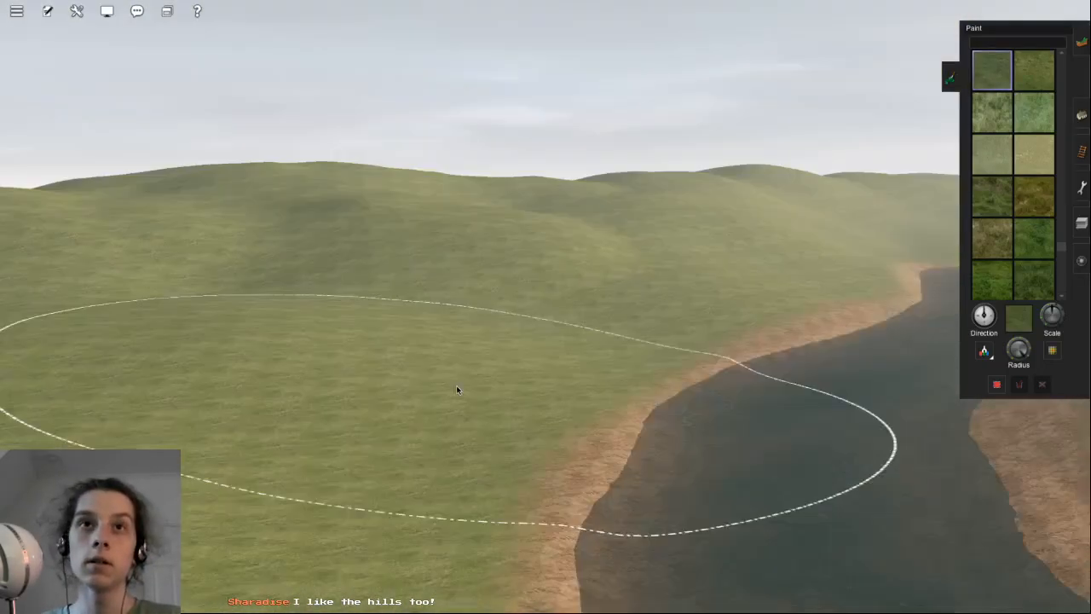
- Examine the whole range of hills from the railway meadow and along the riverbank
scroll(465, 383, "down", 4)
key("Up")
right_click(426, 333)
right_click(611, 330)
key("Left")
scroll(504, 315, "down", 4)
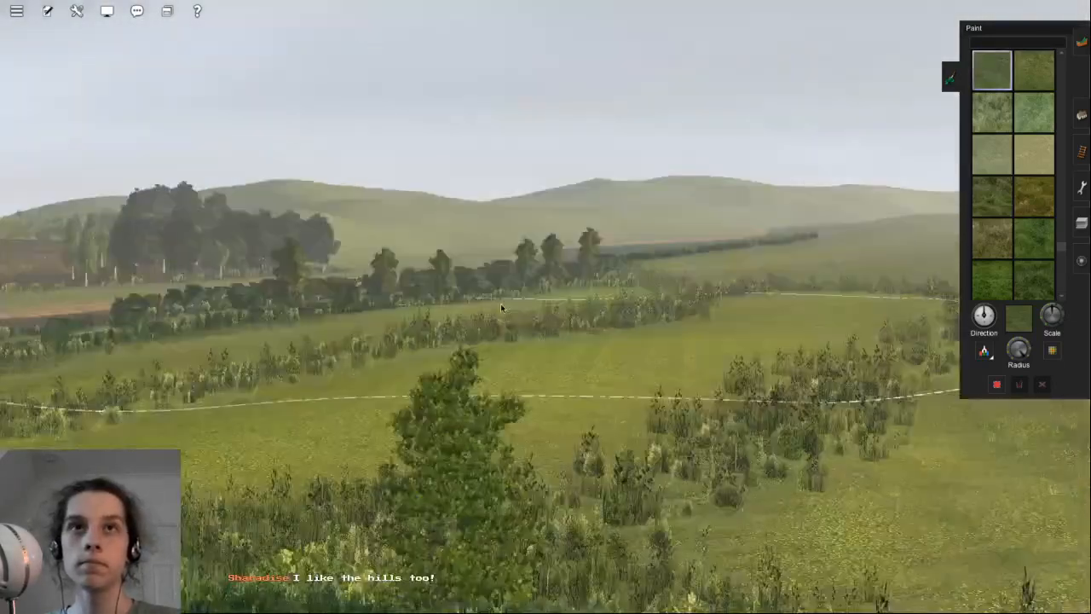
key("Up")
key("Left")
key("a")
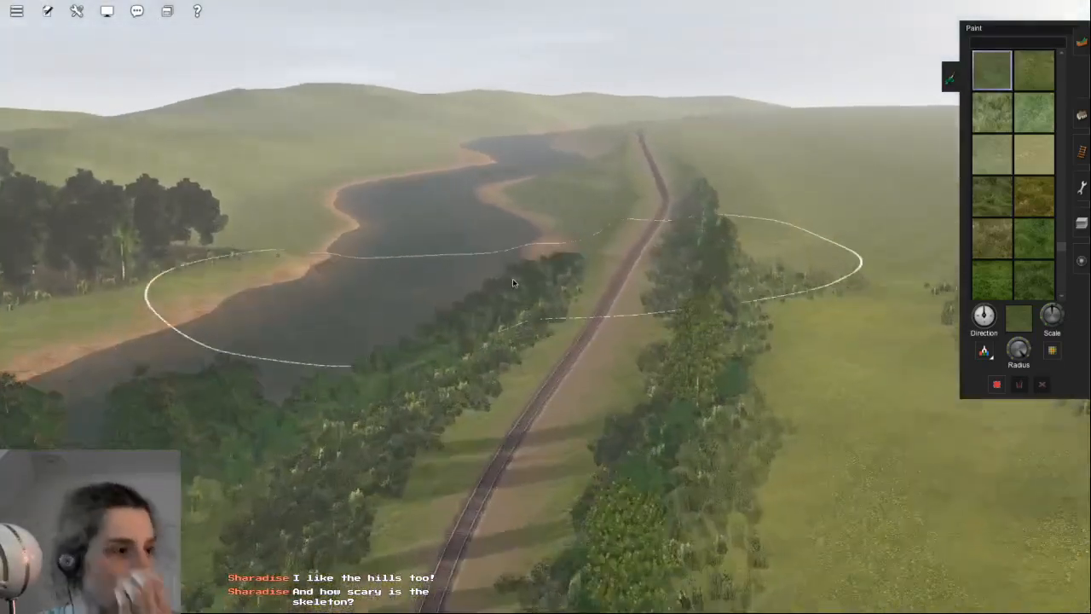
key("a")
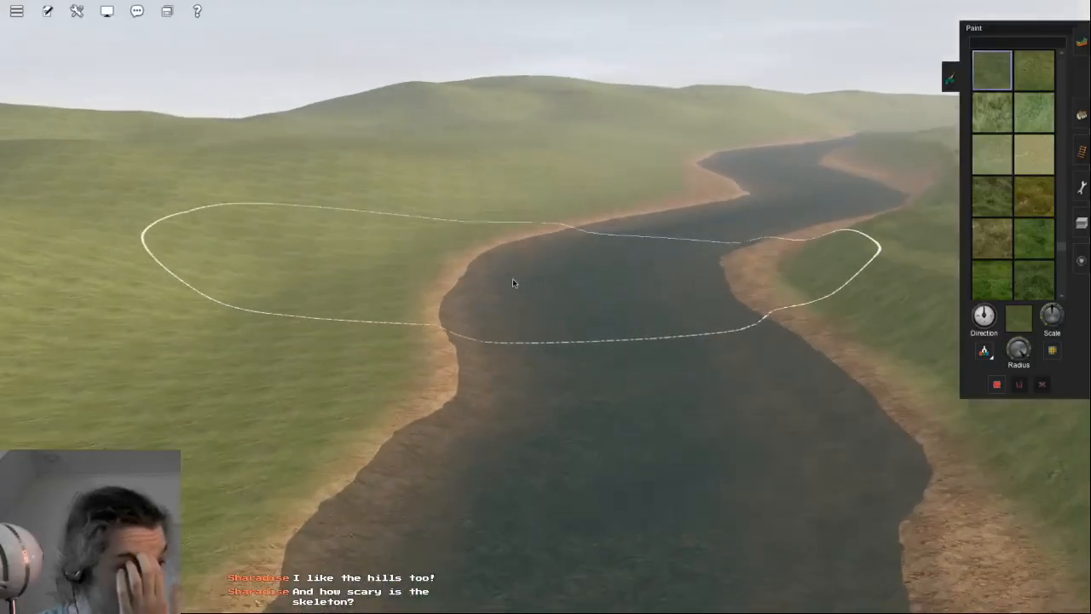
key("a")
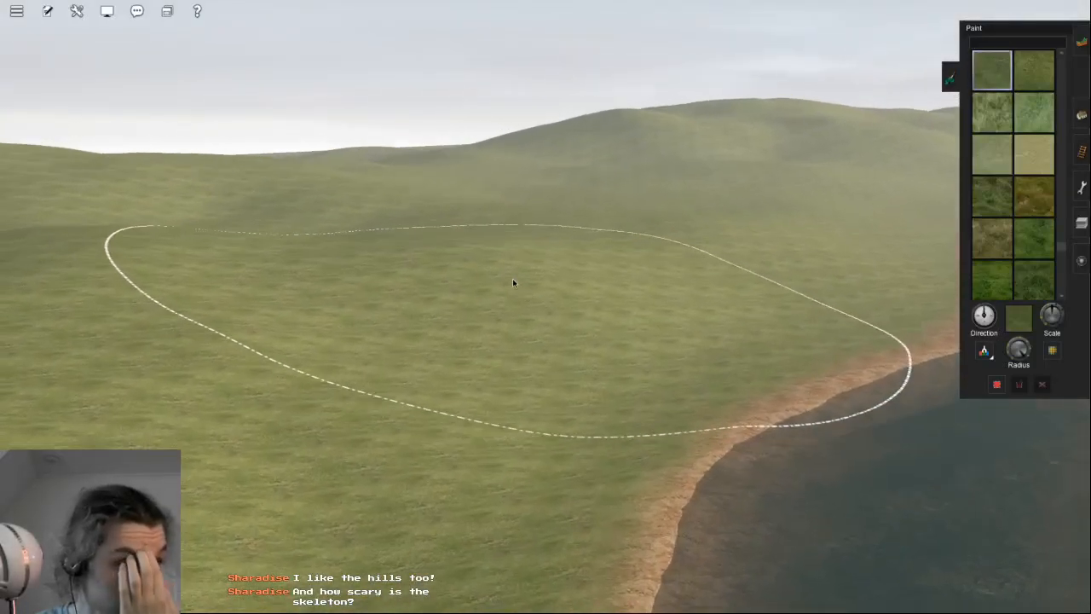
key("a")
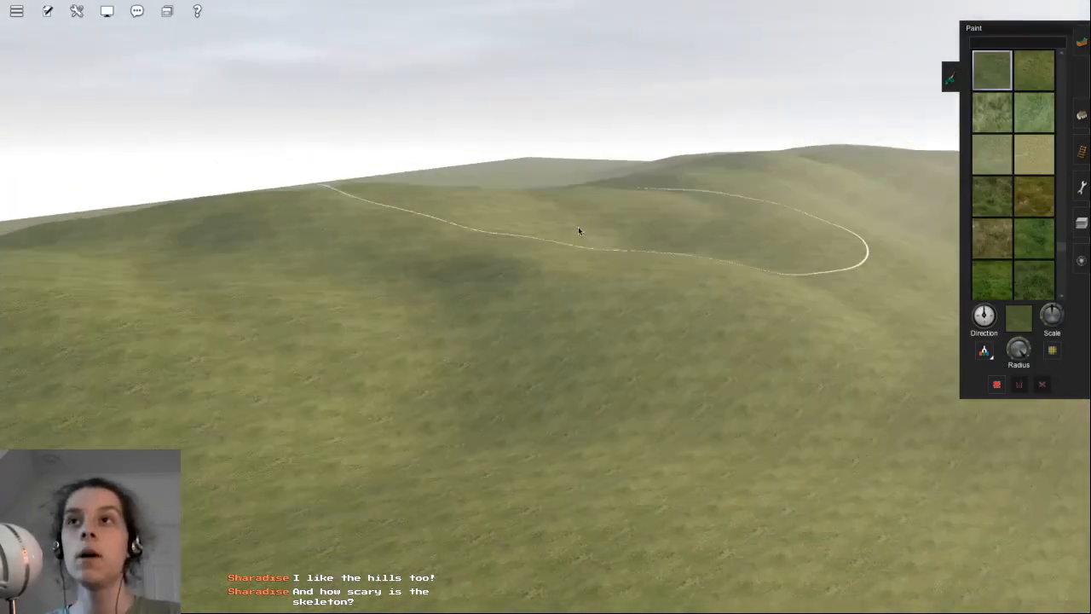
- Try painting a bright green grass texture on the hillside with a smaller brush, and undo the painted patch
left_click(993, 281)
key("a")
left_click_drag(1026, 366, 1011, 345)
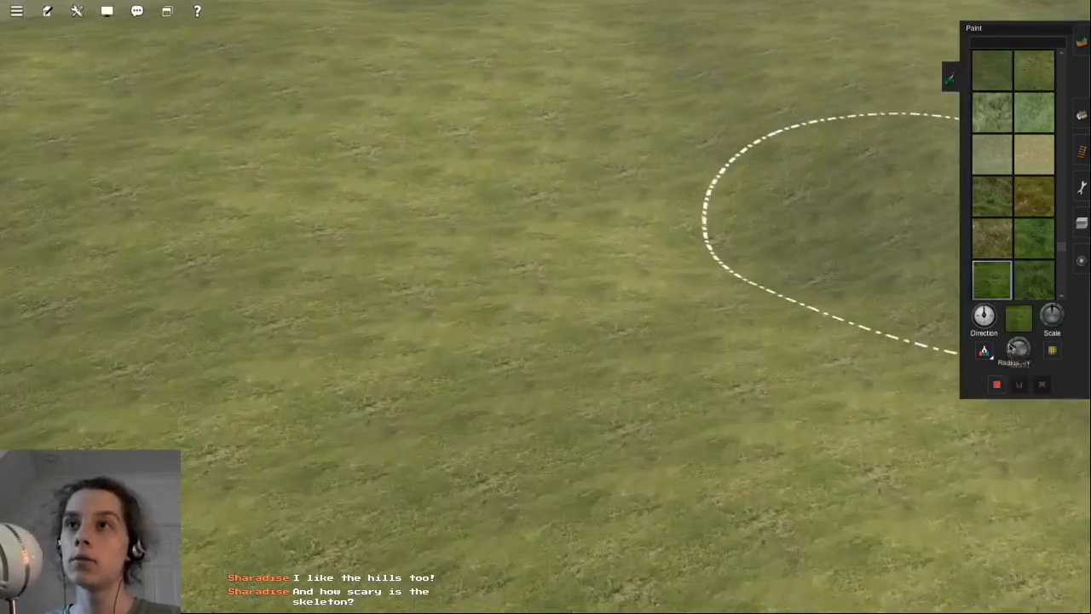
mouse_move(446, 326)
left_mouse_down()
mouse_move(728, 236)
mouse_move(624, 458)
left_mouse_up()
scroll(624, 457, "down", 5)
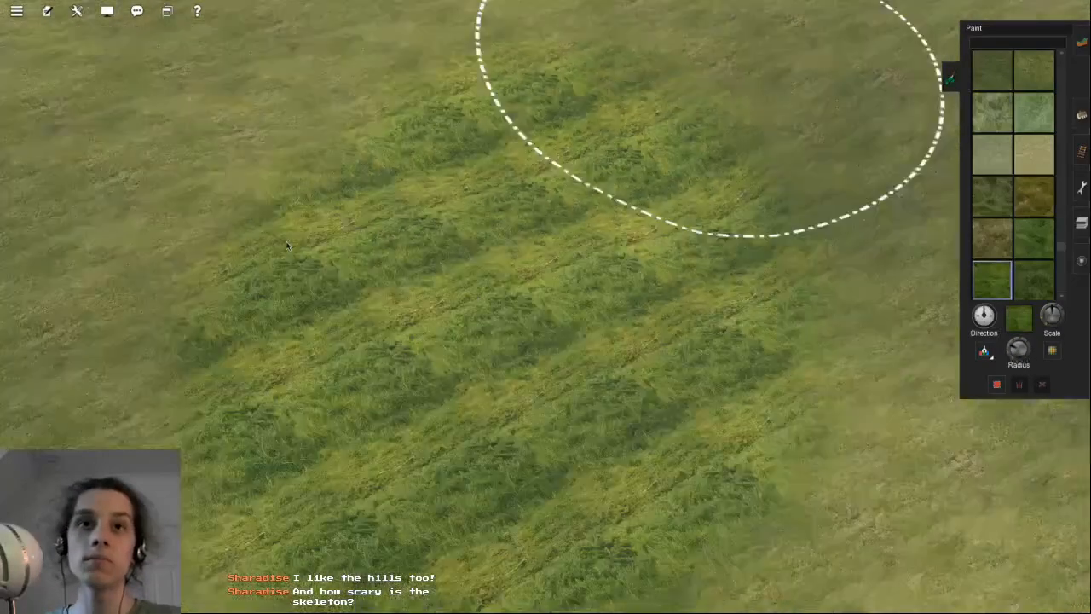
key("ctrl+z")
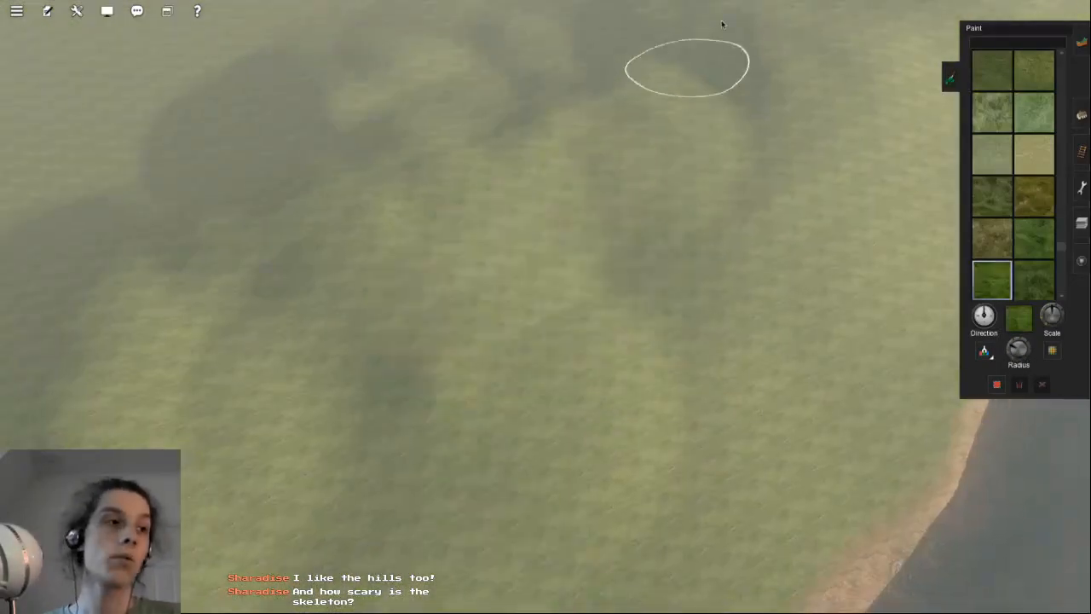
- Sample the existing hillside grass as the active paint texture
key("Down")
key("s")
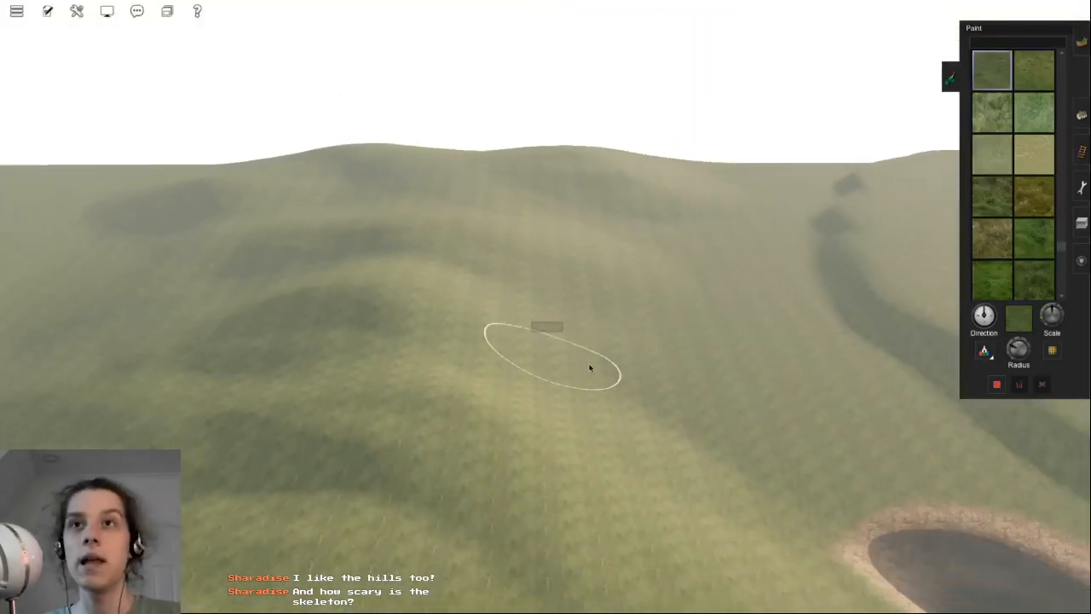
left_click(553, 361, "alt")
key("Right")
key("Up")
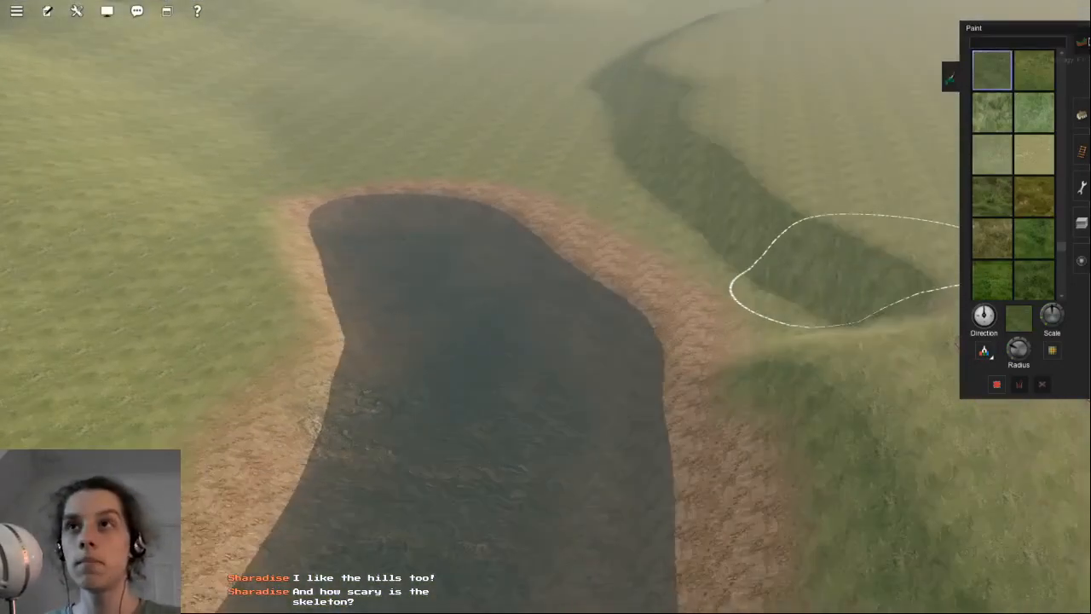
- Switch to terrain editing and level the riverbed at the river's end with the Plateau tool
key("F1")
key("Left")
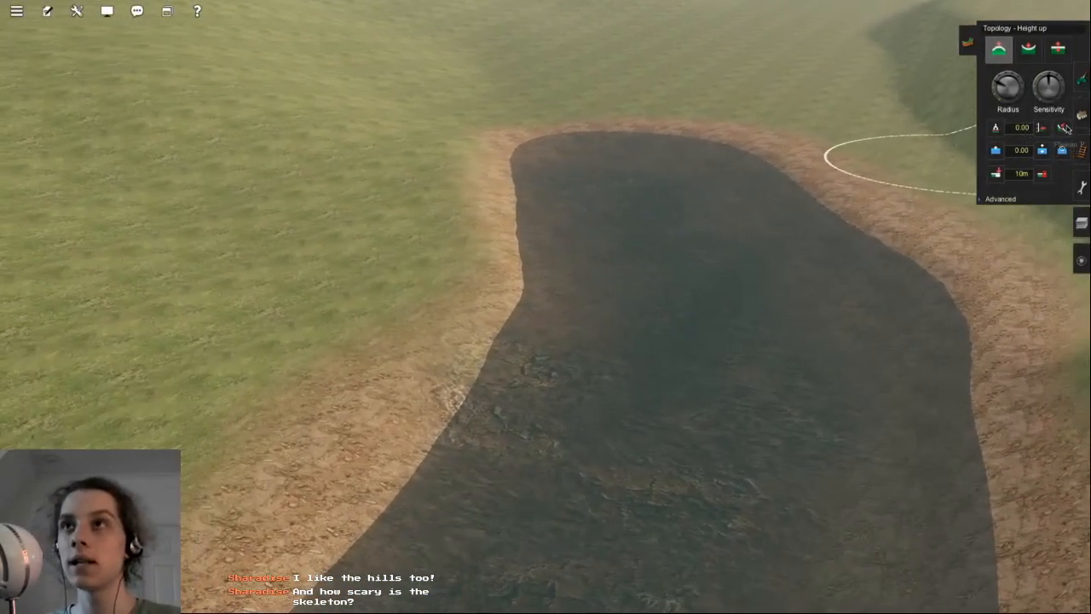
left_click(1062, 128)
left_click(644, 259)
right_click(643, 195)
left_click(612, 380)
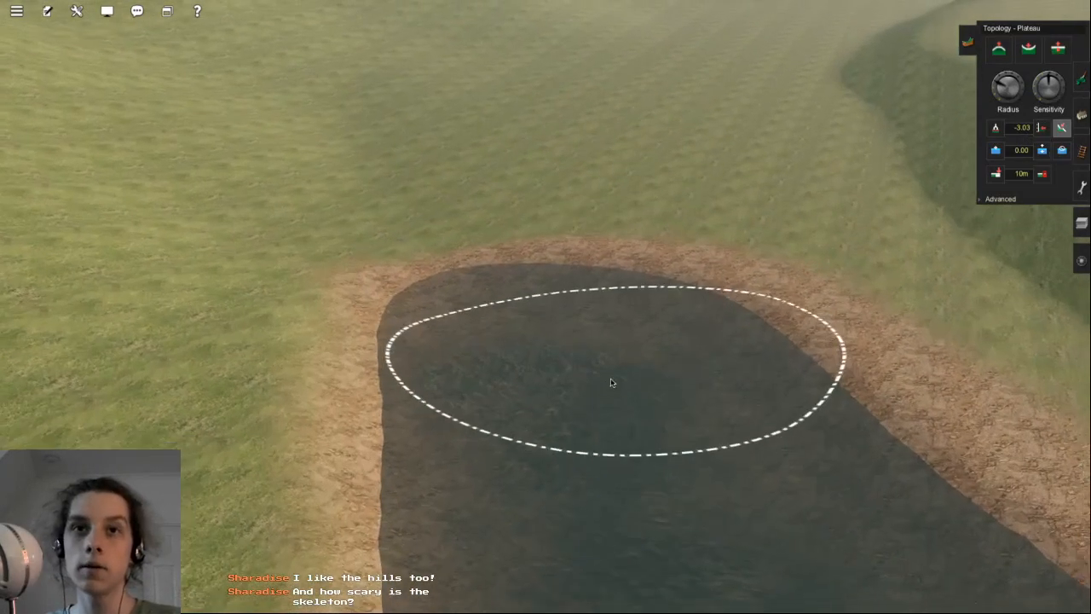
key("Up")
- Extend the river channel to the board's edge at height -3.04 with higher sensitivity, and fill it with water using a wide radius
left_click_drag(1049, 90, 1052, 103)
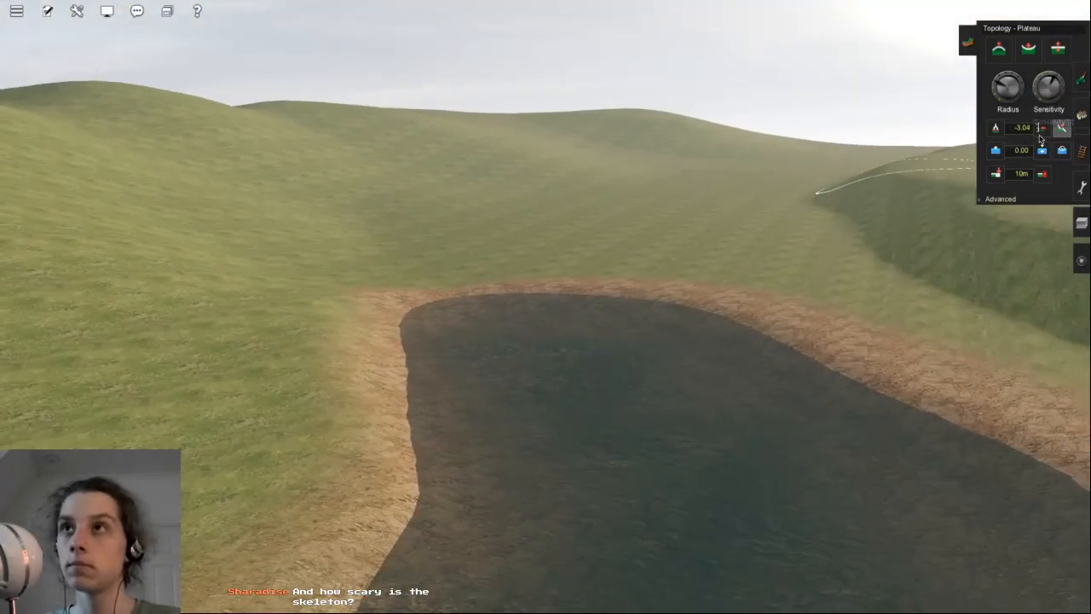
left_click(1041, 128)
key("Down")
mouse_move(526, 341)
left_mouse_down()
mouse_move(549, 251)
mouse_move(563, 247)
left_mouse_up()
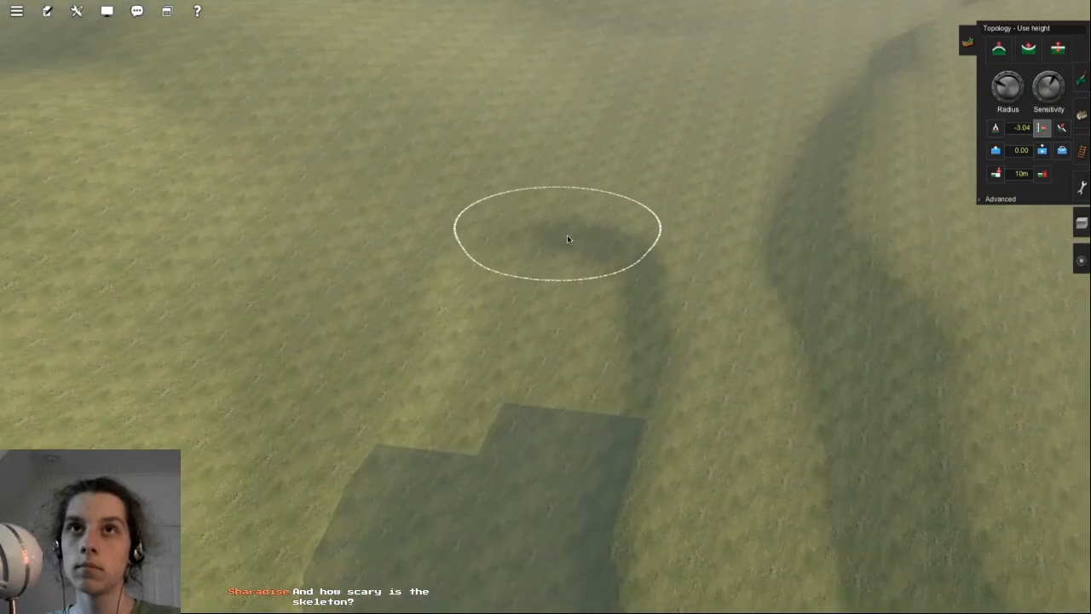
key("w")
mouse_move(567, 239)
left_mouse_down()
mouse_move(609, 233)
mouse_move(560, 224)
mouse_move(536, 309)
left_mouse_up()
key("Right")
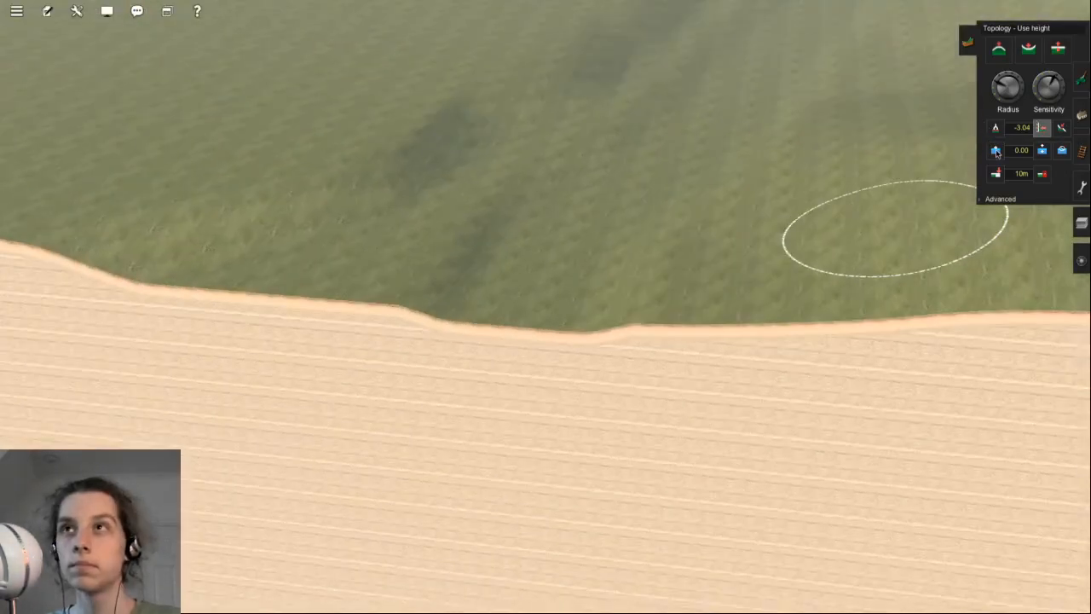
left_click(996, 151)
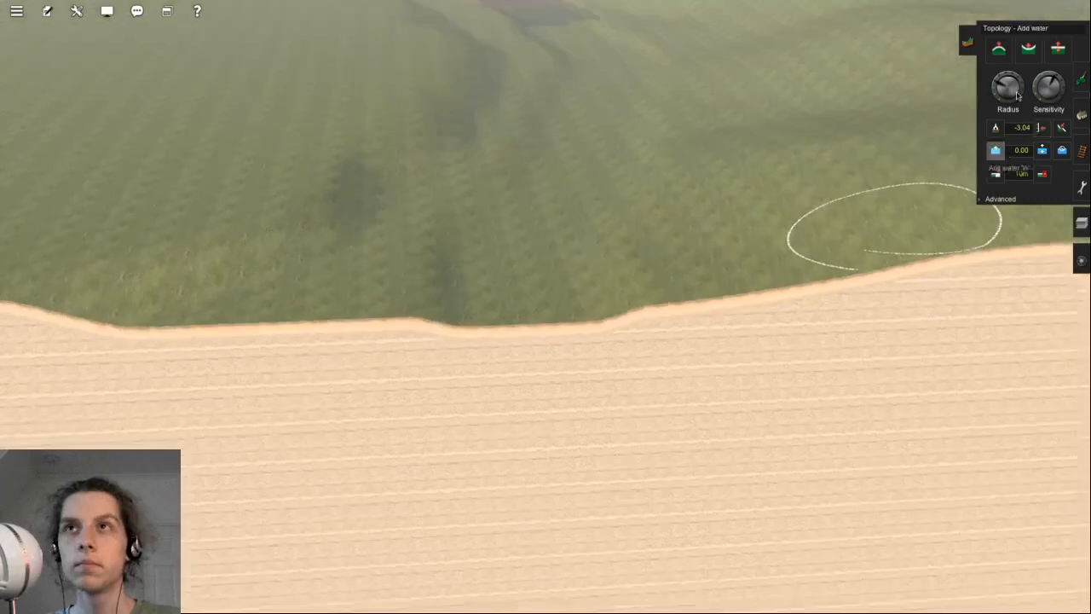
left_click(563, 180)
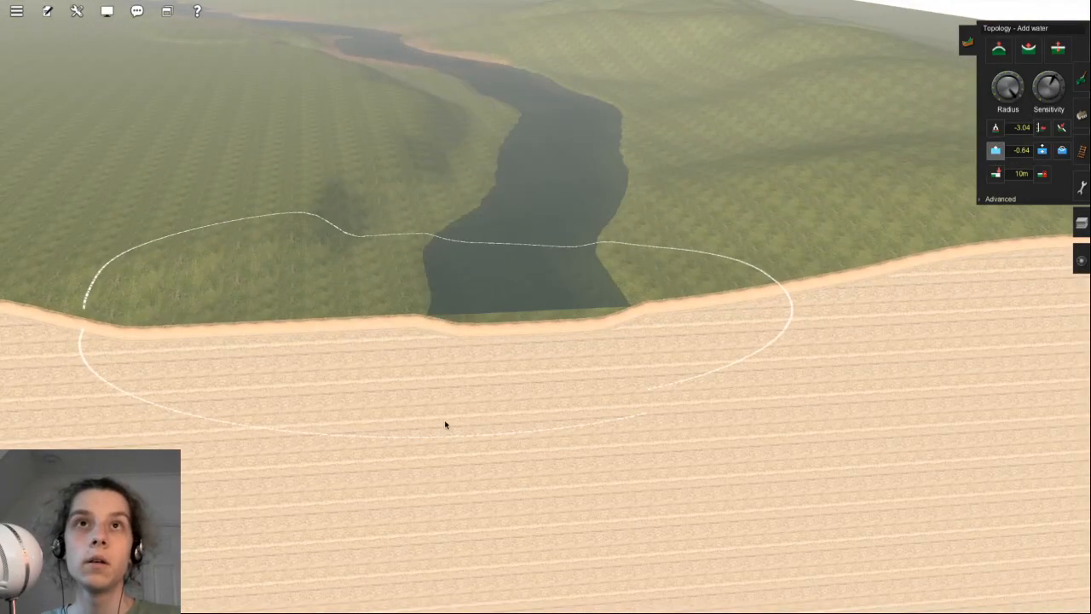
- Switch to ground texture painting and enlarge the brush radius where the brown riverbank texture ends
left_click(1081, 80)
right_click(633, 140)
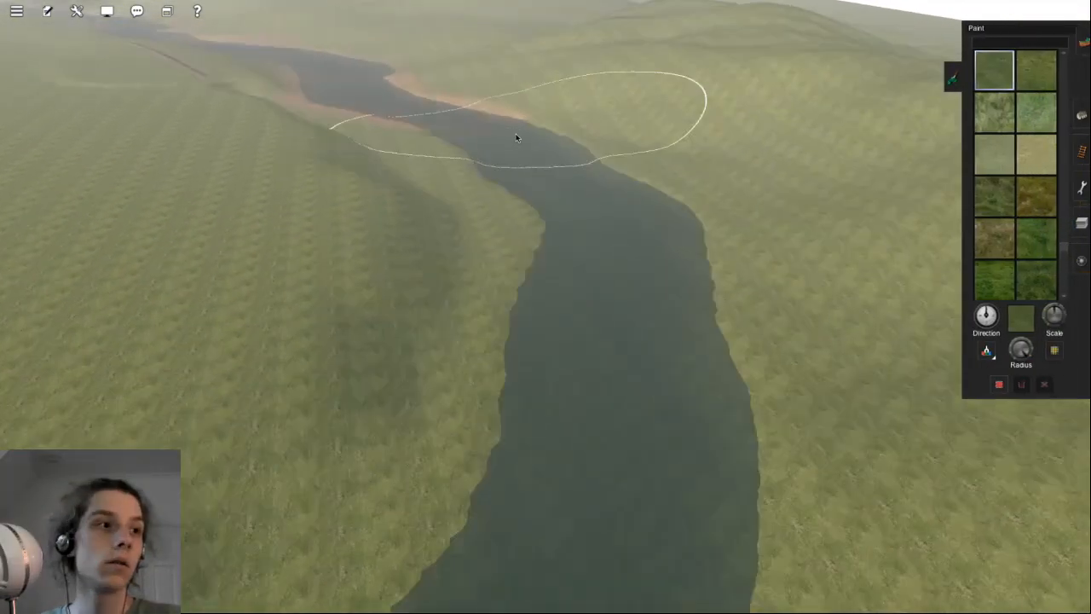
key("Right")
key("Right")
right_click(540, 376)
scroll(511, 317, "up", 2)
key("Up")
right_click(554, 245)
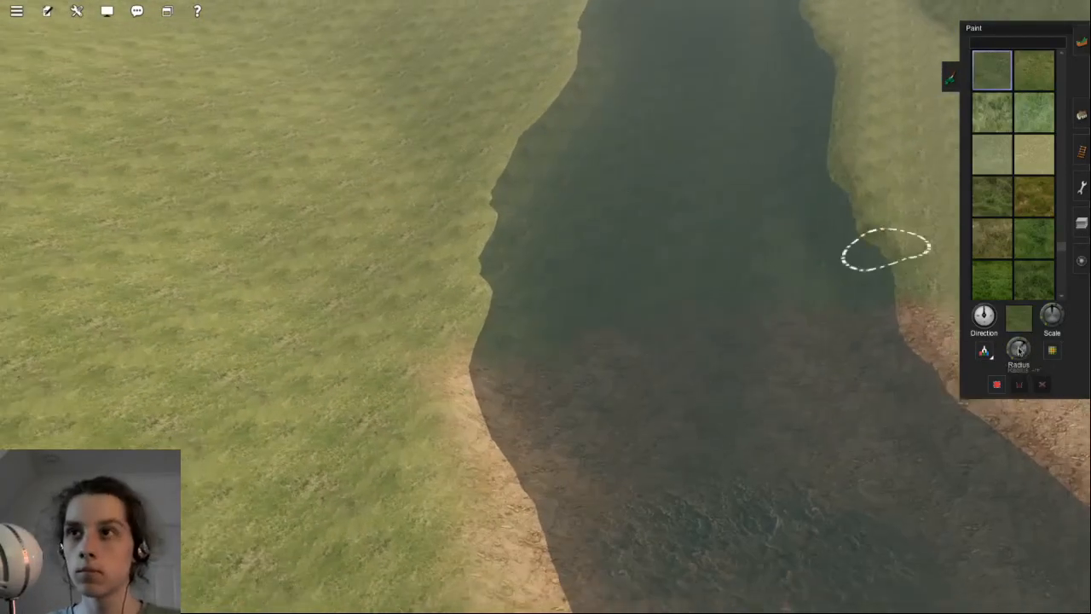
left_click_drag(1023, 350, 1016, 343)
right_click(565, 270)
right_click(585, 316)
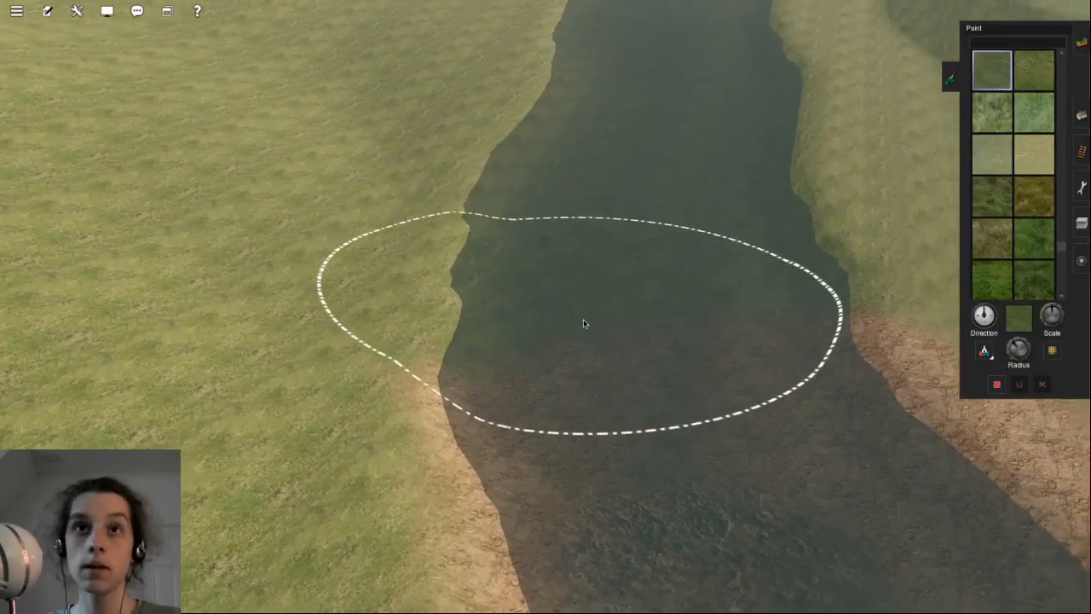
- Sample the brown earth texture from the riverbank and paint it along the bed and both banks of the extended river
scroll(580, 268, "down", 2)
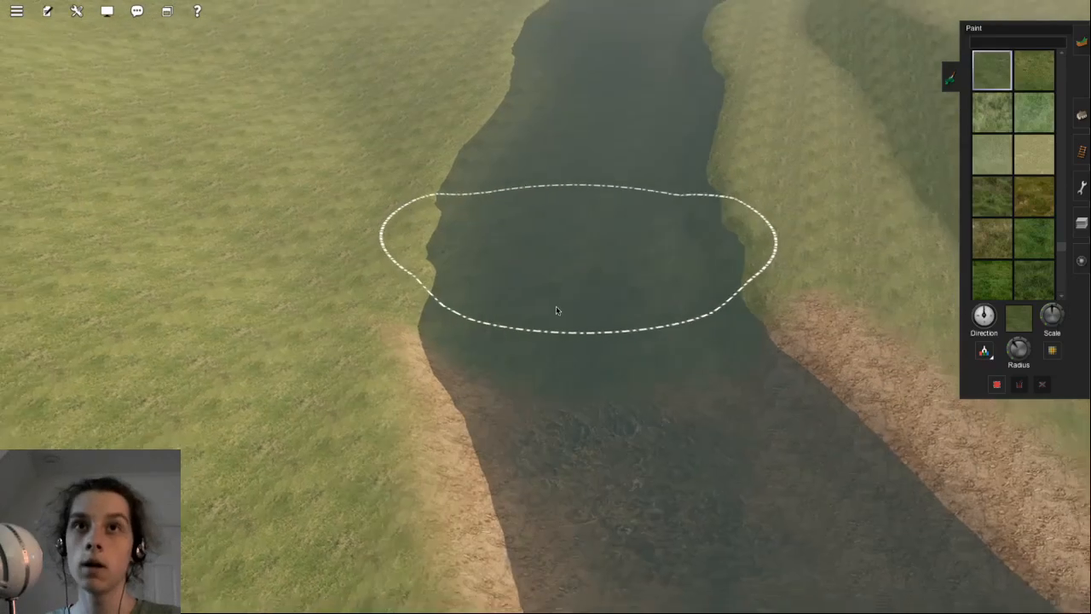
right_click(565, 341)
key("g")
left_click(881, 388)
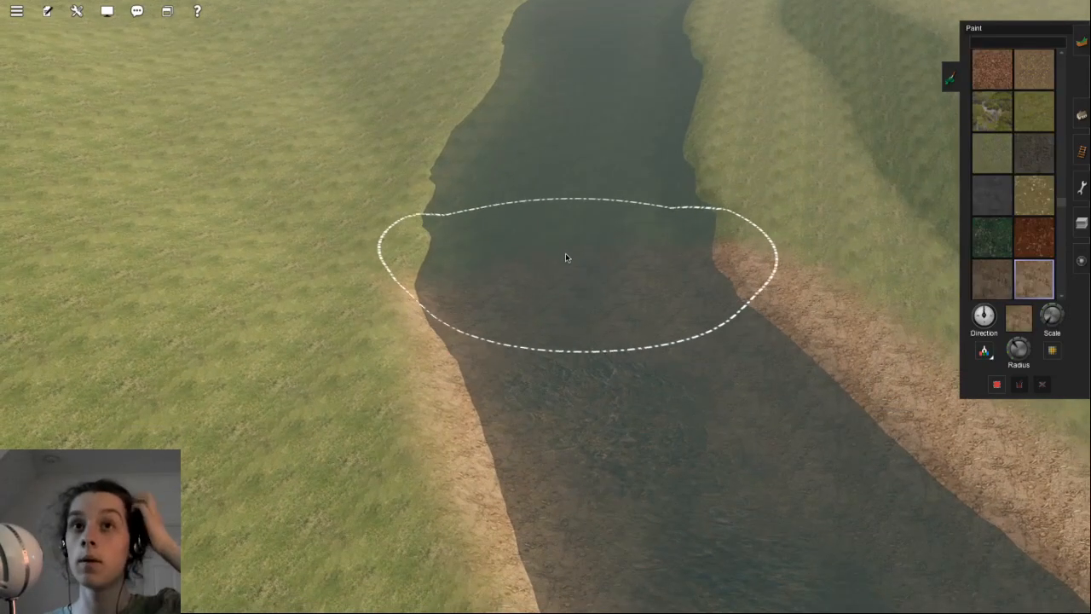
key("w")
mouse_move(557, 200)
left_mouse_down()
mouse_move(550, 242)
mouse_move(562, 278)
mouse_move(565, 268)
mouse_move(553, 268)
mouse_move(549, 247)
mouse_move(592, 247)
mouse_move(547, 221)
mouse_move(560, 338)
mouse_move(568, 307)
mouse_move(533, 309)
mouse_move(542, 296)
mouse_move(543, 330)
mouse_move(574, 165)
mouse_move(523, 240)
mouse_move(529, 281)
mouse_move(425, 132)
mouse_move(579, 384)
left_mouse_up()
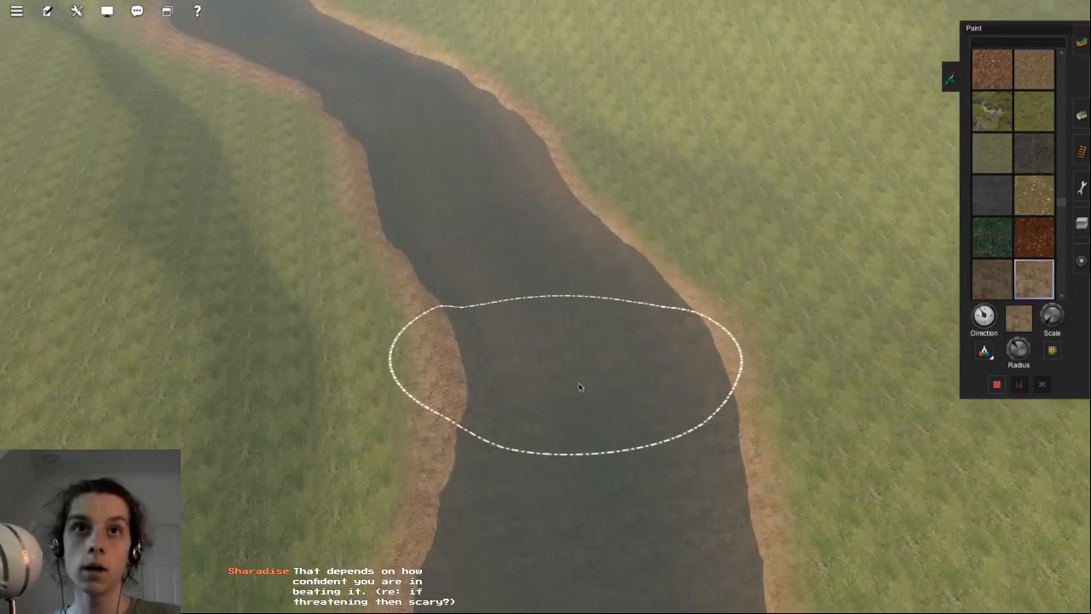
mouse_move(496, 205)
left_mouse_down()
mouse_move(492, 303)
mouse_move(378, 150)
mouse_move(572, 335)
mouse_move(489, 239)
mouse_move(538, 207)
mouse_move(589, 224)
mouse_move(572, 218)
left_mouse_up()
- Paint a dark grey ground texture along the middle of the riverbed with a smaller brush, following the river towards the board's edge
left_click(1034, 153)
key("e")
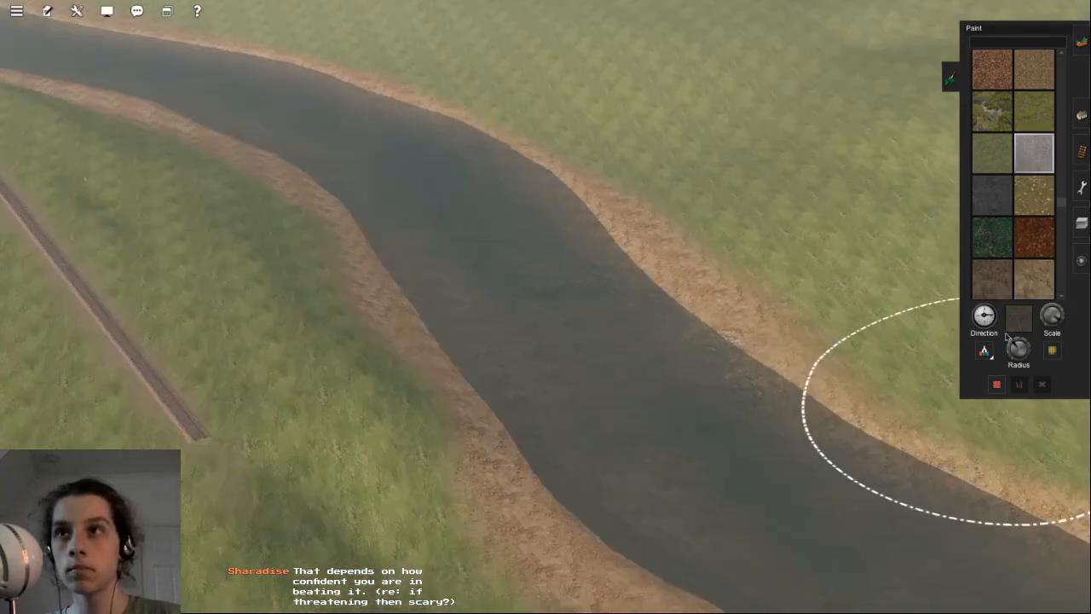
key("q")
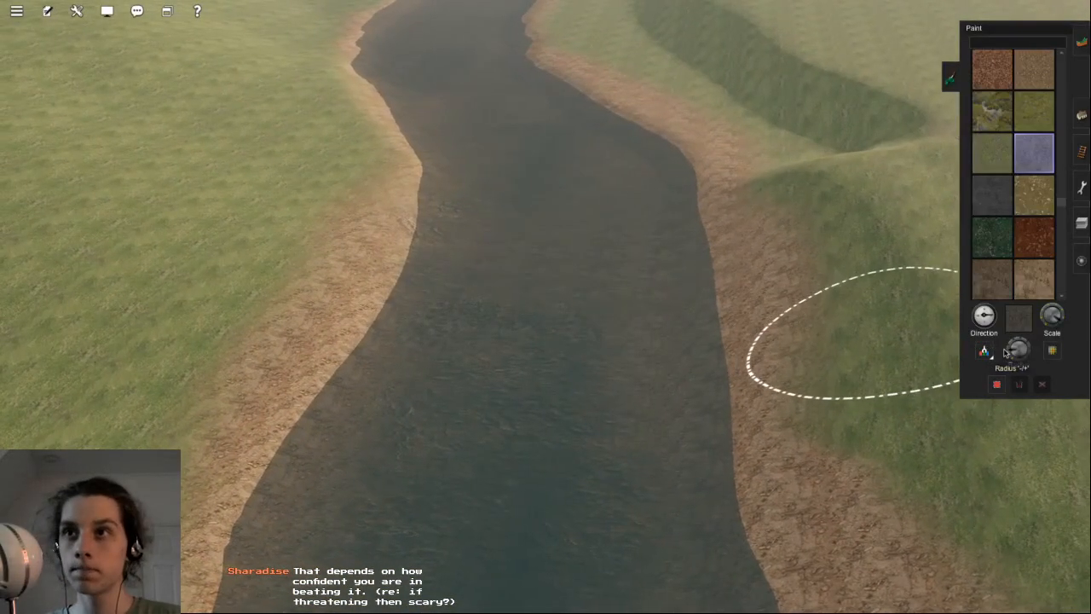
key("w")
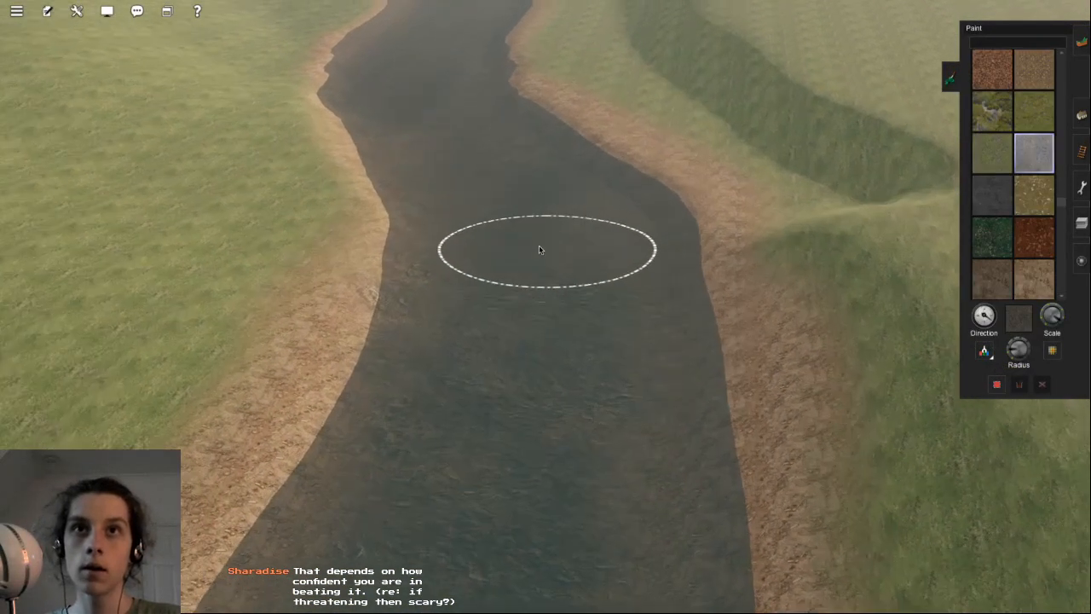
key("w")
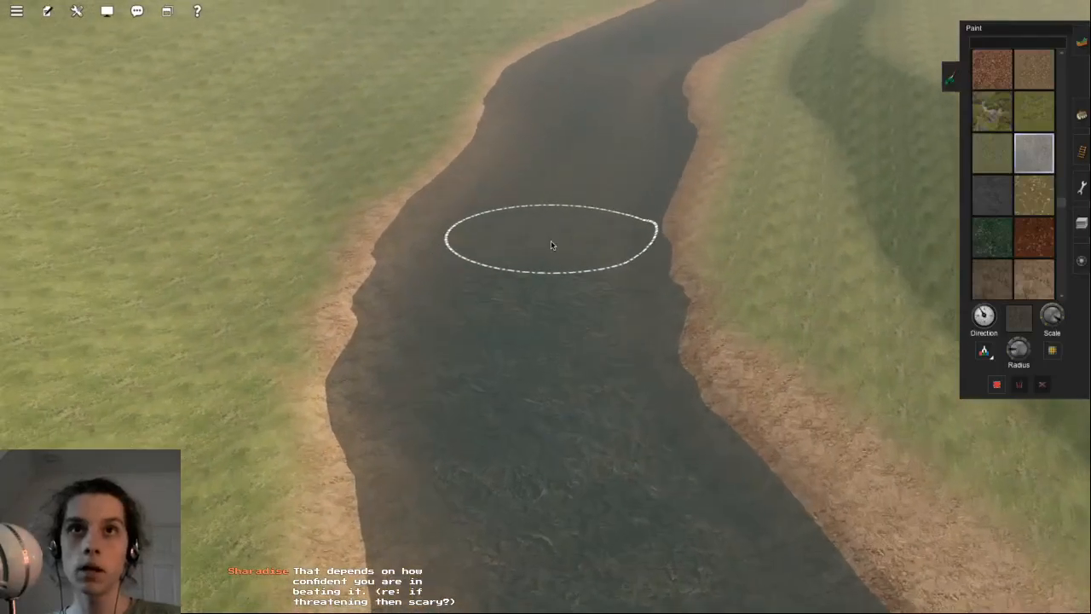
key("w")
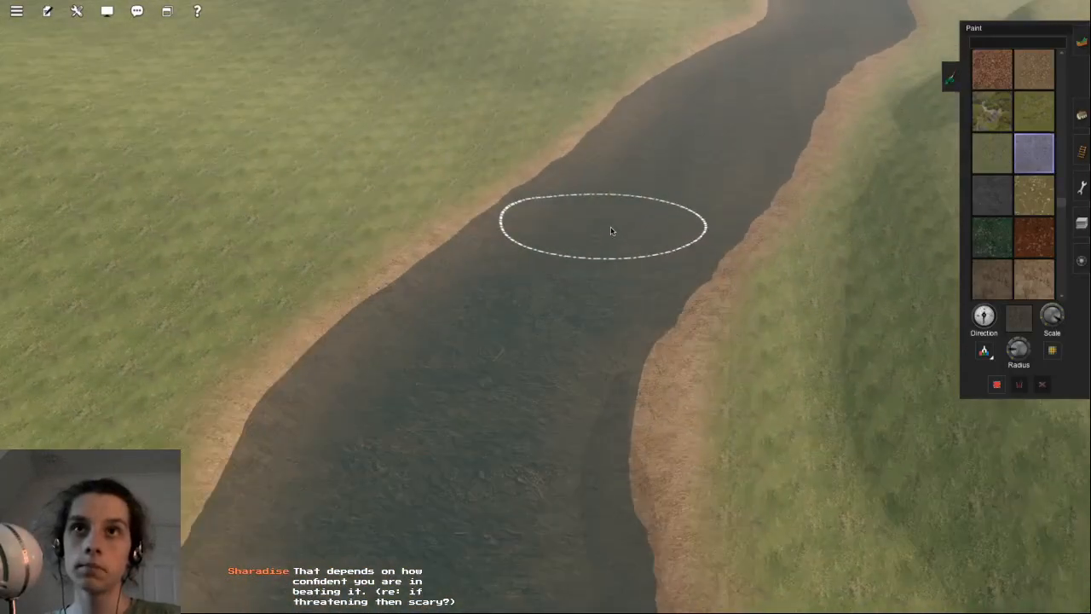
key("w")
mouse_move(576, 237)
left_mouse_down()
mouse_move(553, 280)
mouse_move(560, 333)
mouse_move(461, 531)
left_mouse_up()
- Examine the finished river and the surrounding hills from the far bank, the railway and the meadow
key("s")
key("s")
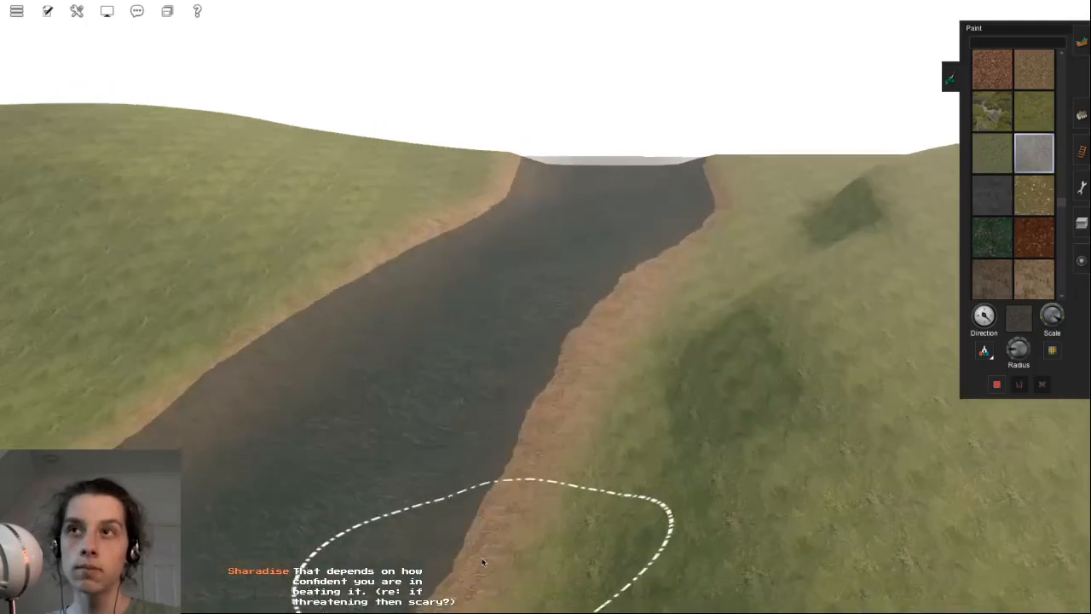
key("s")
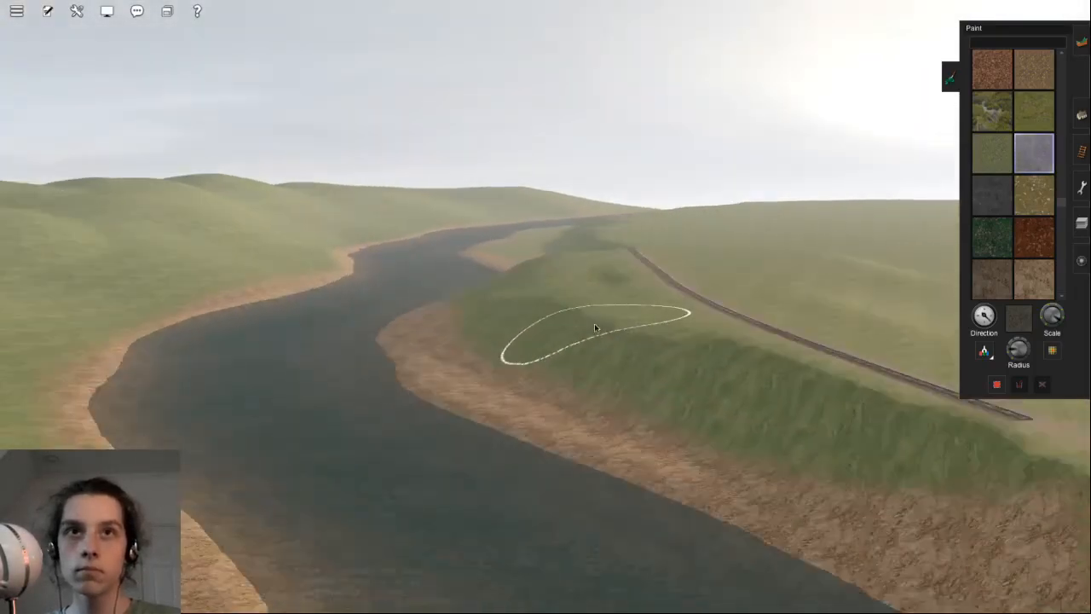
key("s")
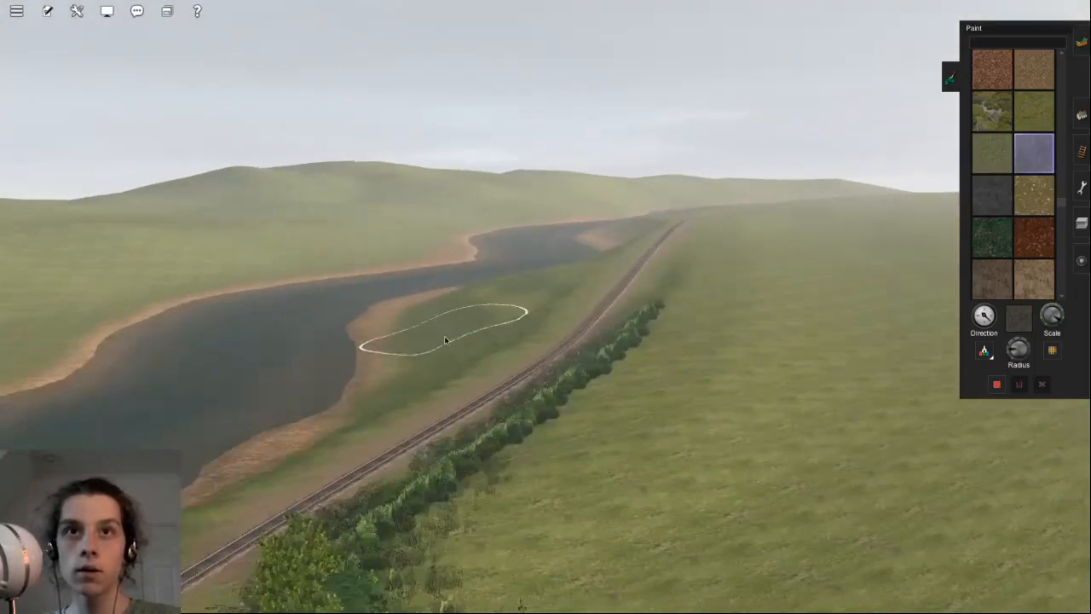
key("w")
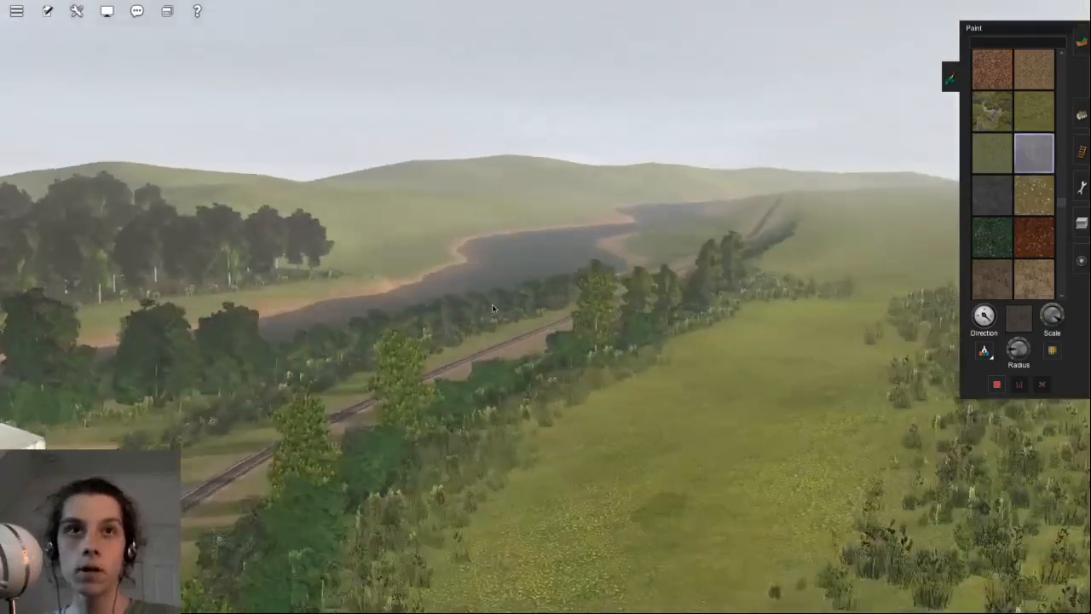
key("Down")
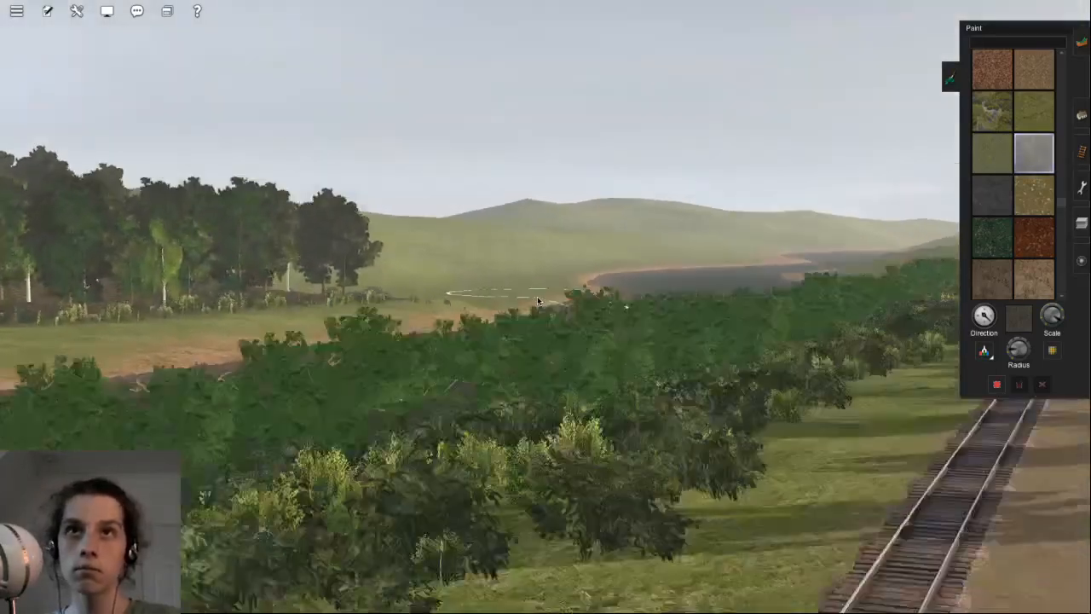
key("w")
key("Up")
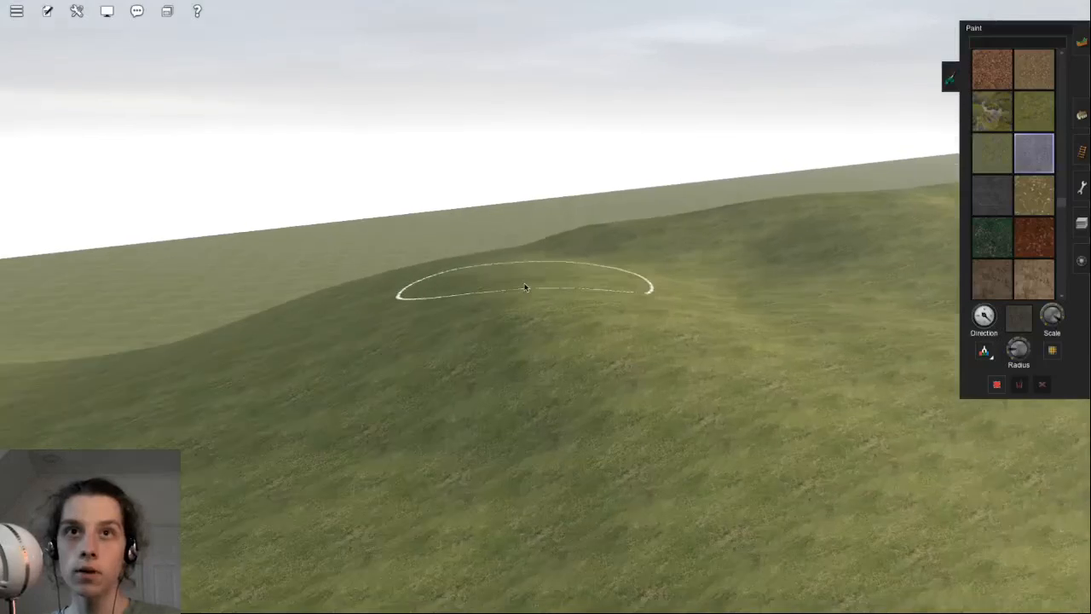
- Try placing a JVC Shrub spline A across the hillside beyond the river, and undo it
key("w")
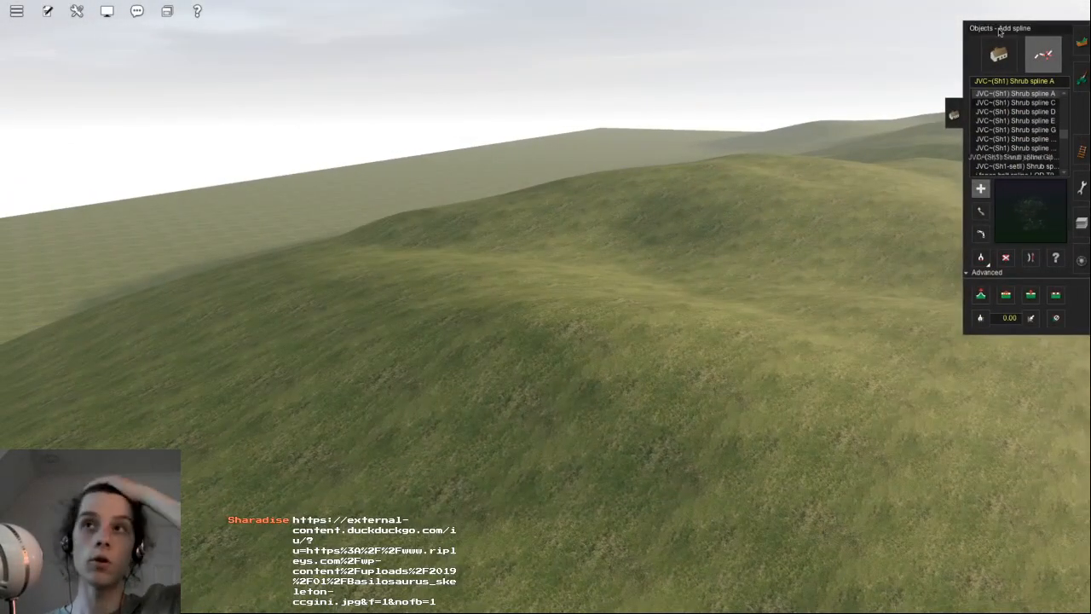
left_click(997, 53)
left_click(1043, 54)
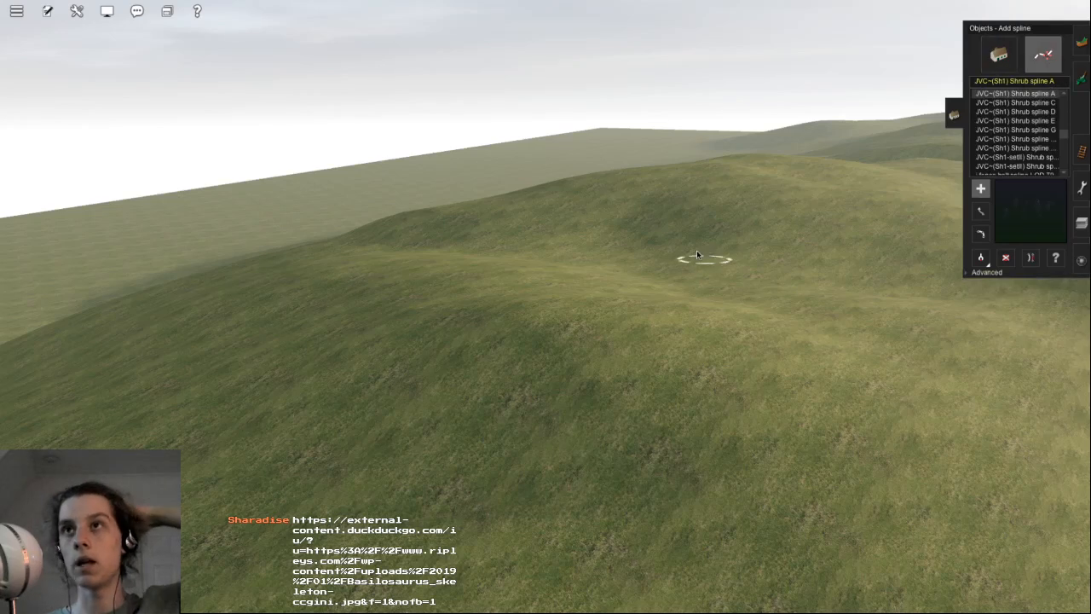
left_click_drag(703, 260, 326, 384)
key("ctrl+z")
- Start a JVC Shrub spline A on the rounded hilltop with its first points along the near slope
right_click_drag(569, 258, 525, 337)
key("Down")
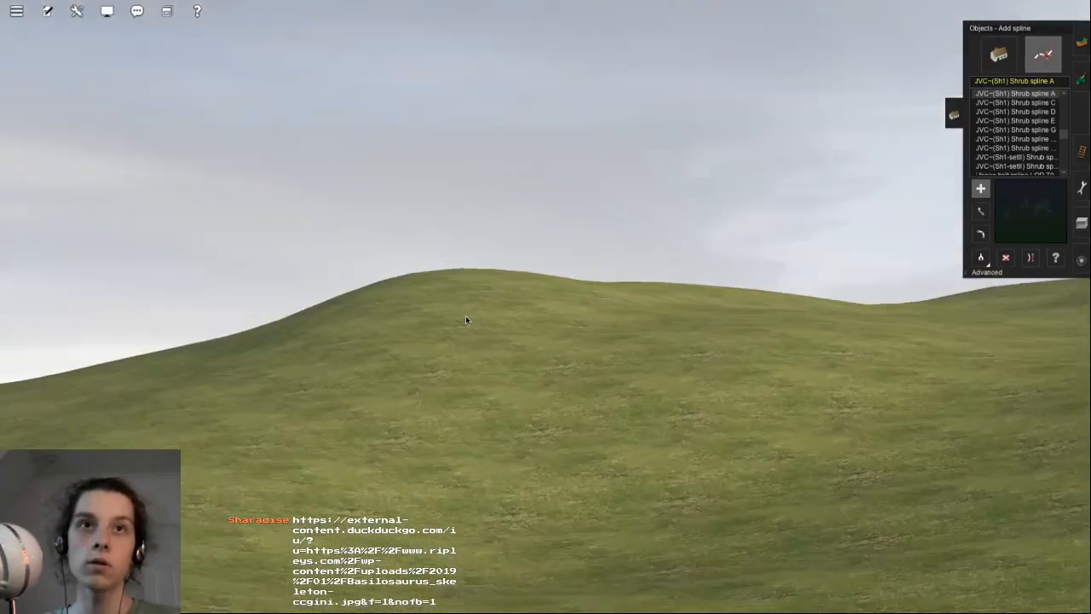
key("Up")
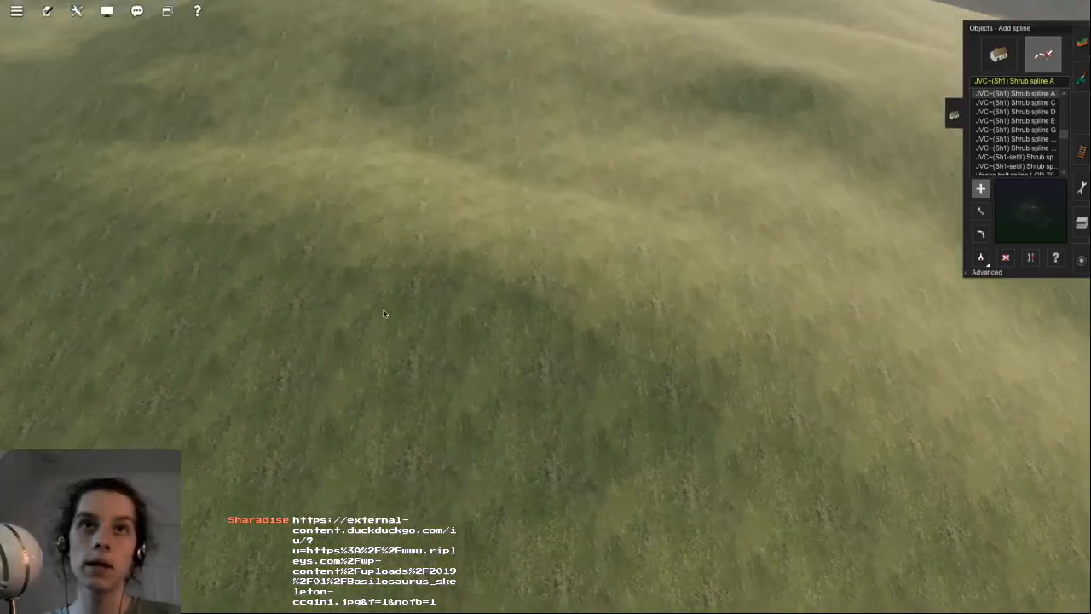
left_click(343, 365)
left_click(530, 367)
left_click(683, 252)
right_click_drag(682, 252, 554, 282)
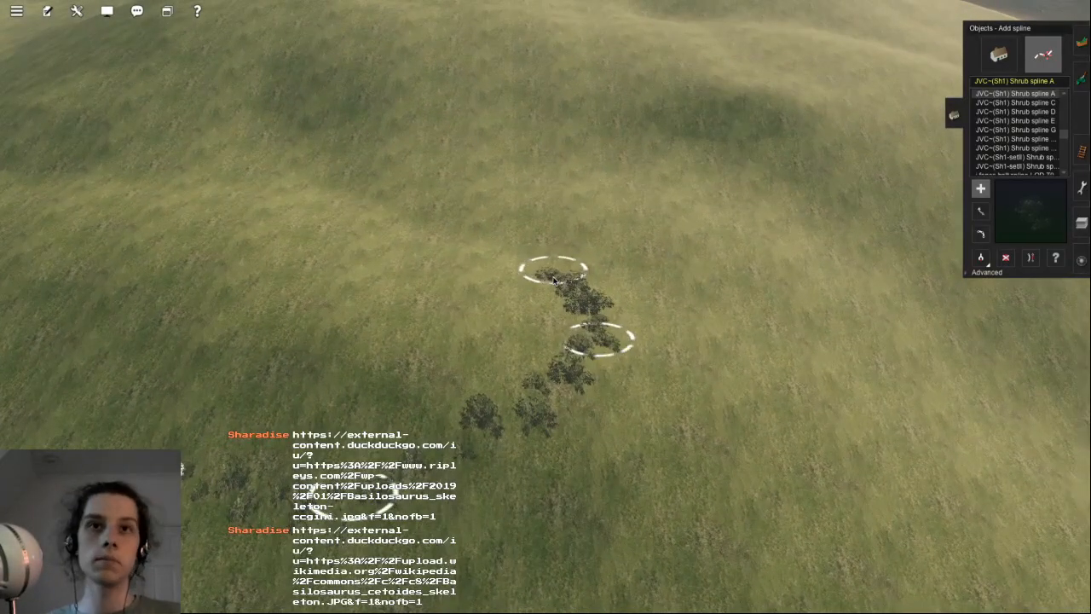
- Continue the shrub spline point by point around the hilltop to form a ring of bushes
key("Left")
left_click(518, 269)
right_click_drag(519, 270, 392, 321)
left_click(508, 277)
key("Left")
left_click(511, 290)
key("Left")
left_click(492, 320)
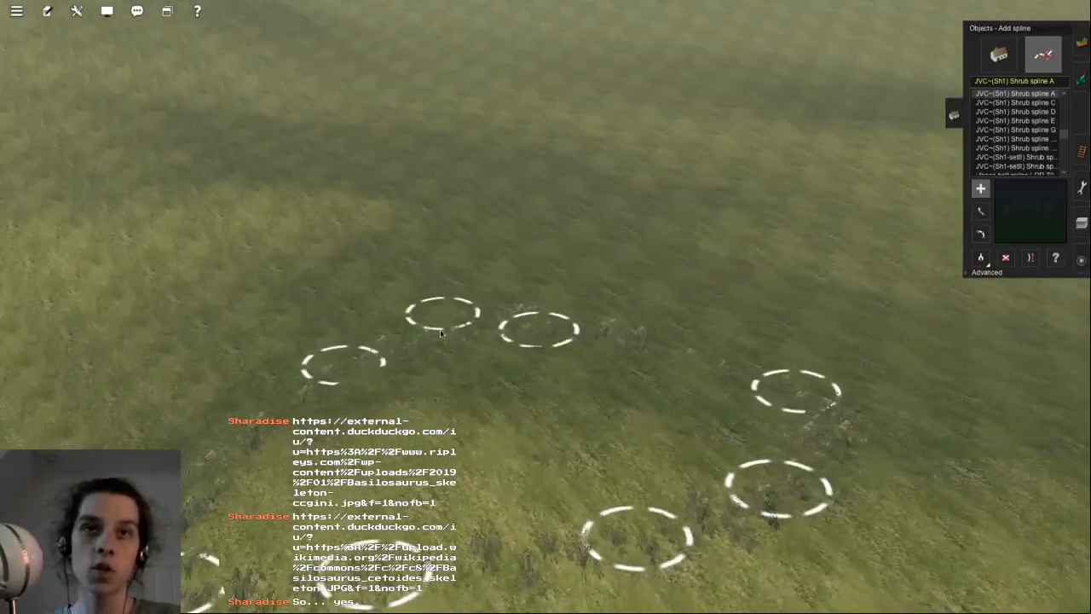
key("Left")
left_click(426, 320)
left_click(331, 277)
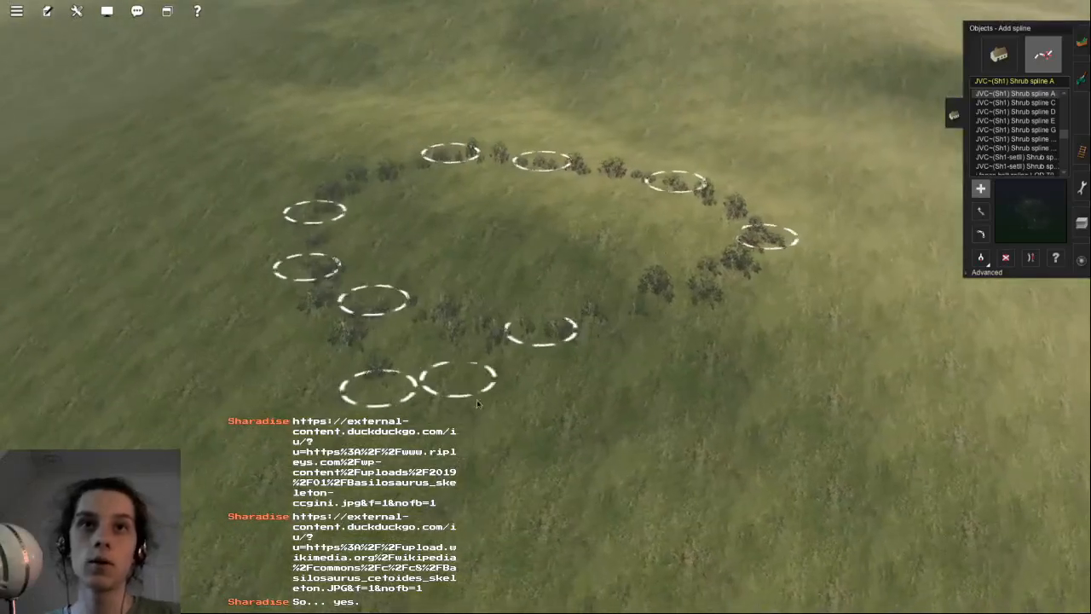
- Lay additional Shrub spline A points along the outside of the hilltop ring to thicken the bushes
left_click(437, 366)
left_click(657, 334)
left_click(568, 395)
left_click(768, 232)
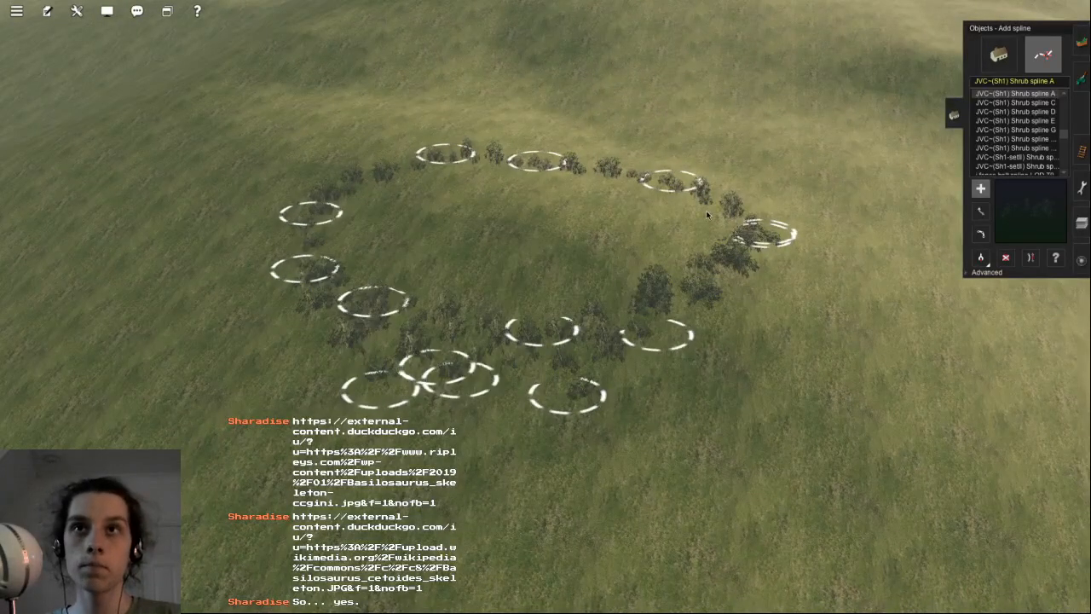
left_click(741, 232)
left_click(561, 155)
left_click(502, 151)
left_click(296, 192)
left_click(354, 150)
left_click(270, 317)
right_click(477, 375)
- Inspect the shrub ring from the side and add more Shrub spline A segments across its thin stretches
key("Down")
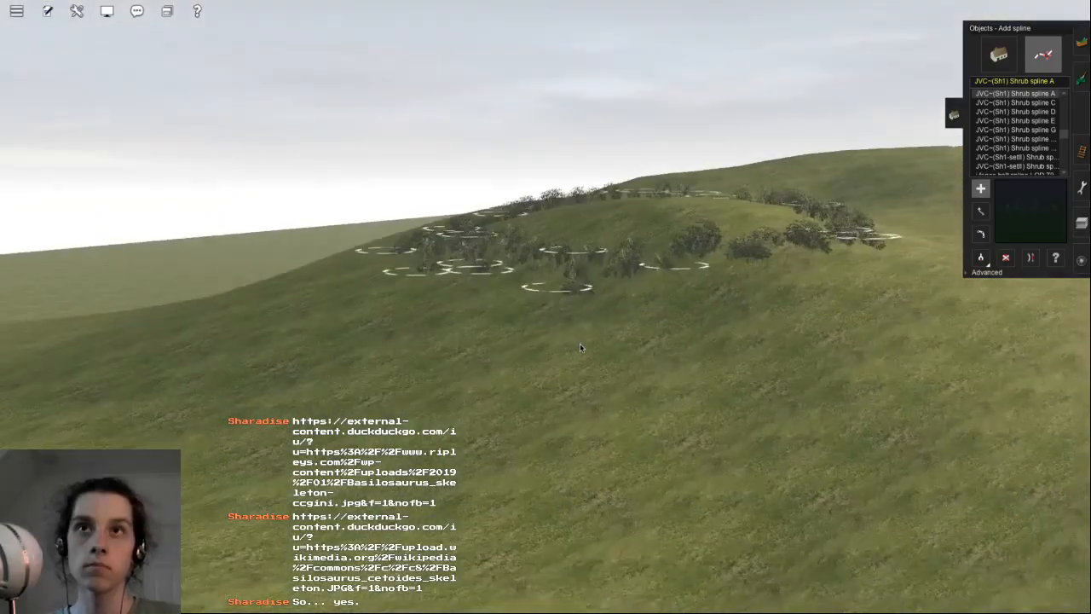
key("Left")
key("Up")
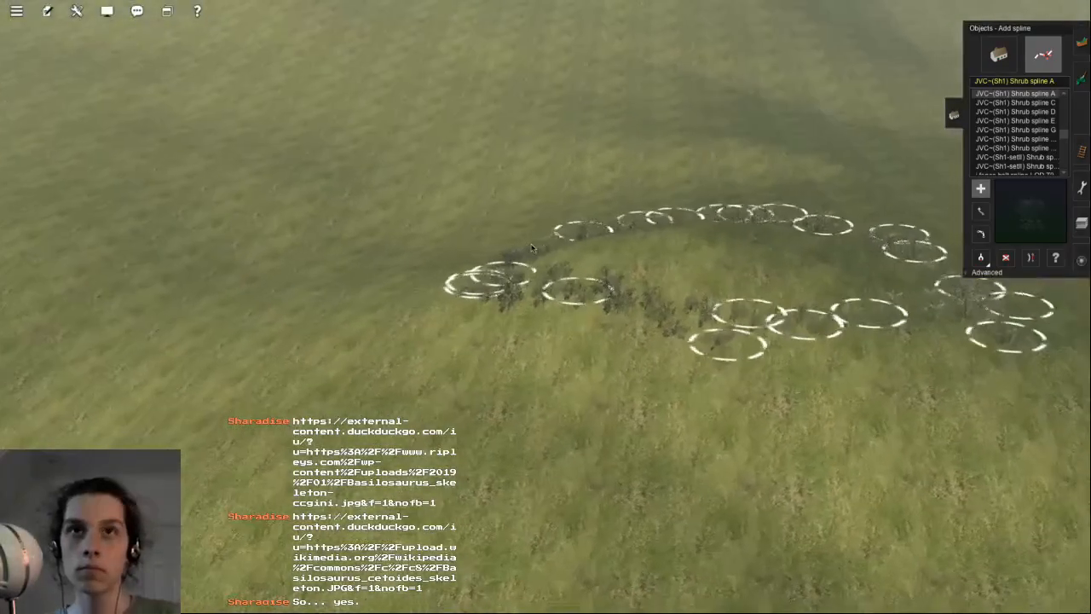
key("Up")
left_click(689, 213)
left_click(437, 399)
left_click(597, 231)
left_click(457, 474)
right_click(494, 456)
- Delete surplus Shrub spline A segments from the near side of the hilltop ring
key("d")
left_click(865, 450)
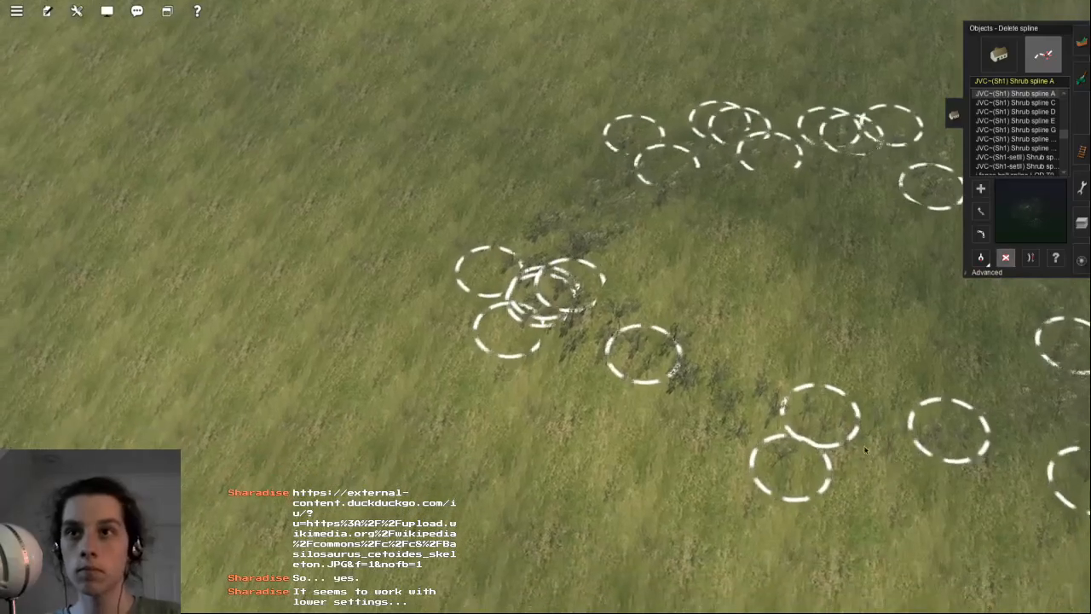
right_click(883, 433)
key("Down")
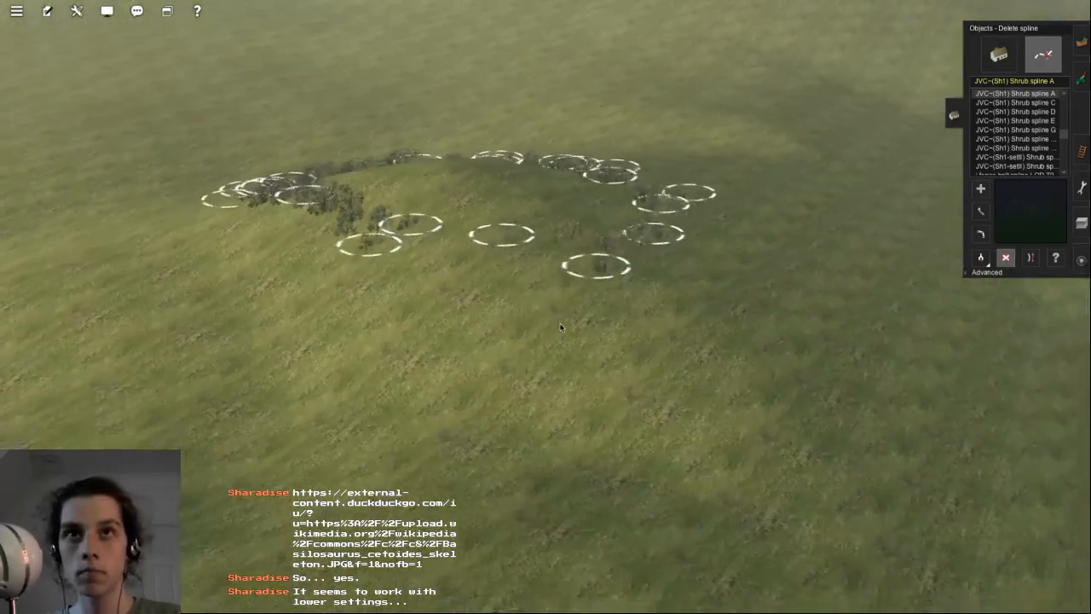
key("Left")
key("Down")
- Switch from splines to placing single objects and filter the available content by "rock"
left_click(998, 55)
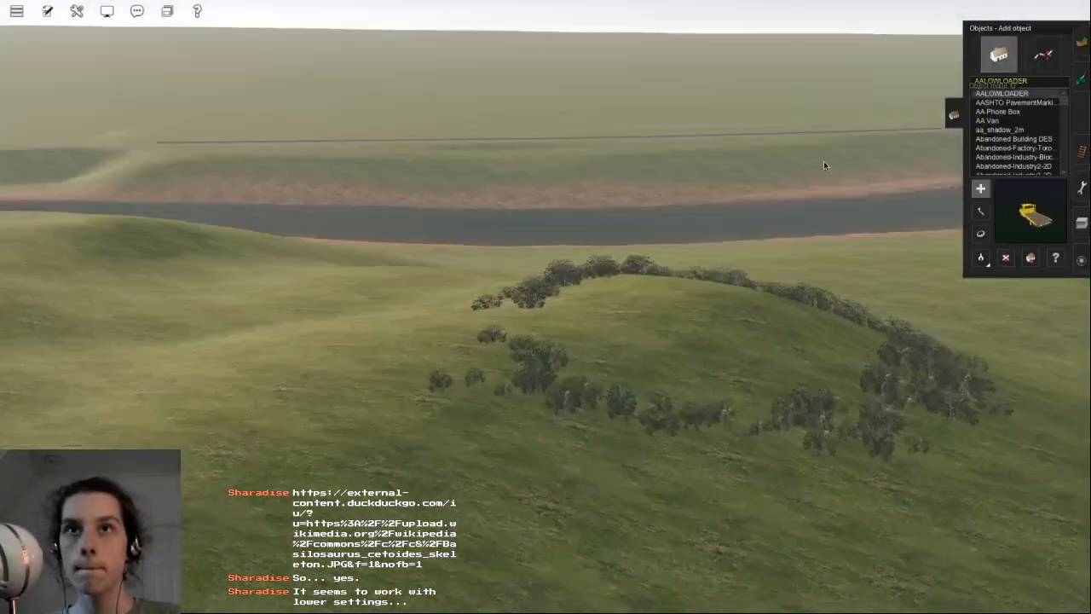
key("Left")
key("Up")
mouse_move(40, 60)
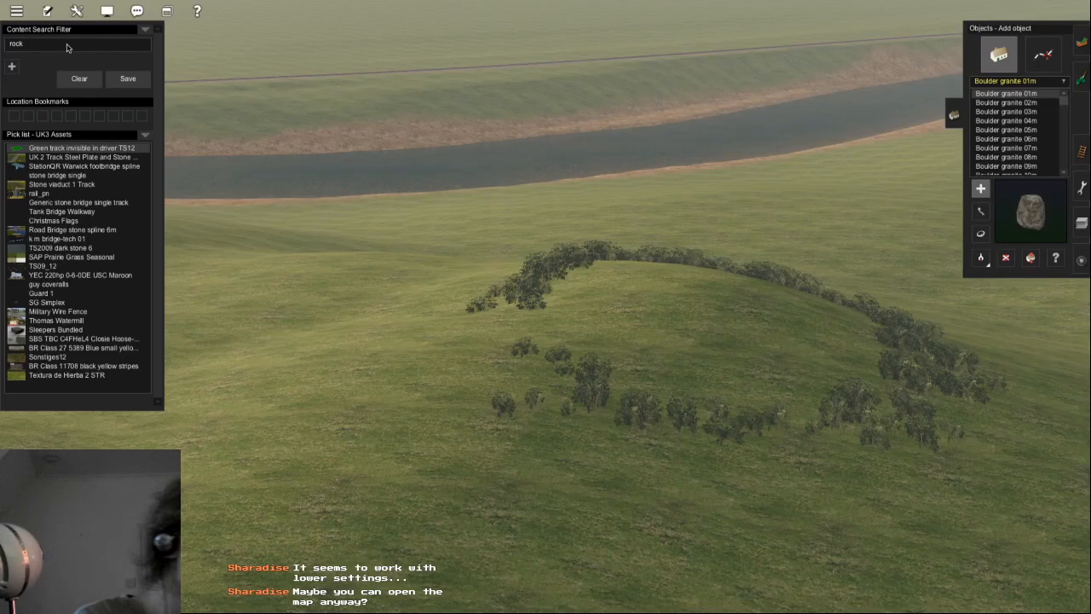
type("k")
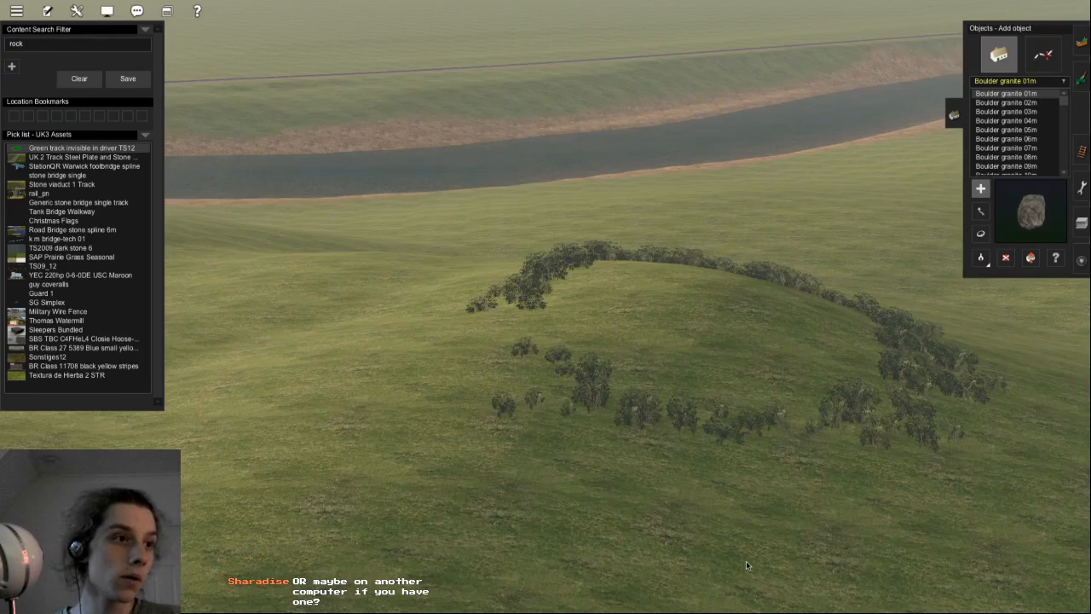
- Try a Boulder granite 07m on the hilltop inside the shrub ring and undo its placement
right_click(415, 489)
key("Right")
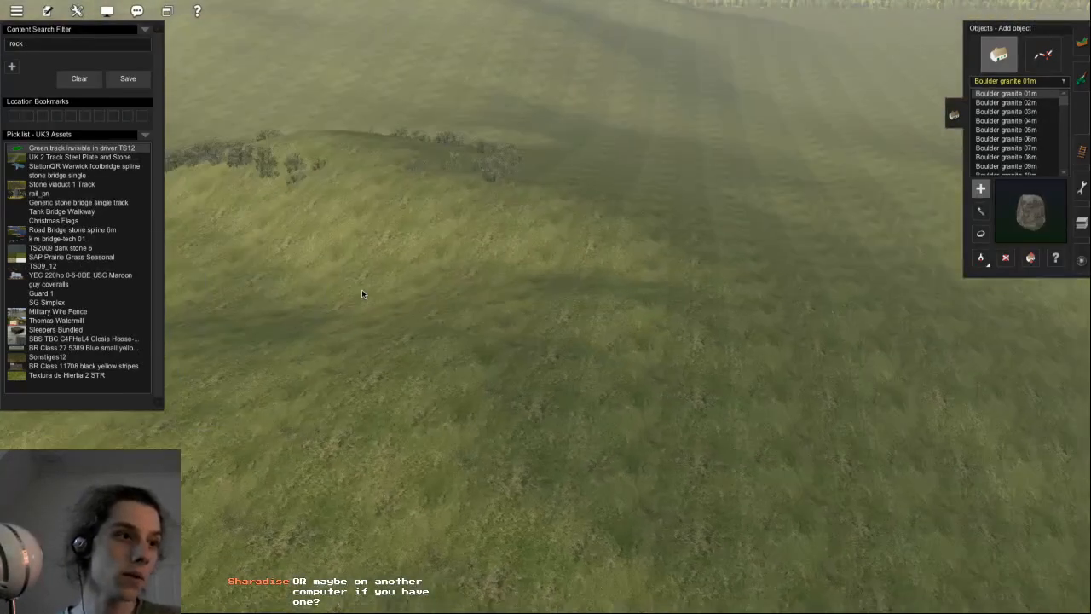
key("Left")
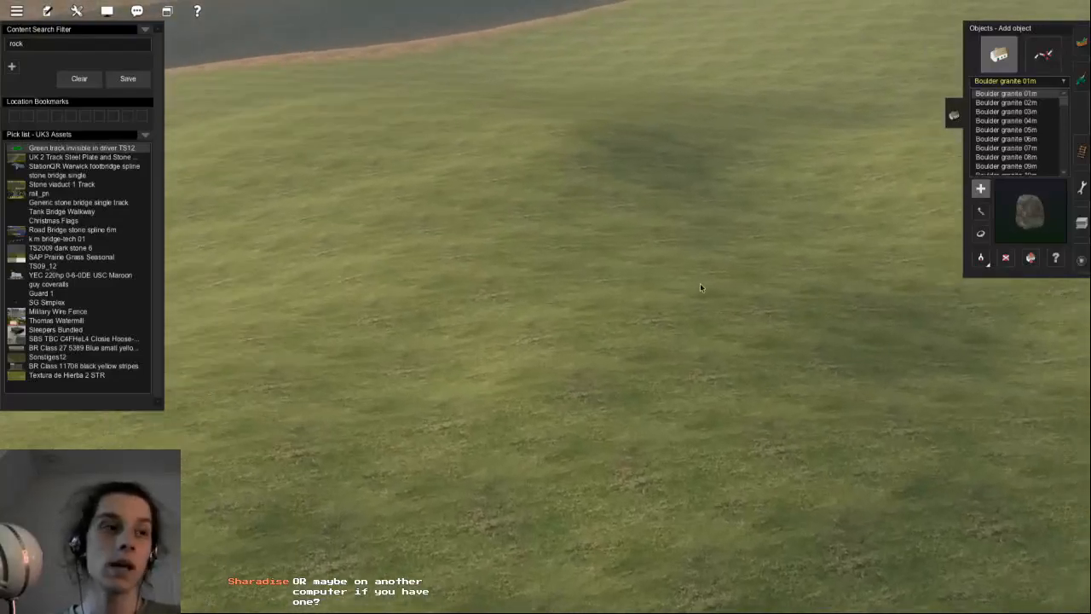
key("Right")
right_click(502, 189)
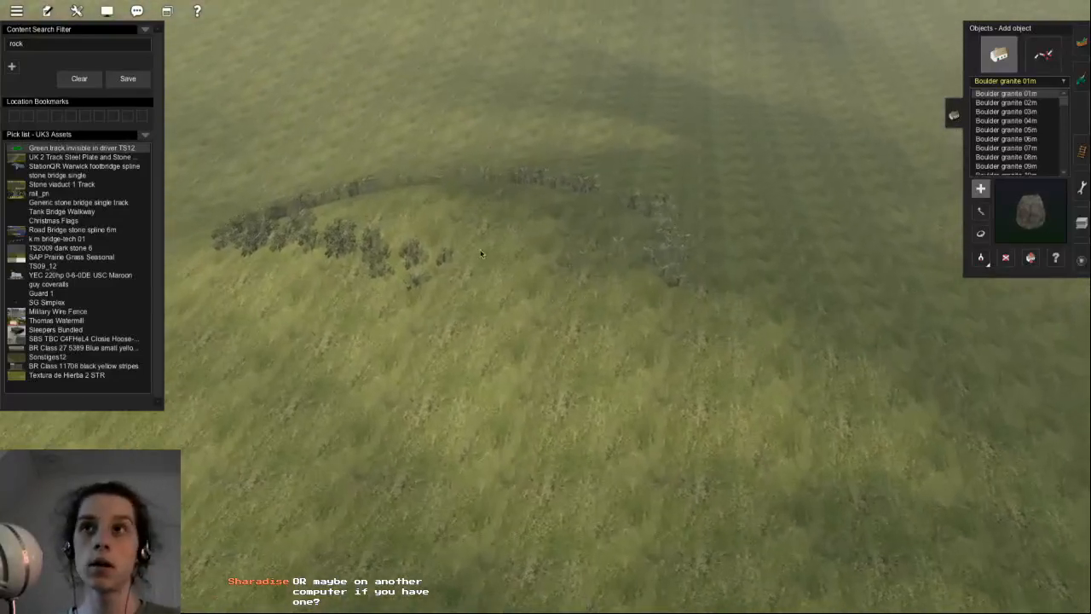
scroll(482, 254, "up", 5)
left_click(1025, 149)
left_click(665, 328)
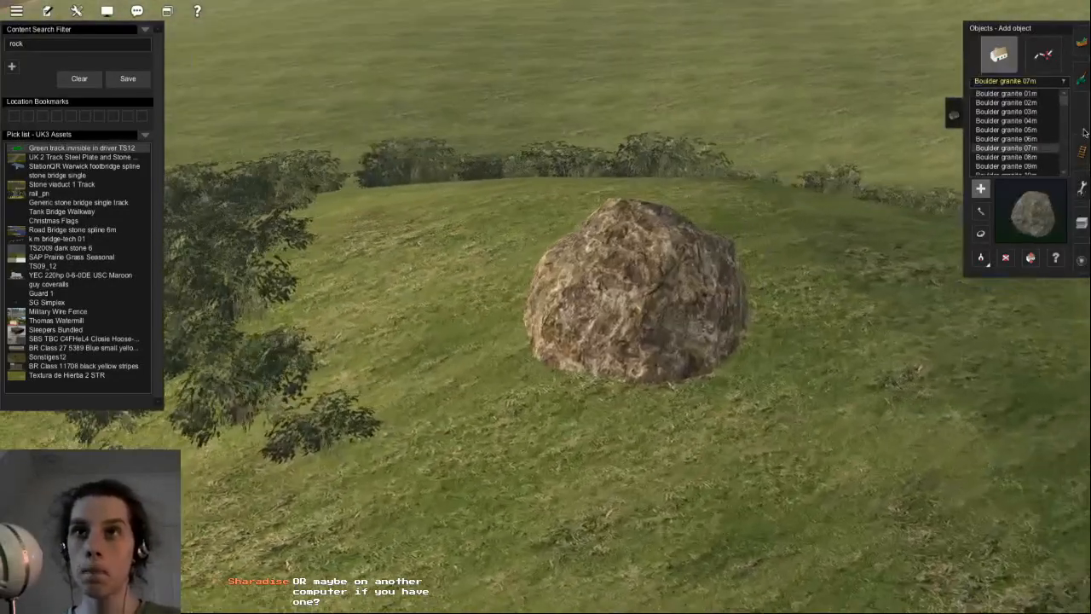
key("ctrl+z")
- Try the JVC Rocks 7 group d object on the hilltop and undo its placement
scroll(1034, 148, "down", 10)
left_click(1034, 147)
left_click(681, 303)
key("ctrl+z")
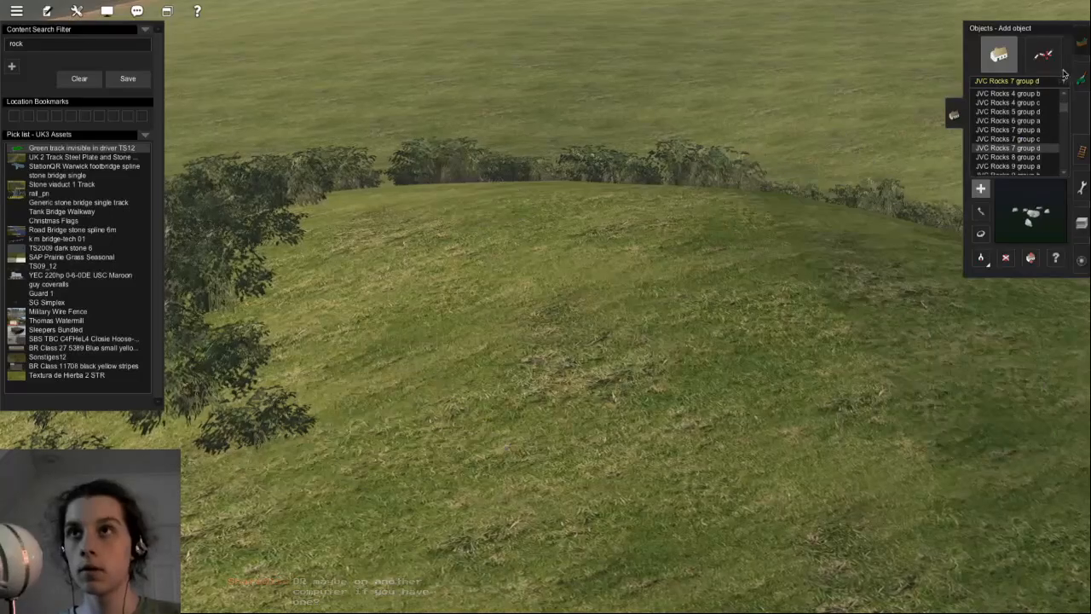
left_click(723, 313)
key("ctrl+z")
- Try the MudstoneRocks c-m object on the hilltop, look at it from afar and undo its placement
left_click(1007, 112)
left_click(641, 316)
key("ctrl+z")
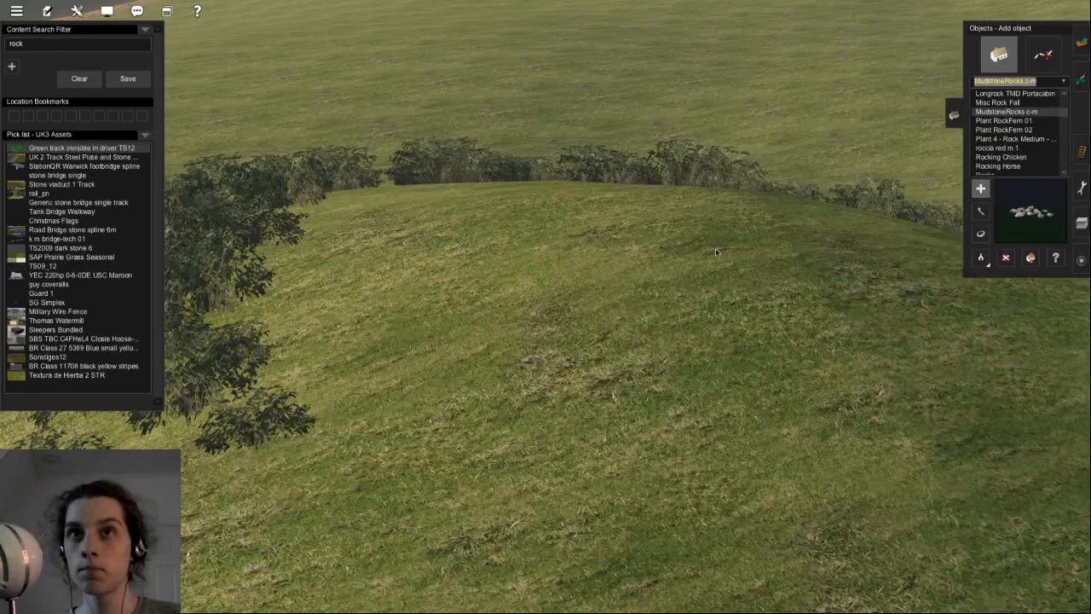
left_click(635, 281)
scroll(622, 281, "up", 5)
scroll(605, 286, "down", 10)
right_click_drag(599, 288, 560, 242)
key("ctrl+z")
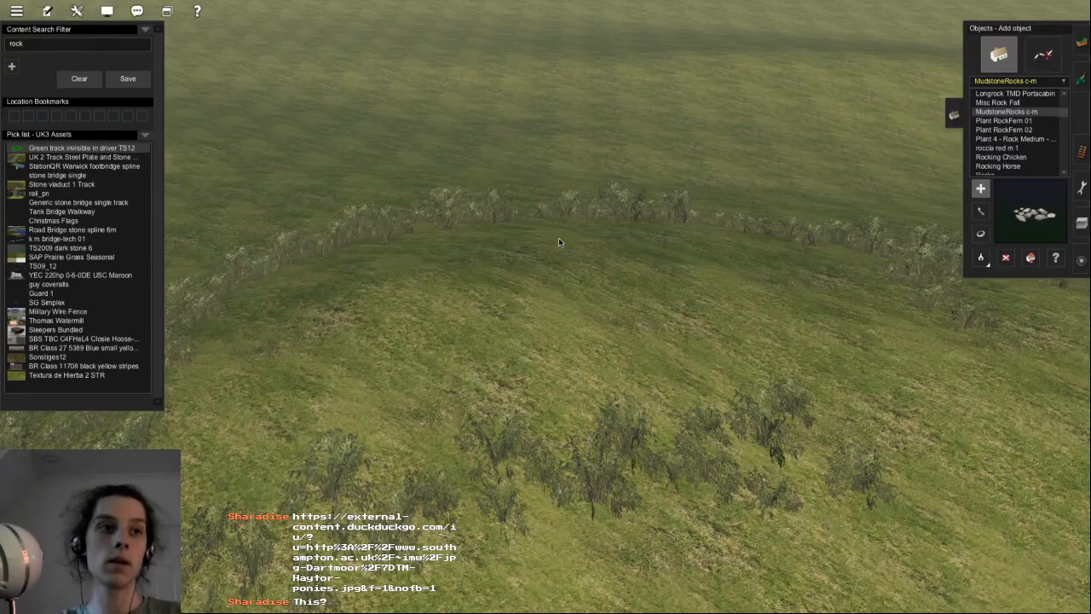
- Place a roccia red m 1 rock on the hilltop and sink it partly into the ground
left_click(999, 148)
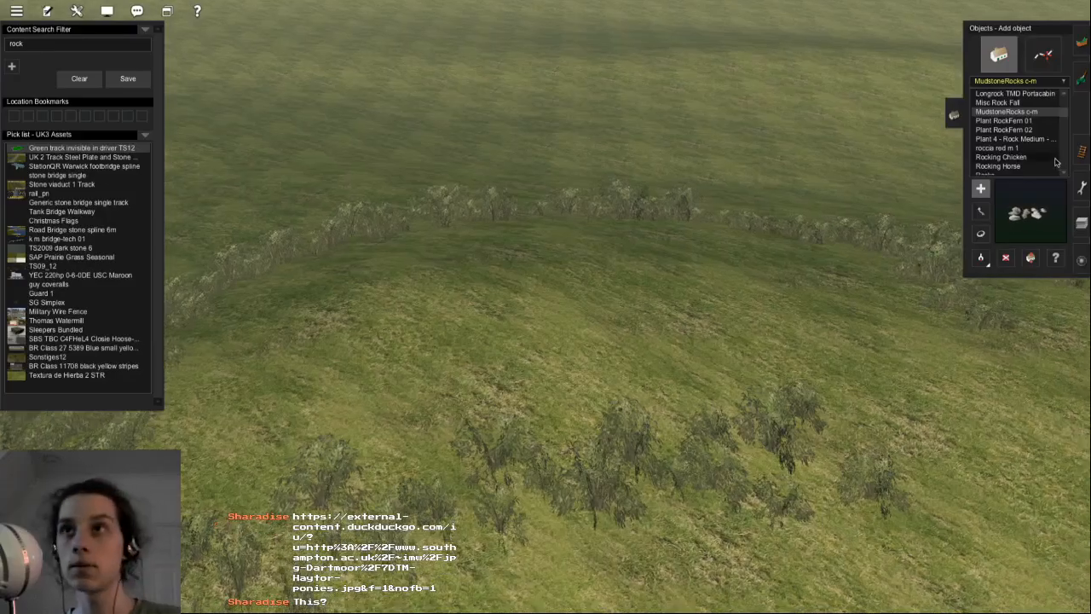
scroll(398, 417, "up", 5)
left_click(398, 417)
scroll(401, 402, "down", 6)
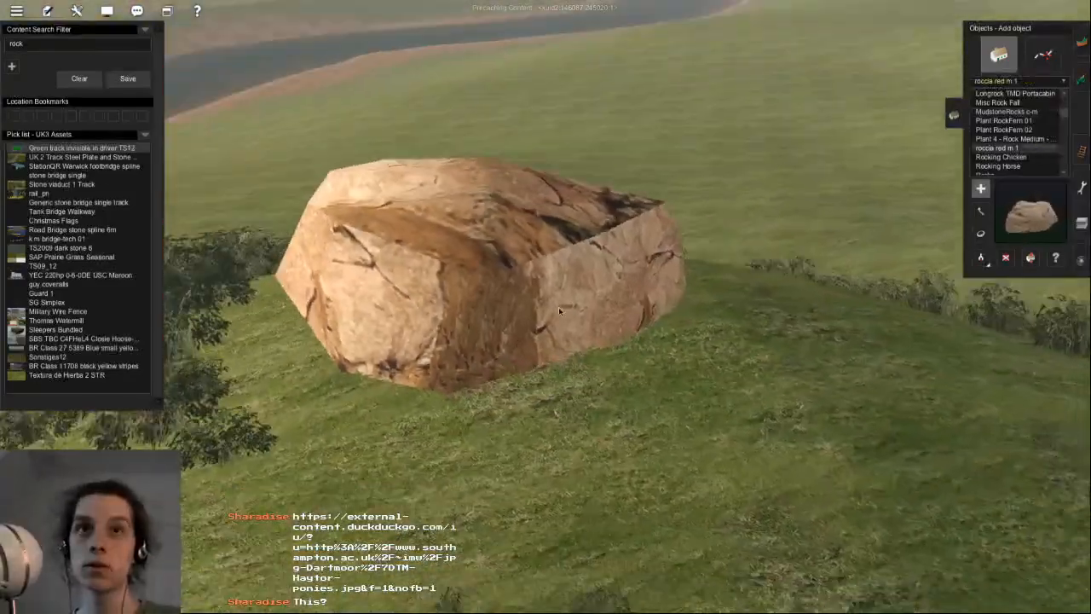
left_click_drag(574, 302, 575, 341)
key("Left")
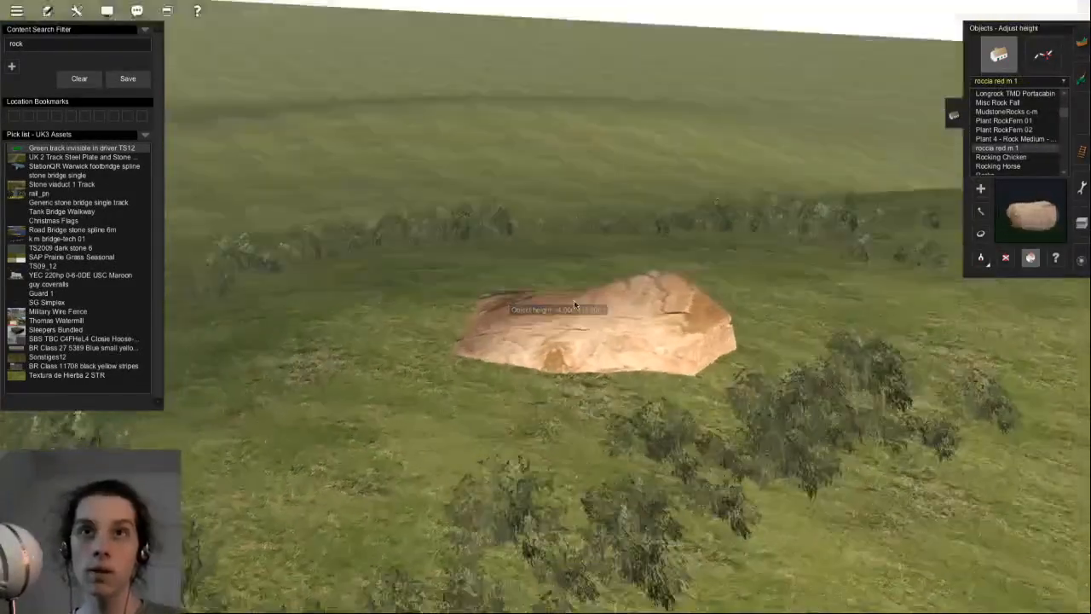
key("Up")
- Shift the roccia red m 1 rock across the hilltop, place a second one next to it and rotate it
key("m")
left_click_drag(589, 345, 393, 349)
left_click(385, 311)
key("r")
left_click_drag(411, 293, 832, 224)
left_click(1089, 225)
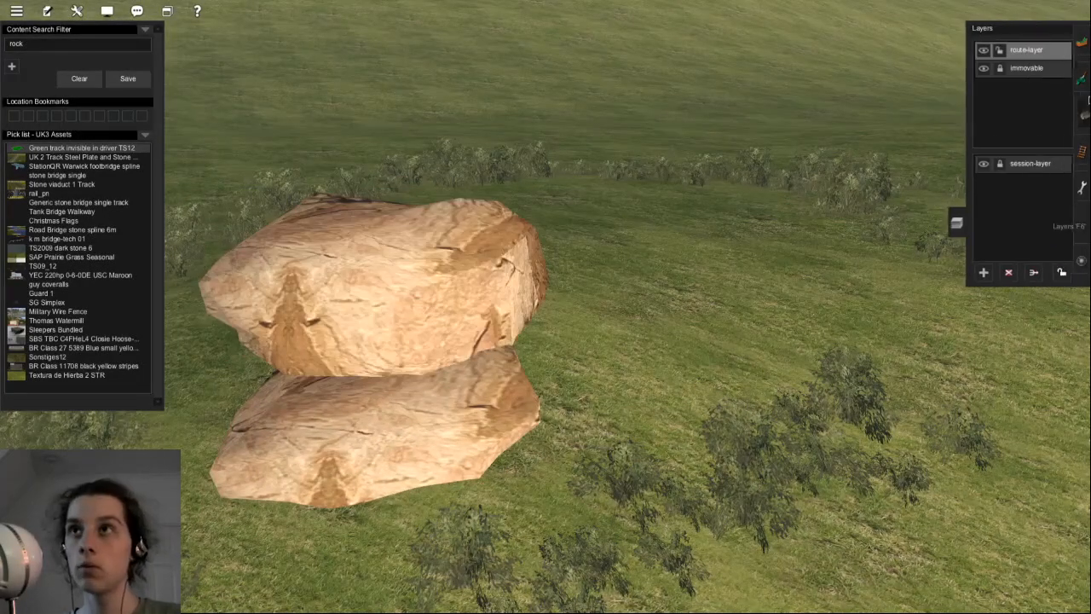
left_click(1082, 115)
- Lower the second rock to a height of -4.00 m and fit it against the first one
key("h")
left_click_drag(400, 225, 466, 317)
key("Left")
key("Down")
key("Down")
key("m")
key("r")
left_click_drag(427, 322, 426, 286)
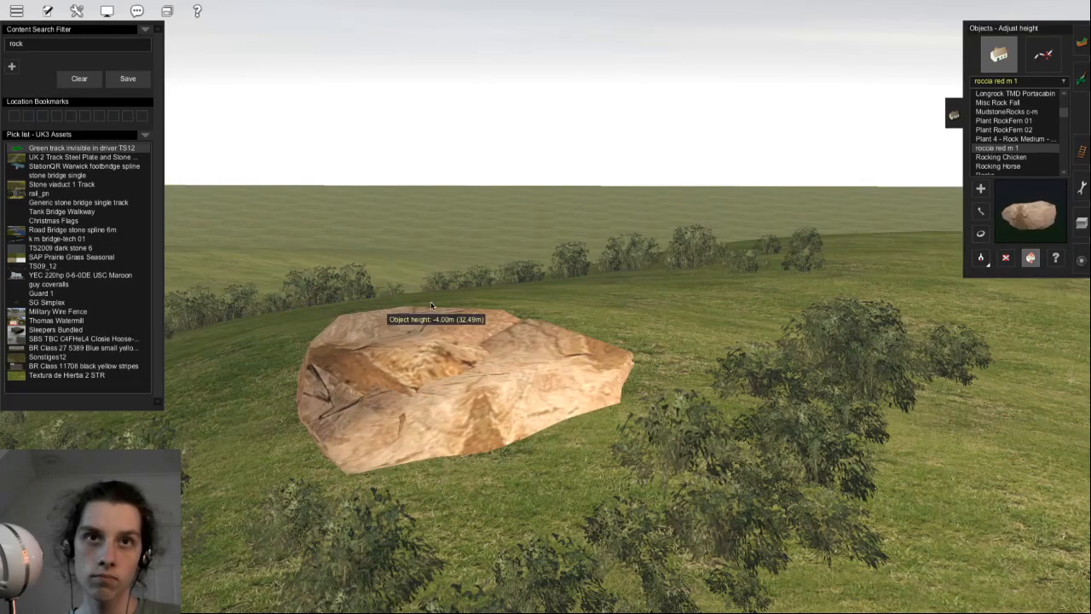
left_click_drag(466, 256, 457, 241)
- Add another roccia red m 1 rock, move it against the pile and lower it into the ground
key("a")
right_click_drag(529, 435, 602, 333)
key("m")
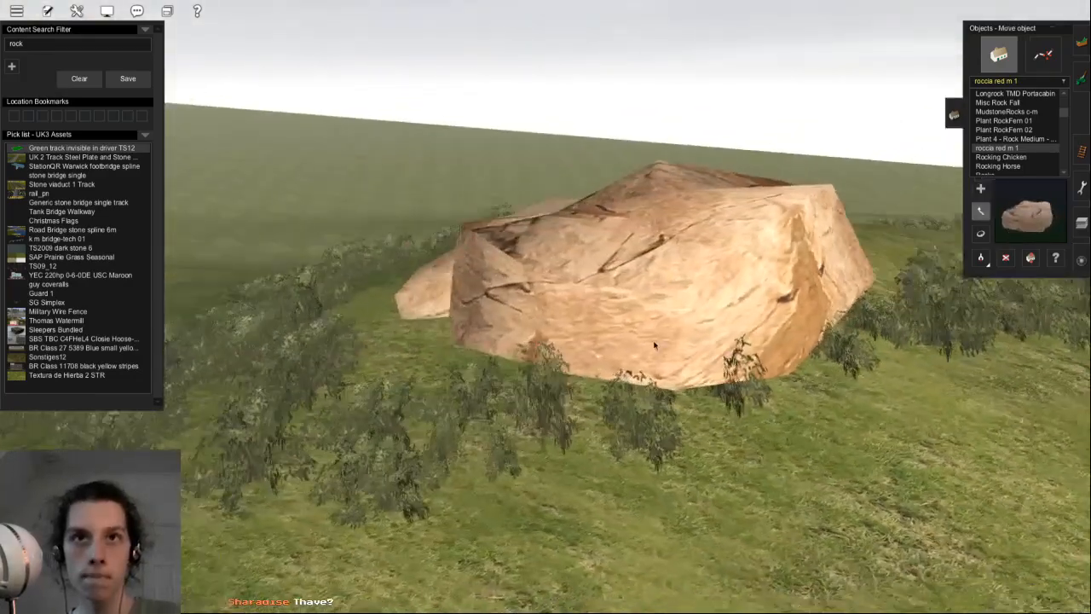
left_click_drag(602, 253, 583, 201)
key("h")
left_click_drag(618, 150, 618, 192)
key("Down")
key("Up")
- Move a rock to the near side of the pile and set its height to -3.00 m
key("m")
left_click_drag(640, 211, 511, 321)
key("Down")
key("Left")
key("Up")
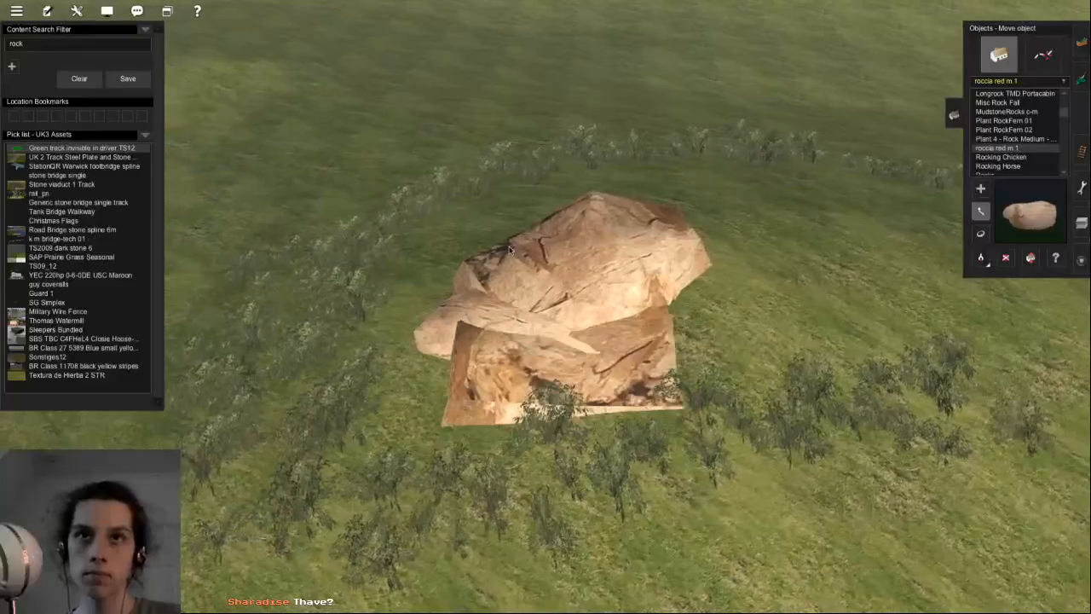
left_click_drag(510, 249, 513, 248)
key("h")
left_click_drag(523, 294, 524, 266)
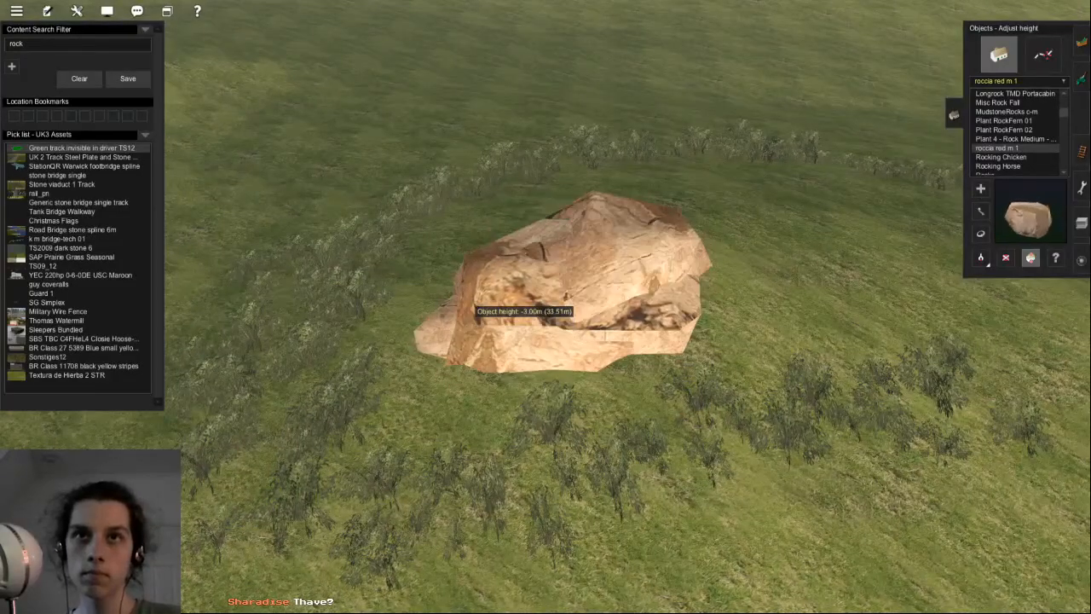
- Raise a rock to a height of -2.00 m, rotate it and check the outcrop from down the slope
key("Right")
key("Down")
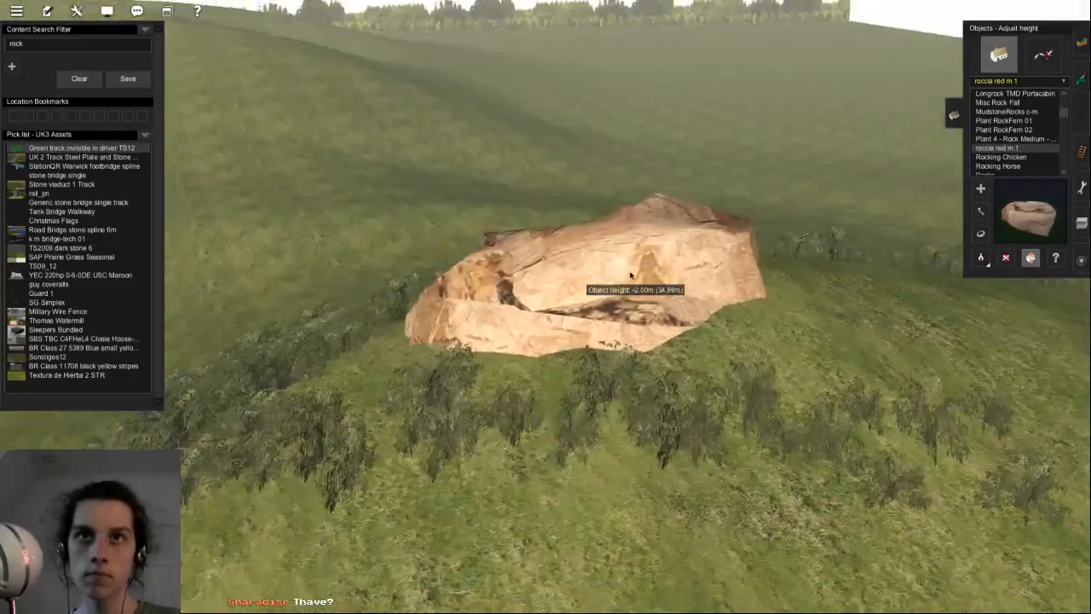
key("Right")
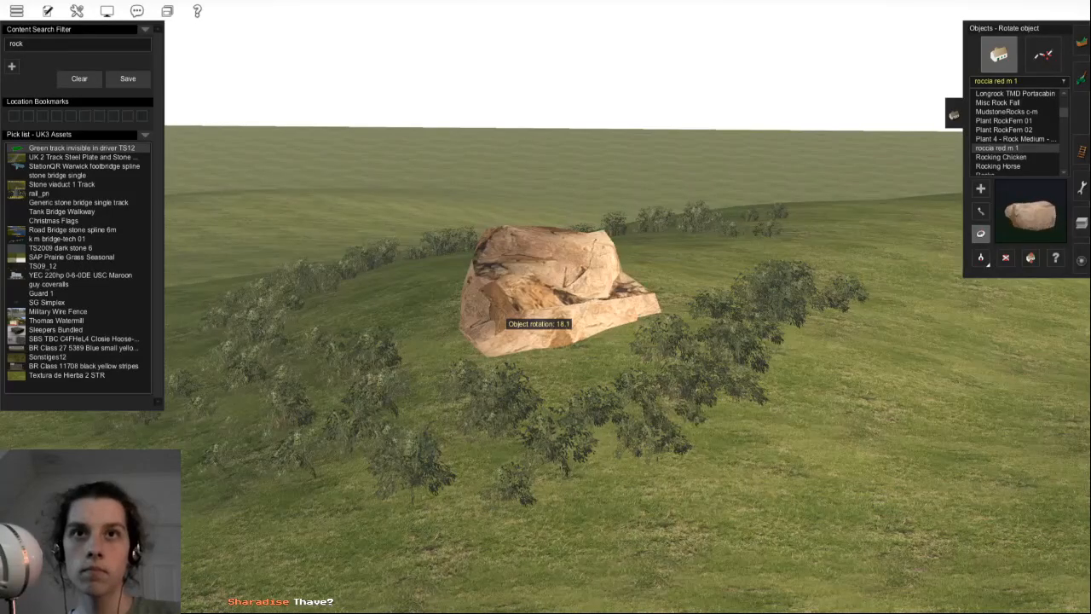
key("Down")
key("s")
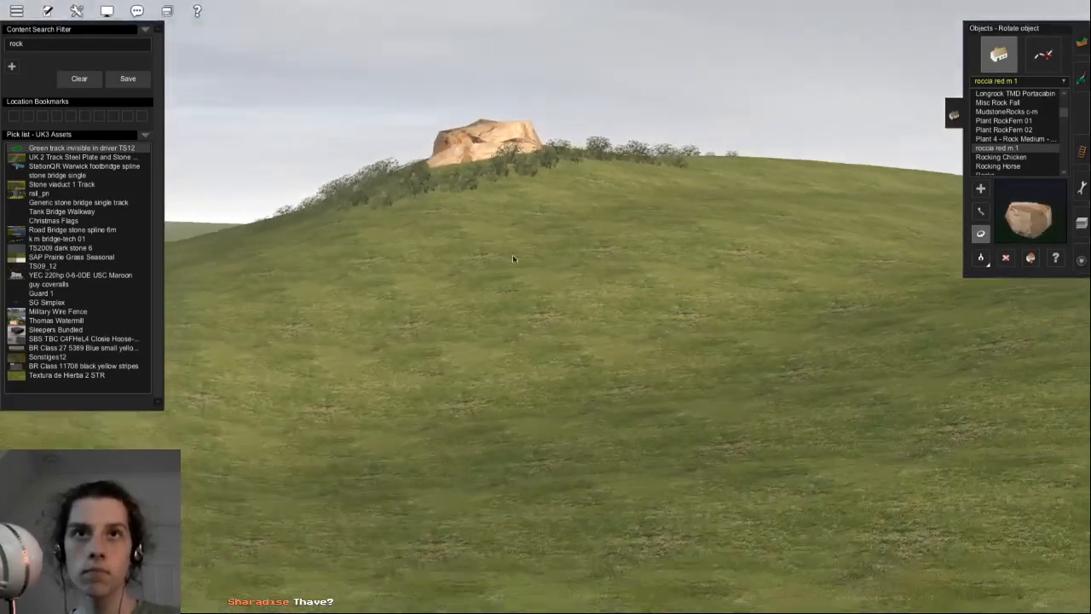
right_click_drag(513, 260, 490, 278)
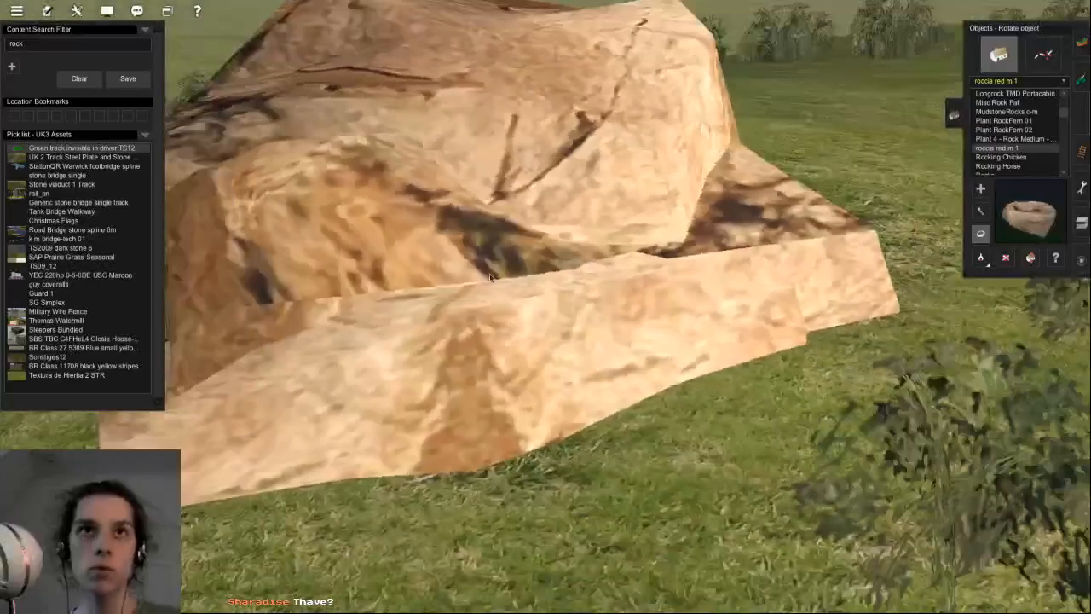
scroll(490, 278, "down", 4)
- Delete all the roccia red m 1 rocks from the hilltop
key("d")
left_click(562, 287)
left_click(464, 234)
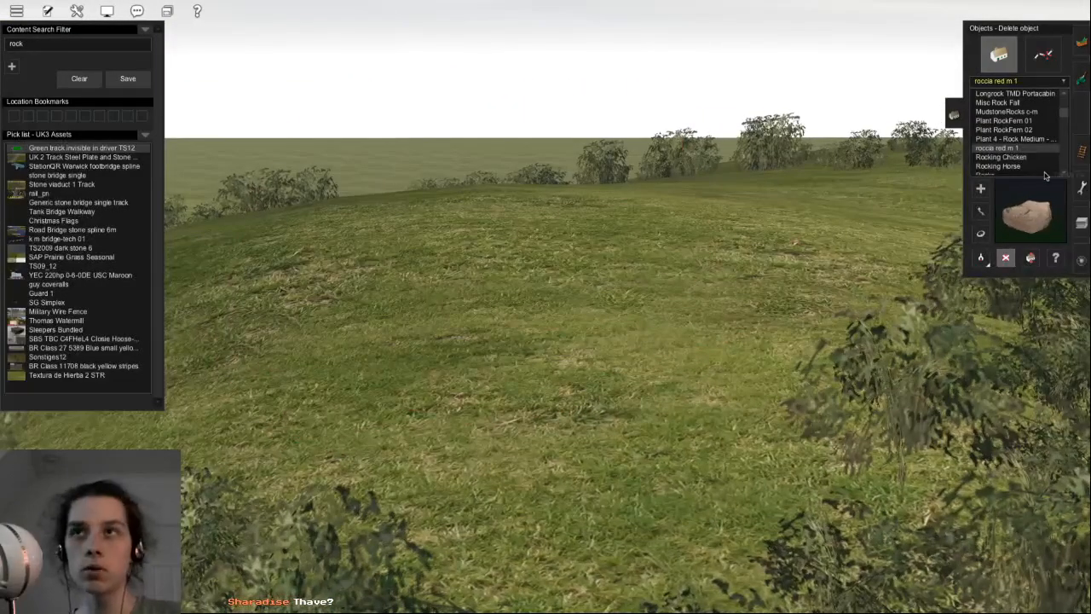
key("Right")
key("Up")
- Try a Plant 4 - Rock Medium object on the hilltop and view it close up
scroll(1024, 166, "down", 1)
left_click(993, 105)
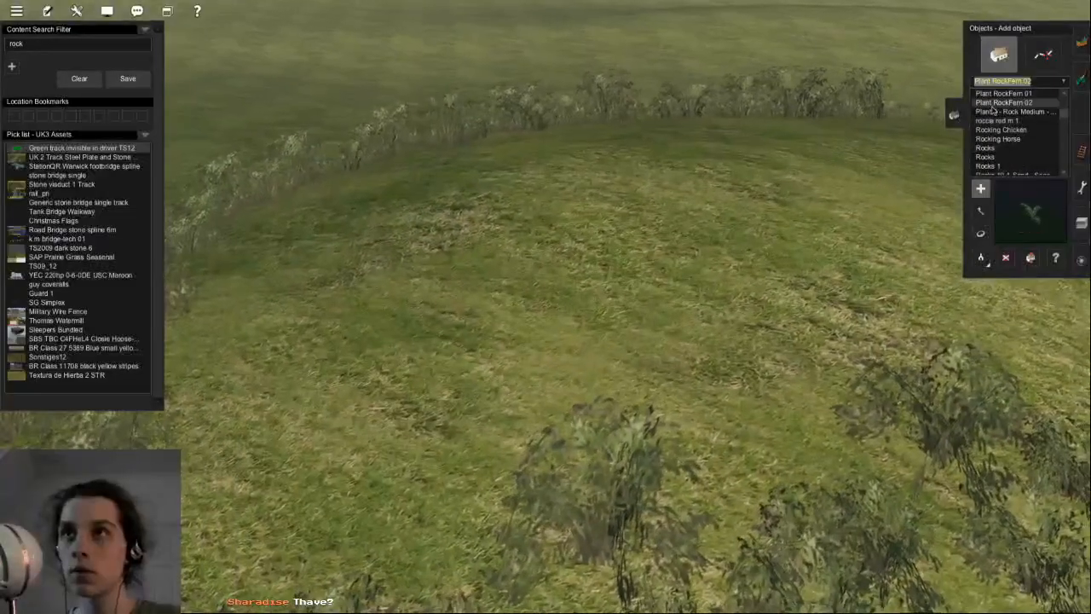
scroll(594, 308, "up", 5)
key("Down")
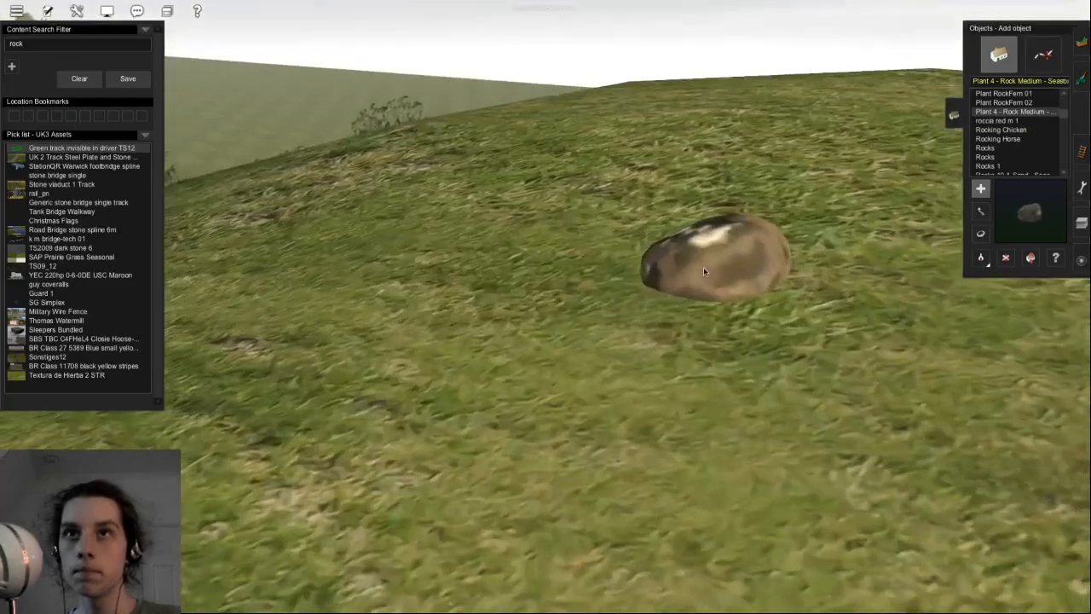
key("Up")
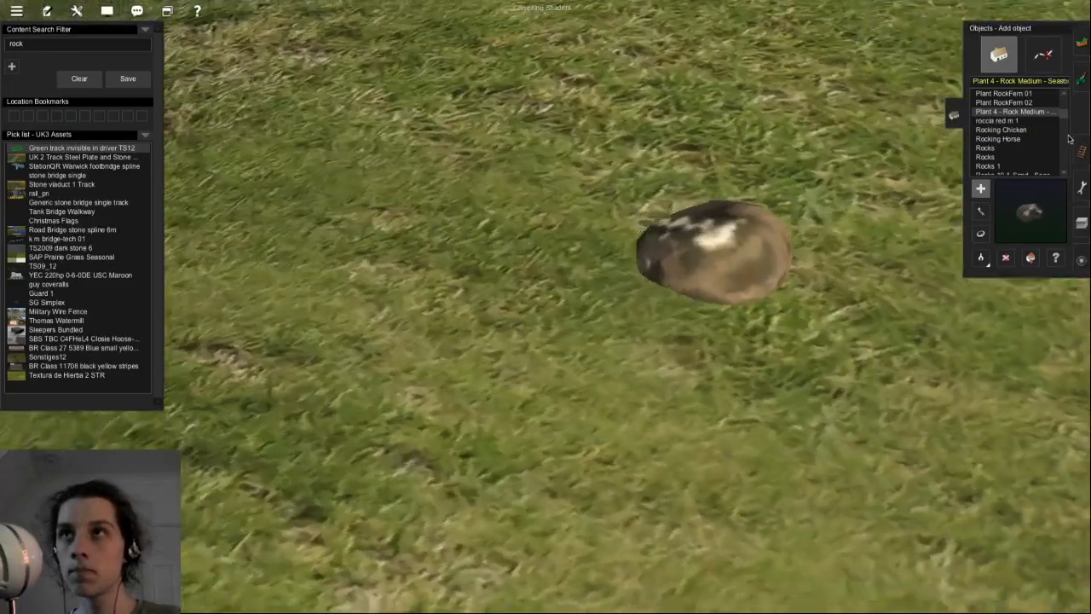
key("Left")
key("Right")
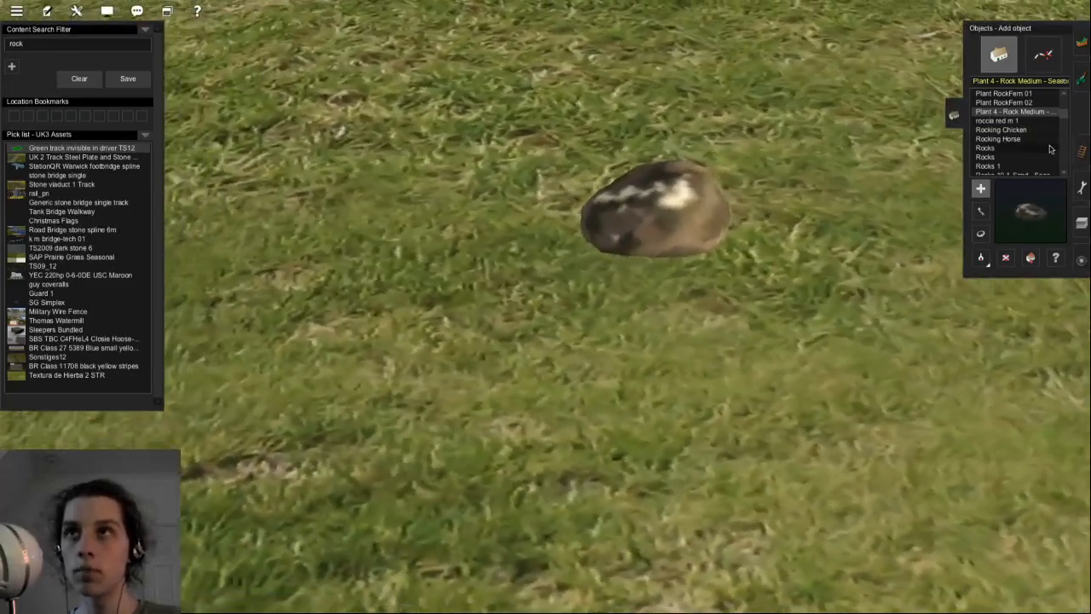
key("Down")
key("Down")
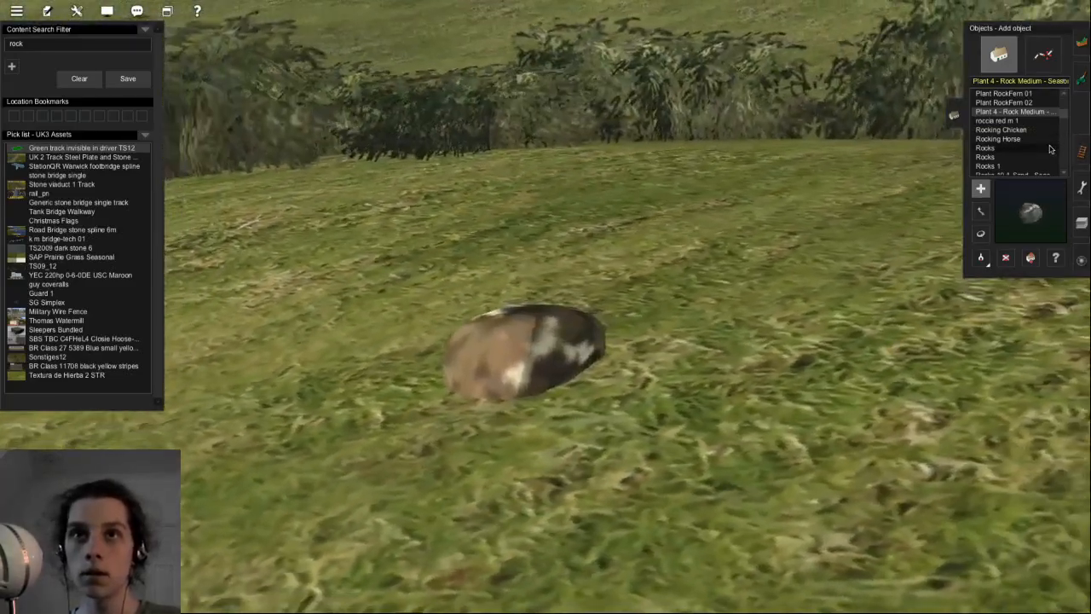
- Examine the medium rock's size against the hilltop and shrubs, switching to the roaming camera
key("alt+y")
right_click_drag(944, 185, 788, 343)
mouse_move(545, 307)
right_mouse_down()
mouse_move(631, 309)
mouse_move(546, 299)
mouse_move(525, 310)
right_mouse_up()
key("alt+y")
key("Down")
key("Left")
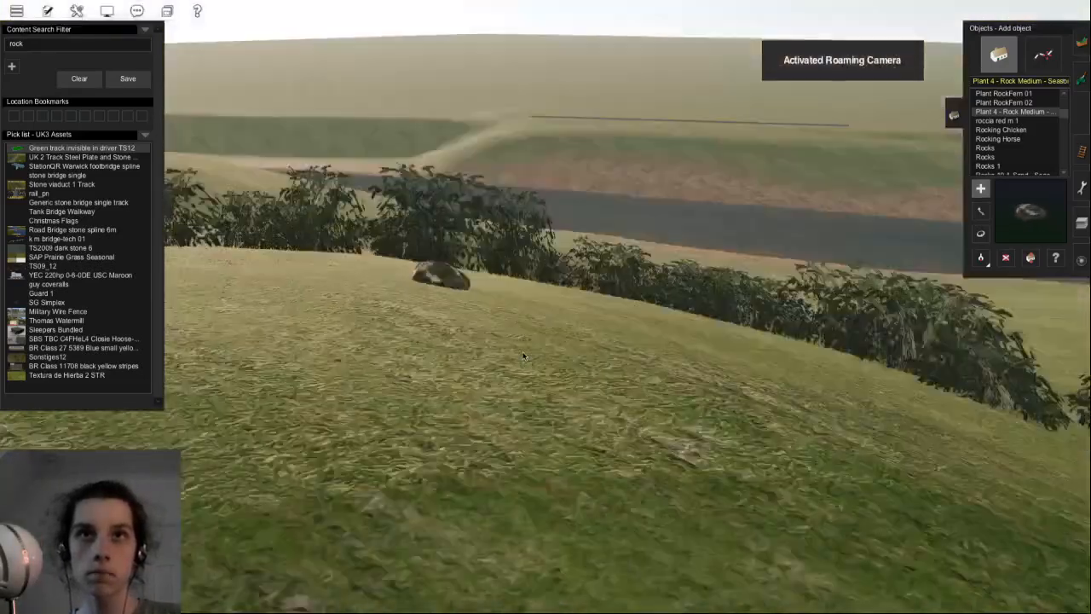
key("Down")
key("Left")
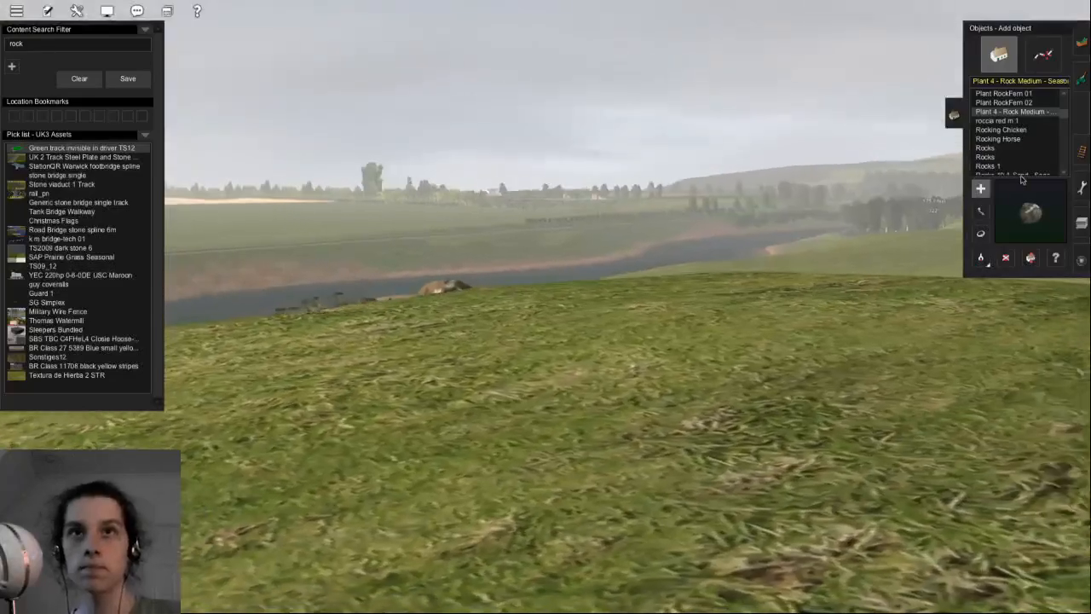
- Try a Rocks 10 D Sand - Seasonal object on the hilltop
scroll(1050, 149, "down", 2)
scroll(1049, 149, "down", 1)
key("Left")
key("Up")
left_click(1049, 149)
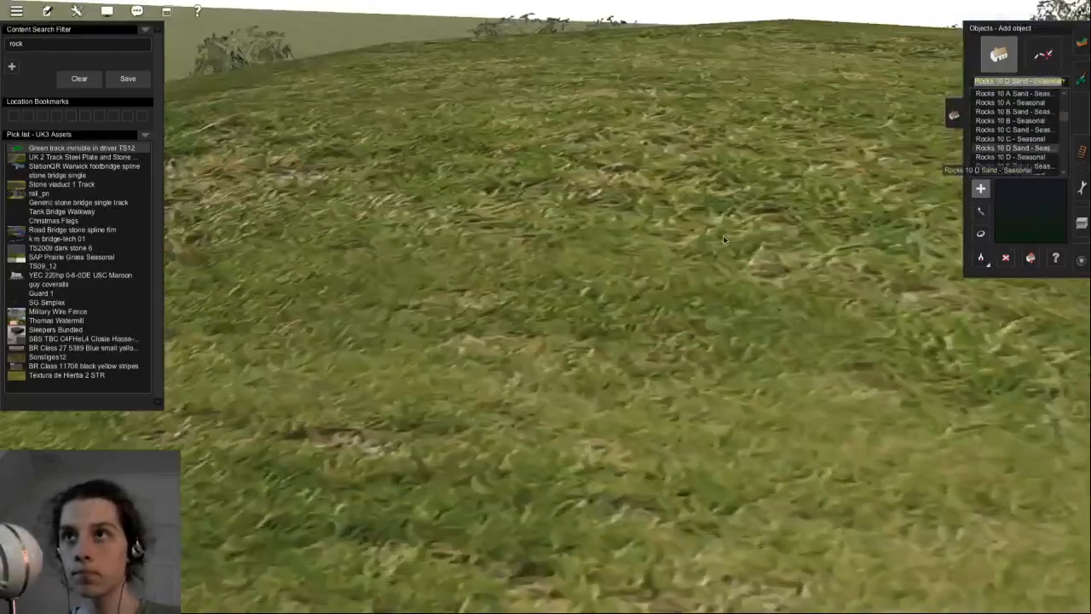
left_click(537, 289)
- Place a Rocks 10 I - Seasonal rock on the hilltop inside the shrub ring
scroll(537, 289, "down", 3)
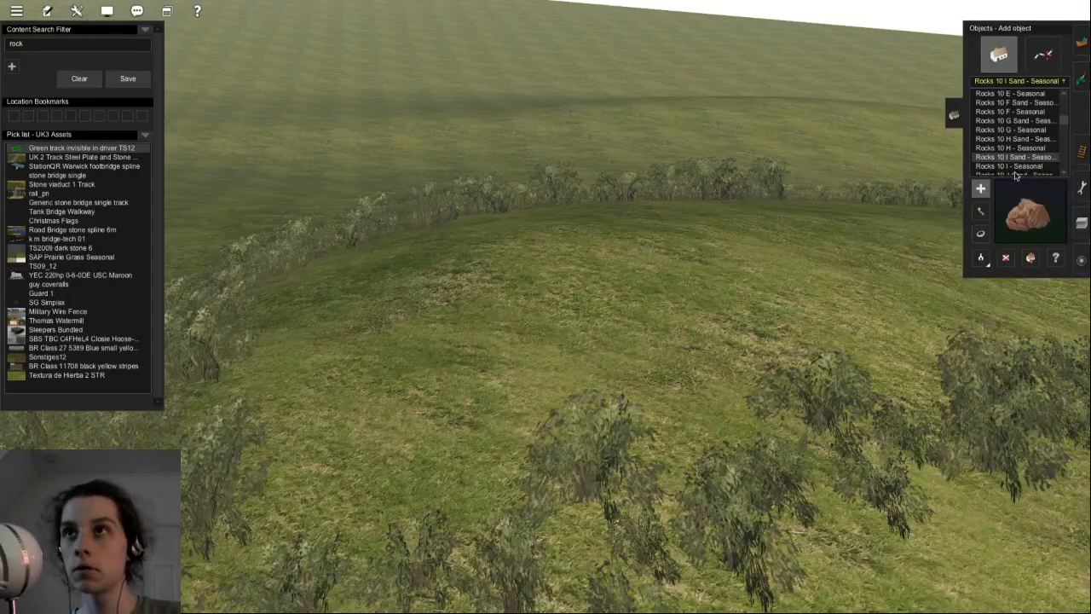
scroll(623, 289, "up", 6)
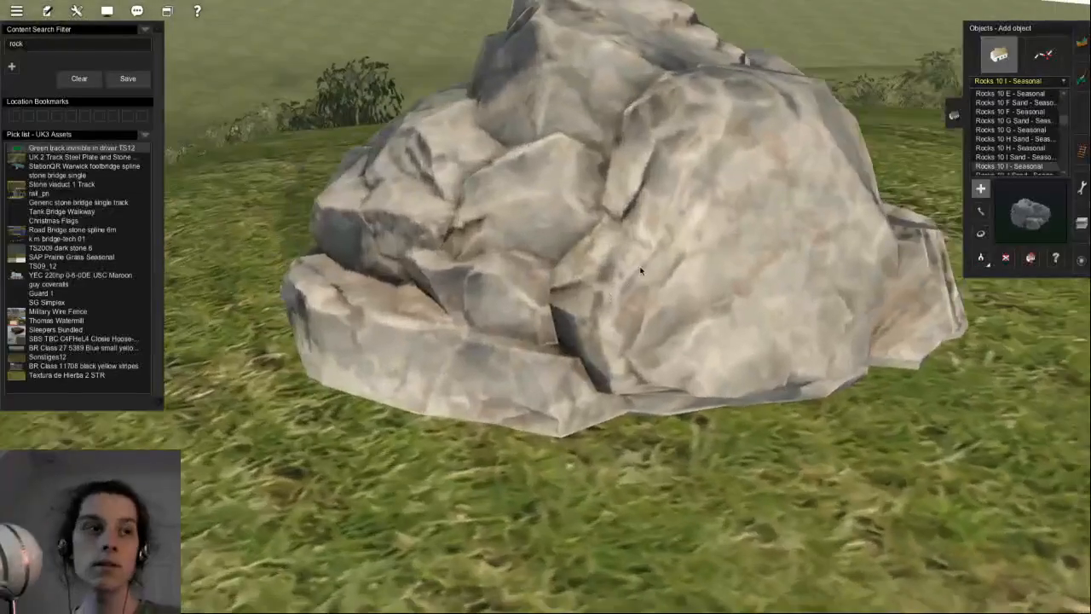
- Undo the Rocks 10 I - Seasonal placement and filter the rock search to exclude payware content
right_click_drag(641, 271, 355, 317)
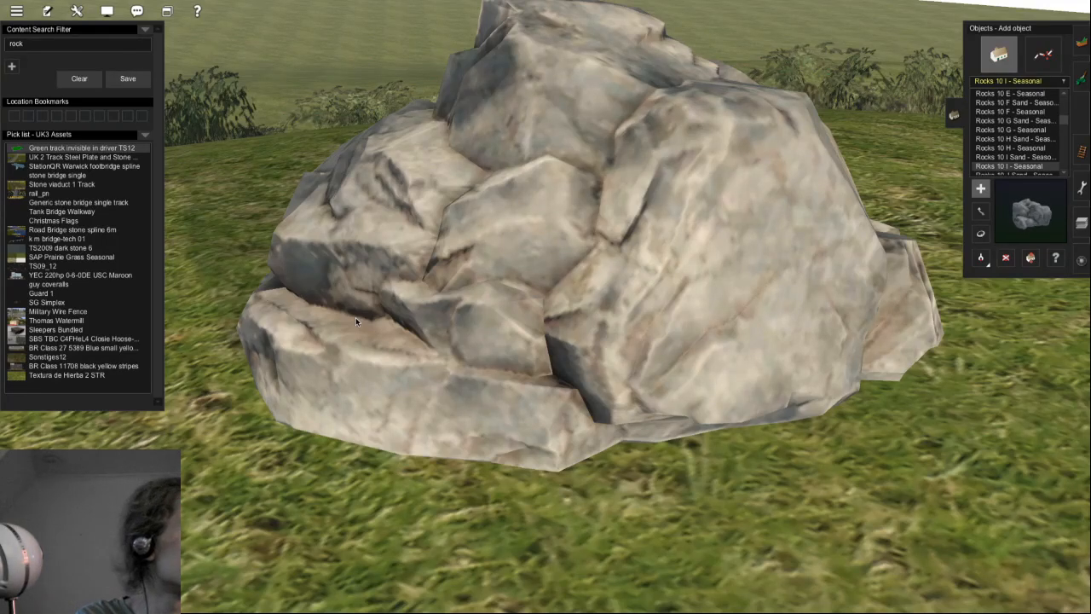
scroll(355, 317, "down", 5)
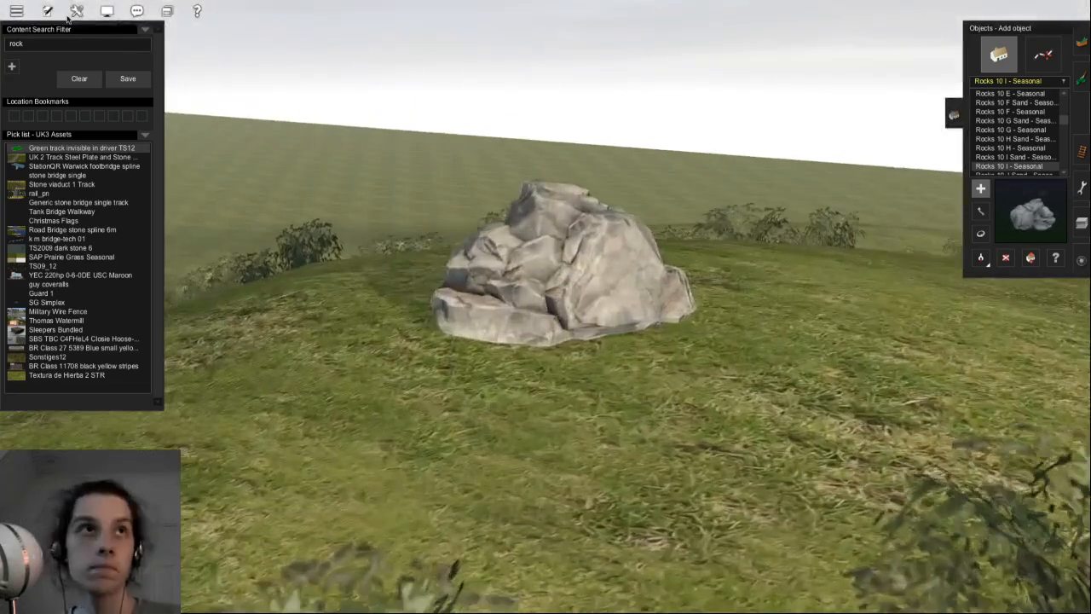
right_click_drag(68, 19, 141, 38)
key("ctrl+z")
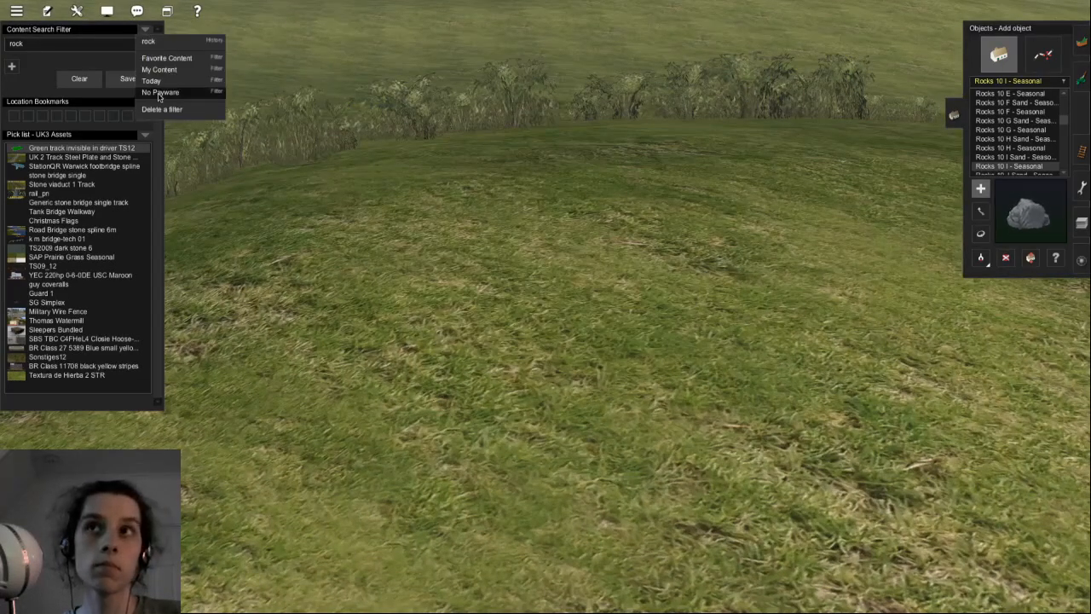
left_click(159, 92)
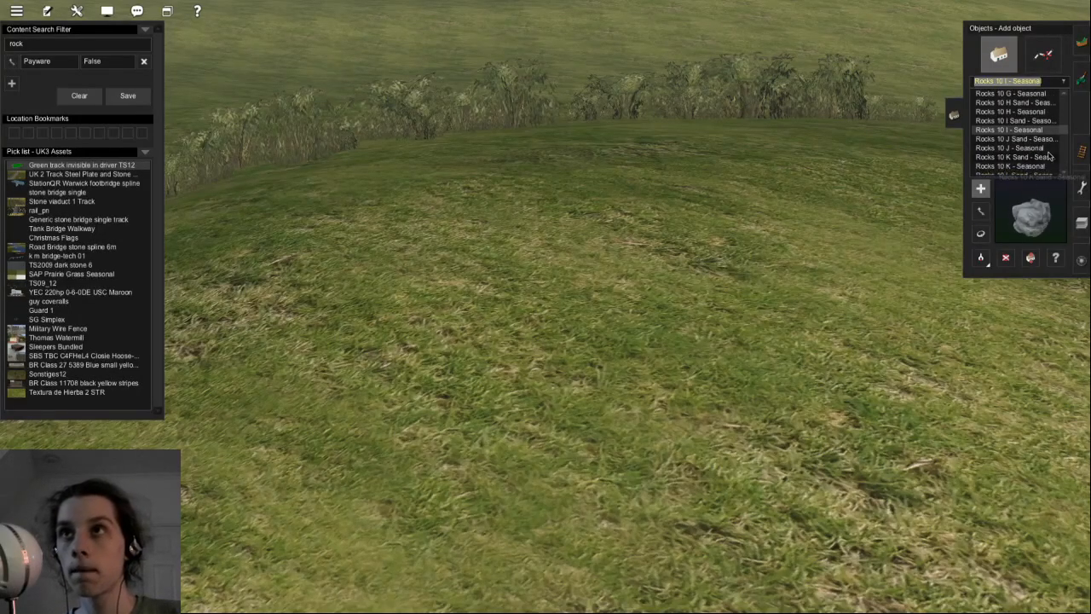
- Try a Rocks 10 J - Seasonal rock on the hilltop, then undo its placement
left_click(901, 191)
key("ctrl+z")
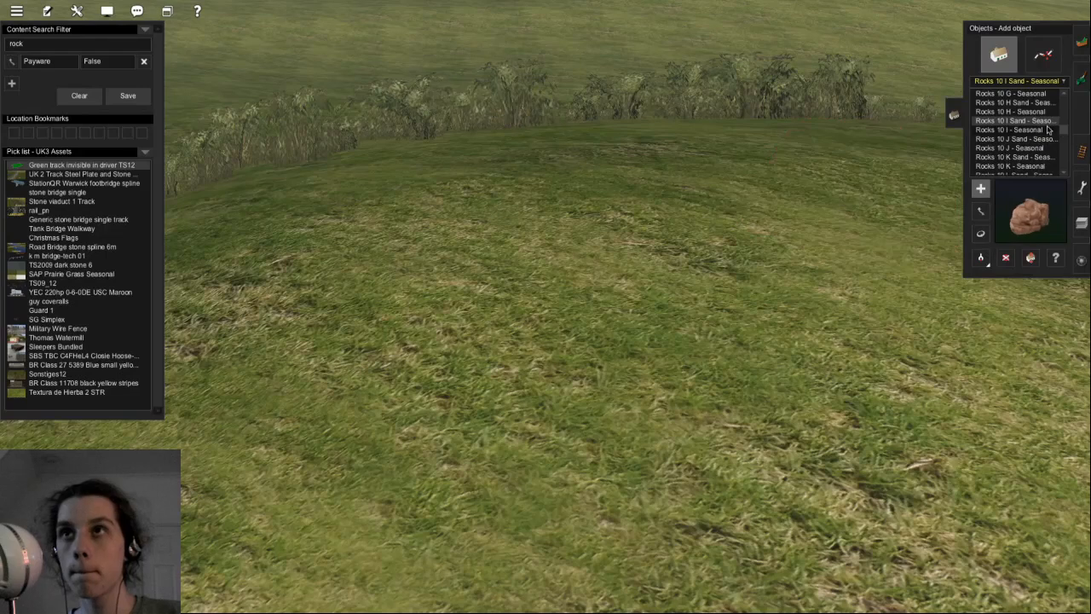
left_click(654, 334)
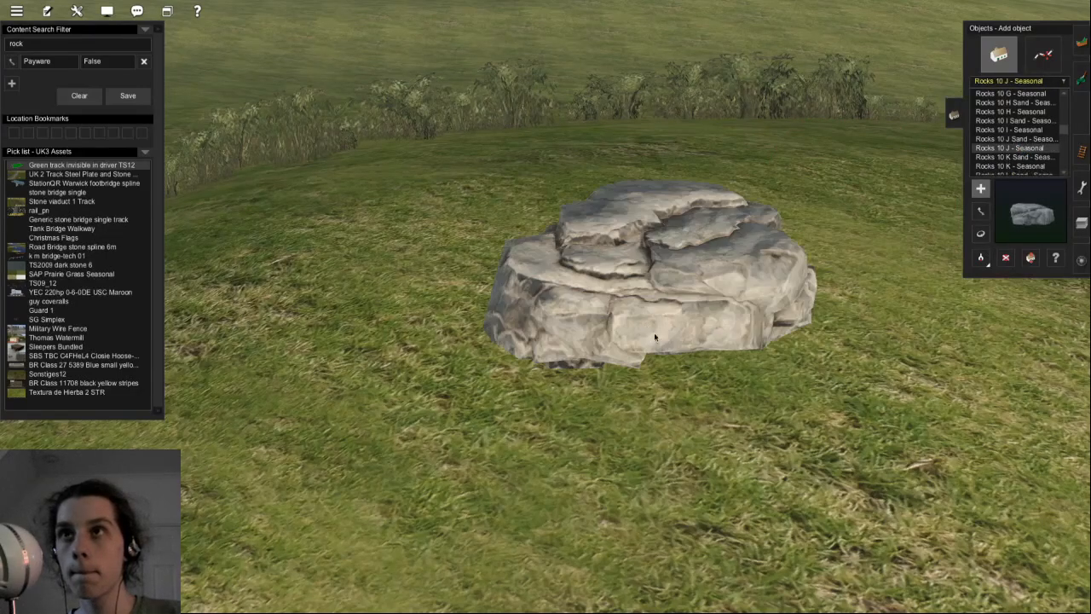
scroll(655, 334, "down", 5)
key("ctrl+z")
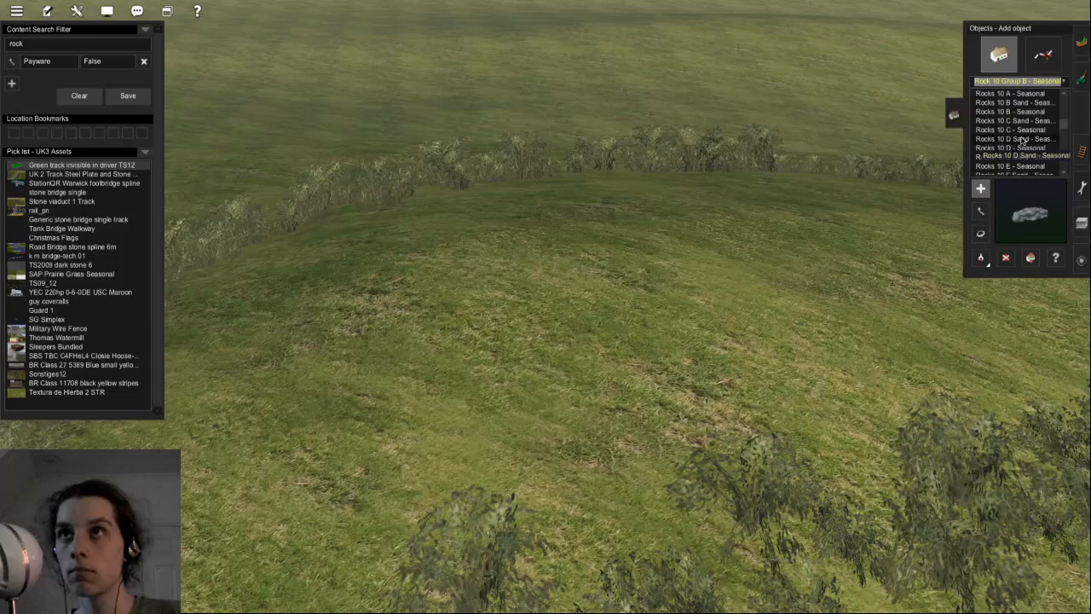
- Place a tall Rocks 10 A - Seasonal rock on the hilltop and reposition it inside the shrub ring
left_click(631, 295)
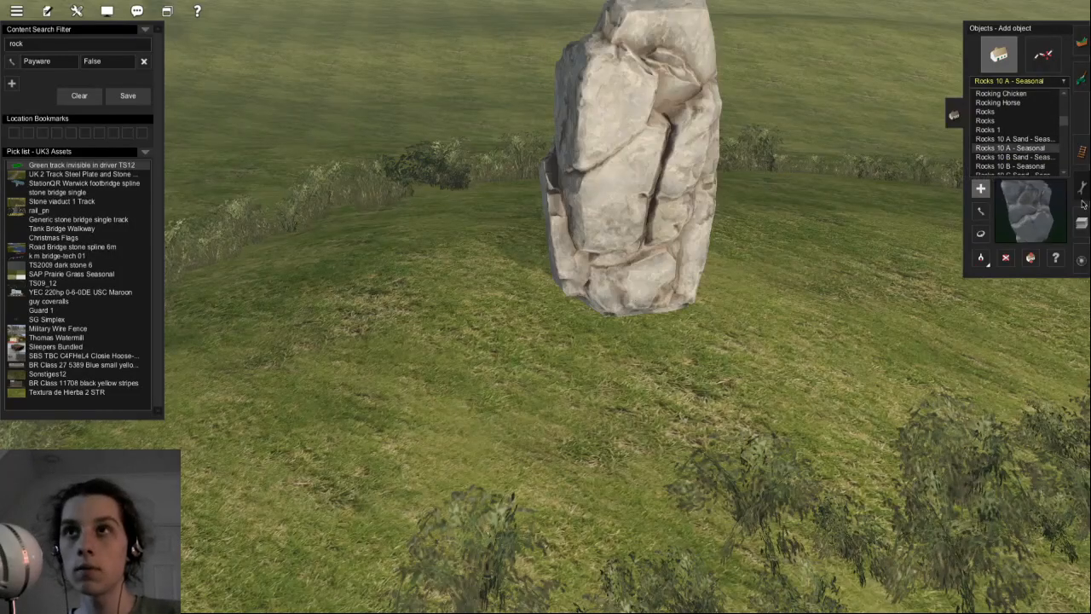
key("m")
left_click_drag(670, 249, 553, 218)
- Place a Rocks 10 B - Seasonal rock and move it close beside the tall Rocks 10 A rock
left_click(665, 265)
key("m")
left_click_drag(657, 251, 612, 235)
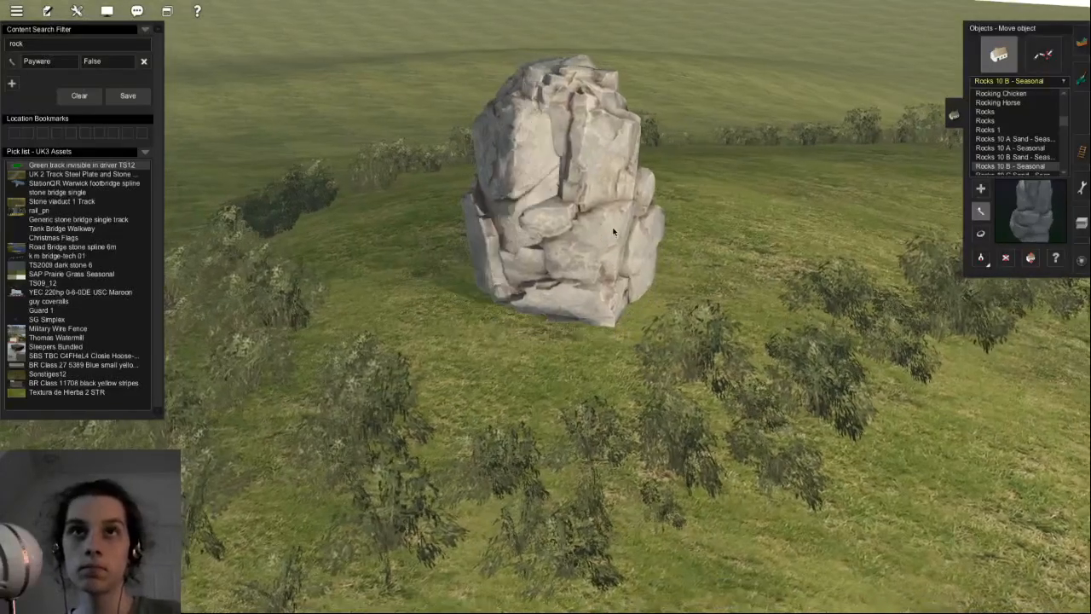
key("h")
key("m")
left_click_drag(612, 226, 603, 271)
middle_click_drag(604, 271, 1088, 145)
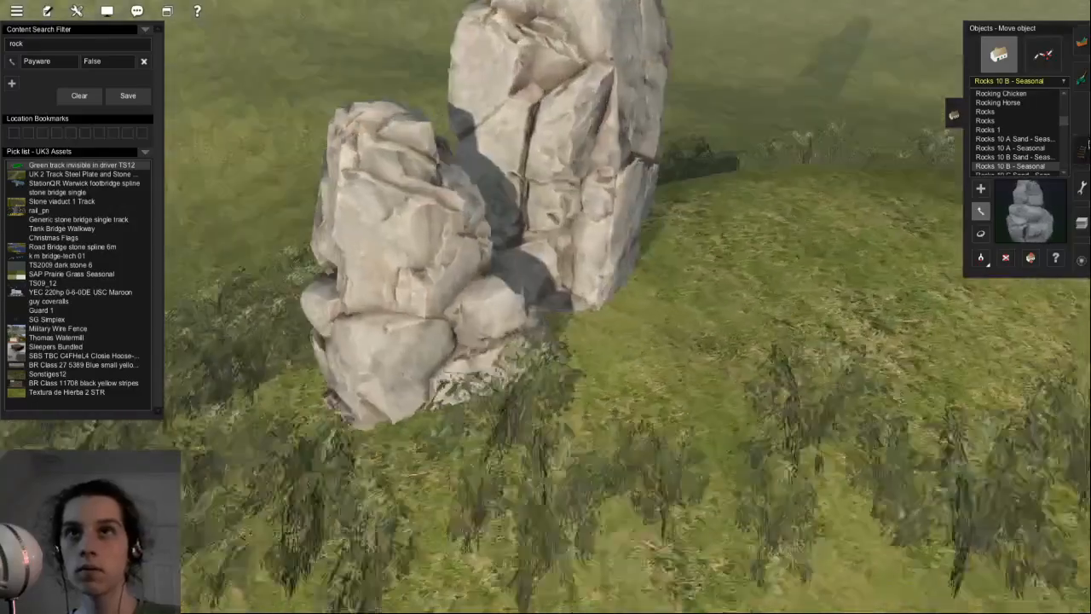
- Try a Rocks 10 D Sand - Seasonal rock near the two placed rocks, then undo its placement
key("Right")
scroll(1014, 154, "down", 1)
key("Left")
left_click(1013, 167)
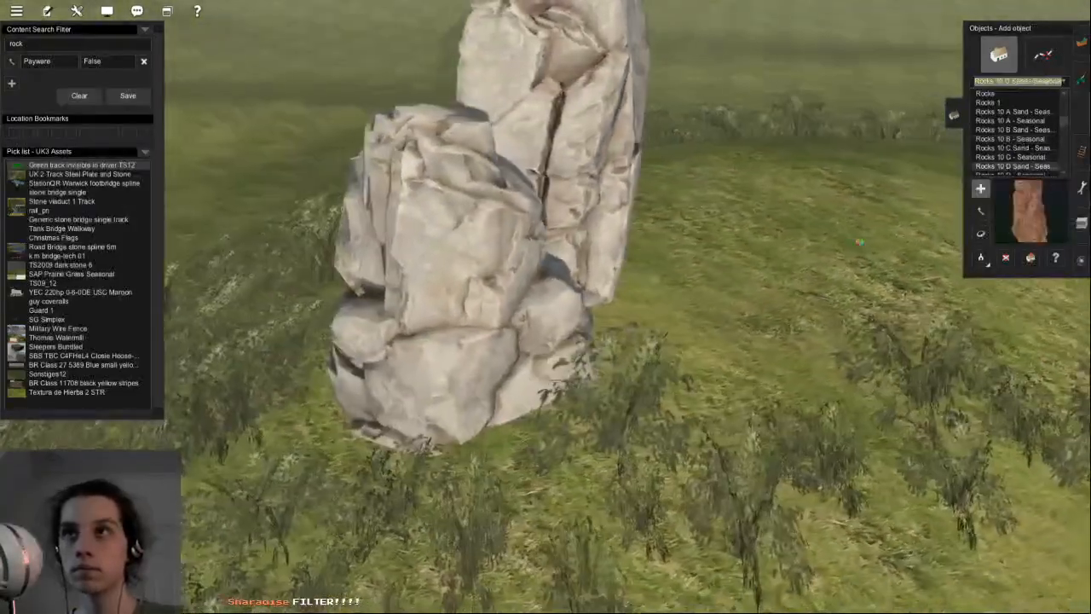
left_click(859, 242)
scroll(860, 242, "down", 3)
key("ctrl+z")
- Add a Rocks 10 C - Seasonal rock and move it against the front of the first two rocks
left_click(1013, 156)
left_click(618, 335)
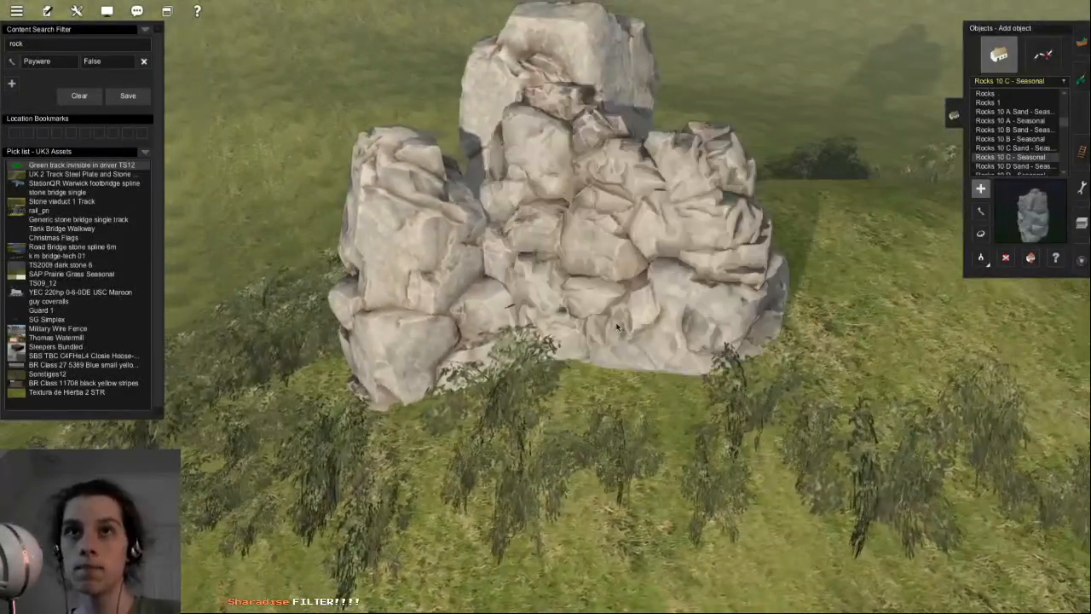
left_click_drag(590, 276, 613, 227)
key("m")
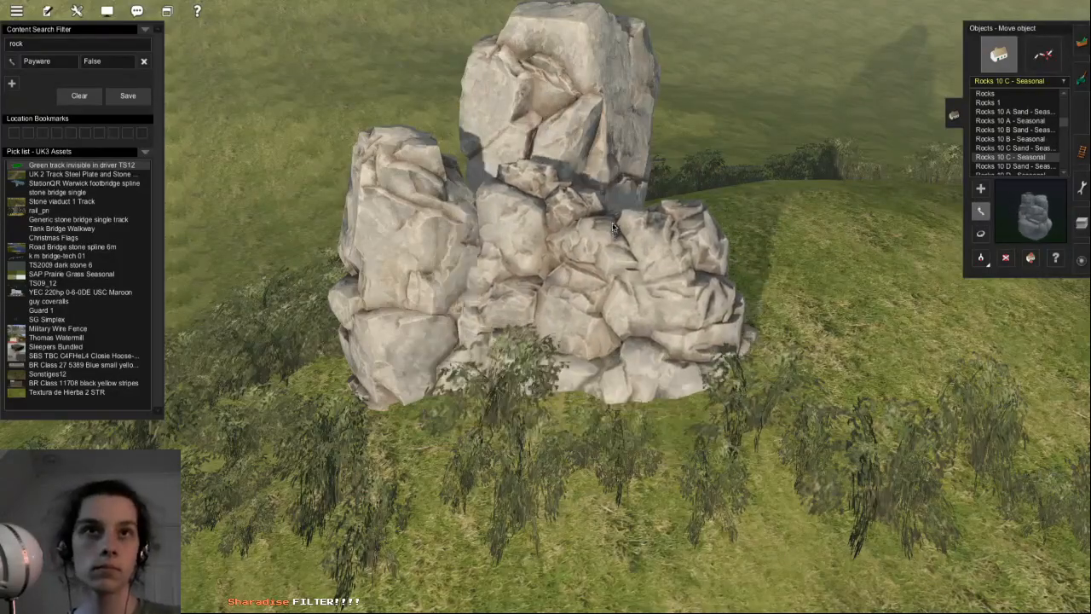
- Place a Rocks 10 D - Seasonal rock beside the outcrop and move it into the cluster
key("Left")
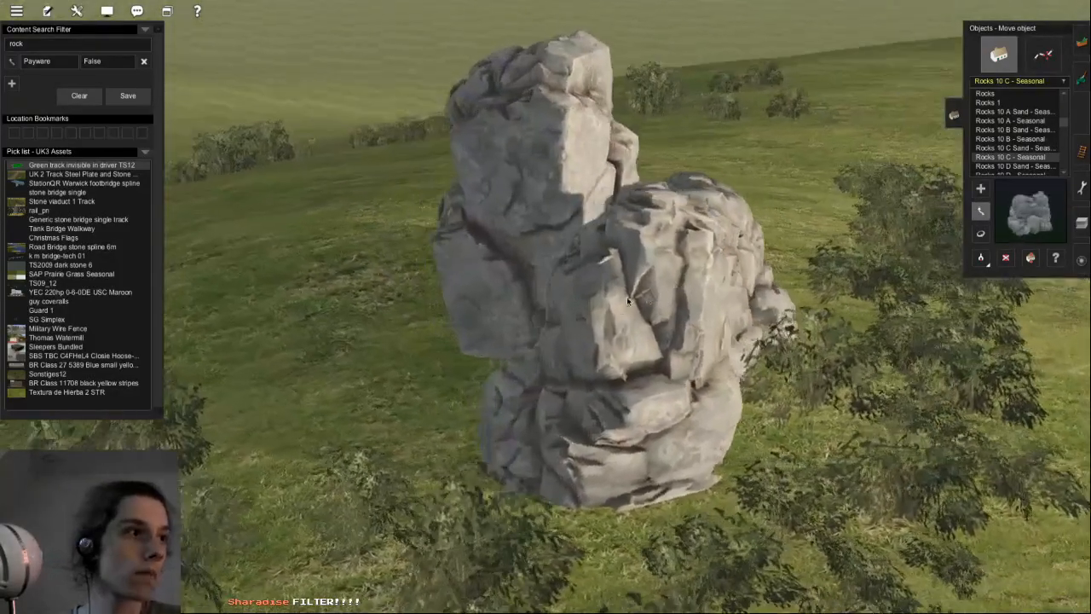
key("Left")
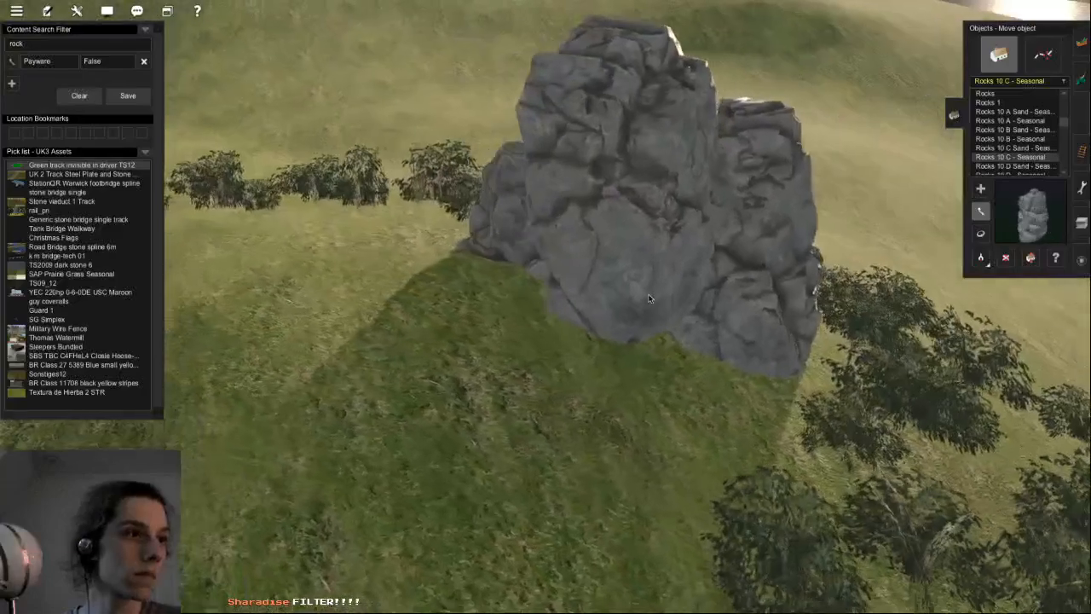
key("Left")
key("Left")
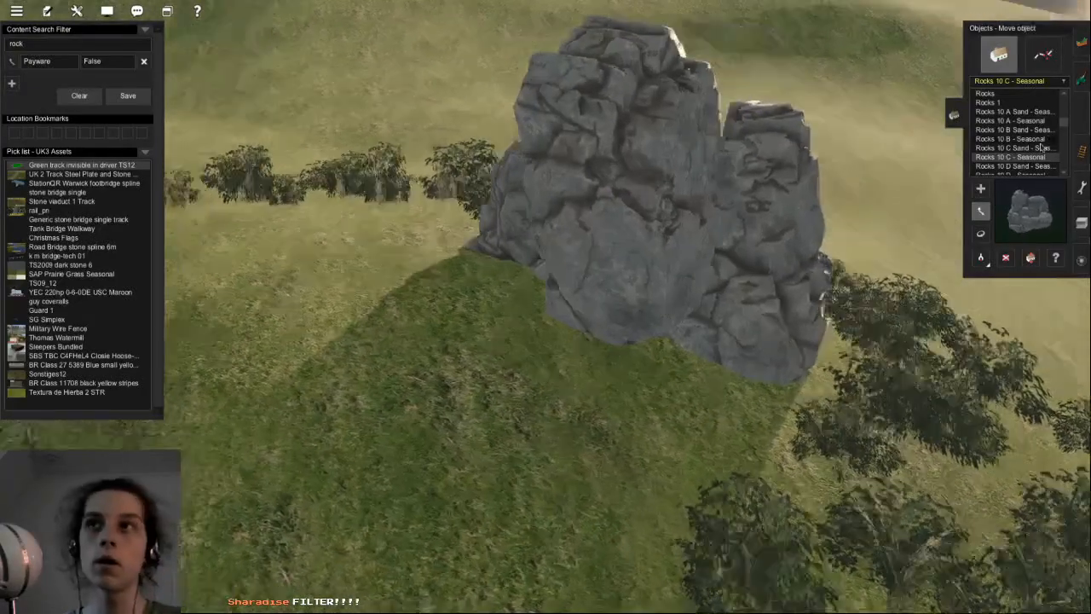
left_click(1015, 173)
left_click(467, 409)
key("Left")
key("m")
left_click_drag(336, 324, 639, 295)
- Place a Rocks 10 E - Seasonal rock and move it against the shaded side of the outcrop
key("Left")
key("Down")
key("Right")
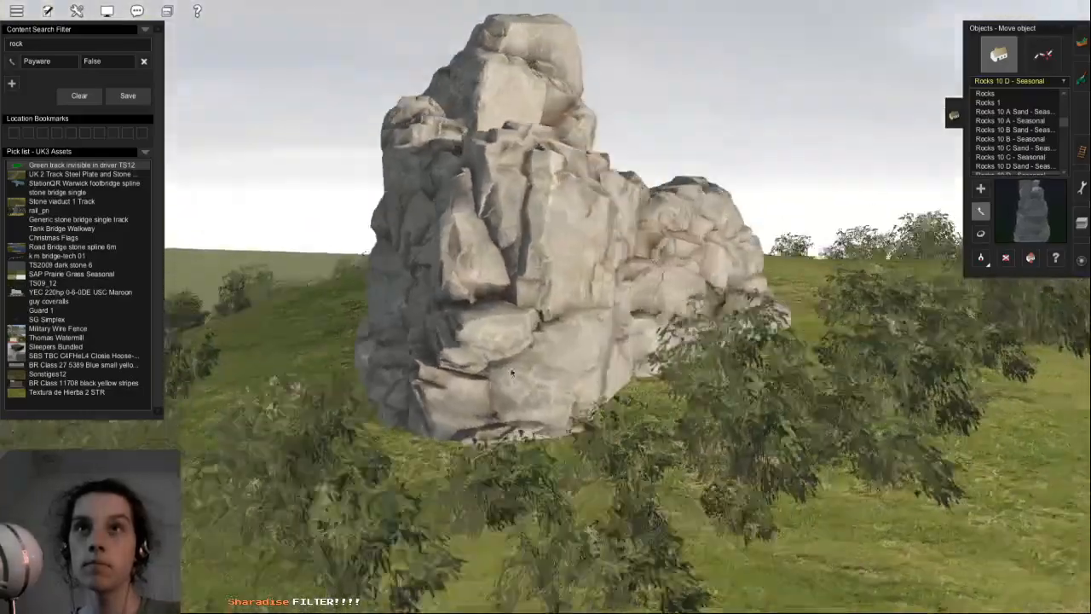
key("Left")
key("Left")
scroll(1054, 111, "down", 1)
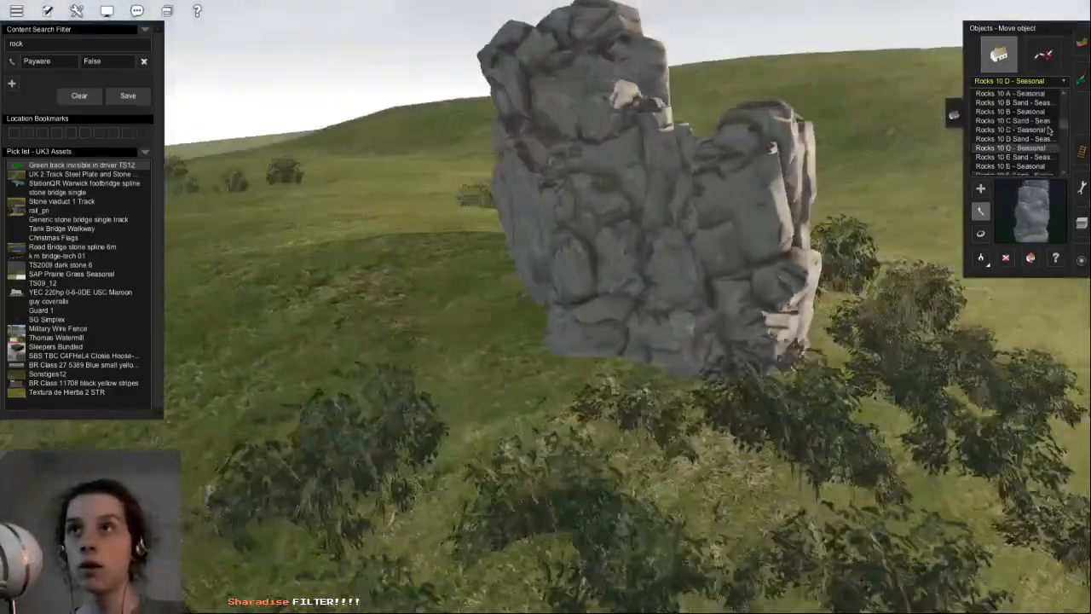
left_click(1024, 167)
key("Up")
key("Left")
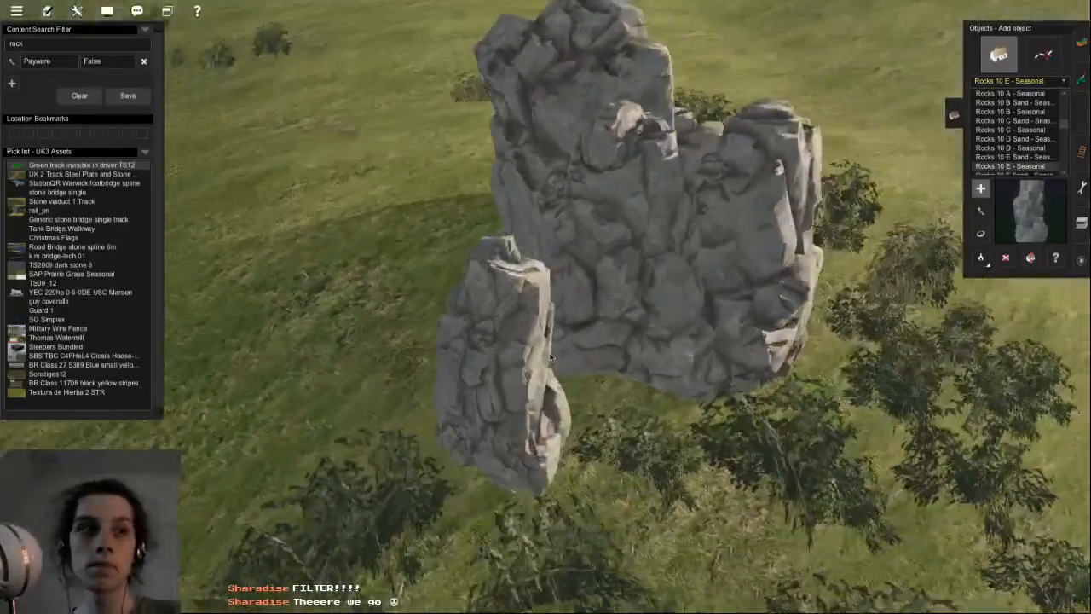
key("m")
left_click_drag(435, 378, 560, 318)
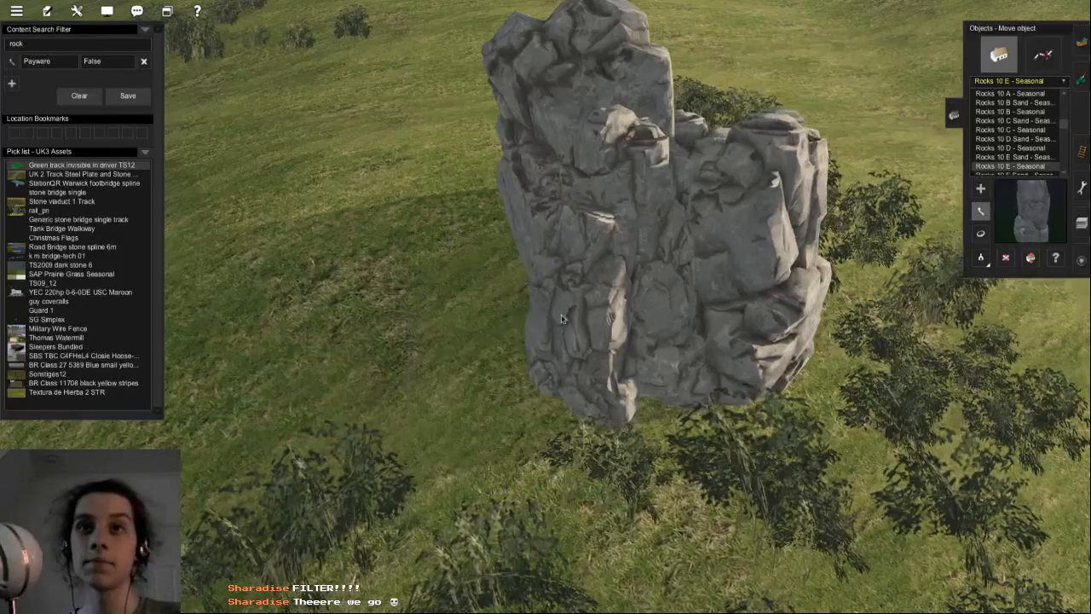
left_click_drag(491, 254, 479, 245)
- Place a Rocks 10 F - Seasonal rock on the grass and move it against the outcrop beside the tall rock
key("Left")
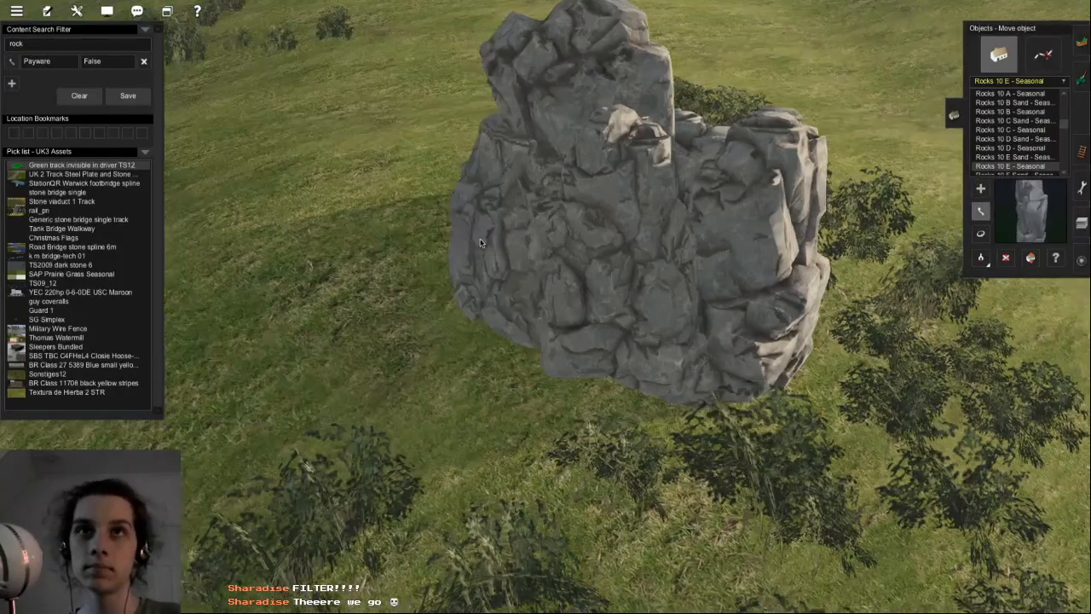
key("Down")
key("Left")
key("Up")
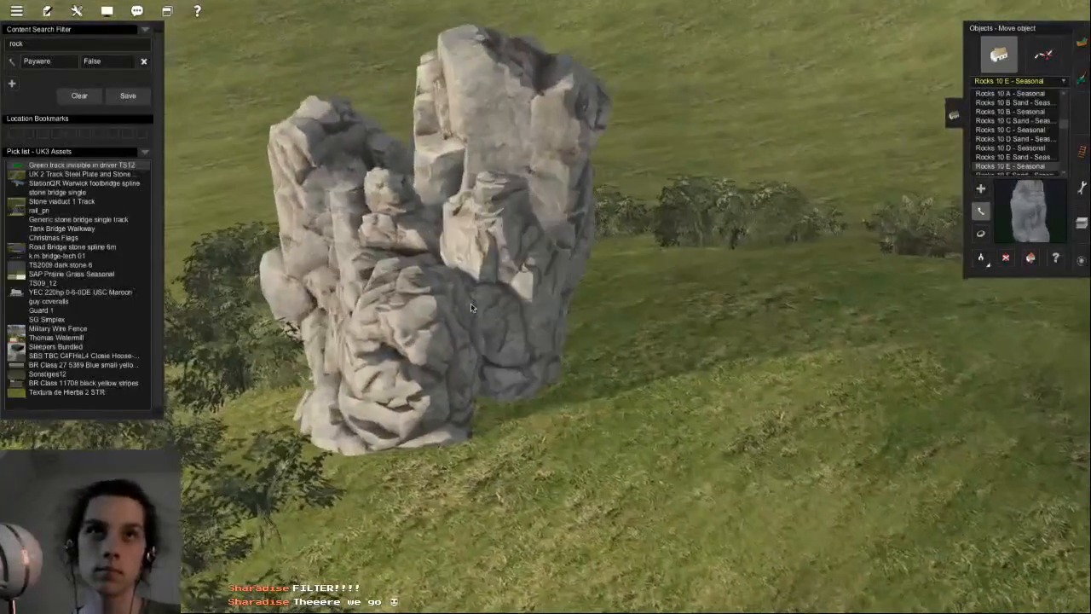
key("Left")
key("Down")
scroll(1029, 155, "down", 2)
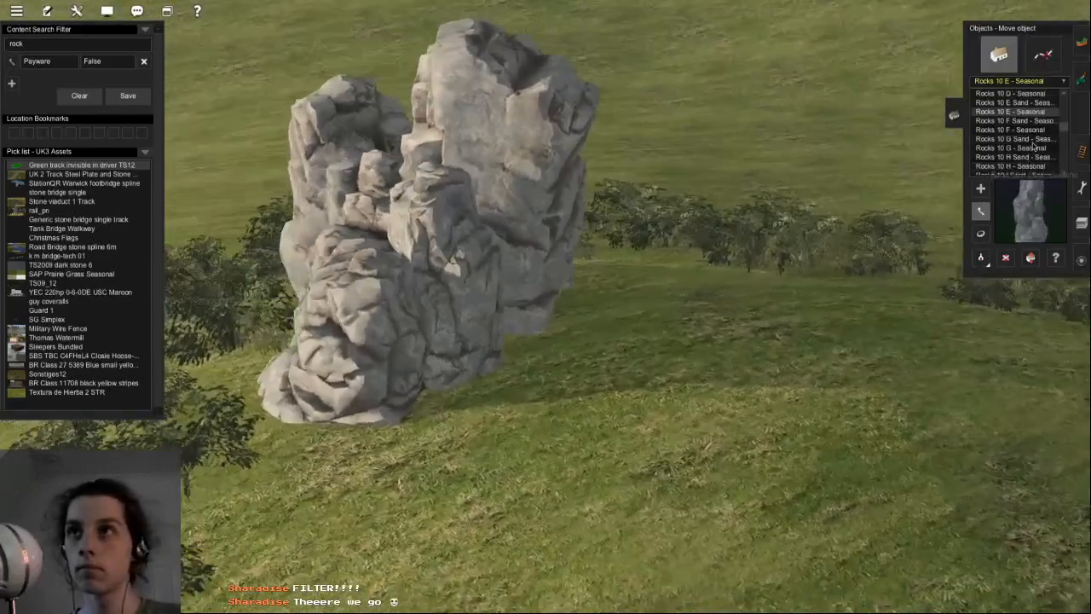
key("Up")
left_click(1032, 122)
left_click(1028, 129)
left_click(755, 366)
key("Left")
key("m")
left_click_drag(823, 337, 563, 285)
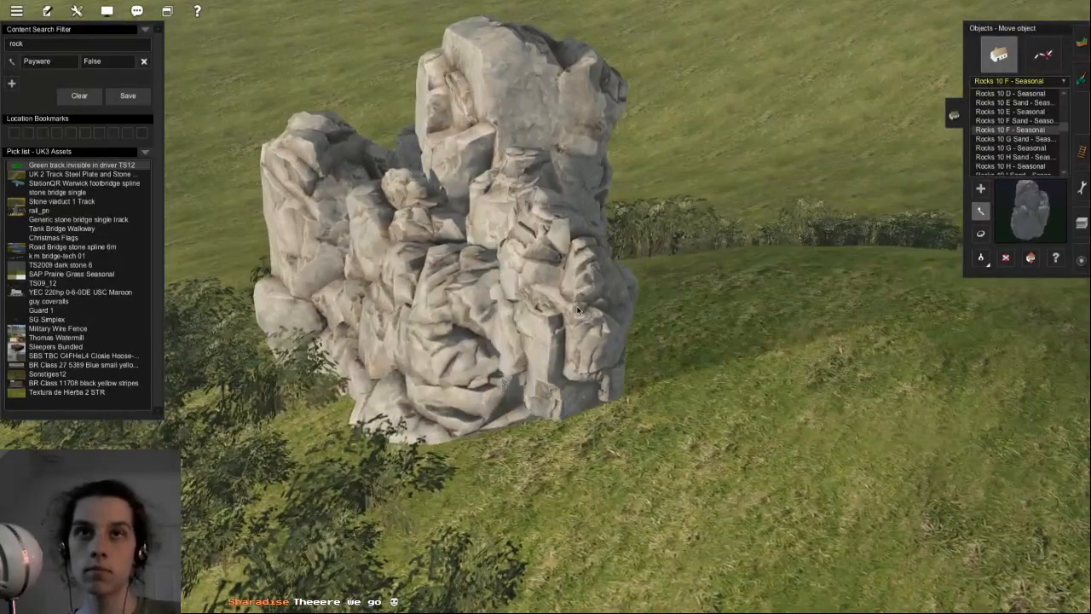
- Place a Rocks 10 G - Seasonal rock behind the outcrop and move it against the tall rock's shaded side
key("Left")
scroll(589, 309, "down", 3)
key("Down")
key("Right")
key("Up")
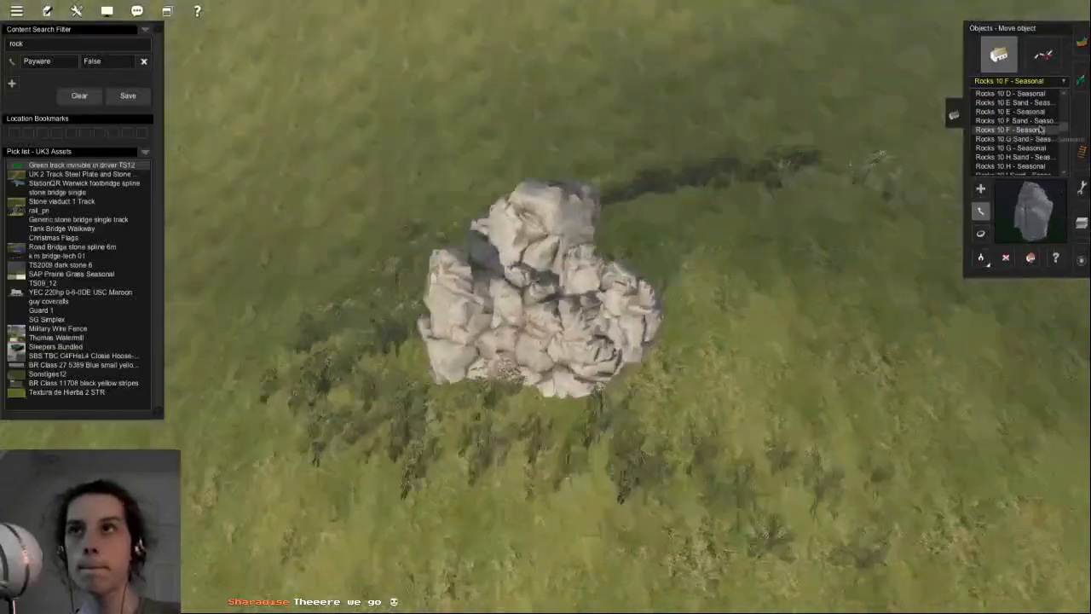
key("Right")
key("Down")
left_click(1029, 148)
left_click(626, 404)
key("Right")
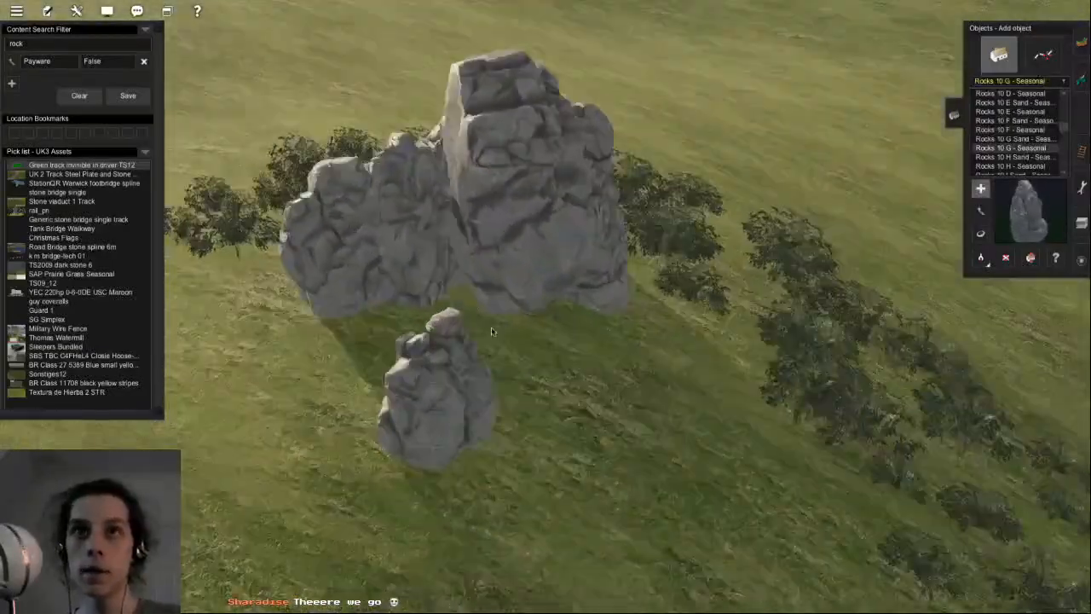
key("Right")
key("m")
left_click_drag(383, 366, 572, 258)
- Place a Rocks 10 H - Seasonal rock and move it against the base of the outcrop
key("Right")
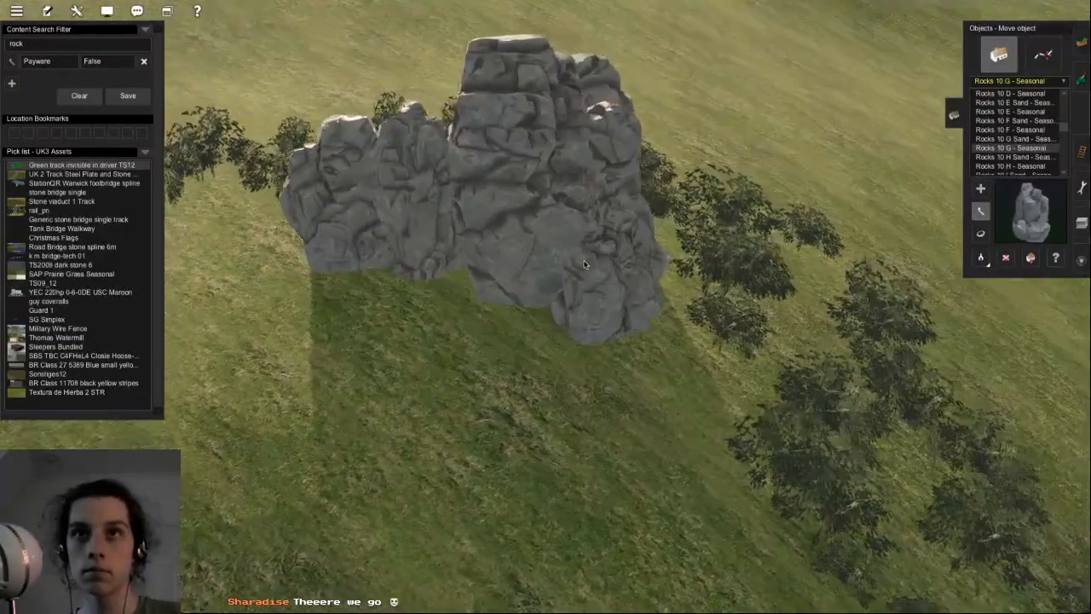
key("Up")
key("Right")
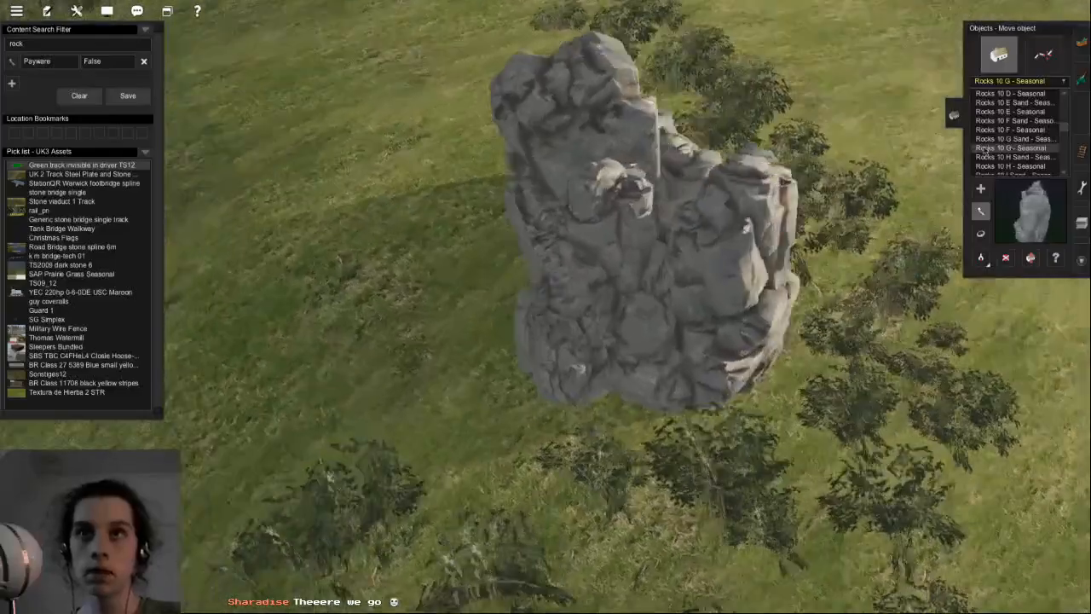
left_click(1012, 167)
key("Right")
left_click(469, 401)
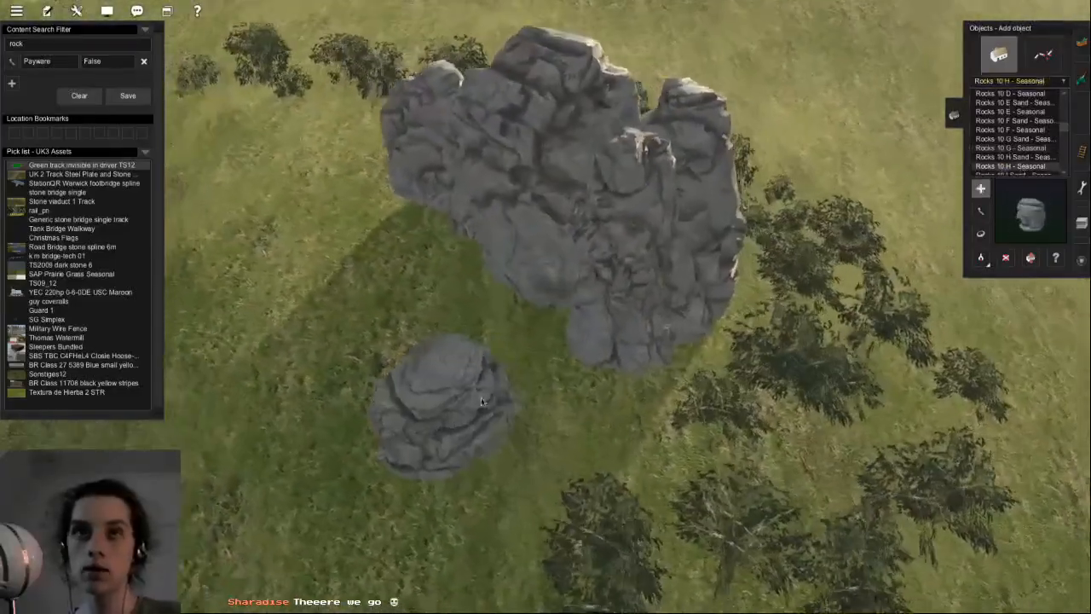
key("m")
left_click_drag(495, 373, 560, 372)
- Add a low Rocks 10 I - Seasonal rock next to the Rocks 10 H rock at the outcrop's base
key("Right")
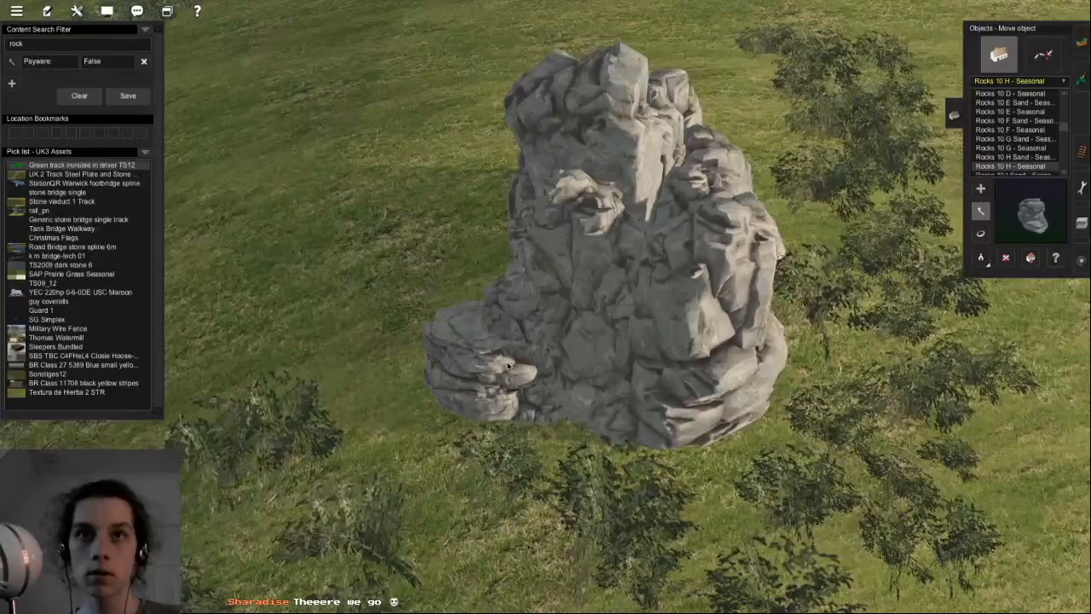
key("Right")
key("Down")
right_click_drag(577, 416, 570, 296)
key("Up")
key("Up")
key("Up")
right_click_drag(466, 237, 509, 460)
scroll(1013, 155, "down", 2)
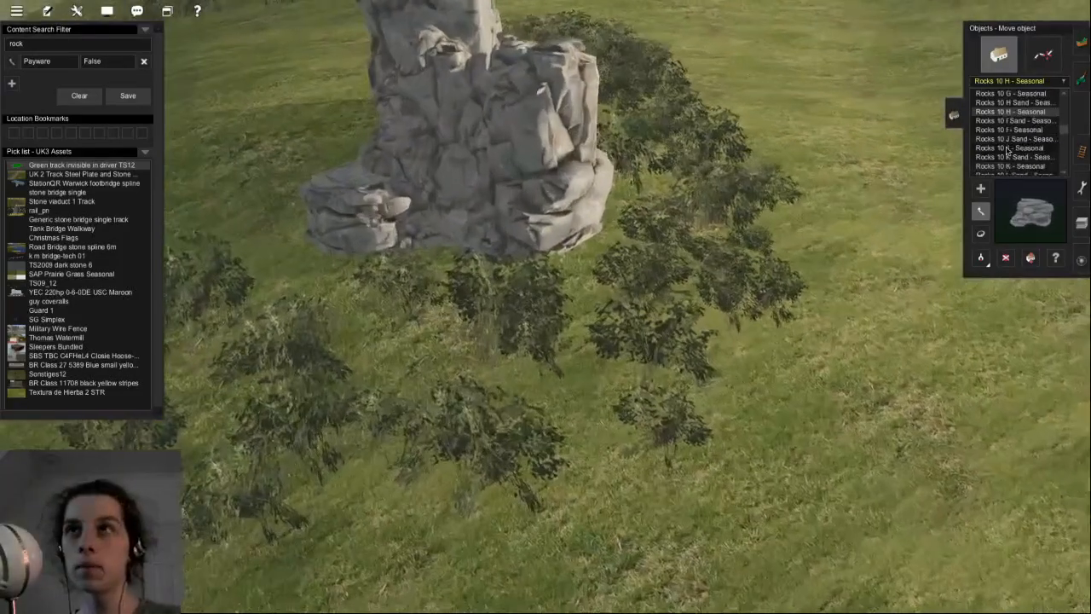
left_click(1014, 131)
right_click(410, 328)
left_click(410, 328)
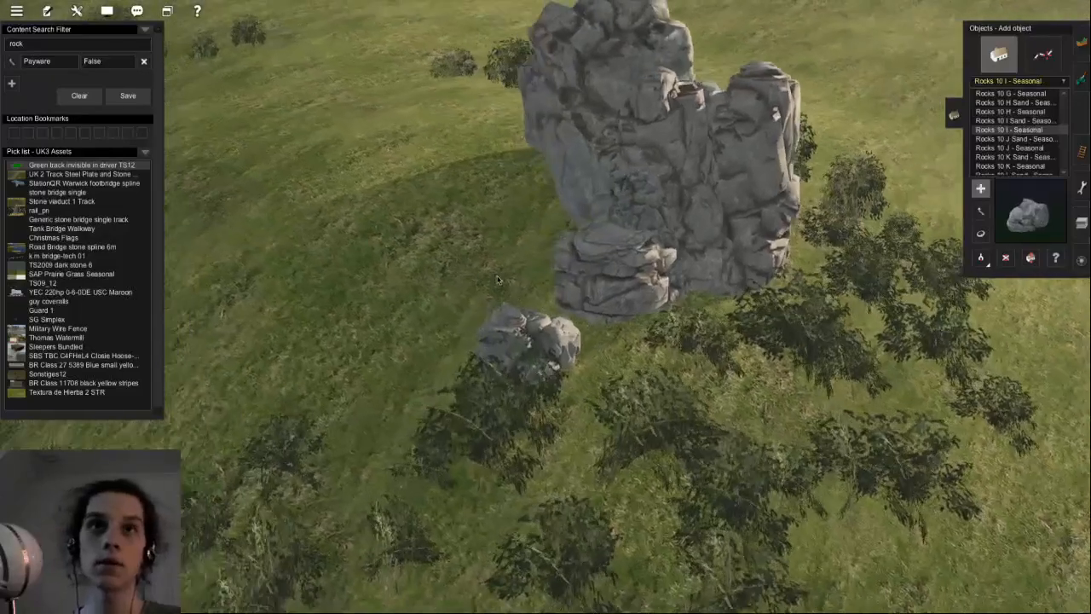
key("ctrl+z")
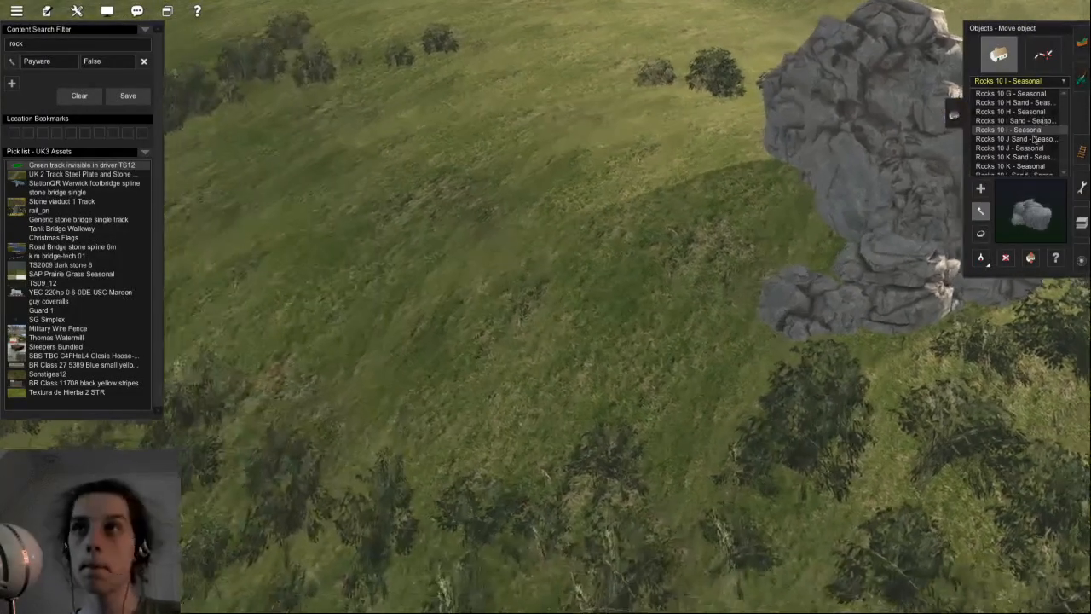
- Add a Rocks 10 J - Seasonal rock and move it in front of the low rocks at the outcrop's base
left_click(1018, 147)
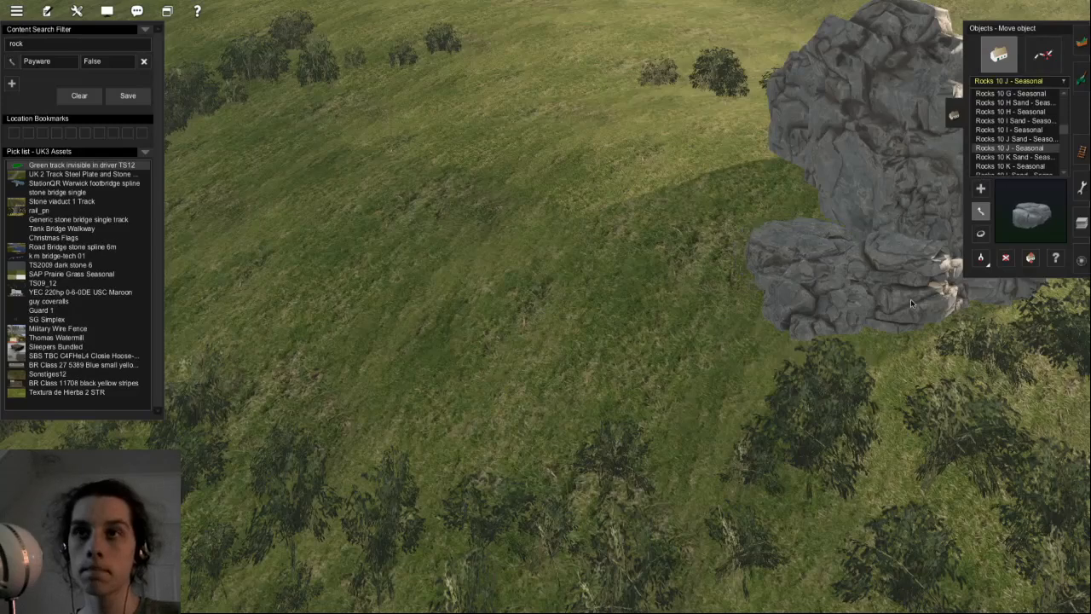
key("r")
left_click_drag(863, 327, 889, 341)
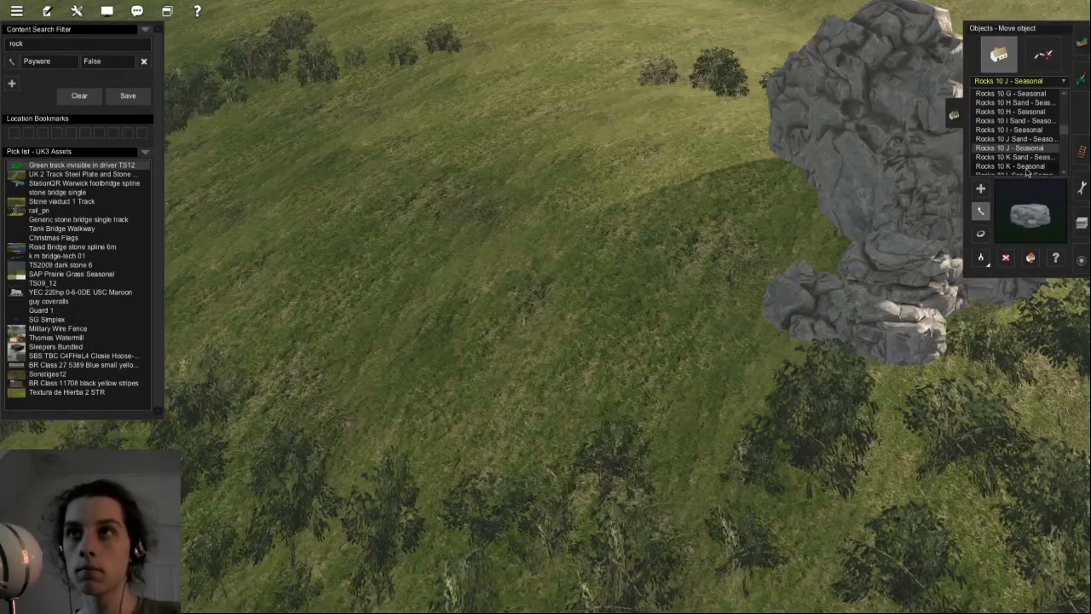
- Add a Rocks 10 K - Seasonal rock and move it beside the low rocks at the outcrop's shaded base
key("m")
left_click_drag(559, 288, 731, 342)
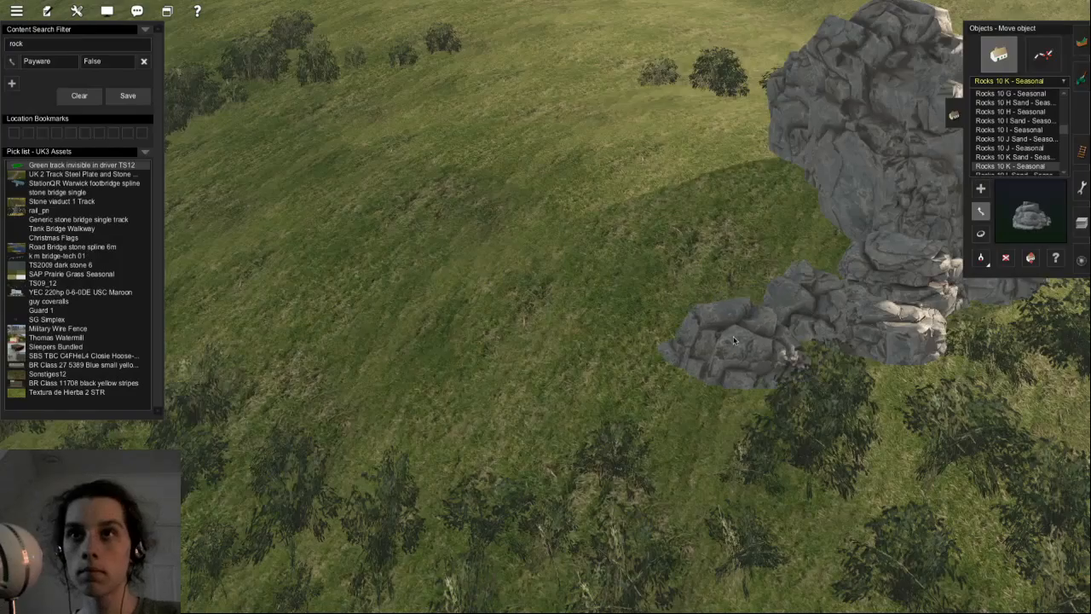
right_click(732, 264)
- Pick up the Rocks 10 A - Seasonal type from the outcrop and place two more of these tall rocks beside it
key("g")
left_click(649, 167)
key("Left")
left_click(524, 310)
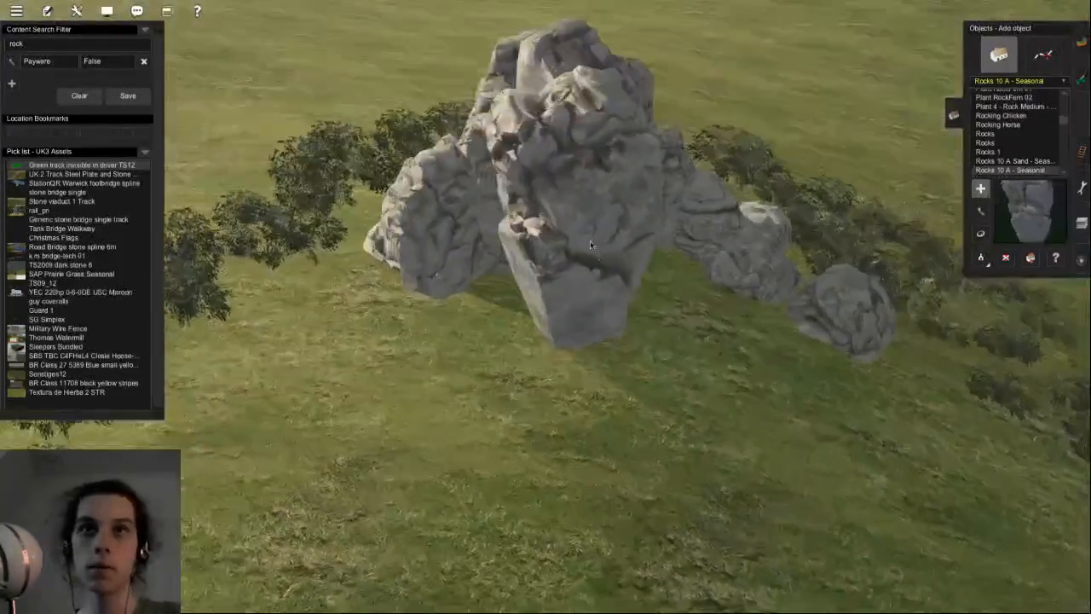
key("m")
left_click_drag(590, 245, 503, 348)
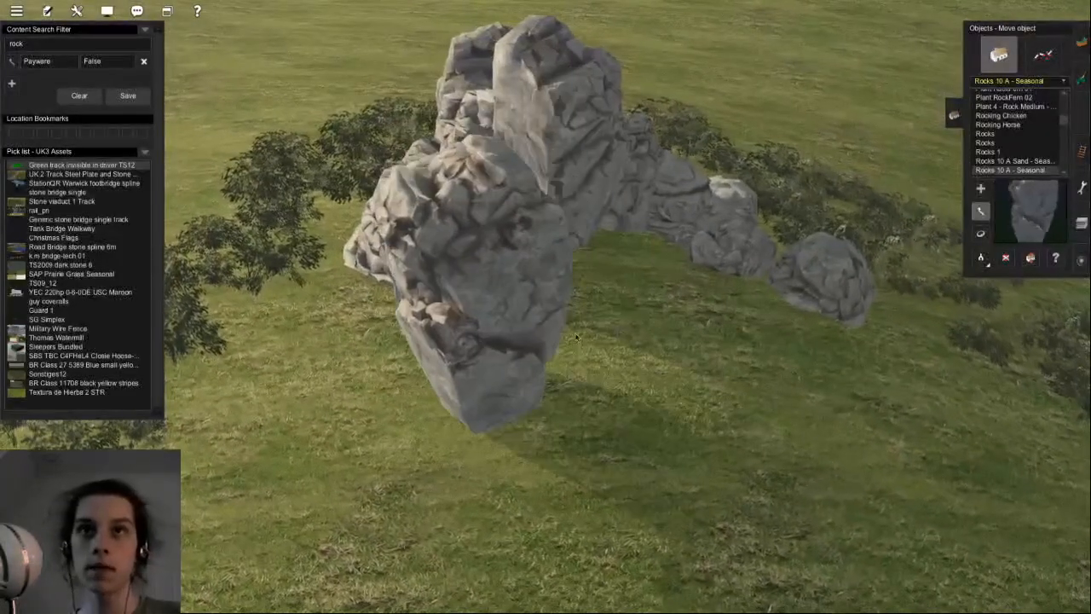
key("Left")
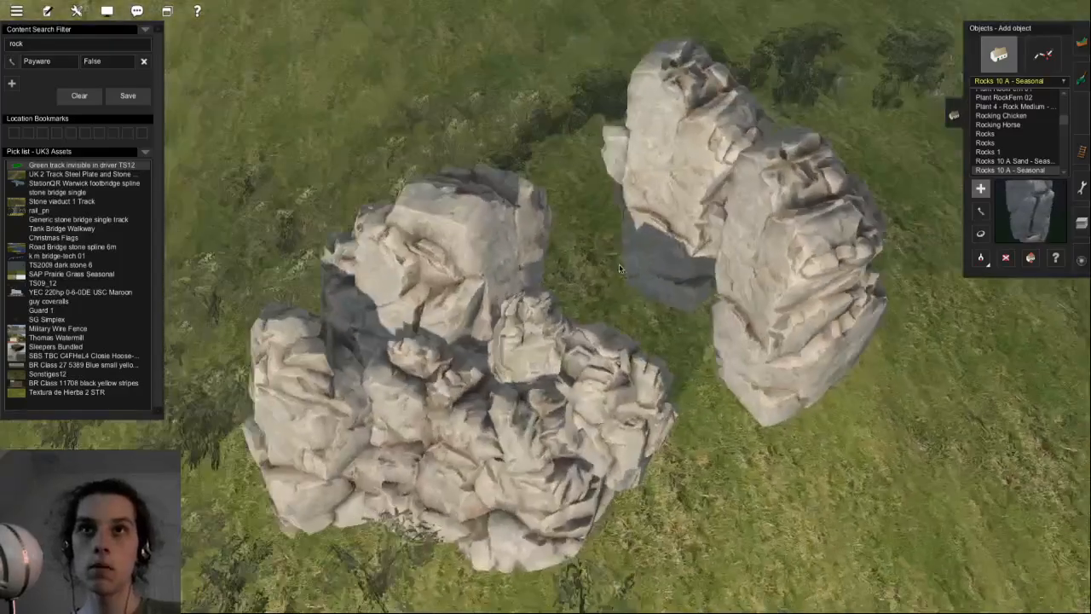
key("r")
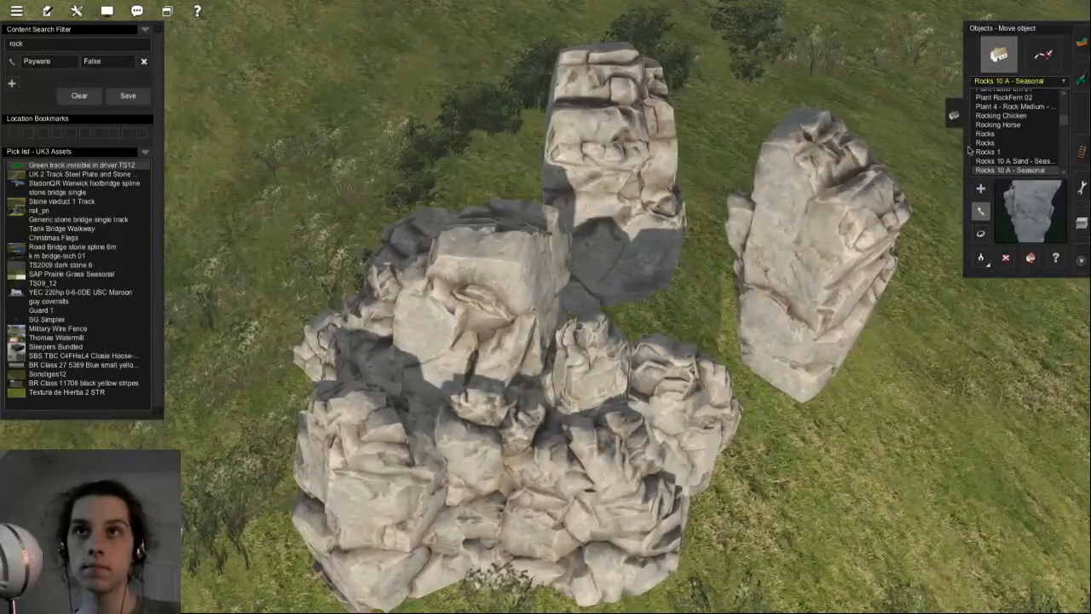
- Place a Rocks 10 B - Seasonal rock in the gap between the outcrop and the tall rocks, and adjust its height
scroll(1007, 140, "down", 3)
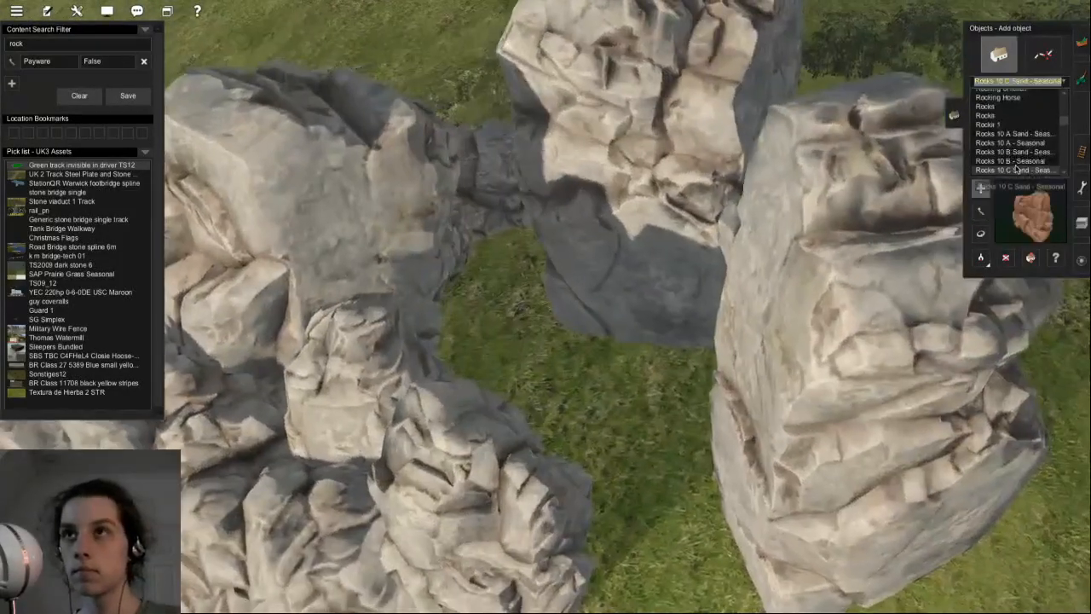
left_click(655, 421)
left_click_drag(531, 315, 557, 271)
key("Down")
right_click_drag(518, 232, 518, 170)
scroll(519, 232, "down", 4)
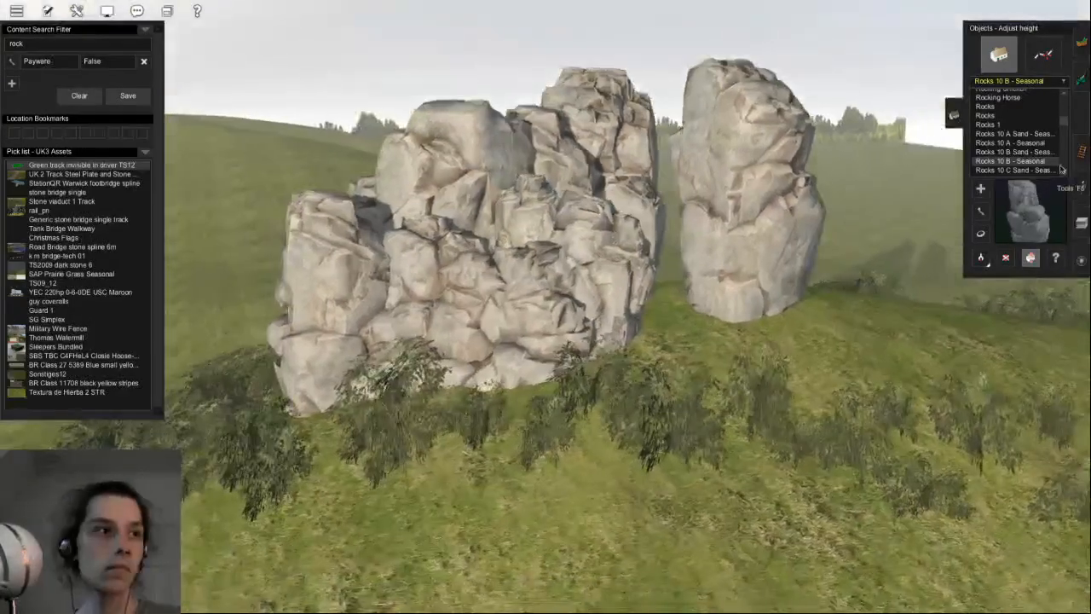
- Add a Rocks 10 C - Seasonal rock on the outcrop's sunlit side, rotate it and move it in among the tall rocks
key("Up")
scroll(1027, 159, "down", 2)
left_click(1029, 124)
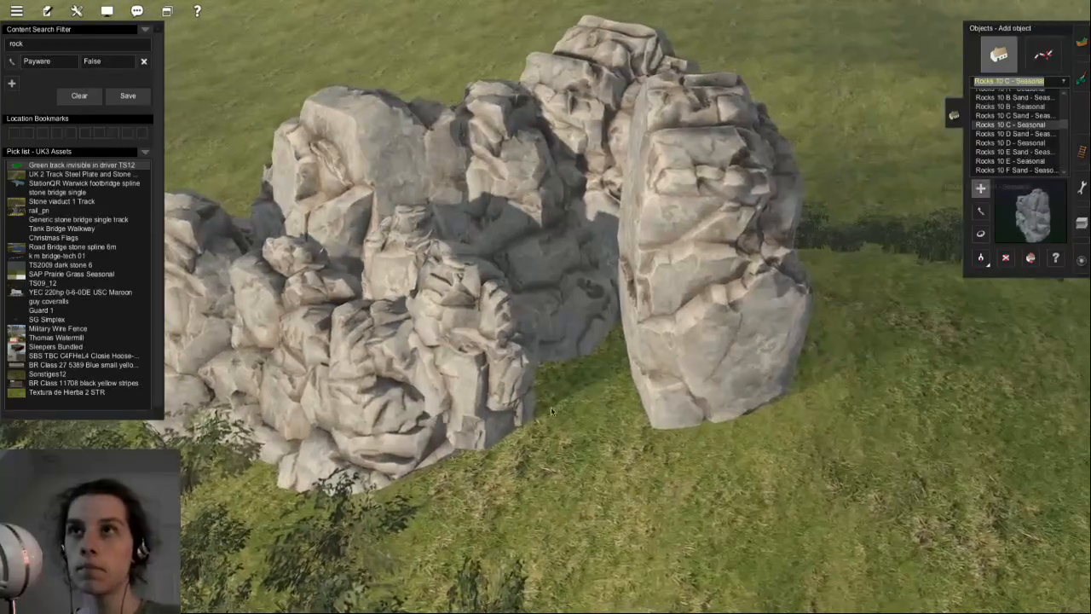
left_click(551, 414)
key("r")
left_click_drag(564, 425, 587, 369)
key("m")
key("Left")
right_click_drag(592, 373, 579, 309)
key("Left")
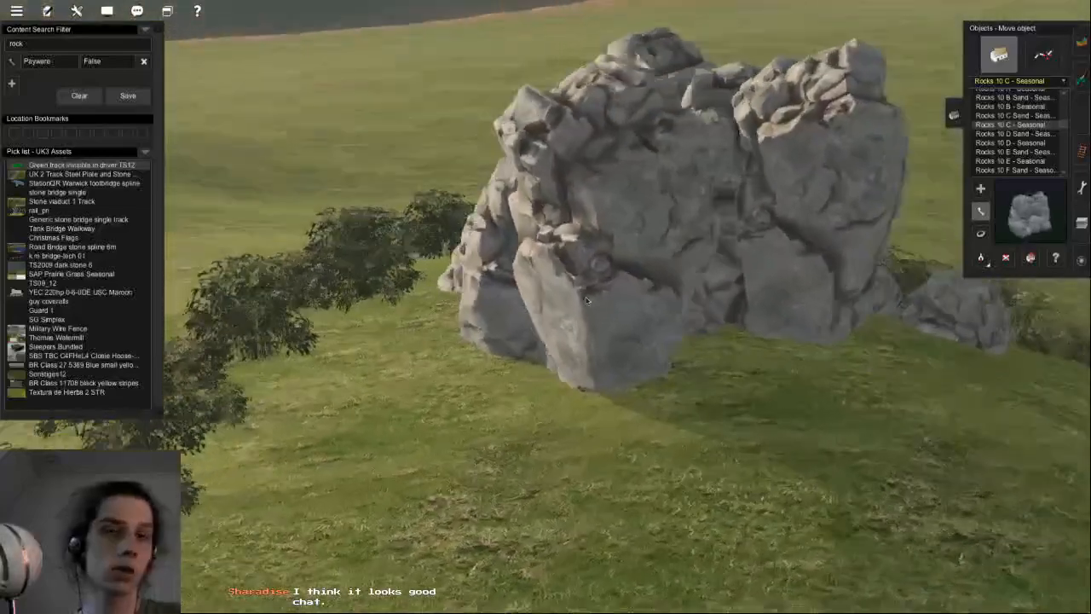
- Add another Rocks 10 C - Seasonal rock on the shaded side, rotate it and move it against the outcrop's wall
key("Left")
key("a")
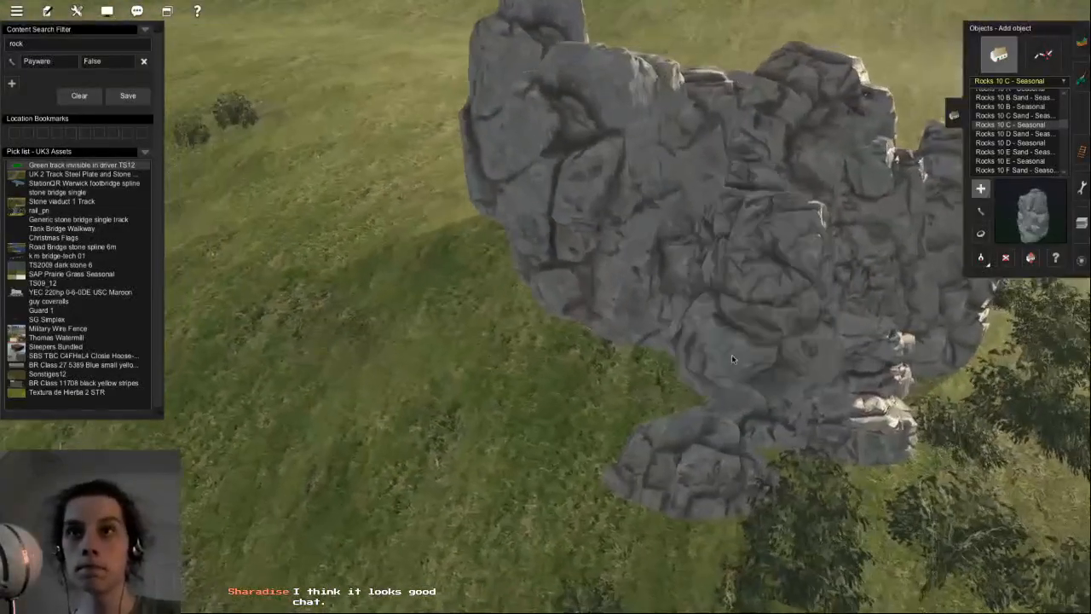
left_click_drag(739, 321, 730, 321)
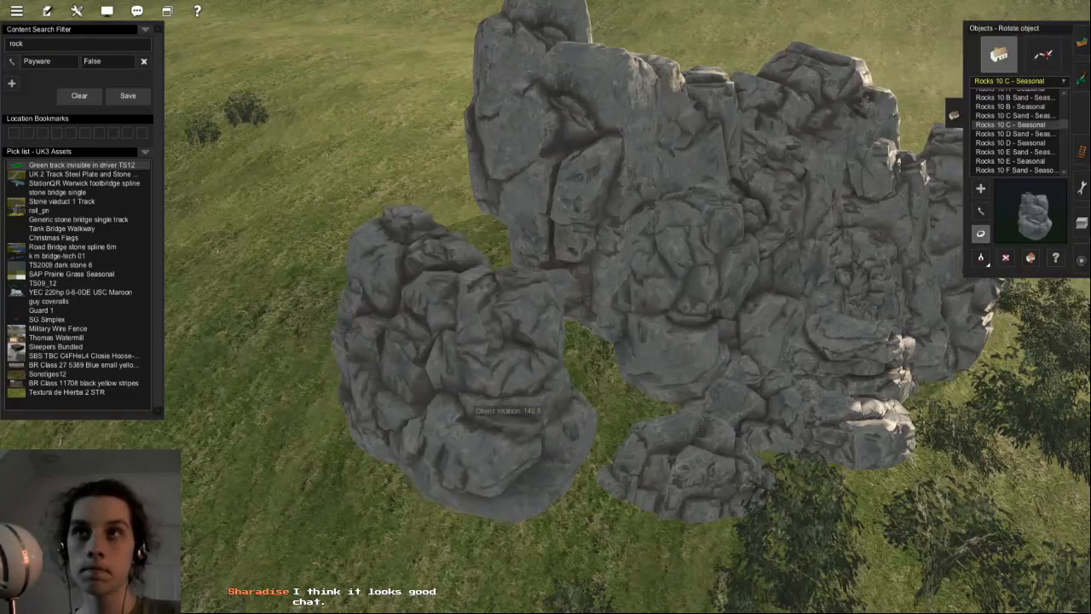
left_click_drag(480, 385, 568, 351)
key("Left")
key("Down")
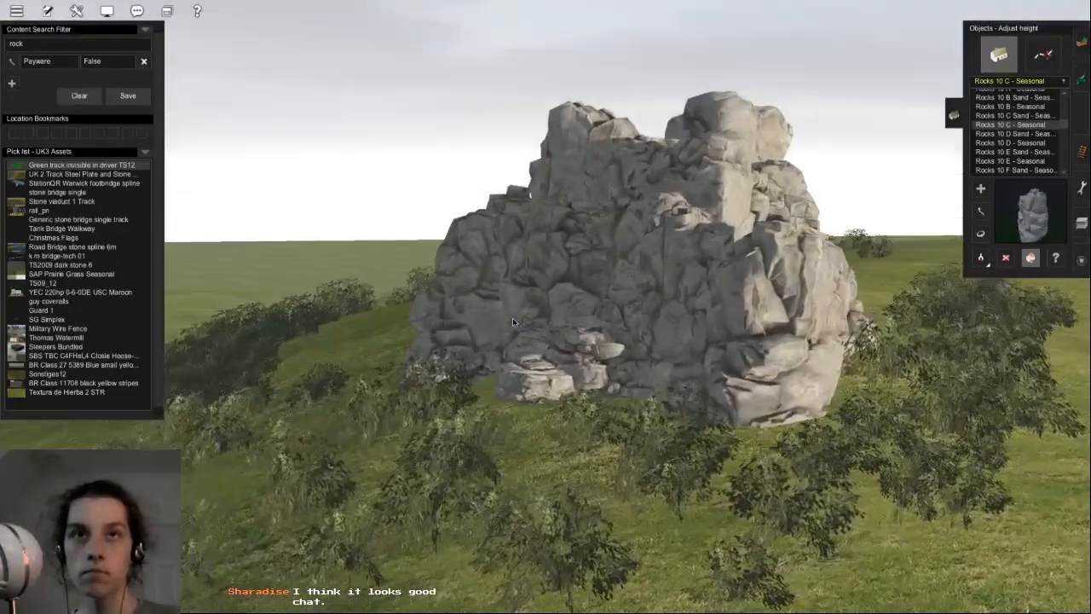
- Adjust the heights of the rocks along the outcrop's shaded base so they sit in the ground
key("Up")
scroll(552, 310, "up", 4)
key("Down")
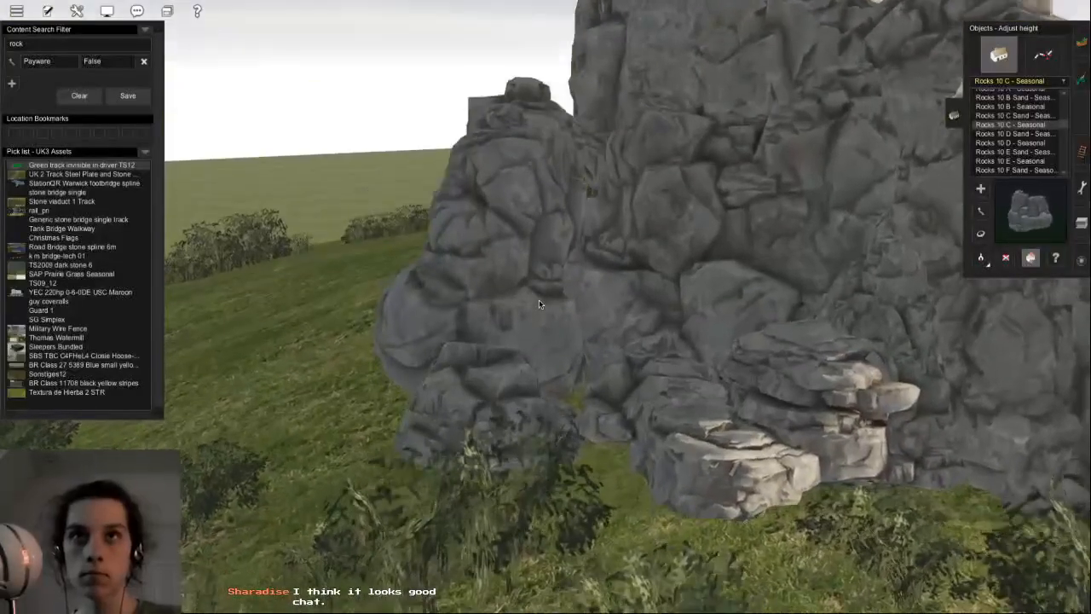
key("Down")
key("Right")
key("Left")
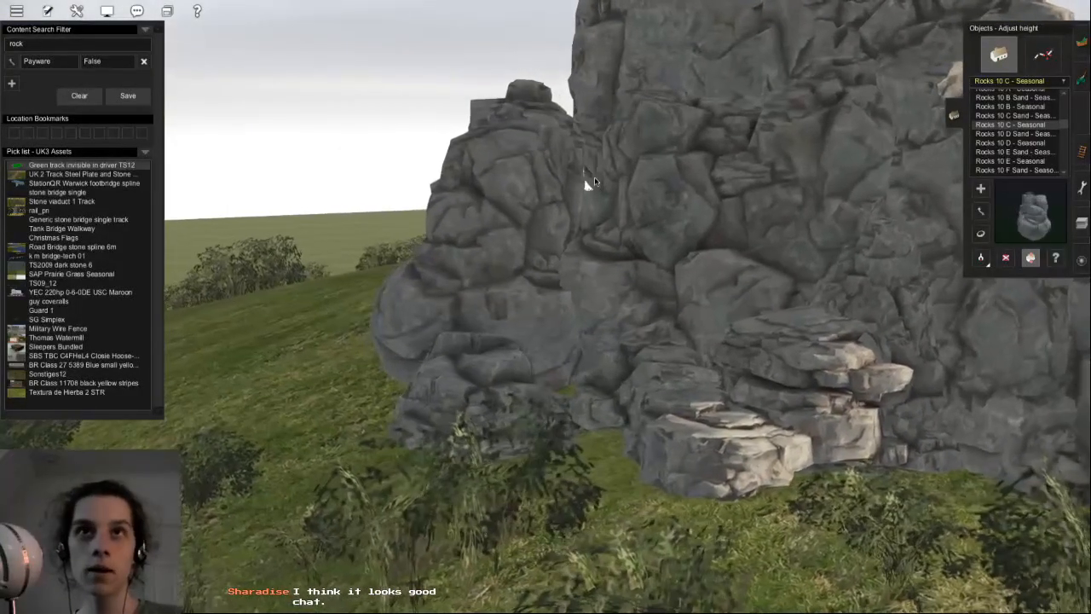
scroll(595, 175, "up", 5)
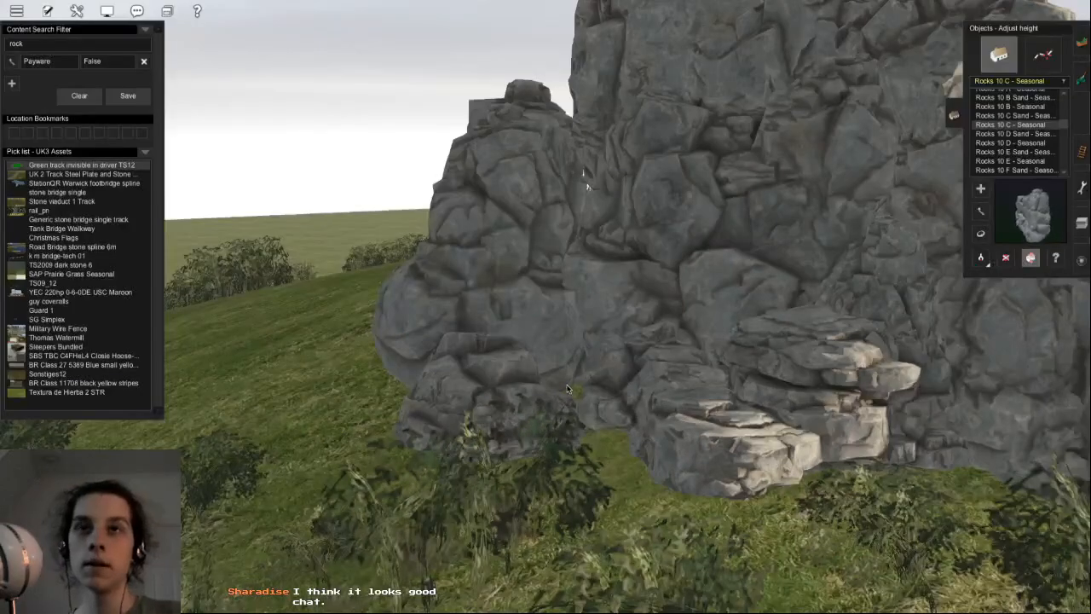
key("Up")
- Place a further Rocks 10 C - Seasonal rock, rotate it and move it out from the outcrop to extend the ridge
scroll(509, 327, "down", 5)
key("Up")
key("Left")
key("a")
left_click(588, 335)
key("r")
left_click_drag(657, 283, 658, 300)
key("m")
left_click_drag(654, 247, 462, 255)
key("Left")
- Add a Rocks 10 D - Seasonal rock and move it between the detached Rocks 10 C rock and the outcrop
left_click(1031, 135)
left_click(589, 251)
key("m")
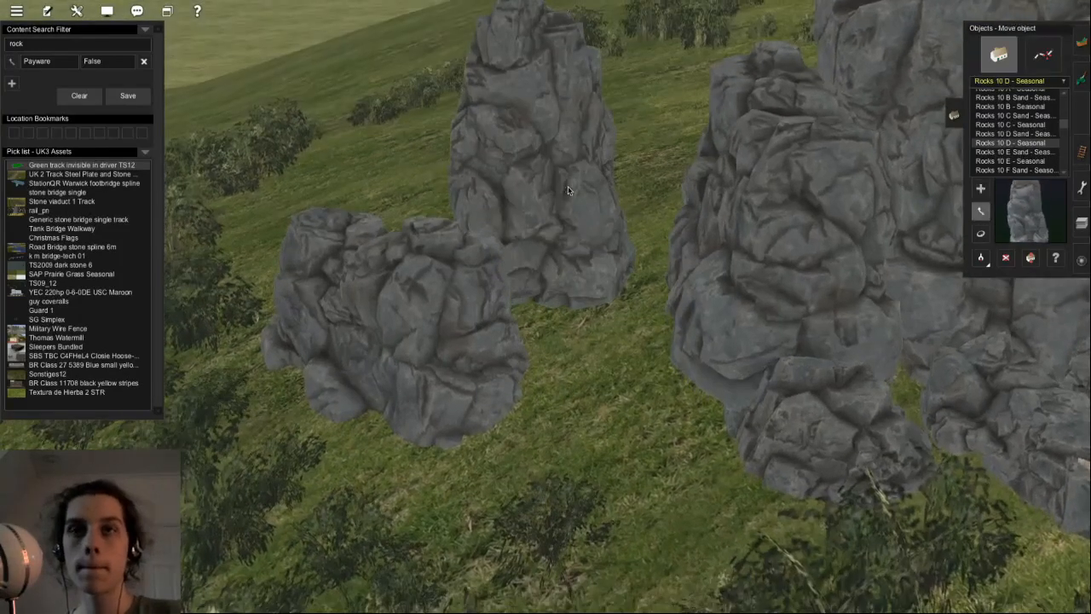
mouse_move(598, 323)
left_mouse_down()
mouse_move(590, 351)
mouse_move(640, 318)
mouse_move(587, 315)
left_mouse_up()
key("Left")
- Place Rocks 10 H - Seasonal rocks along the foot of the ridge and move them against the taller rocks
scroll(1039, 149, "down", 2)
left_click(1035, 143)
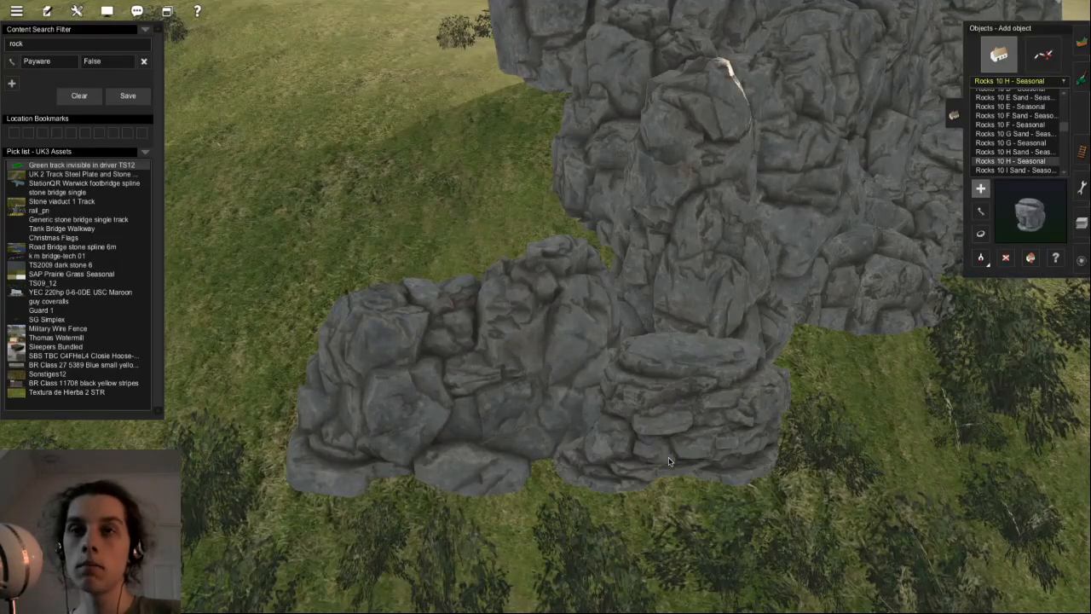
left_click_drag(678, 437, 674, 411)
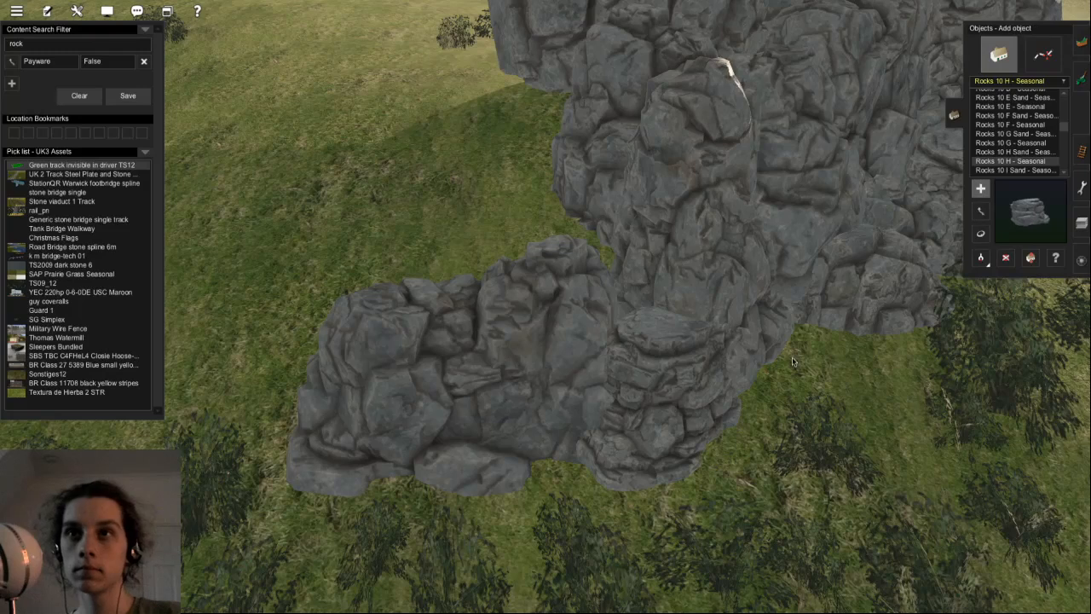
key("m")
left_click_drag(825, 346, 823, 334)
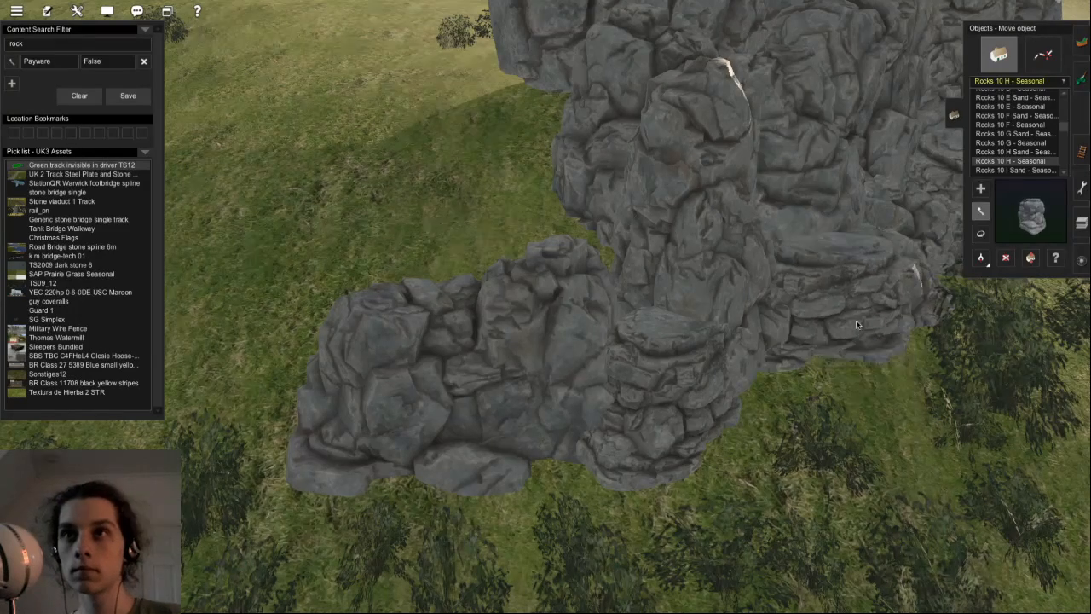
- Adjust the heights of the Rocks 10 H - Seasonal rocks at the foot of the ridge to seat them in the slope
key("Down")
key("Down")
key("h")
left_click_drag(529, 334, 530, 358)
key("Up")
left_click_drag(661, 351, 662, 375)
key("Down")
key("Up")
- Examine the extended outcrop's silhouette on the hilltop from a distance and from several sides
scroll(790, 334, "down", 3)
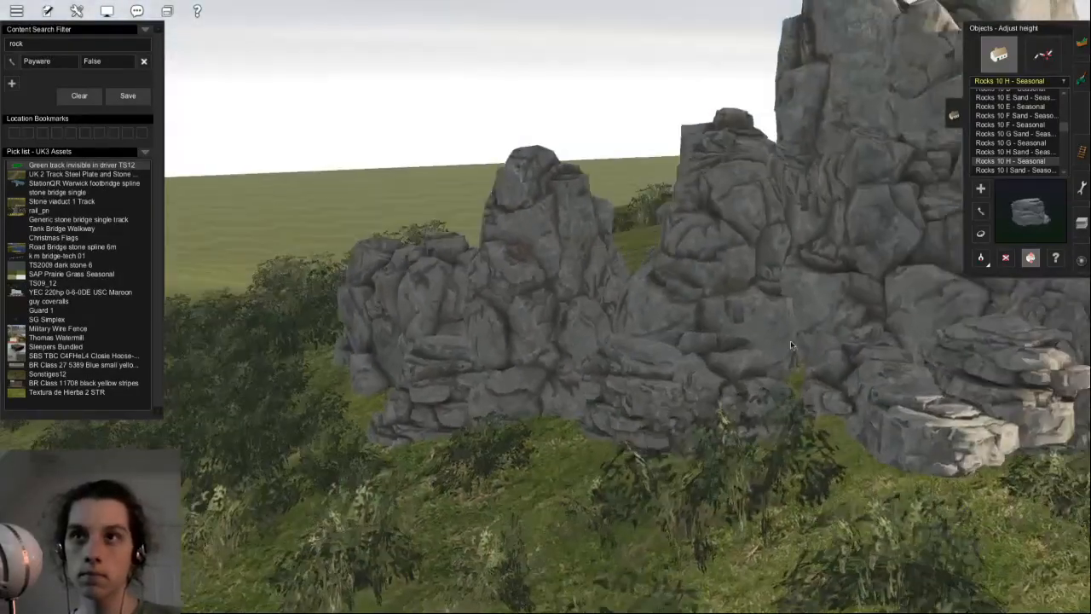
key("Right")
scroll(546, 399, "down", 3)
scroll(547, 394, "down", 3)
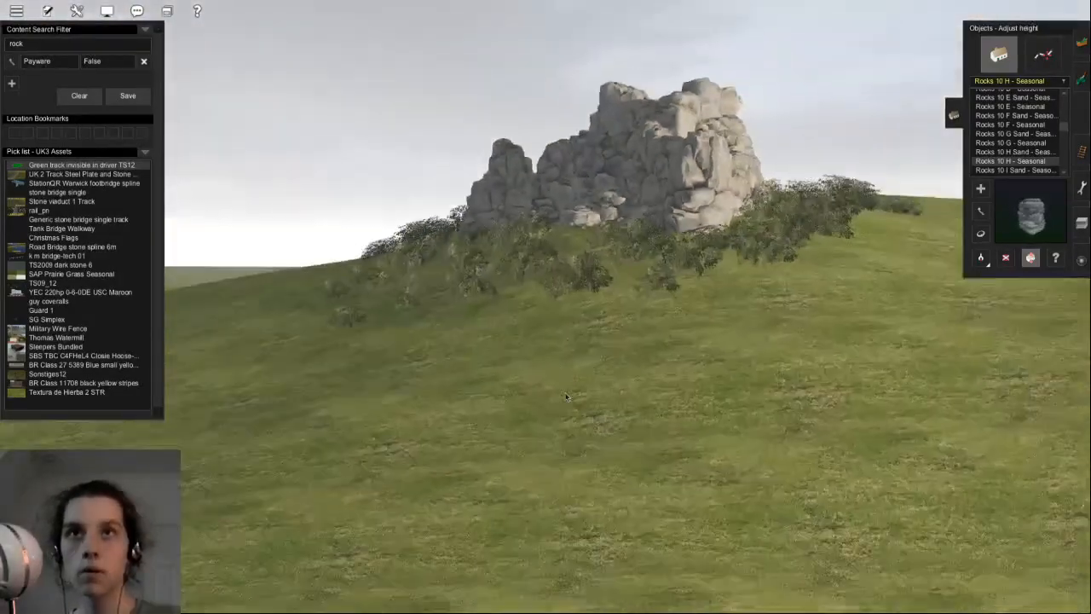
scroll(550, 296, "up", 3)
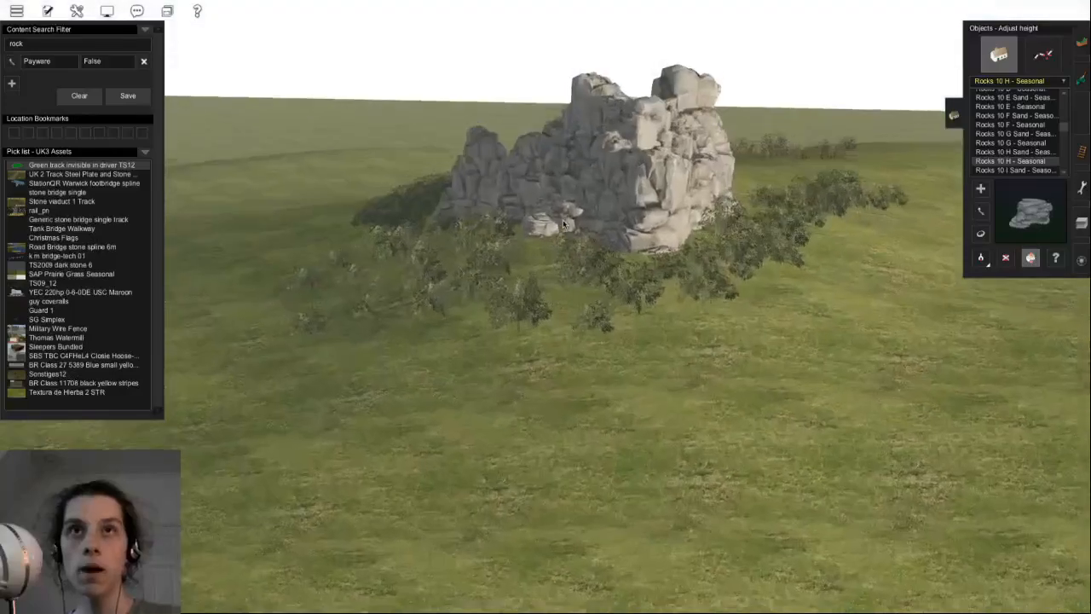
scroll(563, 224, "up", 3)
key("Up")
key("Left")
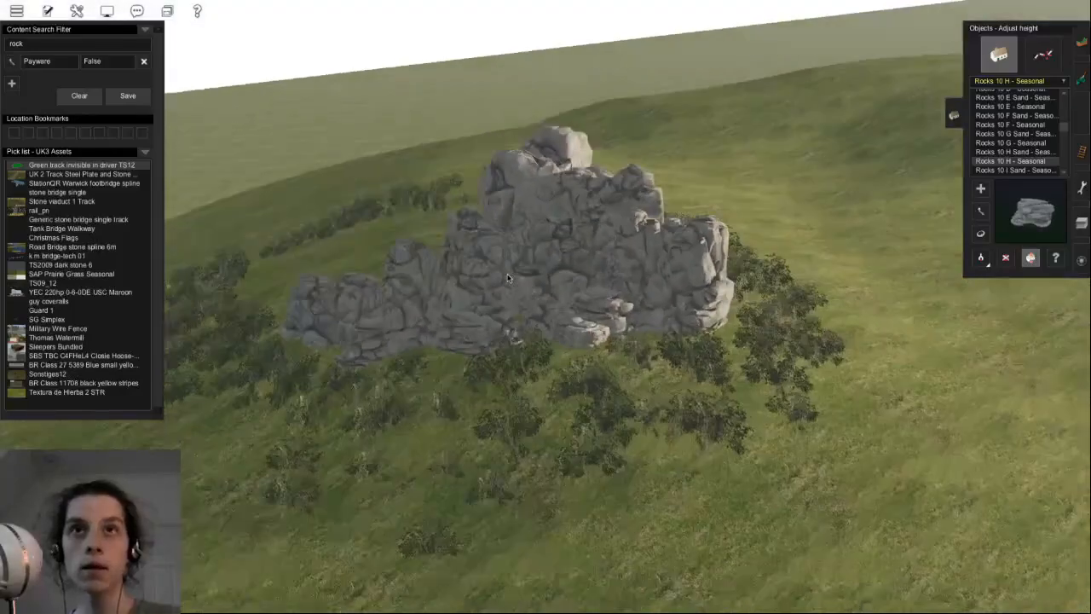
- Pick up the Rocks 10 C - Seasonal type from the outcrop and place another one on the low end of the ridge
key("g")
left_click(590, 378)
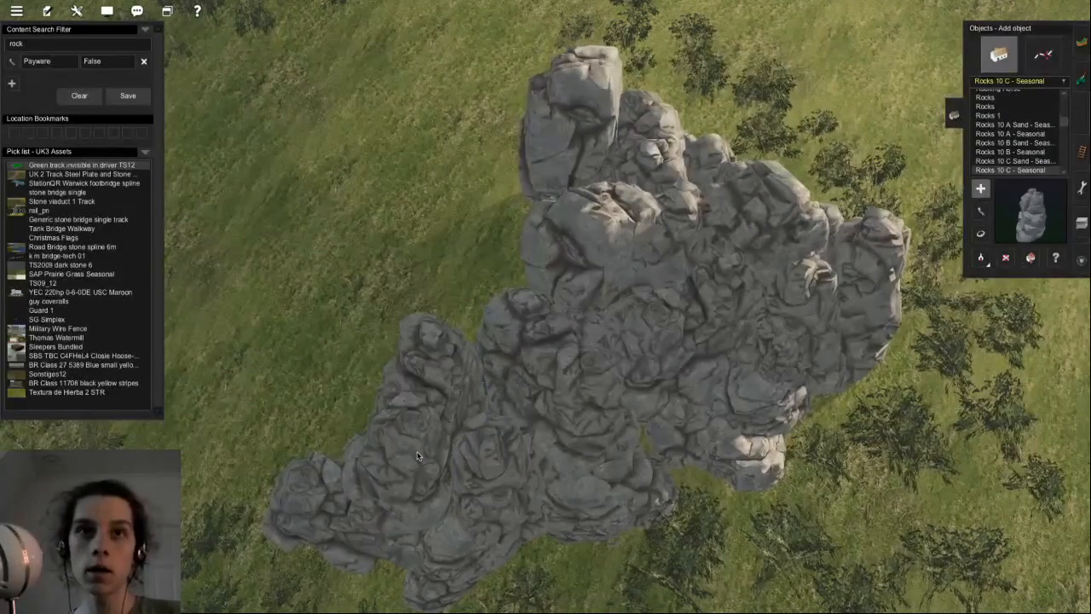
left_click_drag(430, 420, 436, 414)
- Place another Rocks 10 C - Seasonal rock behind the outcrop and rotate it to cover the tall rock's back face
key("a")
left_click(504, 233)
key("r")
left_click_drag(504, 233, 549, 206)
key("Left")
key("Down")
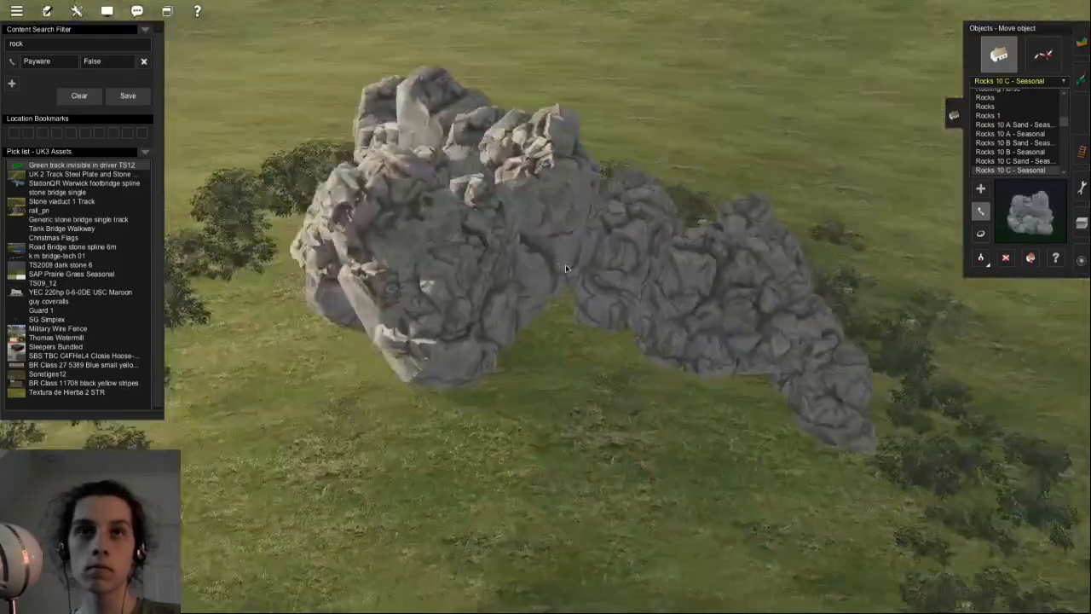
key("Up")
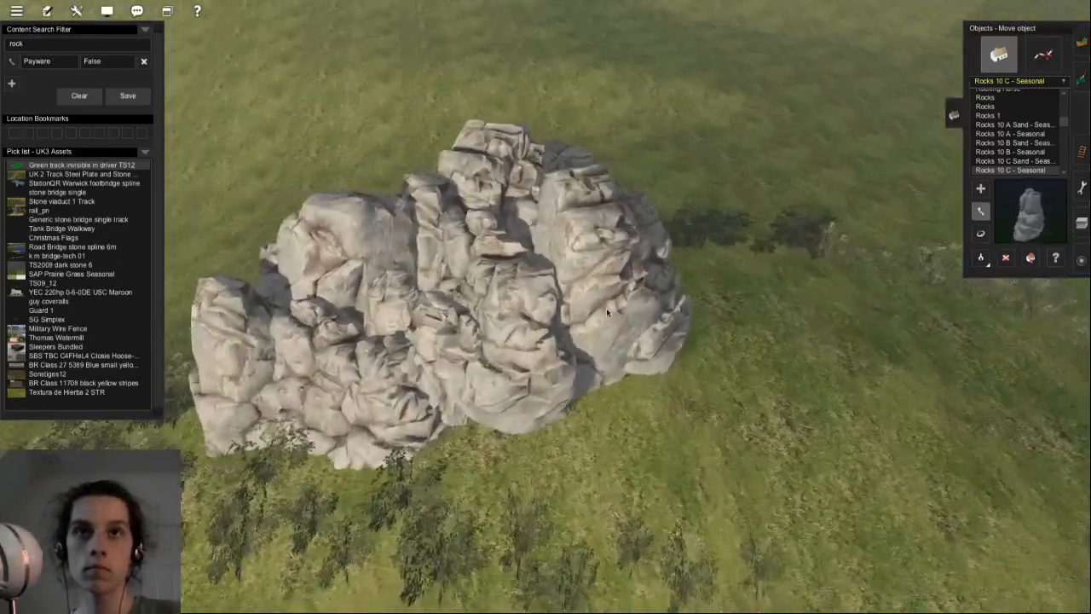
- Pick up the Rocks 10 A - Seasonal type, place one apart from the outcrop's end and adjust its height
key("g")
left_click(608, 309)
left_click(693, 412)
key("m")
left_click_drag(692, 413, 746, 395)
key("h")
key("Left")
key("Down")
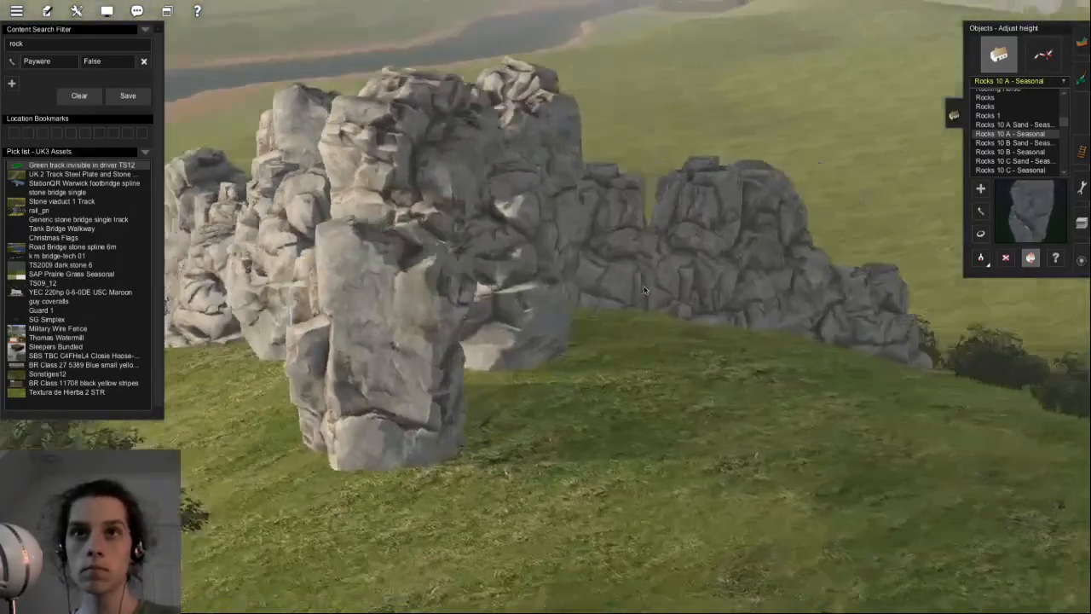
key("Up")
- Move a Rocks 10 C - Seasonal rock against the outcrop's back wall and adjust its height
key("m")
left_click_drag(567, 318, 586, 297)
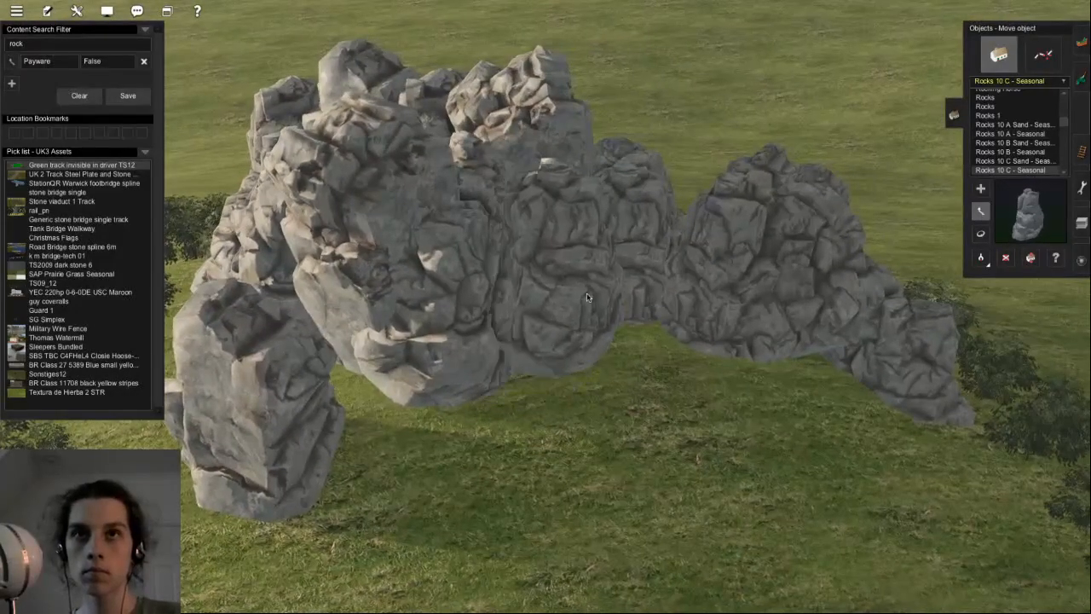
key("Right")
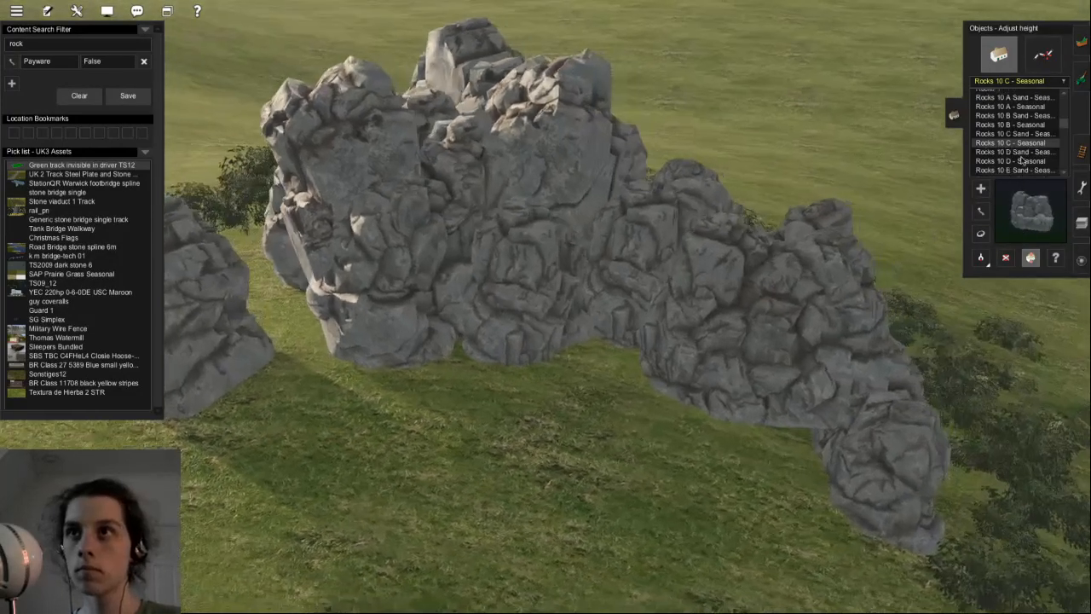
key("Left")
- Add a Rocks 10 E - Seasonal rock and move it into line with the rocks along the outcrop's back wall
scroll(1008, 153, "down", 2)
left_click(1007, 153)
left_click(654, 382)
key("Right")
key("m")
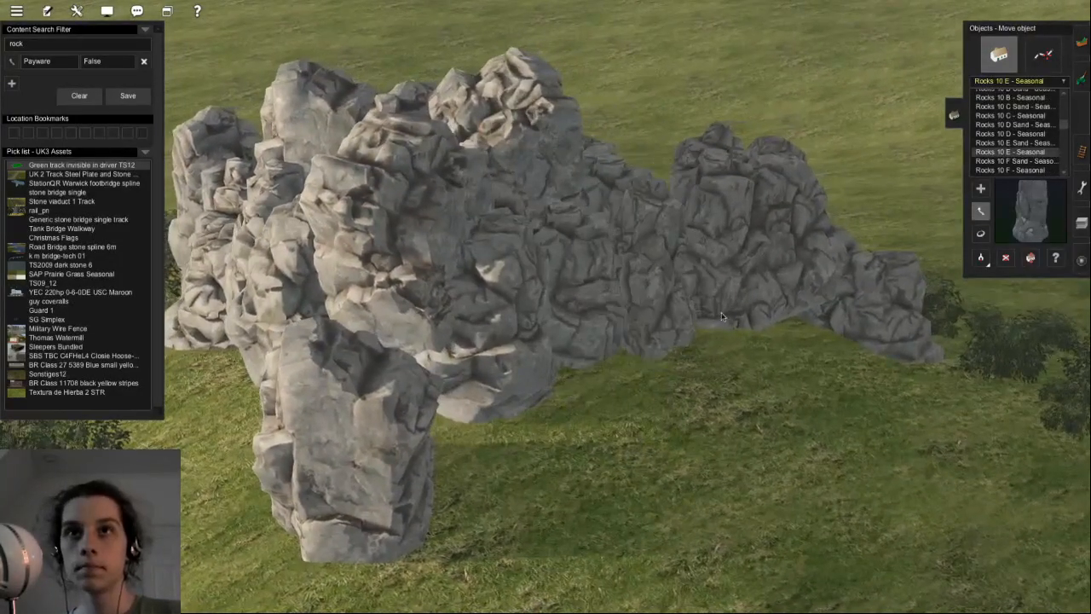
- Fill the gap between the outcrop and the separate tall rock with more Rocks 10 E - Seasonal rocks
key("Left")
key("Up")
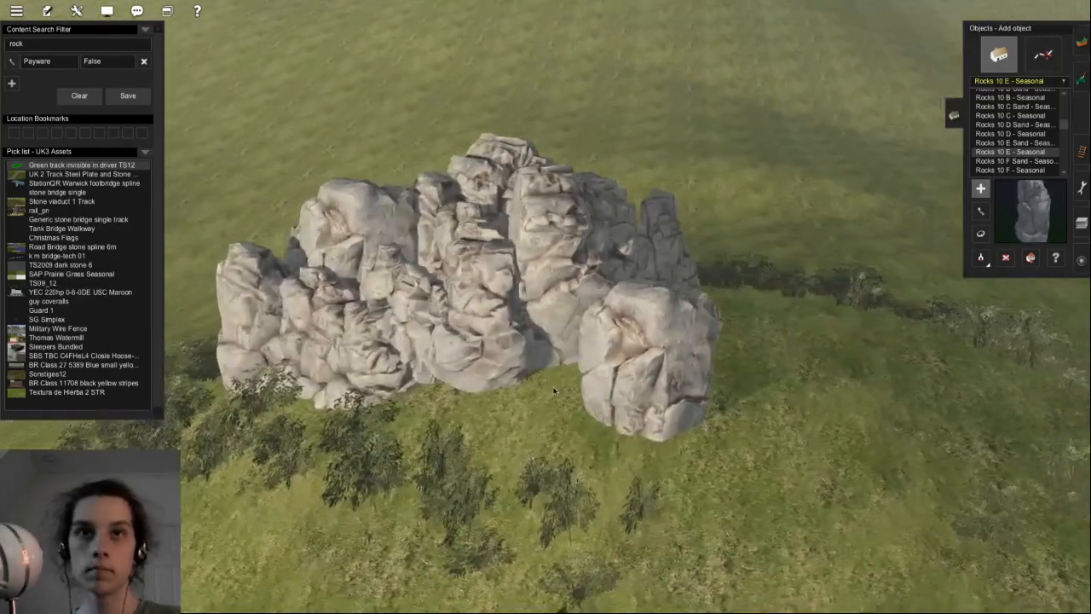
key("Left")
scroll(559, 341, "up", 5)
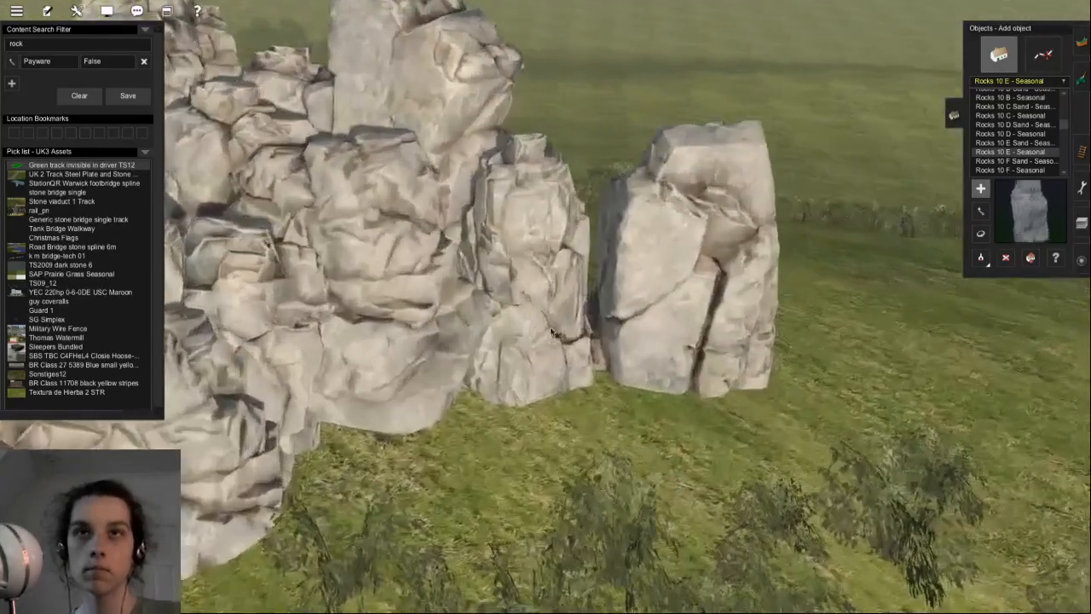
scroll(584, 317, "down", 2)
key("Left")
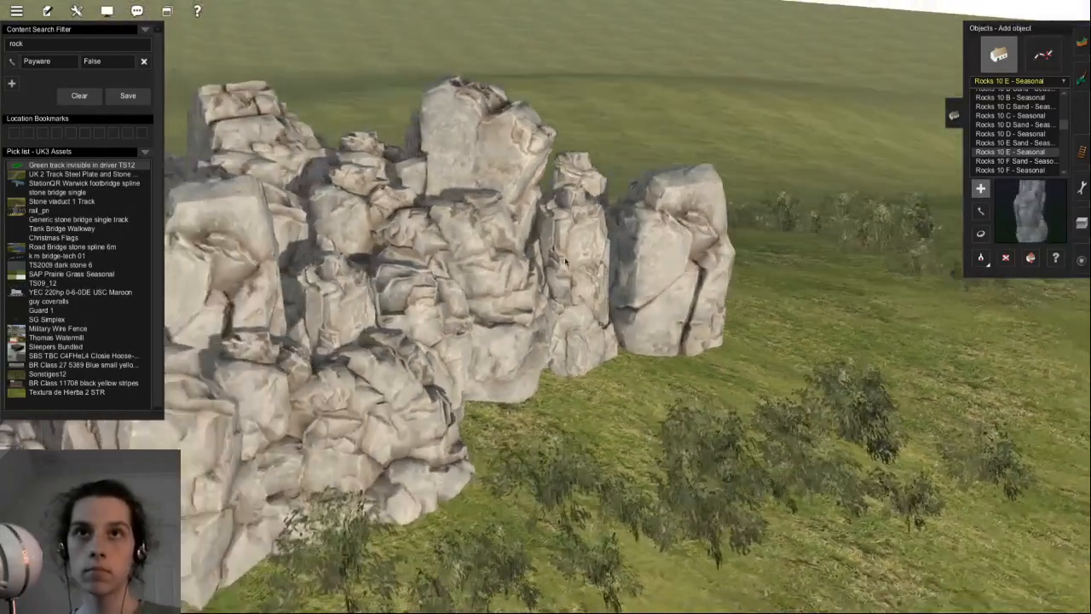
key("Right")
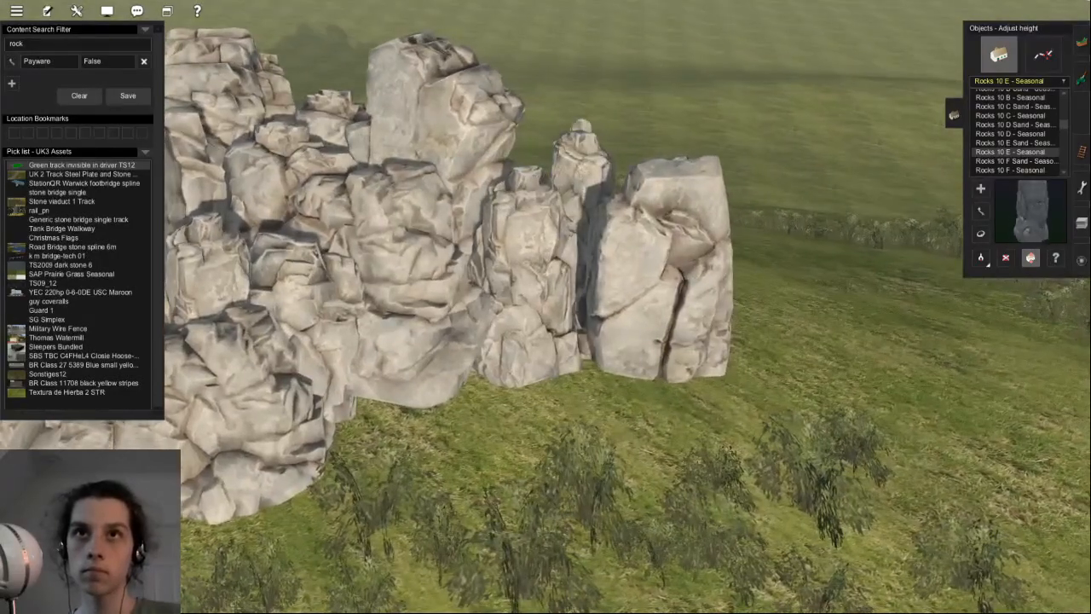
right_click(297, 436)
- Place a Rocks 10 F - Seasonal rock near the separate tall rock and lower its height to about -5.00 m
left_click(1027, 170)
left_click(670, 311)
scroll(671, 313, "down", 3)
key("Right")
key("h")
mouse_move(642, 278)
left_mouse_down()
mouse_move(634, 313)
mouse_move(643, 231)
mouse_move(638, 260)
left_mouse_up()
key("m")
scroll(638, 260, "down", 3)
key("Right")
key("Down")
key("Right")
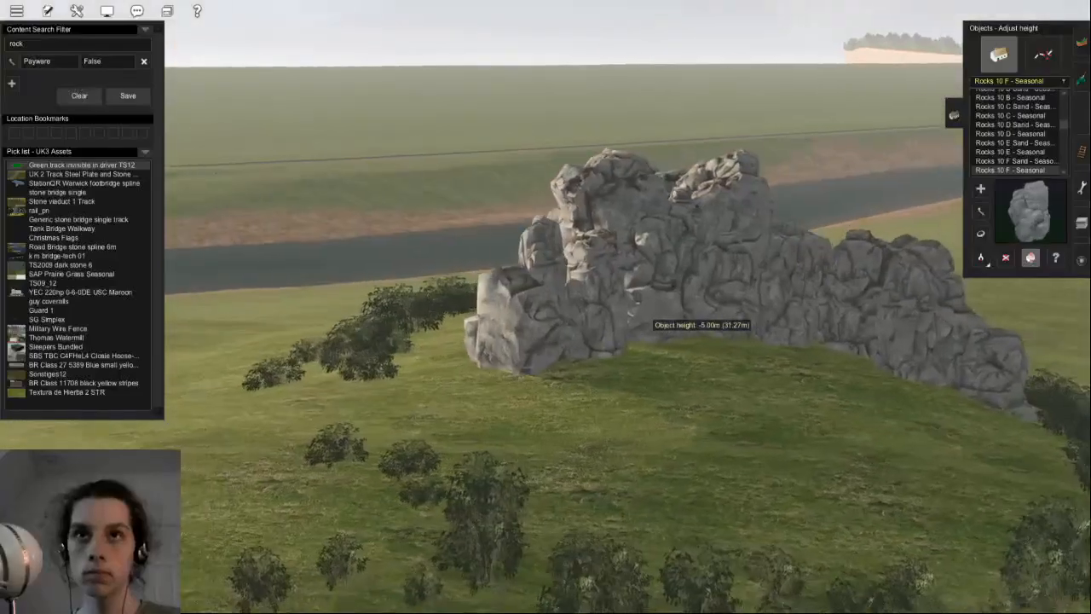
- Adjust the heights of the Rocks 10 F - Seasonal rocks at the outcrop's end to about -3.00 m and -2.00 m
key("Right")
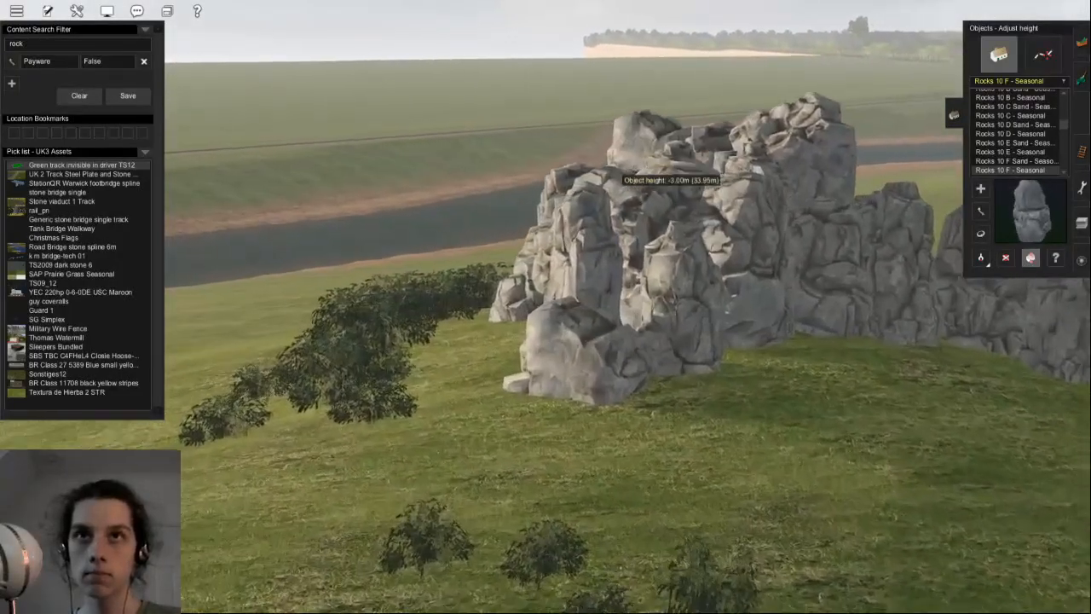
key("Right")
key("Right")
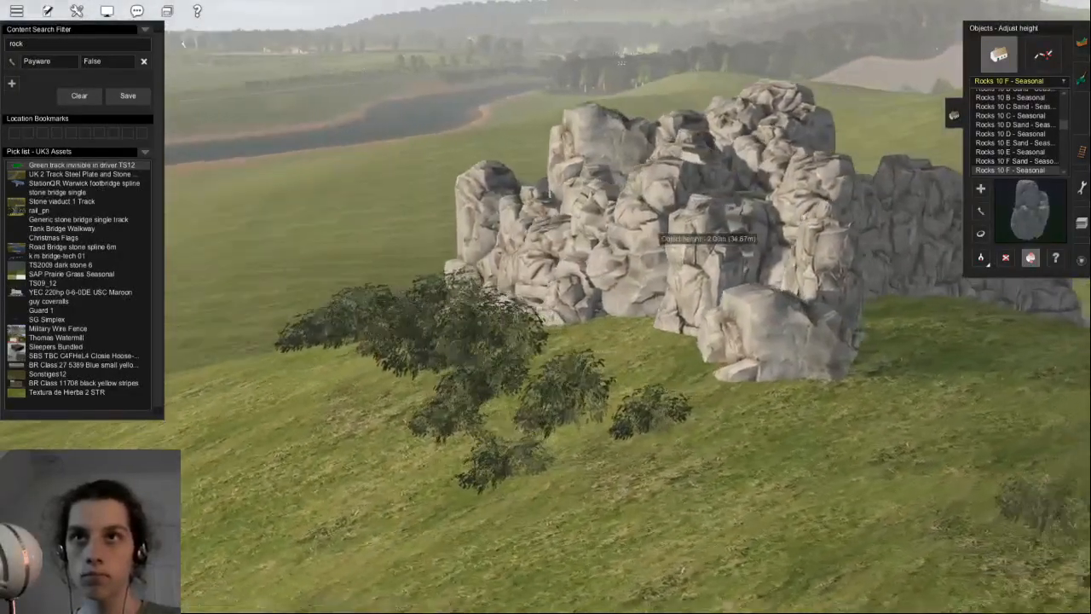
key("Right")
key("Up")
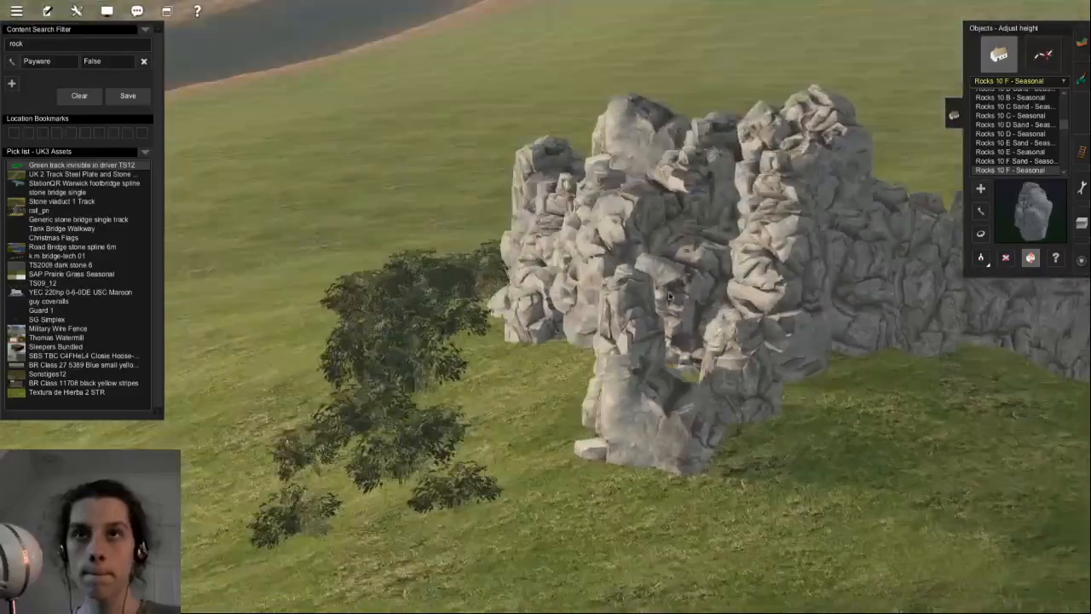
key("Down")
key("Up")
- Add a Rocks 10 H - Seasonal rock at the foot of the outcrop, rotate it and move it behind the large end rock
left_click_drag(1063, 119, 1063, 127)
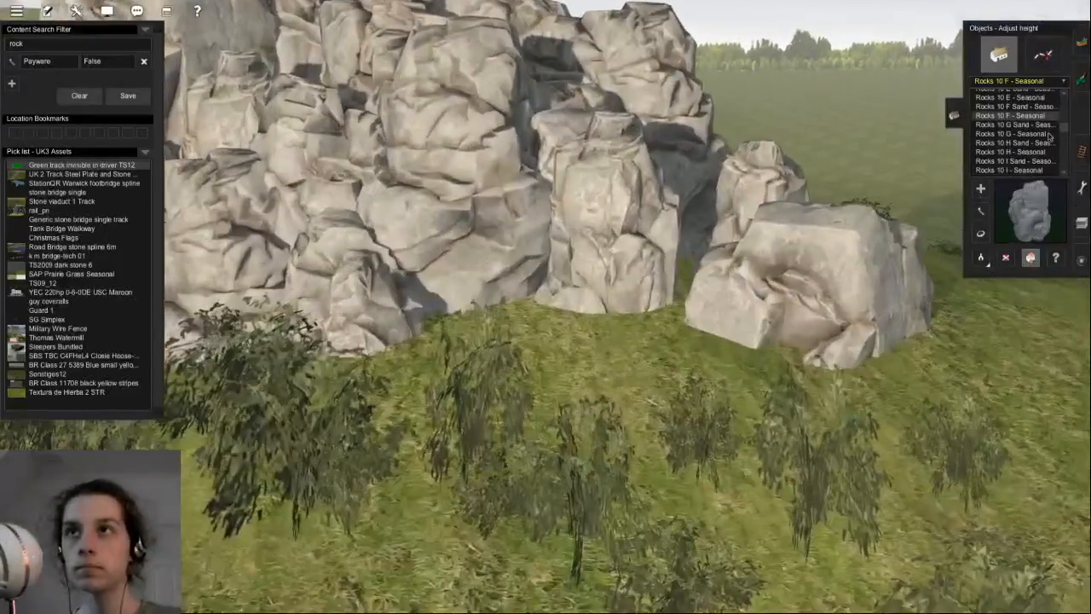
left_click(1022, 153)
left_click(503, 371)
key("Right")
key("r")
left_click_drag(502, 372, 778, 261)
key("m")
key("Up")
key("Down")
key("Right")
key("Left")
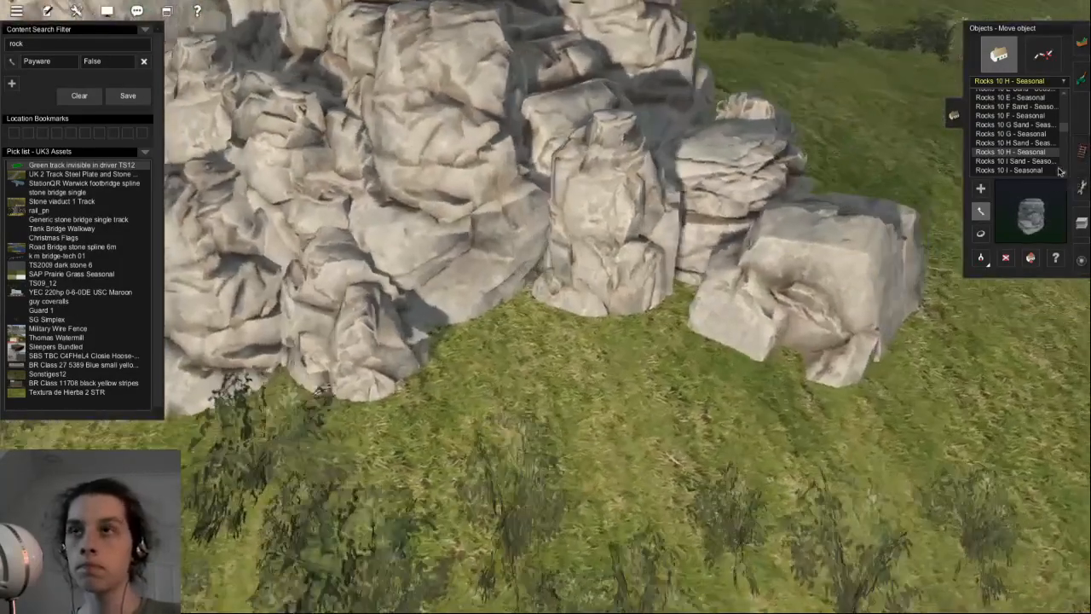
- Place several Rocks 10 I - Seasonal rocks in a row along the outcrop's foot, filling the gaps up to the large end rock
left_click(1010, 169)
key("Up")
left_click(503, 343)
left_click_drag(527, 316, 445, 361)
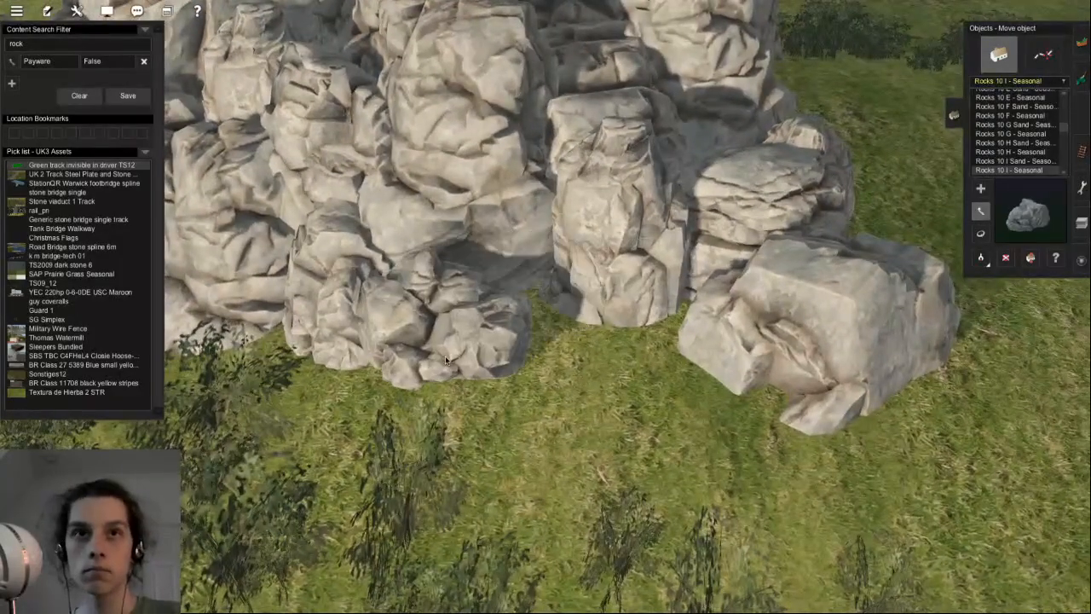
left_click(730, 403)
left_click(564, 373)
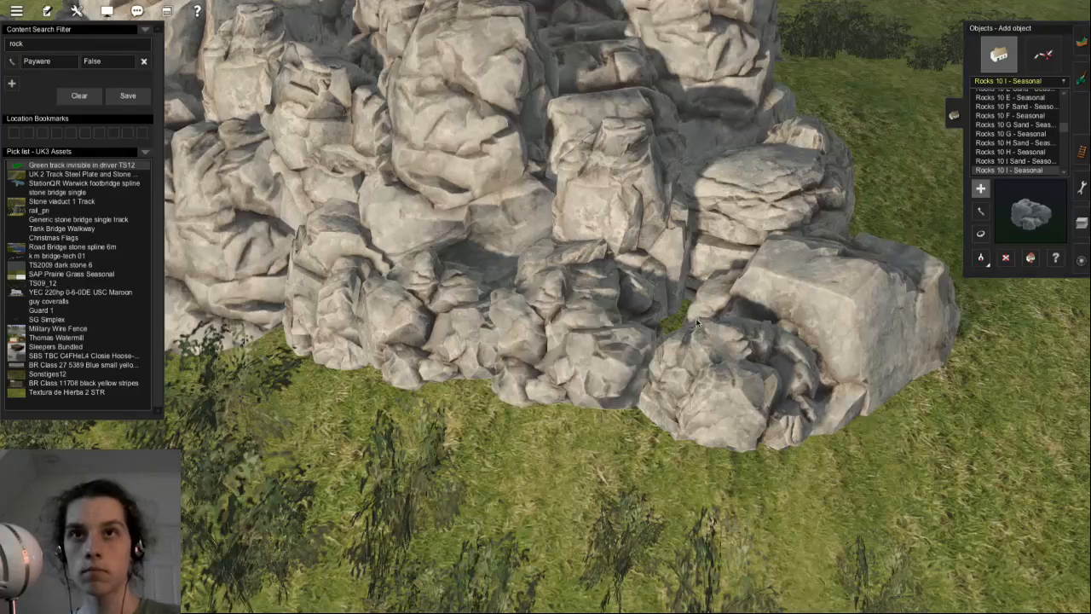
scroll(689, 326, "down", 3)
key("Left")
key("m")
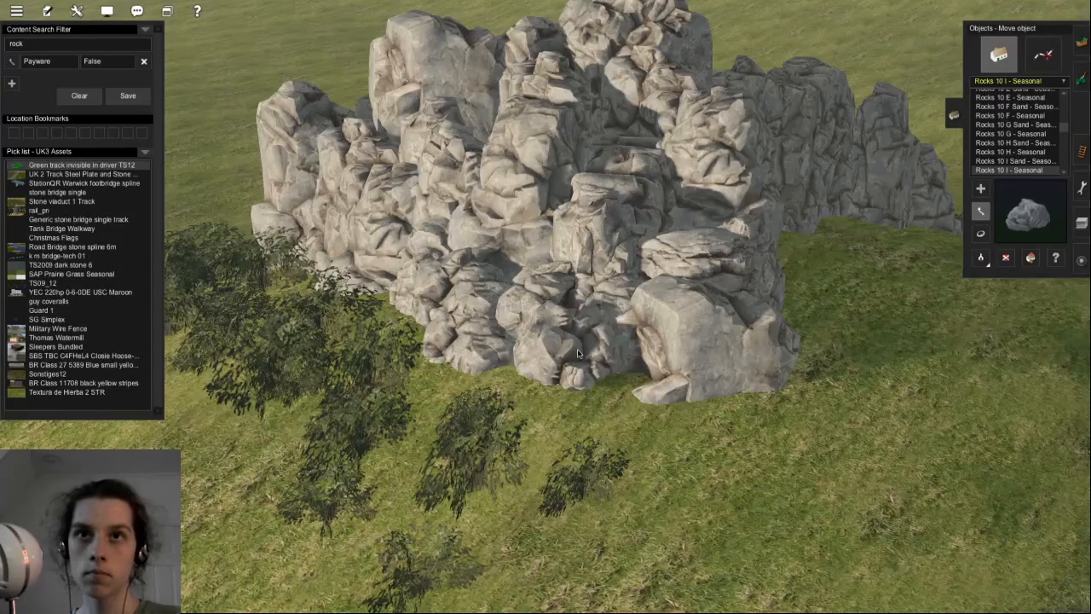
- Add a Rocks 10 A - Seasonal rock, lower it to about -5.00 m and move it against the outcrop's back wall
key("g")
left_click(716, 342)
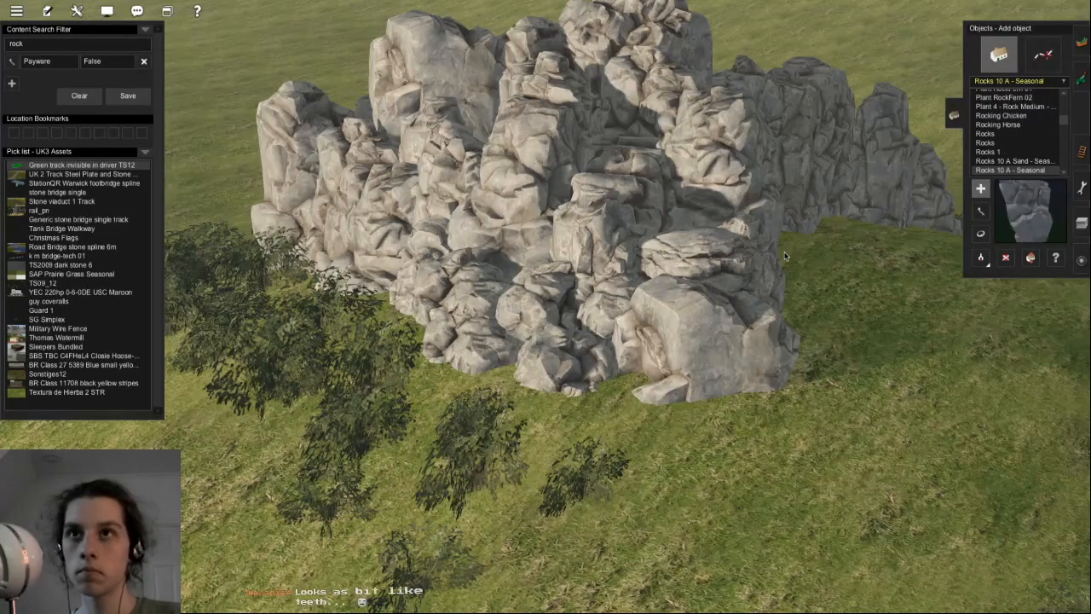
left_click_drag(776, 230, 775, 279)
key("Right")
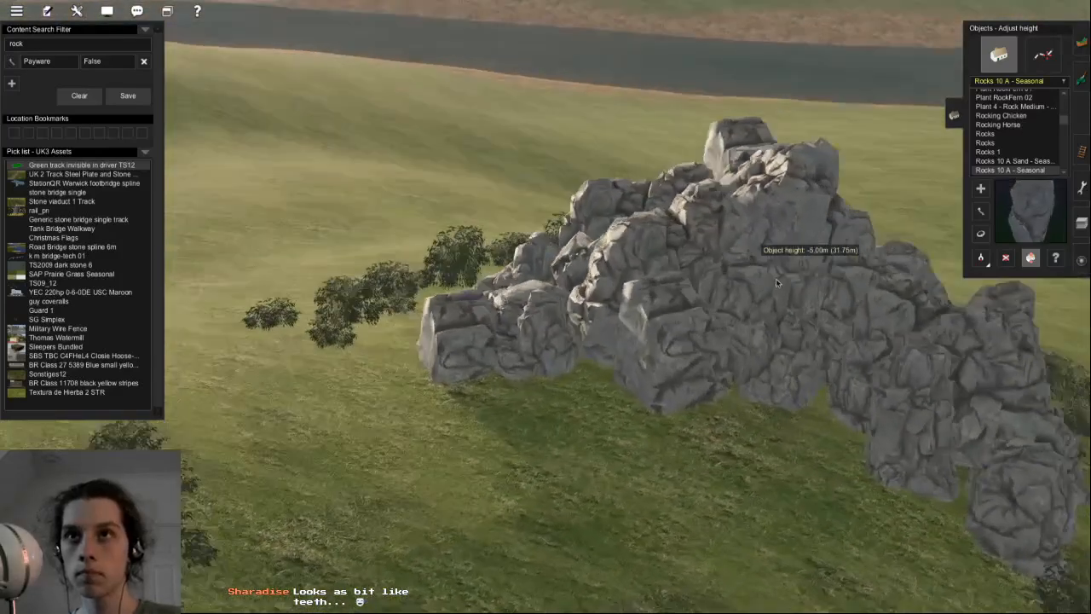
key("m")
left_click_drag(777, 283, 782, 344)
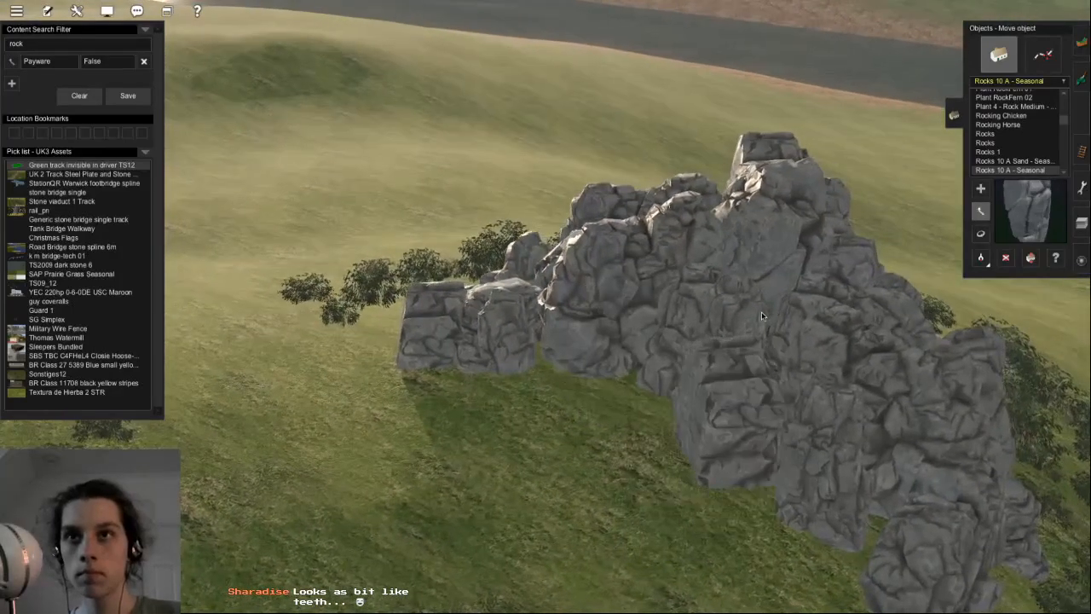
- Lower a Rocks 10 A - Seasonal rock to -6.00 m at the back wall and move another, rotated to about 118.5, against the outcrop's end
left_click(617, 378)
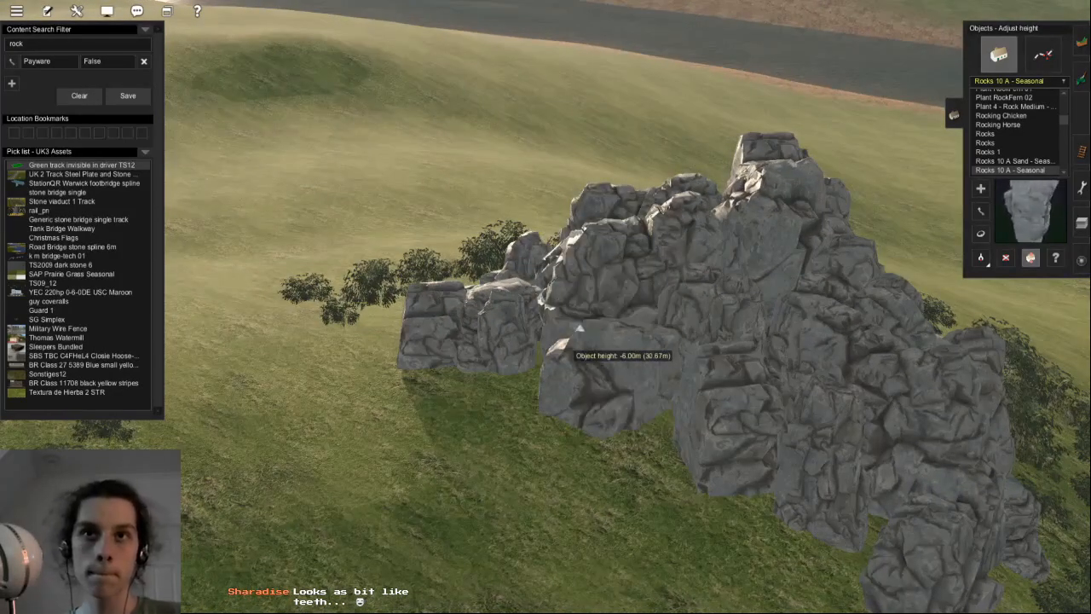
key("Right")
left_click_drag(617, 375, 761, 283)
key("m")
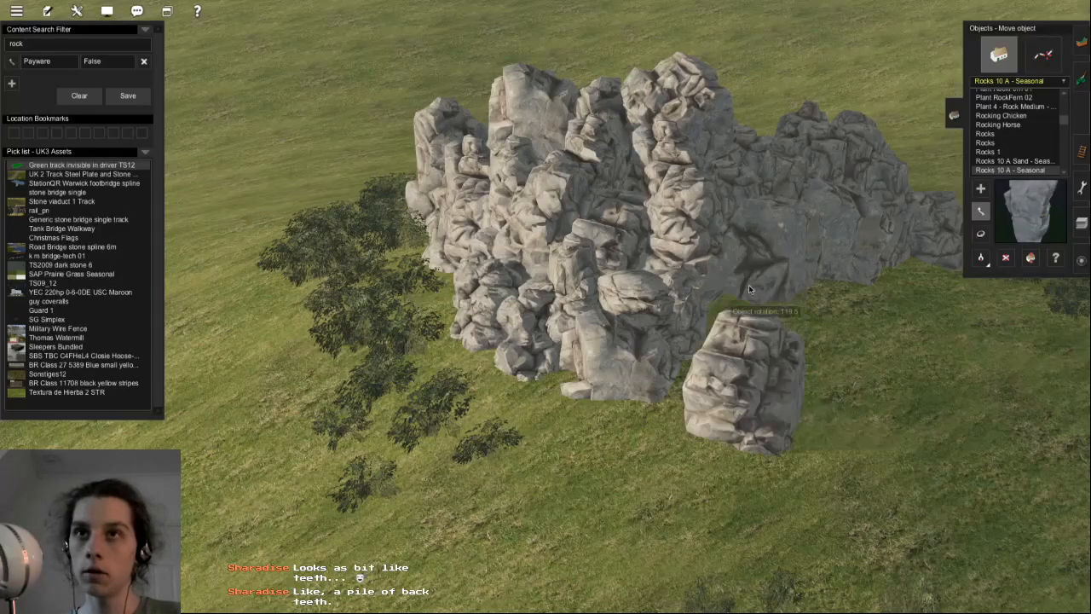
left_click_drag(759, 207, 758, 183)
- Add one more Rocks 10 A - Seasonal rock and move it in beside the large rock at the outcrop's end
key("a")
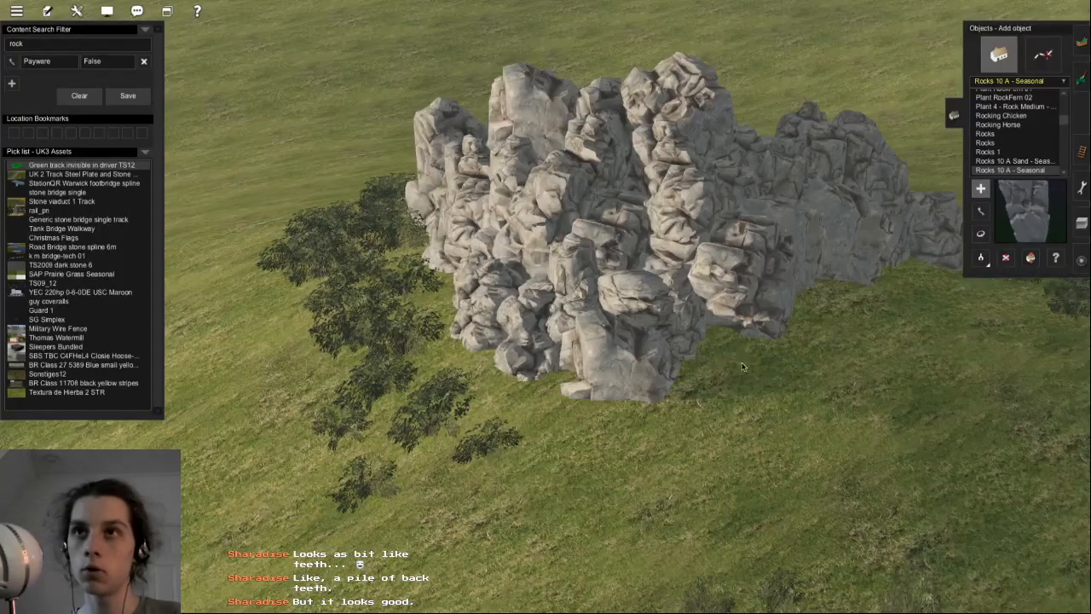
left_click_drag(752, 341, 748, 380)
key("m")
left_click_drag(754, 266, 728, 239)
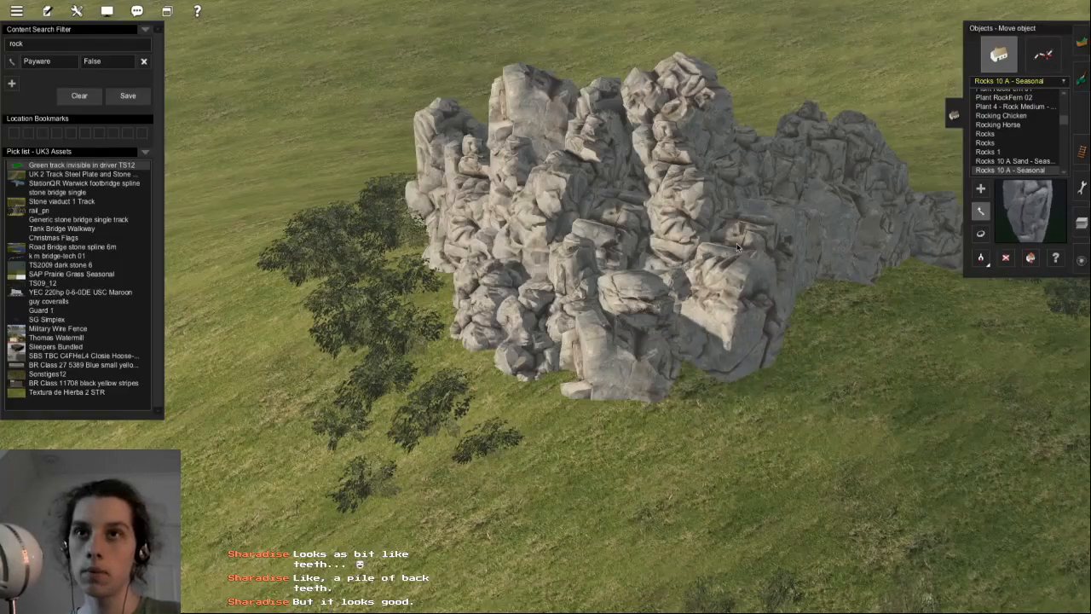
right_click_drag(726, 256, 965, 216)
key("Page_Down")
- Sample the JVC~(Sh1-setII) shrub spline planted beside the railway for reuse at the hilltop outcrop
left_click(1042, 55)
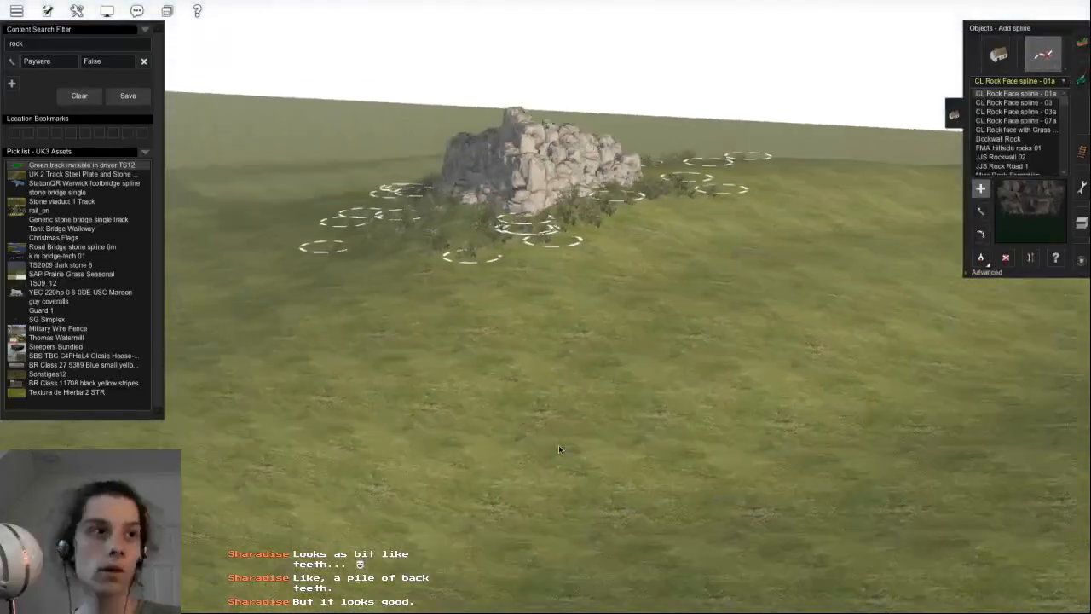
right_click_drag(559, 447, 560, 193)
key("g")
left_click(561, 193)
key("Up")
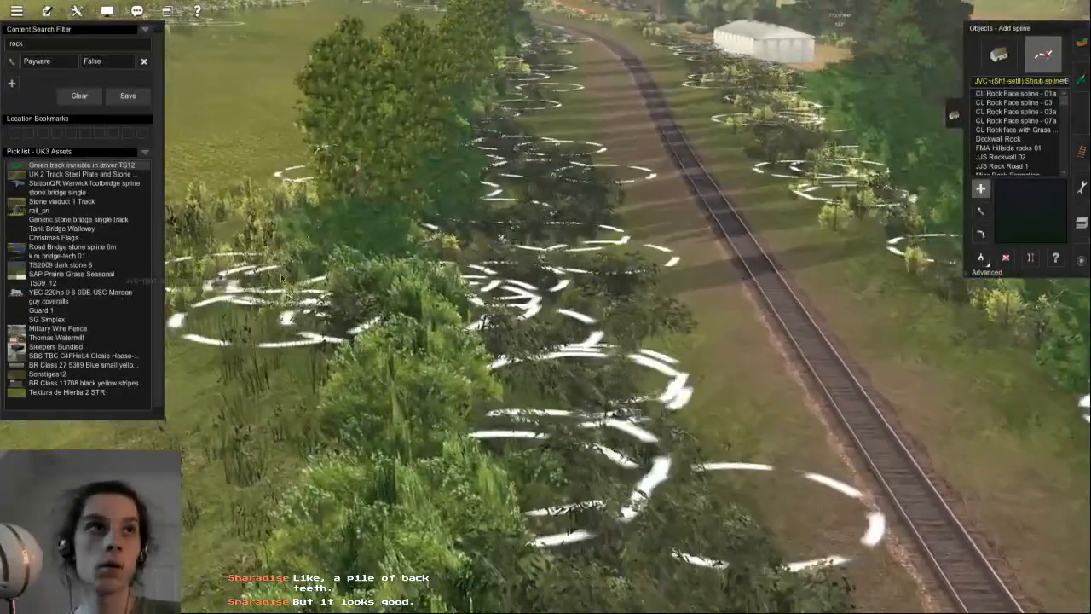
right_click(281, 277)
key("g")
scroll(540, 310, "down", 6)
right_click_drag(843, 475, 752, 259)
key("a")
right_click(785, 127)
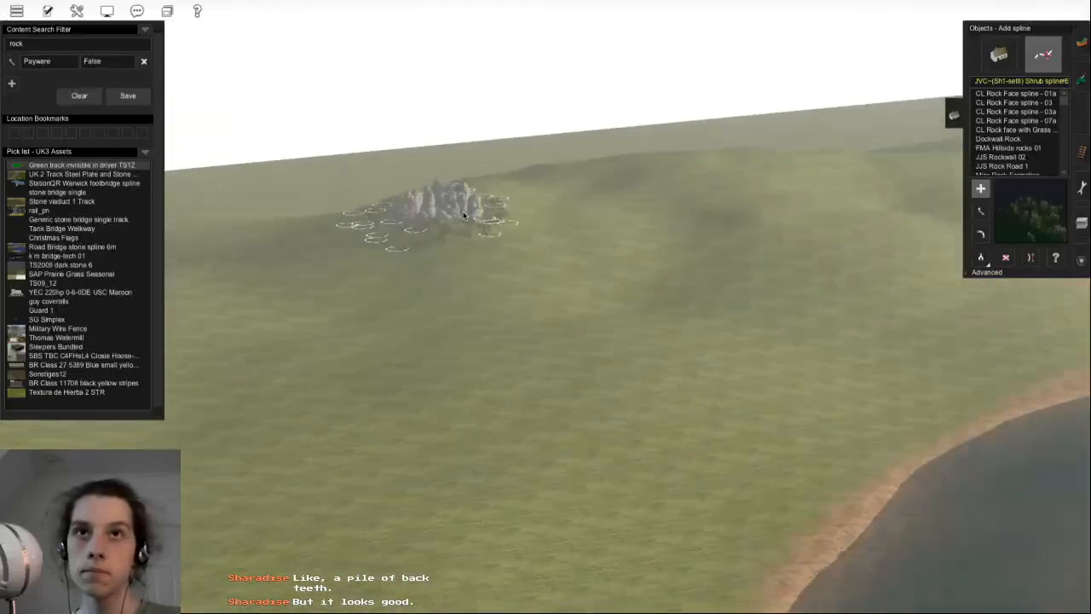
- Plant JVC~(Sh1-setII) shrub splines among the existing bushes along the foot of the outcrop
right_click_drag(499, 363, 603, 315)
scroll(604, 316, "up", 4)
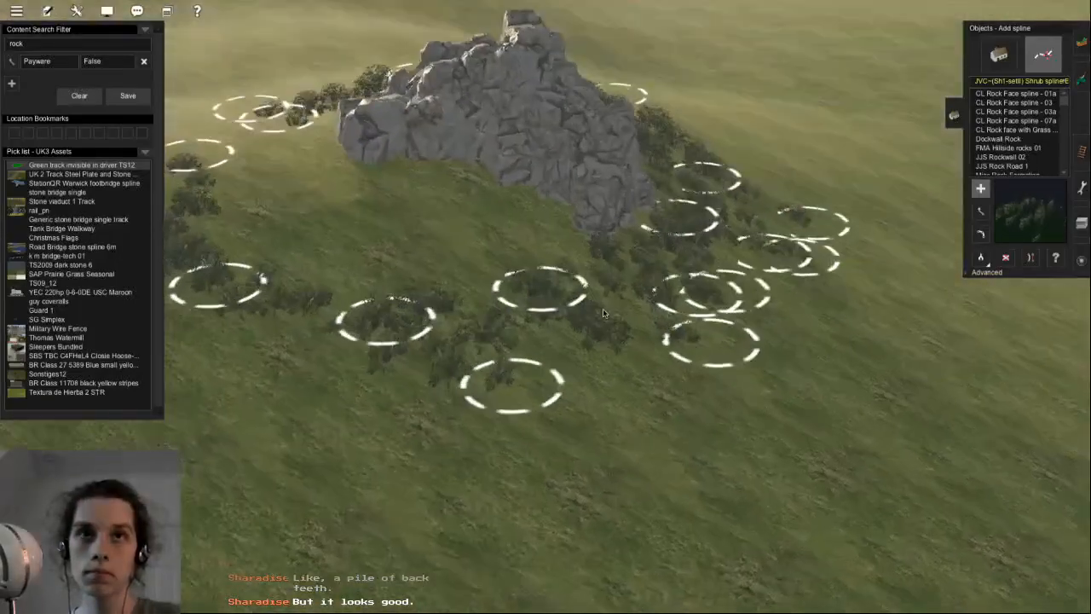
right_click(701, 278)
right_click(594, 236)
right_click_drag(594, 236, 468, 328)
right_click(648, 153)
right_click_drag(573, 264, 414, 314)
right_click(733, 151)
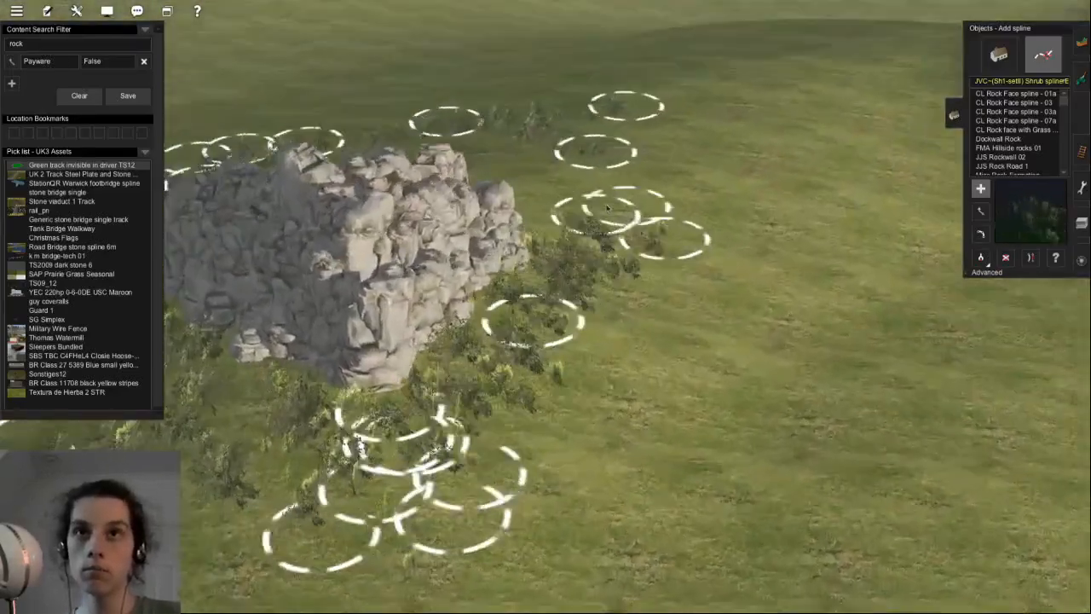
right_click(521, 223)
- Extend the shrub splines around the remaining sides of the outcrop and inspect the planting from down the slope
right_click_drag(618, 286, 526, 342)
left_click_drag(526, 342, 626, 193)
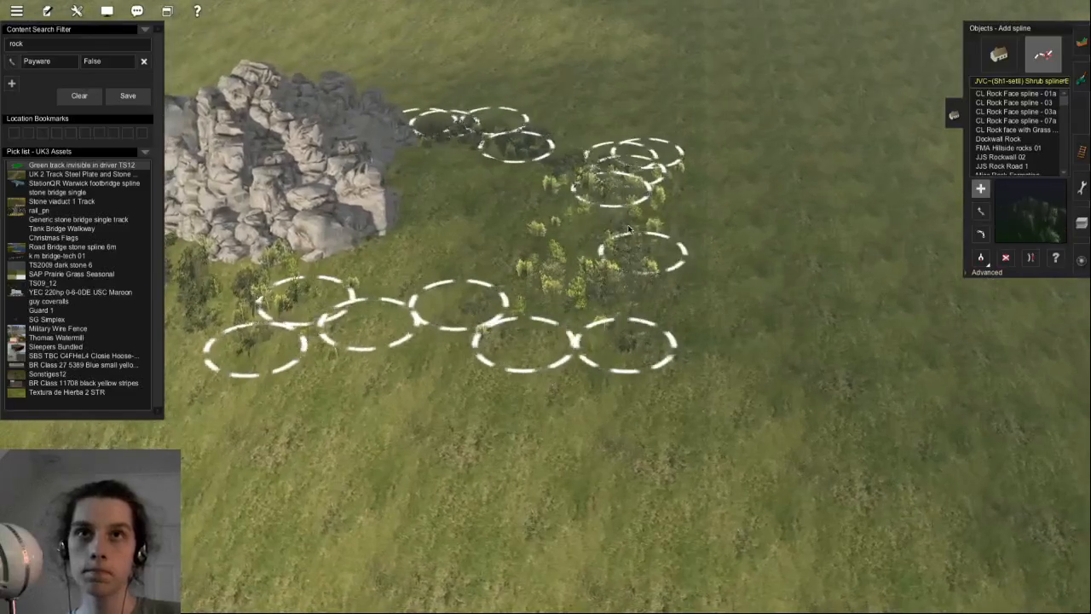
right_click(467, 154)
right_click(286, 363)
right_click_drag(367, 351, 313, 206)
scroll(513, 320, "up", 3)
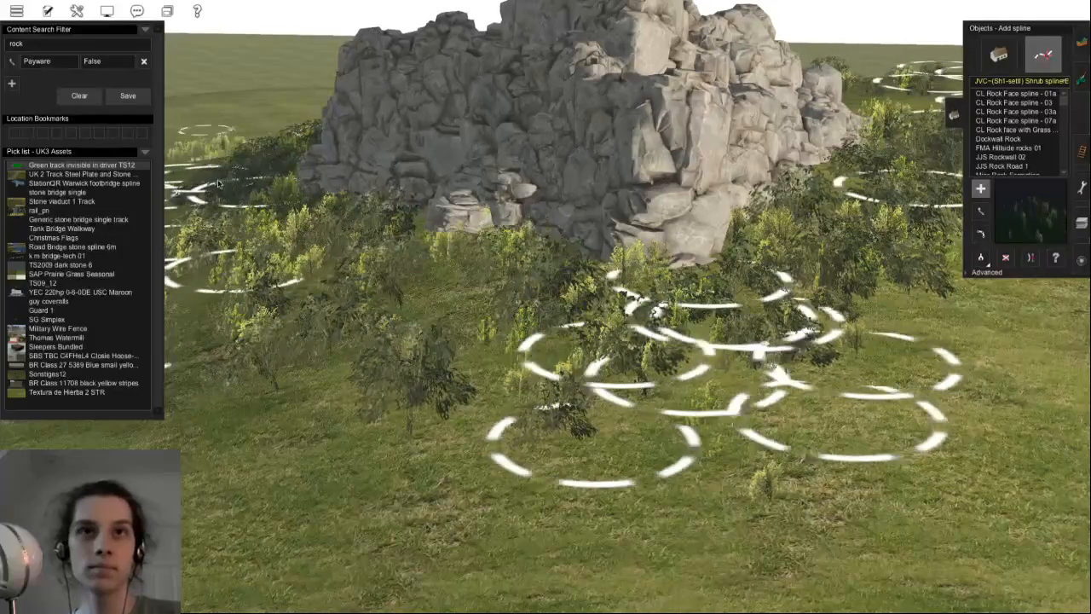
right_click_drag(438, 336, 546, 330)
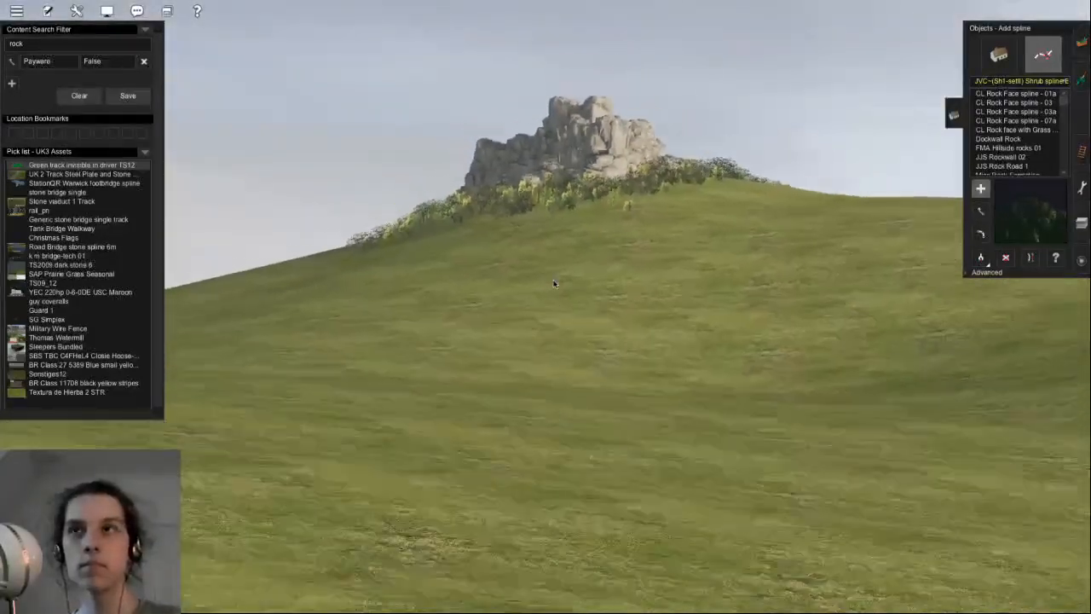
right_click(555, 282)
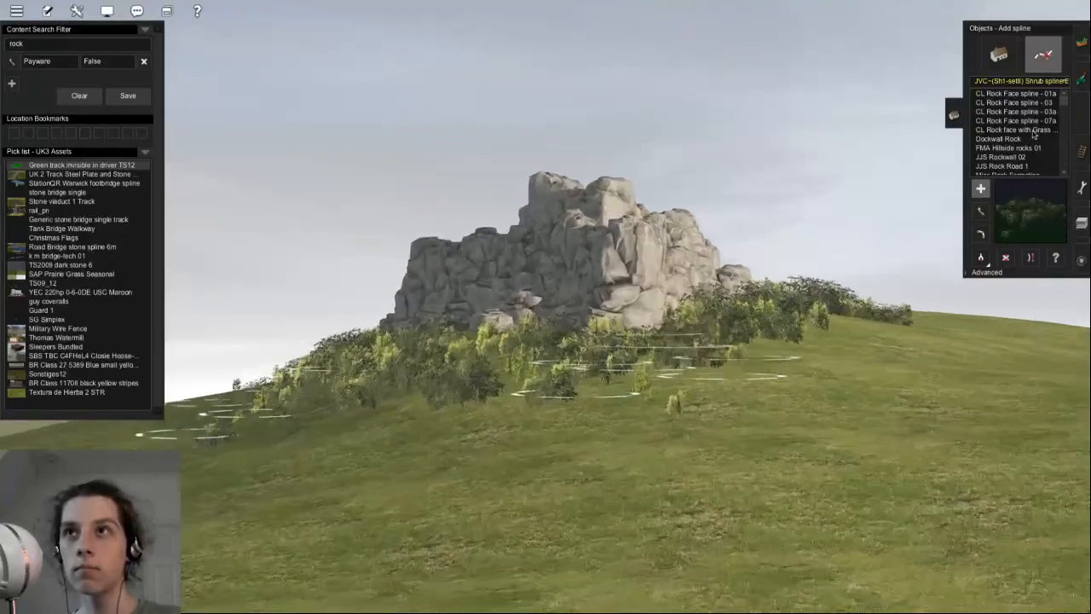
- Try an FMA Hillside rocks 01 spline beside and behind the outcrop, and undo it
left_click(1041, 147)
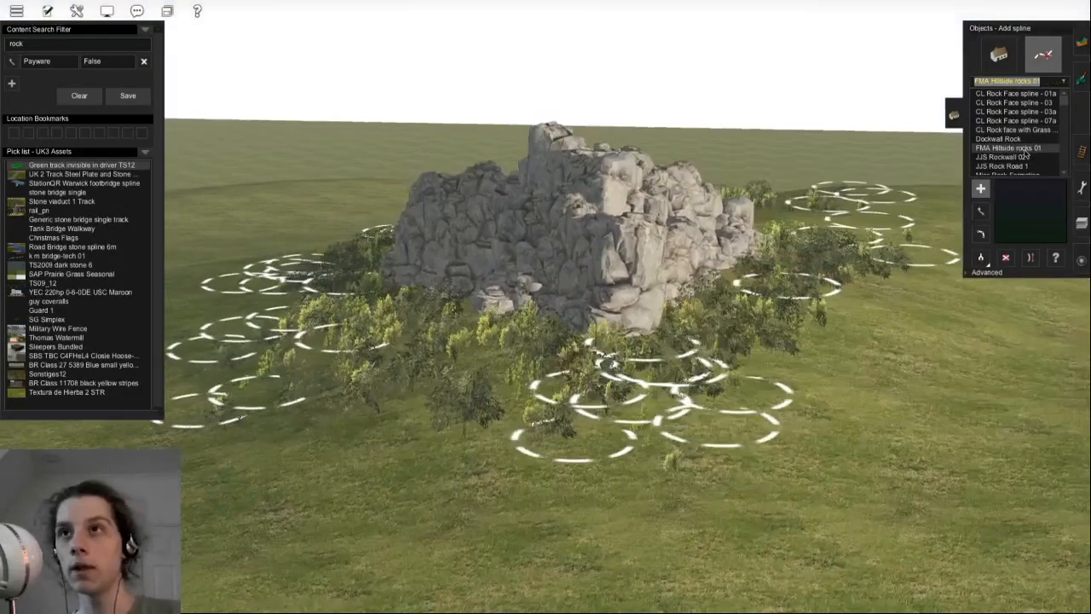
right_click(761, 383)
left_click_drag(456, 488, 781, 309)
scroll(852, 316, "down", 5)
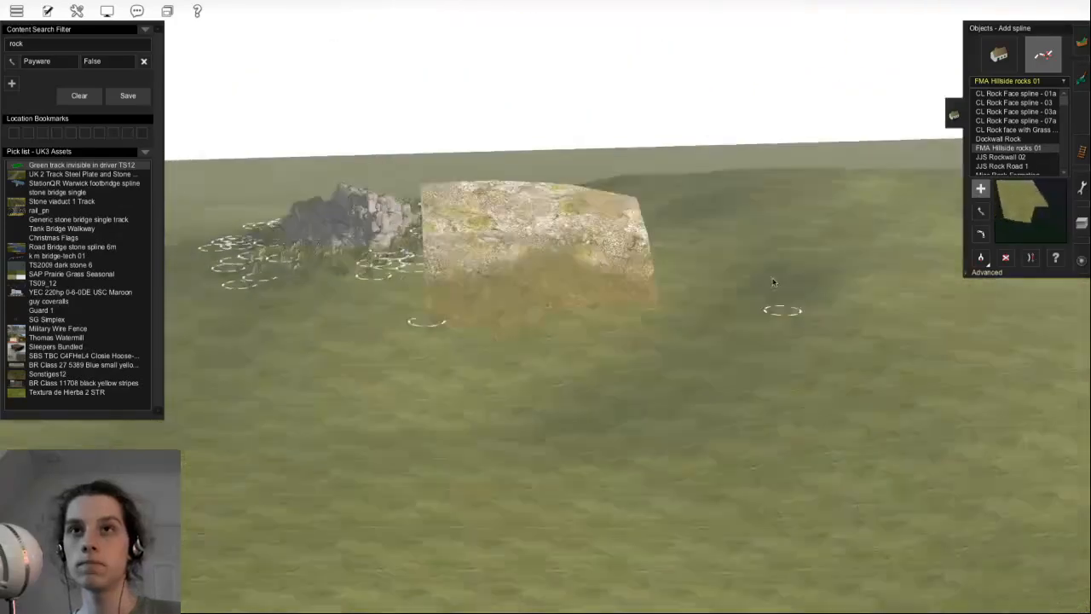
key("ctrl+z")
right_click(387, 267)
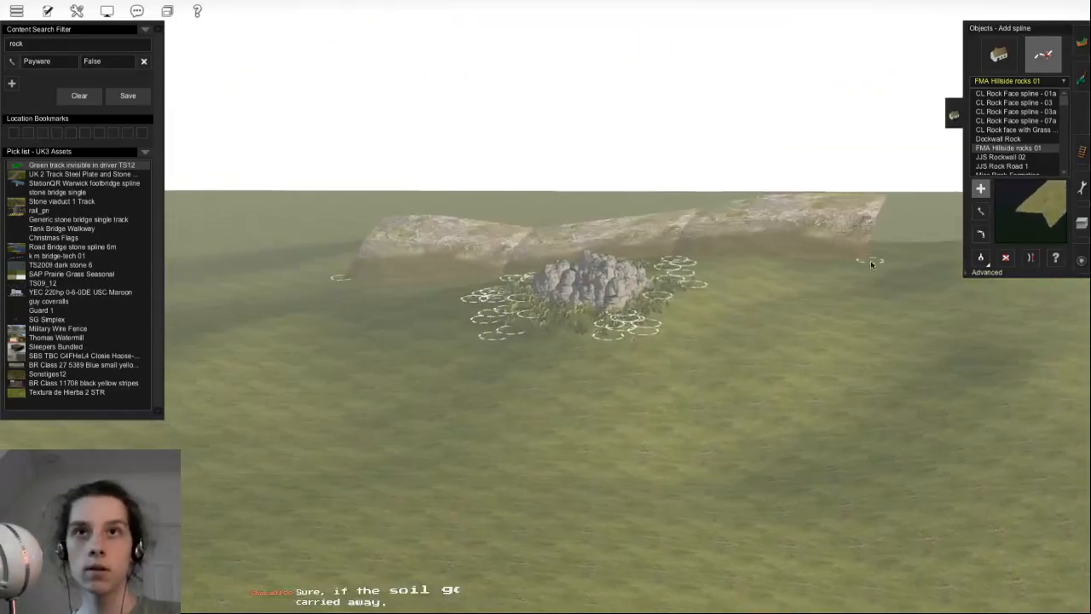
right_click_drag(617, 382, 537, 300)
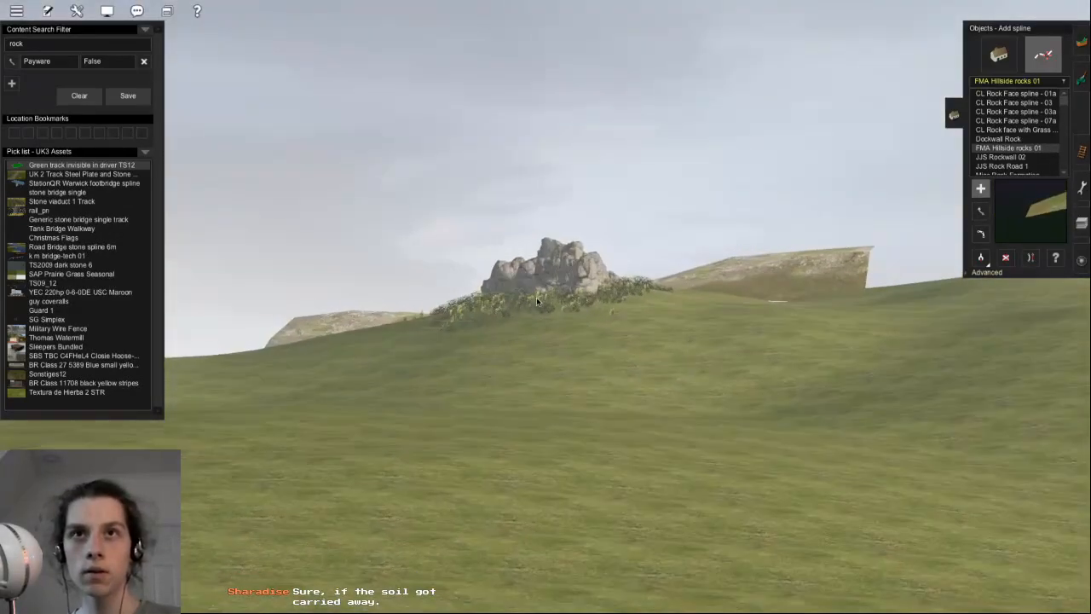
scroll(622, 358, "down", 4)
right_click_drag(587, 420, 414, 423)
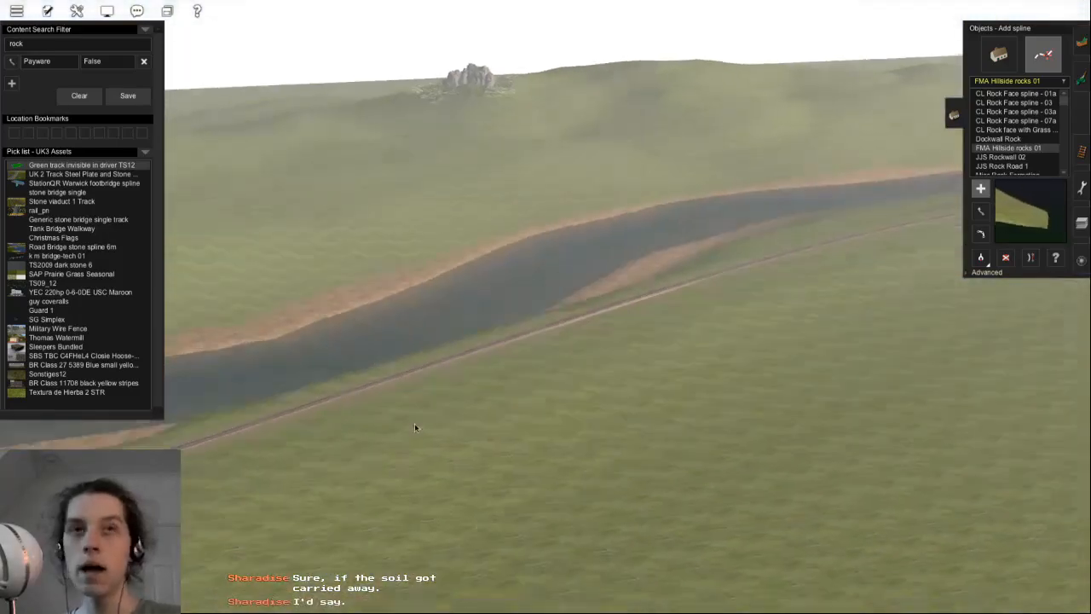
- Sample the JVC-Grass sedge spline from the existing scenery for planting around the outcrop
right_click_drag(430, 318, 720, 328)
scroll(554, 310, "up", 4)
scroll(623, 292, "up", 3)
key("g")
right_click_drag(654, 173, 829, 312)
scroll(630, 324, "down", 3)
left_click(560, 300)
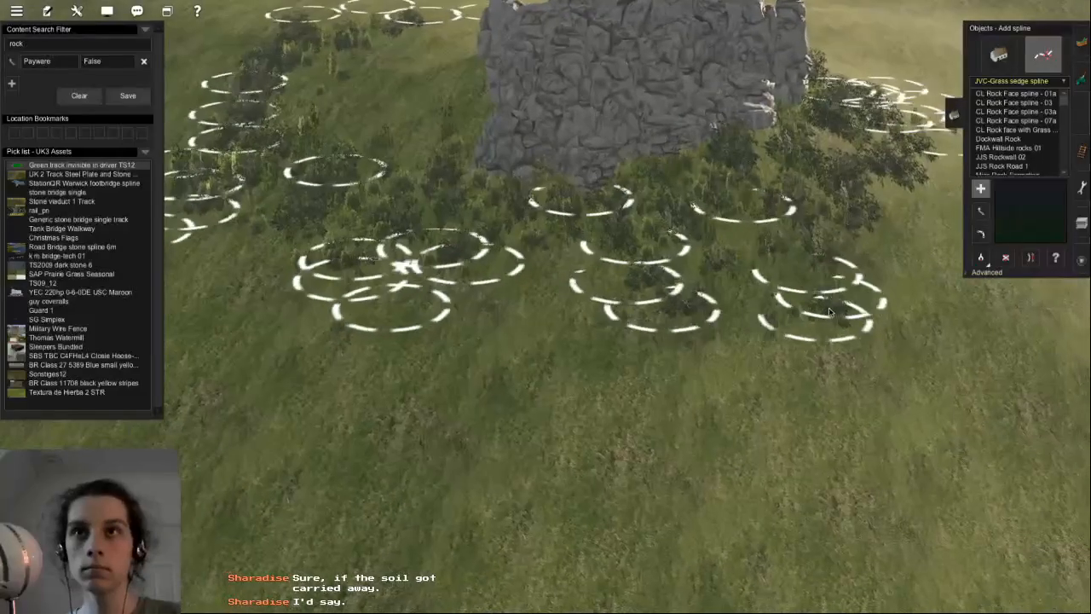
- Plant JVC-Grass sedge splines between the shrubs around the outcrop
right_click_drag(716, 240, 669, 264)
right_click_drag(457, 373, 649, 298)
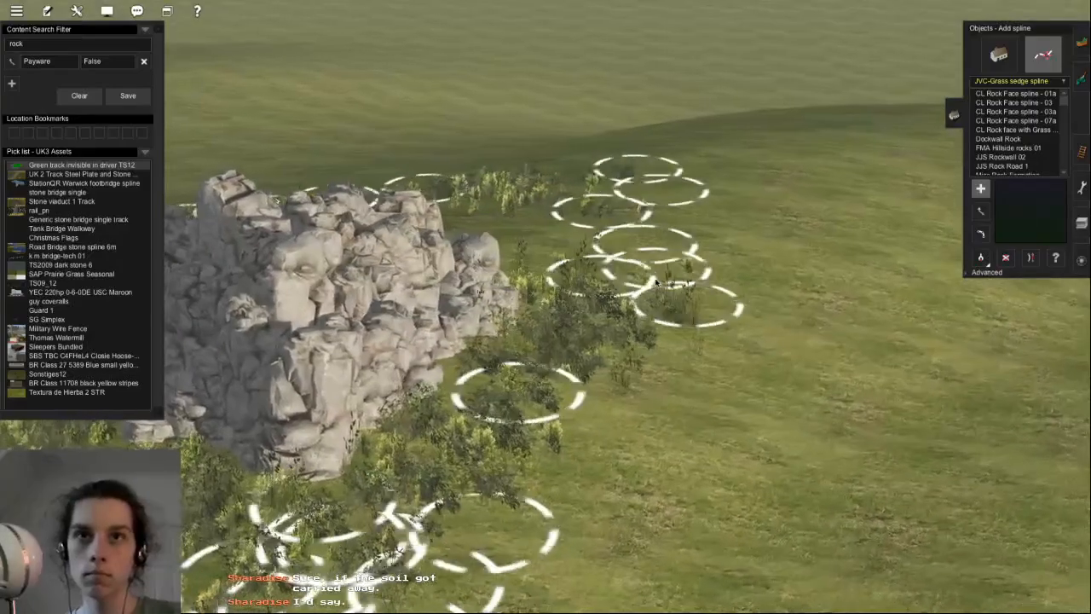
right_click_drag(544, 254, 603, 266)
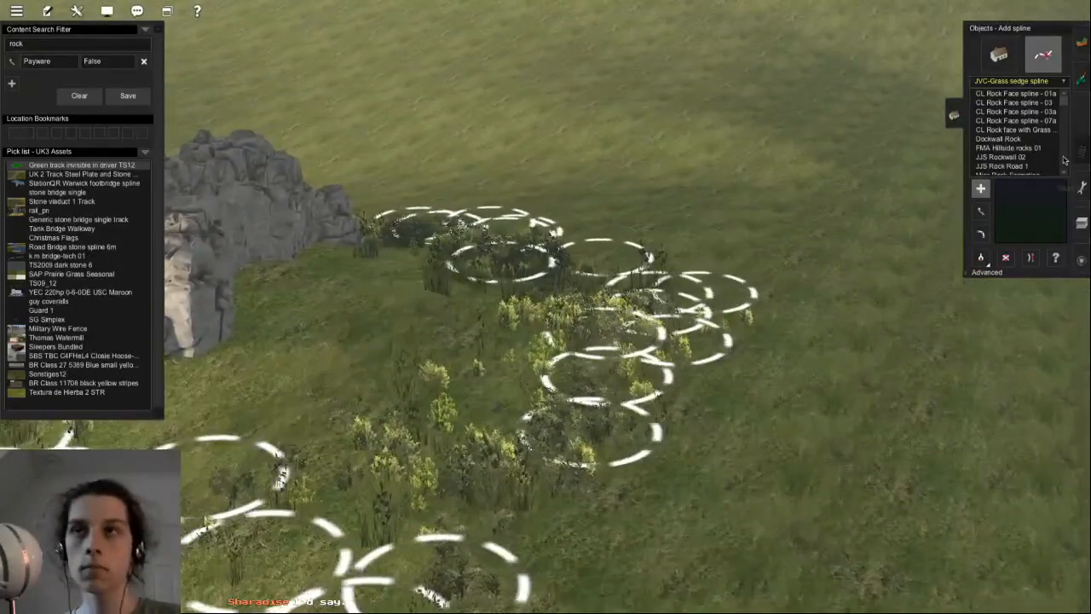
key("Left")
- Return to object placement and examine the planted outcrop from down the slope and from several sides up close
left_click(995, 61)
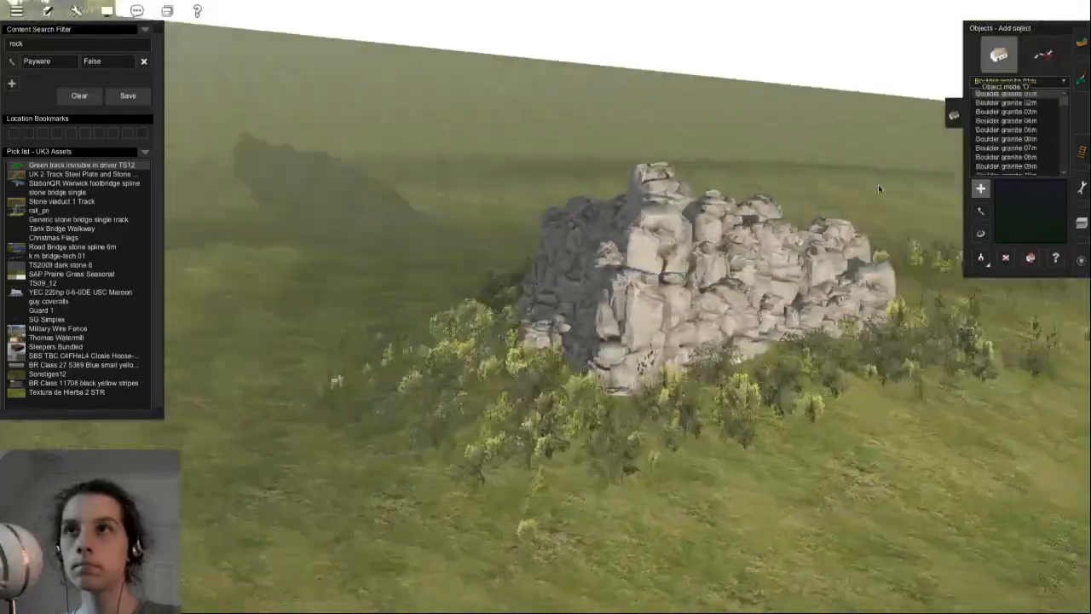
key("Left")
key("Down")
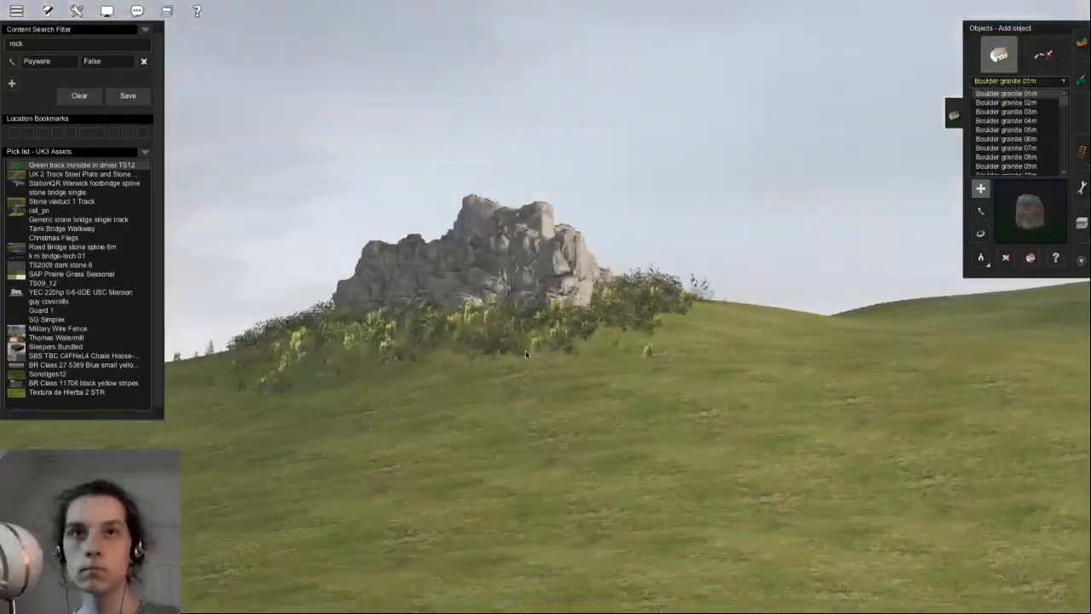
key("Up")
key("Left")
key("Up")
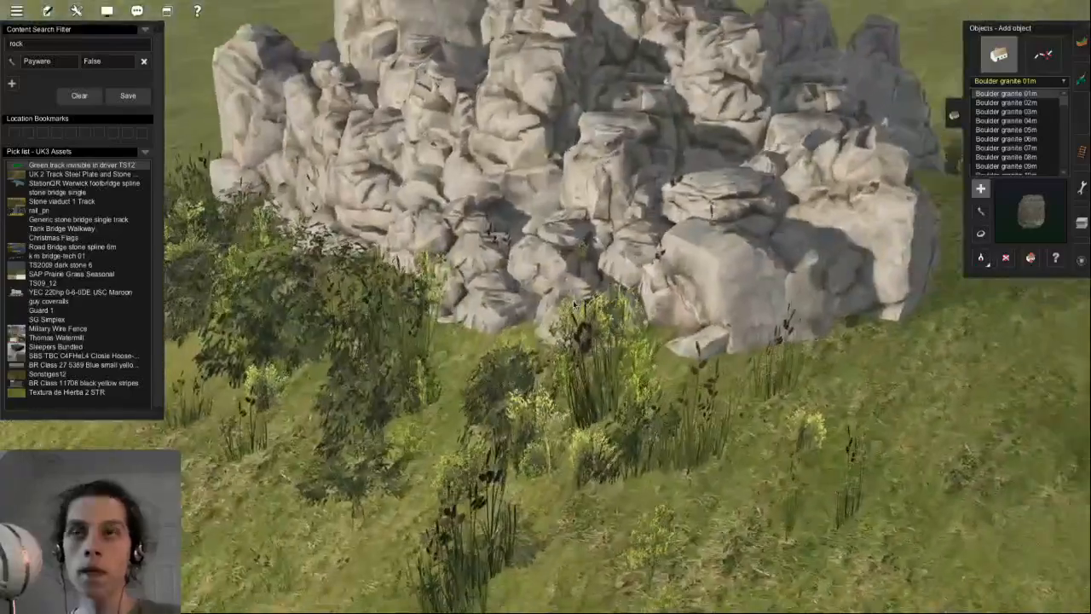
scroll(575, 314, "down", 3)
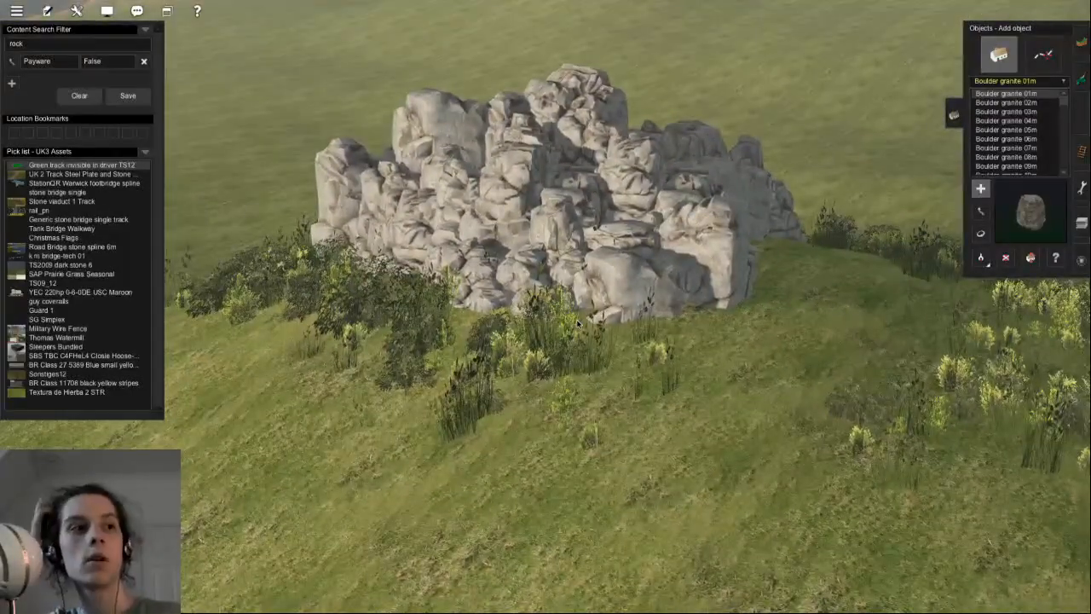
key("Left")
scroll(603, 324, "up", 4)
- Sample a rock from the outcrop and add Rocks 10 D - Seasonal pieces against its bare face
key("g")
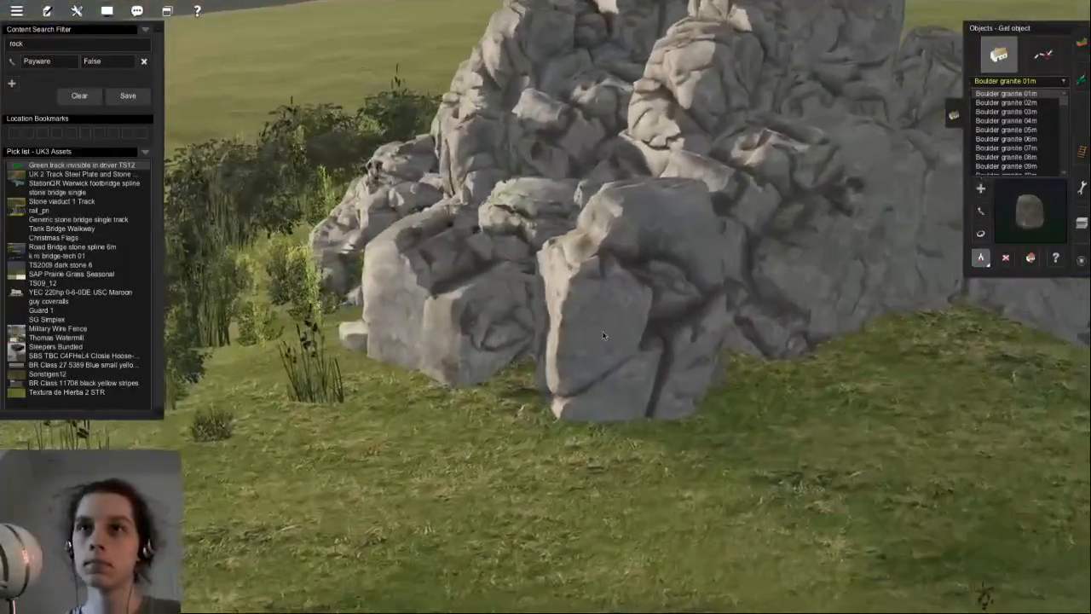
left_click(603, 335)
key("Right")
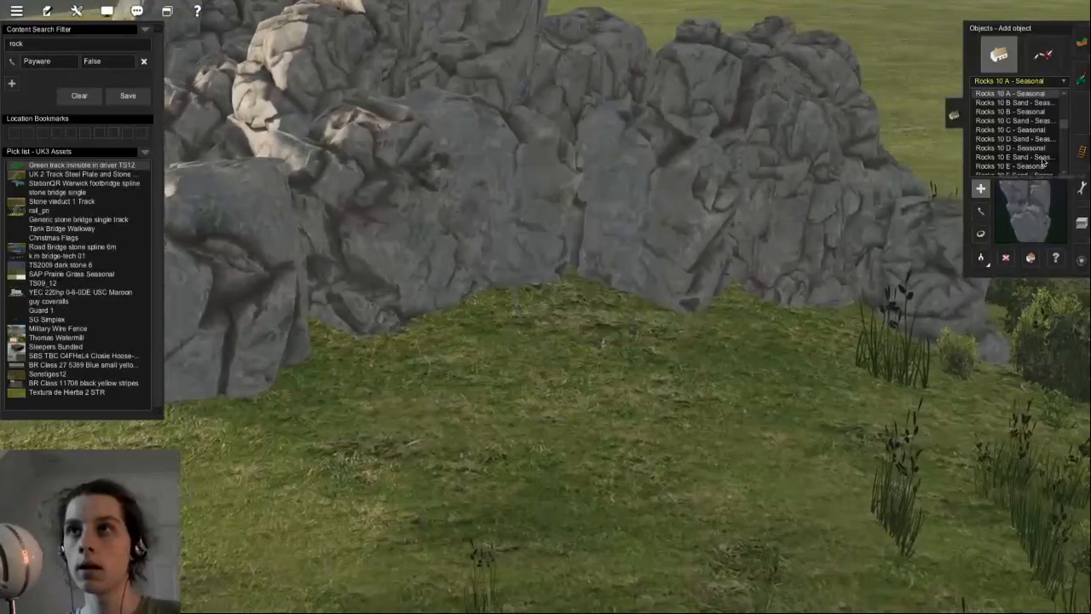
left_click(1040, 149)
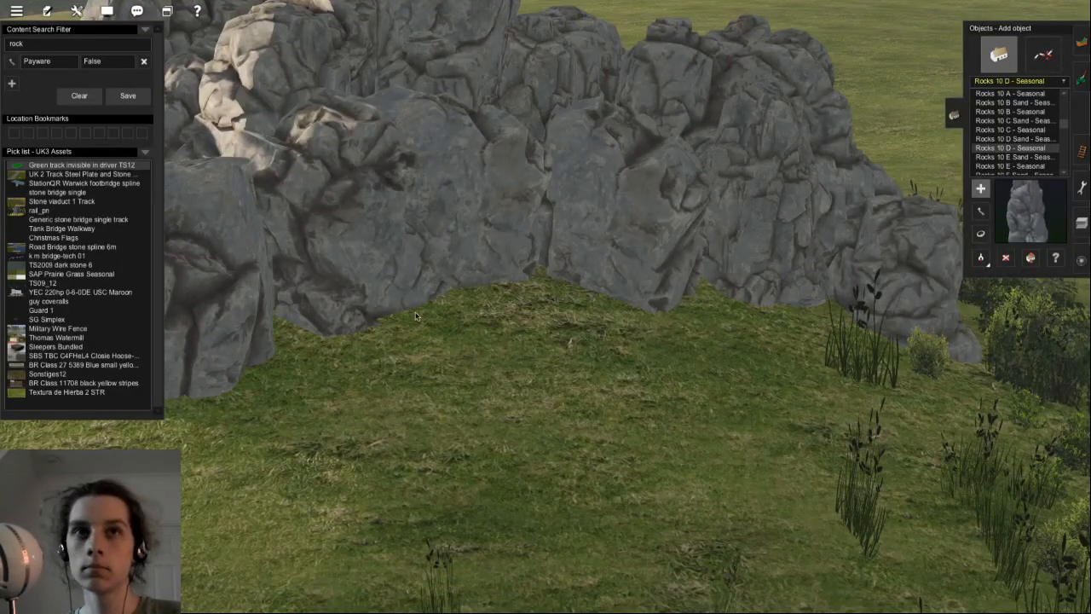
key("Right")
scroll(507, 293, "down", 5)
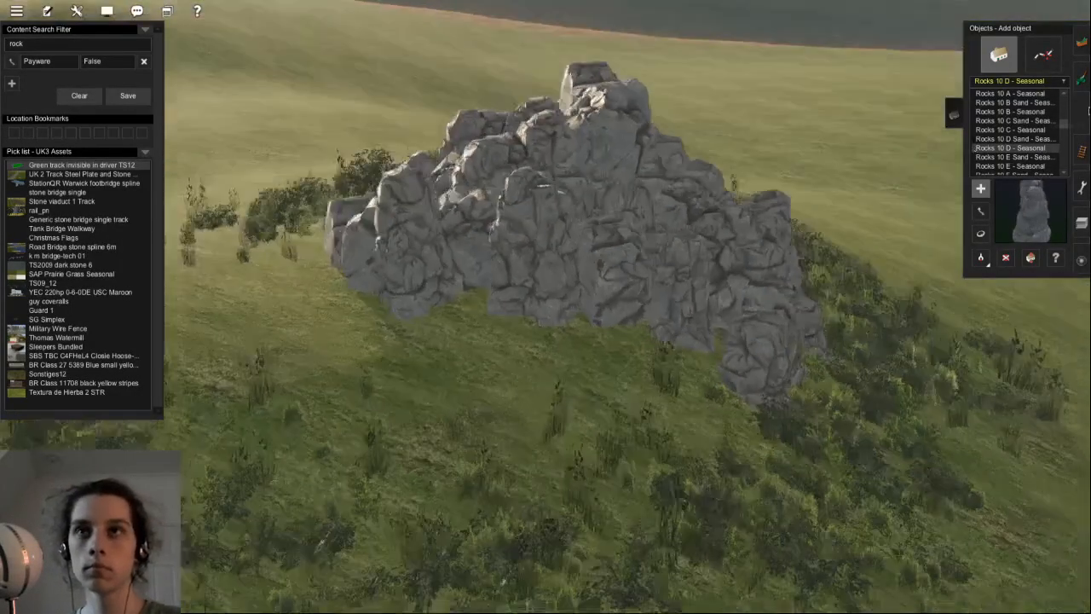
scroll(1067, 117, "down", 1)
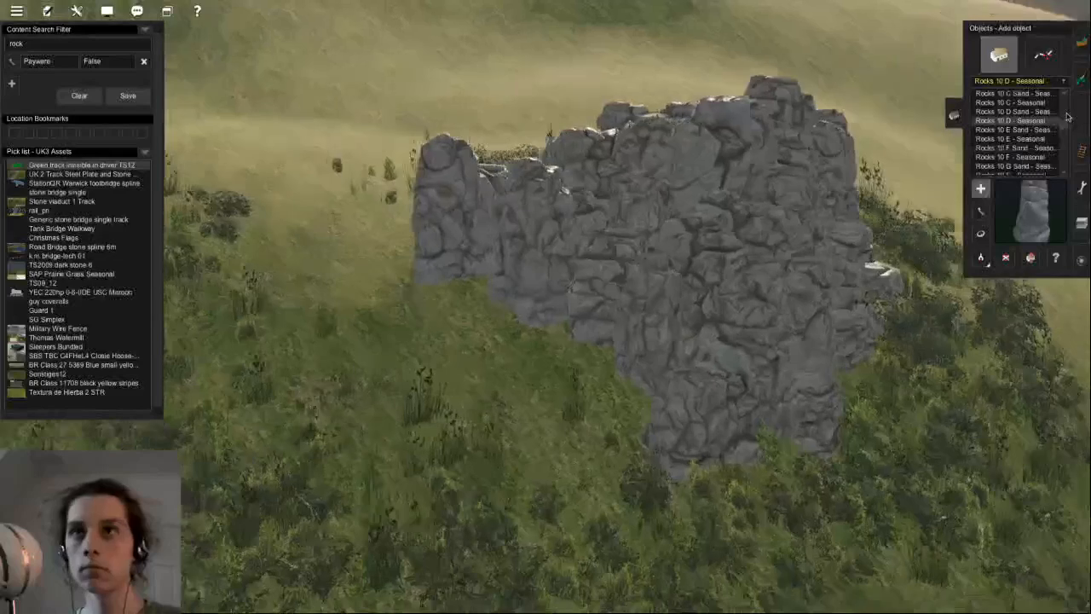
- Add Rocks 10 F and Rocks 10 C - Seasonal pieces along the bare face, setting the Rocks 10 C rock at its far end
left_click(1016, 147)
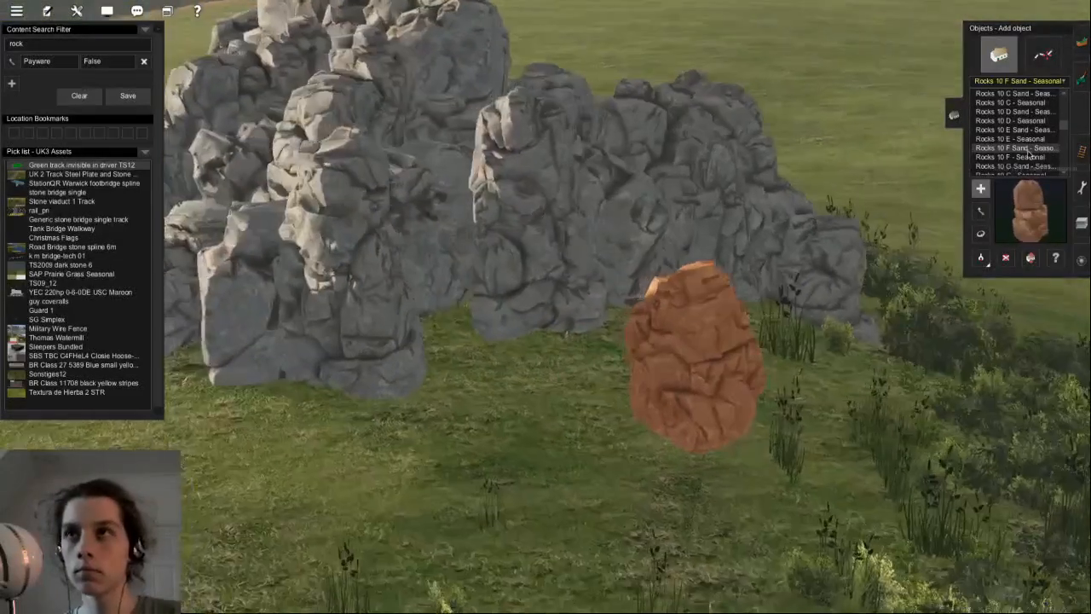
left_click(1023, 157)
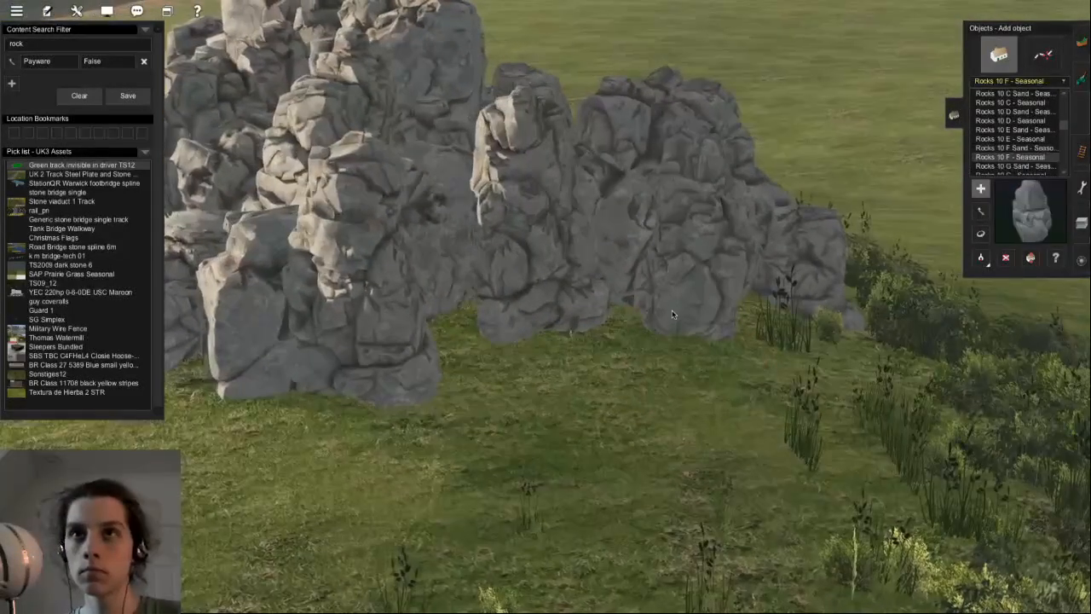
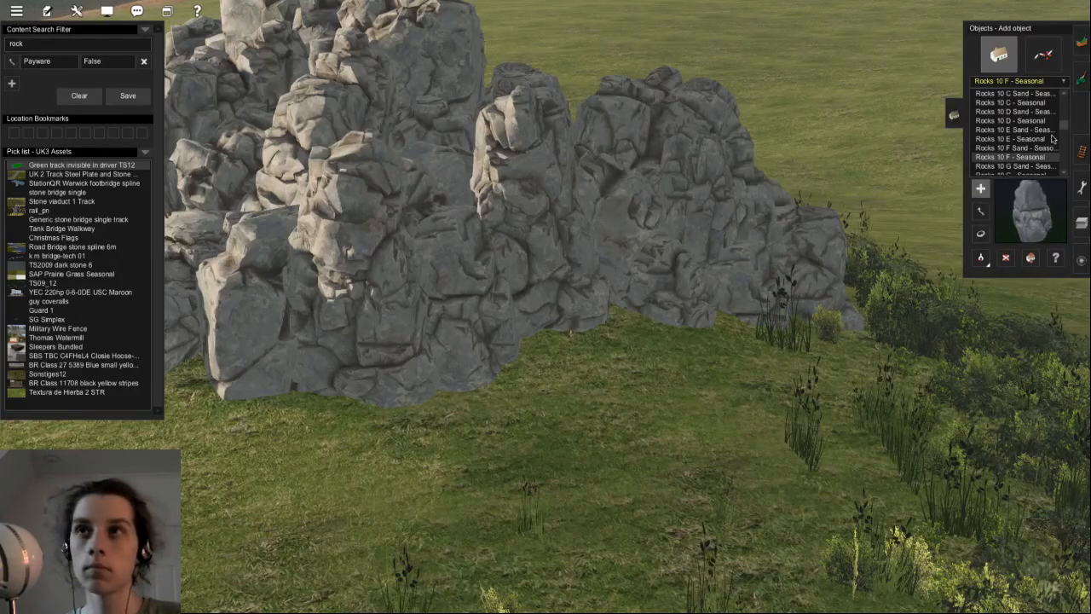
left_click(610, 388)
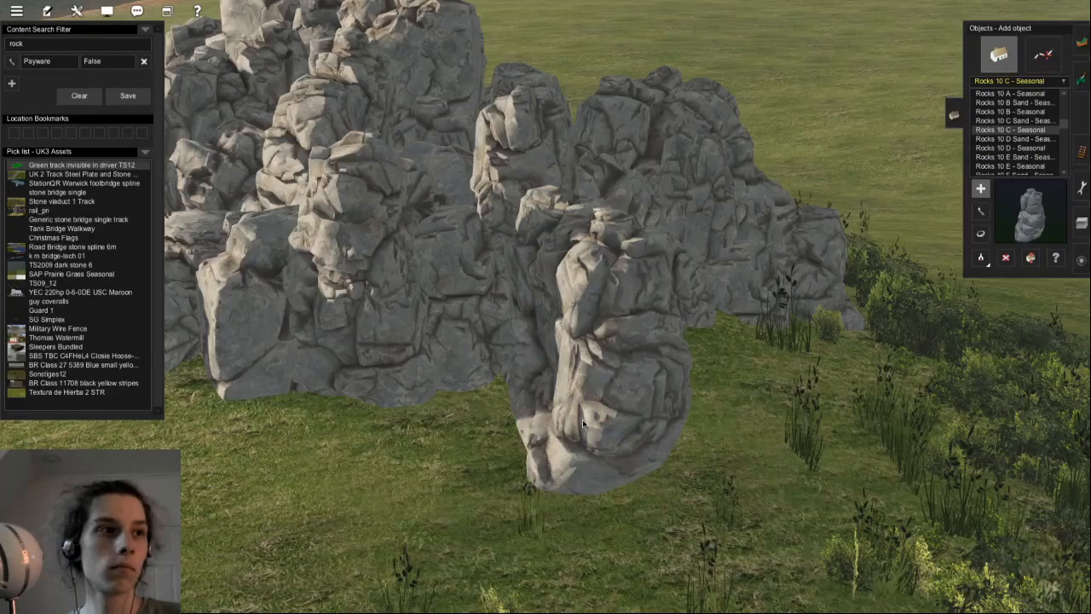
key("m")
left_click_drag(610, 389, 765, 268)
key("h")
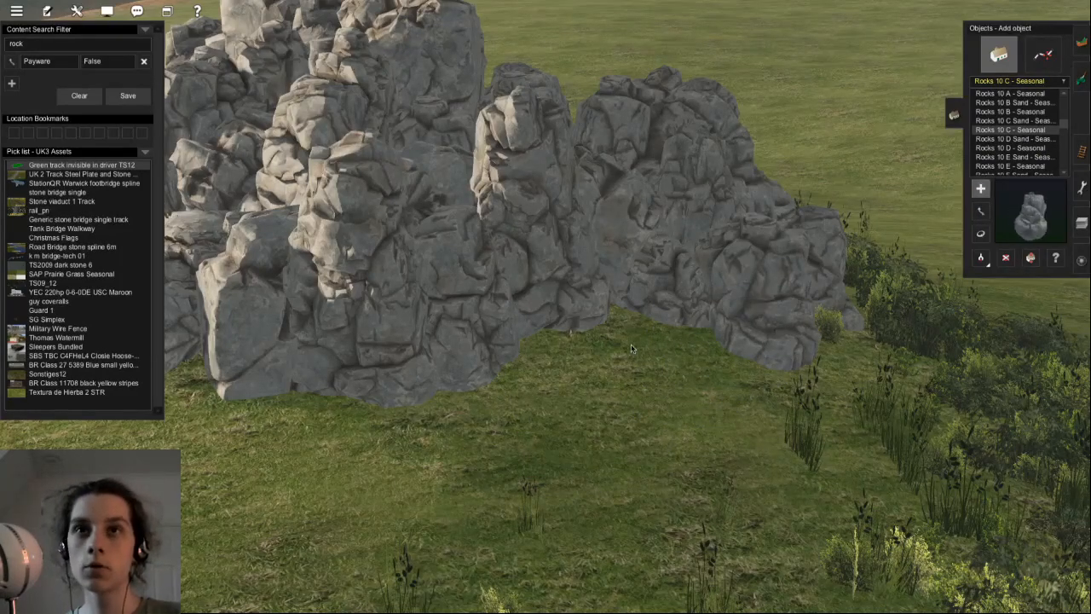
- Move another Rocks 10 C - Seasonal rock onto the grass in front of the face and adjust its height
key("m")
left_click_drag(634, 327, 594, 520)
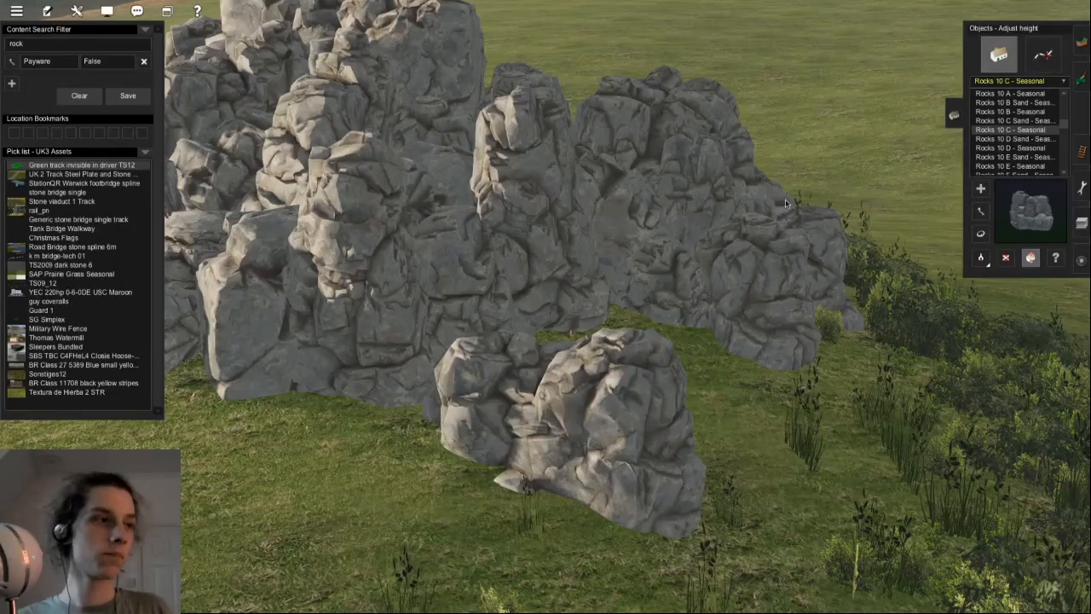
middle_click_drag(786, 233, 588, 291)
scroll(575, 269, "down", 4)
scroll(511, 338, "up", 3)
scroll(513, 337, "down", 5)
scroll(588, 291, "up", 6)
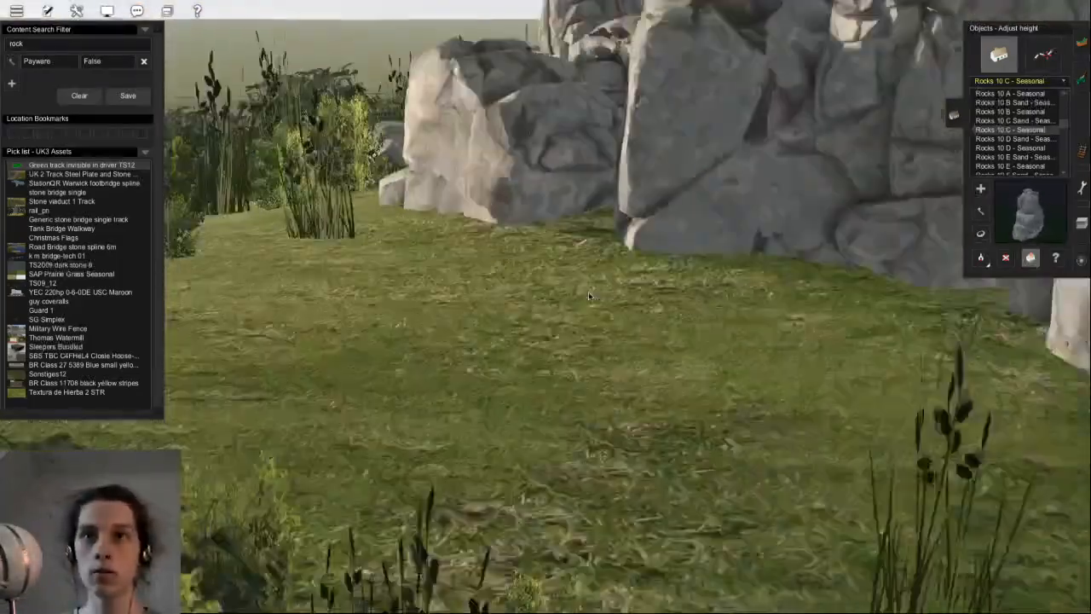
- Place a Rocks 10 I - Seasonal rock on the grass beside the outcrop and reposition it
scroll(588, 292, "down", 5)
scroll(1032, 153, "down", 3)
left_click(1031, 150)
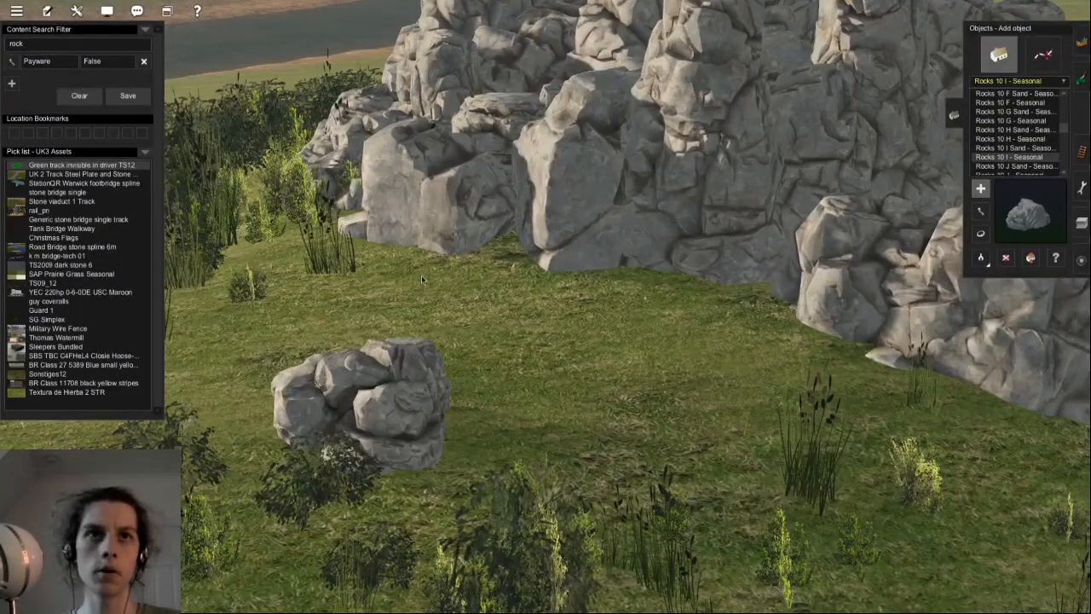
left_click(337, 254)
middle_click_drag(337, 255, 510, 324)
key("m")
left_click_drag(510, 325, 510, 325)
middle_click_drag(524, 304, 577, 221)
- Sample Rocks 10 H - Seasonal, place one at height -1.00 m, and move it against the foot of the outcrop
key("g")
left_click(575, 216)
left_click(744, 430)
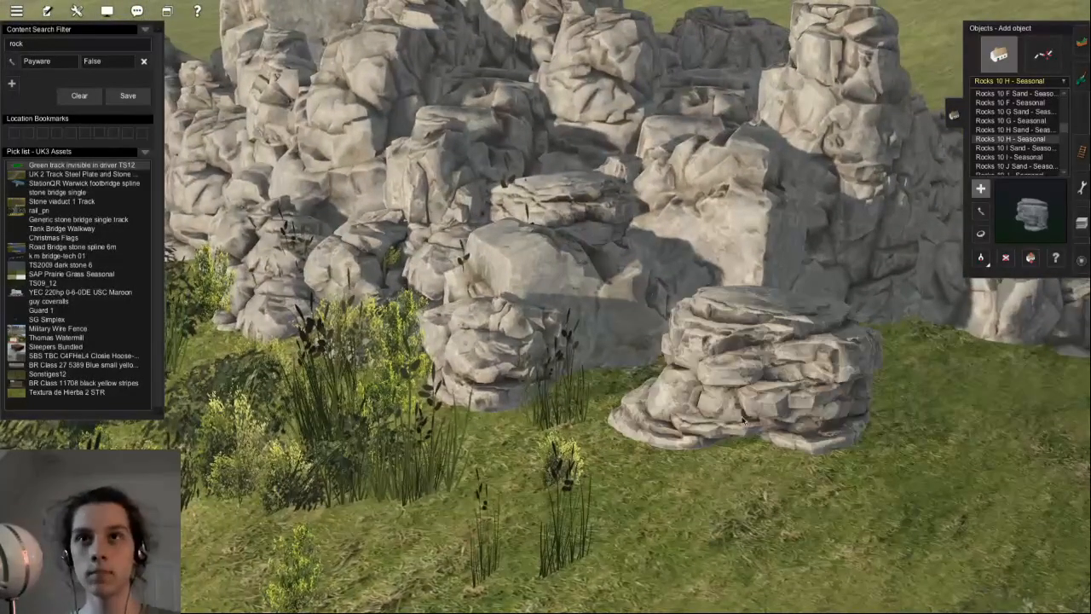
left_click_drag(747, 406, 748, 413)
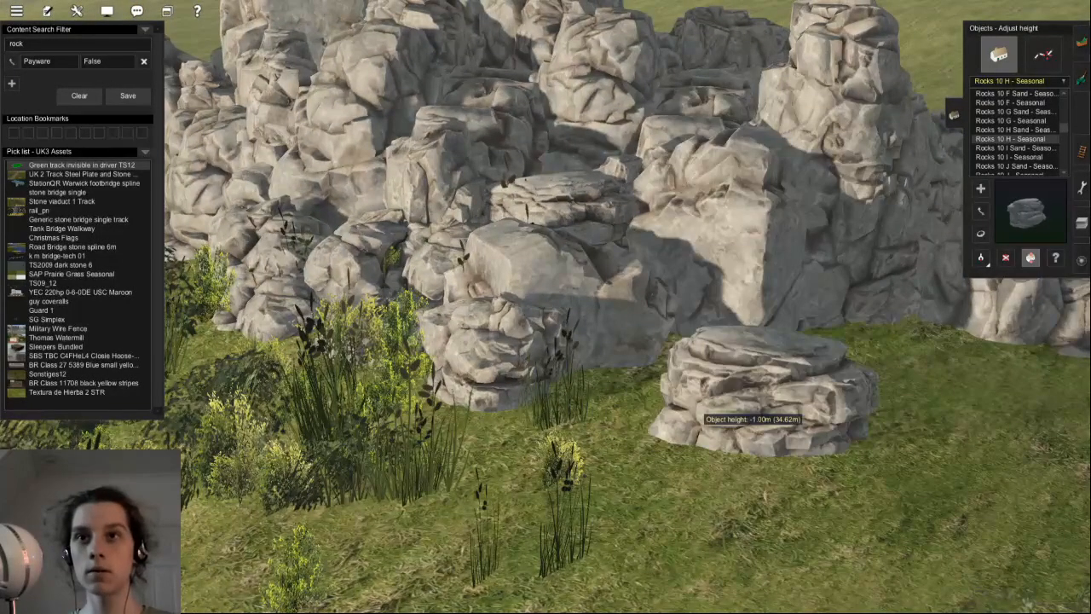
left_click_drag(848, 308, 866, 302)
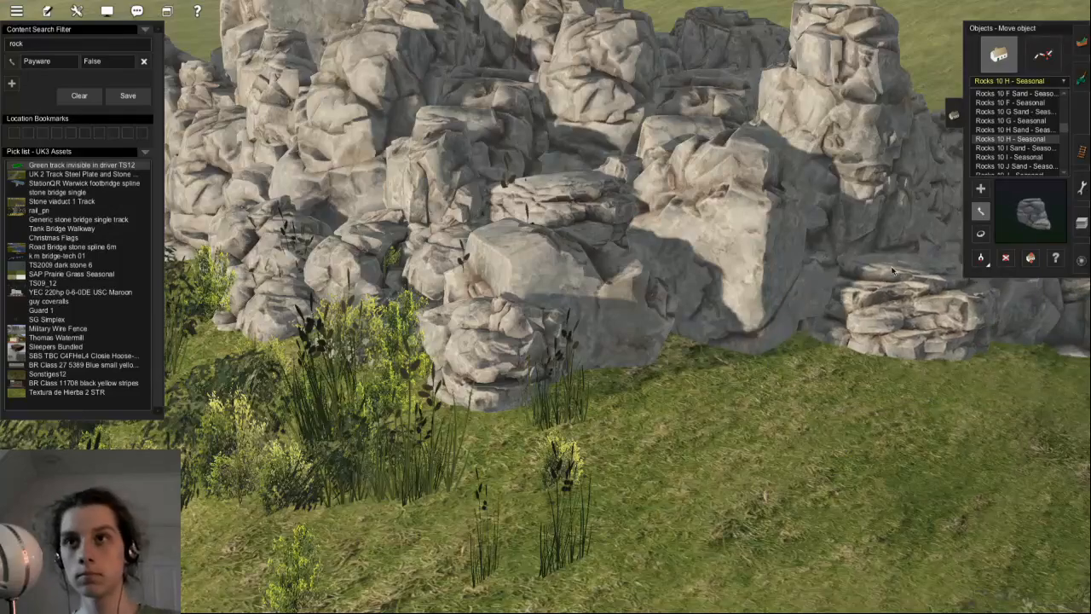
- Fine-tune the height of the Rocks 10 H - Seasonal rock and move it closer in among the outcrop's boulders
middle_click_drag(643, 320, 567, 294)
scroll(566, 294, "up", 8)
key("h")
left_click_drag(621, 298, 621, 332)
middle_click_drag(567, 294, 496, 319)
left_click_drag(621, 332, 557, 169)
- Add another Rocks 10 H - Seasonal rock at the outcrop's base, rotate it against the boulders, and set its height to -1.10 m
key("a")
left_click(684, 439)
key("r")
left_click_drag(685, 438, 629, 297)
key("m")
key("Left")
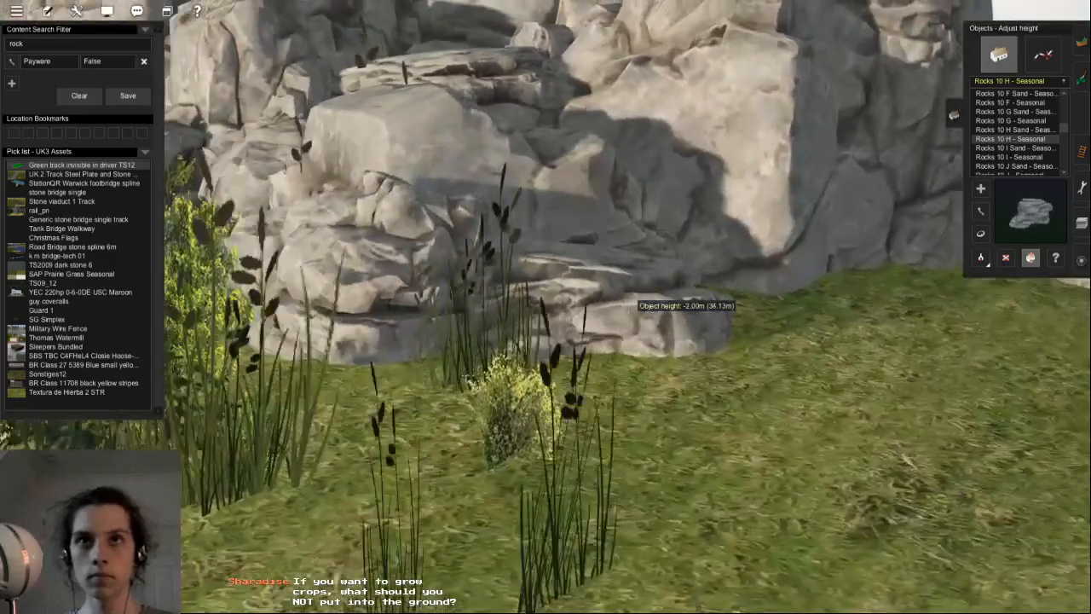
key("Right")
key("Right")
left_click_drag(629, 297, 629, 284)
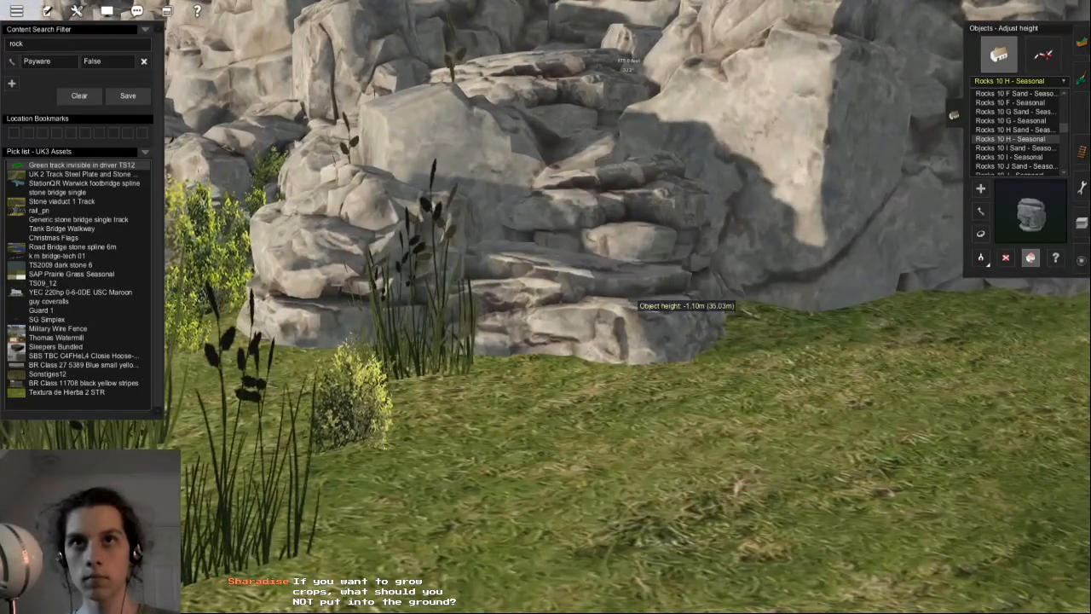
- Examine the rock formation up close and from afar, from ground level to above its upper rocks
key("Up")
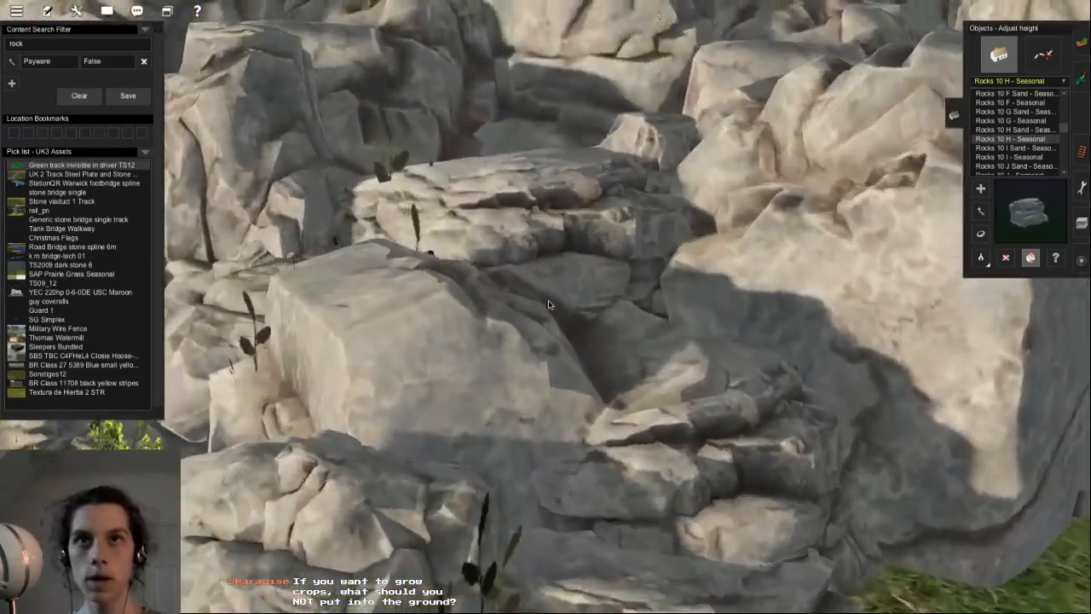
key("Down")
key("Left")
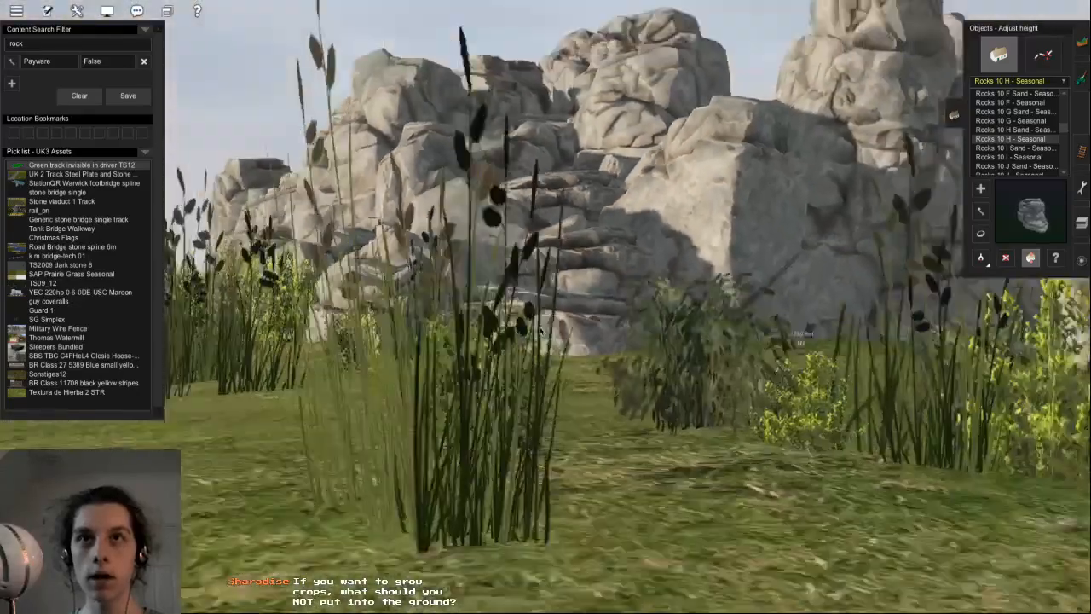
right_click_drag(560, 351, 560, 601)
scroll(583, 391, "down", 6)
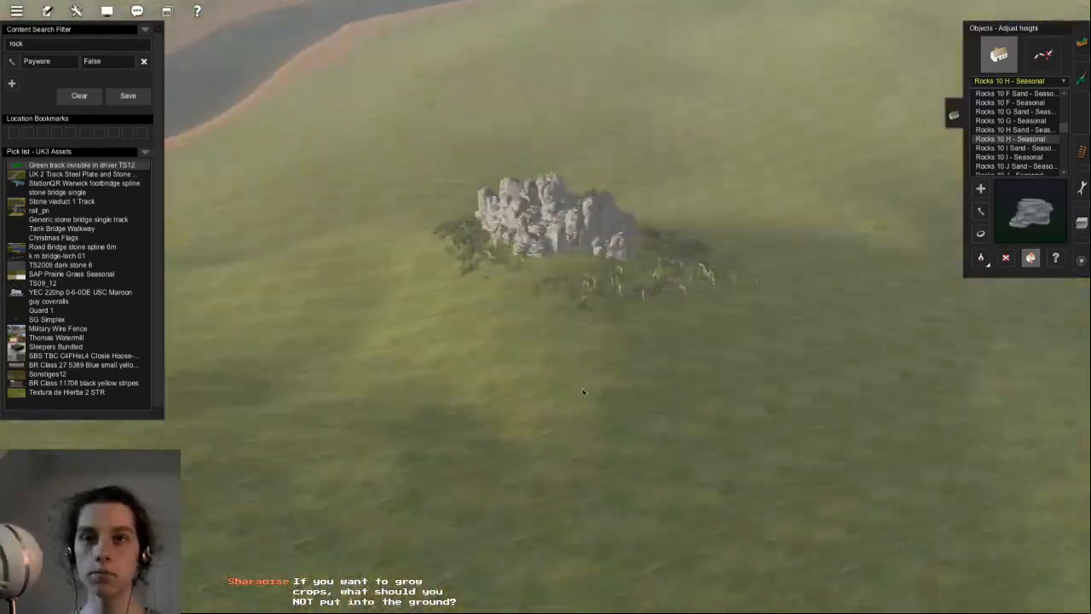
scroll(535, 295, "up", 8)
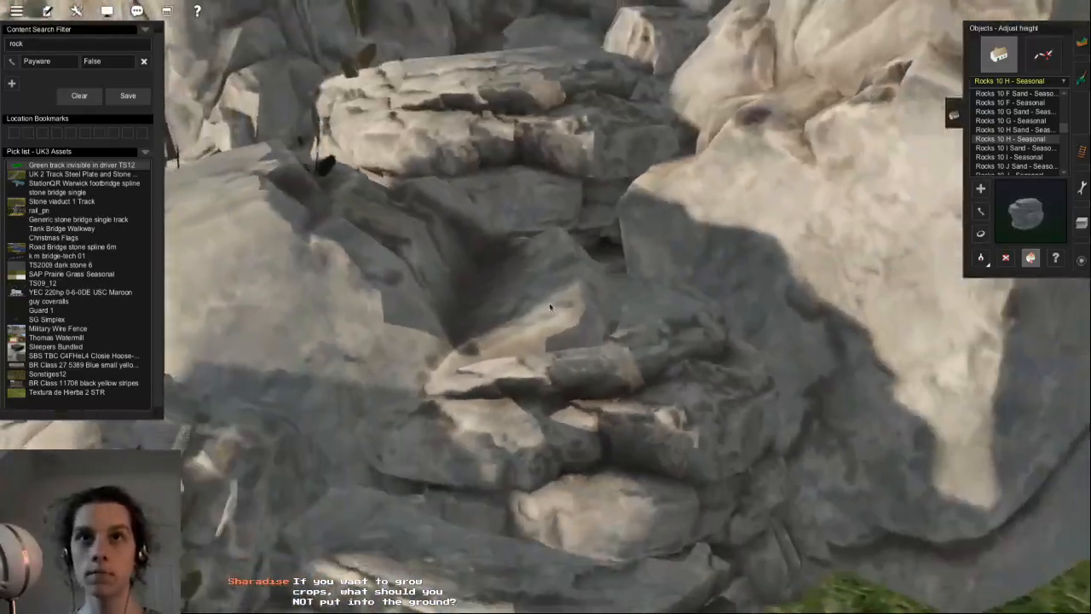
scroll(554, 298, "down", 3)
key("Up")
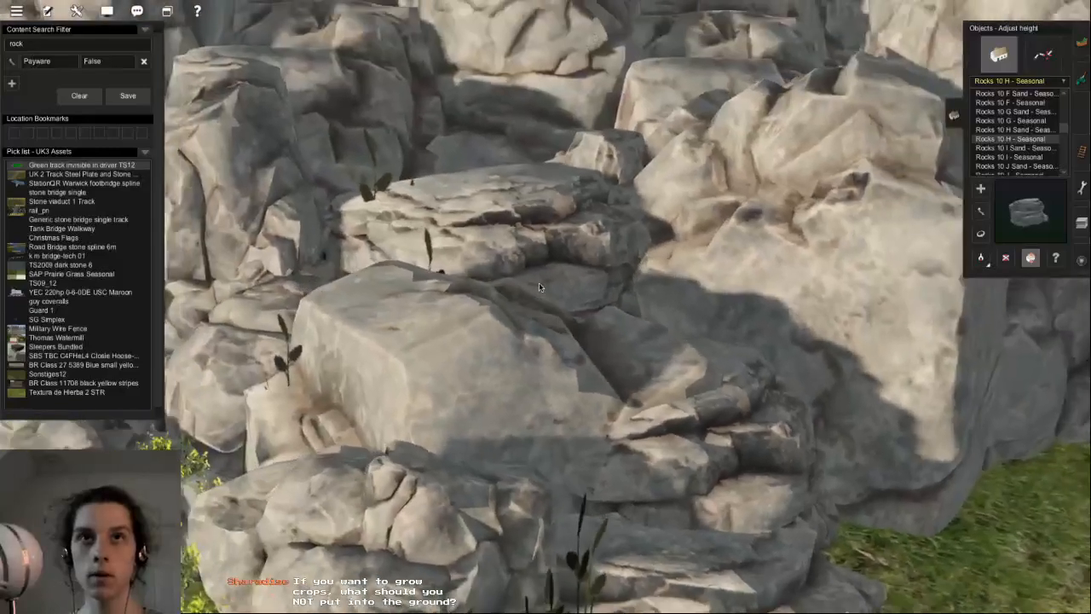
scroll(537, 283, "up", 4)
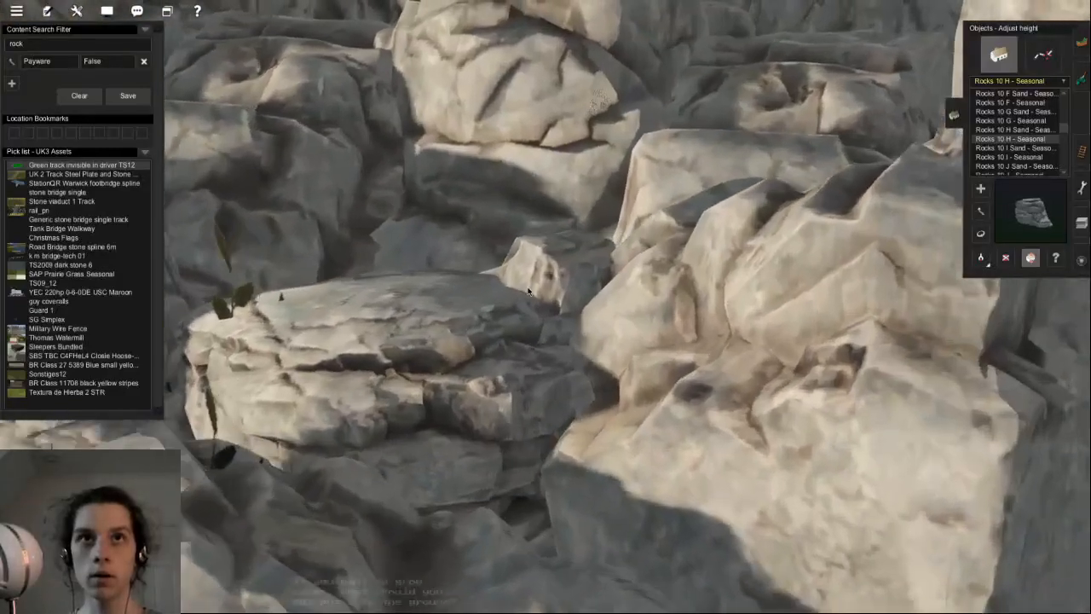
key("Up")
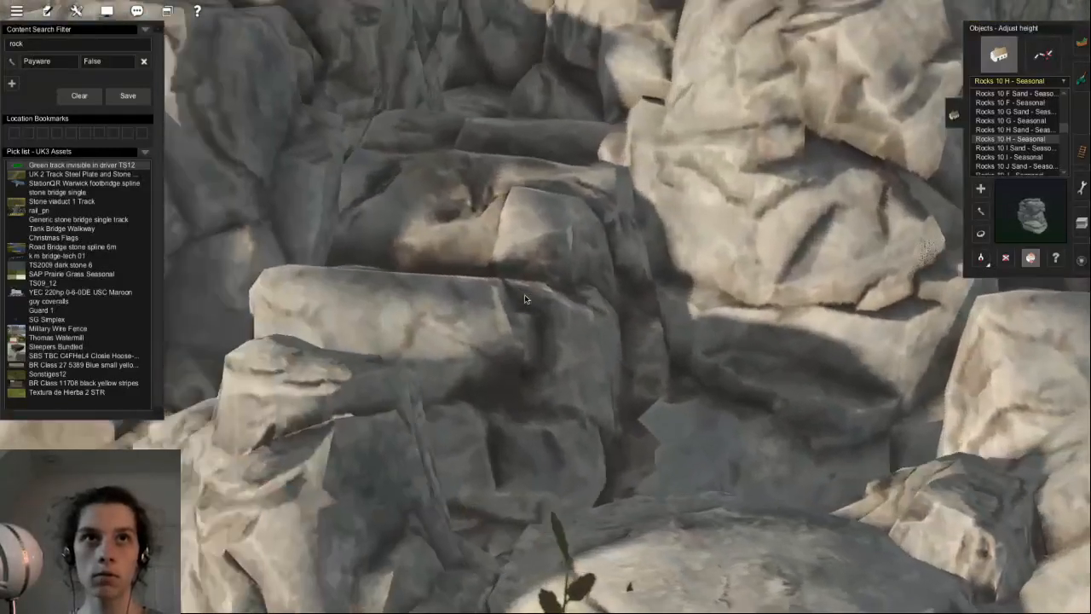
scroll(519, 316, "down", 5)
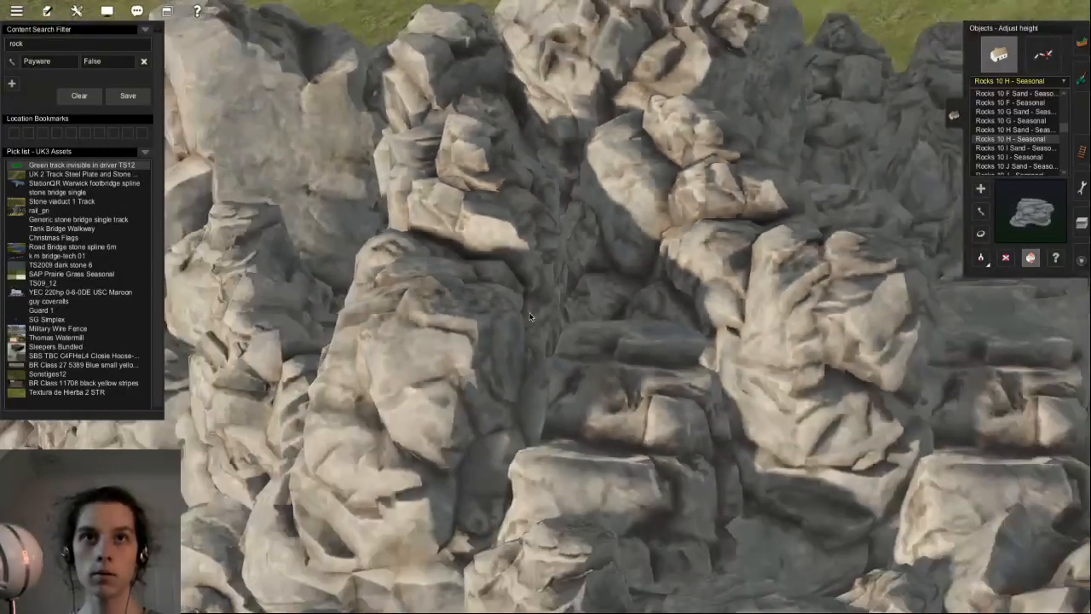
scroll(520, 292, "down", 5)
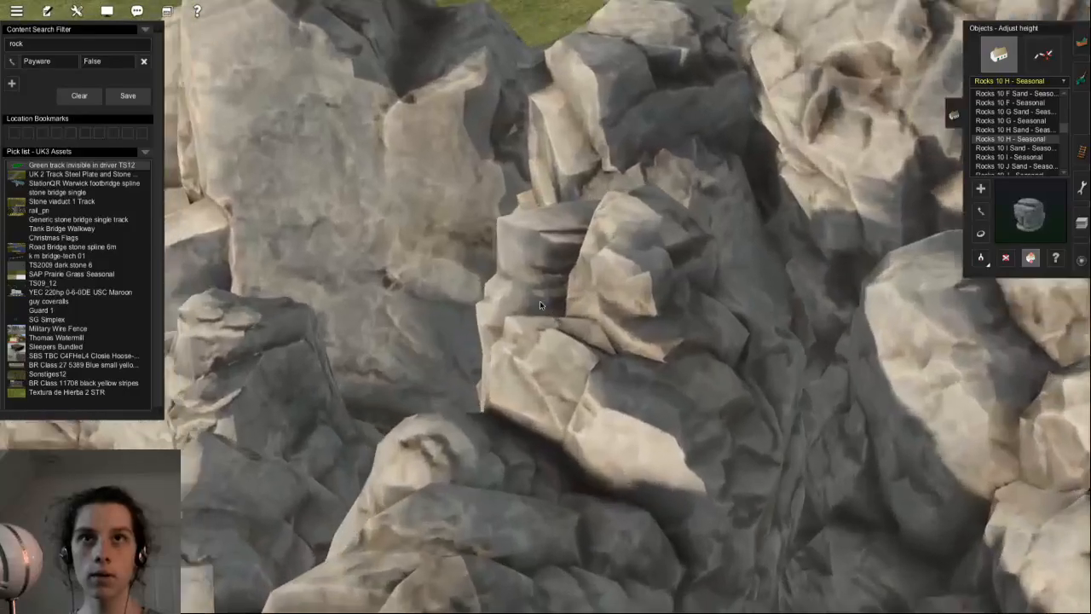
key("Up")
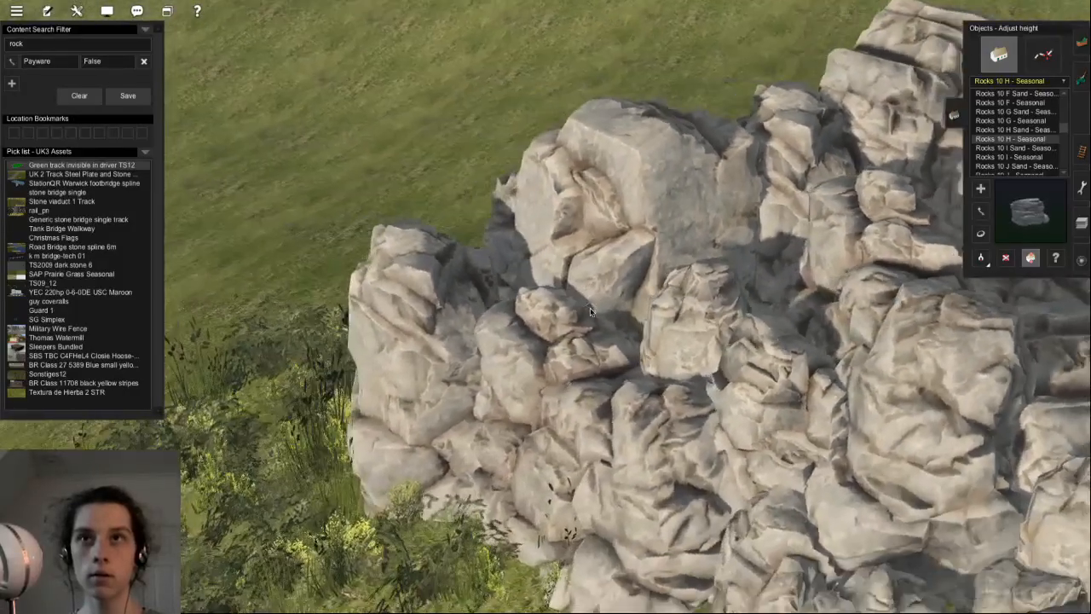
- Sample the Rocks 10 C - Seasonal object and raise the rock beside the formation's large upper boulder by 2.00 m
key("Up")
key("g")
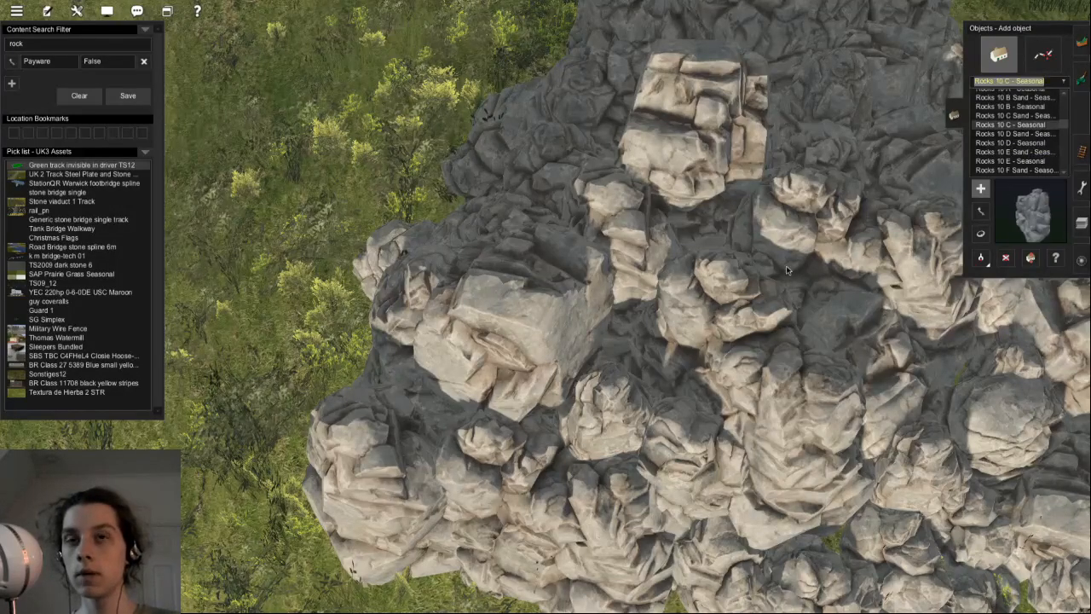
key("Down")
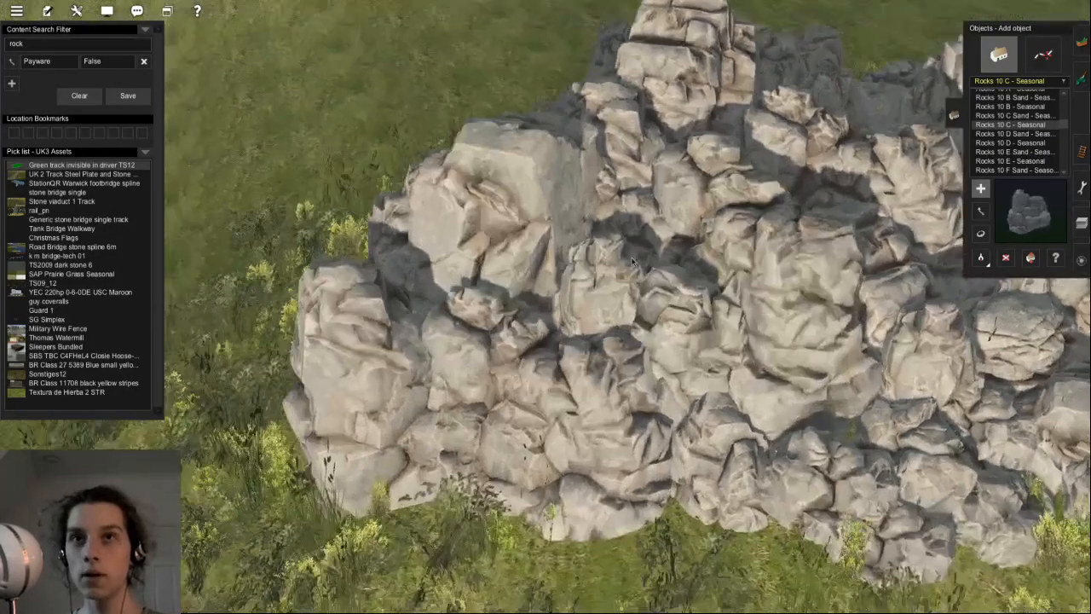
key("h")
left_click_drag(582, 188, 588, 192)
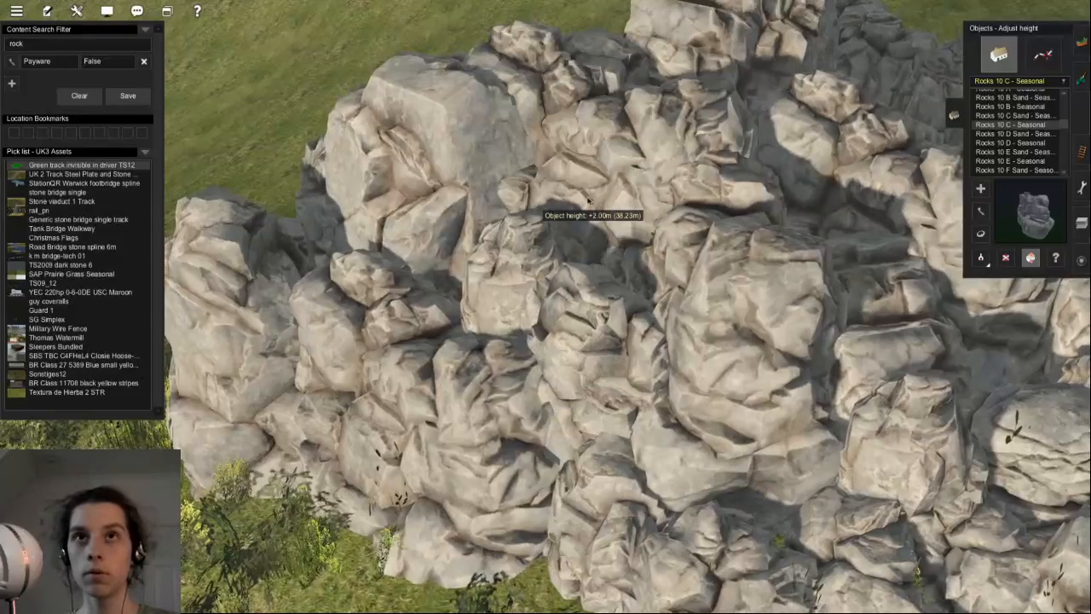
- Raise another rock in the upper part of the formation by 1.00 m
key("h")
left_click(552, 202)
key("Right")
left_click_drag(553, 203, 553, 197)
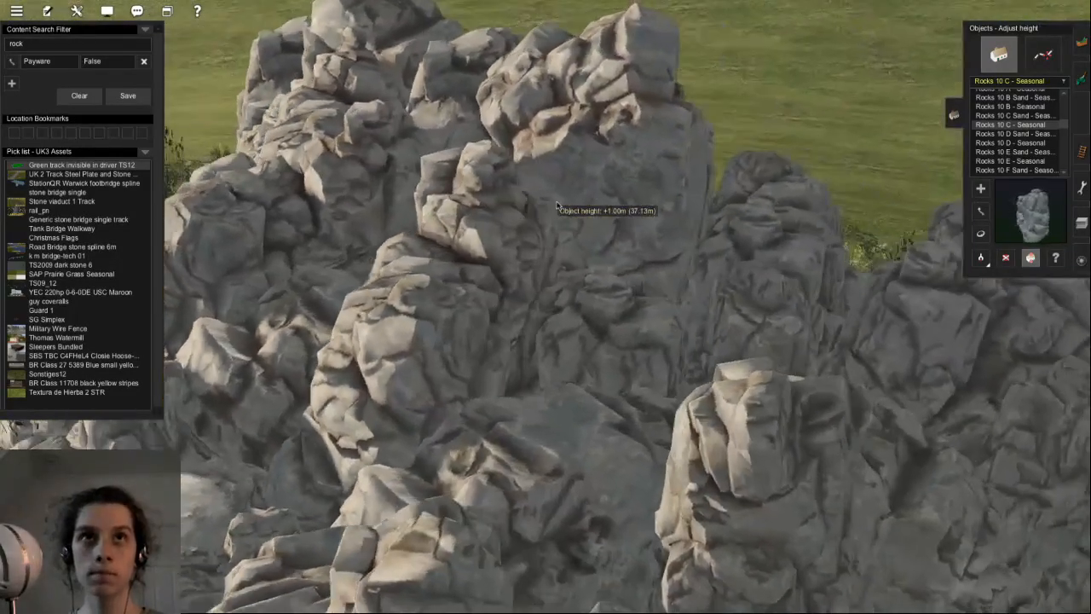
- Inspect the adjusted rock formation from its peak down to its base for gaps and misplaced rocks
scroll(531, 255, "up", 4)
right_click(509, 259)
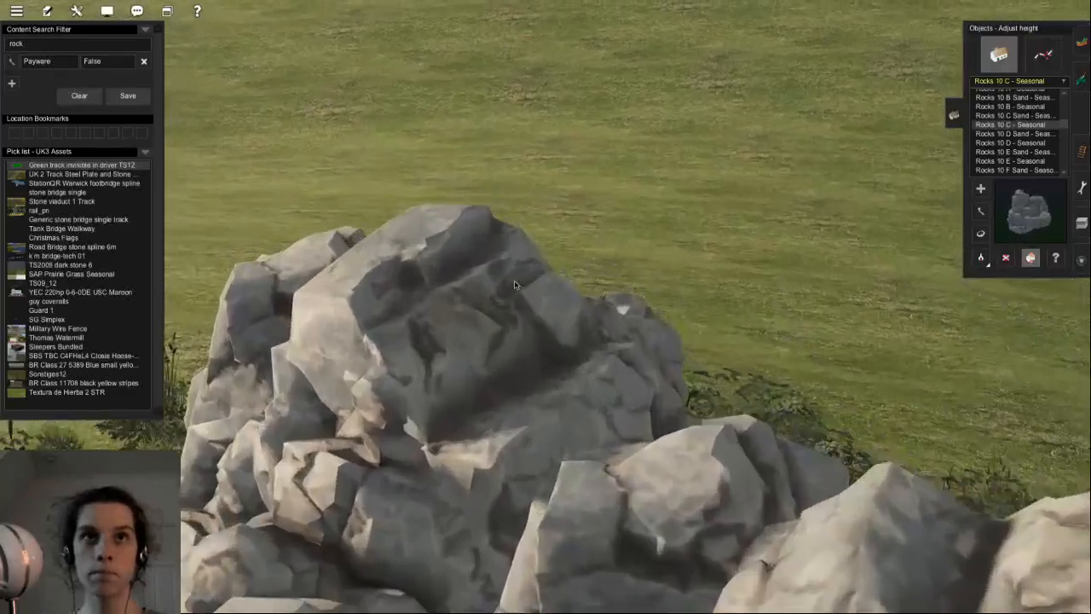
scroll(522, 229, "down", 5)
scroll(546, 380, "down", 5)
key("Left")
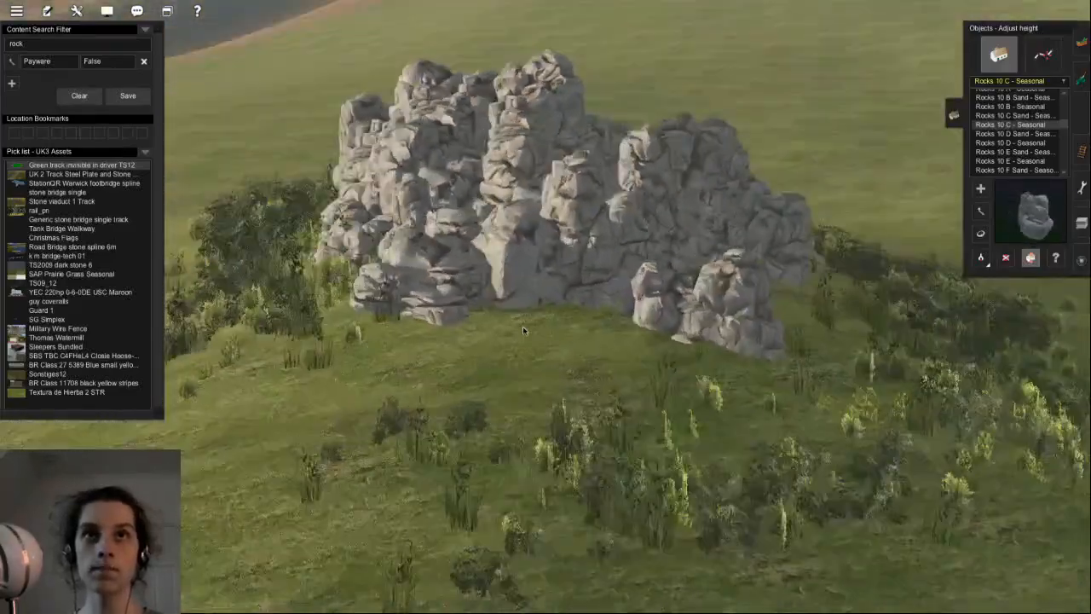
scroll(507, 290, "up", 4)
scroll(520, 294, "up", 8)
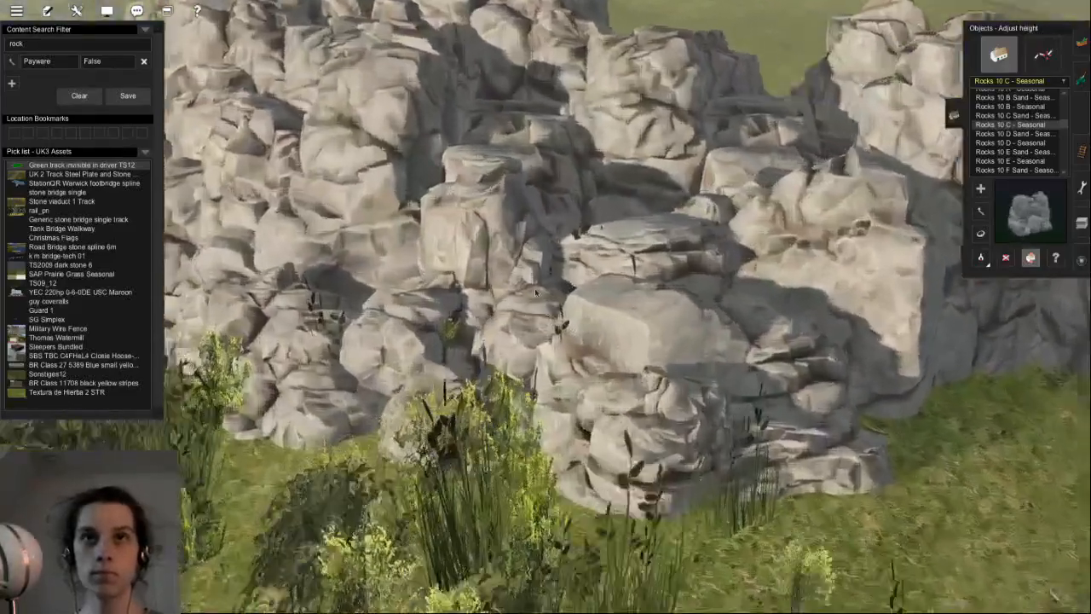
scroll(558, 308, "down", 8)
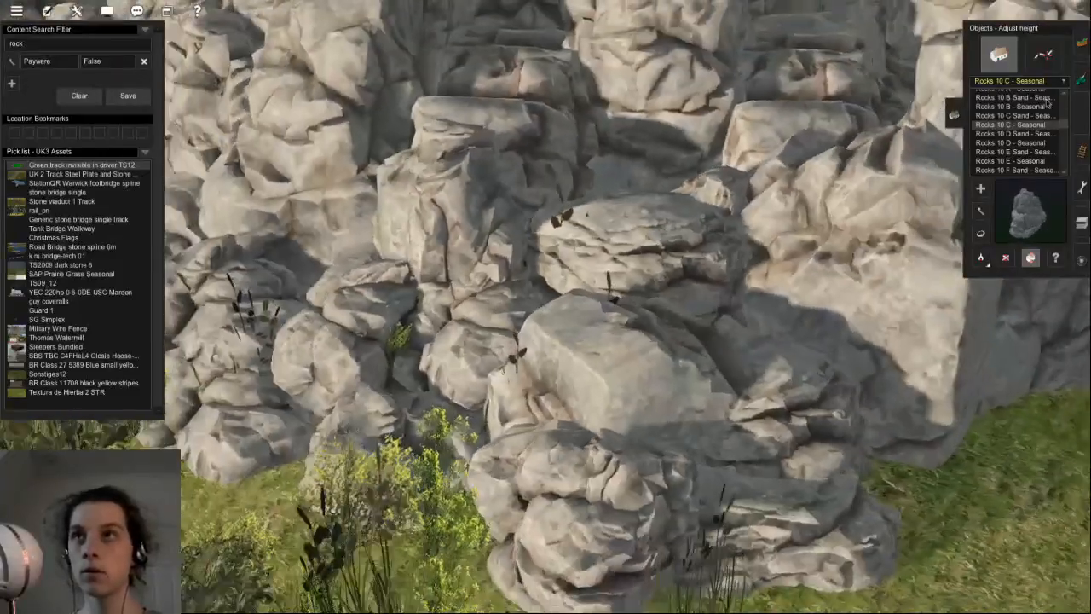
- Try to place a Dockwall Rock spline on the ground in front of the rock formation
key("Page_Down")
left_click(1043, 55)
key("Down")
key("Up")
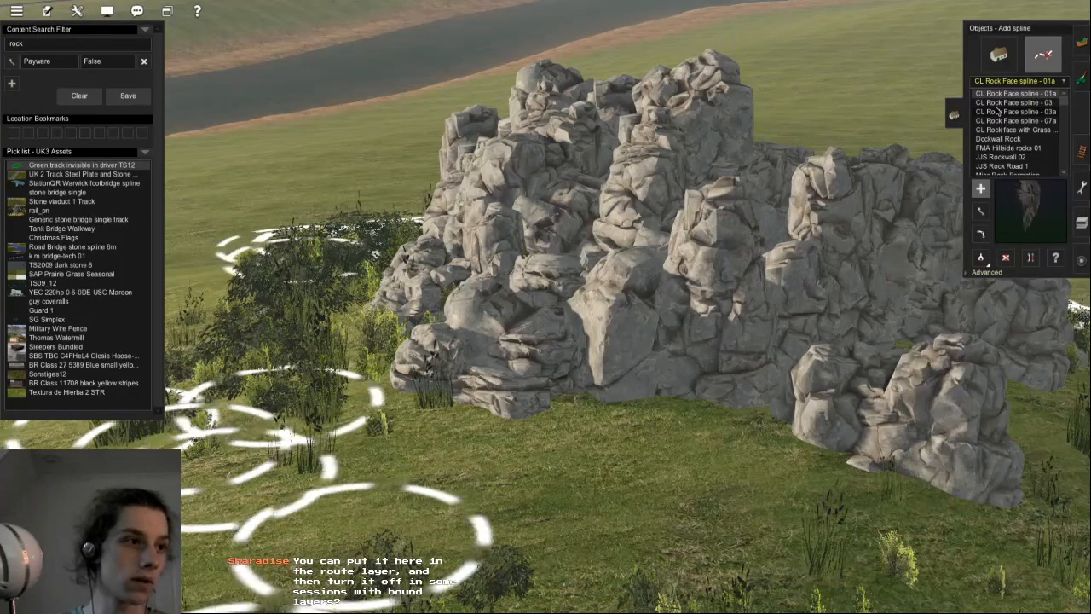
scroll(1010, 90, "up", 5)
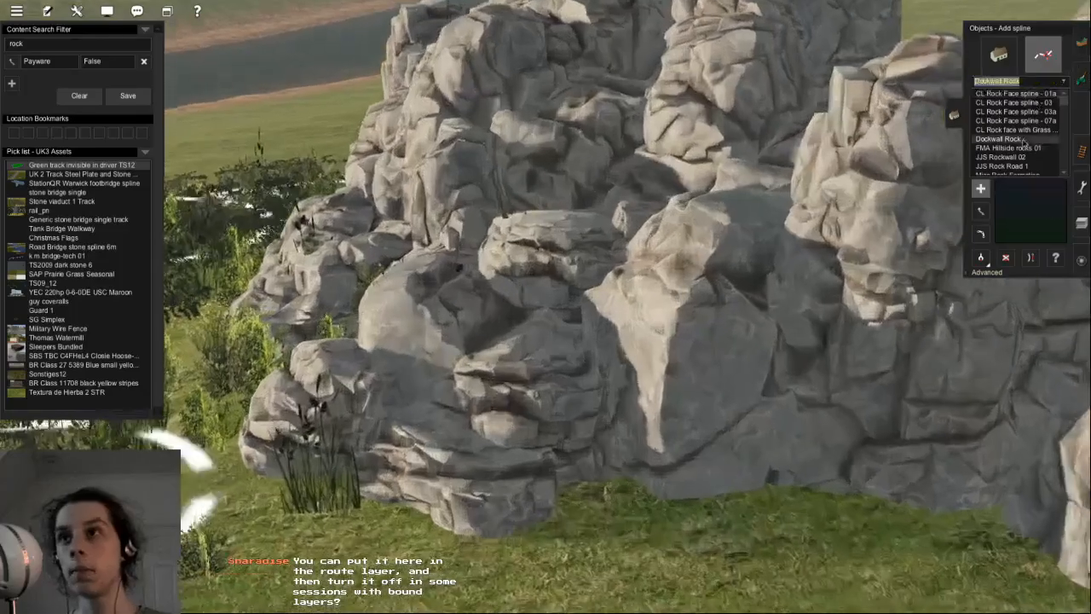
scroll(1013, 159, "down", 5)
left_click(518, 376)
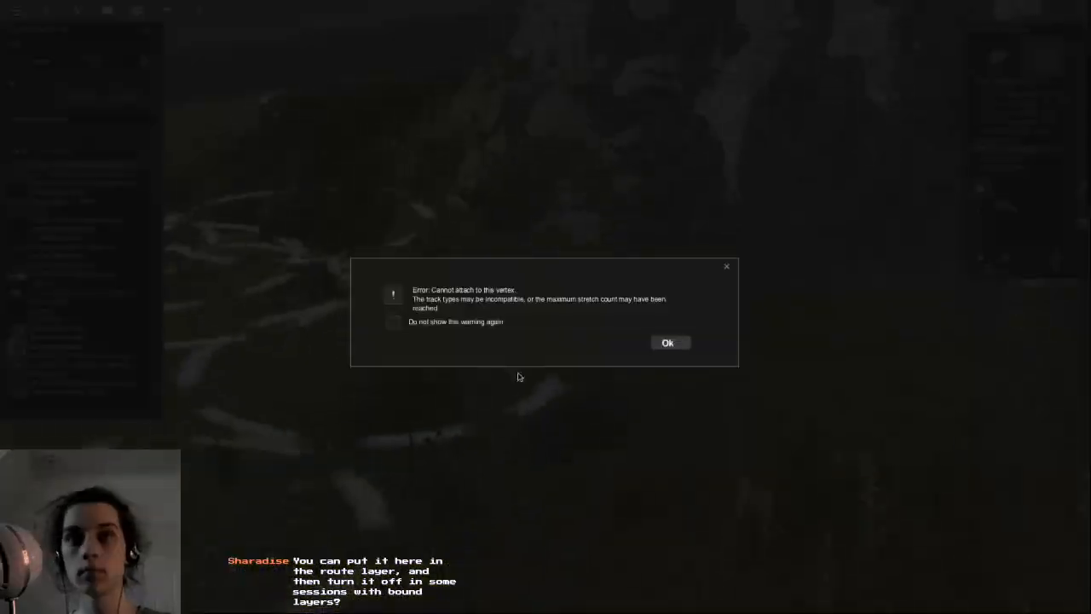
left_click(670, 343)
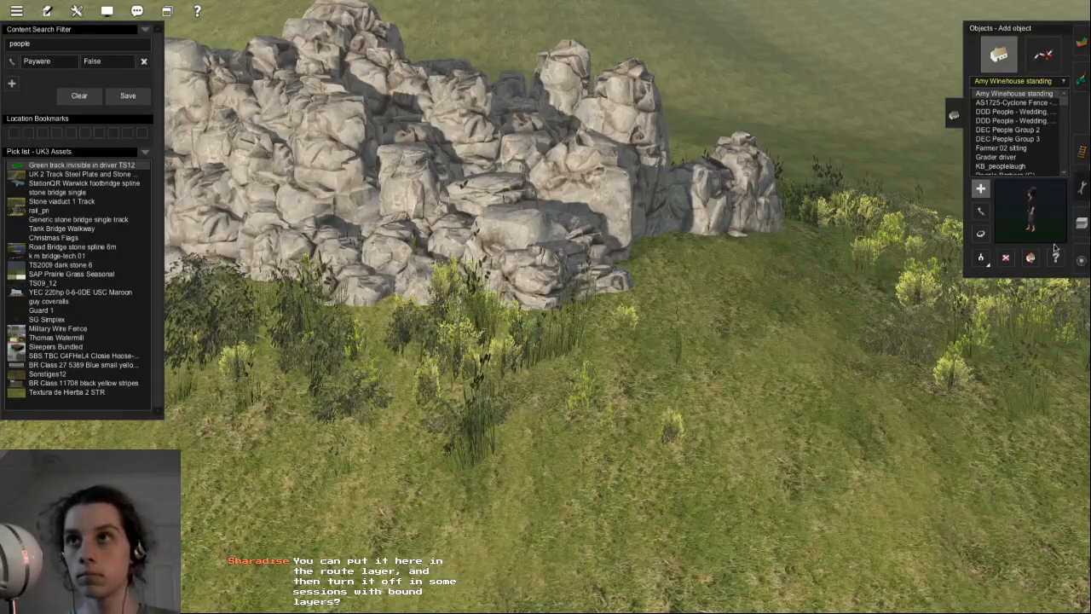
- Place the Amy Winehouse standing figure on the grass in front of the rock formation and view it for scale
scroll(641, 359, "up", 5)
left_click(663, 363)
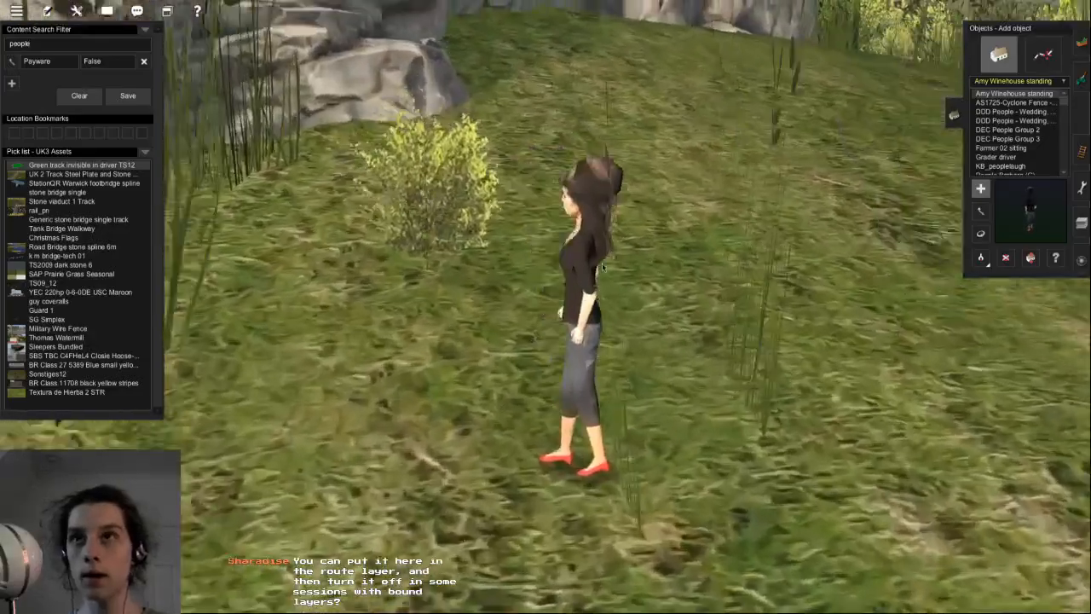
key("Right")
right_click_drag(587, 330, 600, 303)
scroll(600, 300, "down", 10)
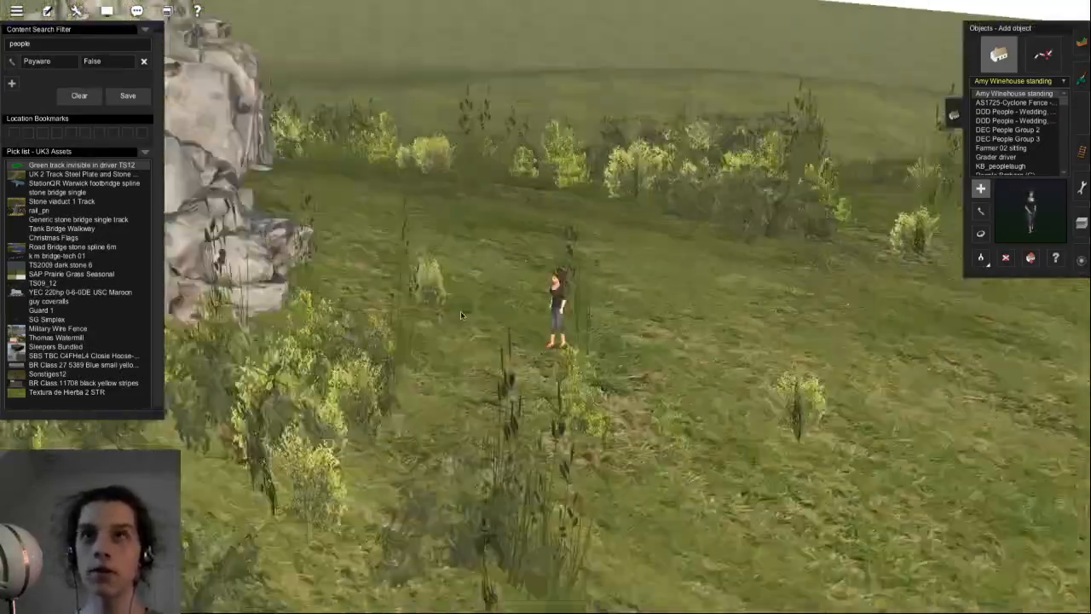
- Make the immovable layer active and unlocked, with the route-layer locked
key("Left")
key("h")
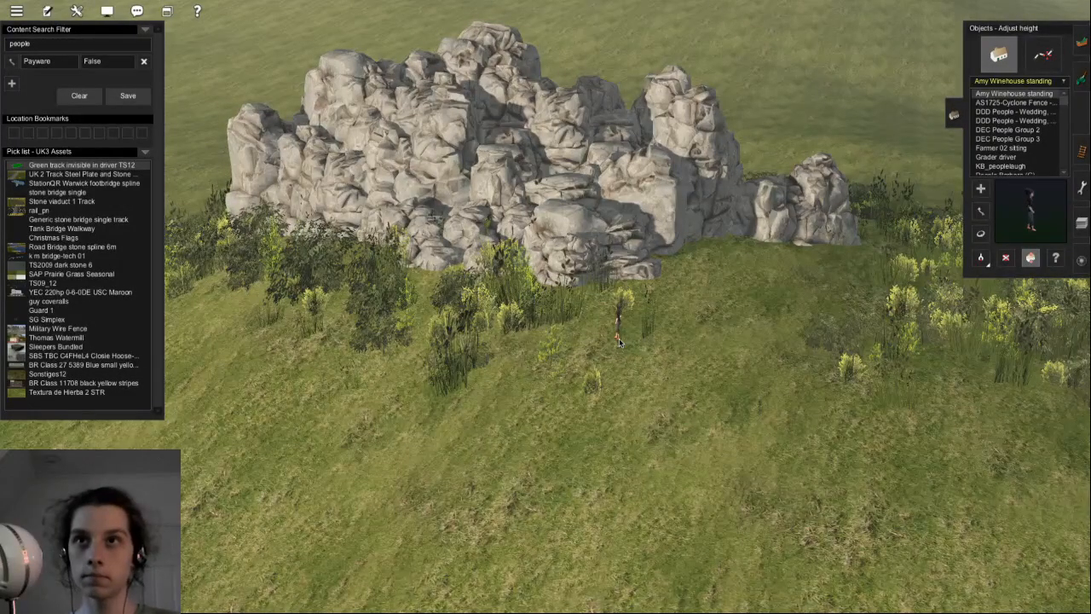
left_click(1081, 223)
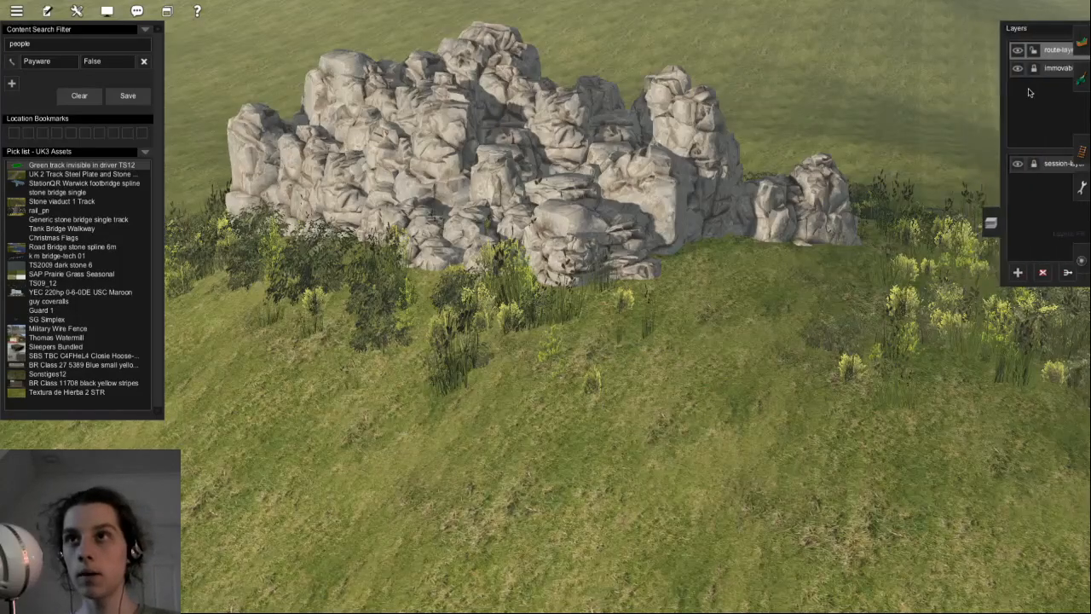
key("Left")
key("a")
scroll(590, 322, "up", 5)
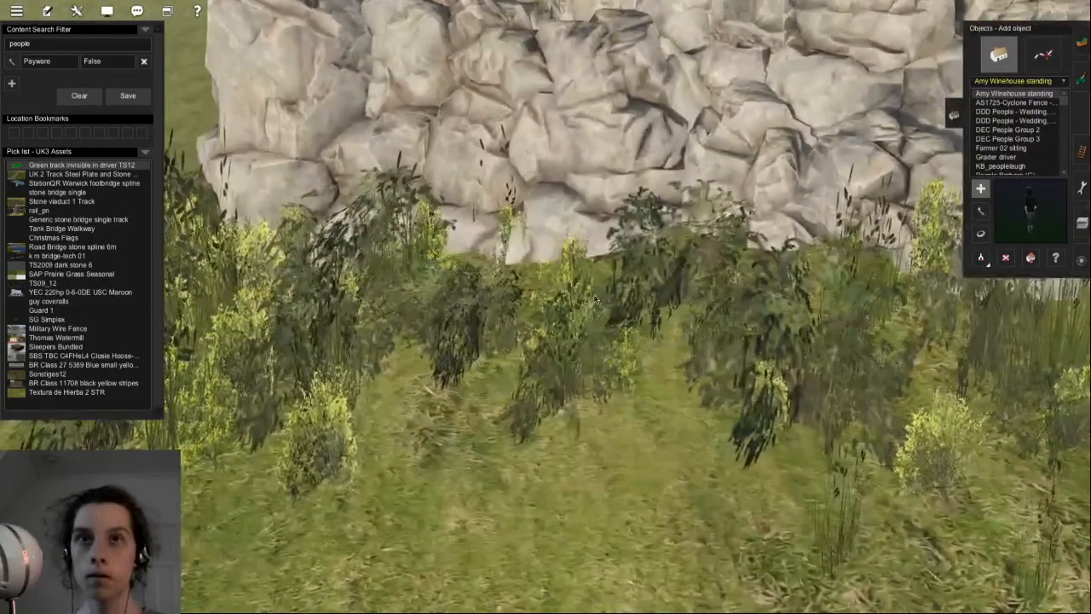
key("Up")
left_click(1081, 224)
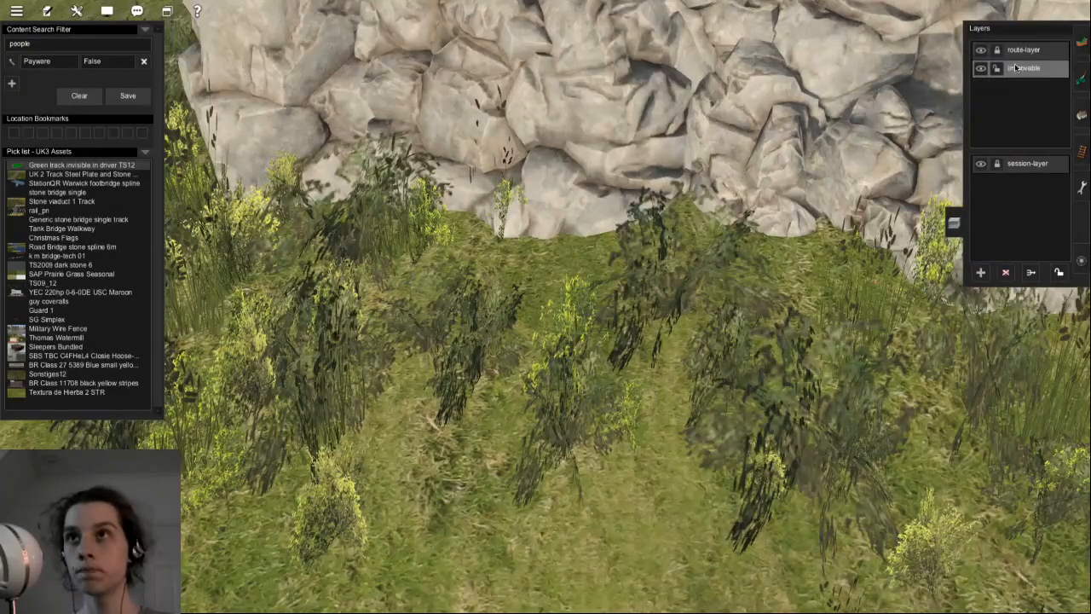
- Raise the standing figure from the ground to the height of the rock formation's peak
scroll(552, 279, "down", 5)
left_click_drag(551, 279, 551, 247)
key("Down")
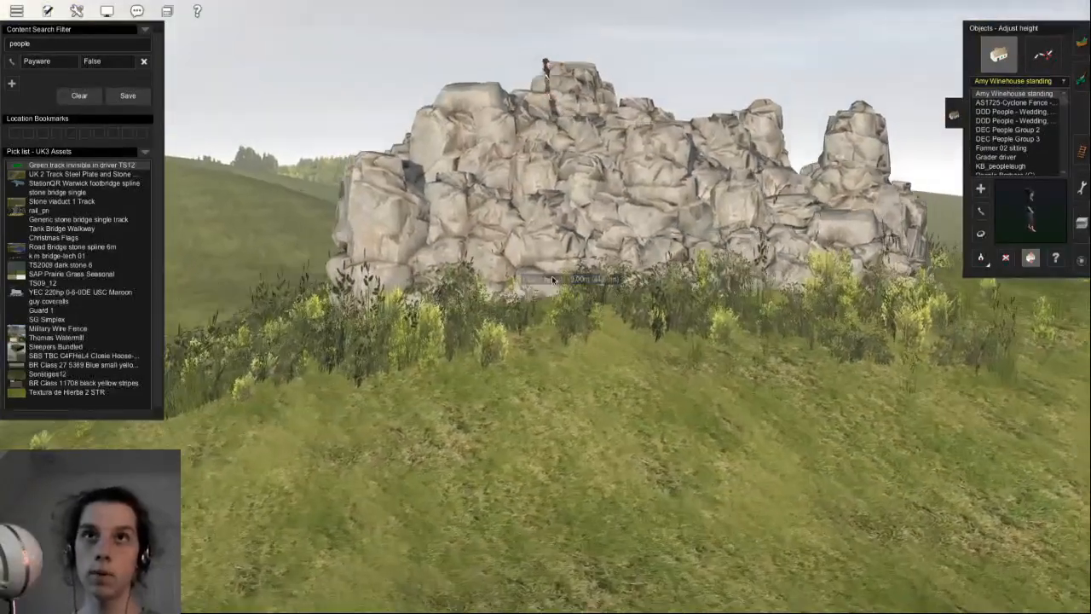
- Rotate the figure and move it onto the flat top of the large upper boulder, adjusting its height to stand on the rock
key("Up")
key("r")
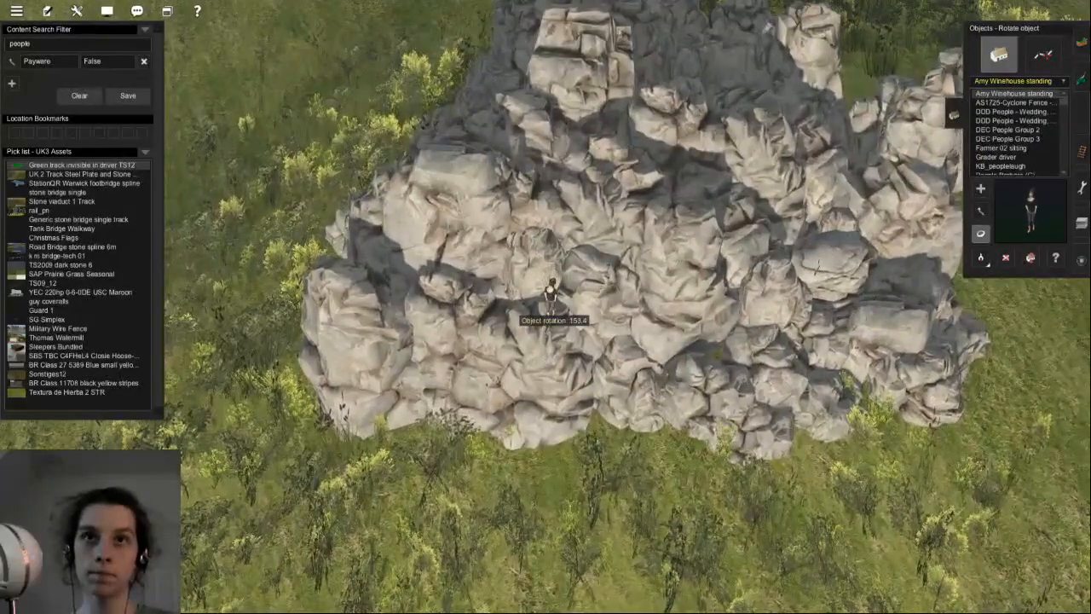
scroll(556, 297, "up", 10)
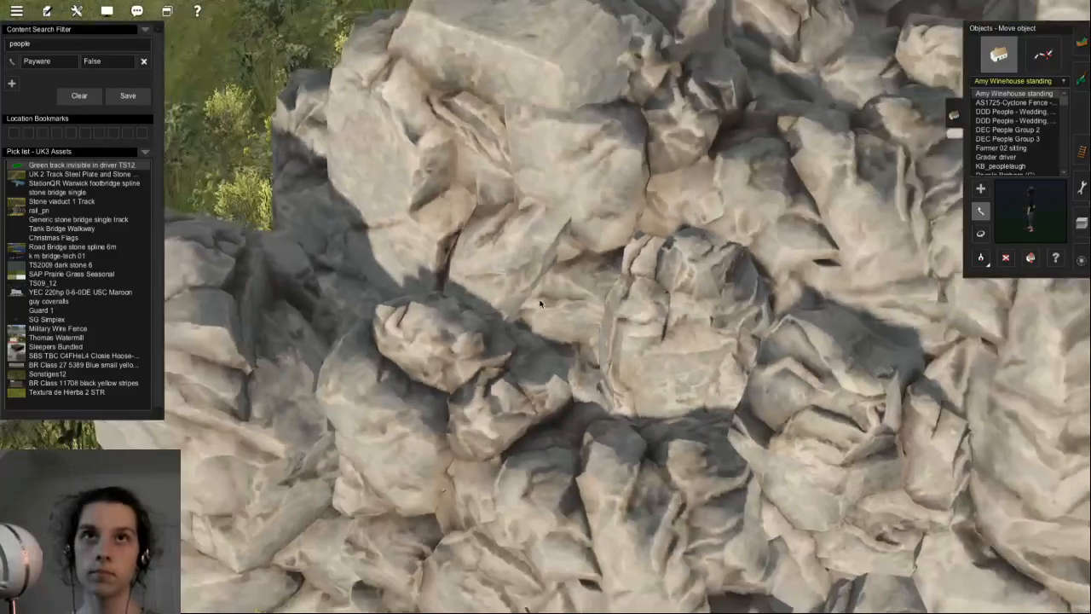
scroll(539, 302, "down", 5)
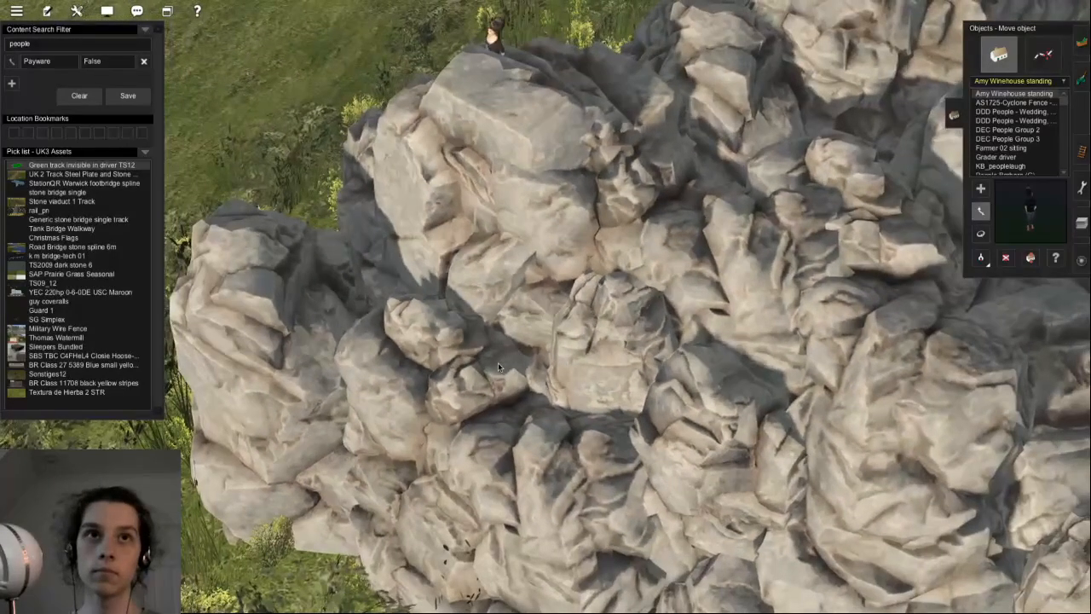
left_click_drag(512, 368, 521, 394)
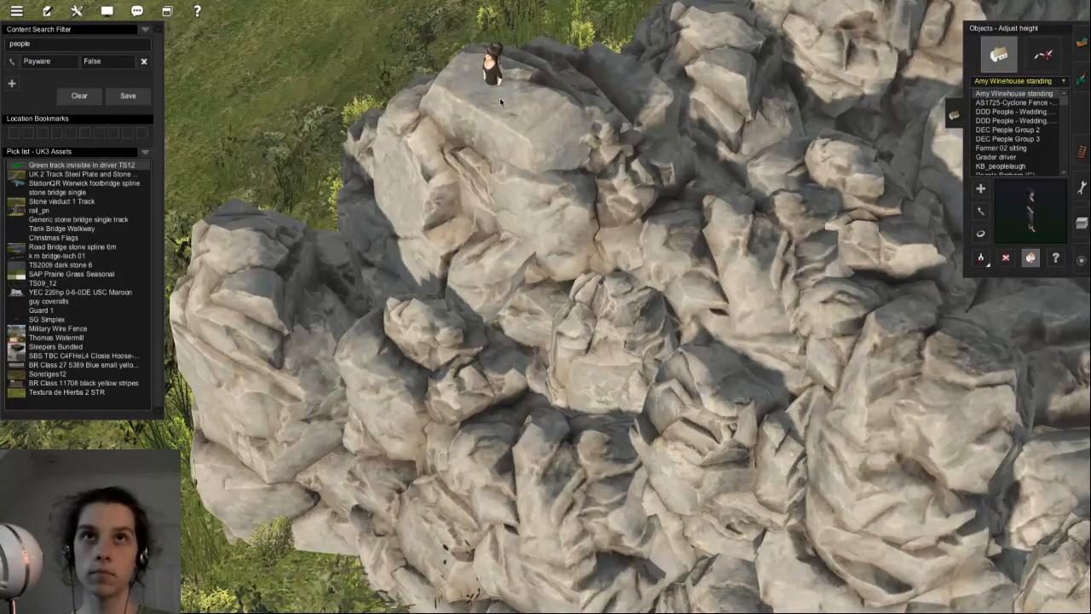
scroll(495, 129, "up", 10)
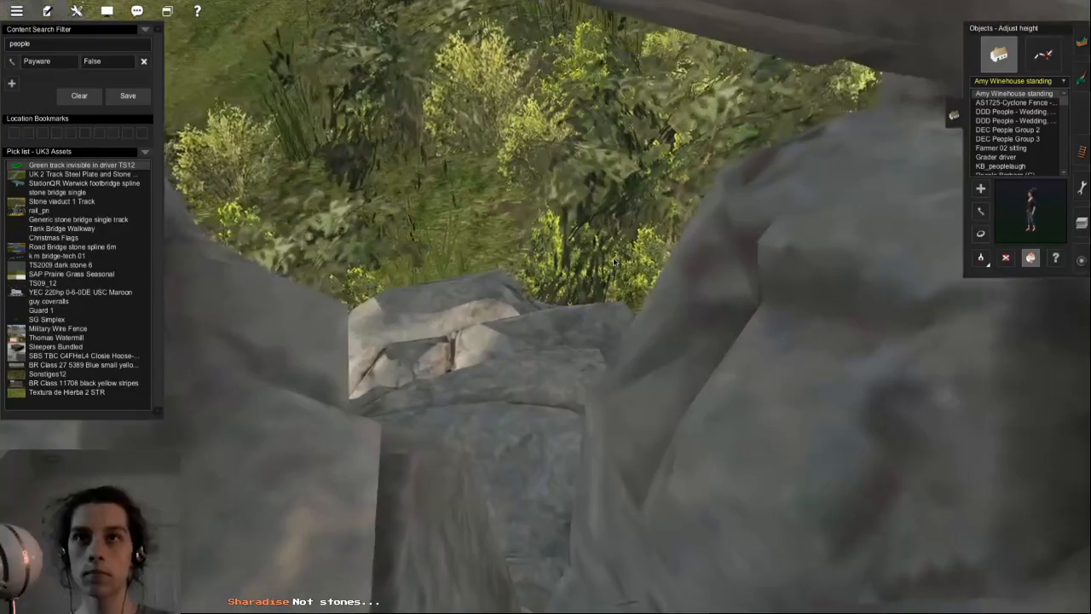
scroll(614, 261, "down", 5)
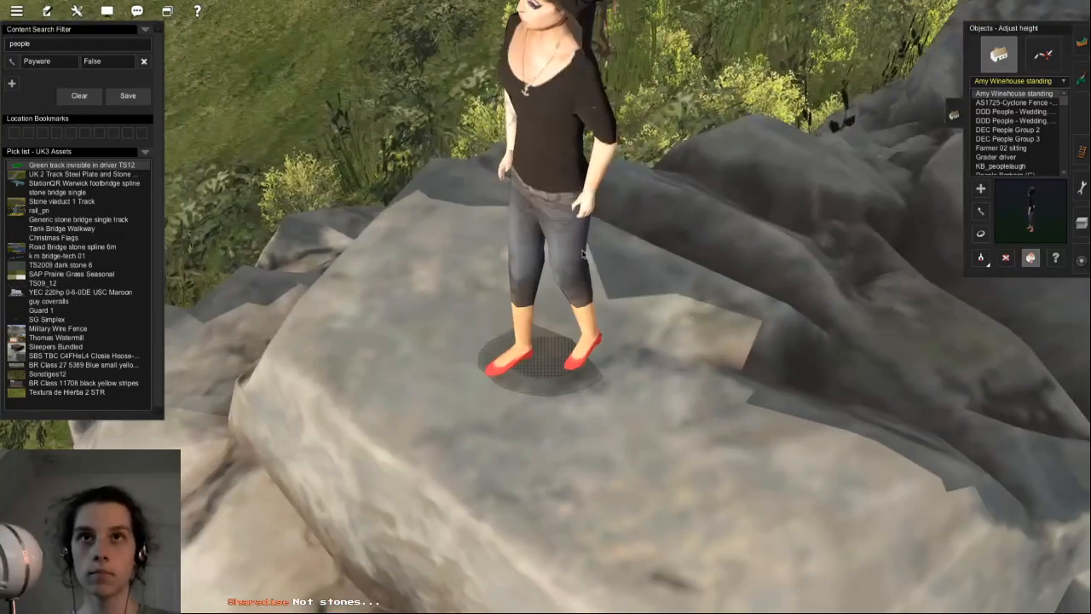
- Fine-tune the standing figure's height so its feet rest on the flat top of the large upper boulder
left_click_drag(514, 275, 514, 283)
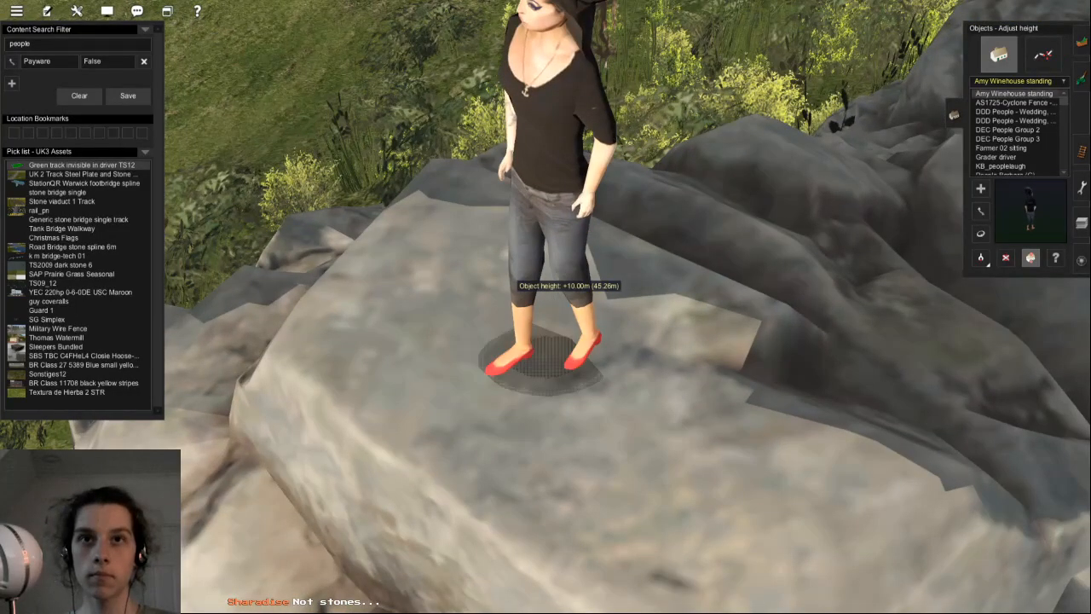
left_click_drag(514, 283, 514, 274)
right_click(565, 348)
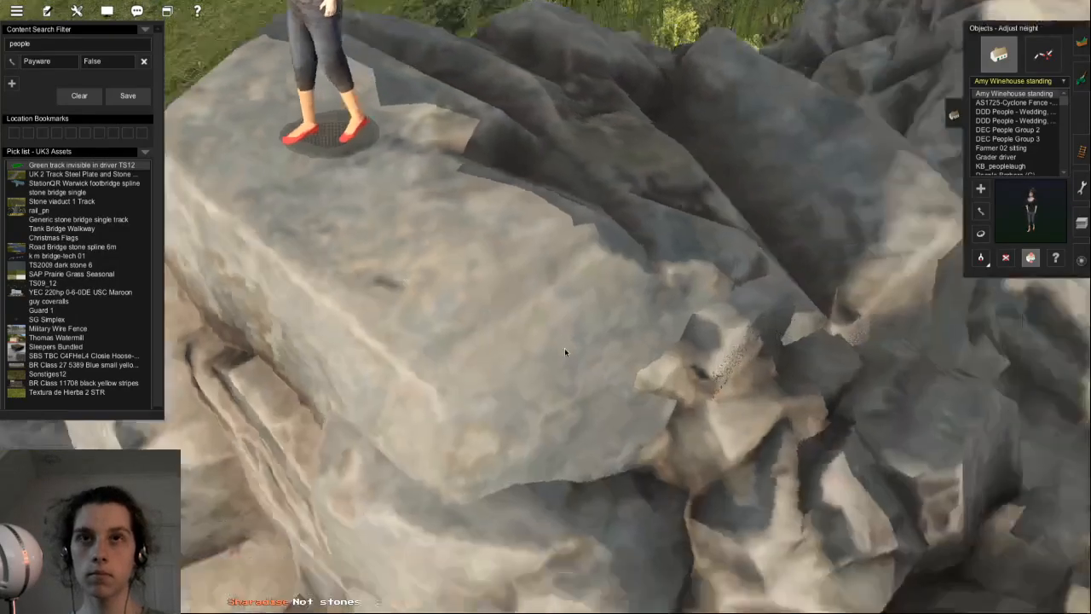
scroll(564, 346, "down", 10)
scroll(571, 329, "down", 10)
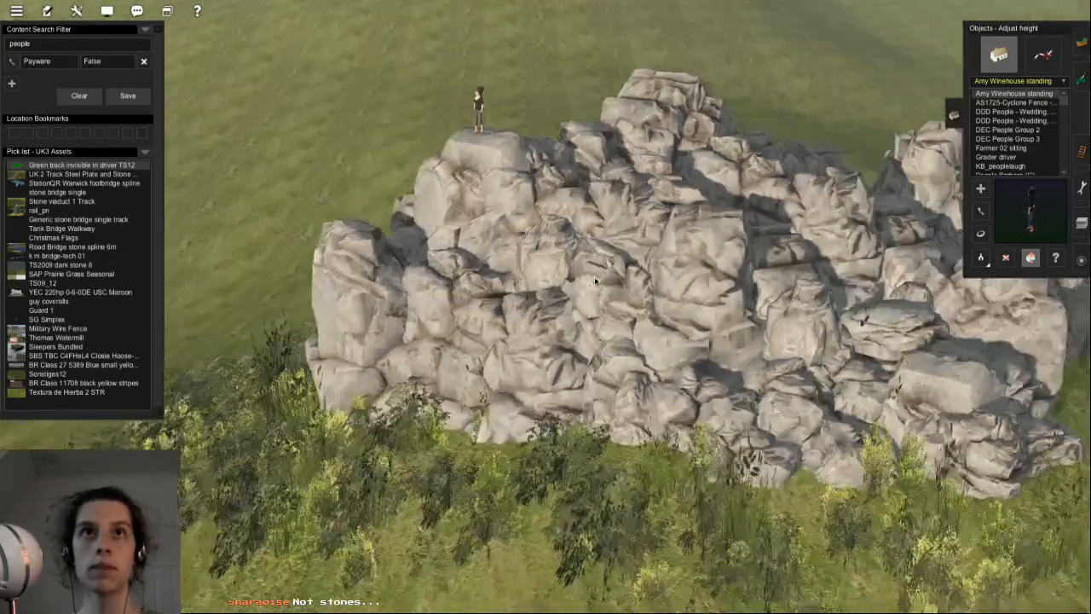
- Examine the figure on the peak with the fly camera, both close up and from the grass below the rocks
key("Left")
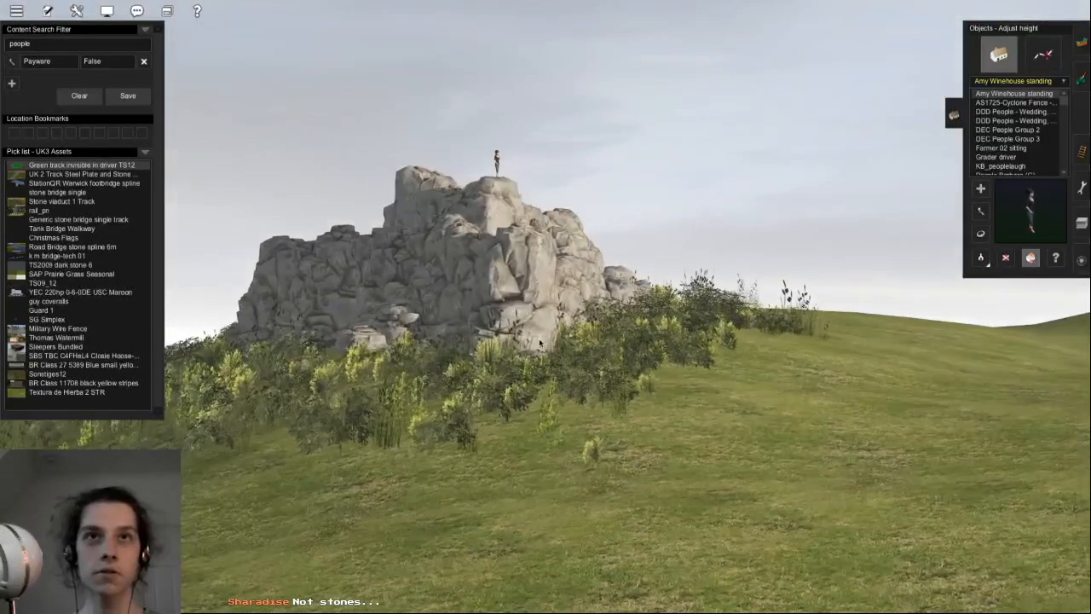
key("Down")
key("alt+y")
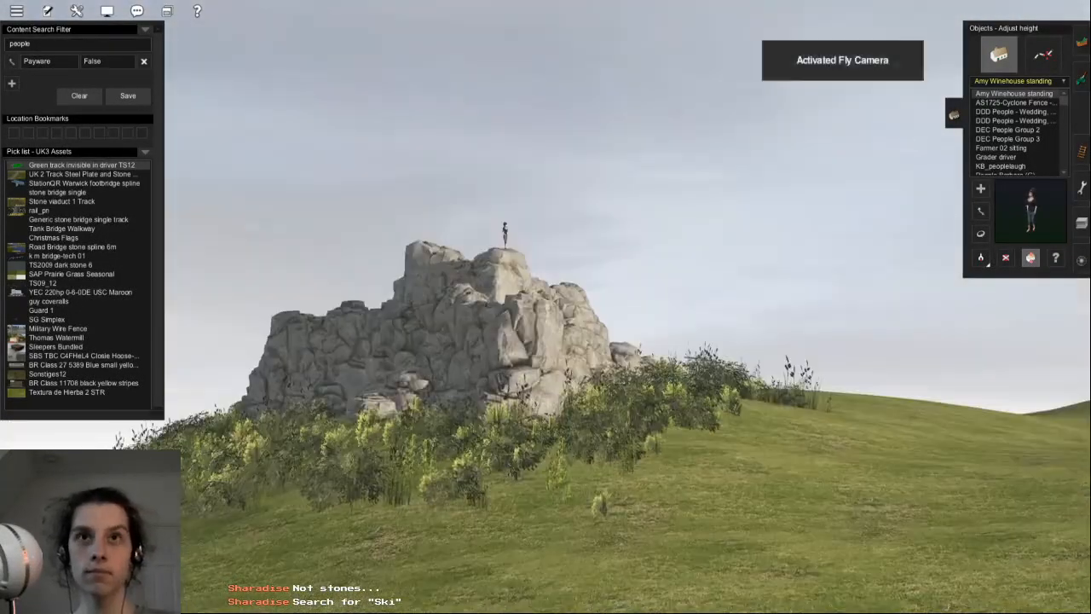
key("w")
key("w")
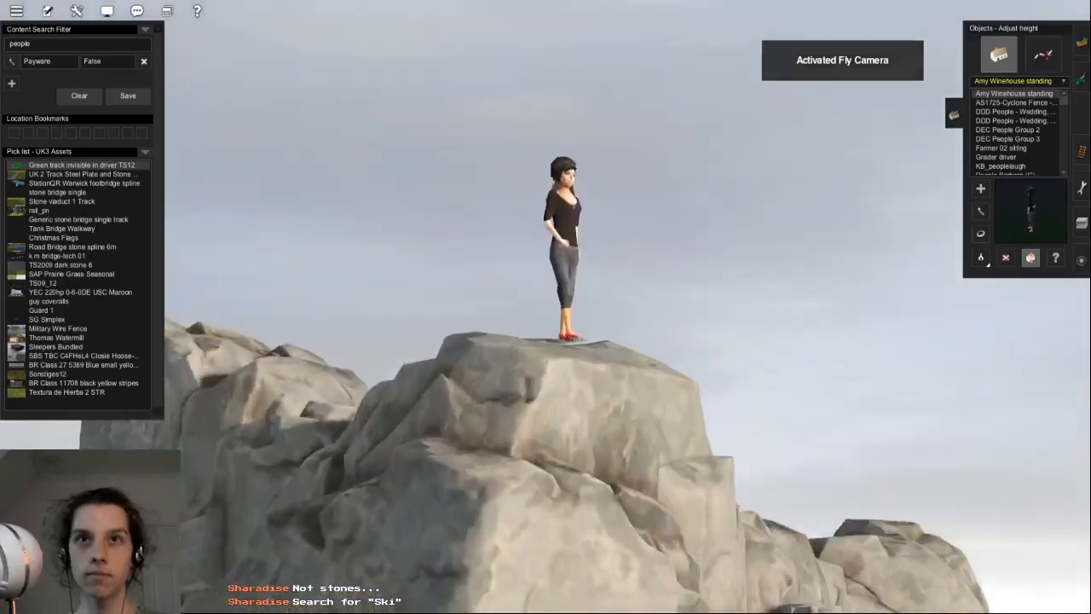
key("s")
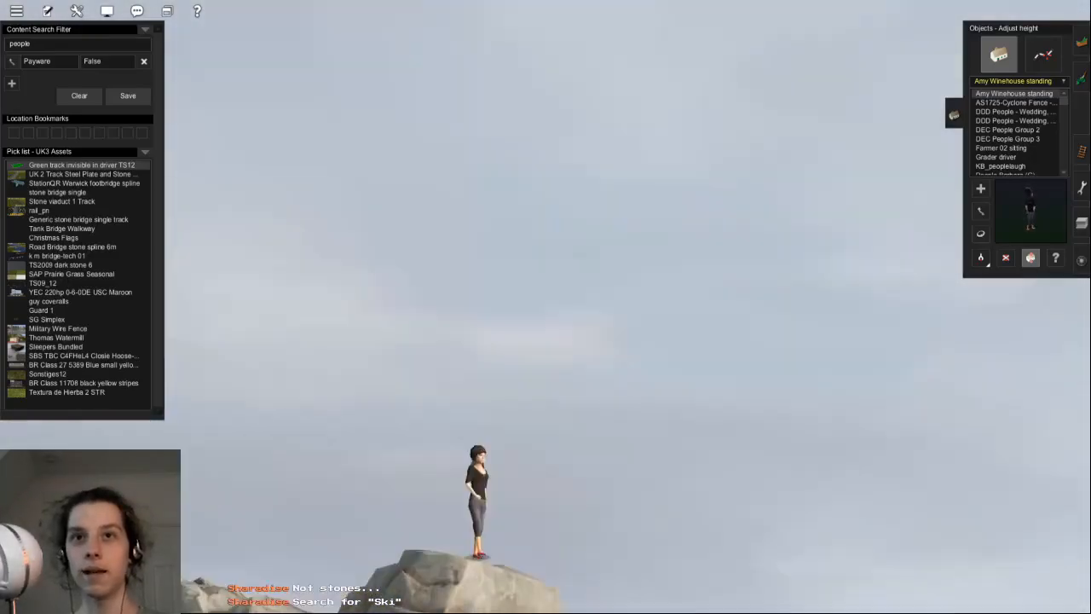
key("s")
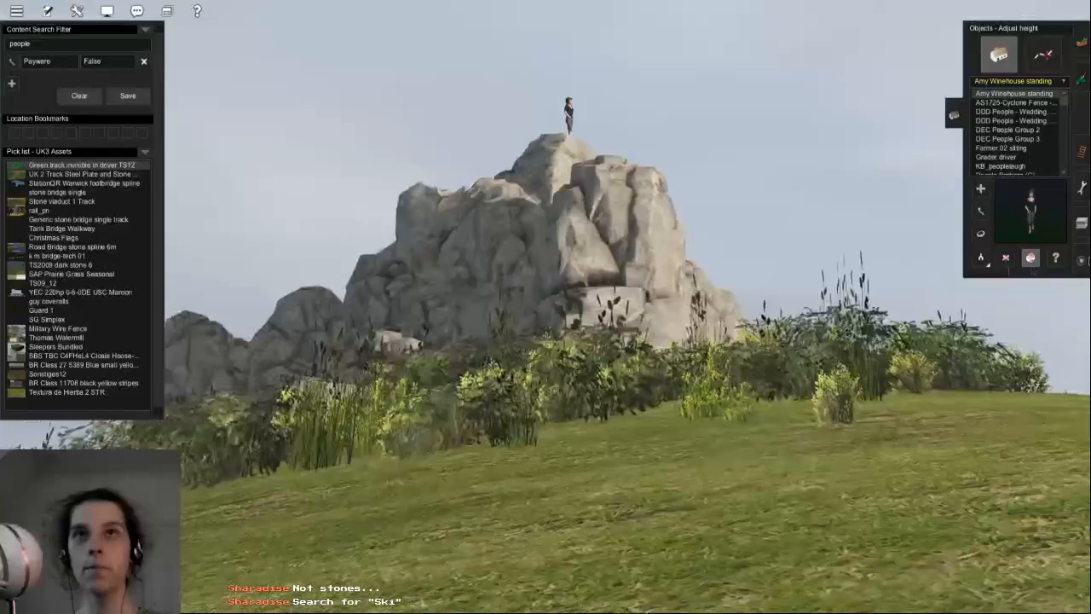
key("d")
- Hide the editing panels, view the rock formation and figure from ground level, and return to the normal editing camera
left_click(1081, 187)
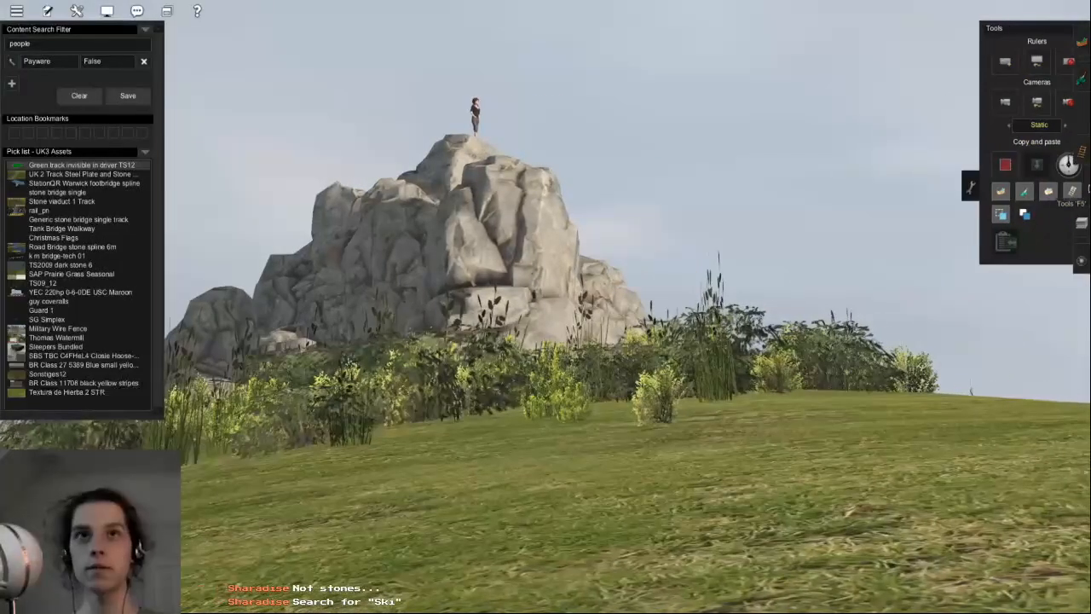
left_click(954, 186)
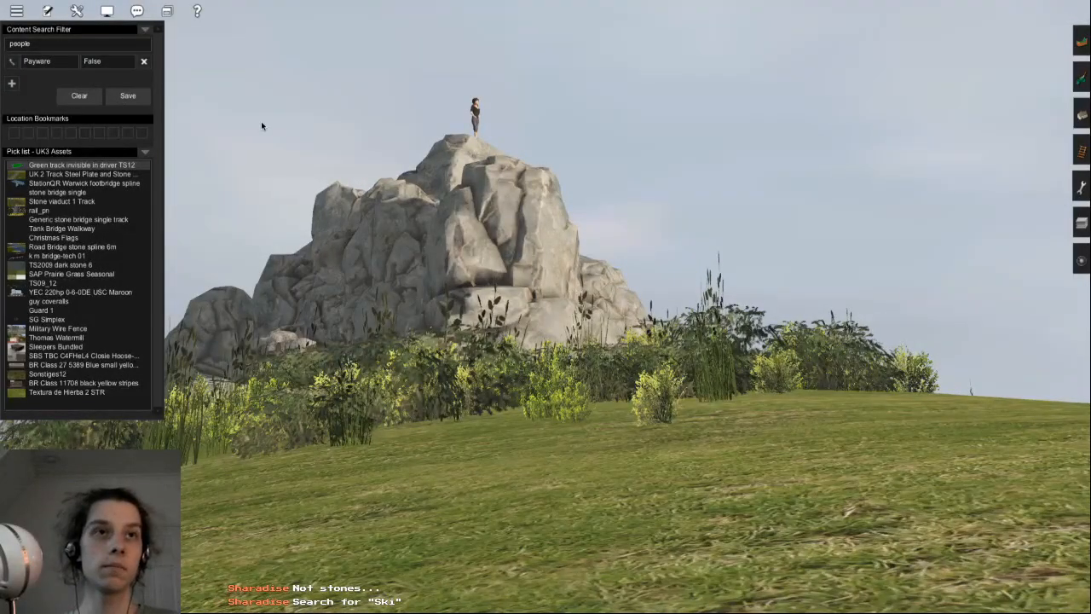
key("w")
right_click_drag(693, 282, 688, 273)
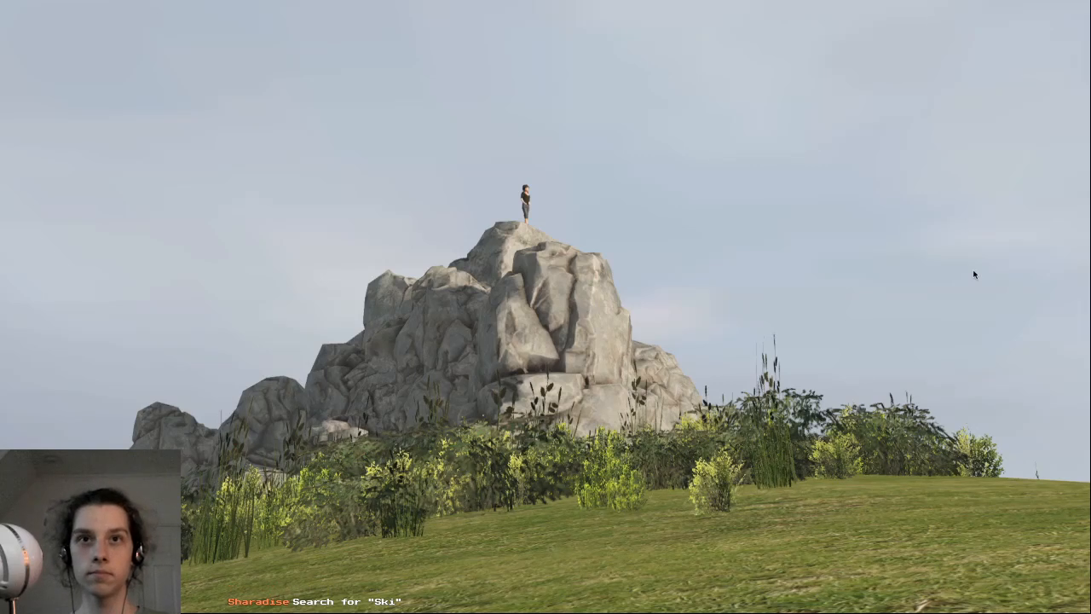
key("d")
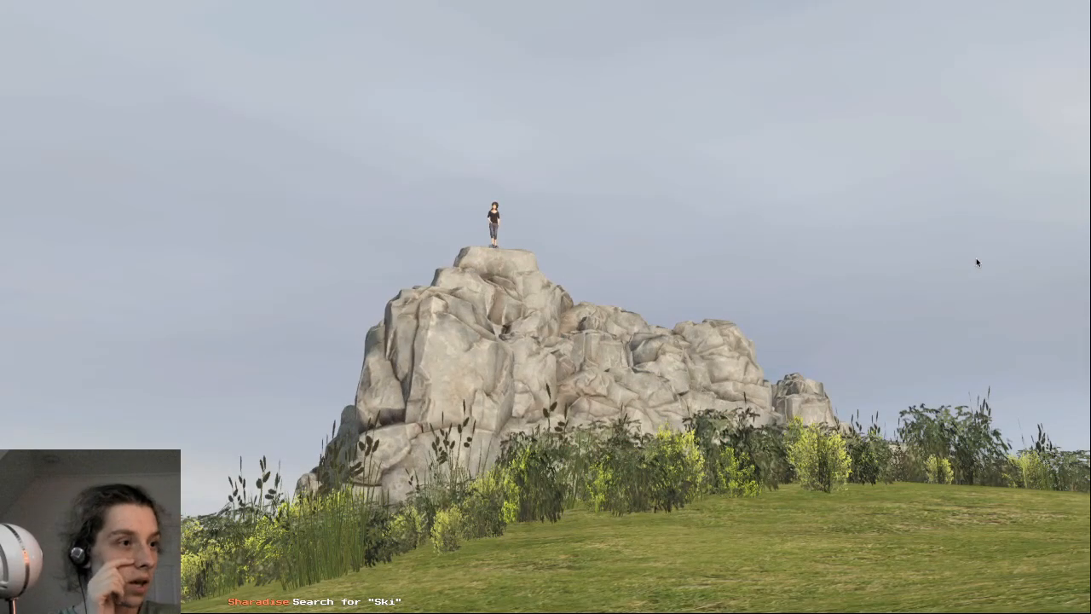
right_click_drag(975, 258, 956, 384)
key("alt+y")
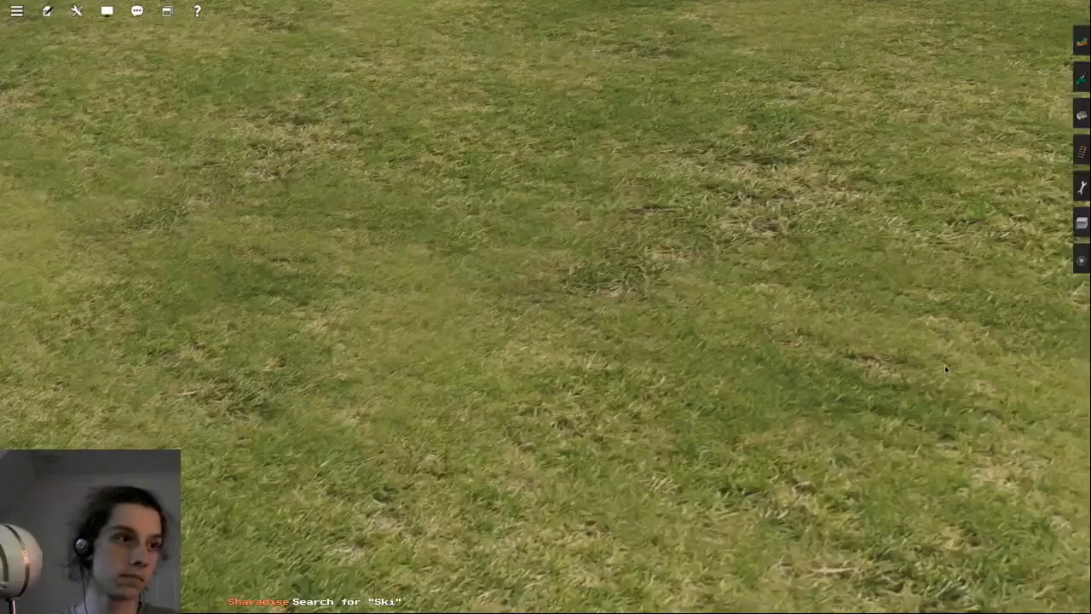
right_click_drag(619, 252, 528, 323)
key("s")
- Filter the content by "ski", place the Fiat 125 pickup niebieski on the grass before the rocks, and undo the placement
mouse_move(212, 250)
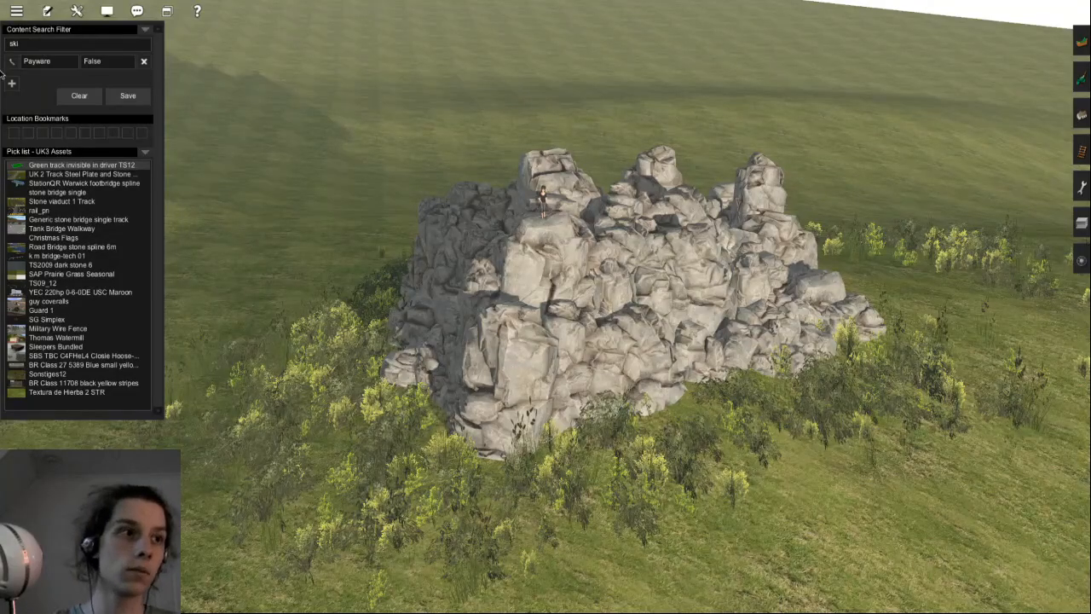
mouse_move(1081, 115)
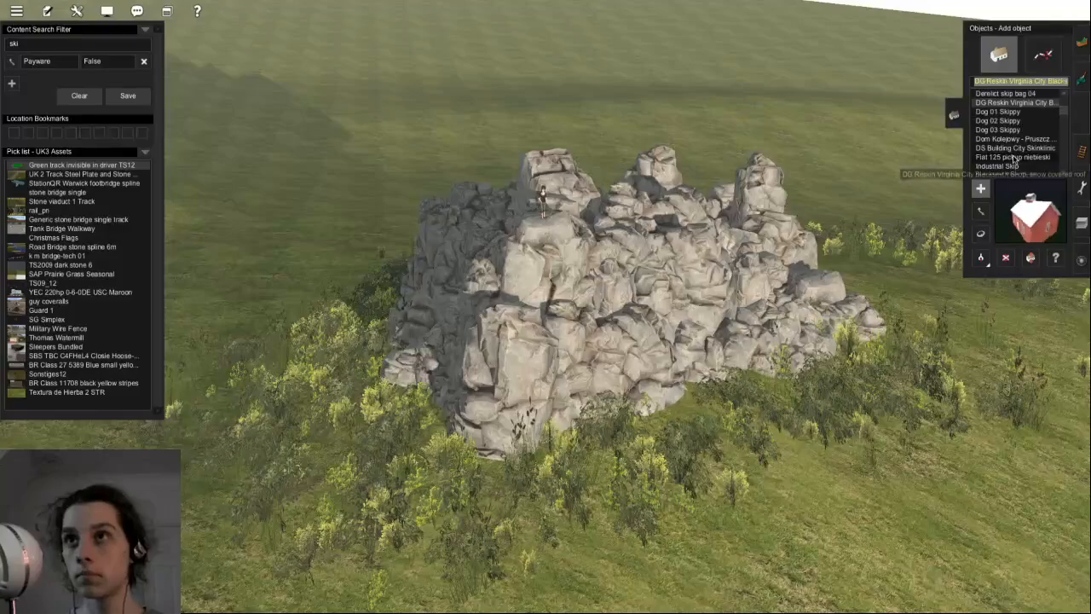
key("Up")
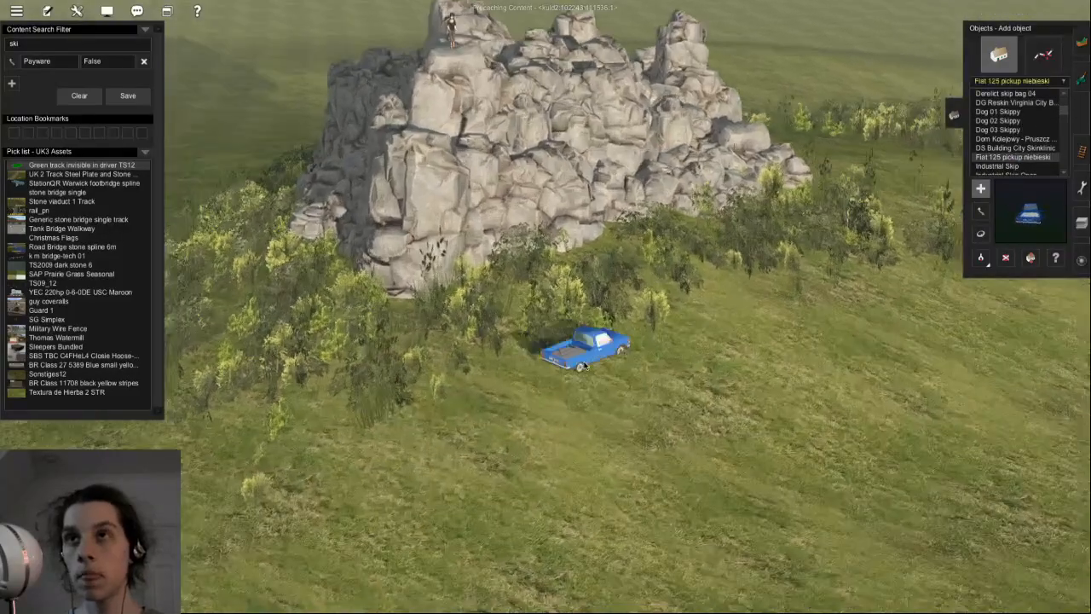
left_click(554, 289)
scroll(559, 286, "up", 5)
key("Left")
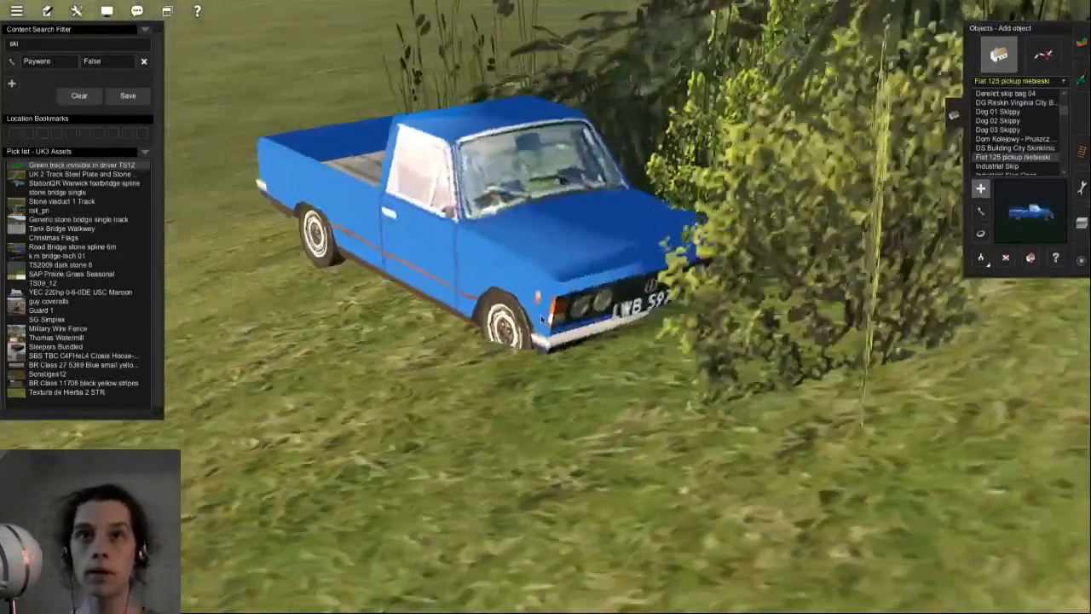
key("Right")
key("Left")
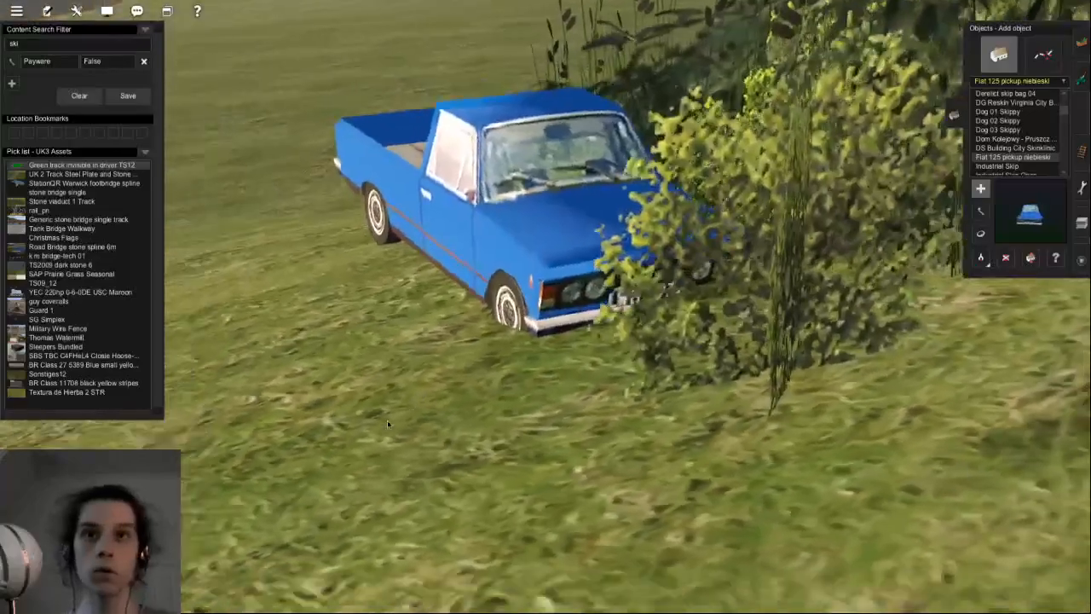
key("ctrl+z")
key("Right")
- Try the Magazyn Oborniki Slaskie object on the grass in front of the rocks and undo its placement
scroll(1028, 147, "down", 2)
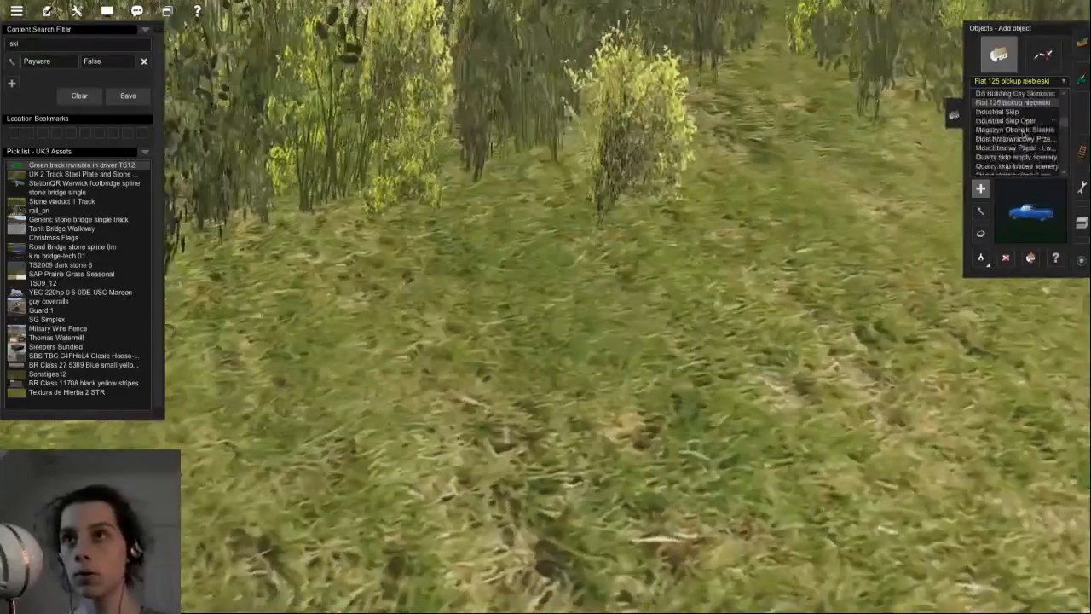
left_click(1023, 131)
left_click(585, 367)
scroll(770, 249, "down", 5)
key("ctrl+z")
scroll(1028, 147, "down", 3)
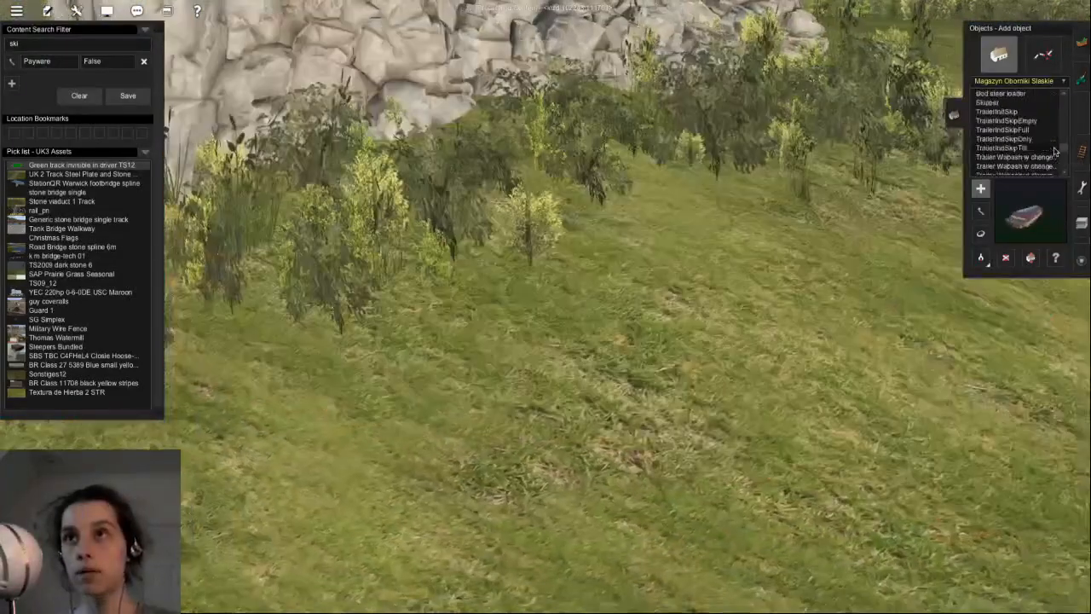
- Try the TrailerIndSkipTilt object and another skip trailer from the results on the grass, undoing each placement
left_click(1015, 148)
left_click(447, 360)
right_click(447, 361)
key("ctrl+z")
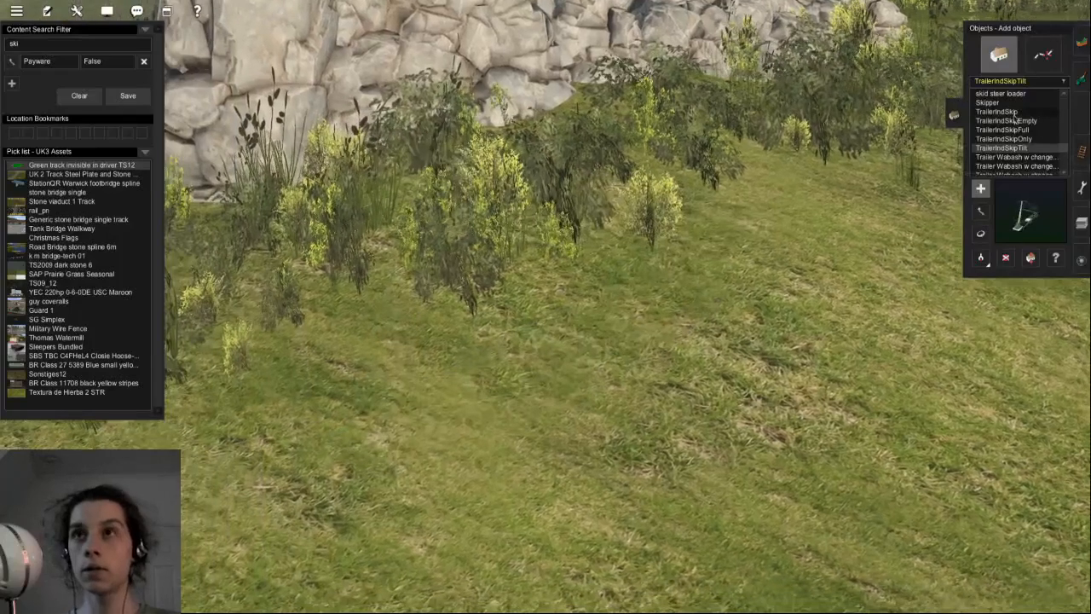
left_click(554, 342)
key("ctrl+z")
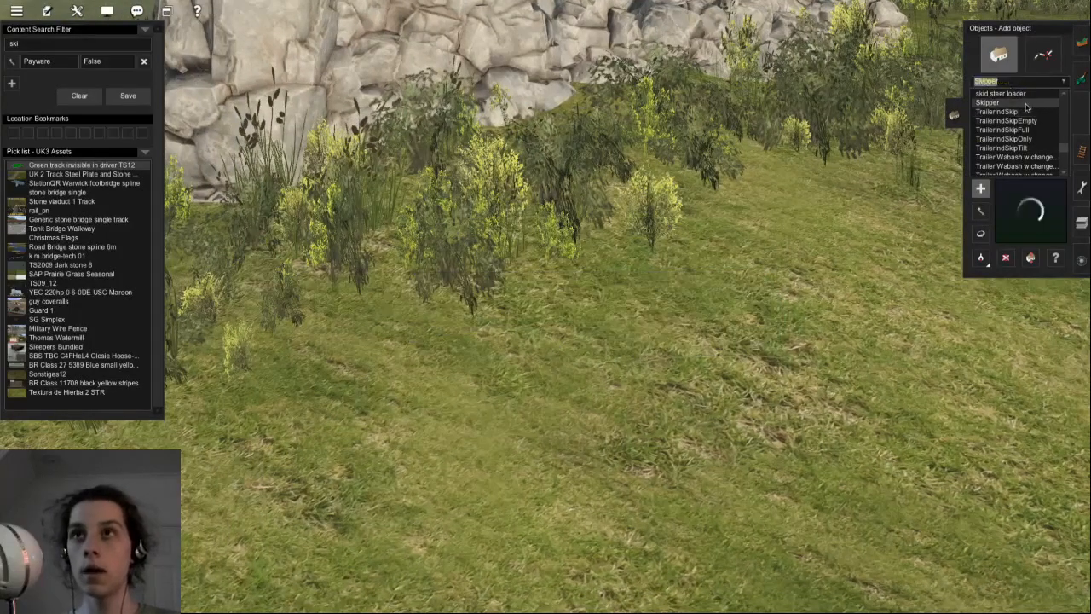
- Place the Skipper figure on the grass, inspect it up close, and undo its placement
left_click(414, 420)
right_click(414, 420)
scroll(414, 421, "up", 5)
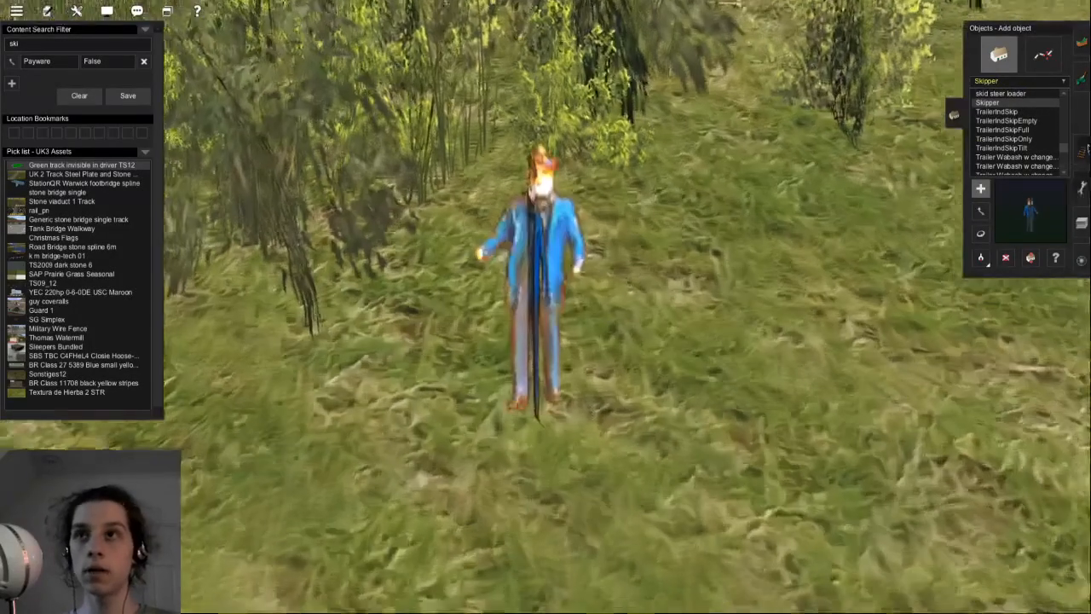
key("ctrl+z")
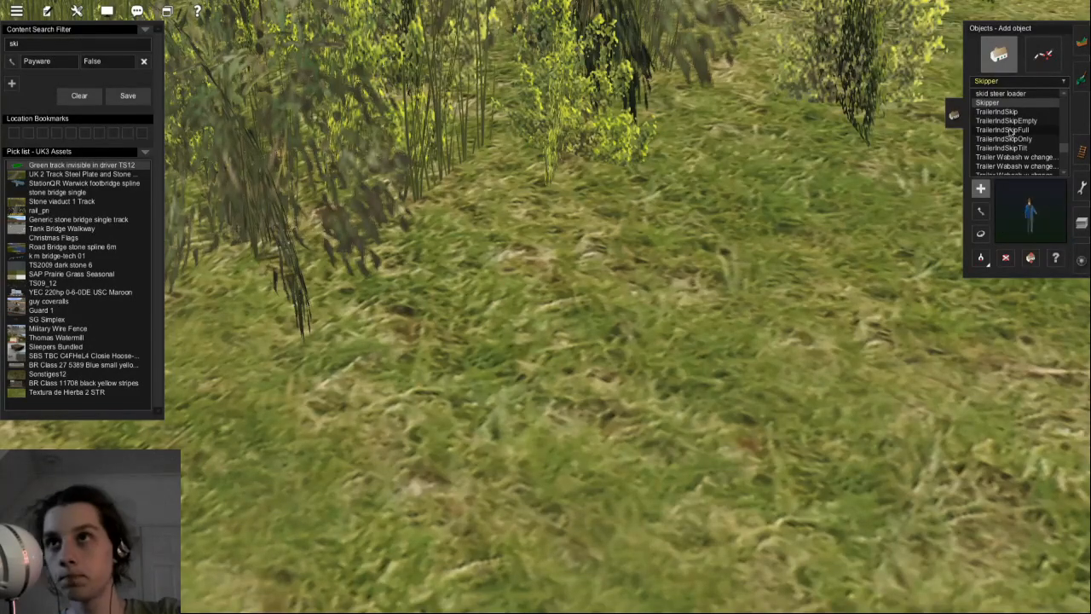
- Place several Trailer Wabash trailers in front of the rock formation and undo their placement
left_click(1014, 158)
scroll(649, 374, "down", 5)
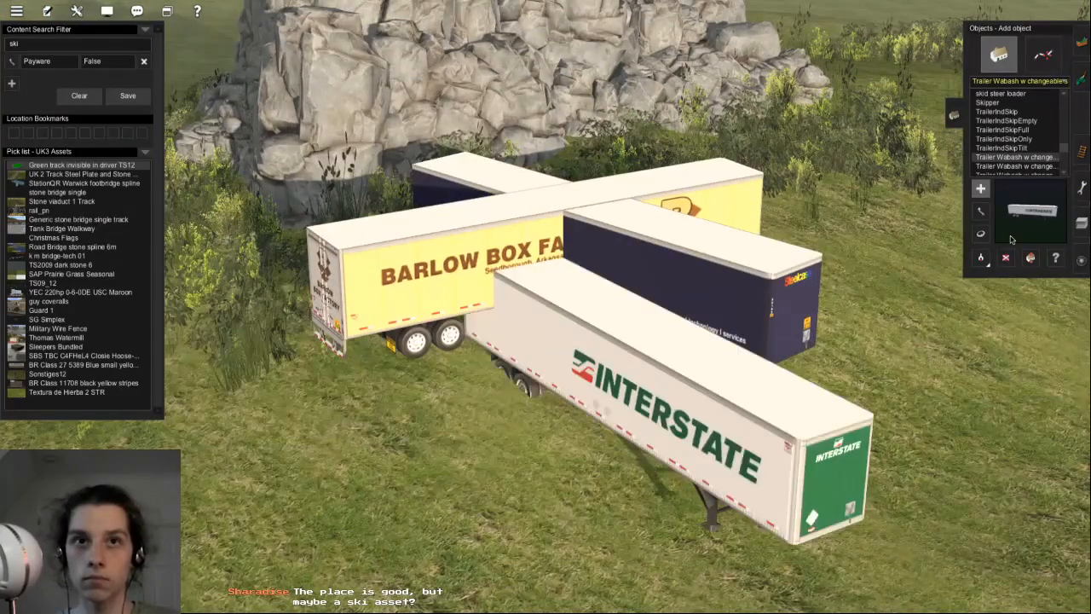
key("ctrl+z")
key("ctrl+z")
scroll(804, 242, "up", 6)
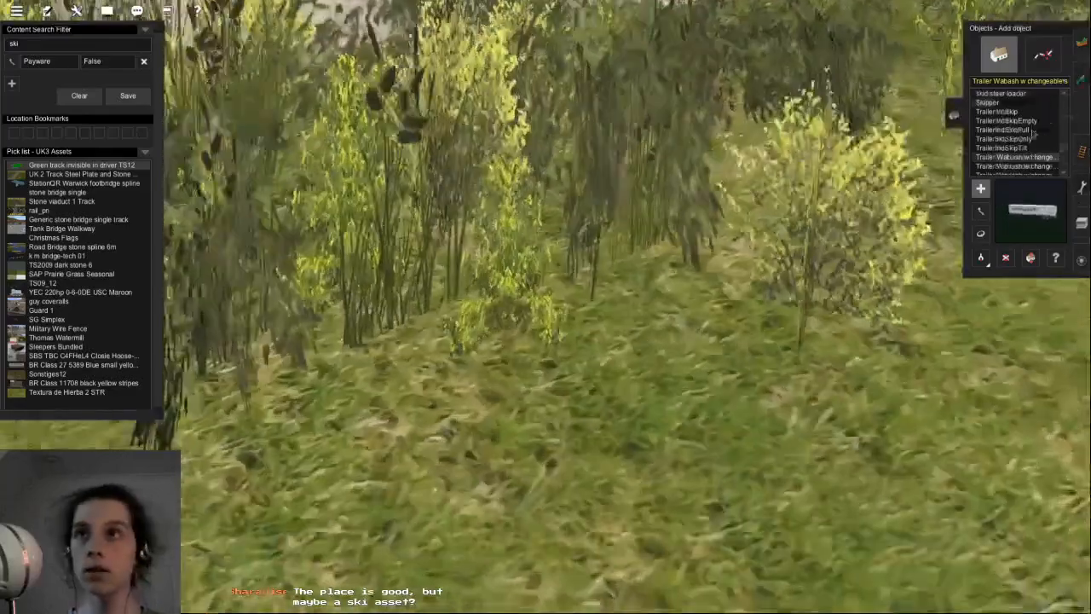
- Try the Truck Skip Loaded Empty and the UK Skirted Full Barrier level crossing on the grass, removing both again
scroll(1033, 133, "down", 4)
left_click(1033, 133)
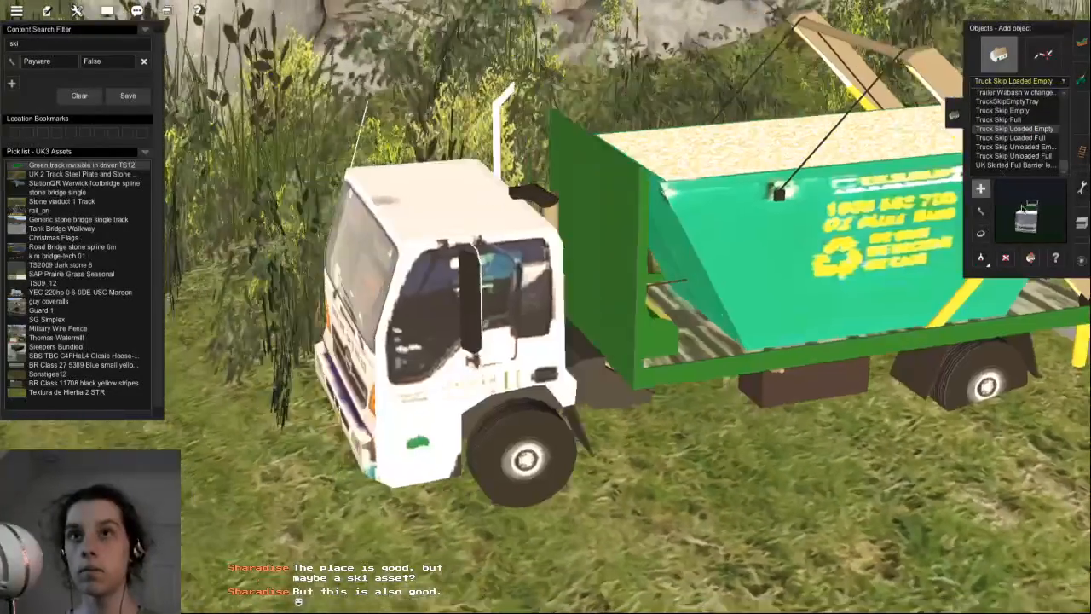
left_click(1015, 165)
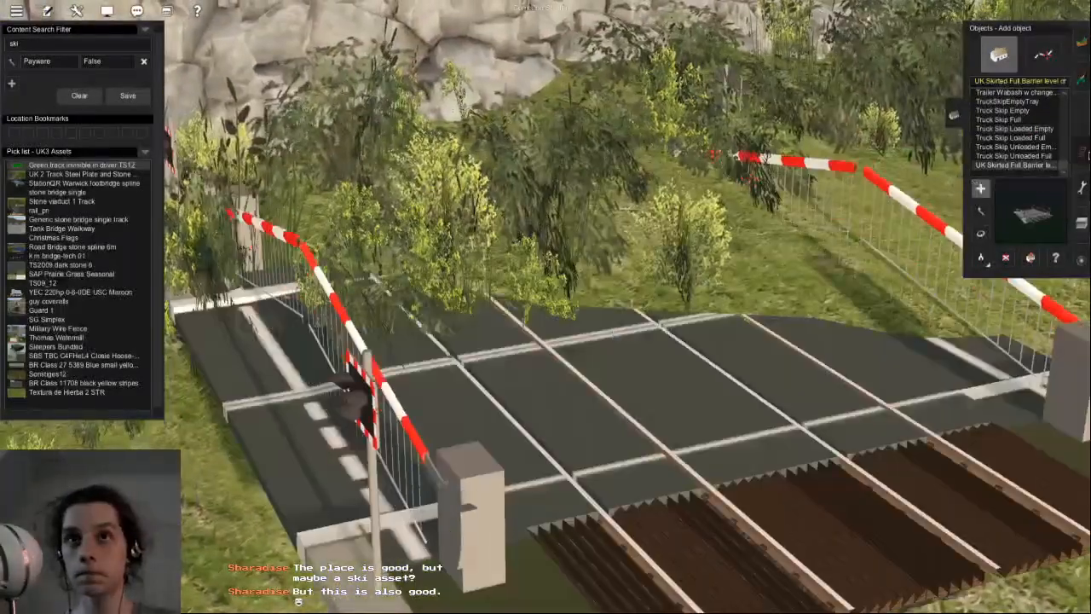
scroll(1055, 139, "up", 3)
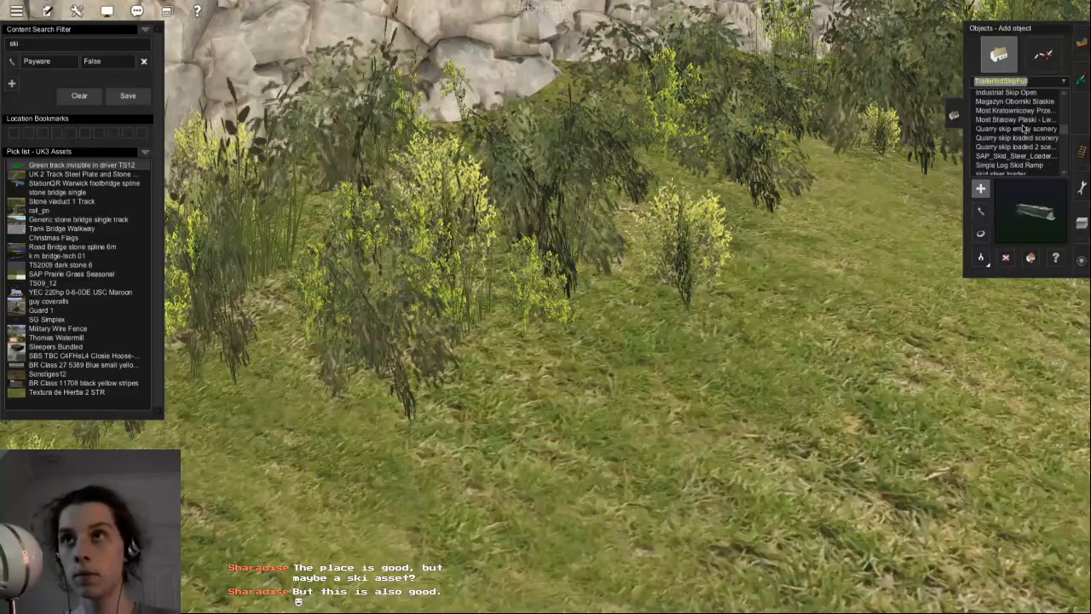
- Try the SAP_Skid_Steer_Loader and Single Log Skid Ramp on the grass, and pick the DG Reskin Virginia City building
left_click(1013, 156)
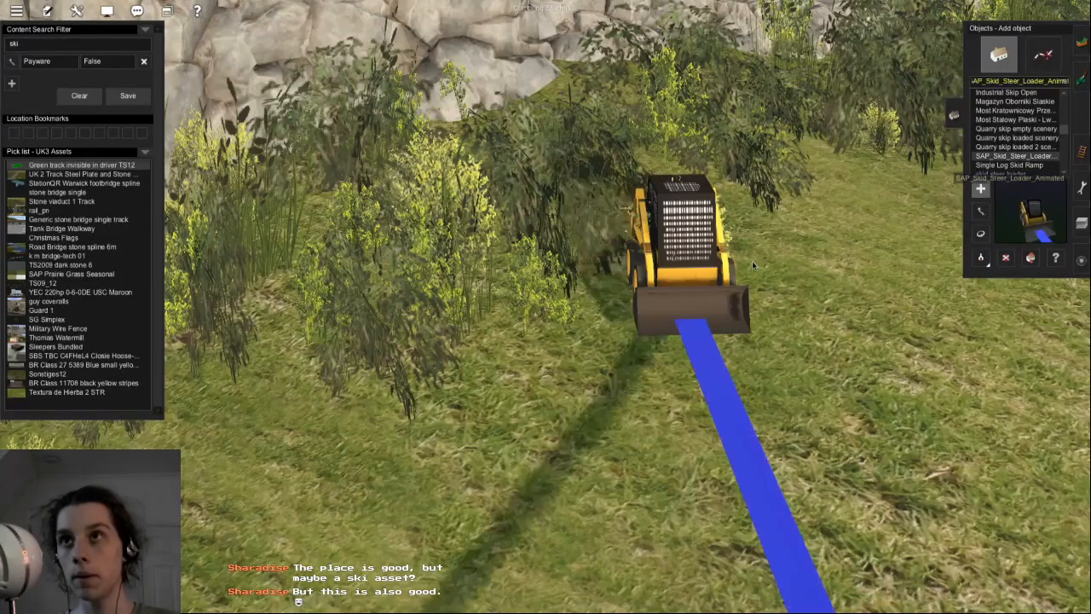
left_click(1018, 164)
scroll(1017, 163, "up", 3)
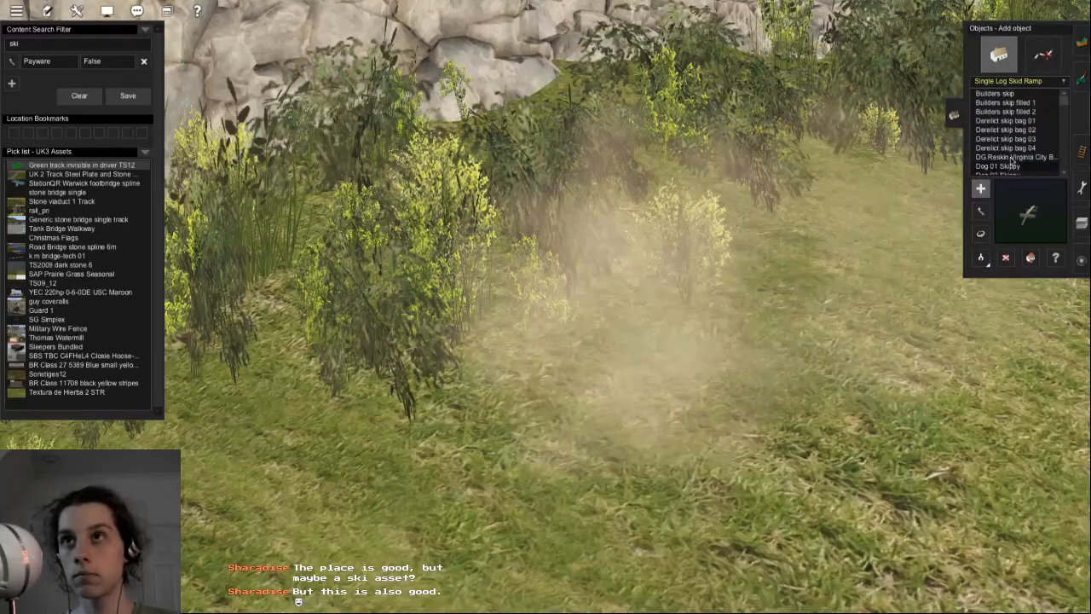
left_click(1014, 158)
- Look through the remaining ski objects and change the content search filter to people
scroll(1010, 157, "down", 3)
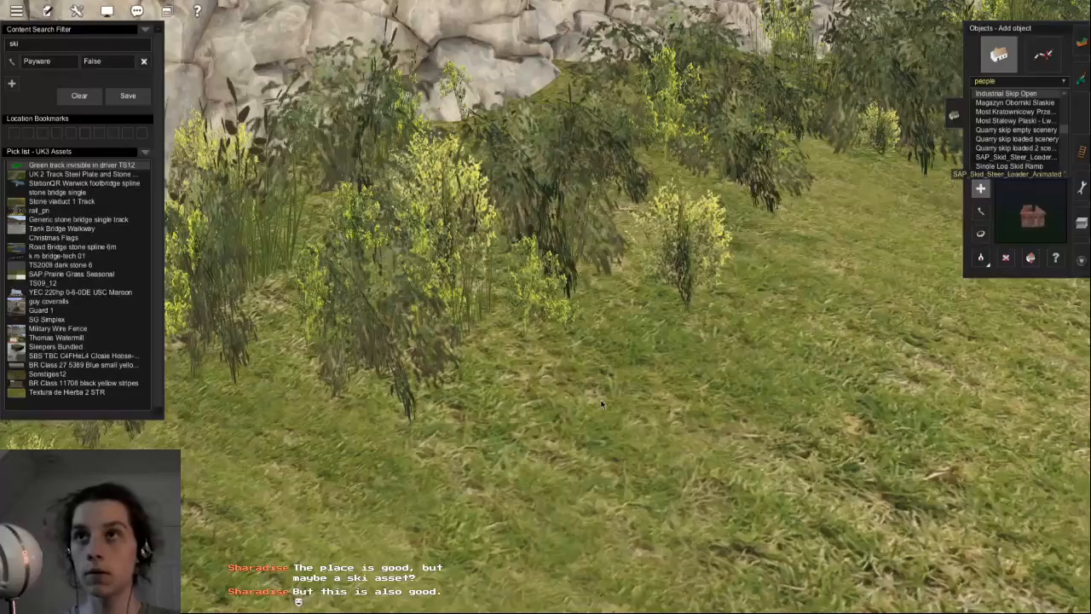
scroll(651, 359, "down", 3)
scroll(1002, 125, "down", 6)
scroll(533, 228, "up", 3)
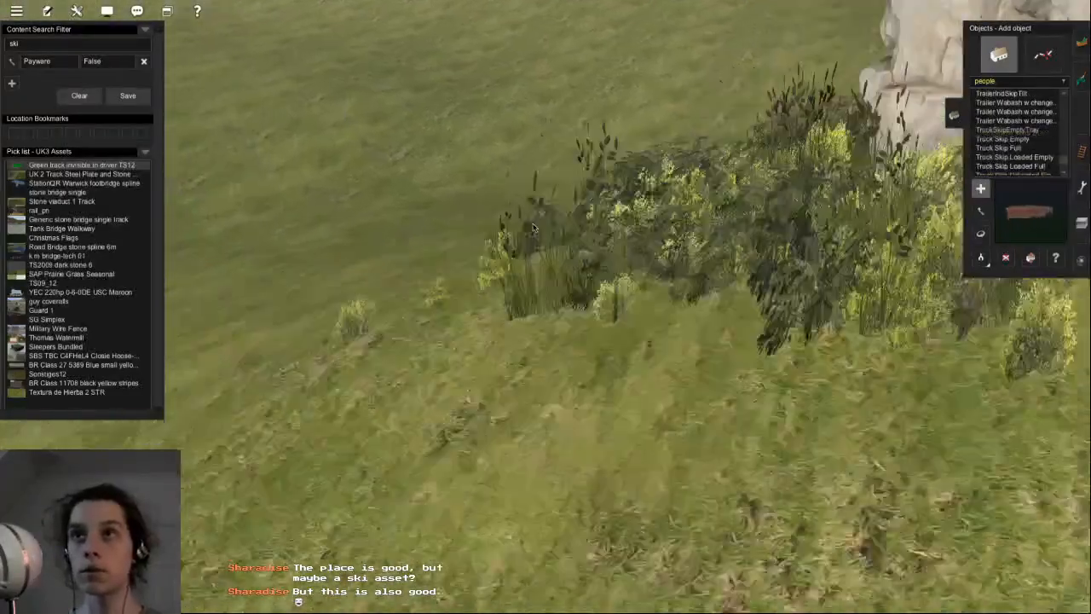
scroll(533, 228, "down", 5)
key("Right")
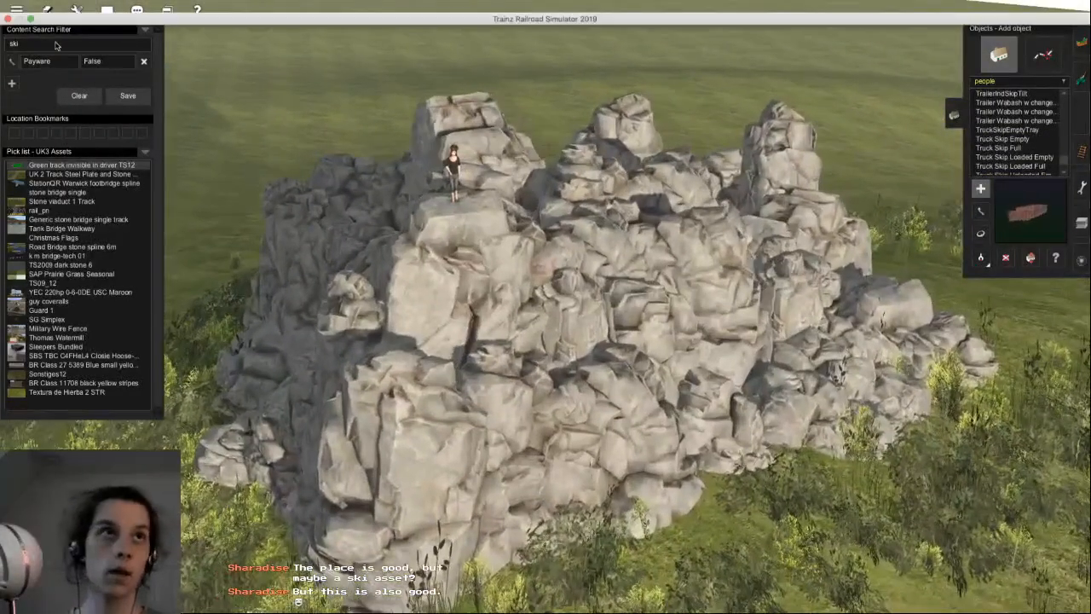
left_click_drag(58, 43, 1, 77)
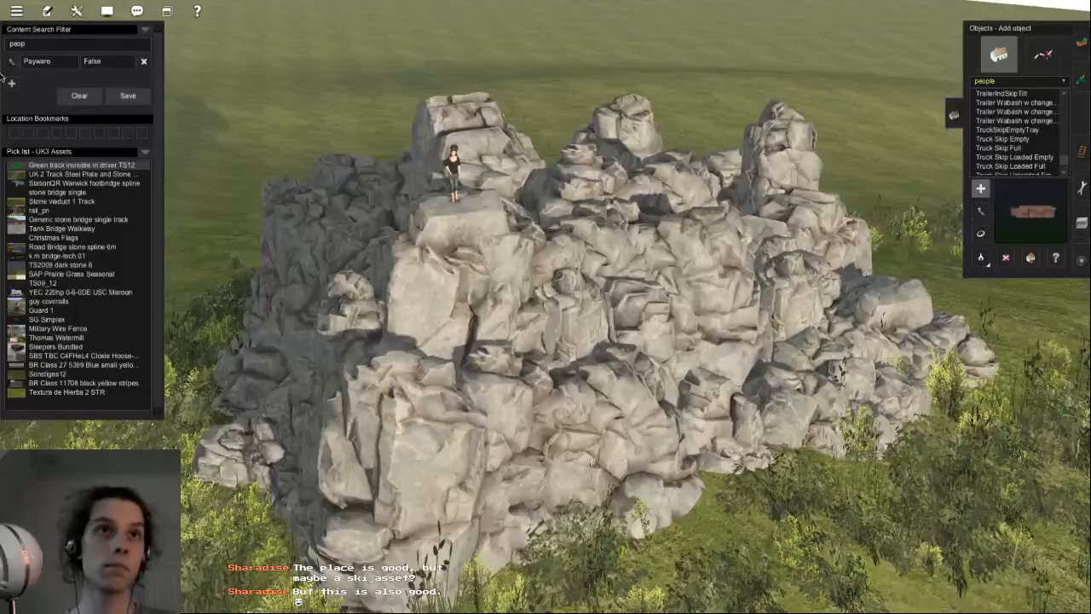
- Place the People Phillip figure on the grass in front of the rock formation
scroll(455, 290, "up", 5)
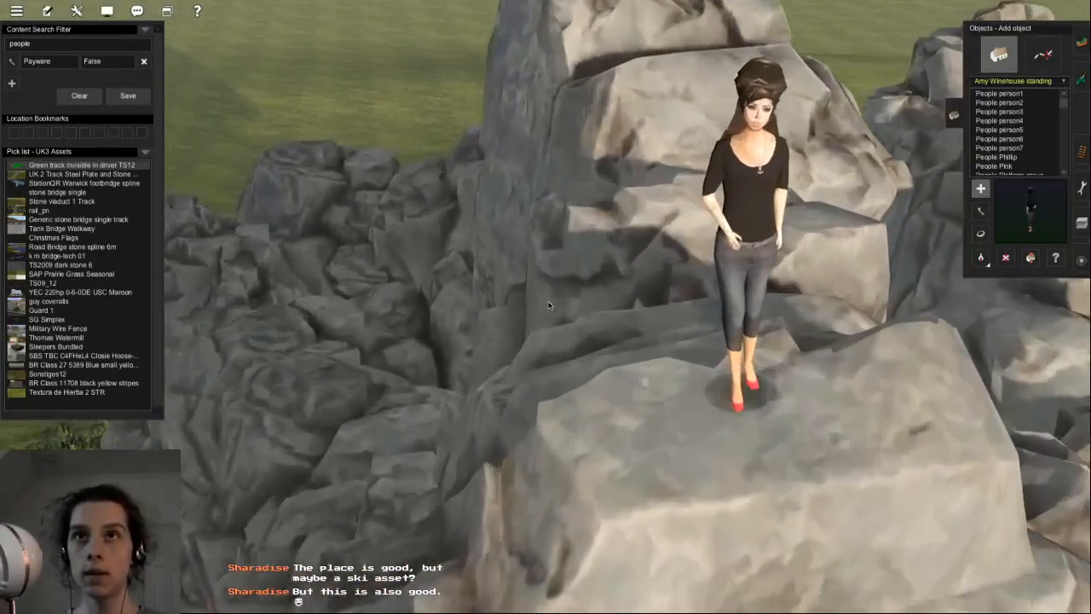
scroll(548, 305, "down", 6)
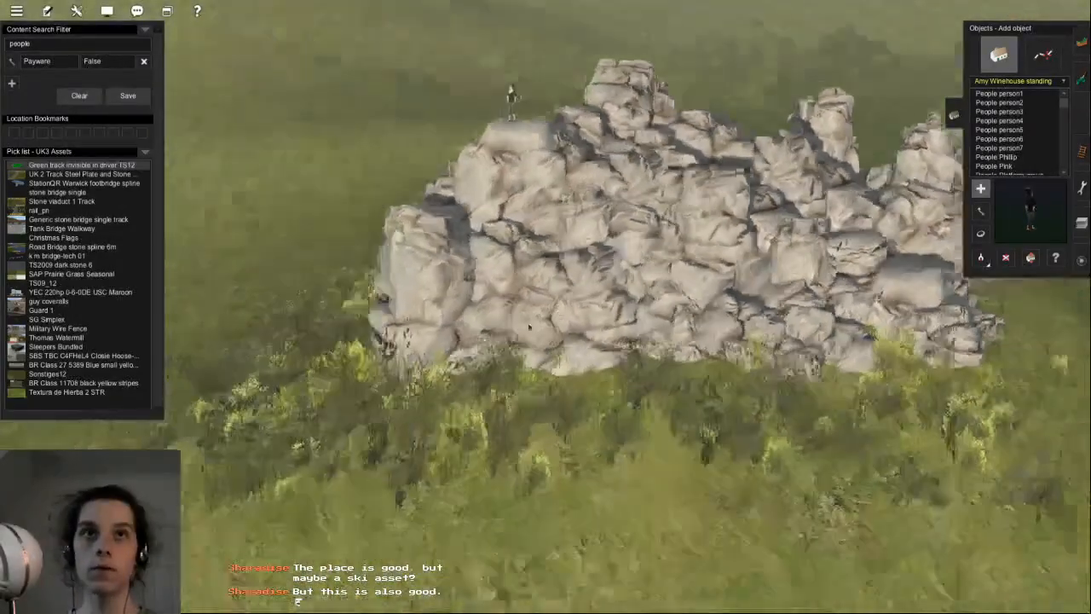
key("Up")
right_click(540, 115)
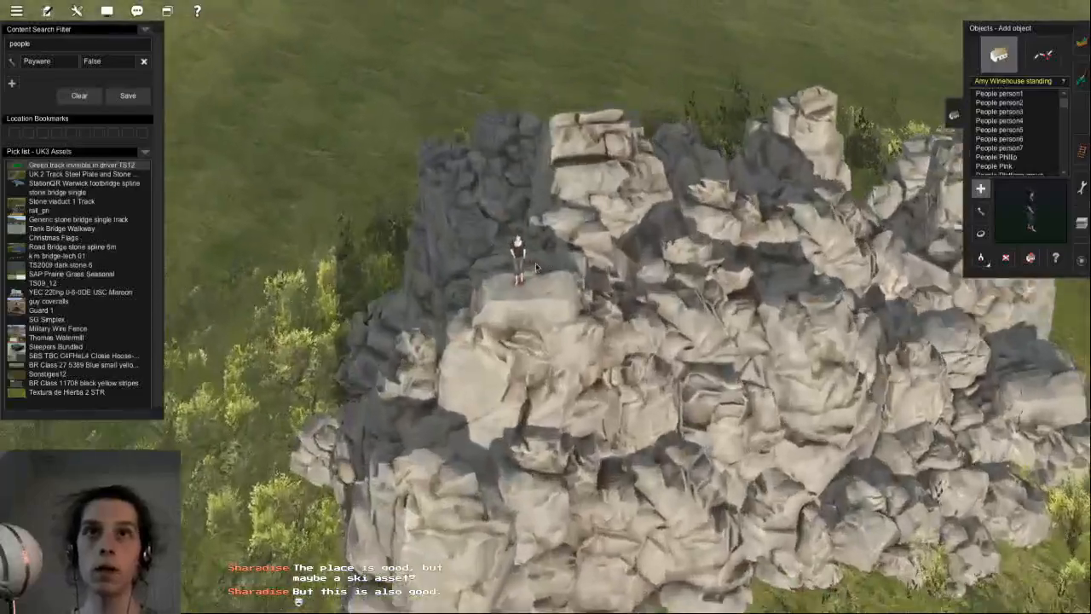
key("d")
scroll(513, 334, "down", 5)
right_click(511, 558)
scroll(512, 559, "up", 5)
left_click(1020, 156)
left_click(502, 518)
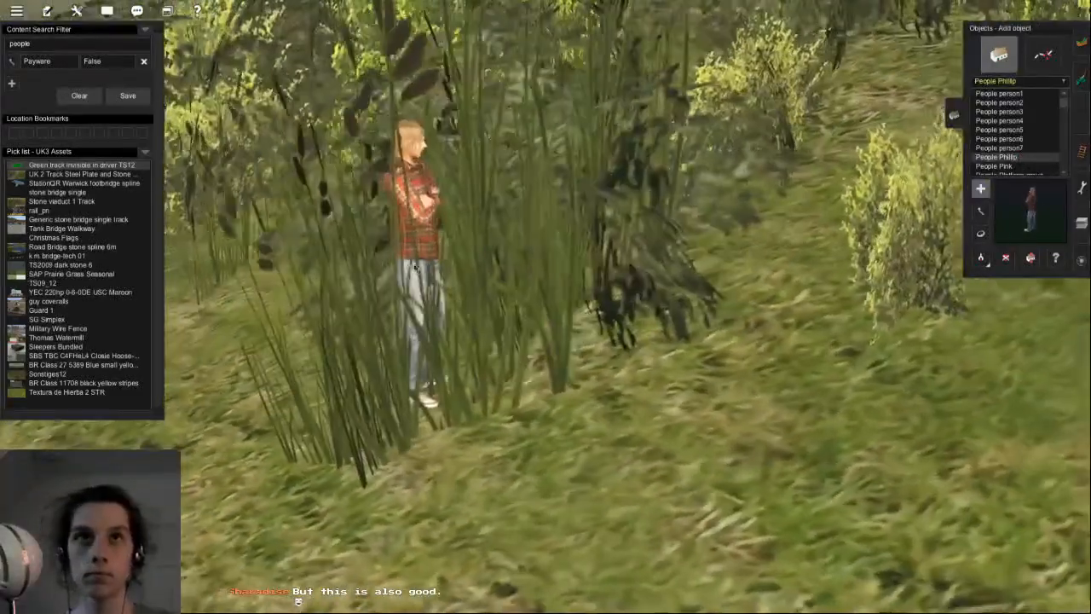
- Rotate the People Phillip figure among the reeds so it faces the front
key("r")
left_click_drag(416, 267, 410, 269)
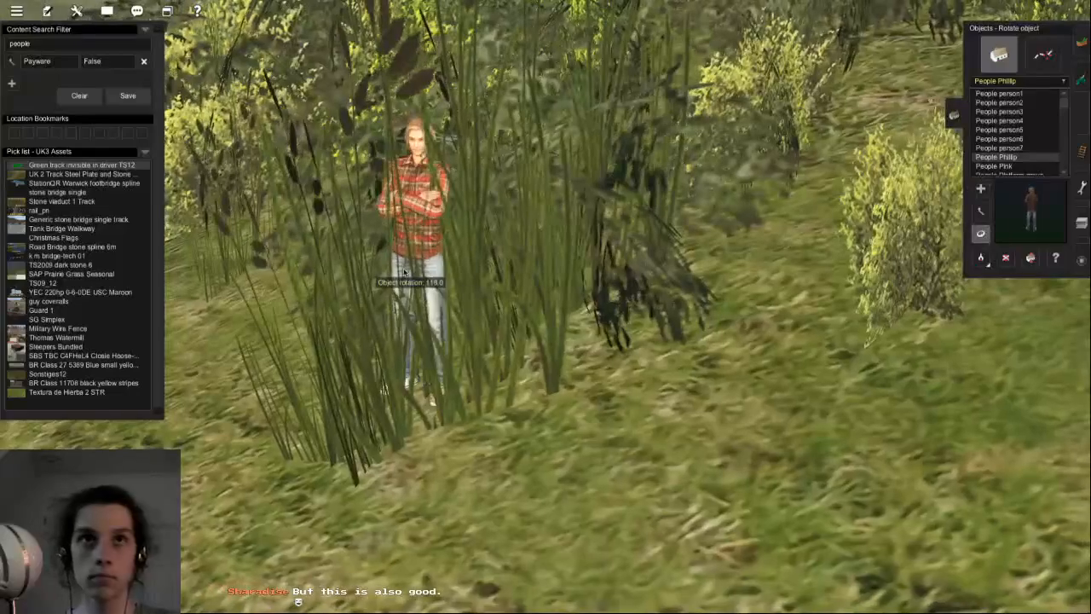
scroll(412, 254, "down", 5)
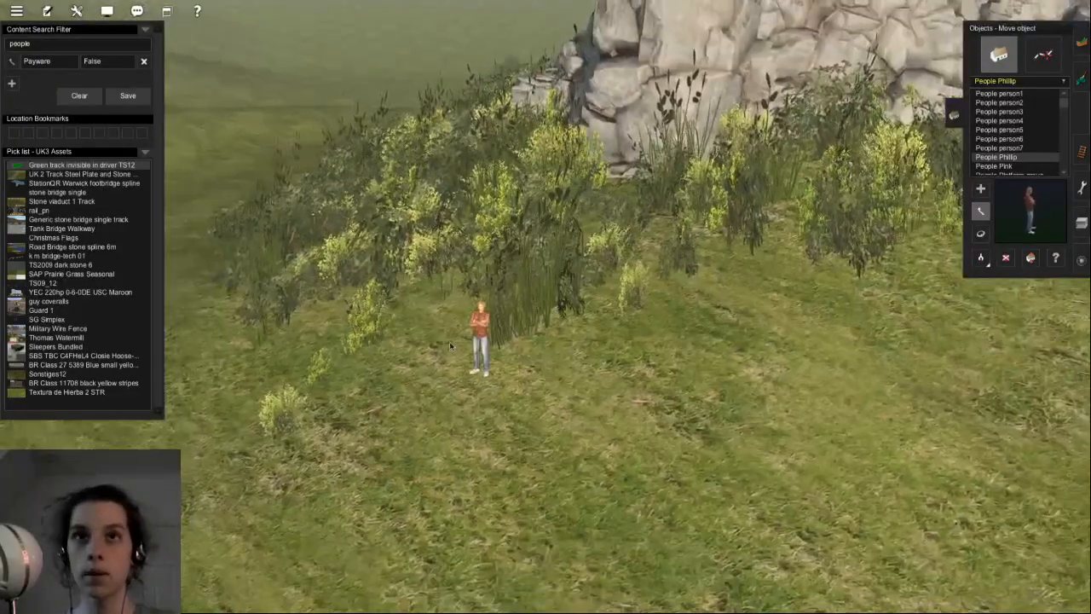
- Move the People Phillip figure out of the plants and up to the rock top beside the standing woman
scroll(491, 351, "down", 4)
left_click_drag(491, 352, 484, 337)
key("Up")
key("m")
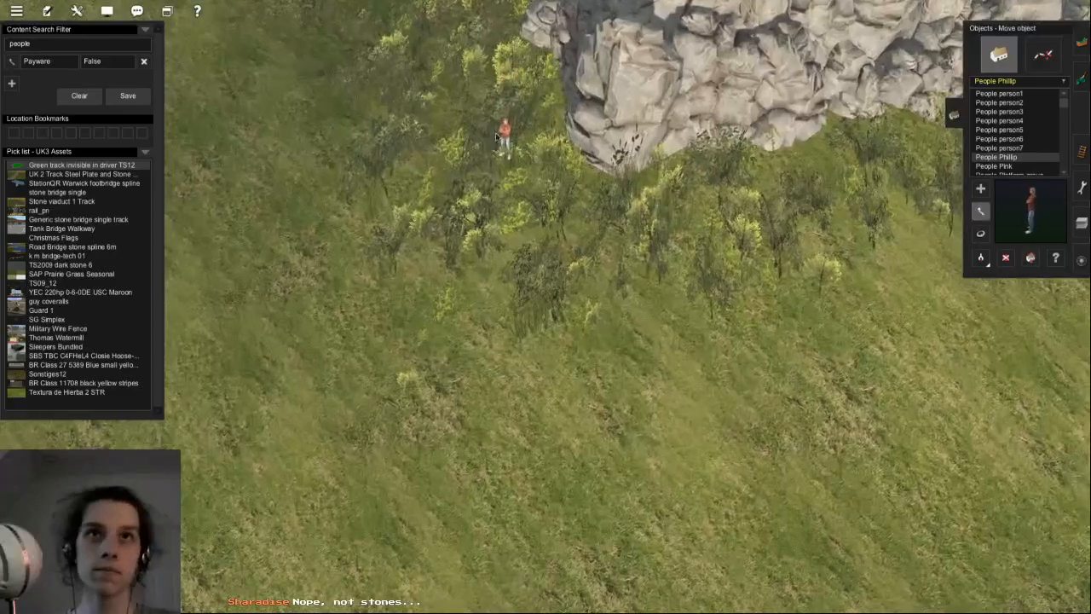
right_click_drag(555, 159, 514, 527)
scroll(552, 196, "up", 4)
scroll(514, 528, "down", 4)
left_click_drag(514, 527, 599, 417)
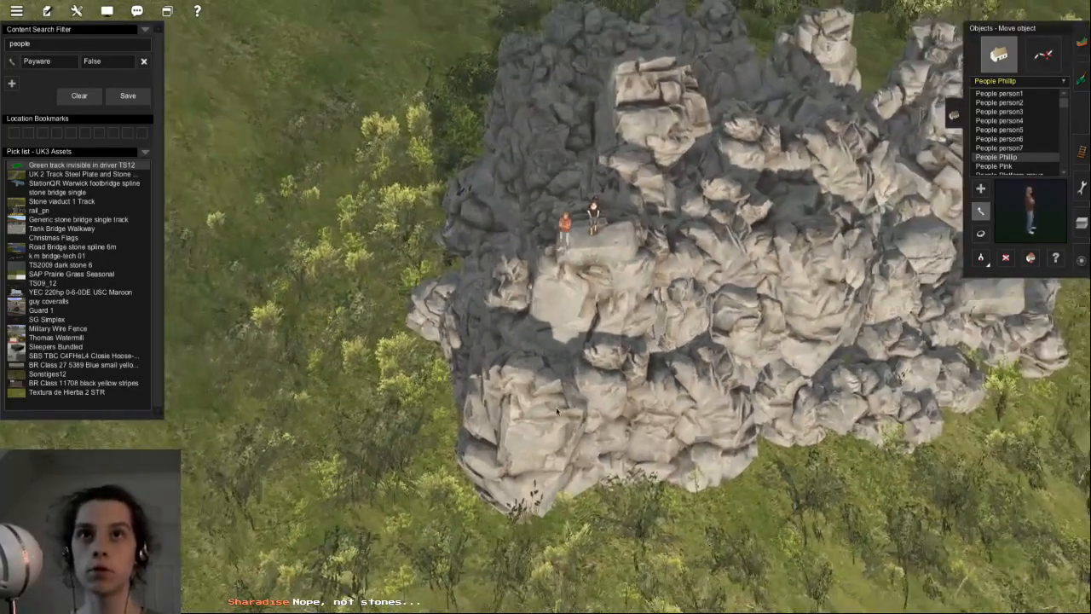
- Raise the People Phillip figure above the surface of the summit rock
right_click(627, 242)
scroll(596, 255, "up", 8)
key("h")
left_click_drag(540, 175, 532, 136)
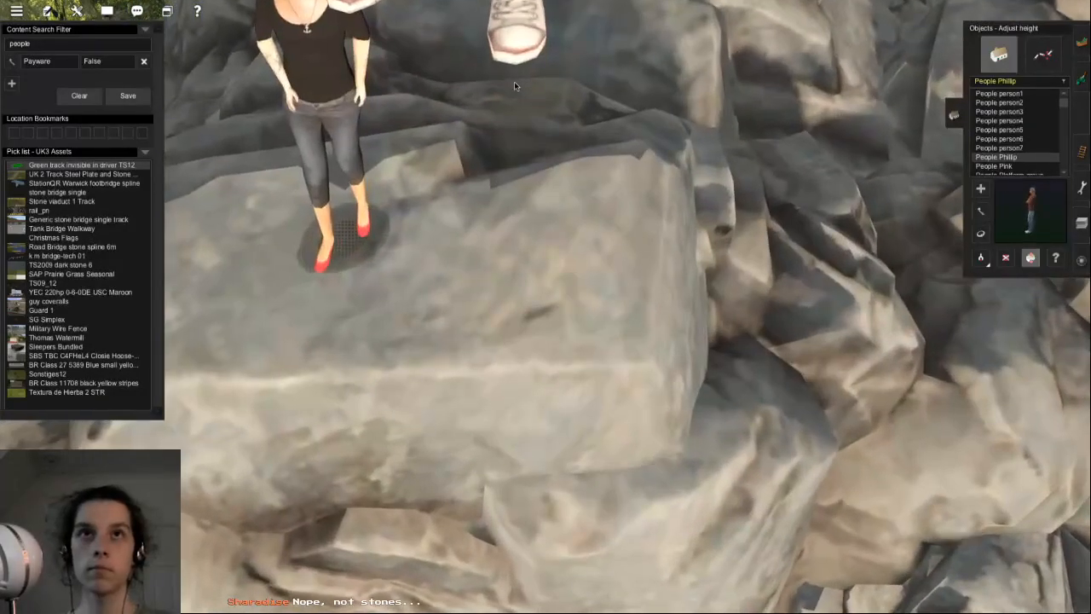
scroll(514, 86, "down", 5)
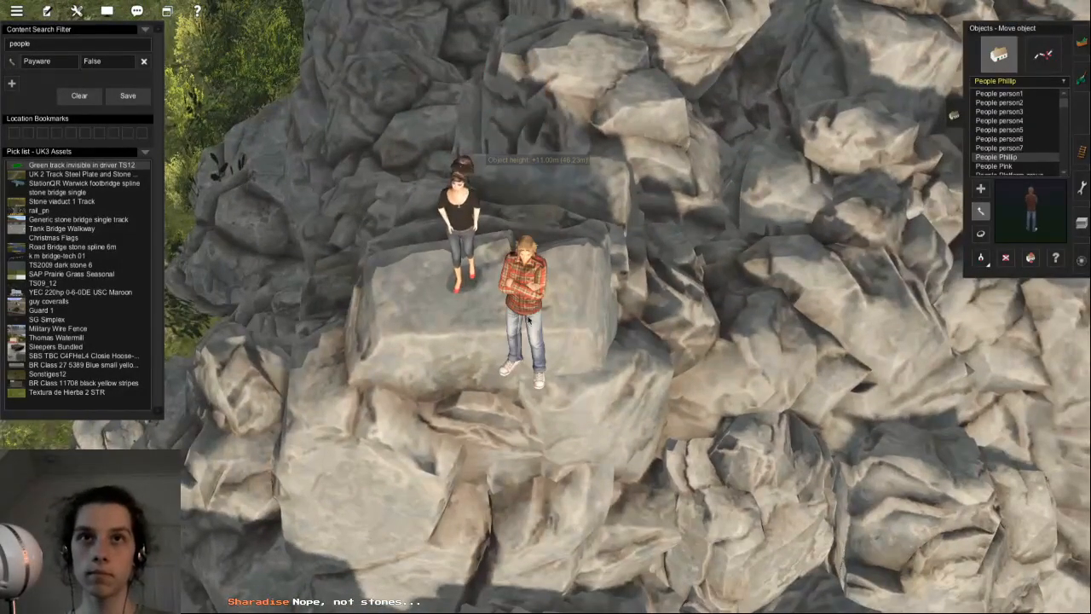
- Reposition the People Phillip figure on the flat summit rock next to the woman
left_click_drag(528, 320, 530, 550)
scroll(509, 539, "down", 4)
key("Up")
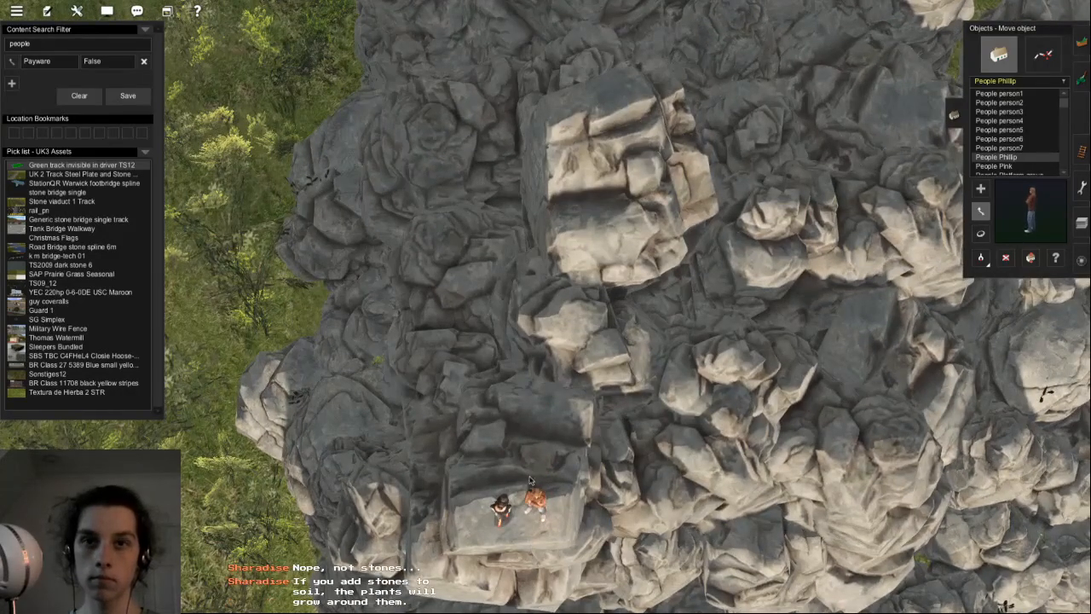
key("Down")
- Adjust the People Phillip figure's height to about 9.8 m so its feet rest on the rock
left_click(1031, 257)
left_click_drag(535, 137, 536, 159)
scroll(536, 157, "up", 4)
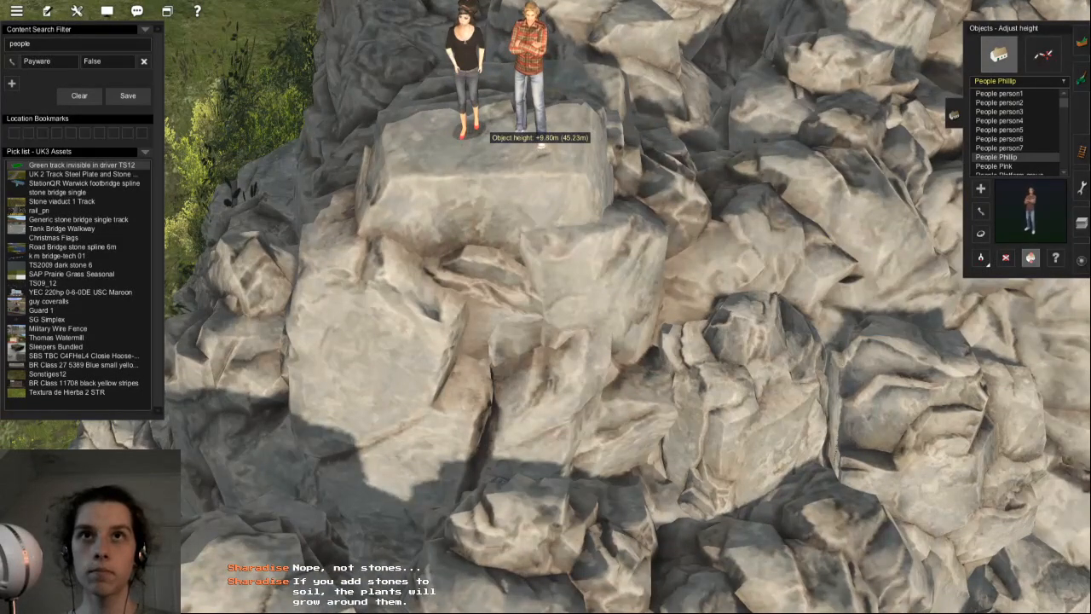
right_click(533, 270)
key("Down")
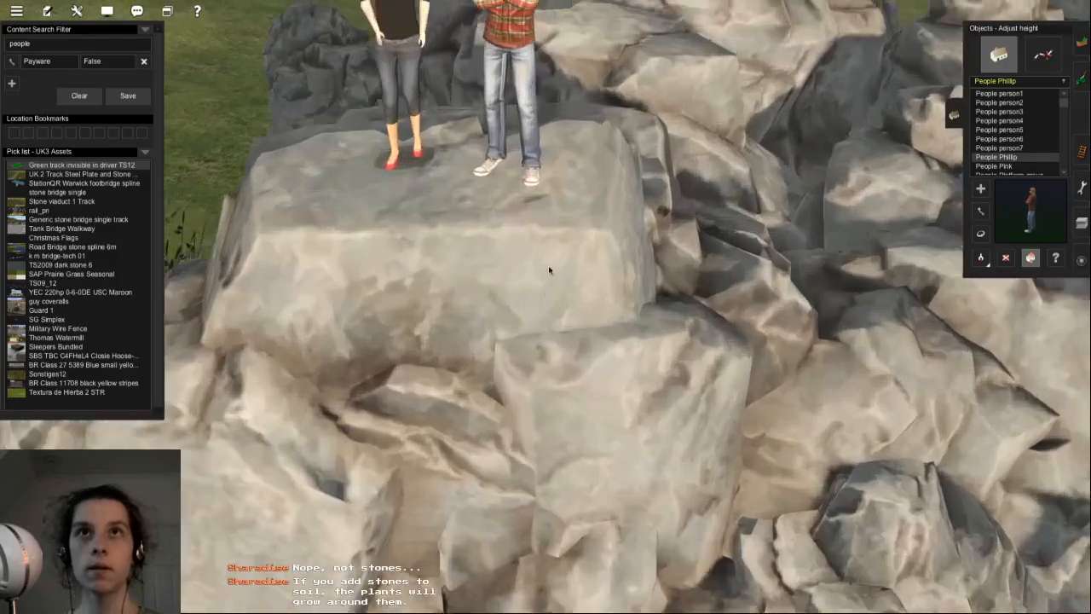
- Examine the two figures' footing on the rock from near and far with the fly camera
scroll(543, 259, "down", 5)
scroll(532, 256, "up", 6)
scroll(551, 348, "down", 7)
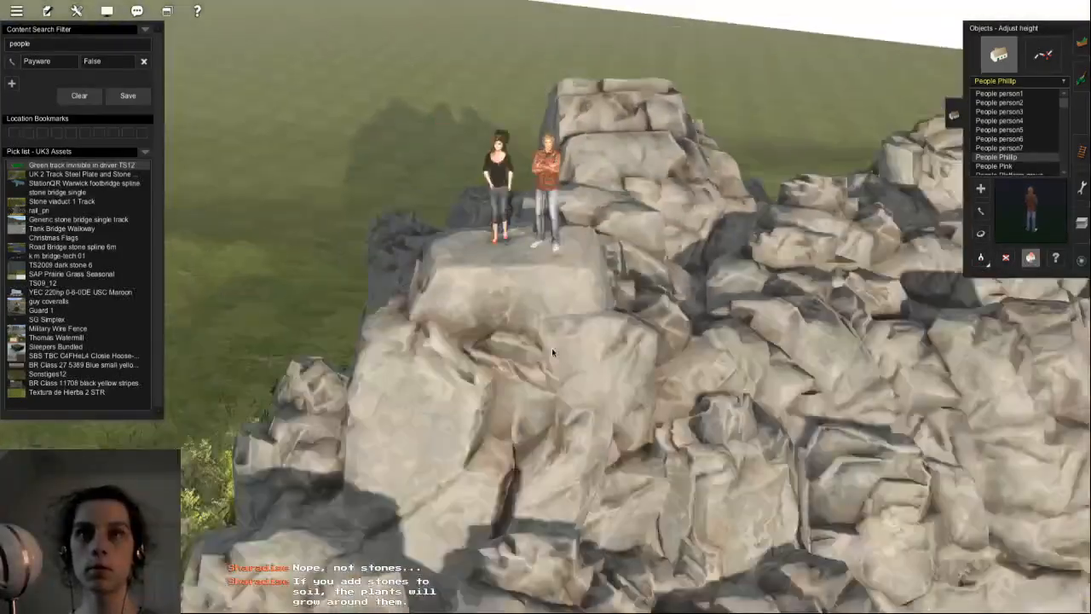
key("4")
scroll(536, 247, "up", 5)
scroll(534, 229, "down", 5)
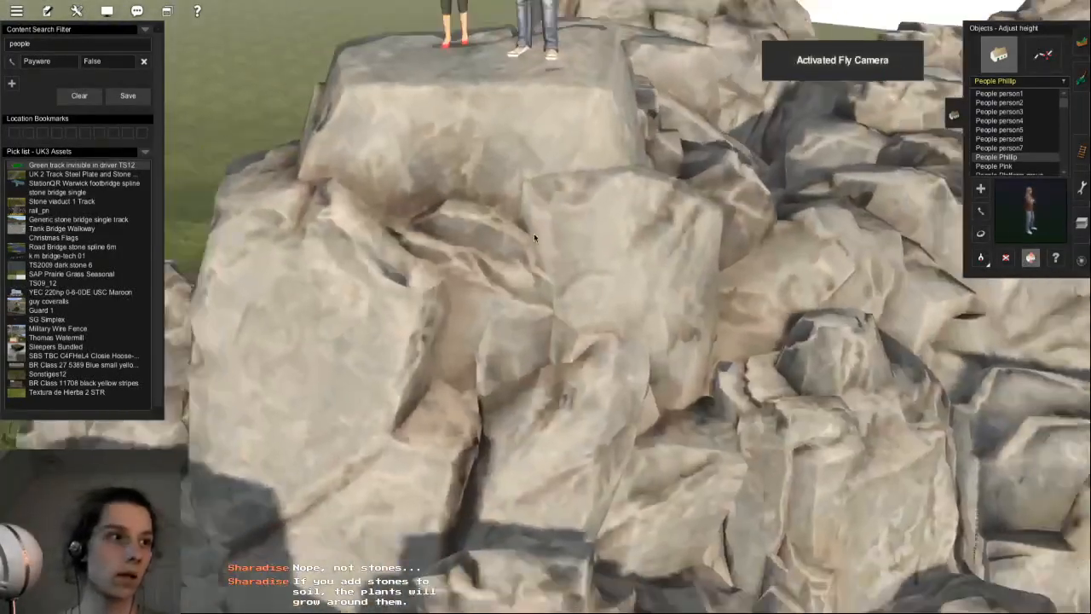
scroll(537, 226, "down", 1)
scroll(535, 265, "up", 2)
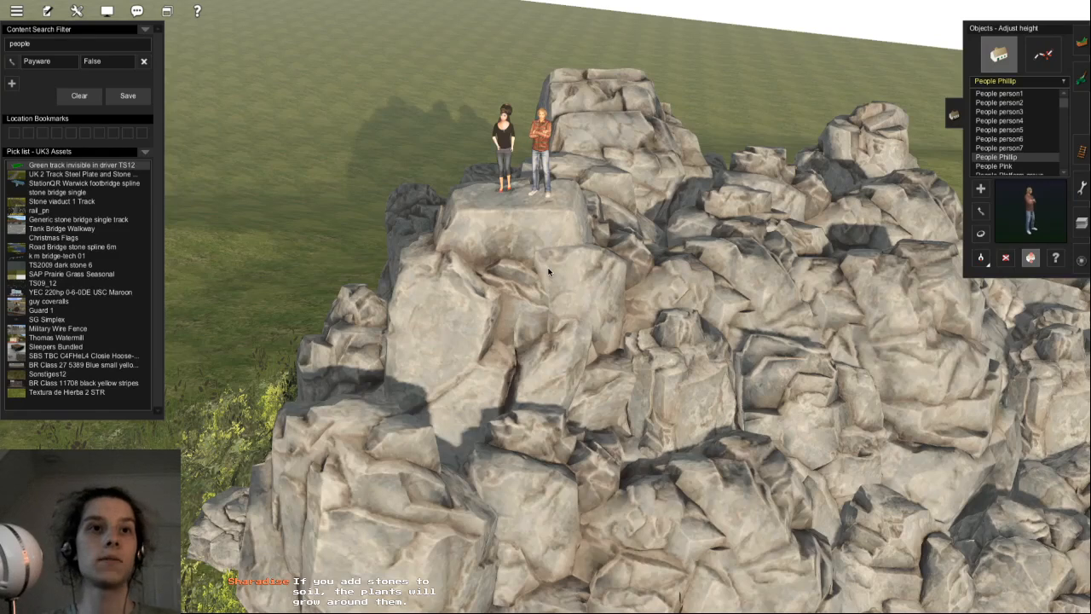
scroll(548, 269, "up", 8)
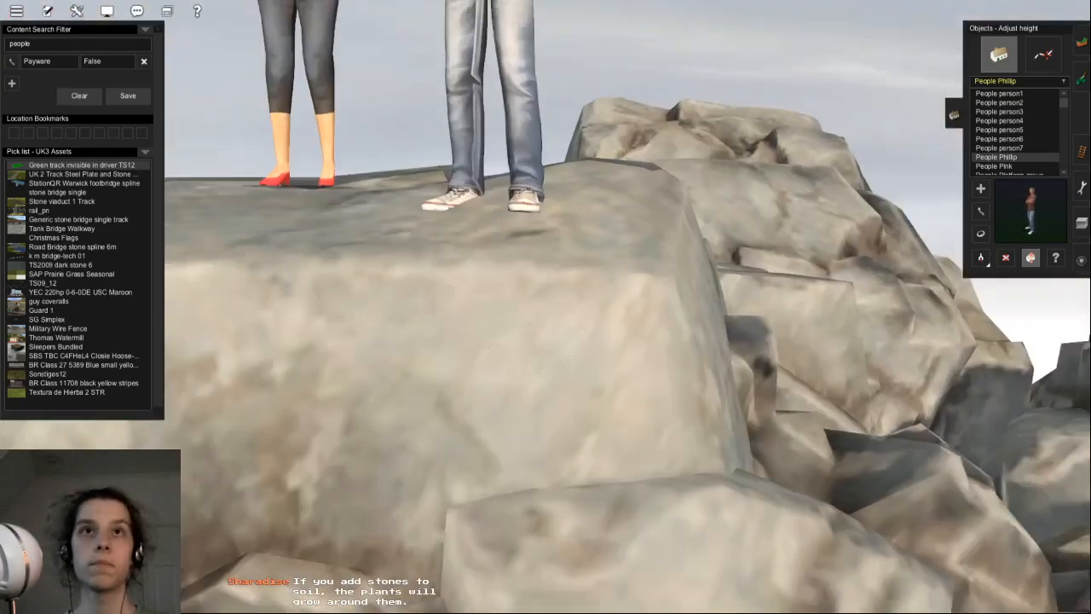
scroll(548, 269, "down", 5)
right_click_drag(548, 269, 548, 213)
scroll(548, 269, "up", 4)
right_click_drag(548, 269, 460, 270)
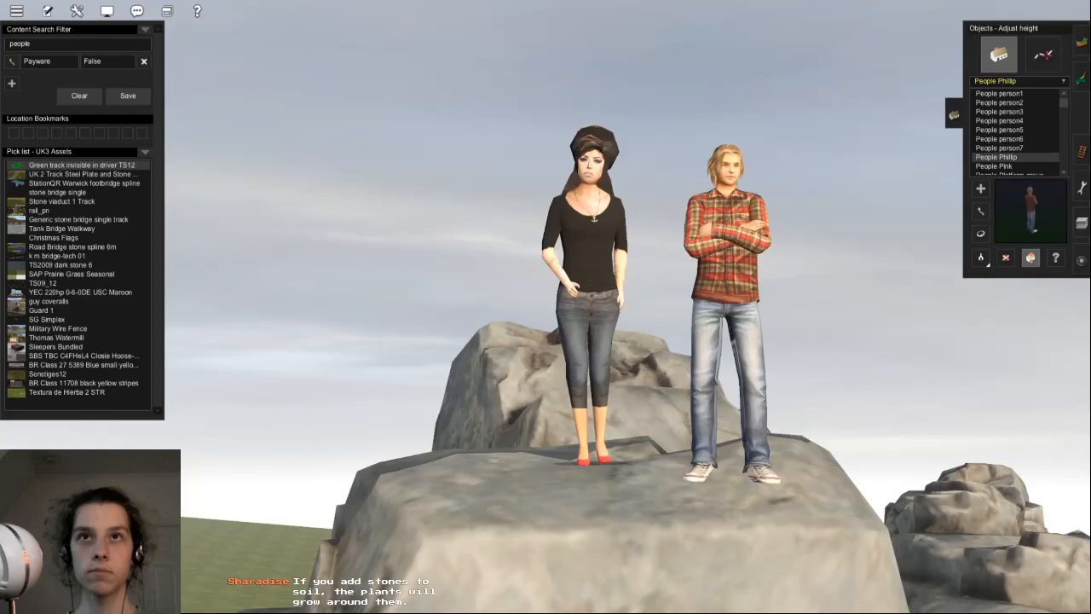
- Rotate the People Phillip figure sideways so it looks past the woman
key("Right")
key("r")
key("Left")
left_click_drag(271, 416, 225, 416)
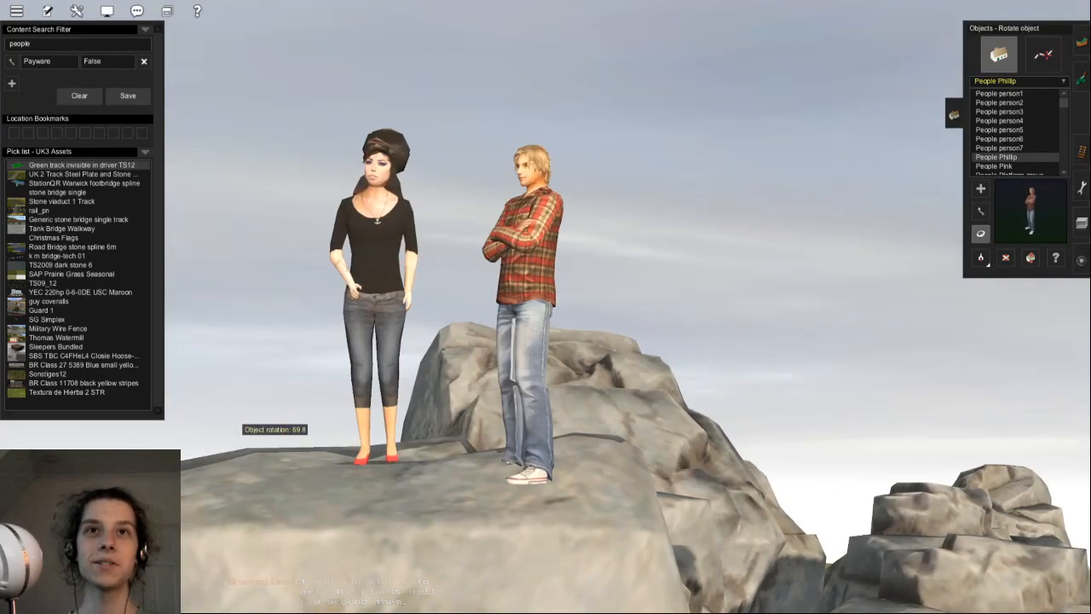
left_click_drag(225, 416, 210, 416)
- Rotate the woman figure to about 86 degrees so she looks the same way as the man
scroll(213, 416, "down", 2)
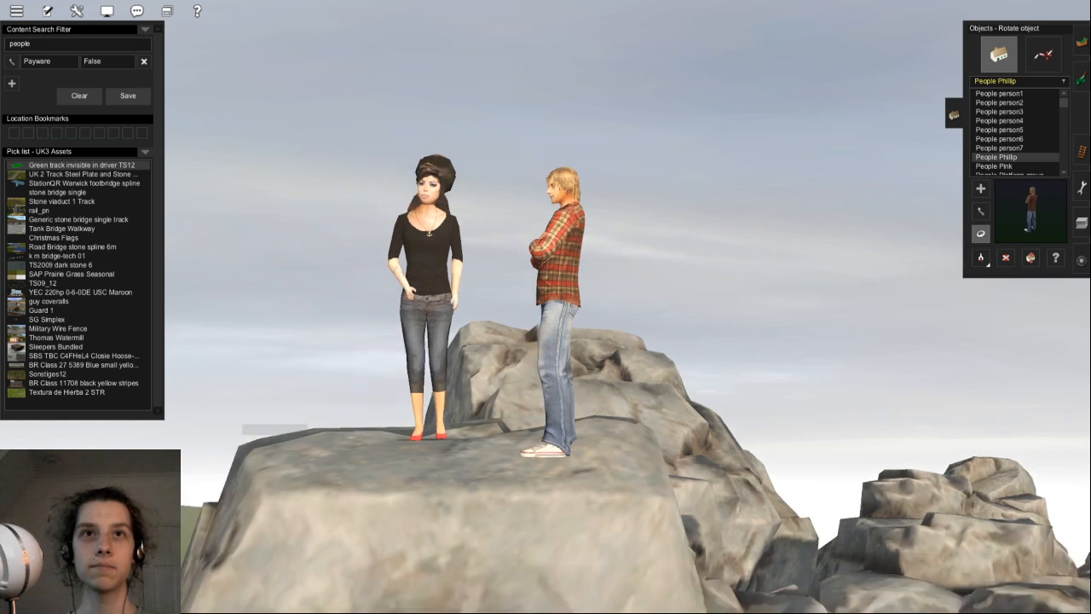
key("Right")
key("Left")
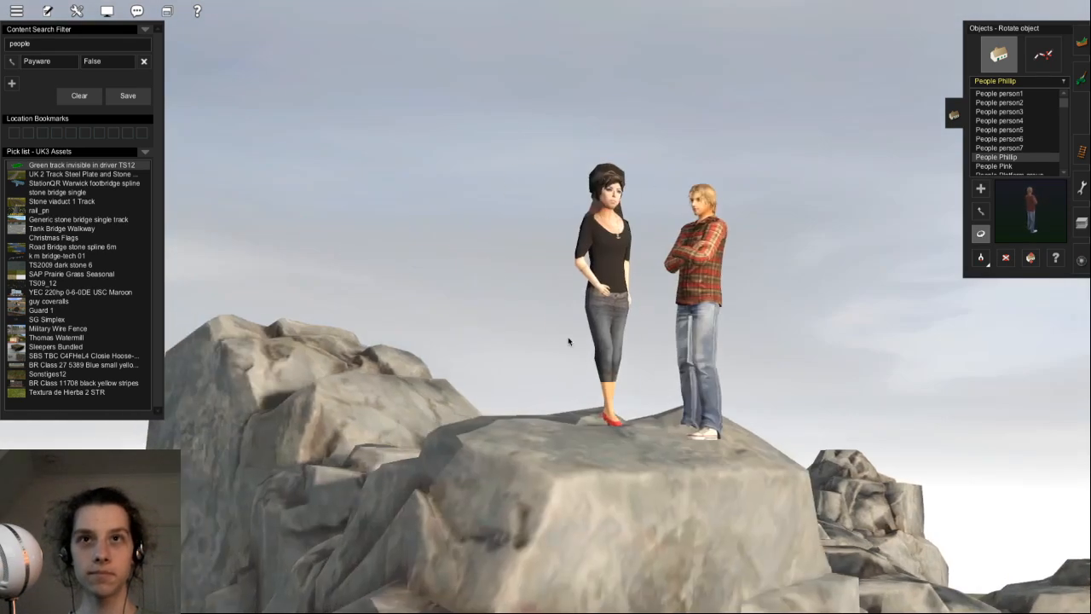
key("Right")
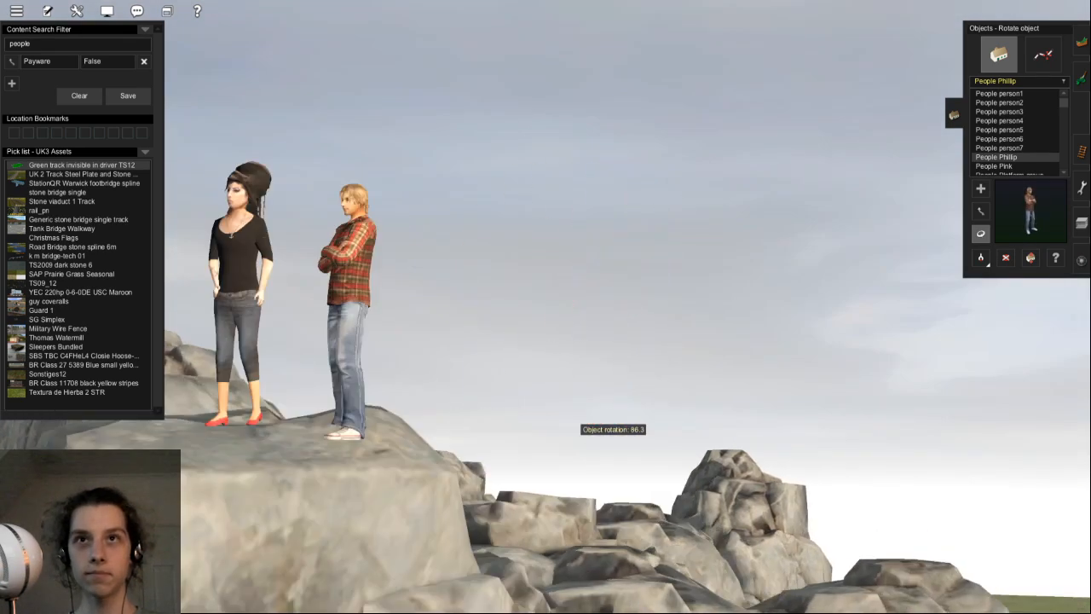
key("Left")
key("Right")
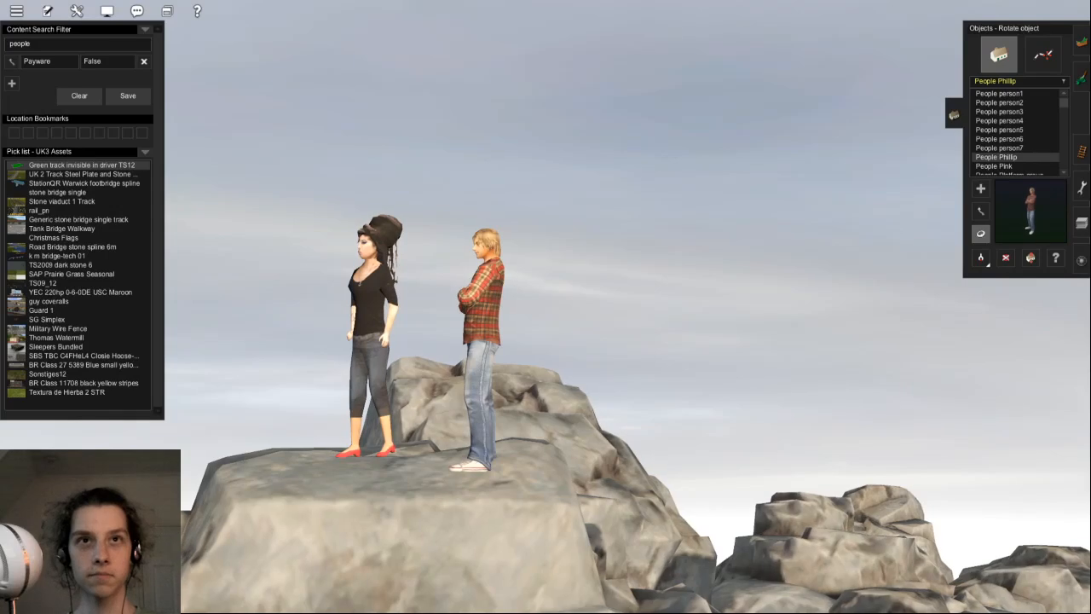
- Examine both figures from behind and check their view over the river and surrounding landscape
key("Up")
key("Left")
key("Right")
key("Left")
key("Left")
key("Down")
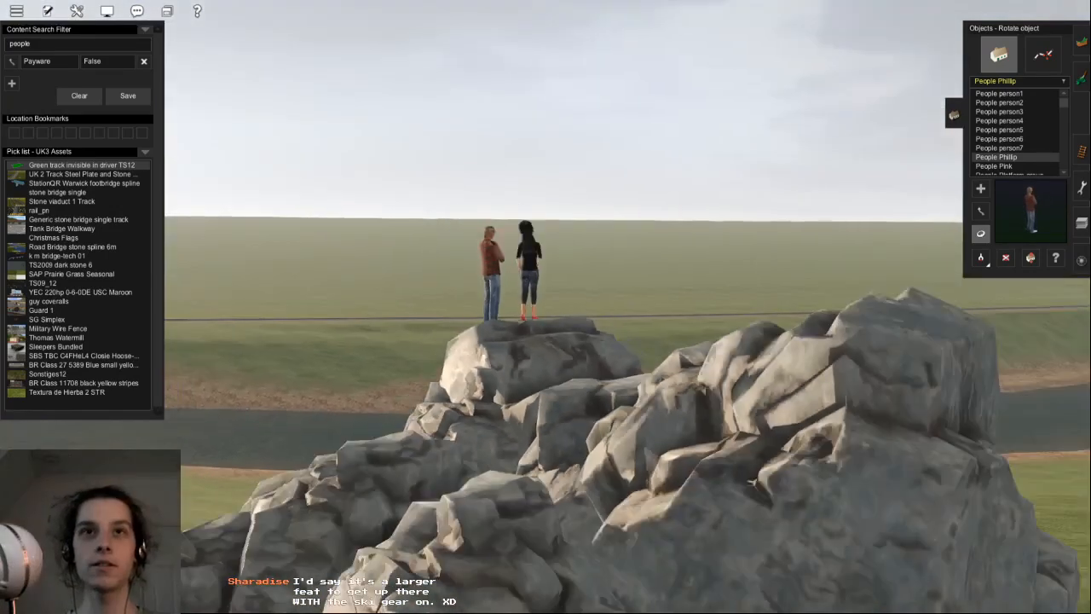
key("Up")
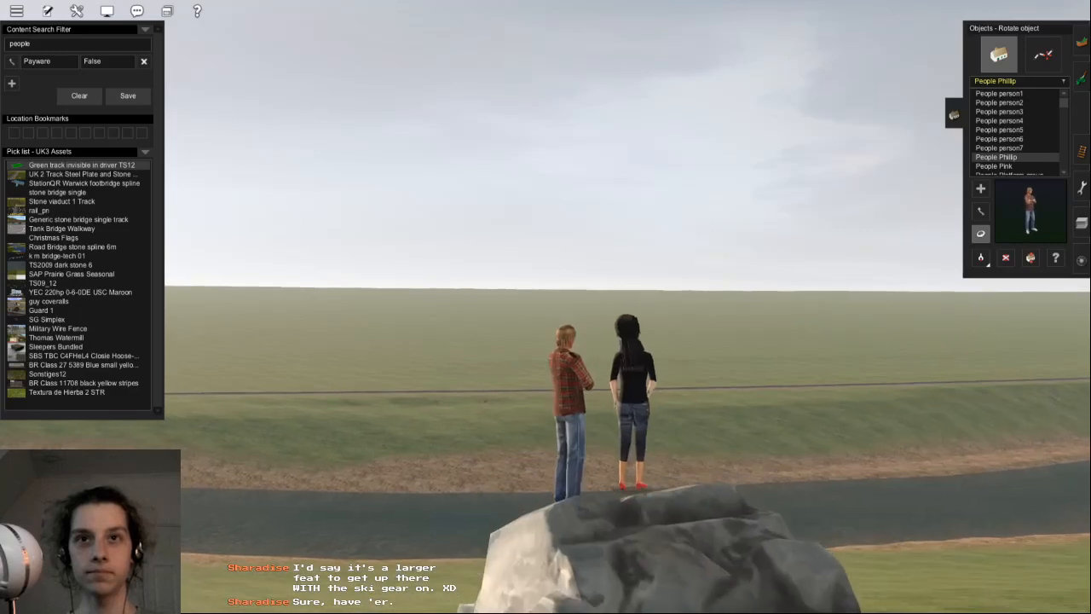
key("Left")
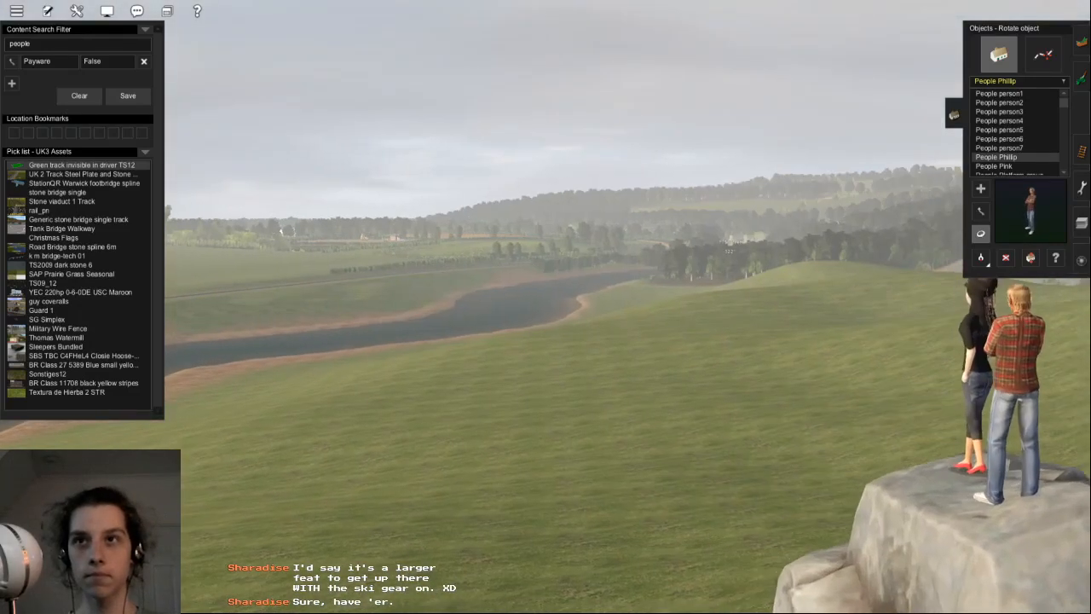
key("Down")
key("Left")
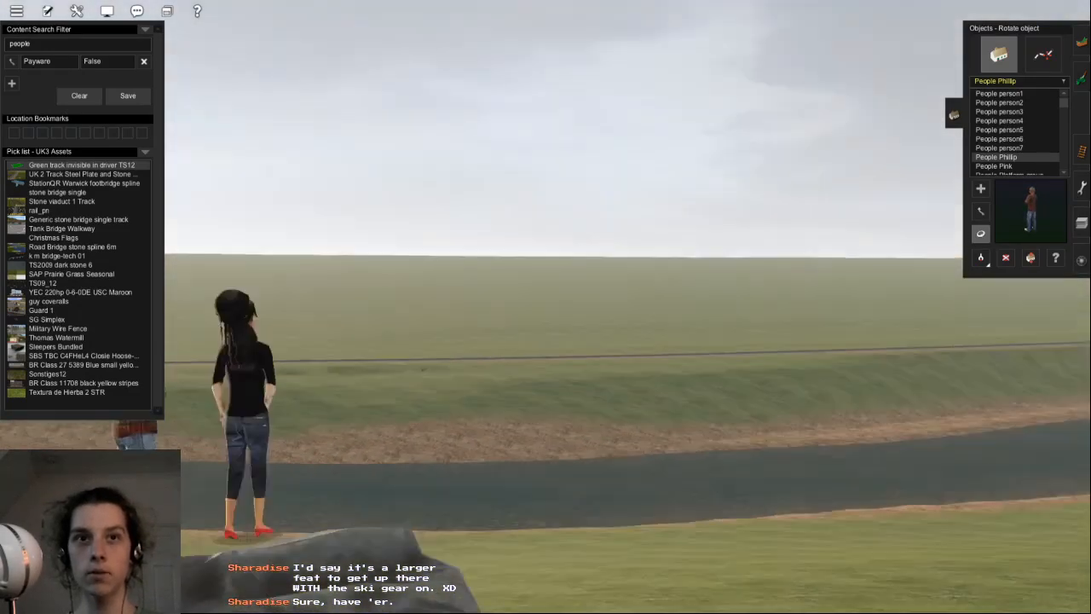
key("Up")
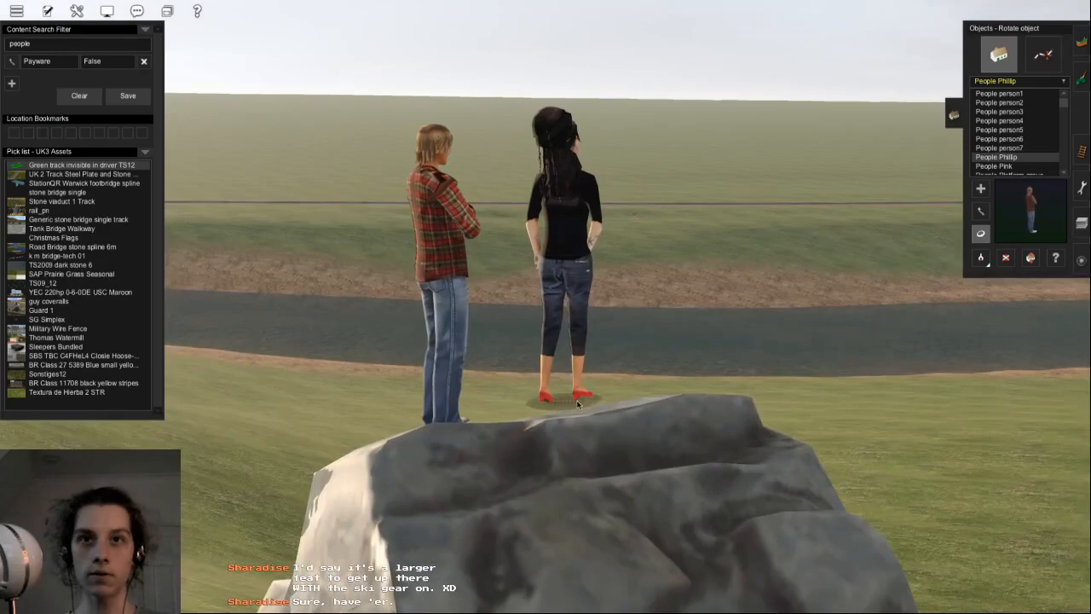
- Try to tilt the figures on the rock and undo the rotation changes
left_click_drag(587, 390, 711, 391, "shift")
key("ctrl+z")
left_click_drag(579, 393, 555, 367)
key("ctrl+z")
key("ctrl+z")
key("r")
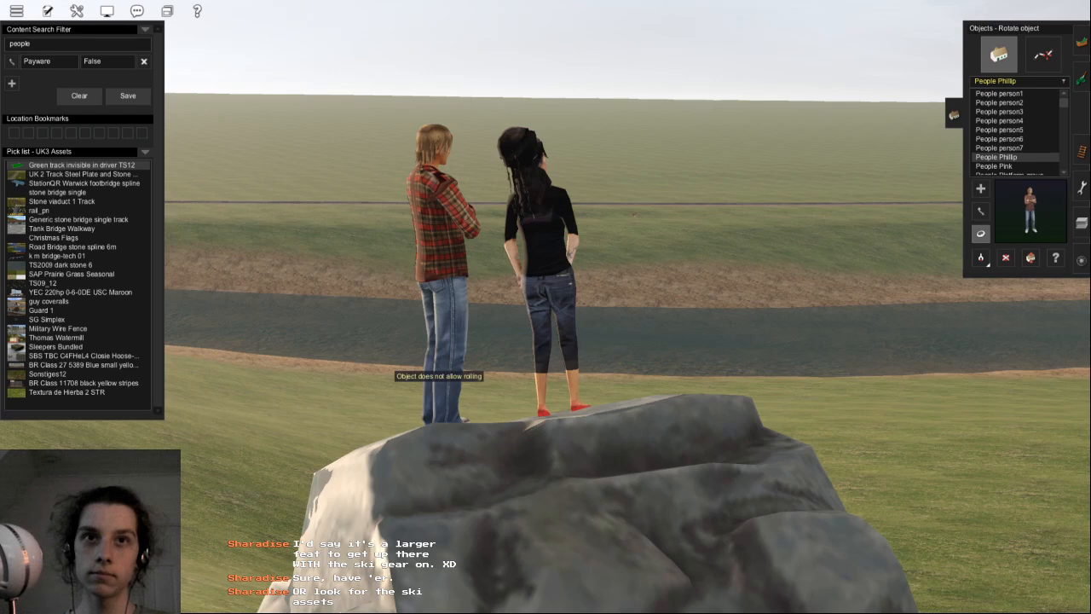
- Inspect the pair on the summit rock from the front and from behind against the river landscape
right_click_drag(448, 293, 503, 263)
scroll(546, 307, "down", 3)
scroll(545, 306, "up", 3)
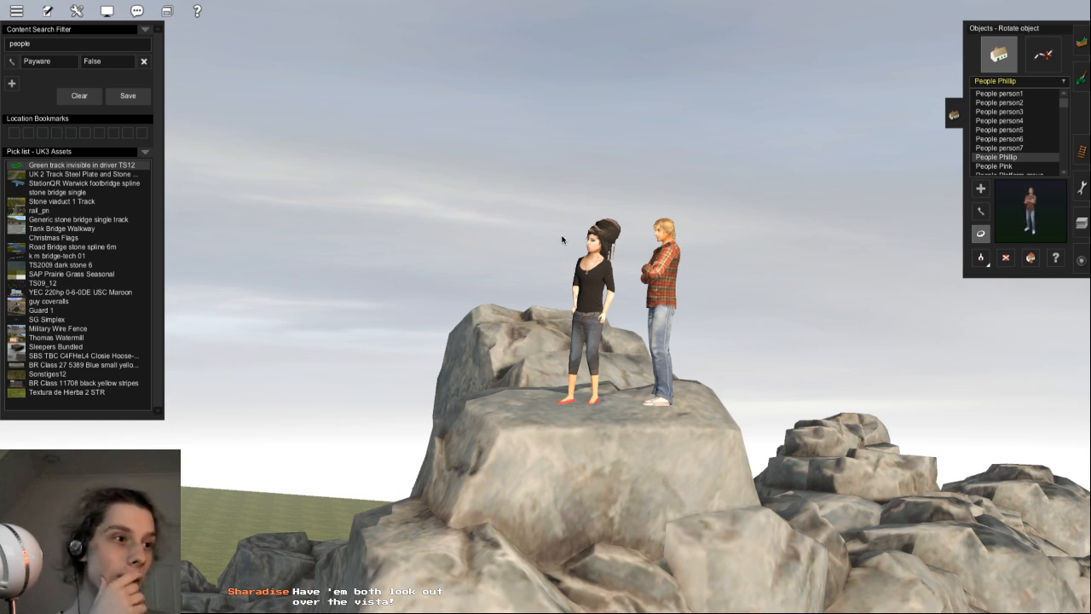
right_click_drag(562, 238, 205, 341)
scroll(545, 307, "down", 3)
scroll(545, 306, "down", 3)
right_click_drag(546, 307, 461, 341)
right_click_drag(566, 242, 300, 298)
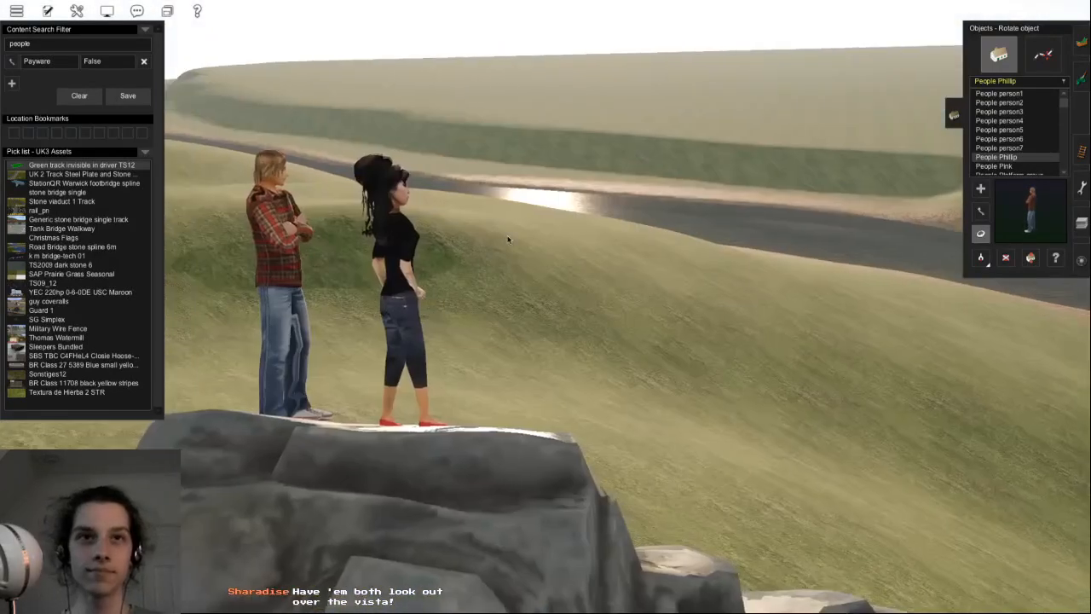
- Turn the man on the summit rock away from the woman and check both figures from the front
left_click_drag(283, 303, 175, 302)
key("a")
key("w")
right_click_drag(247, 311, 699, 230)
key("a")
key("w")
key("w")
mouse_move(545, 307)
right_mouse_down()
mouse_move(545, 272)
mouse_move(520, 294)
mouse_move(524, 311)
right_mouse_up()
key("d")
key("s")
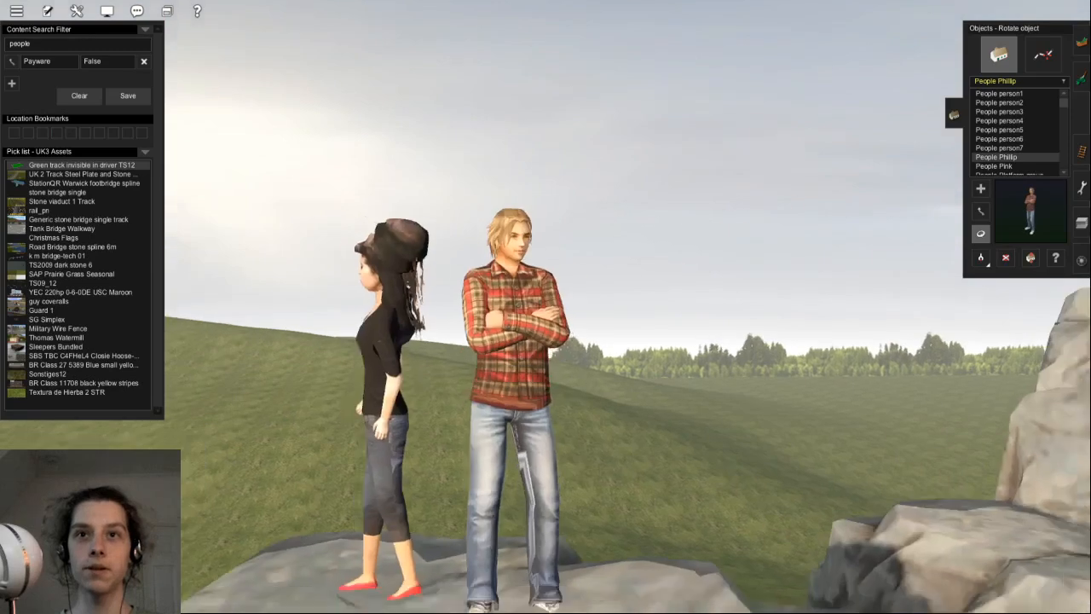
right_click_drag(573, 294, 577, 356)
scroll(578, 359, "up", 3)
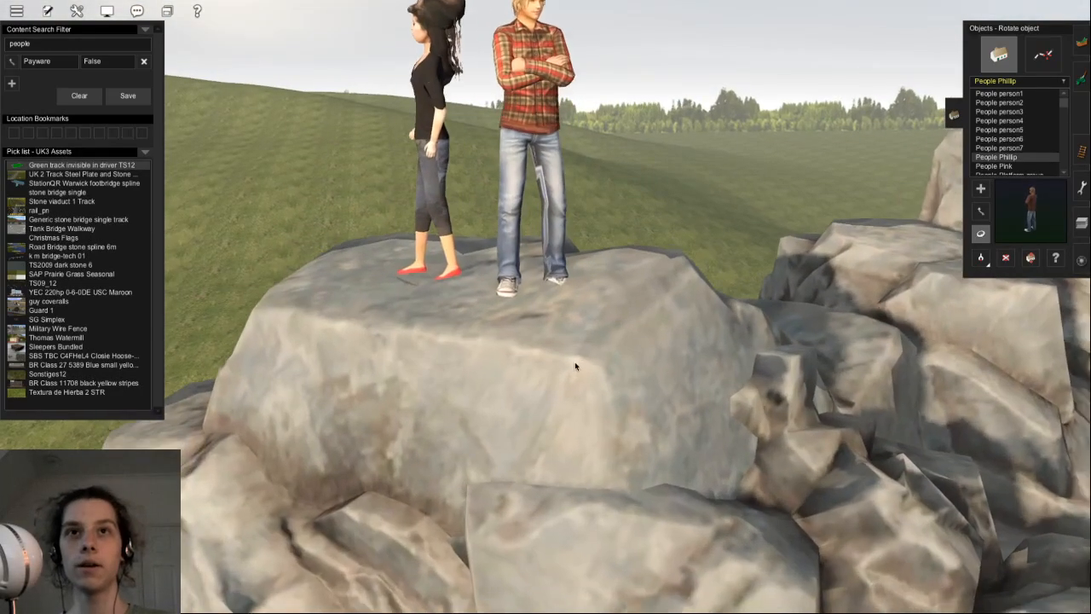
- Activate the roaming camera and examine the figures and surrounding rocks from above
key("alt+y")
scroll(593, 328, "down", 10)
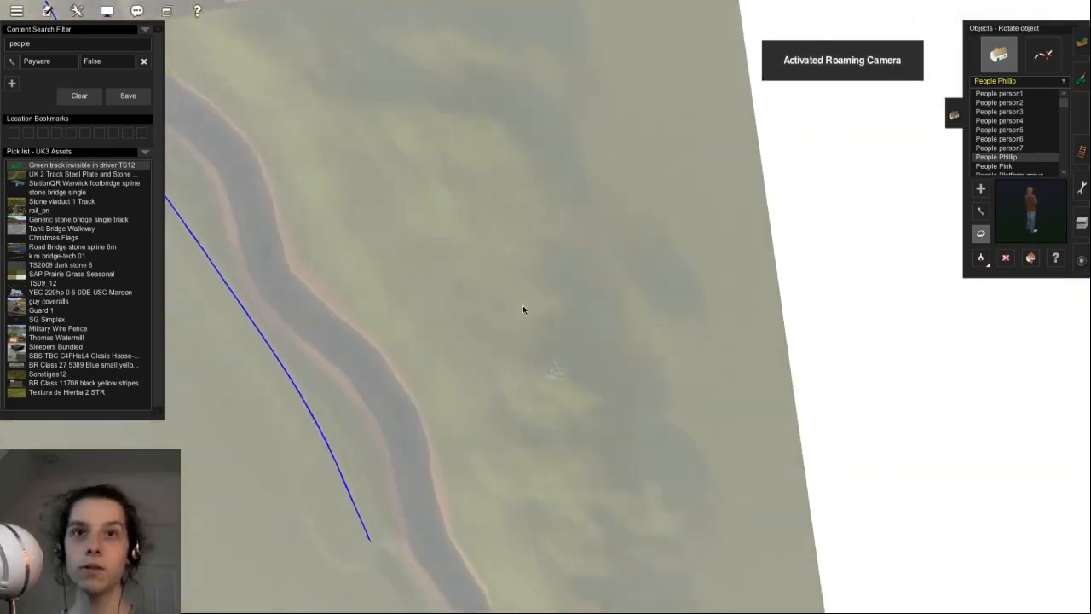
scroll(523, 310, "up", 10)
right_click_drag(607, 437, 989, 294)
scroll(478, 270, "up", 8)
scroll(529, 276, "up", 6)
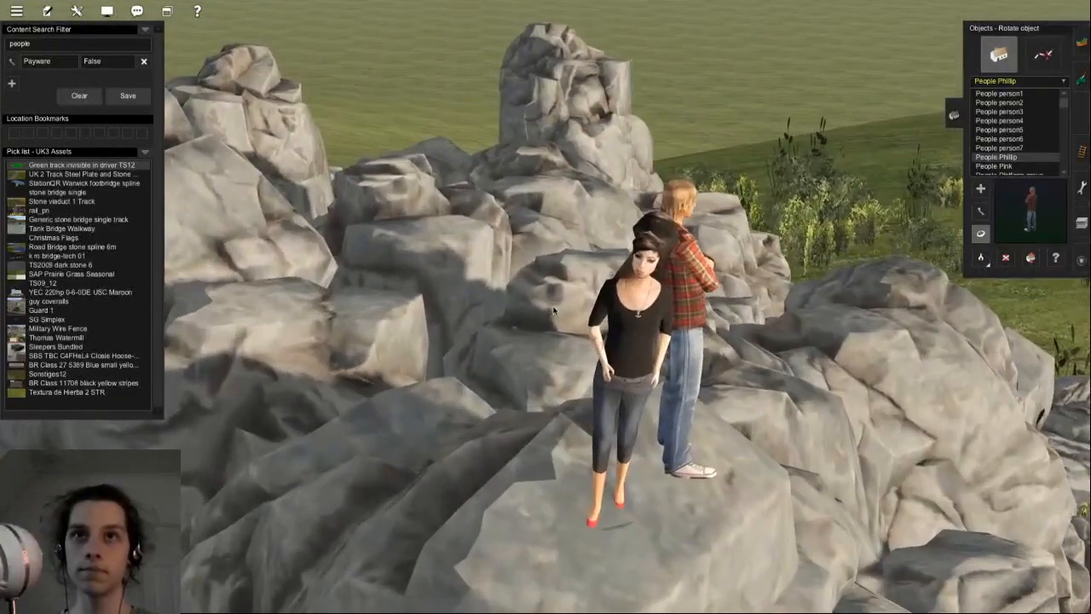
scroll(590, 375, "down", 10)
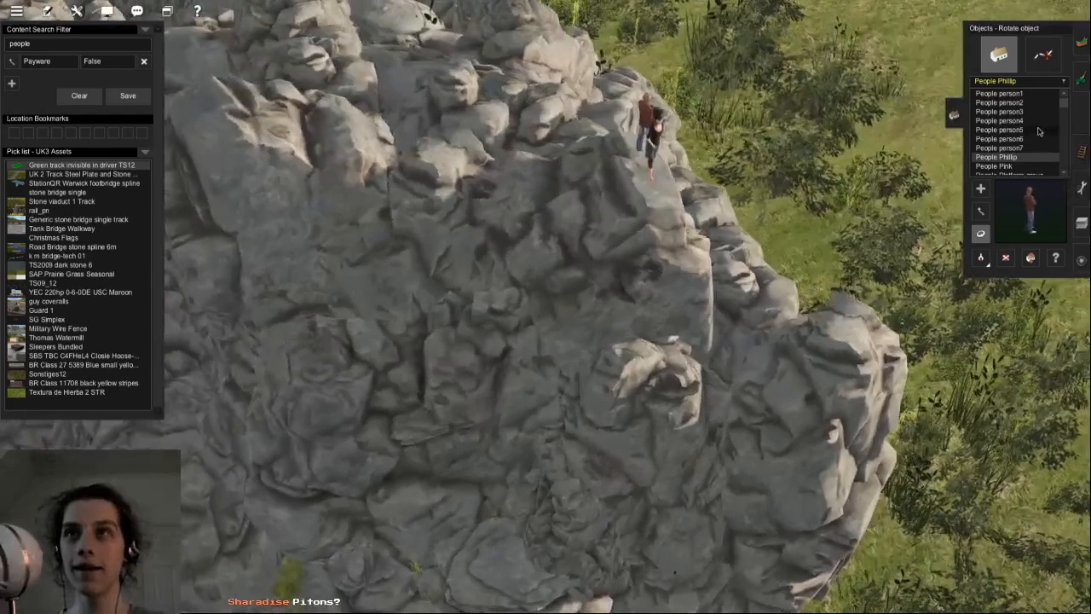
- Search the objects for "bicycle" and place a Ladies bicycle on the grass near the rock formation
left_click(1038, 131)
key("BackSpace")
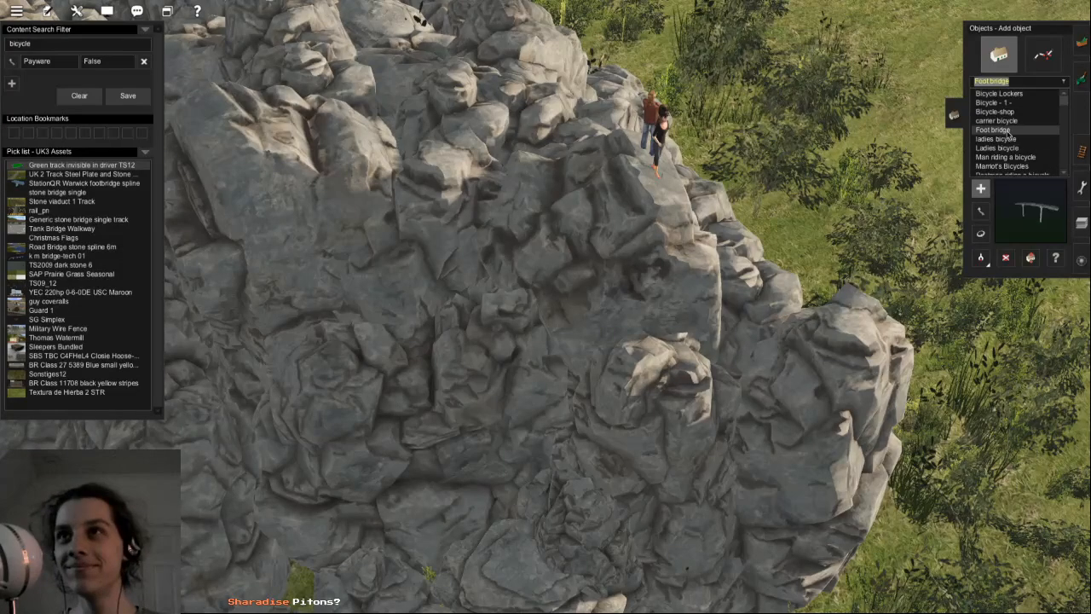
key("Down")
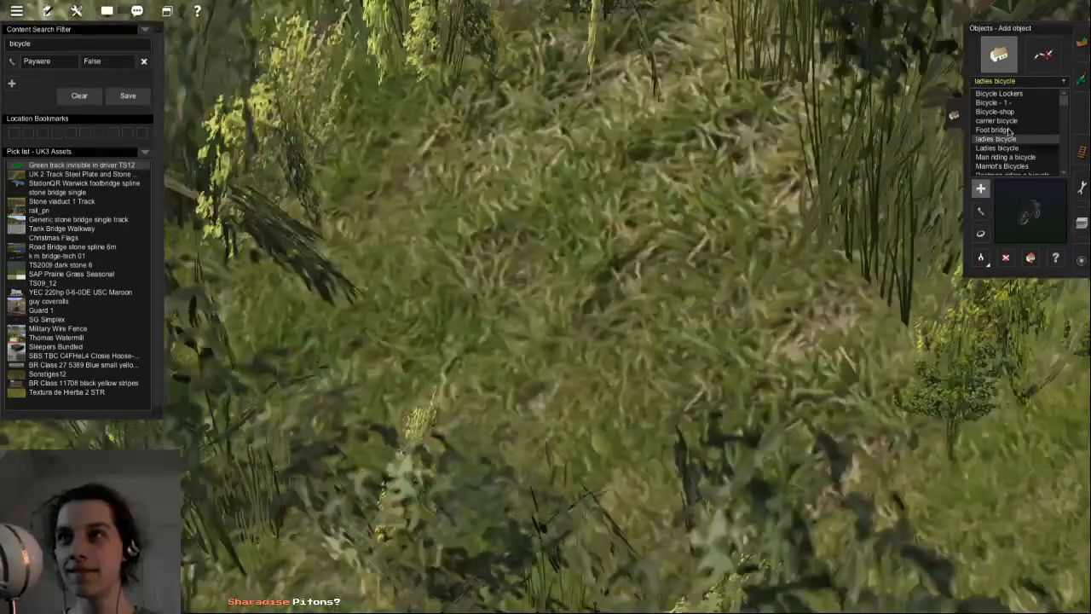
left_click(1010, 148)
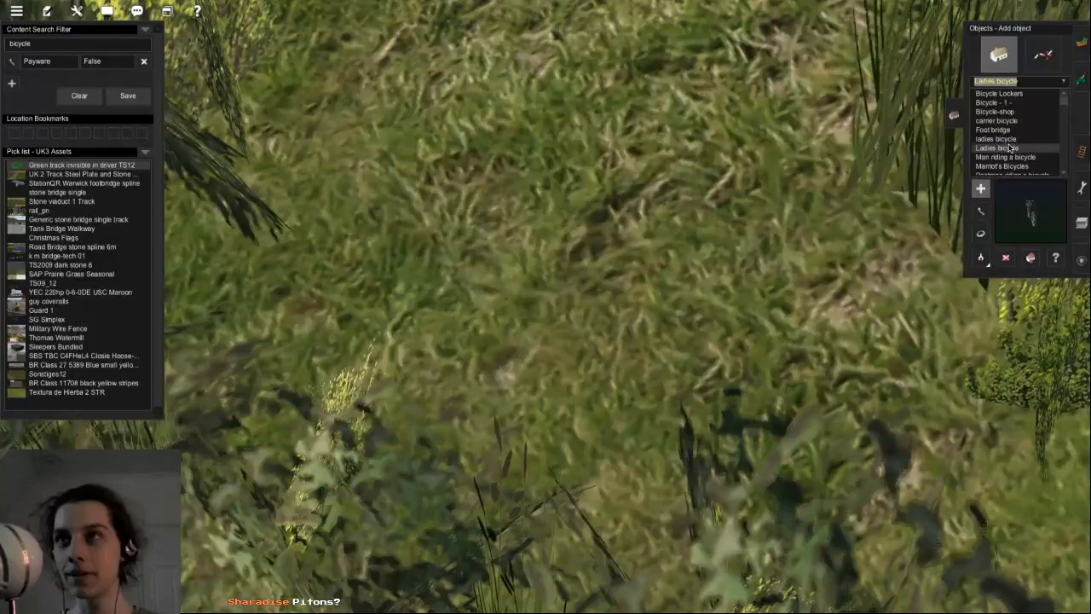
scroll(503, 193, "down", 3)
left_click(563, 318)
- Raise the bicycle from the grass to the height of the rock formation
scroll(563, 318, "down", 5)
key("h")
left_click_drag(562, 305, 553, 267)
scroll(553, 267, "down", 4)
key("Right")
right_click_drag(554, 267, 546, 336)
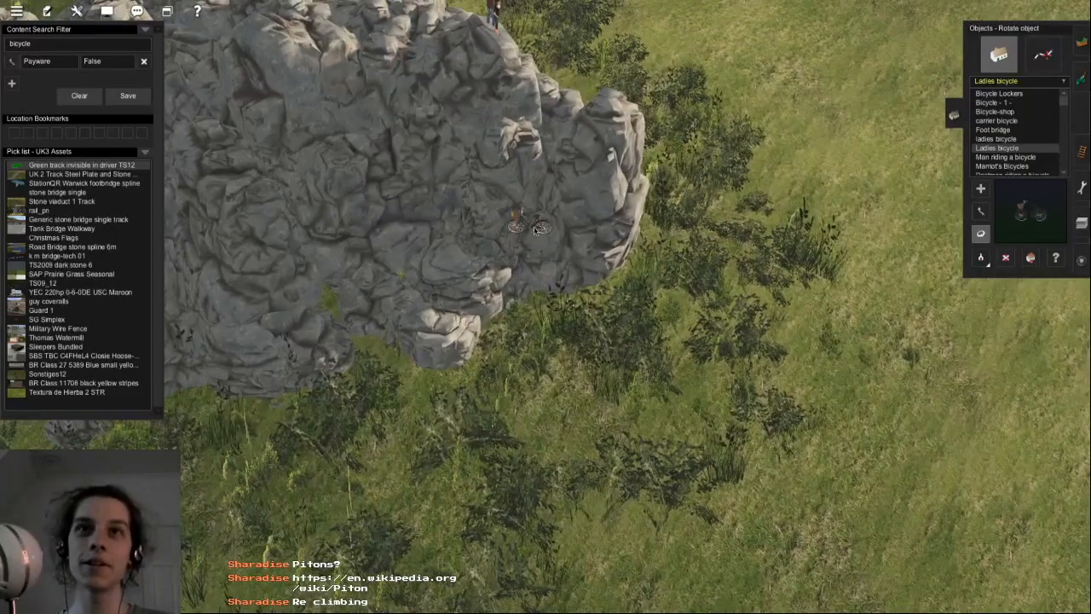
- Move the bicycle across the rock formation to the summit rock beside the two figures
key("m")
key("Up")
key("Right")
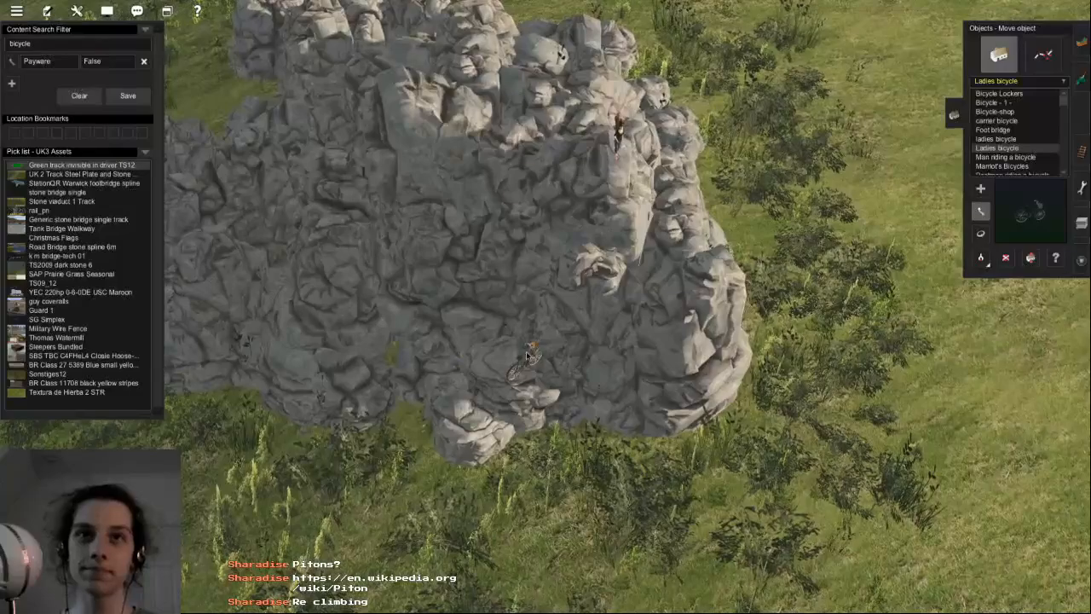
key("Up")
left_click_drag(526, 356, 560, 428)
scroll(539, 300, "up", 4)
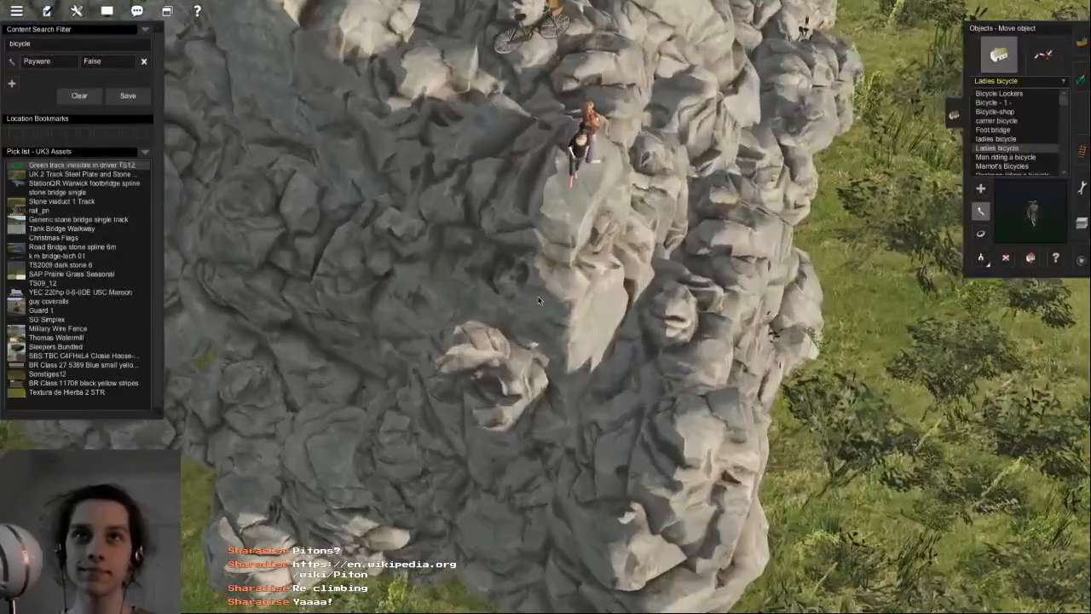
key("Up")
key("Left")
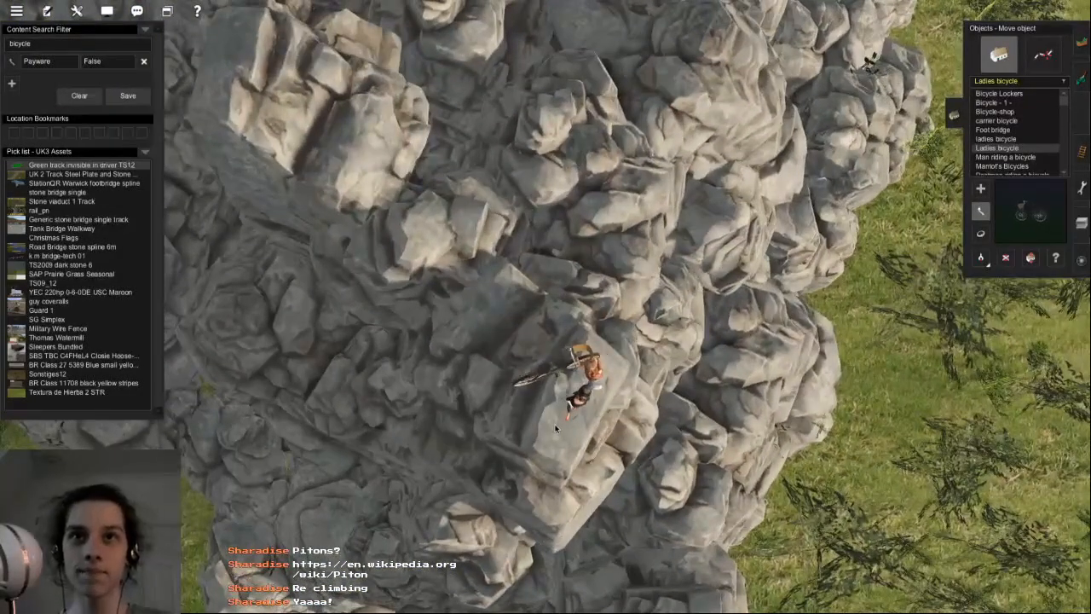
- Rotate the bicycle beside the figures and adjust its height above the rock
key("r")
left_click_drag(558, 368, 572, 364)
key("h")
key("Down")
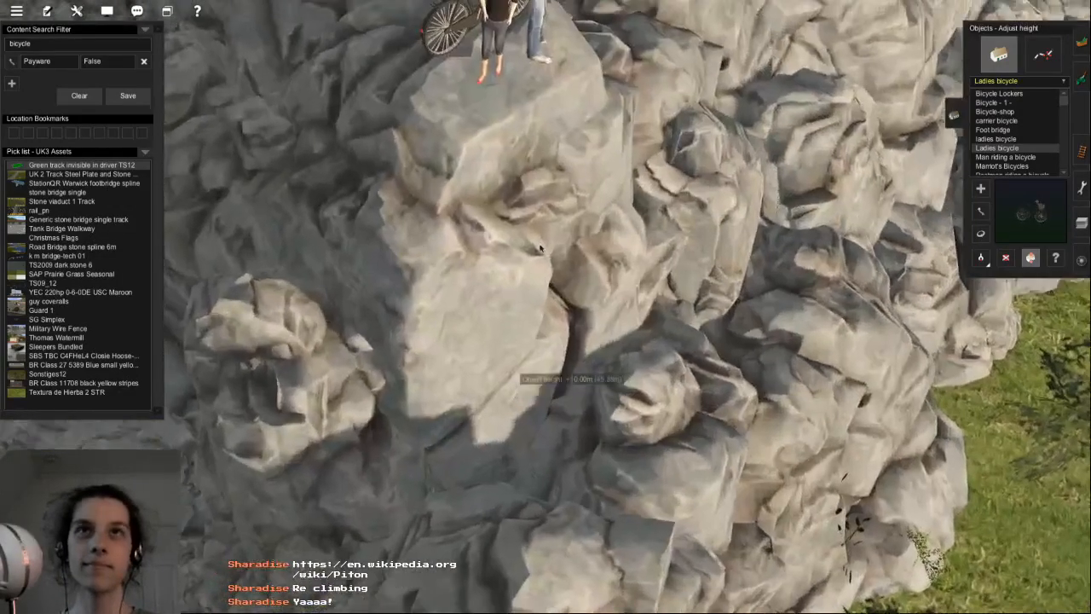
right_click(528, 247)
- Move the bicycle onto the rocks just behind the two figures
left_click_drag(525, 153, 524, 158)
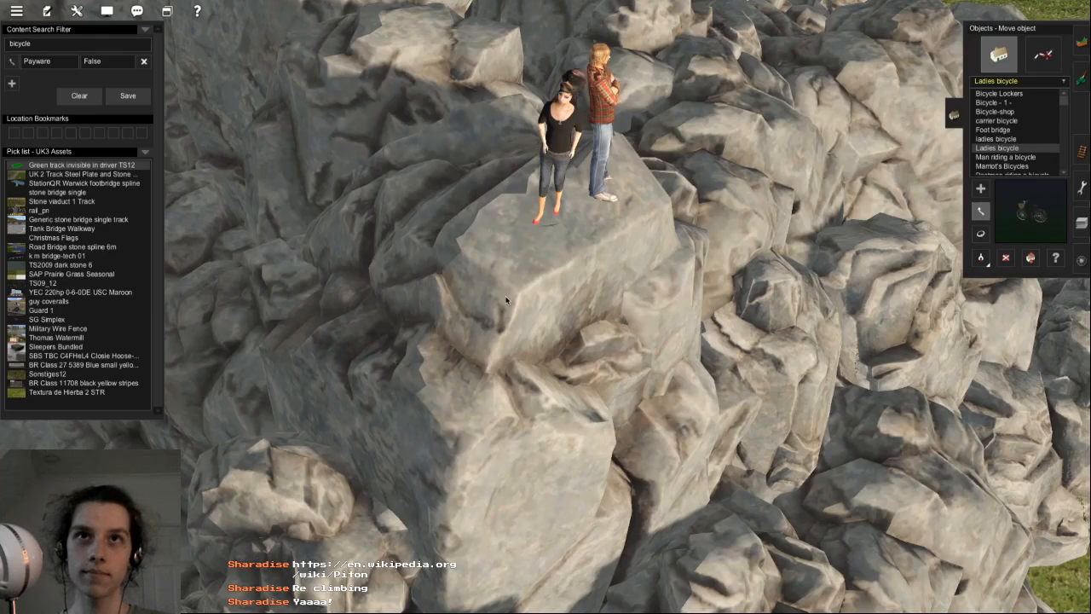
left_click_drag(550, 459, 550, 502)
scroll(580, 542, "down", 4)
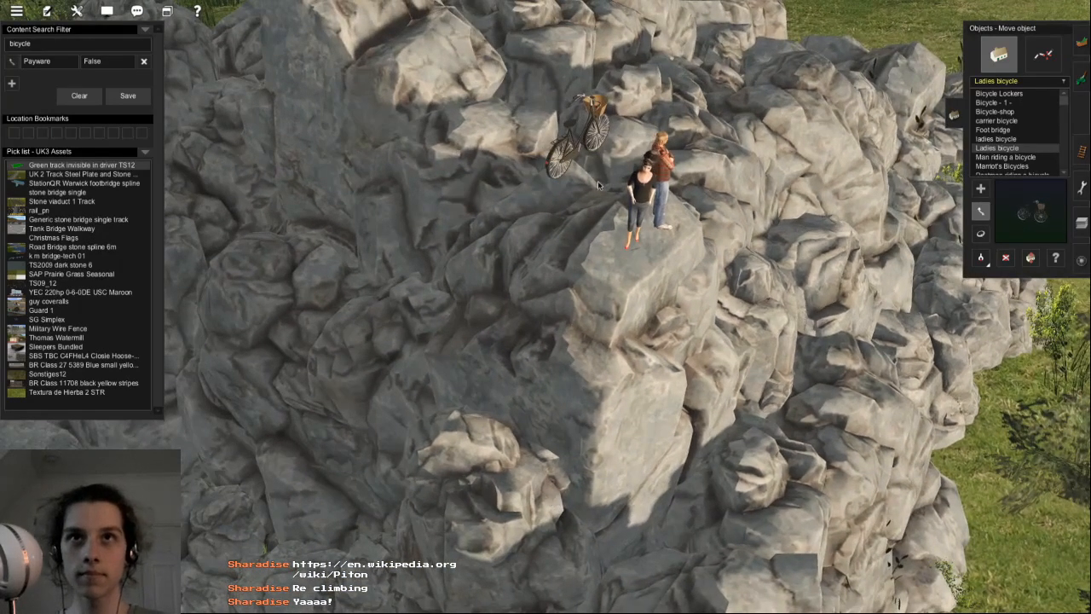
left_click_drag(579, 145, 580, 187)
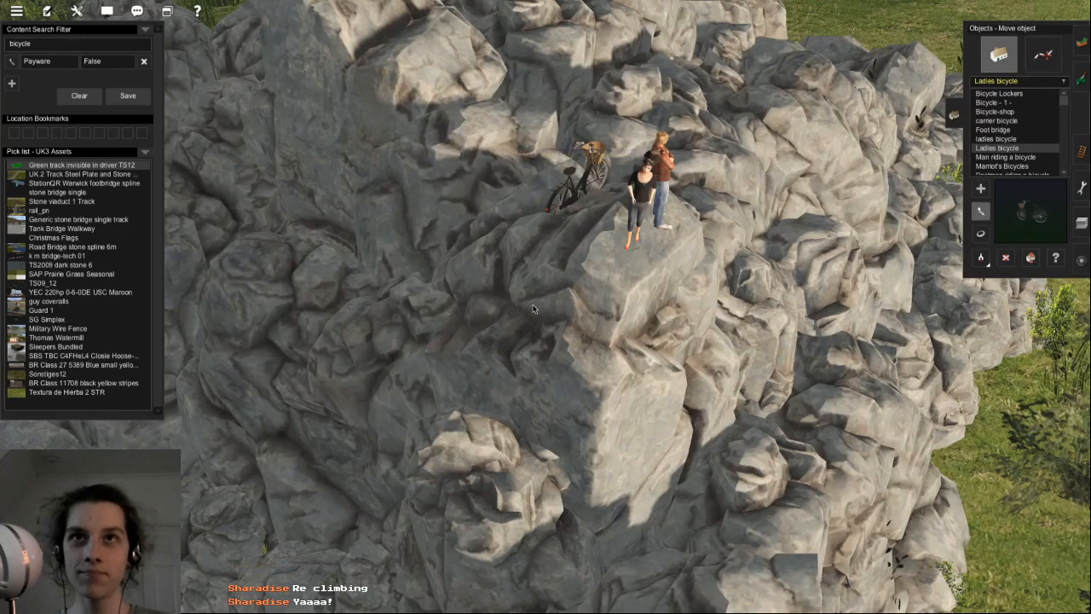
right_click(532, 308)
scroll(558, 295, "up", 5)
right_click(557, 267)
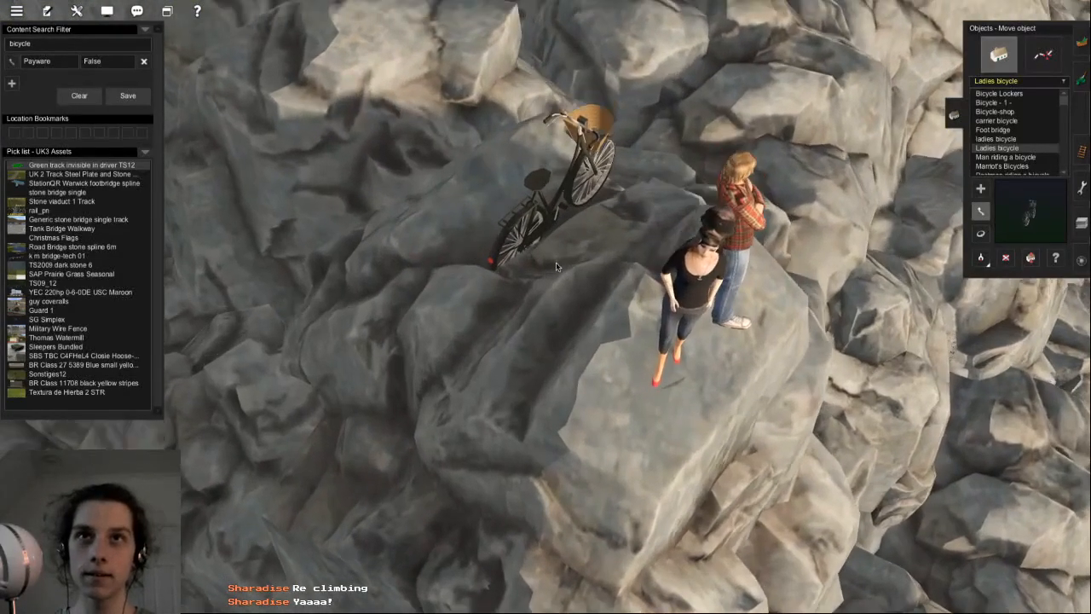
- Turn the bicycle and refine its position on the rocks next to the man
key("r")
left_click_drag(546, 254, 563, 254)
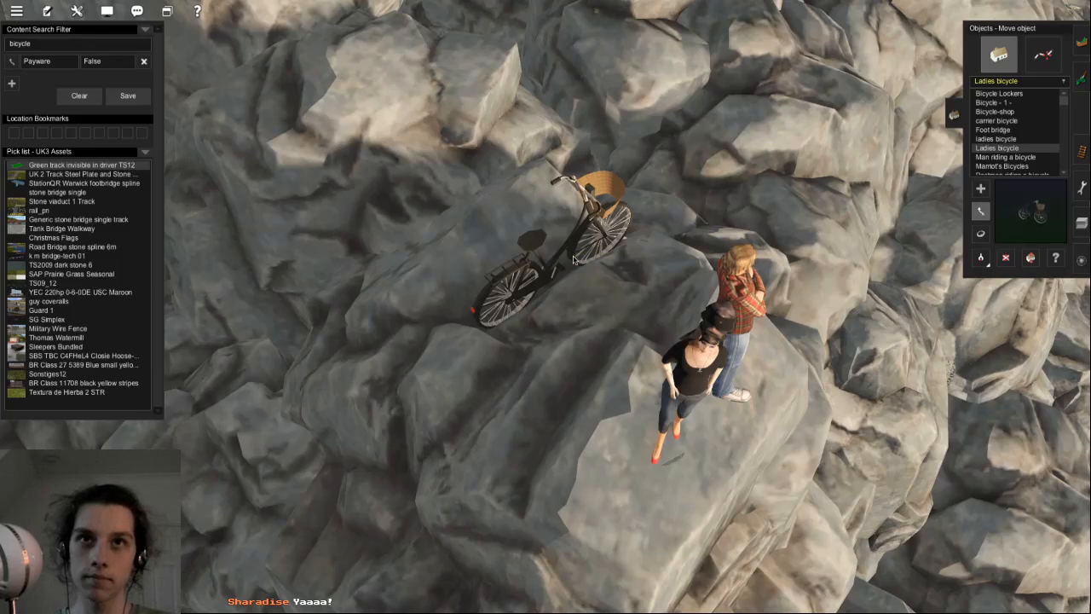
scroll(588, 434, "down", 5)
mouse_move(569, 480)
left_mouse_down()
mouse_move(573, 467)
mouse_move(567, 479)
left_mouse_up()
middle_click_drag(567, 479, 428, 306)
scroll(520, 289, "up", 4)
key("Left")
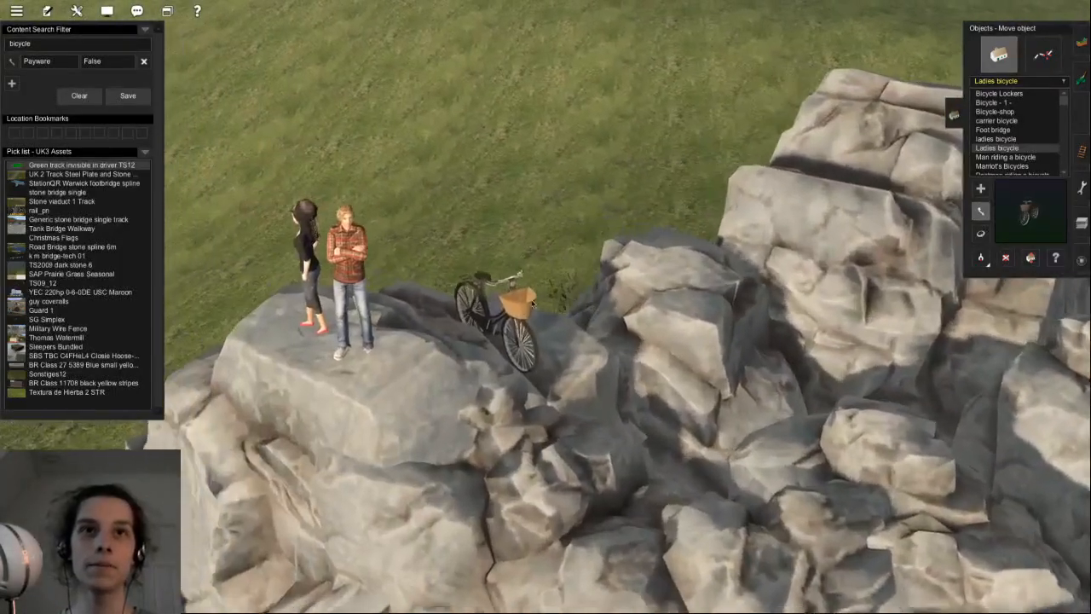
- Examine the bicycle, the two figures and the surrounding rocks from several distances and angles for a fitting bicycle spot
scroll(554, 357, "down", 8)
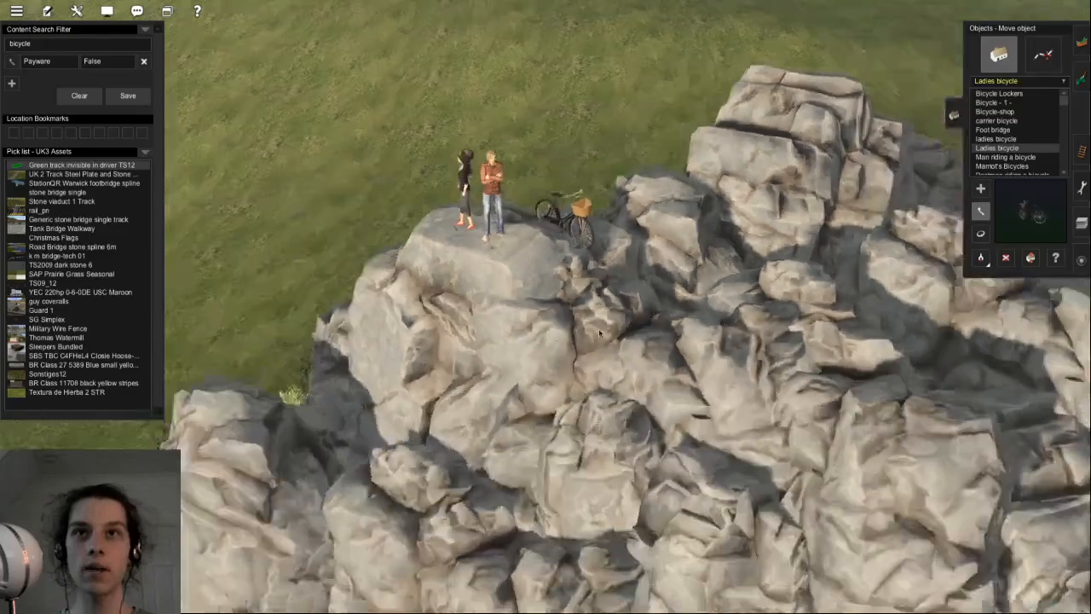
scroll(563, 302, "up", 3)
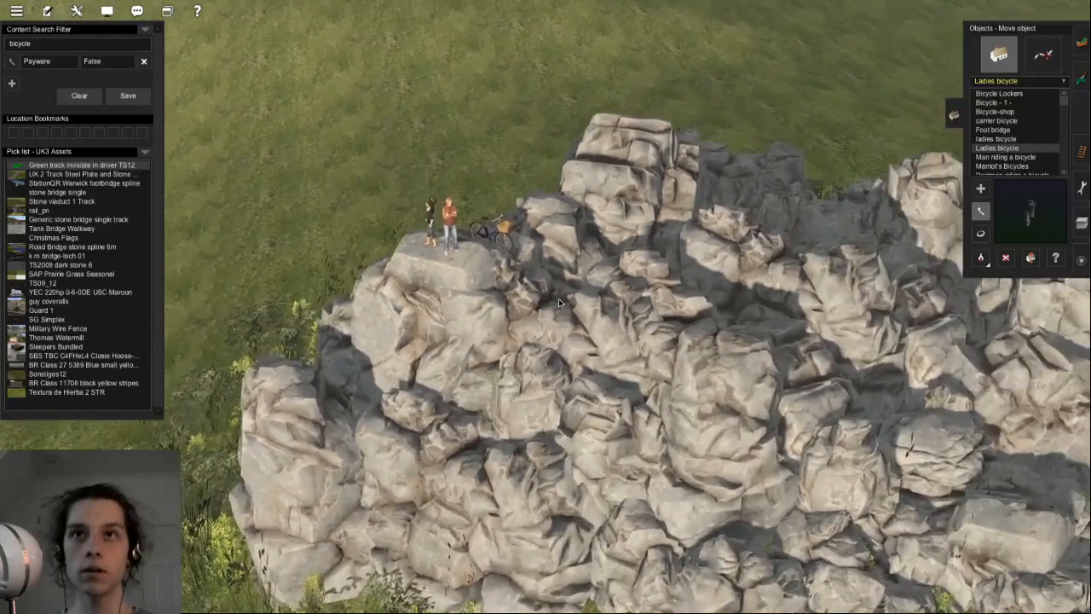
scroll(559, 299, "up", 6)
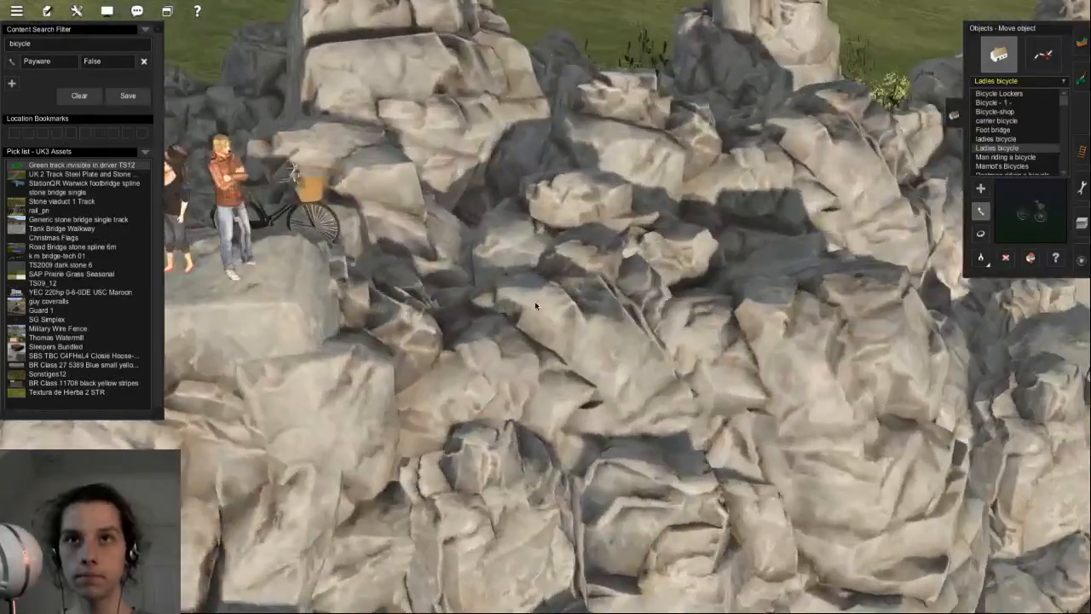
scroll(528, 303, "up", 3)
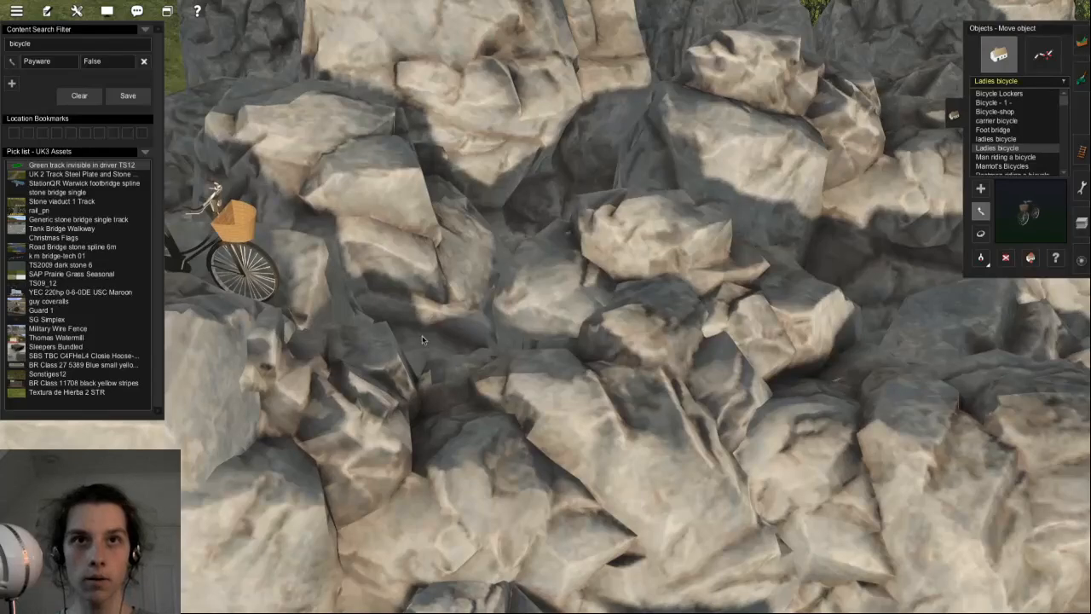
right_click_drag(423, 330, 405, 279)
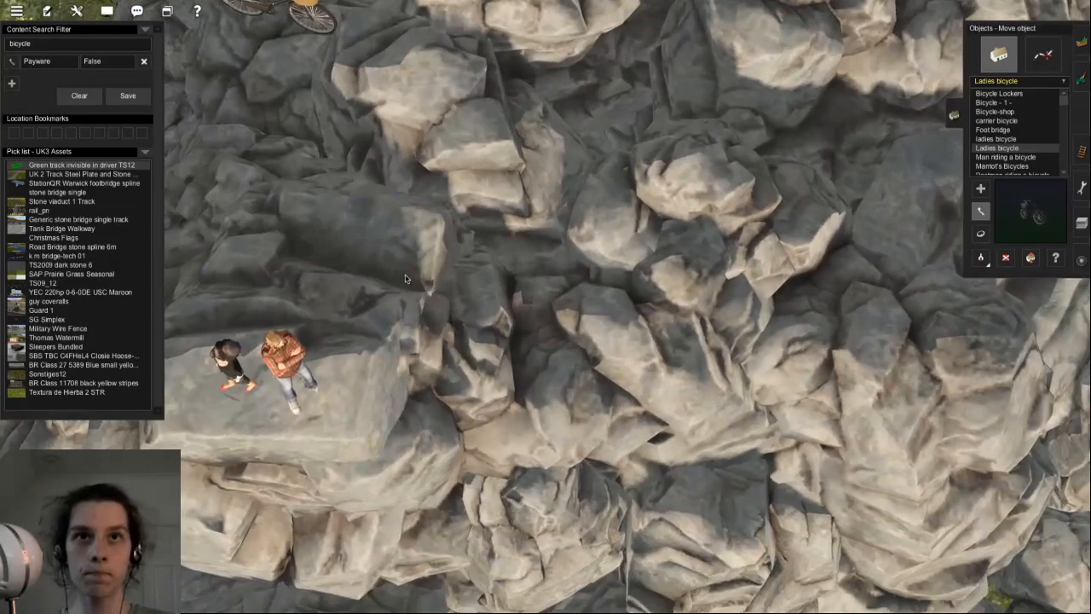
left_click_drag(579, 394, 475, 435)
scroll(472, 290, "down", 6)
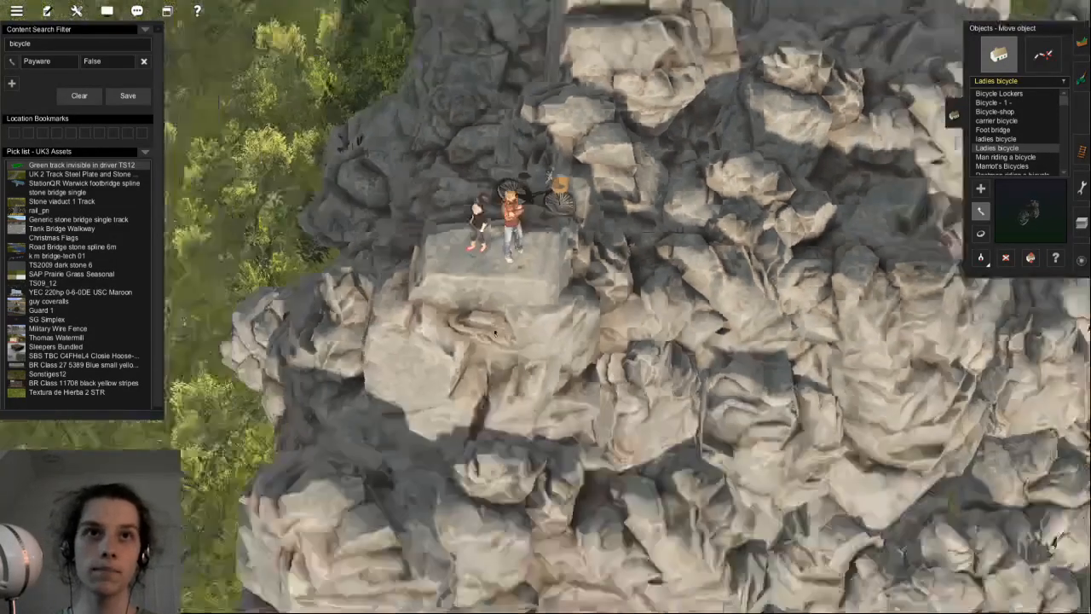
right_click_drag(494, 290, 523, 318)
scroll(593, 282, "up", 3)
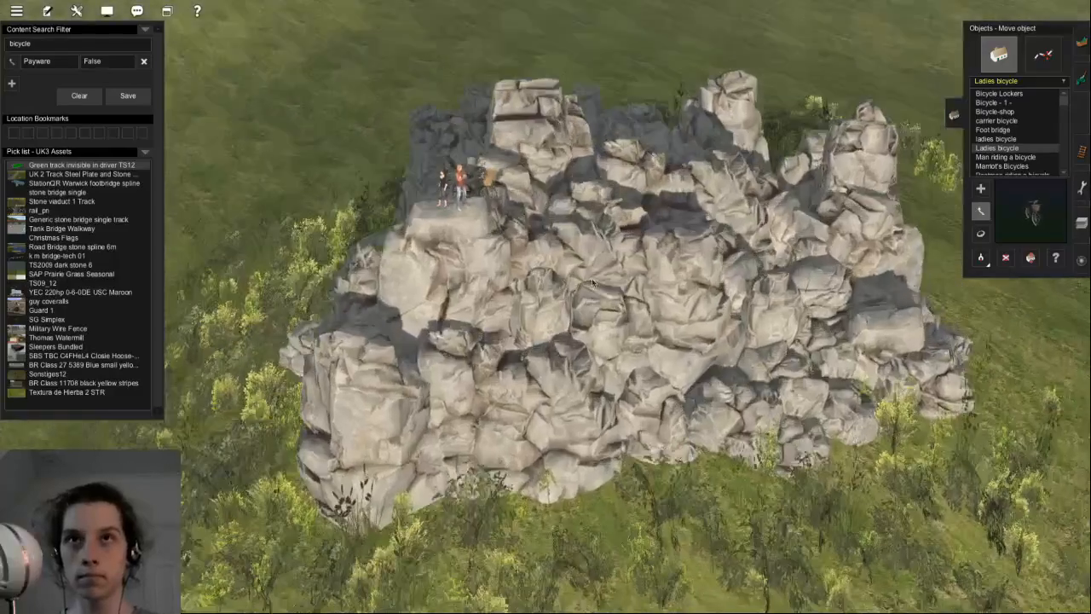
scroll(592, 282, "up", 6)
scroll(442, 301, "down", 4)
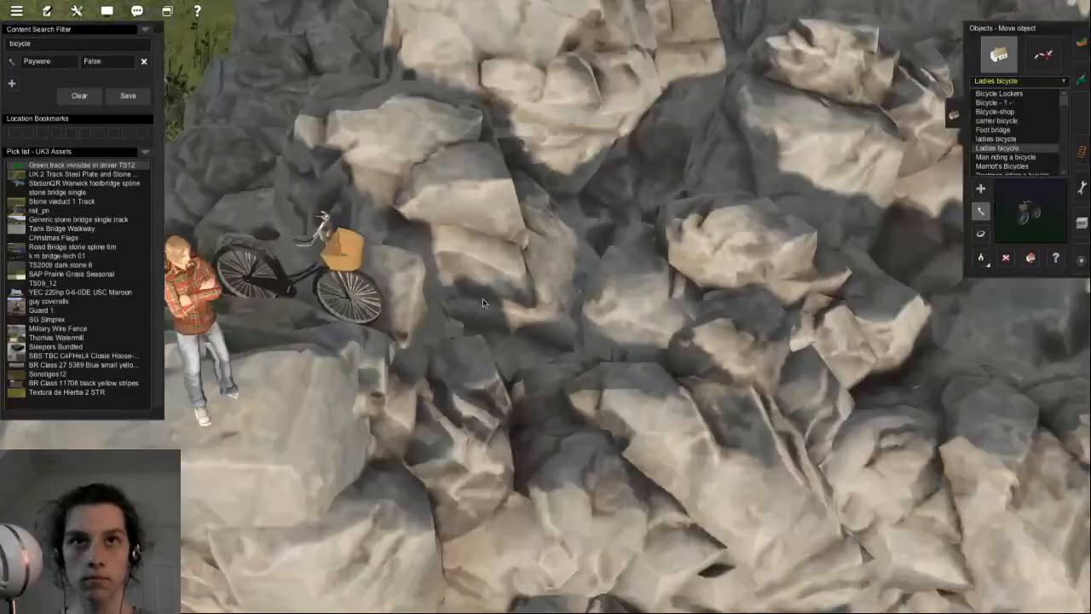
- Move the bicycle away from the summit rock into the gap between the neighbouring rocks
left_click_drag(442, 302, 524, 342)
key("Up")
left_click_drag(537, 505, 558, 572)
left_click_drag(510, 433, 499, 493)
key("Left")
key("m")
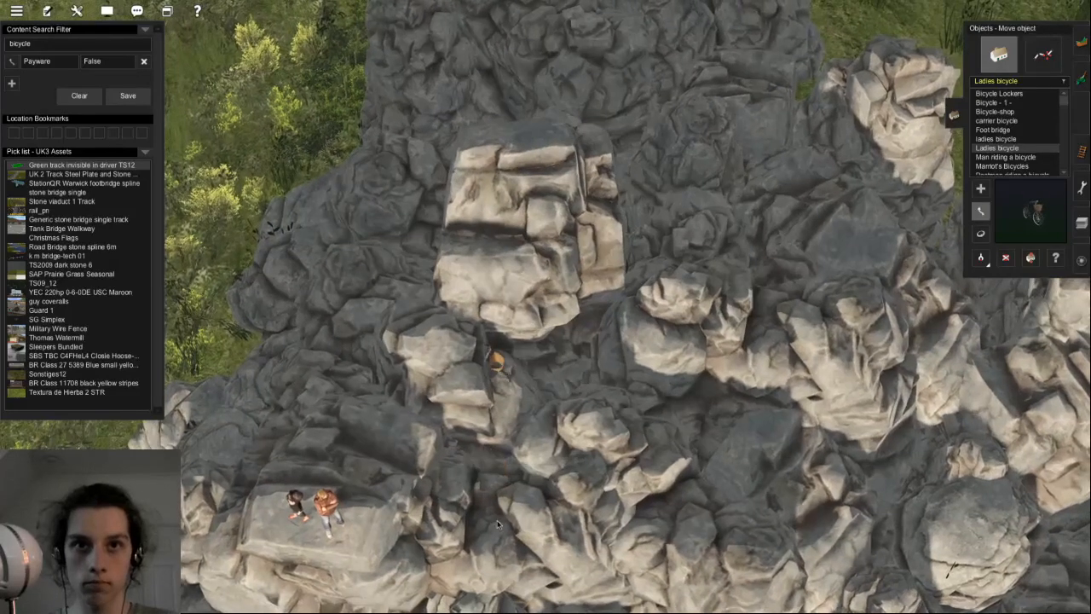
left_click_drag(495, 555, 502, 559)
scroll(551, 294, "up", 10)
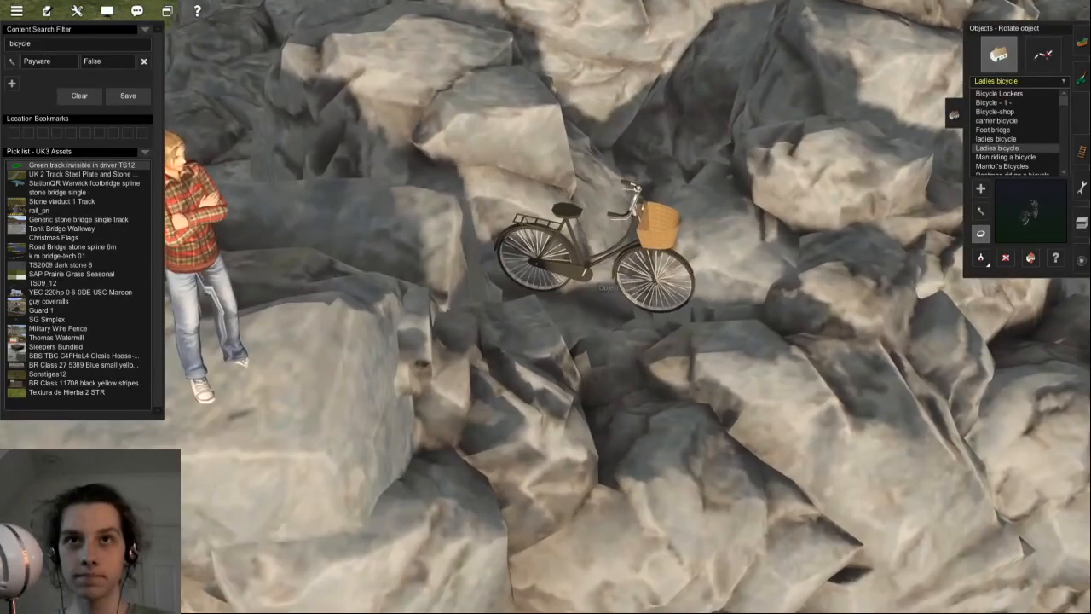
- Adjust the bicycle's rotation and position so it stands in the rock gap with its basket pointing away from the figures
mouse_move(631, 271)
left_mouse_down()
mouse_move(640, 271)
mouse_move(631, 282)
mouse_move(627, 273)
left_mouse_up()
key("h")
key("r")
right_click_drag(627, 273, 446, 325)
key("m")
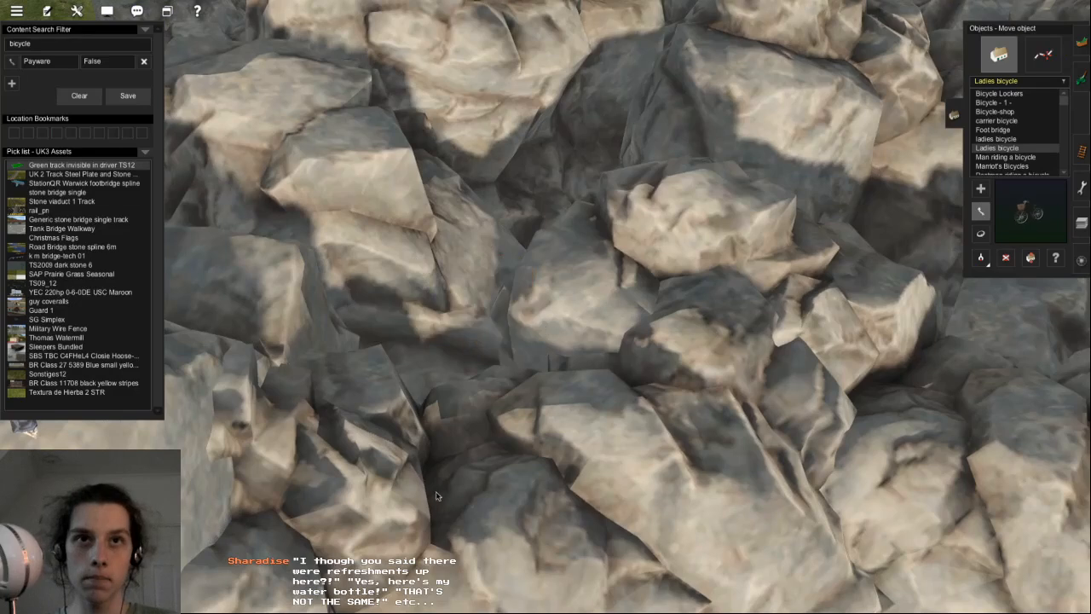
scroll(455, 535, "down", 6)
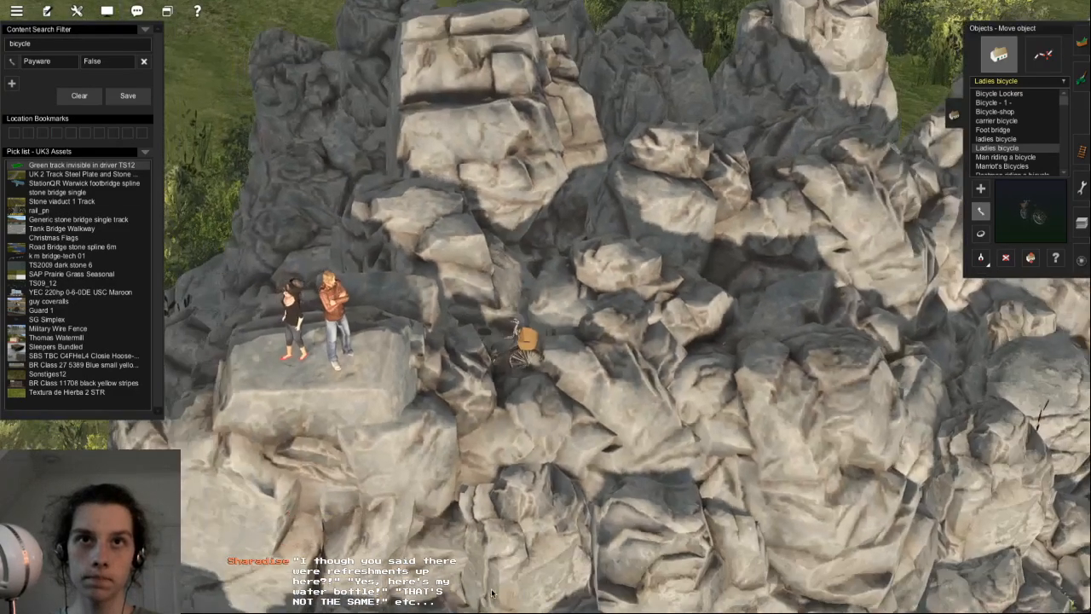
scroll(493, 563, "up", 2)
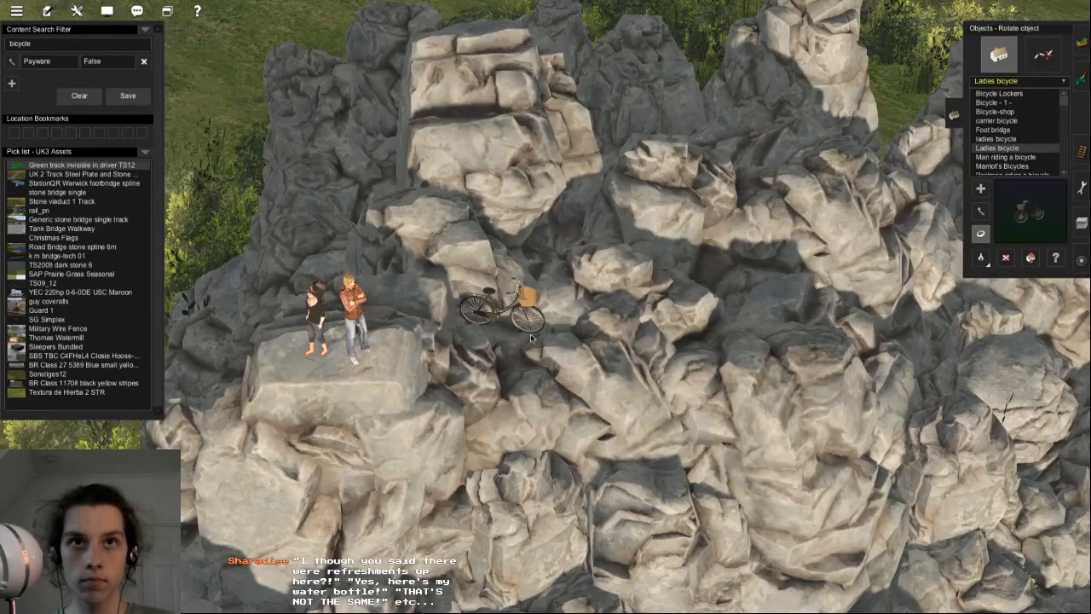
key("Down")
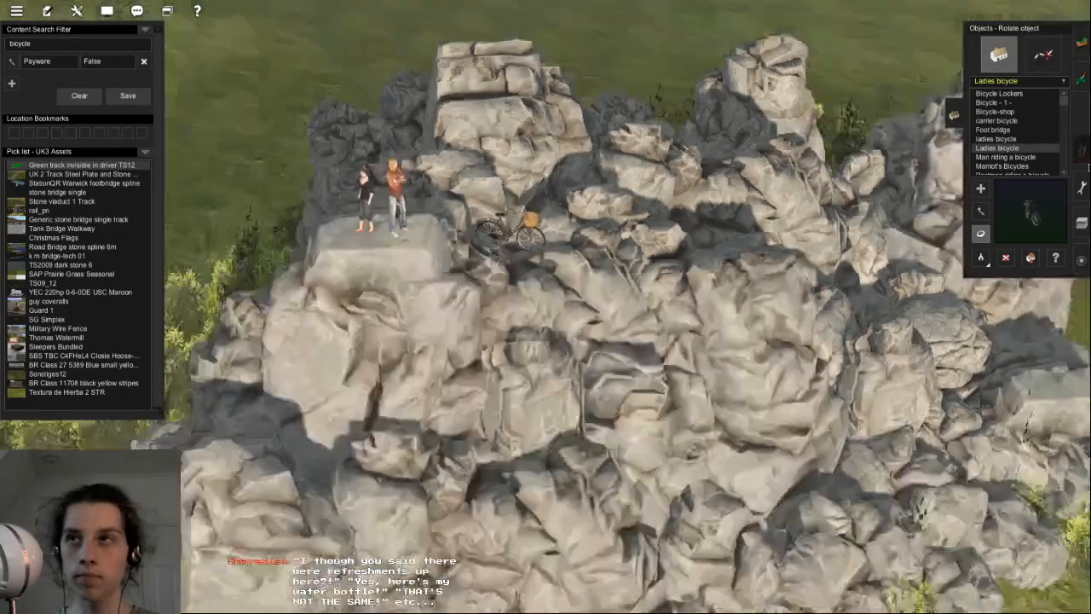
- Hide the editing interface and examine the two figures and the bicycle on the rocks up close
left_click(1081, 187)
key("Up")
left_click(957, 186)
key("Up")
right_click_drag(597, 213, 639, 220)
key("F5")
scroll(587, 293, "up", 2)
scroll(586, 292, "up", 3)
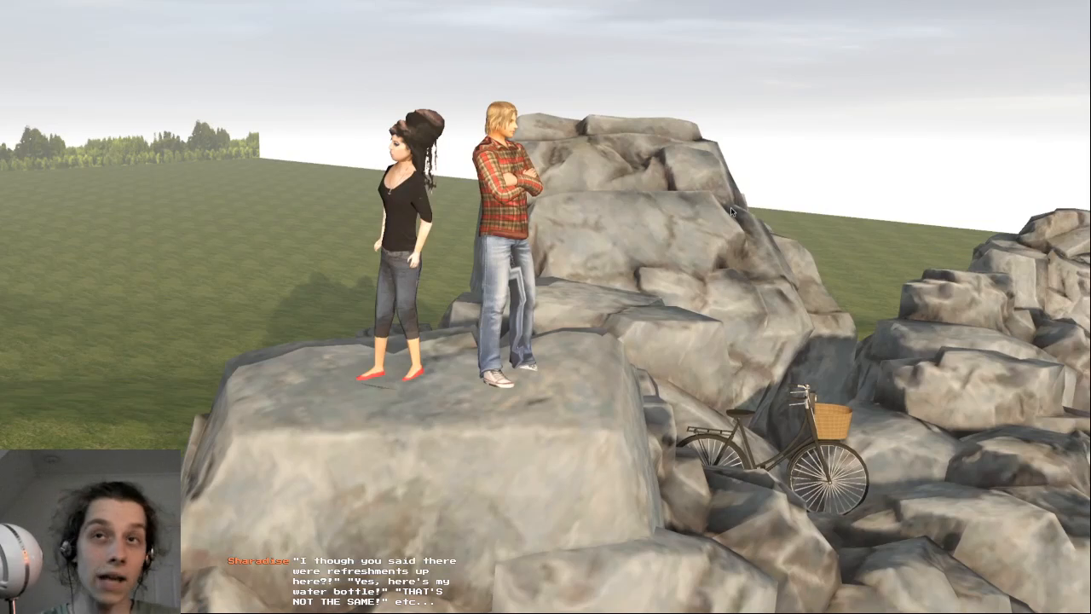
- Travel via the map to the terrain edge and pick up Background Forest Spline 01 from the existing tree line
scroll(1020, 213, "down", 5)
key("ctrl+m")
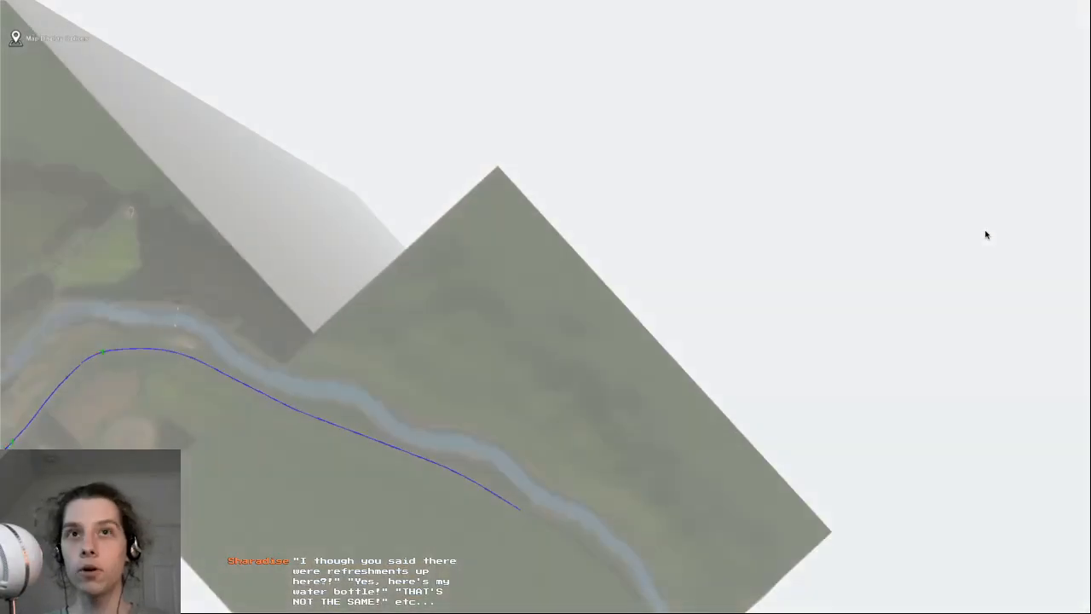
left_click(480, 258)
left_click(1082, 115)
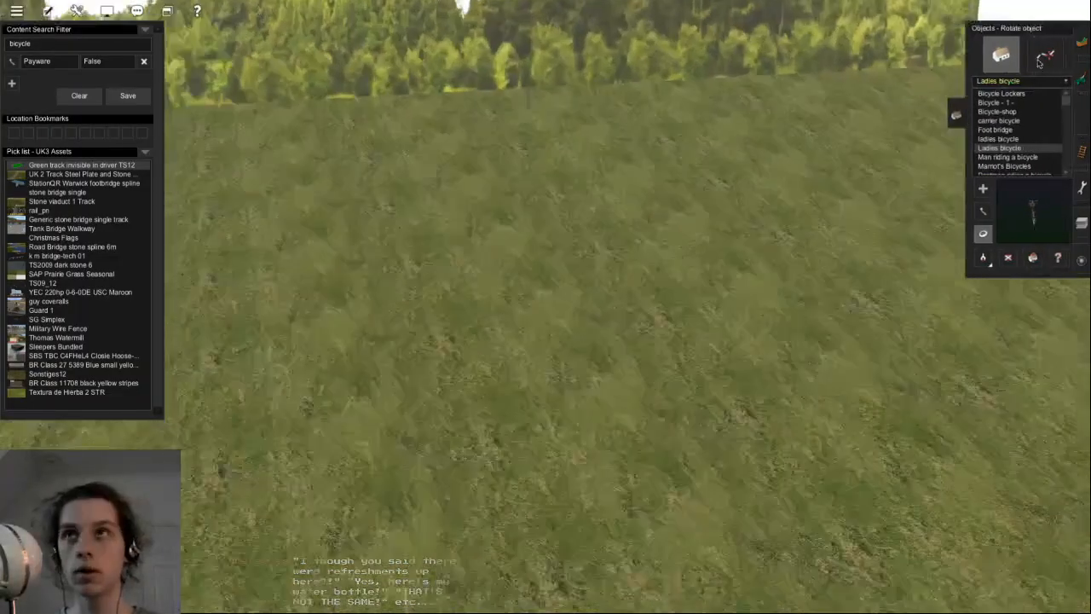
key("F1")
key("F3")
left_click(1044, 53)
left_click(719, 149)
right_click(716, 159)
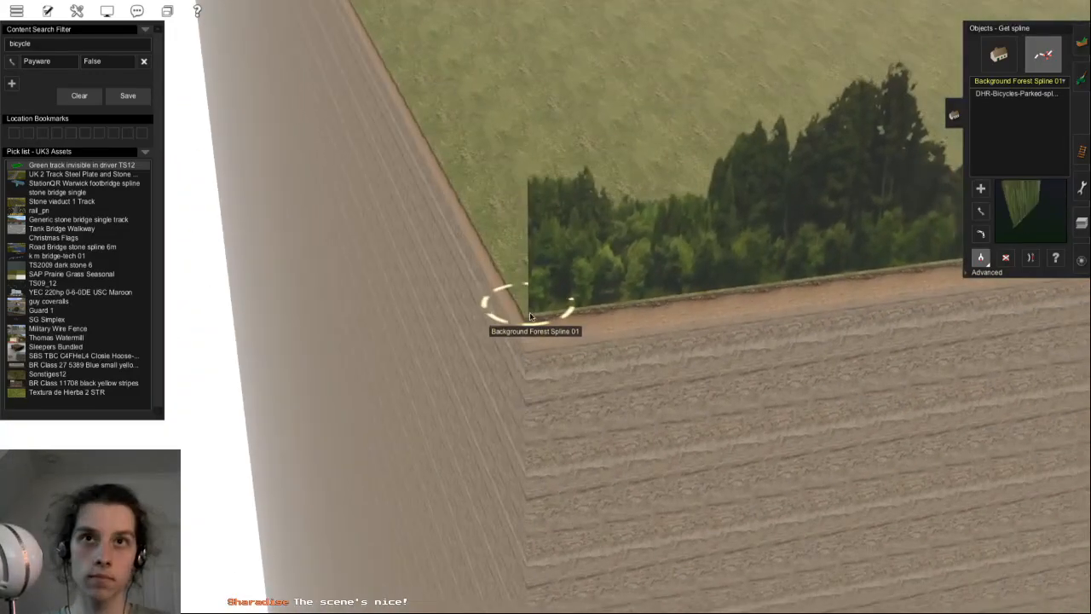
- Add a Background Forest Spline 01 section from the tree line's open end and move its vertex onto the terrain corner
key("a")
left_click_drag(529, 318, 610, 274)
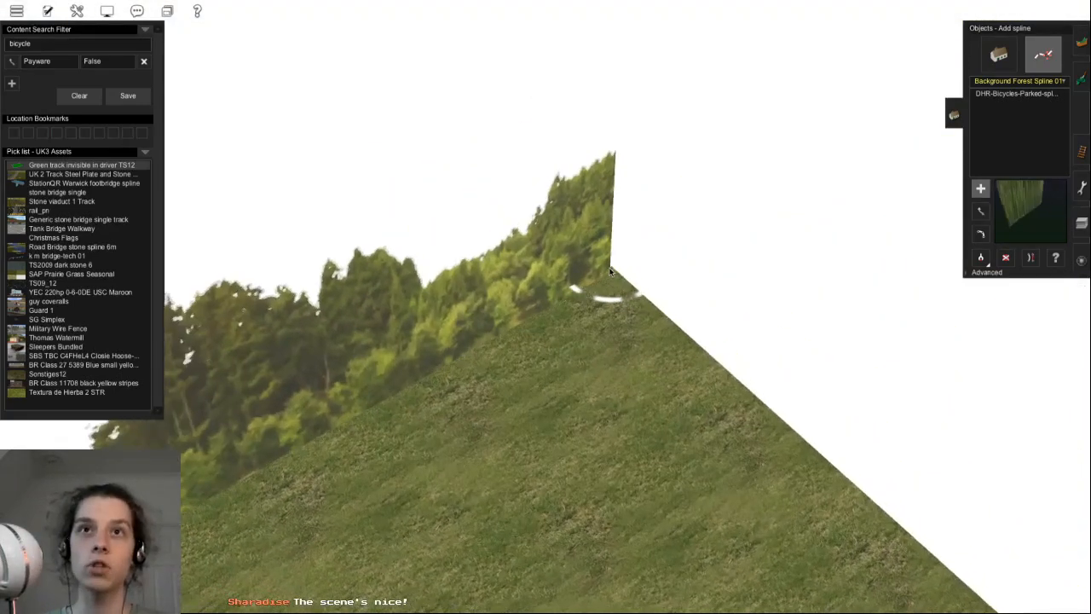
key("Left")
left_click(981, 210)
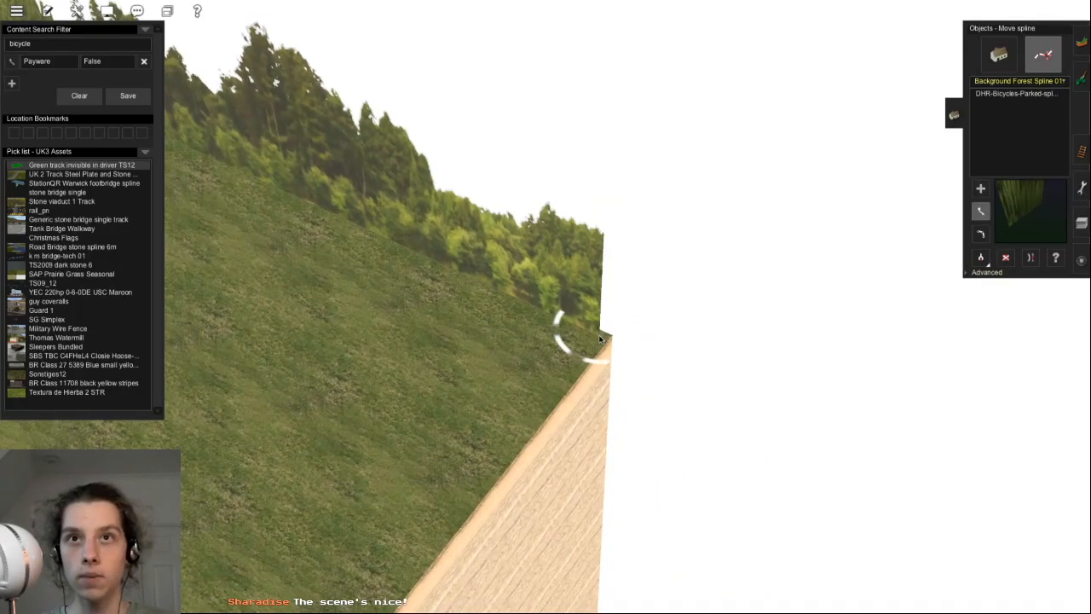
left_click_drag(599, 345, 607, 341)
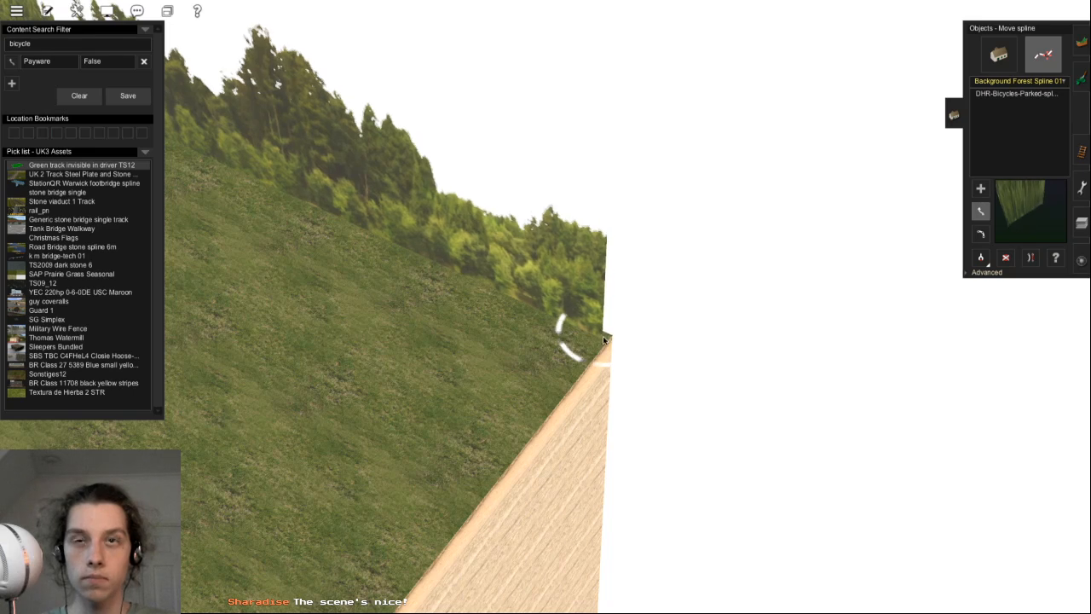
- Continue the background forest spline from the terrain corner along the next outer edge up to the hill
right_click_drag(585, 347, 777, 195)
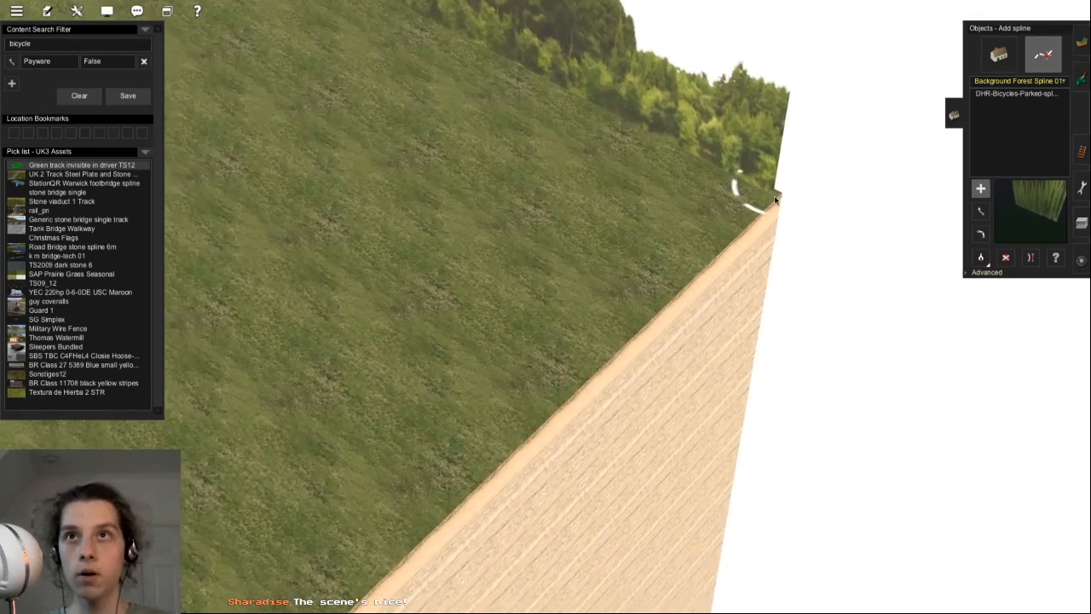
left_click_drag(694, 247, 616, 323)
key("Left")
key("Left")
key("Down")
key("Left")
key("Right")
key("Up")
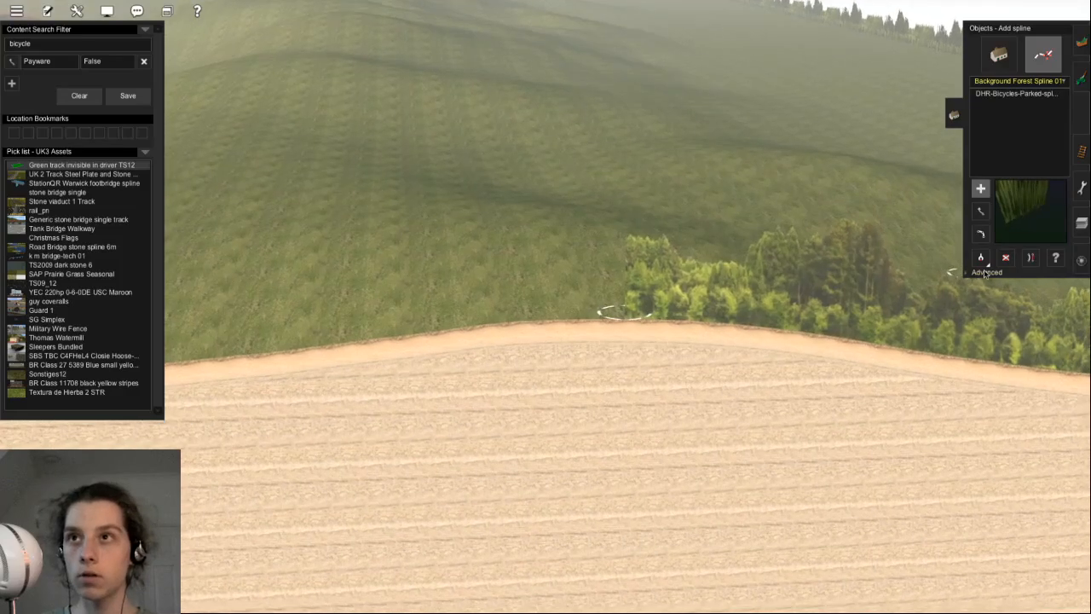
- Lower the forest spline's end vertex on the hilly terrain edge to a height of about -15 m
left_click(983, 273)
key("Left")
key("Down")
left_click(980, 294)
key("Down")
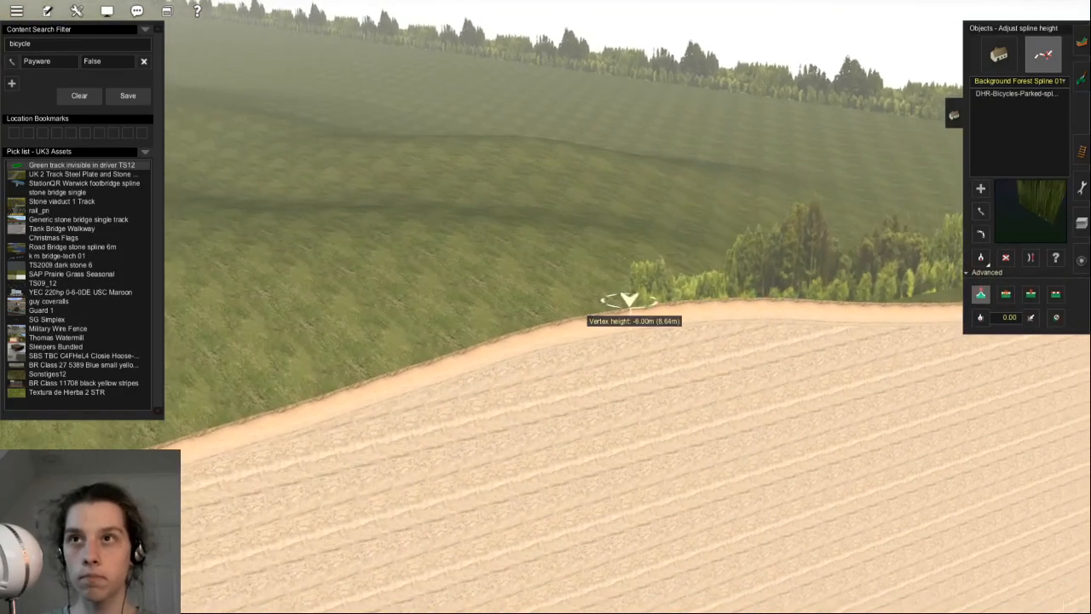
key("Right")
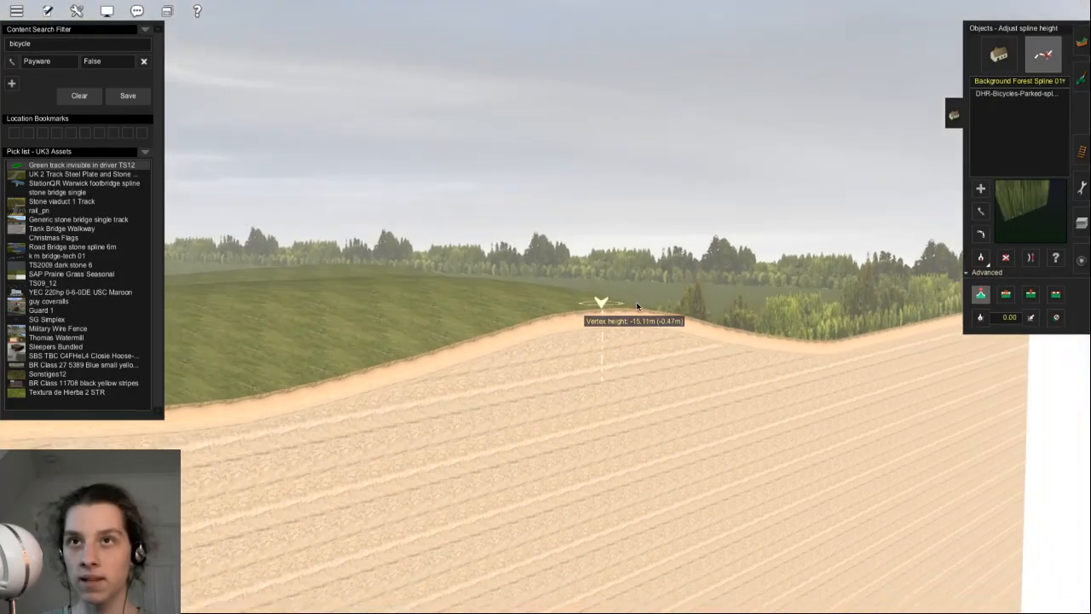
key("Up")
key("Left")
- Hide the editing interface and examine the rock formation and its figures against the extended forest backdrop
left_click(1079, 197)
left_click(1023, 194)
right_click_drag(416, 57, 524, 306)
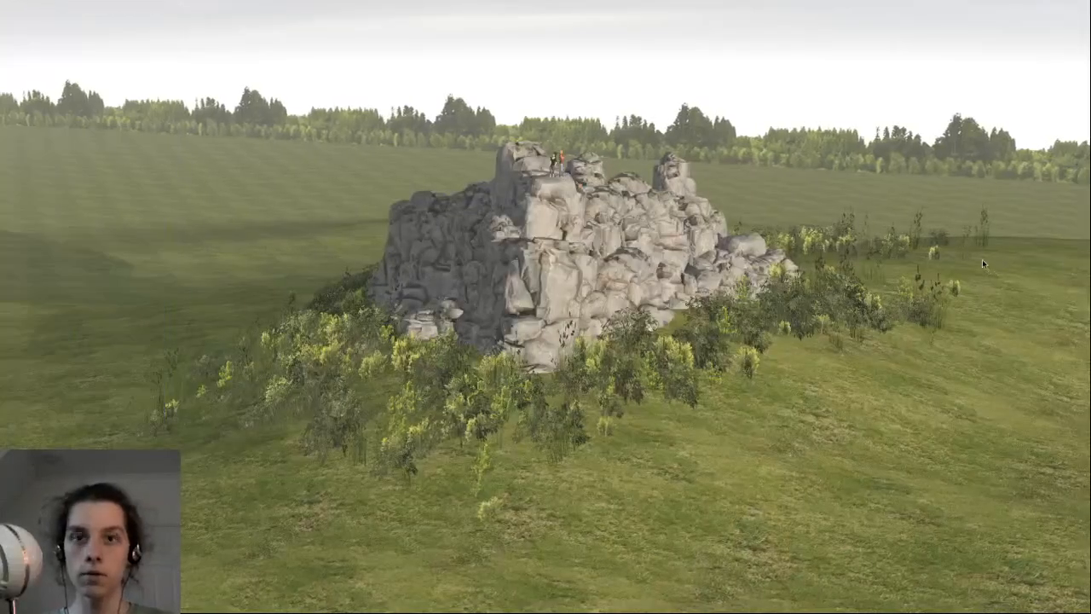
right_click_drag(982, 259, 741, 282)
key("Up")
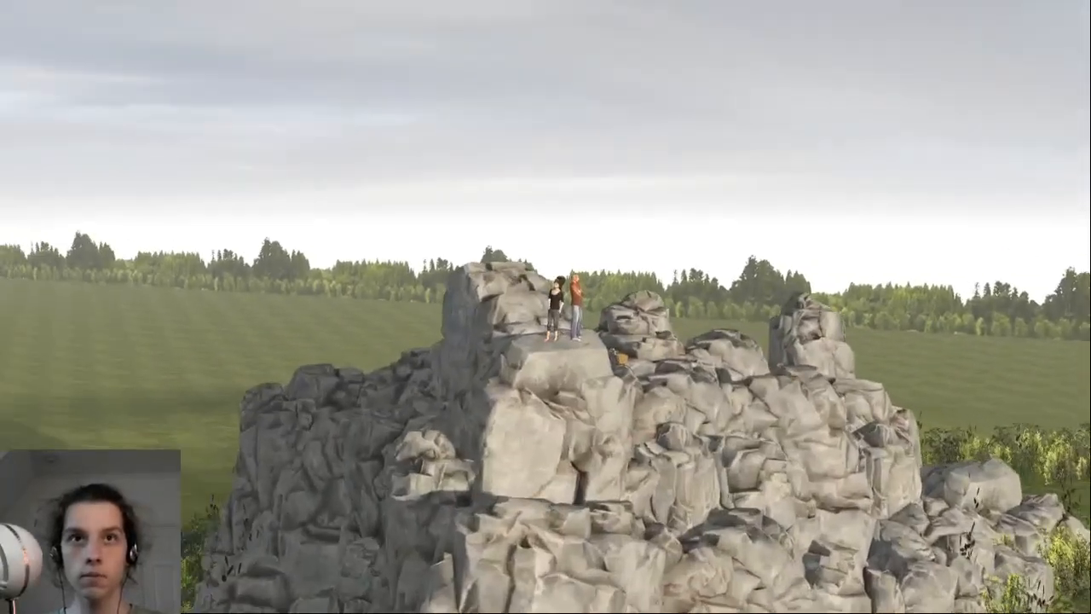
key("Right")
key("Down")
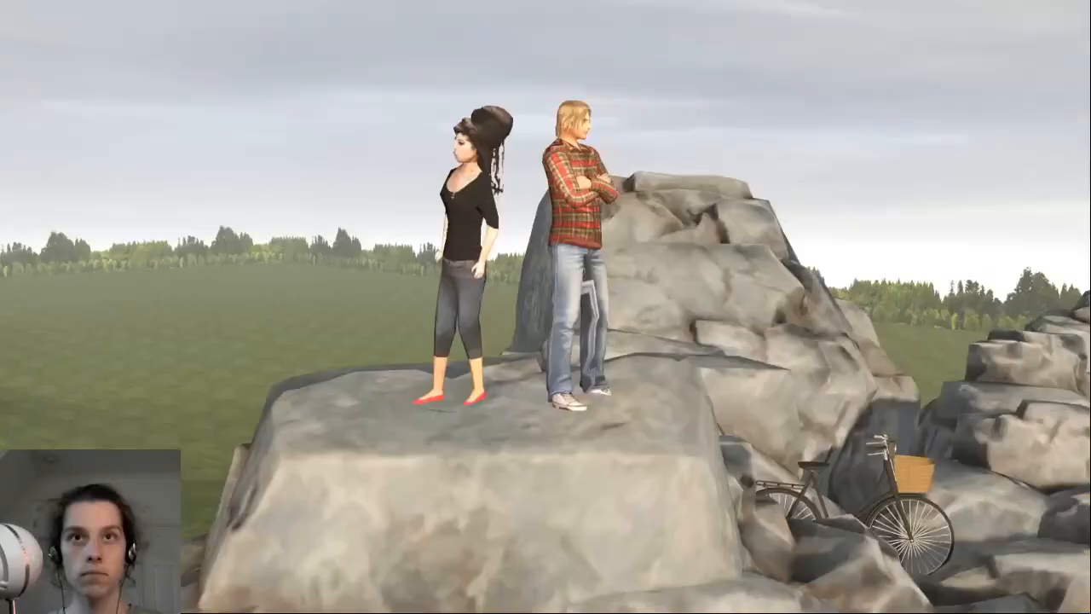
key("Down")
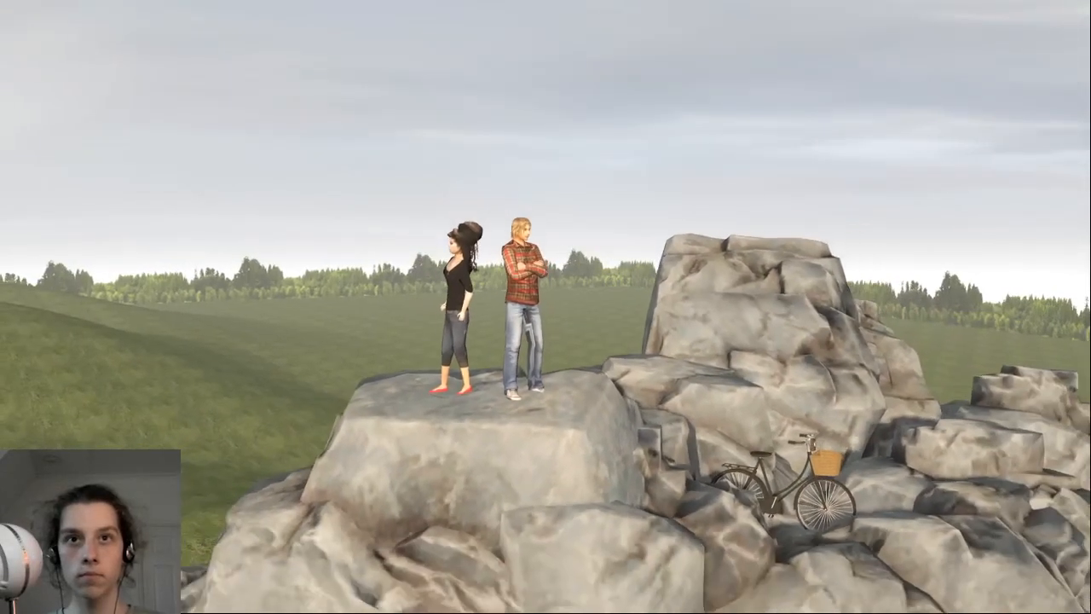
key("Up")
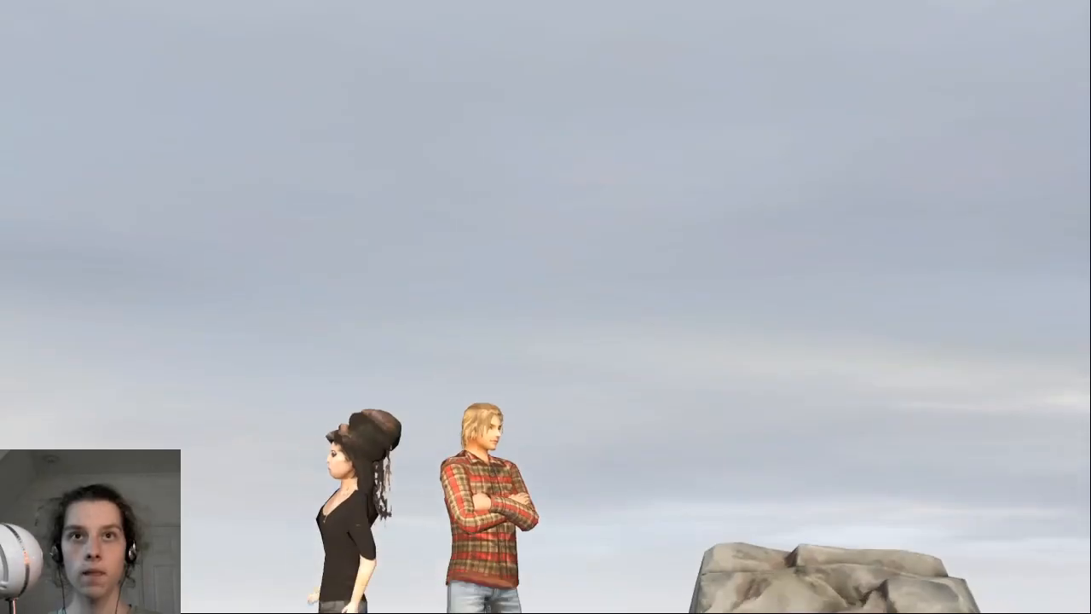
- Examine the two figures and the bicycle from low angles, from behind and up close against the sky
key("Down")
key("Up")
key("Down")
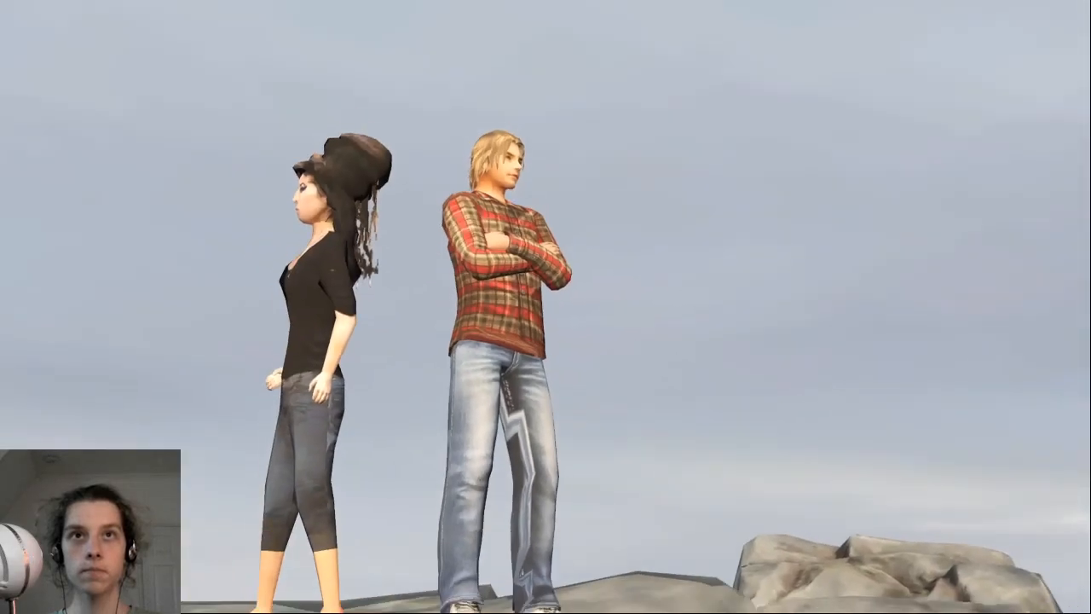
key("Down")
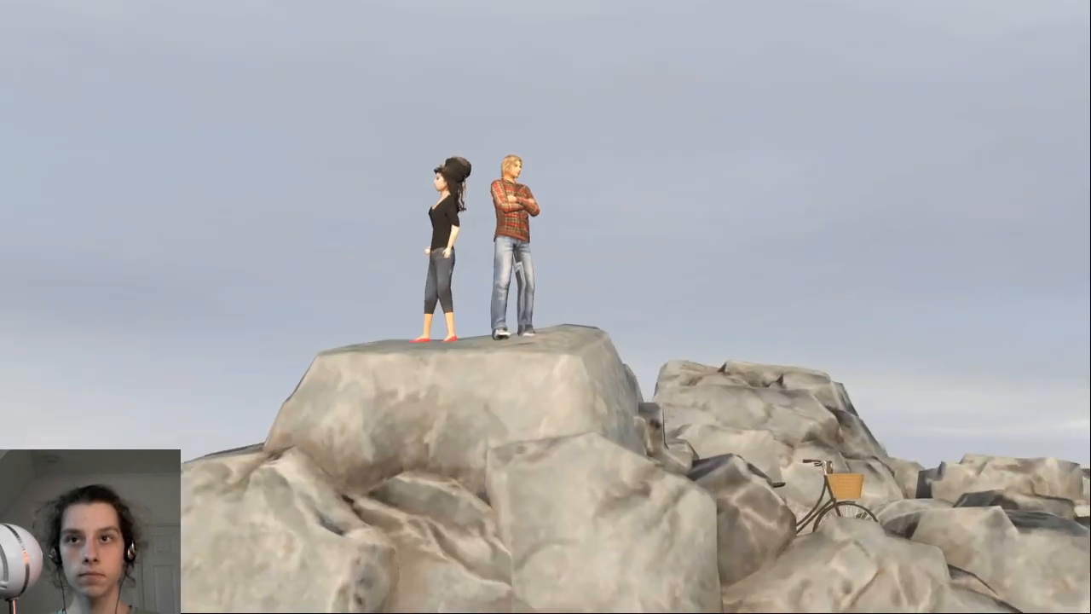
key("Up")
key("Right")
key("Left")
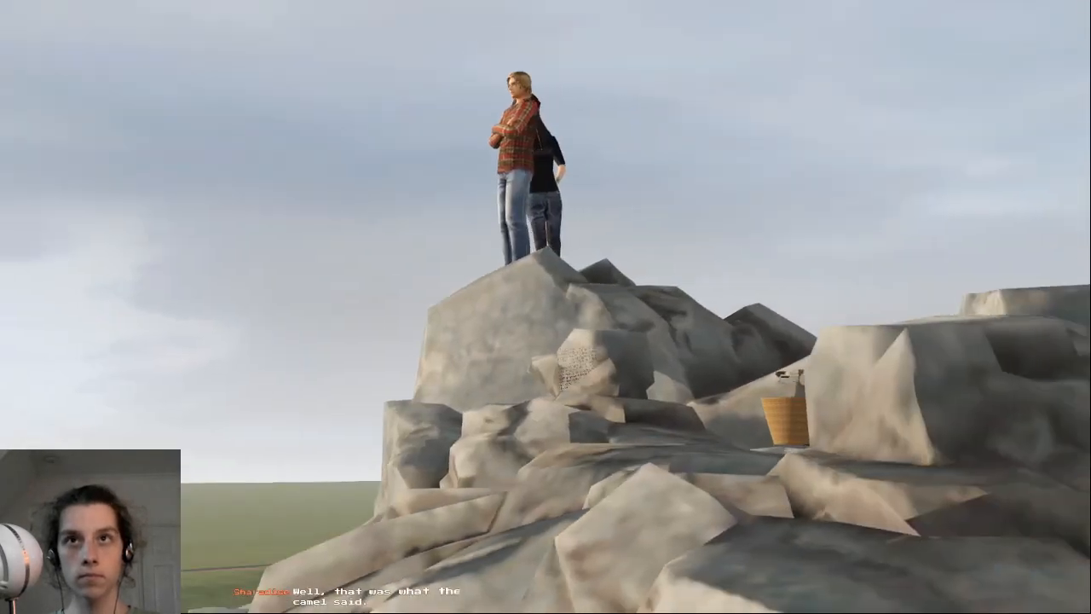
key("Right")
key("Up")
key("Left")
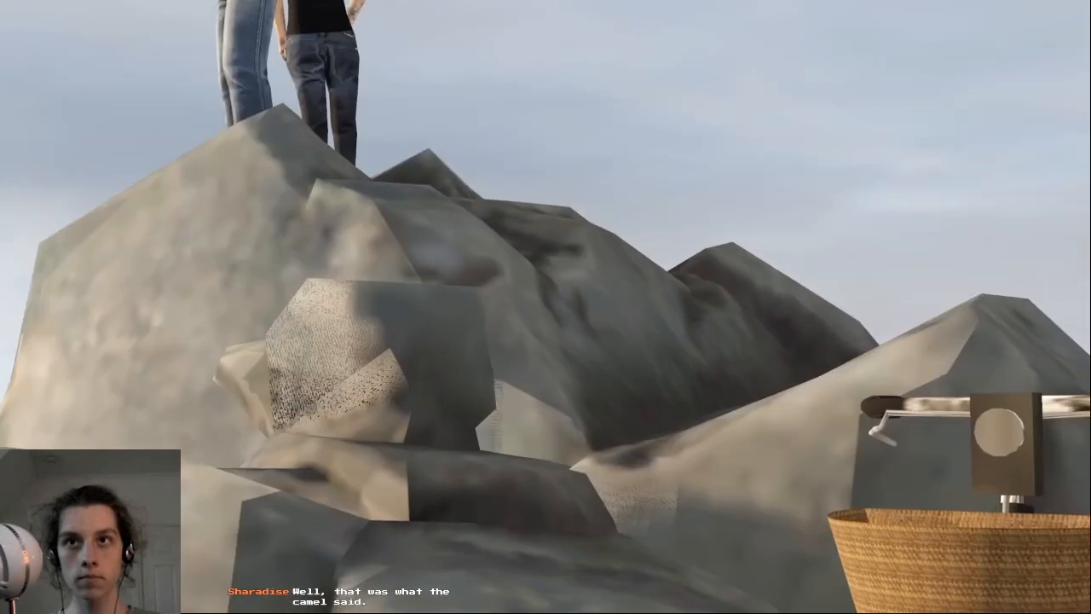
key("Down")
key("Page_Up")
key("Left")
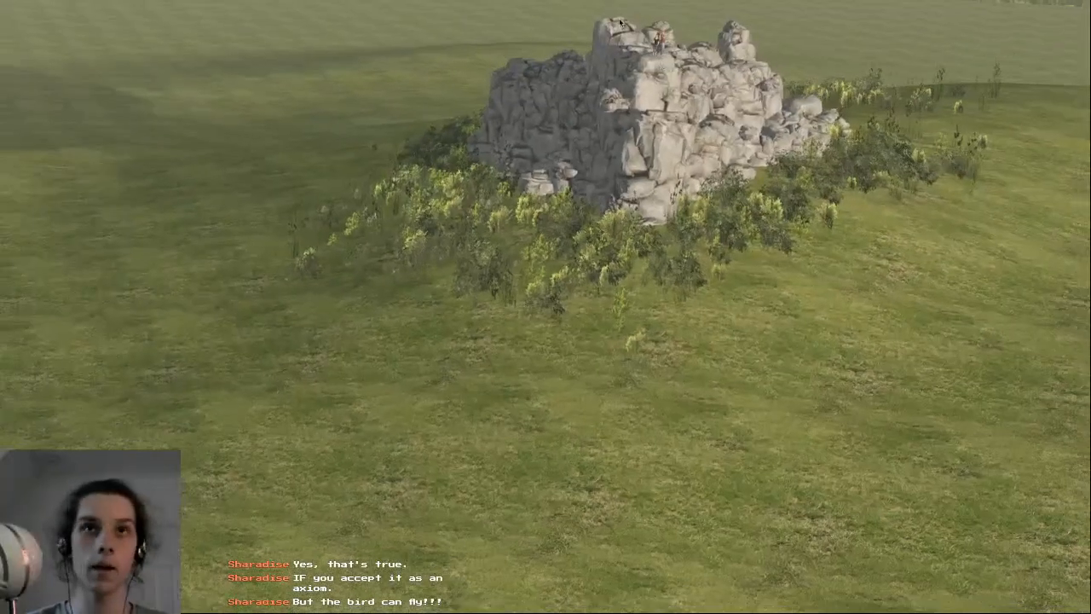
- Bring back the editing interface and rotate the two figures on the summit rock so they face each other
right_click(472, 37)
right_click(610, 524)
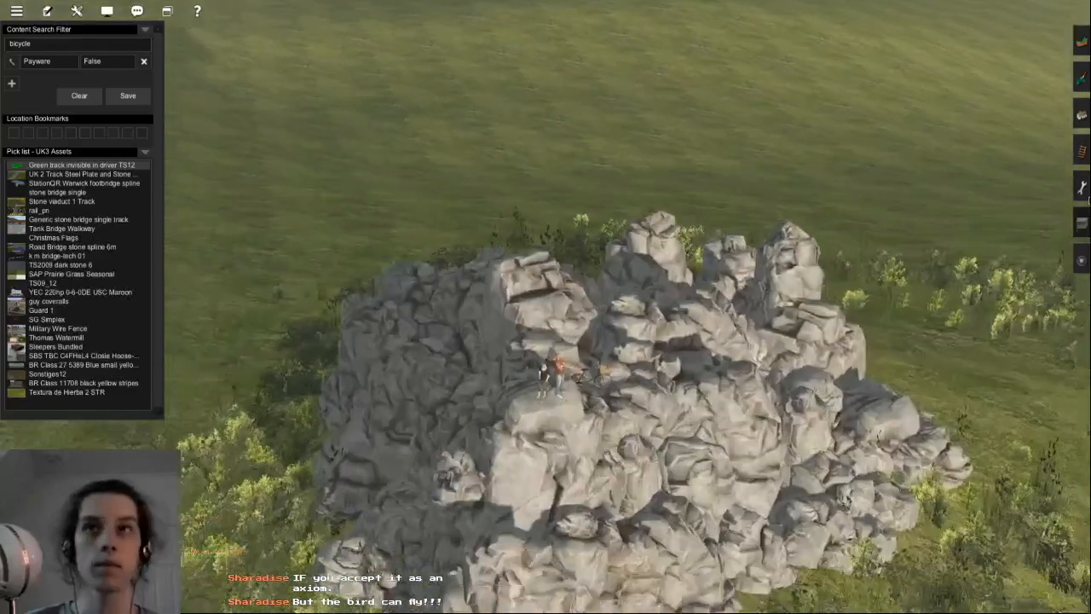
right_click(583, 370)
scroll(583, 370, "up", 10)
key("F3")
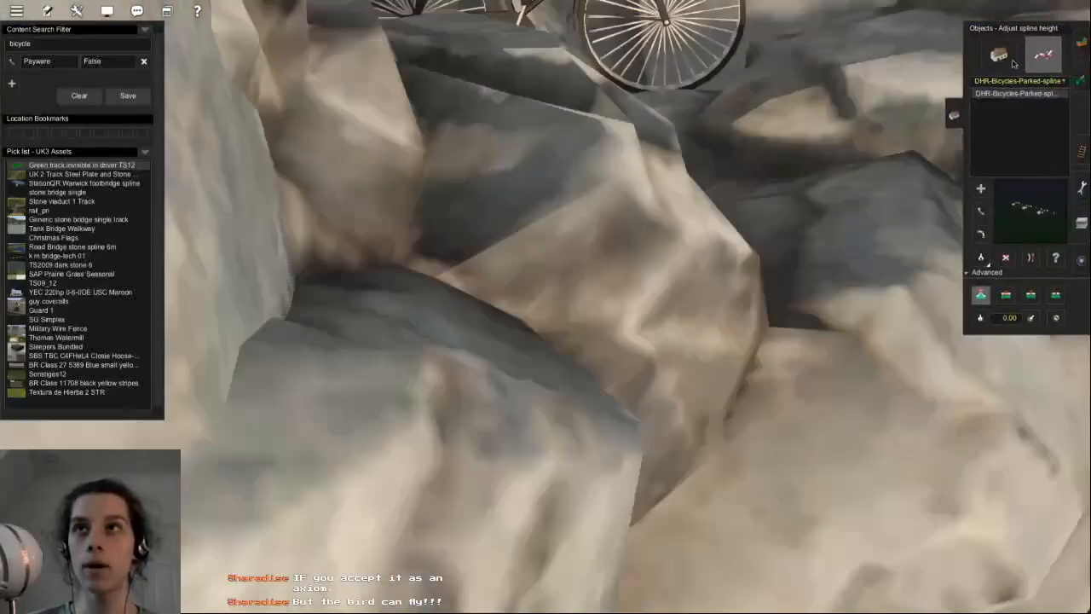
left_click(999, 54)
left_click(981, 234)
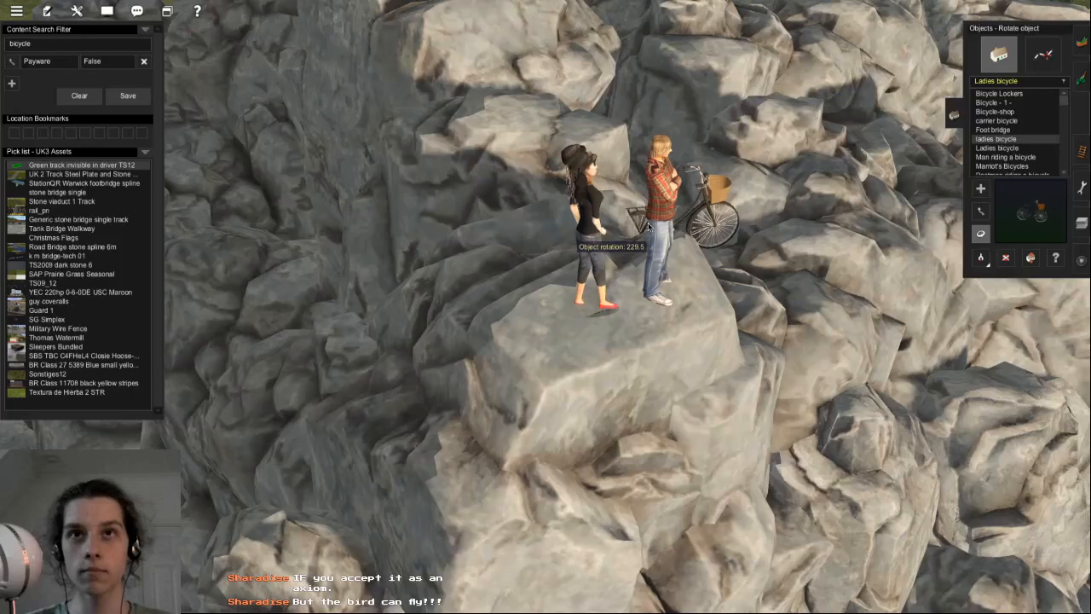
left_click_drag(661, 226, 682, 228)
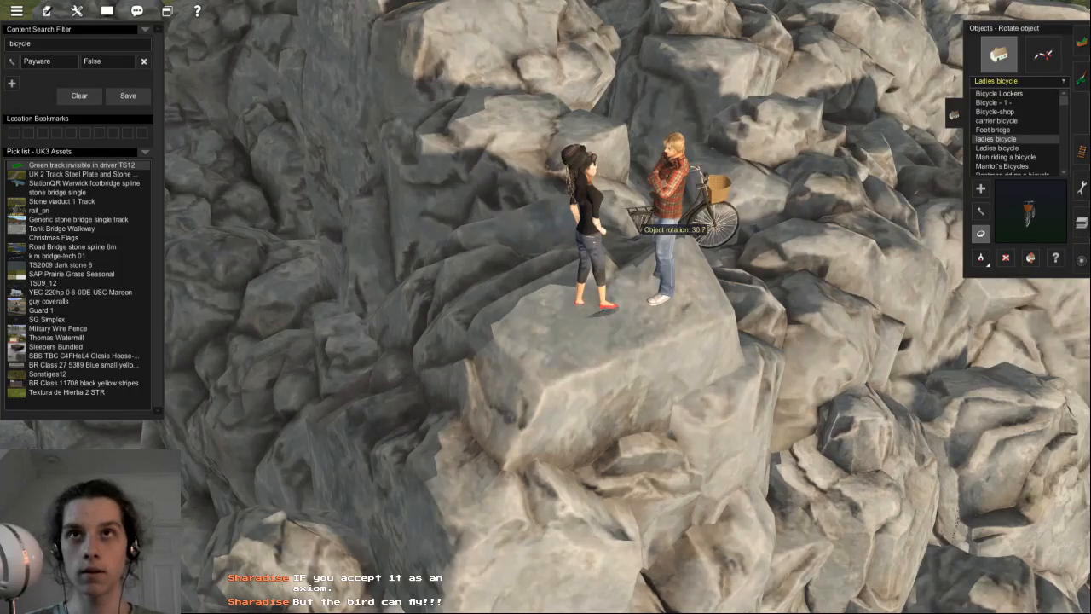
left_click_drag(588, 220, 659, 220, "shift")
- Examine the figures facing each other from afar and up close with the editing interface hidden
scroll(559, 291, "down", 8)
key("F3")
key("Down")
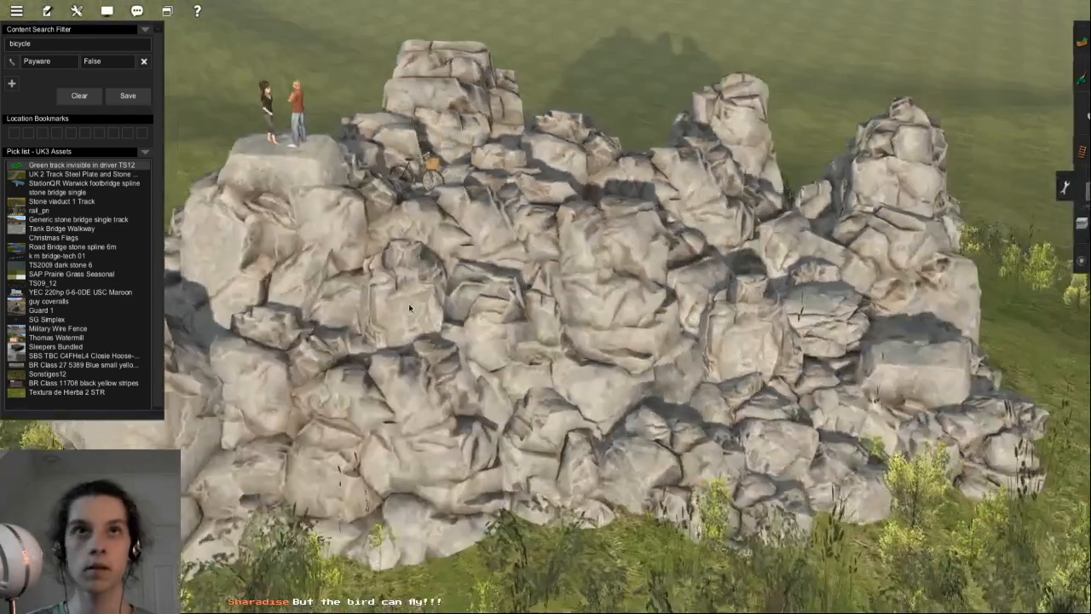
key("Right")
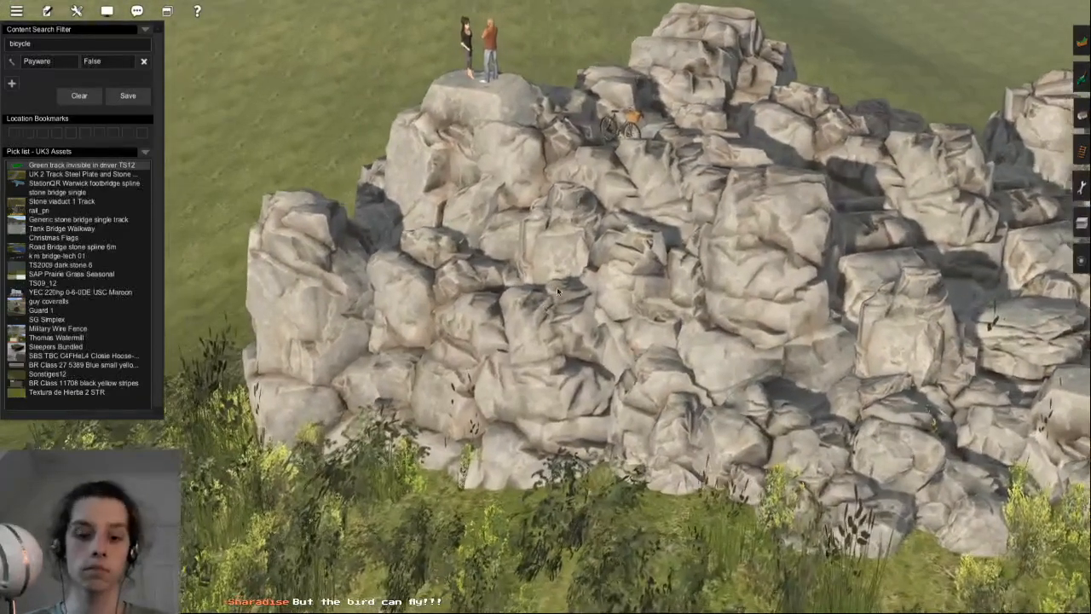
key("F5")
scroll(559, 291, "up", 5)
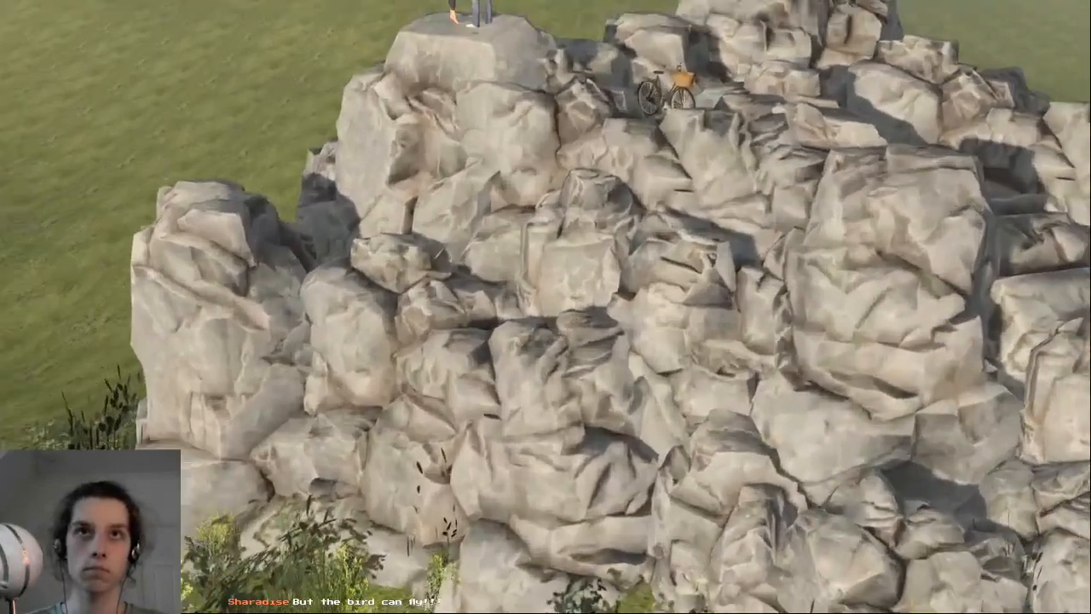
key("Up")
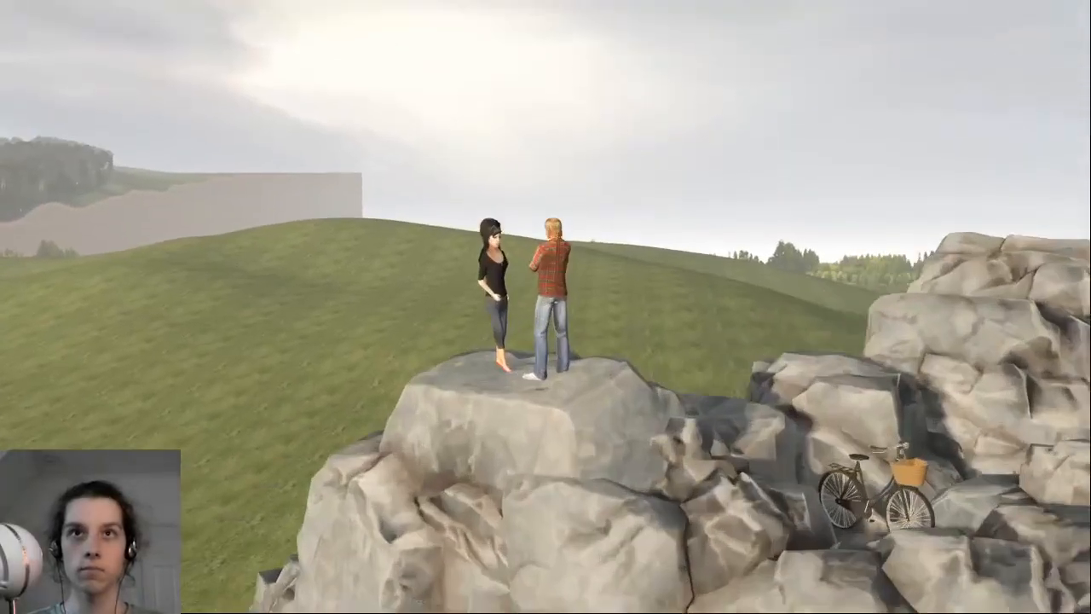
key("Up")
key("Right")
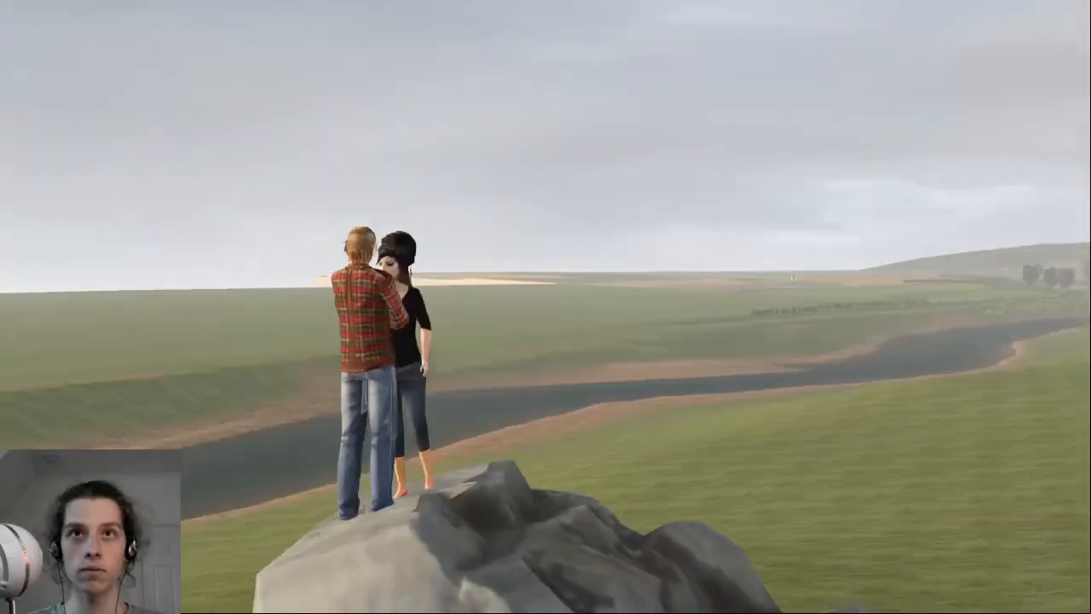
scroll(554, 276, "up", 5)
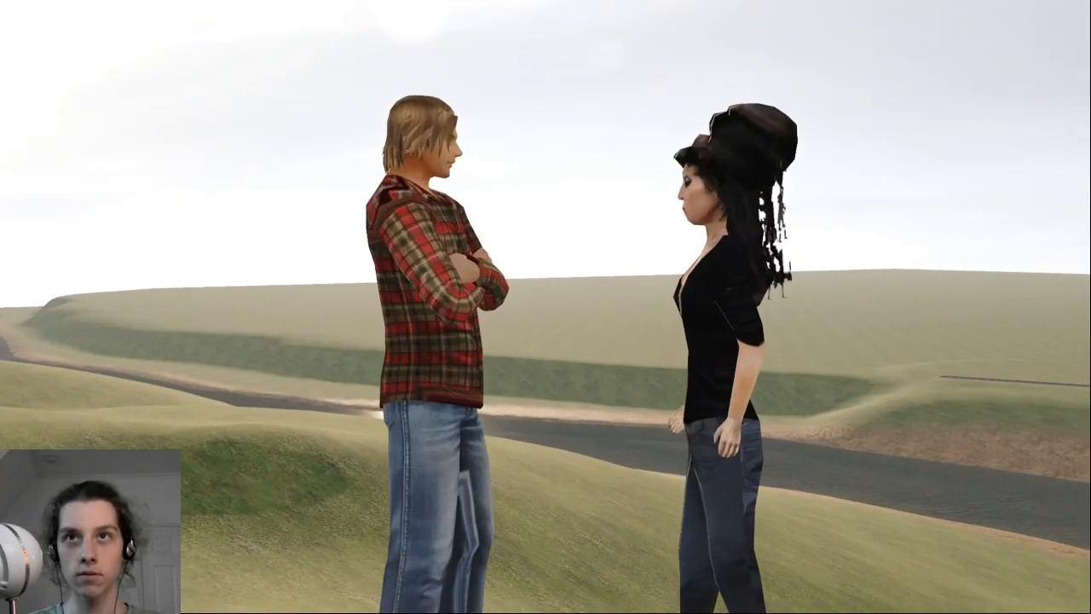
scroll(554, 276, "down", 3)
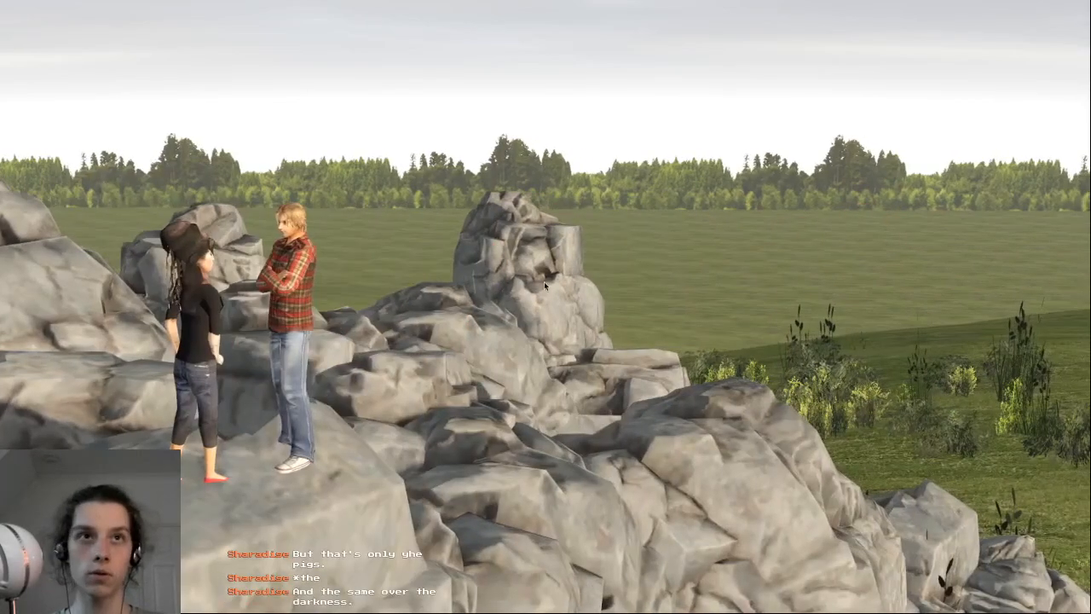
- Cancel closing Surveyor, show the editing interface again and return to the figures on the summit rock
key("Escape")
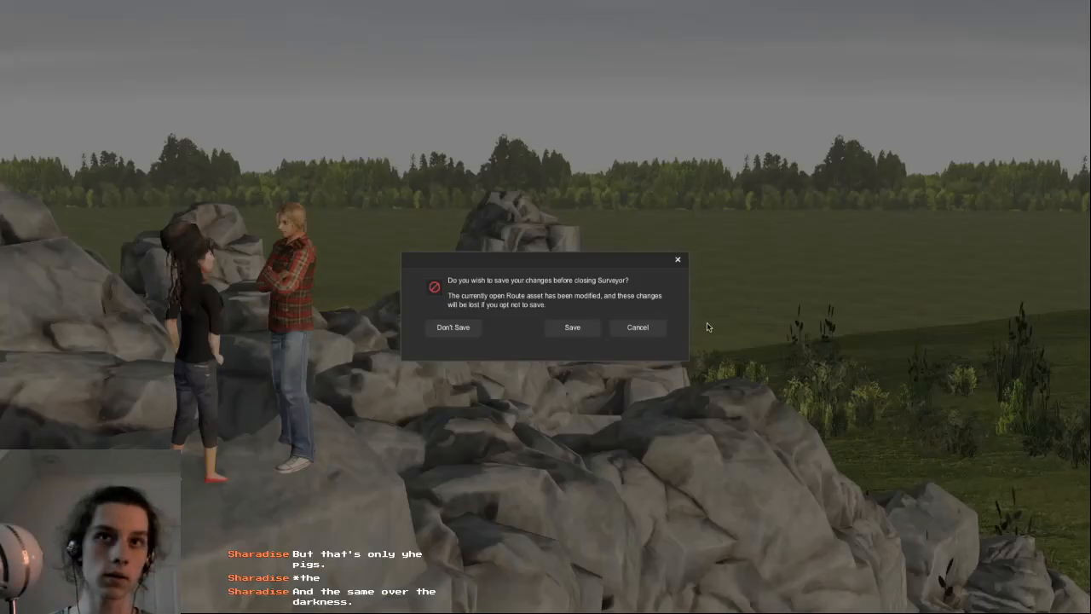
left_click(638, 327)
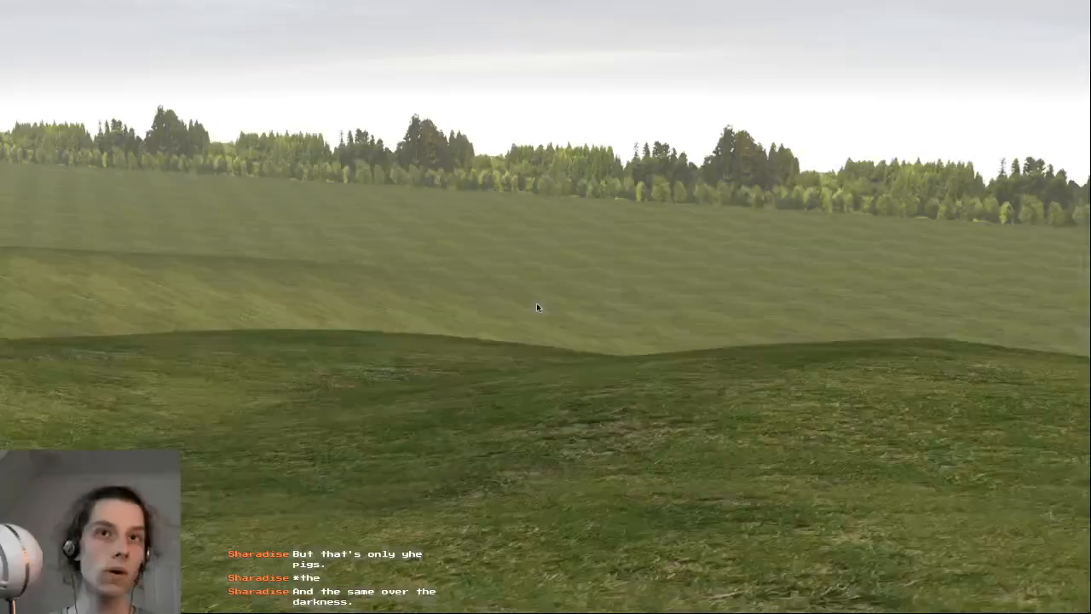
mouse_move(536, 304)
right_mouse_down()
mouse_move(484, 323)
mouse_move(512, 393)
mouse_move(377, 373)
mouse_move(334, 325)
mouse_move(549, 292)
mouse_move(541, 296)
right_mouse_up()
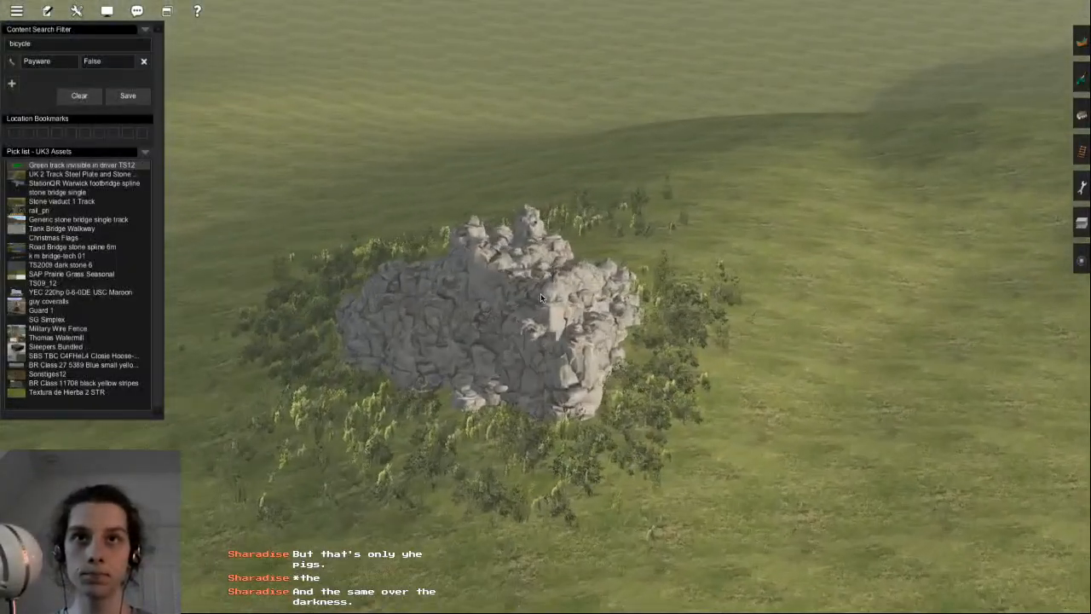
scroll(541, 293, "up", 8)
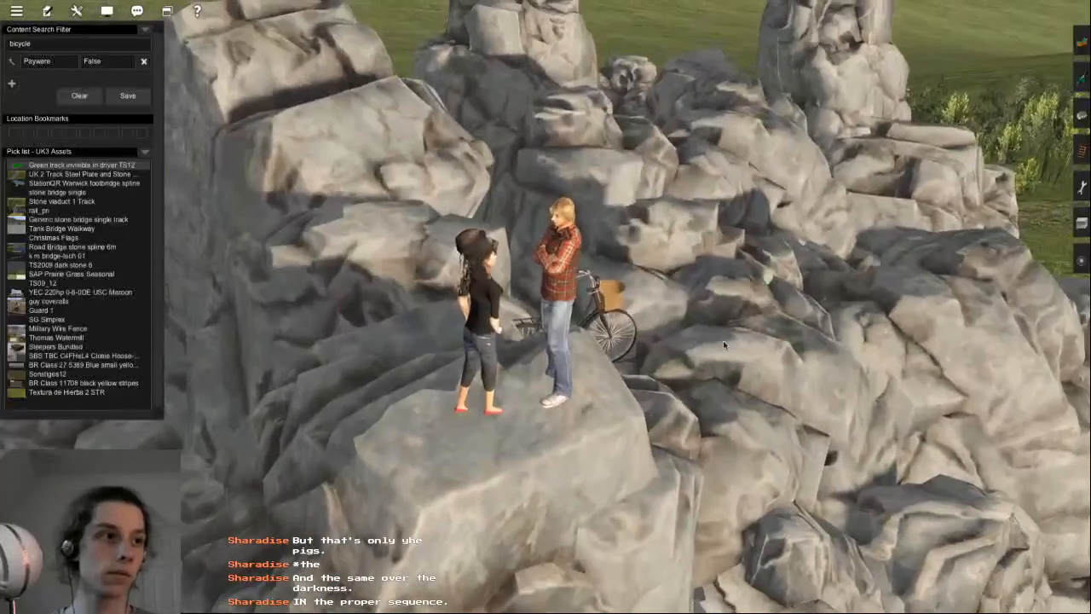
- Examine the two figures and the bicycle on the summit rock from several distances and sides
scroll(723, 345, "down", 3)
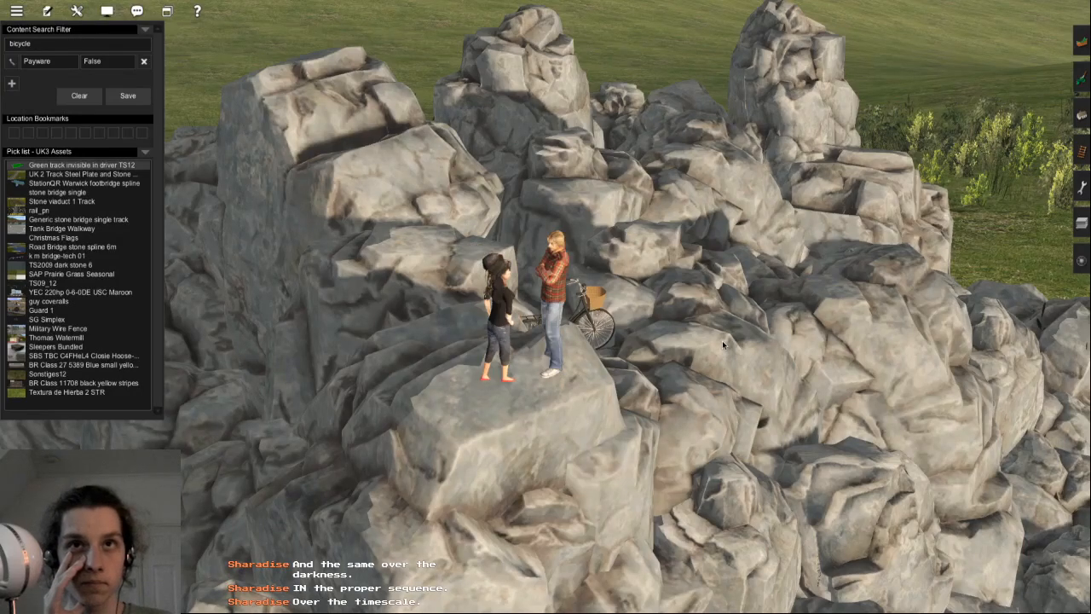
right_click_drag(724, 345, 533, 307)
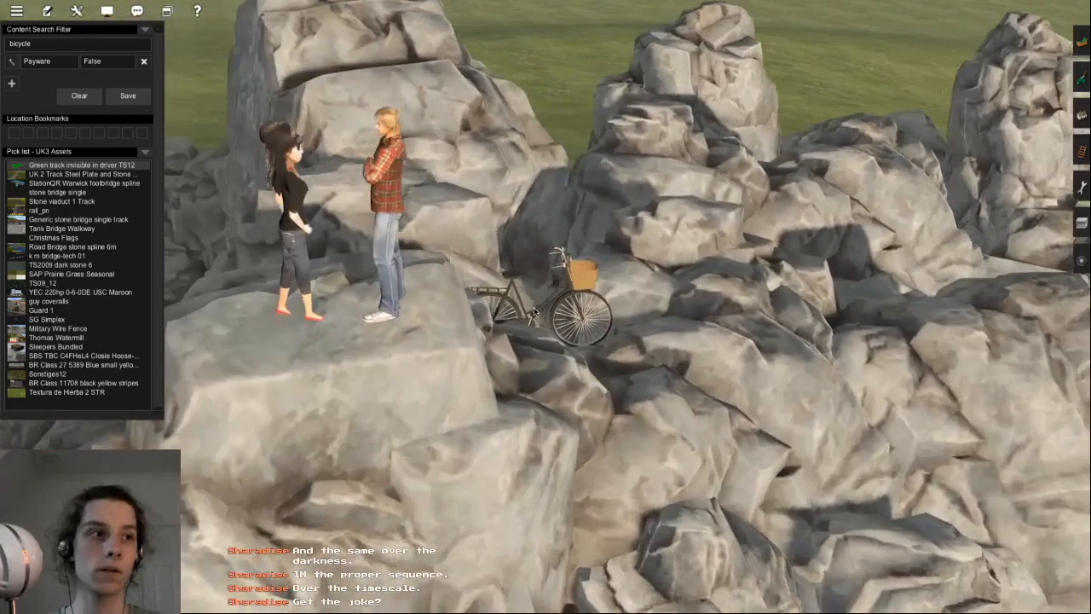
key("Left")
key("Left")
key("Left")
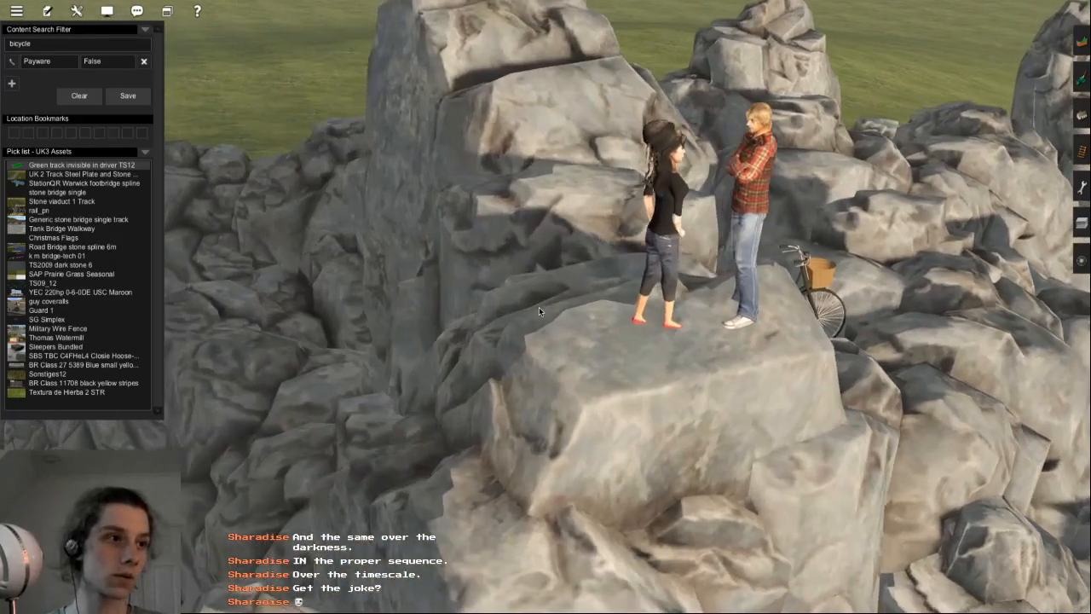
key("Up")
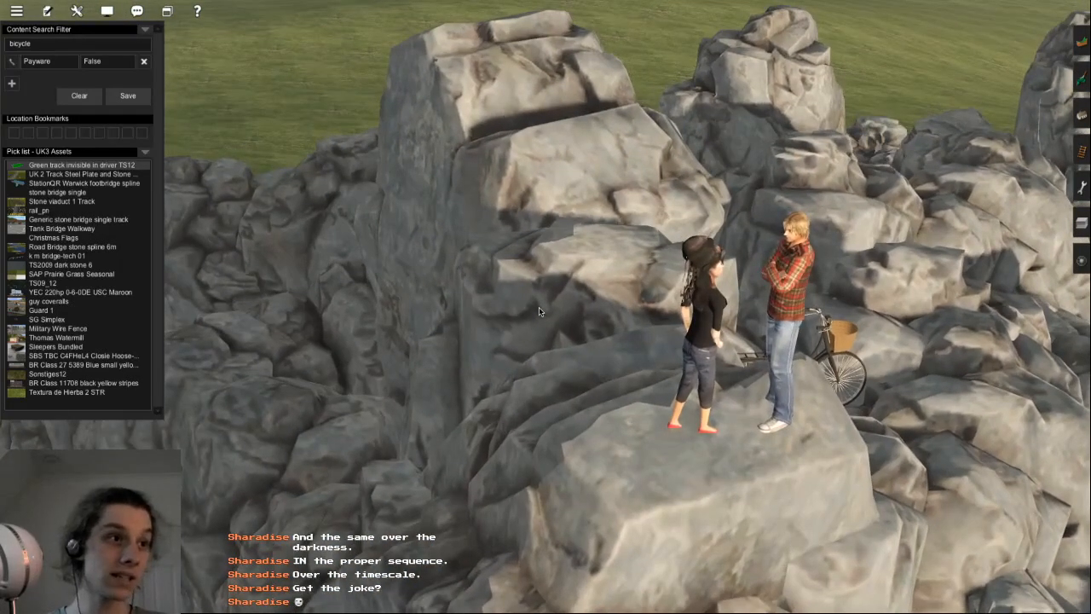
key("Right")
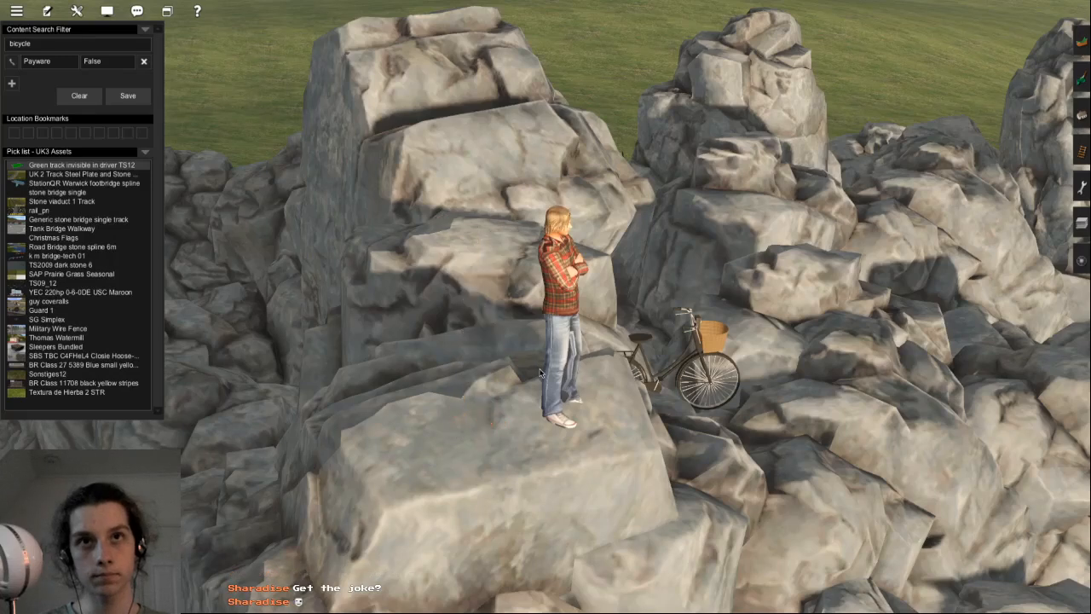
right_click_drag(562, 380, 524, 322)
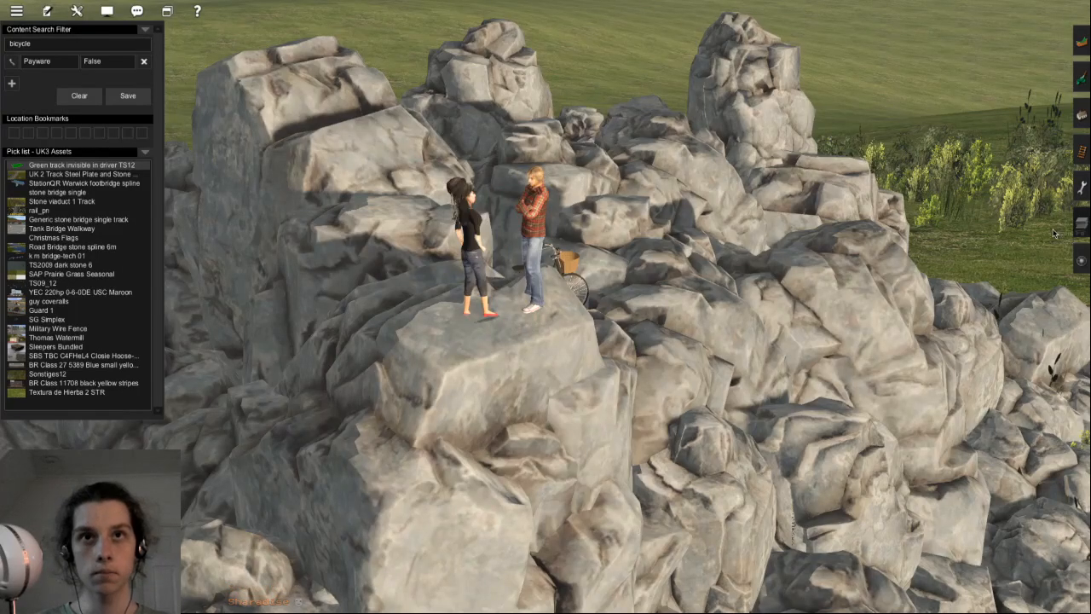
- Rotate the figures on the summit rock so both look out over the landscape in the same direction
key("F4")
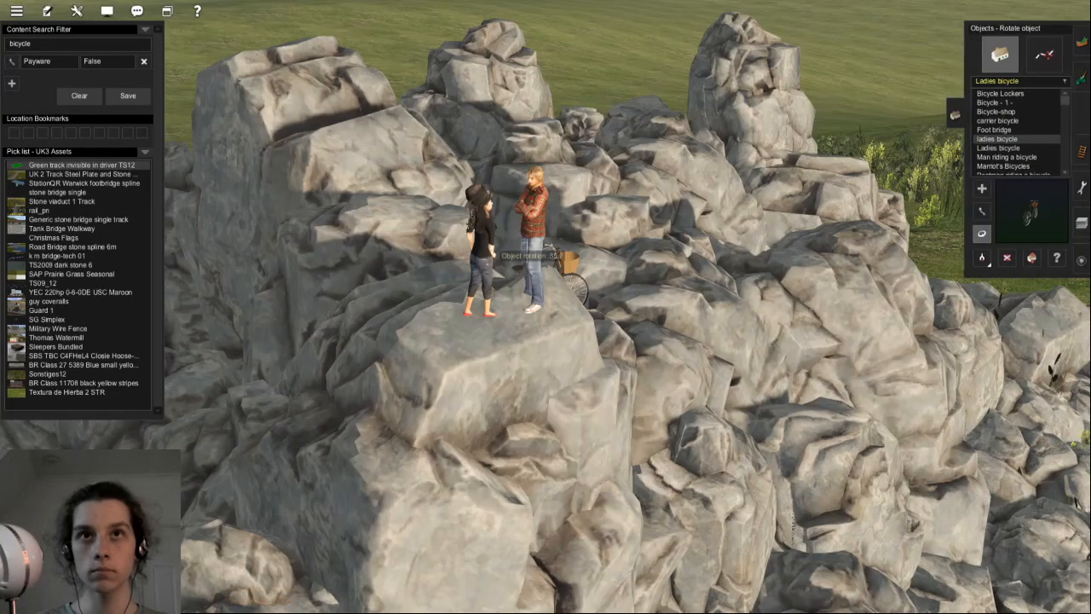
right_click_drag(584, 335, 575, 294)
left_click(1083, 188)
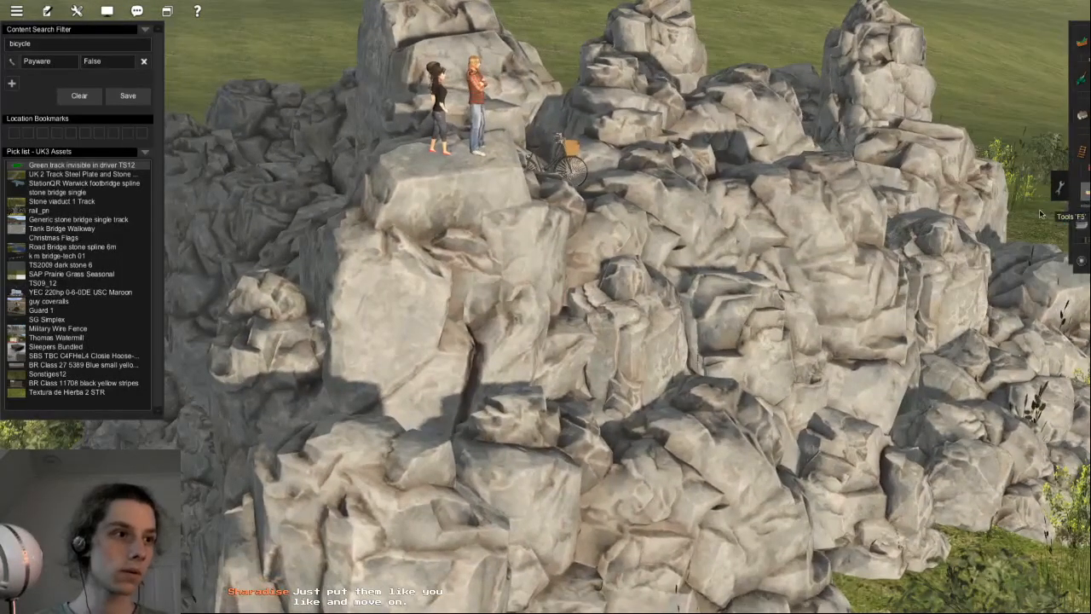
- Examine the rock formation's edge and both rotated figures with the roaming camera, close up from the front and from behind
right_click(959, 230)
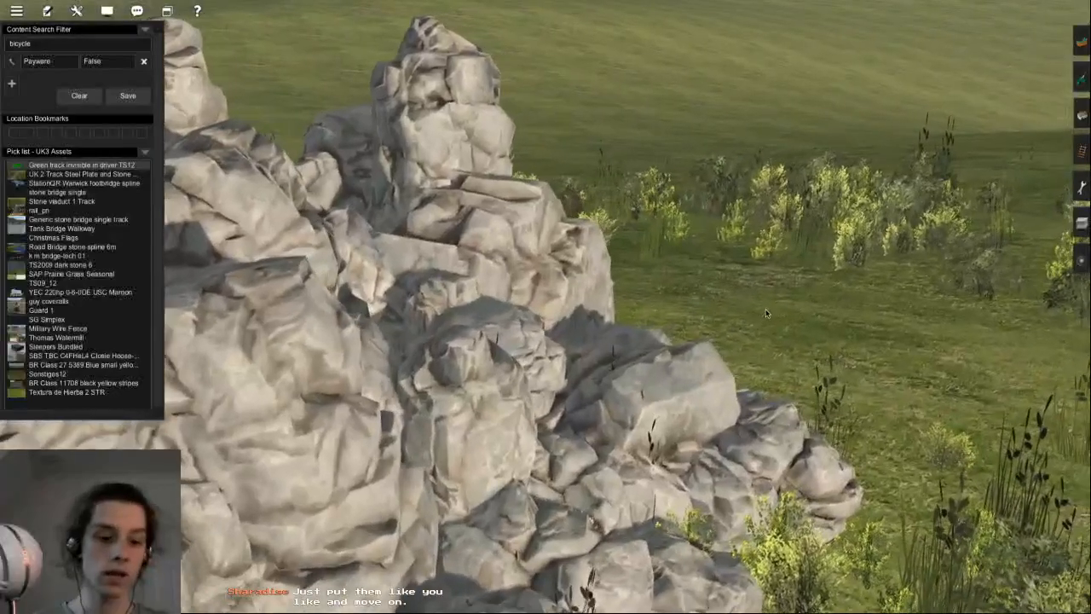
right_click(763, 312)
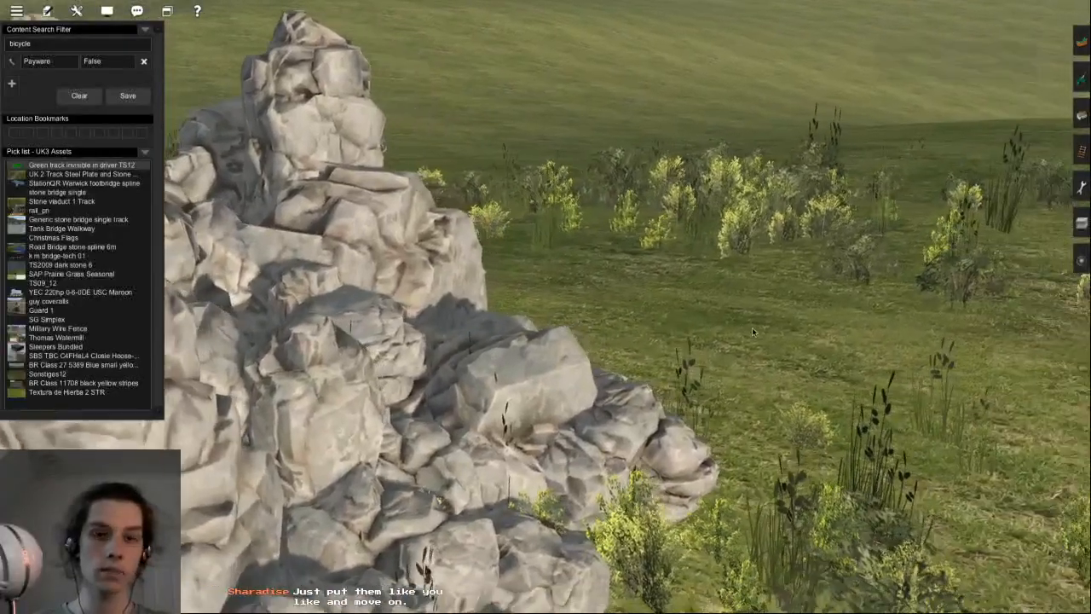
key("alt+y")
key("w")
key("s")
key("w")
key("s")
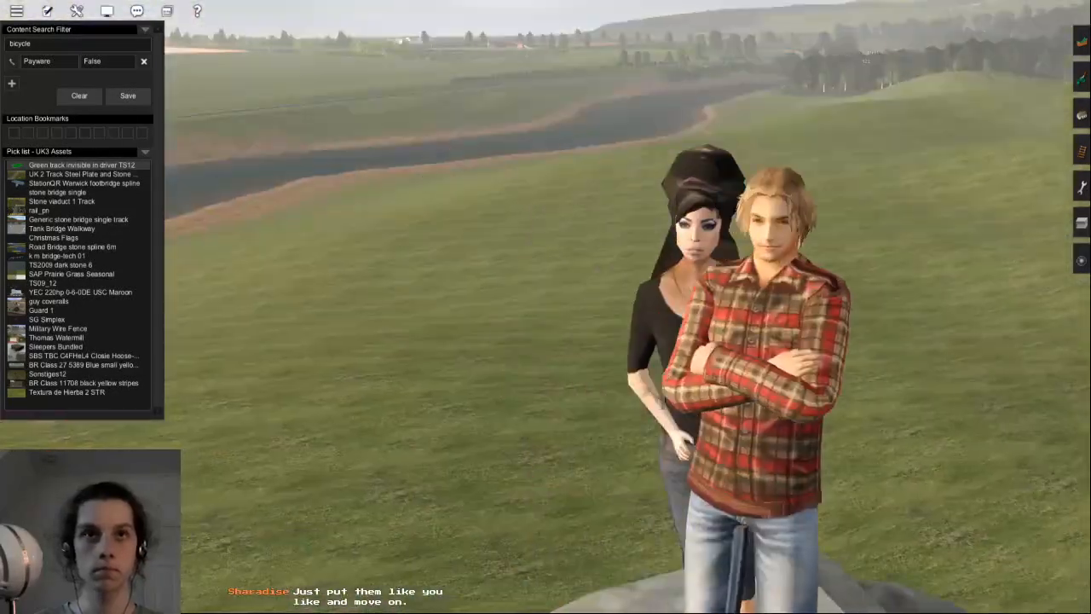
key("d")
key("s")
key("w")
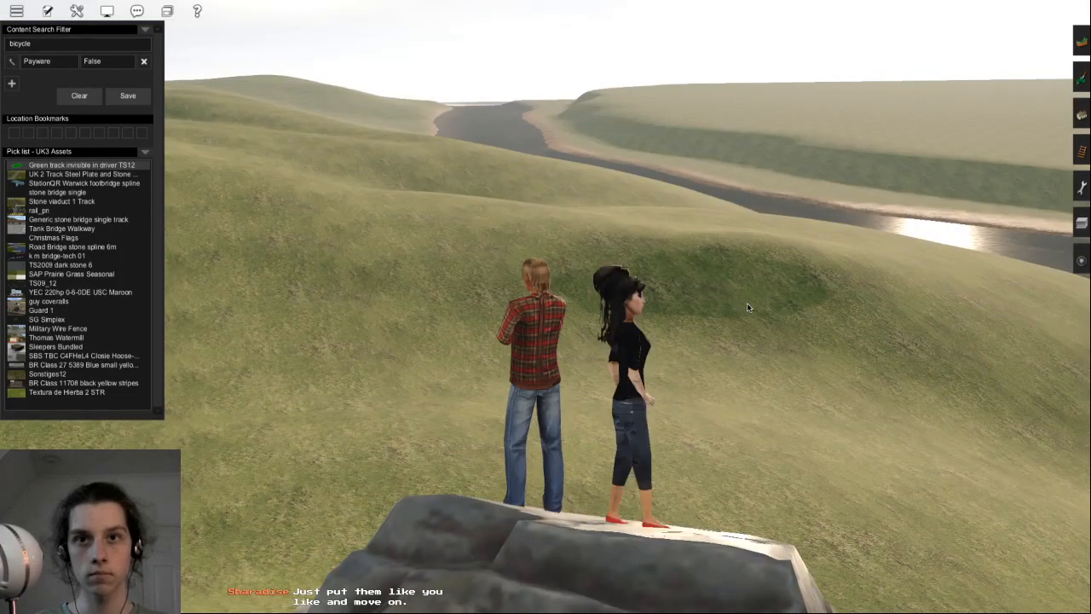
key("d")
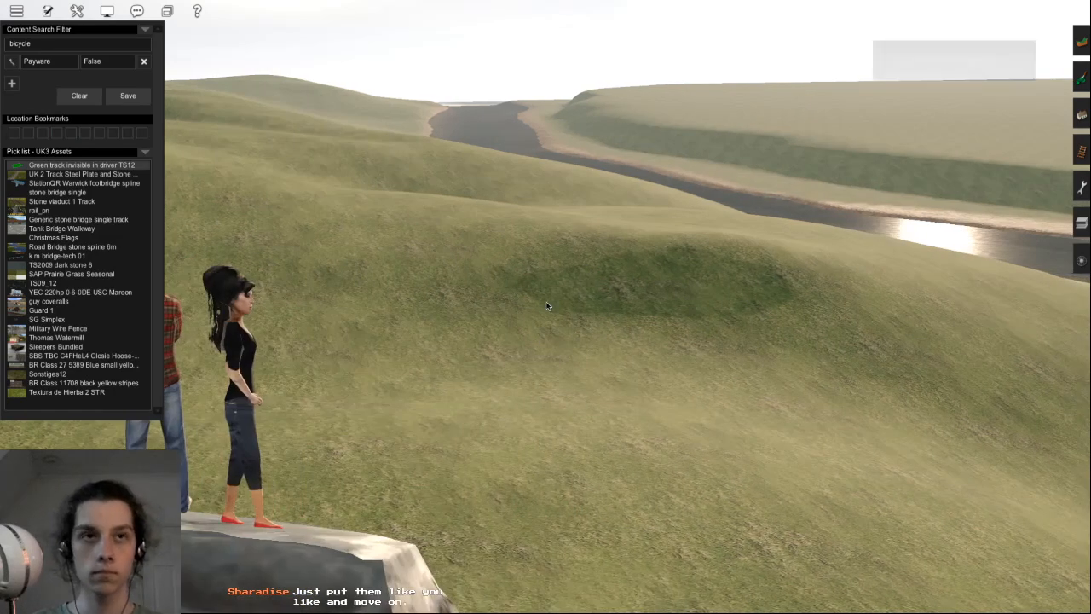
- Fly to the end of the railway track beside the river and activate adding sections of JR US track #3-132
scroll(514, 331, "down", 10)
key("Up")
key("Left")
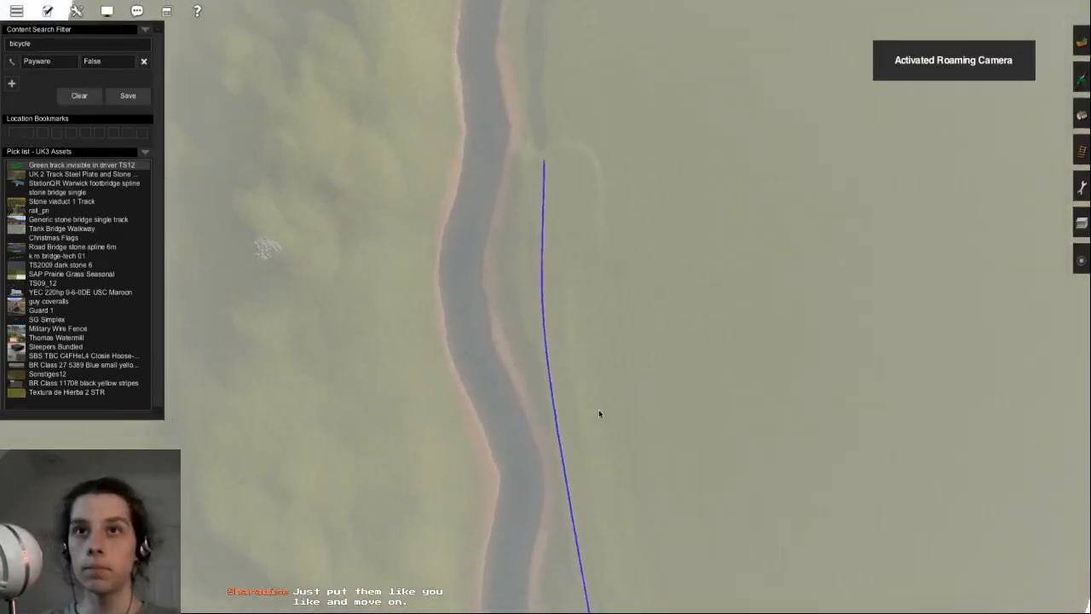
scroll(599, 413, "up", 10)
key("Down")
key("Up")
right_click(586, 204)
right_click(555, 186)
key("F4")
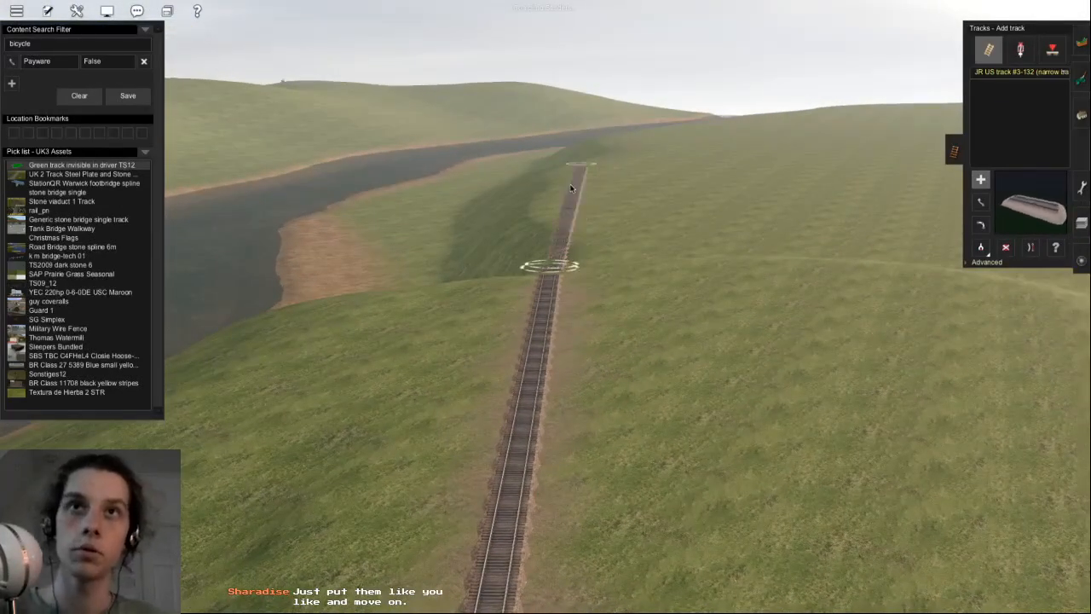
- Try to extend the track from its end across the hillside beside the river
key("Up")
key("ctrl+z")
left_click(543, 402)
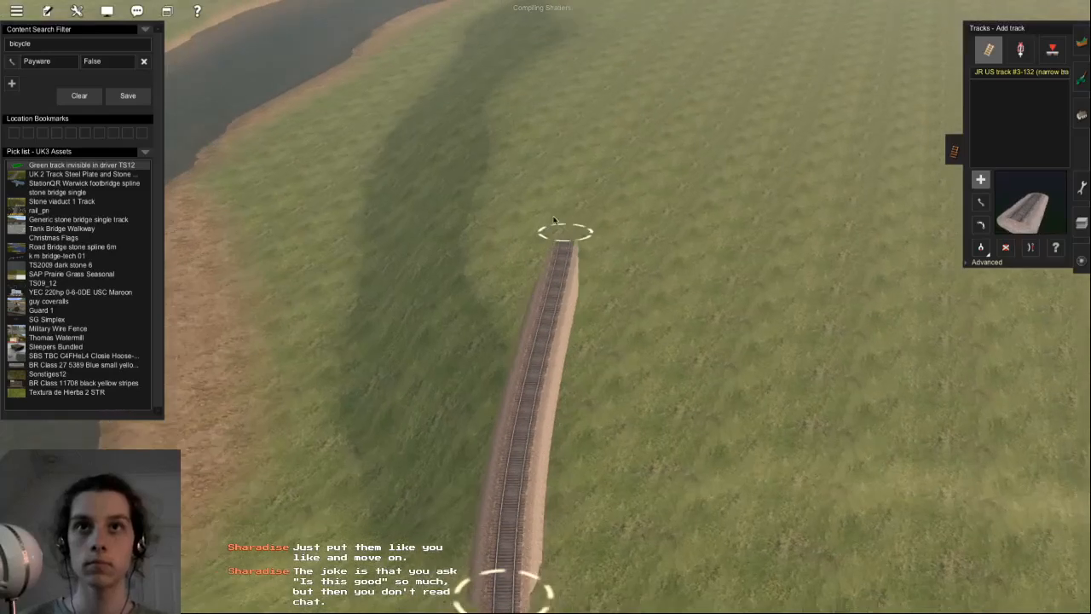
key("Down")
left_click(535, 285)
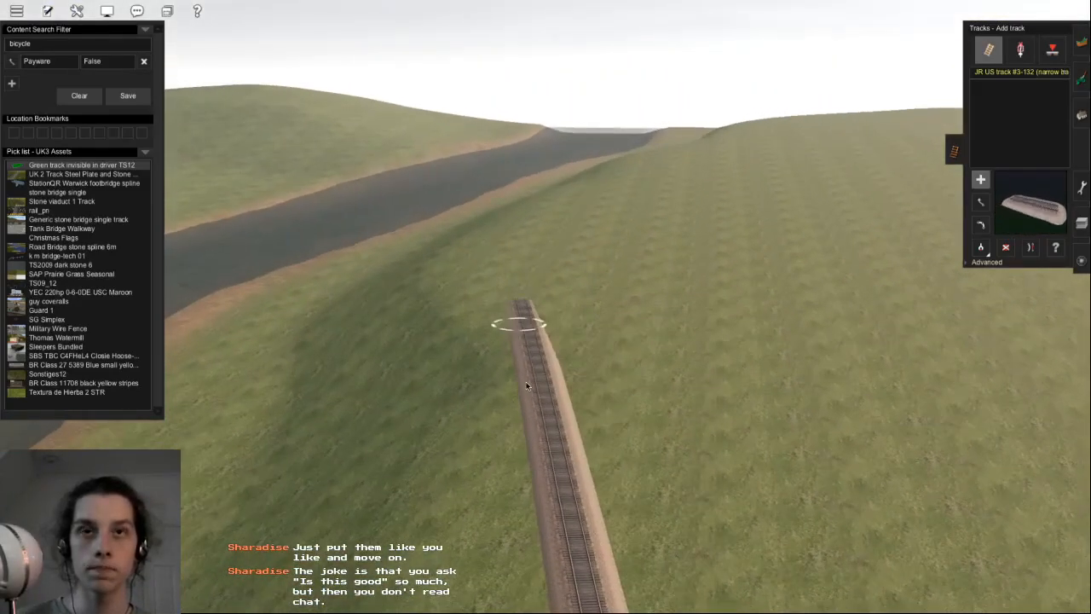
scroll(531, 528, "down", 3)
key("Left")
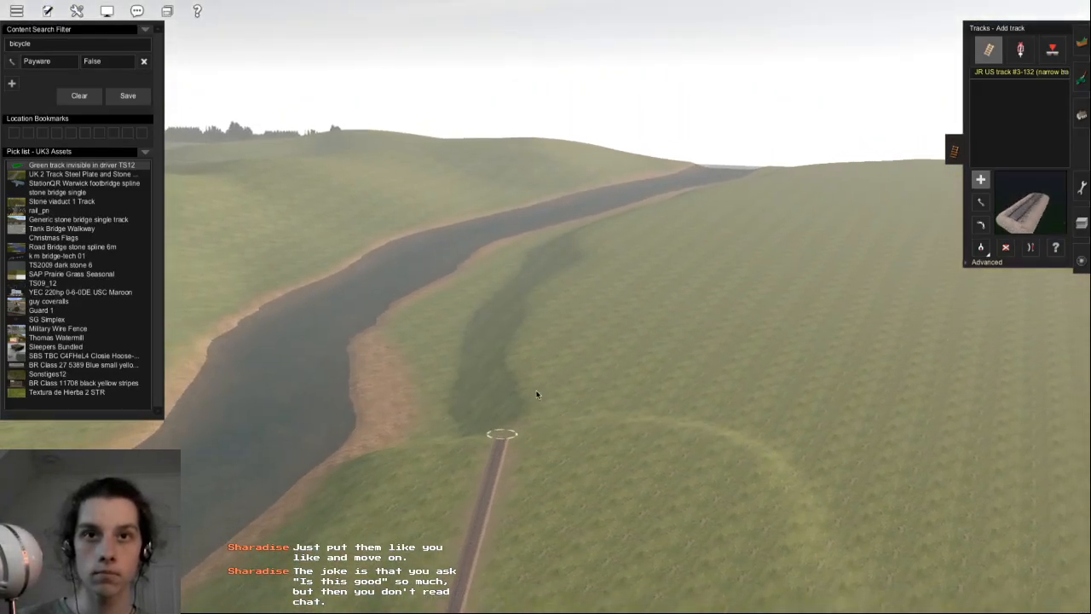
- Extend the track in several sections along the hillside above the river and straighten a section near its far end
right_click(524, 429)
key("Right")
key("Left")
right_click(511, 235)
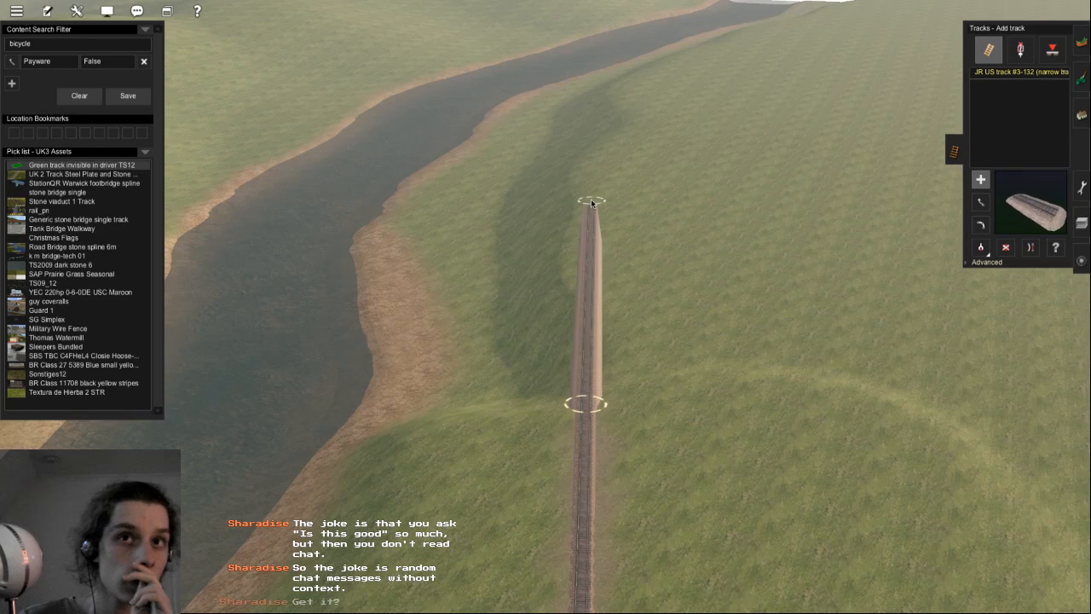
left_click(591, 201)
right_click(591, 201)
mouse_move(553, 305)
right_mouse_down()
mouse_move(556, 283)
mouse_move(542, 300)
right_mouse_up()
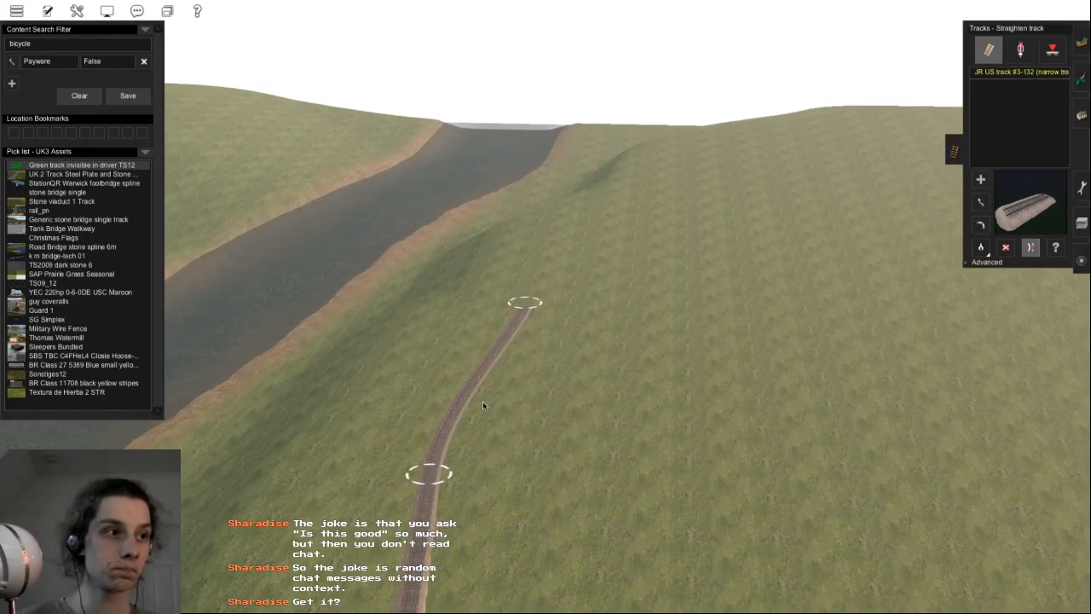
right_click_drag(616, 202, 586, 294)
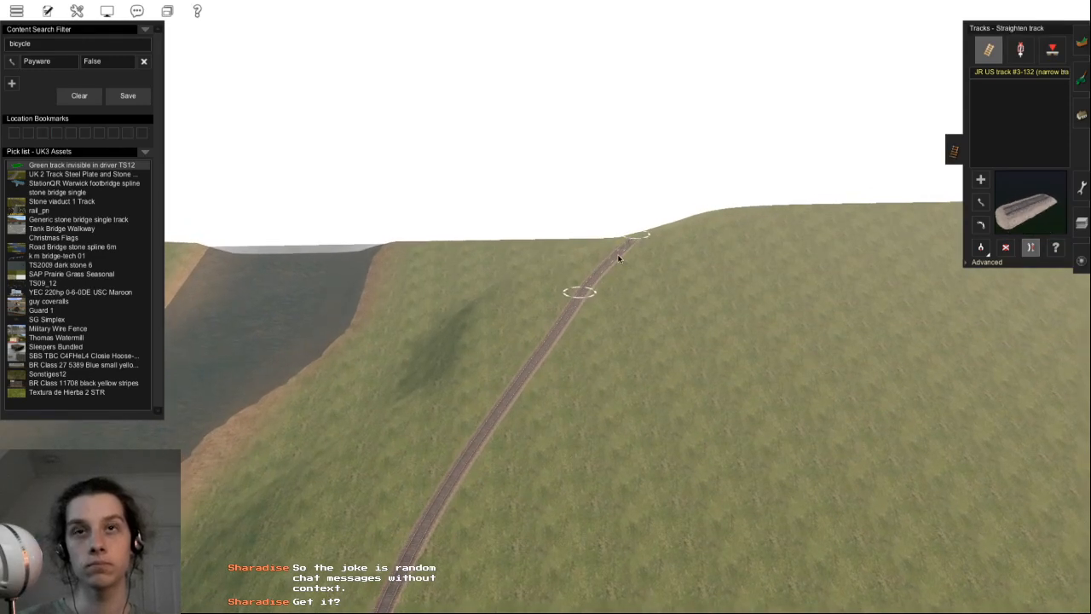
- Sample the vertex height 10.86 from the track and apply it to the vertices of the new sections
key("Left")
left_click(1004, 263)
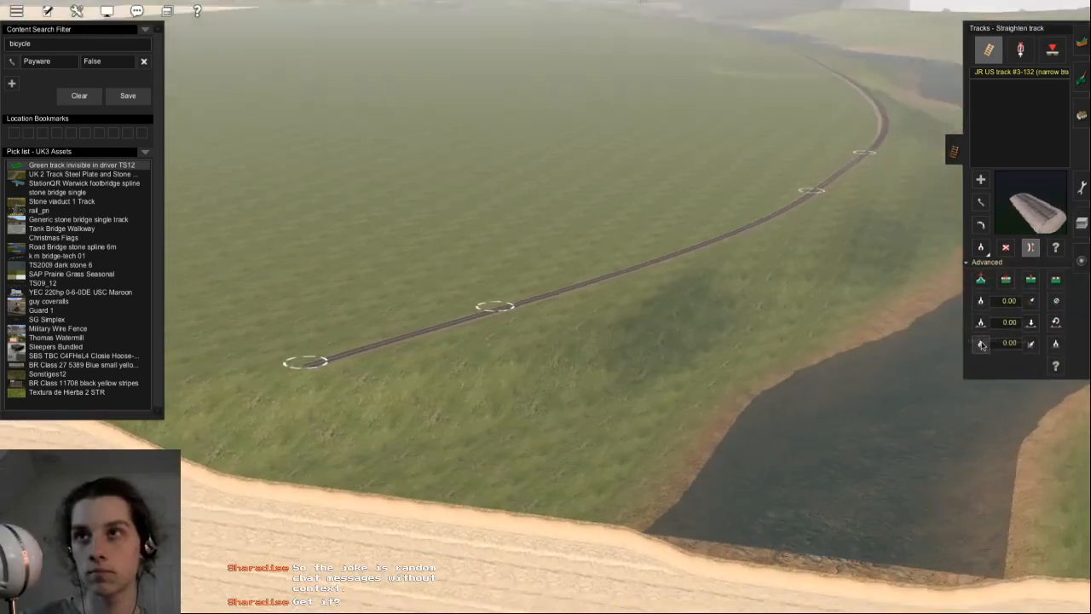
left_click(981, 344)
right_click_drag(648, 152, 584, 209)
left_click(764, 191)
key("Left")
left_click(1030, 344)
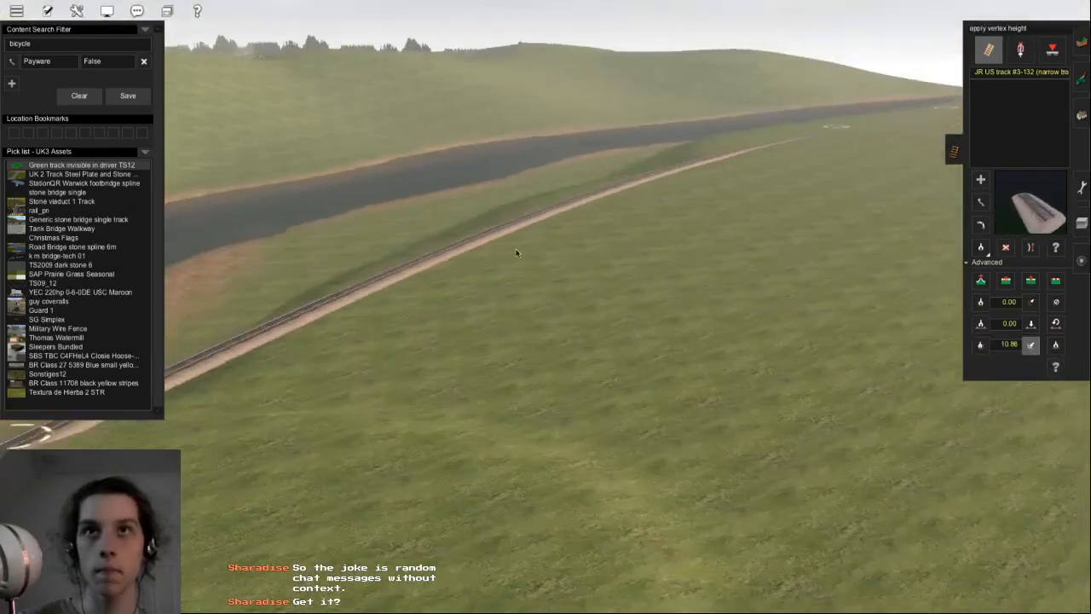
key("Left")
left_click(599, 147)
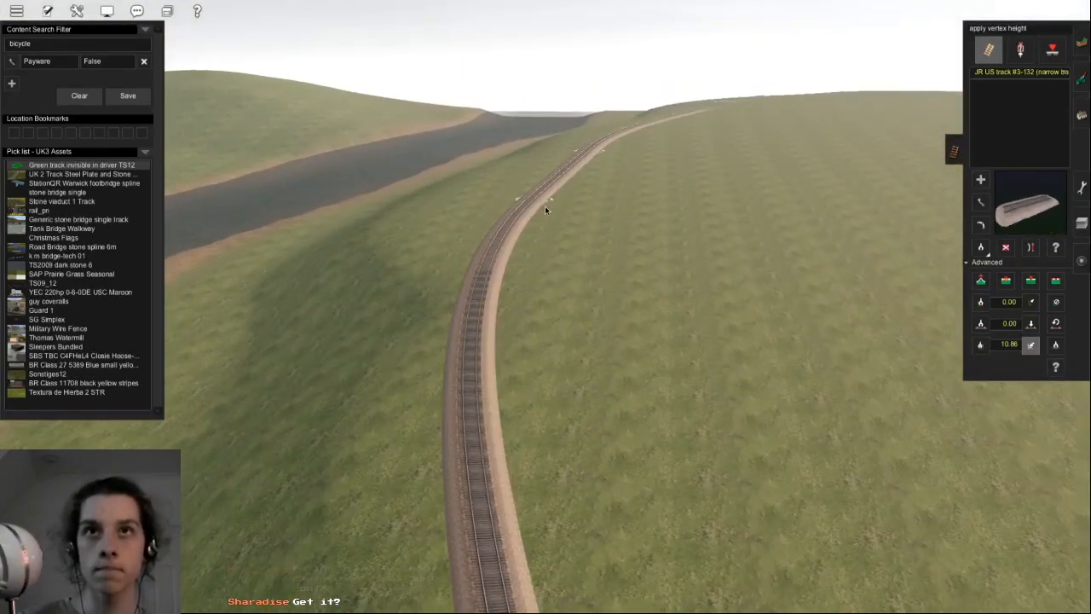
right_click(591, 124)
left_click(460, 218)
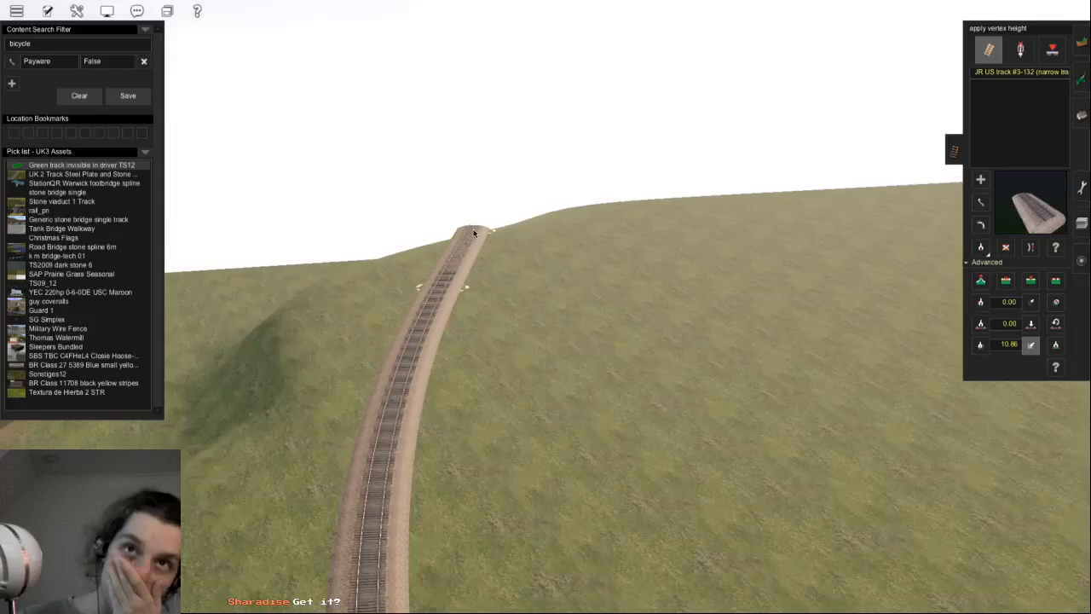
left_click(442, 294)
- Fit the terrain to the new track sections with the Flatten spline tool
key("Left")
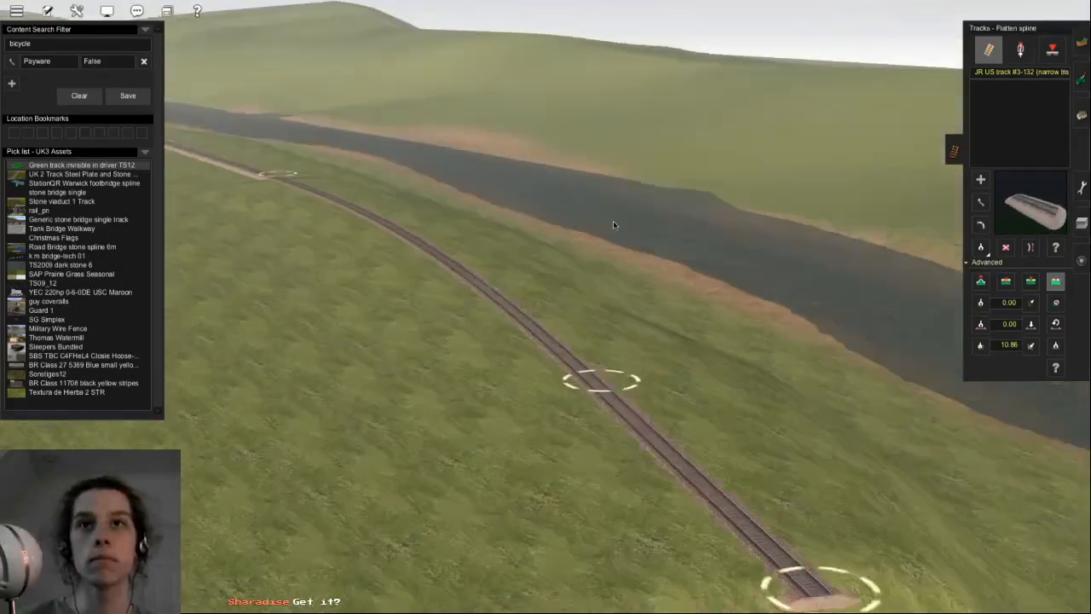
right_click(412, 245)
key("Left")
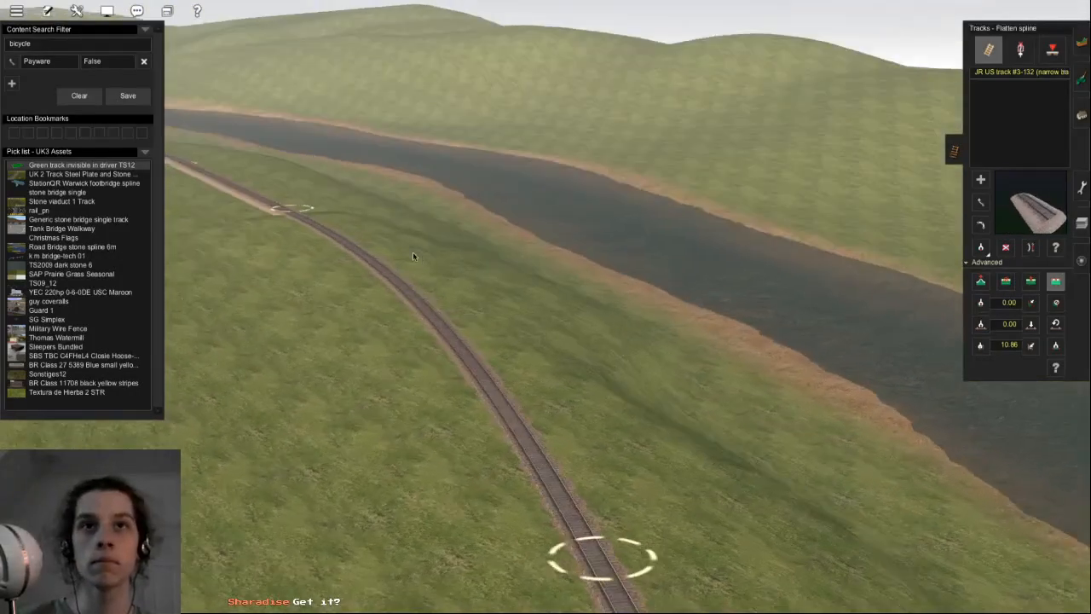
right_click(384, 141)
key("Left")
right_click(543, 195)
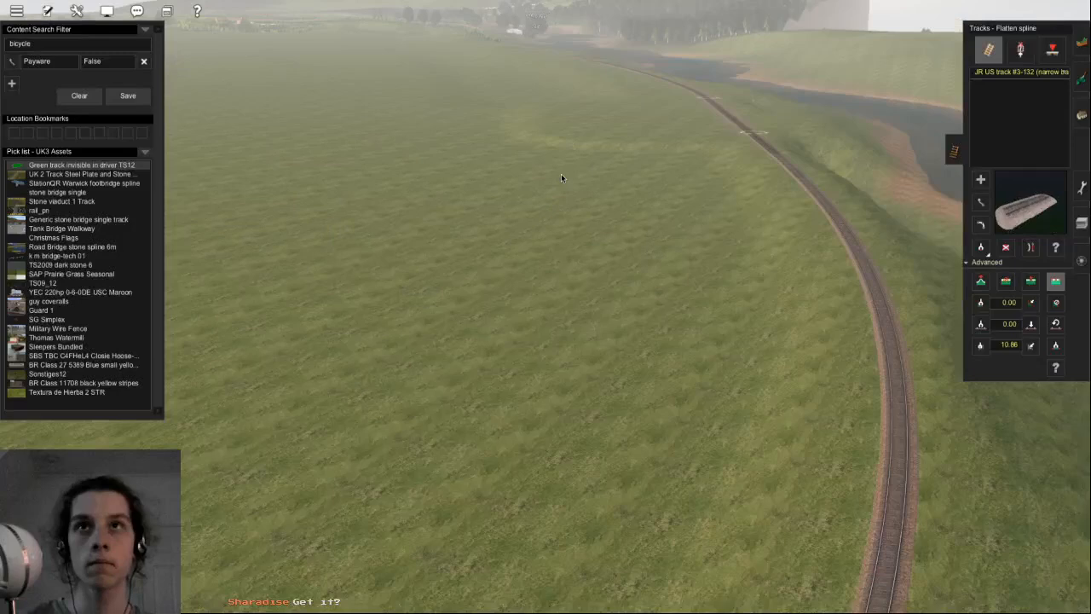
key("Left")
- Pick the terrain height 10.86 beside the track and activate the Use height topology tool with an enlarged radius
left_click(1081, 44)
key("Left")
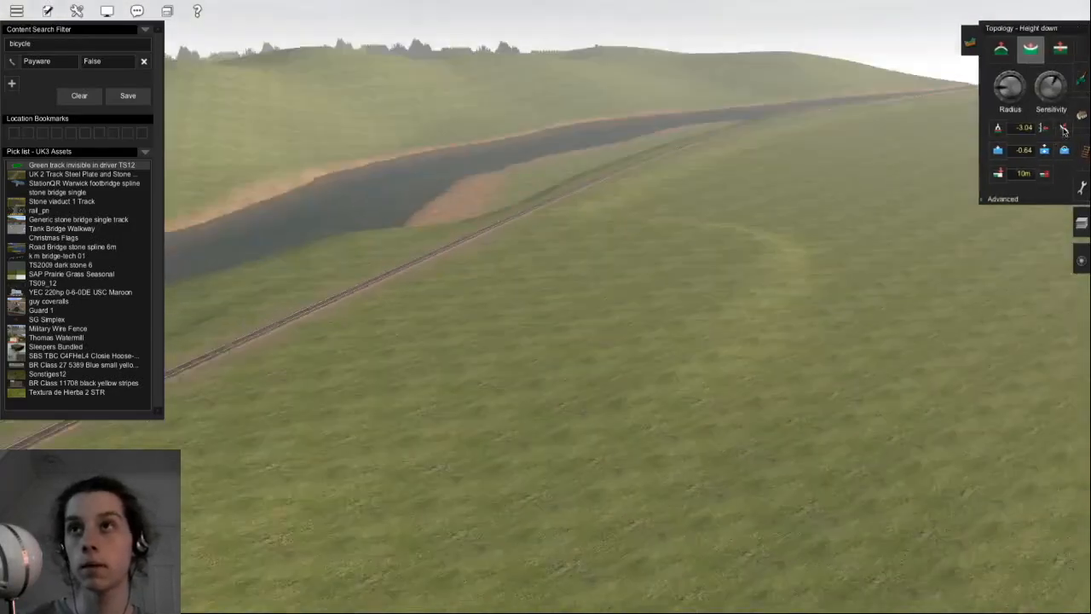
left_click(1059, 131)
key("Up")
left_click(450, 266)
key("Left")
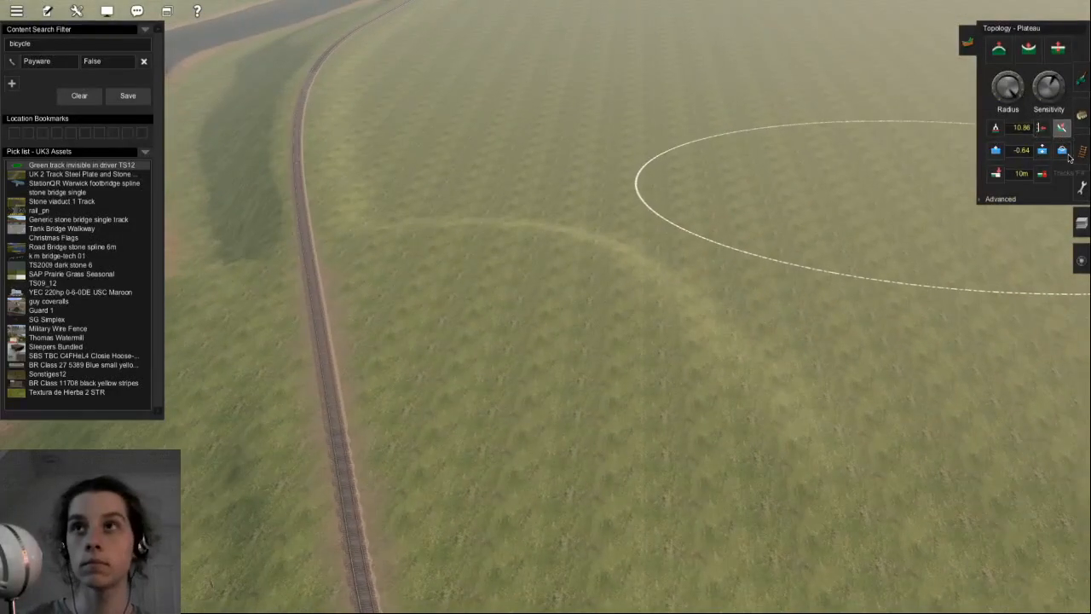
left_click(1041, 127)
- Level the terrain along the new riverside track to height 10.86 with the Use height tool
right_click(414, 416)
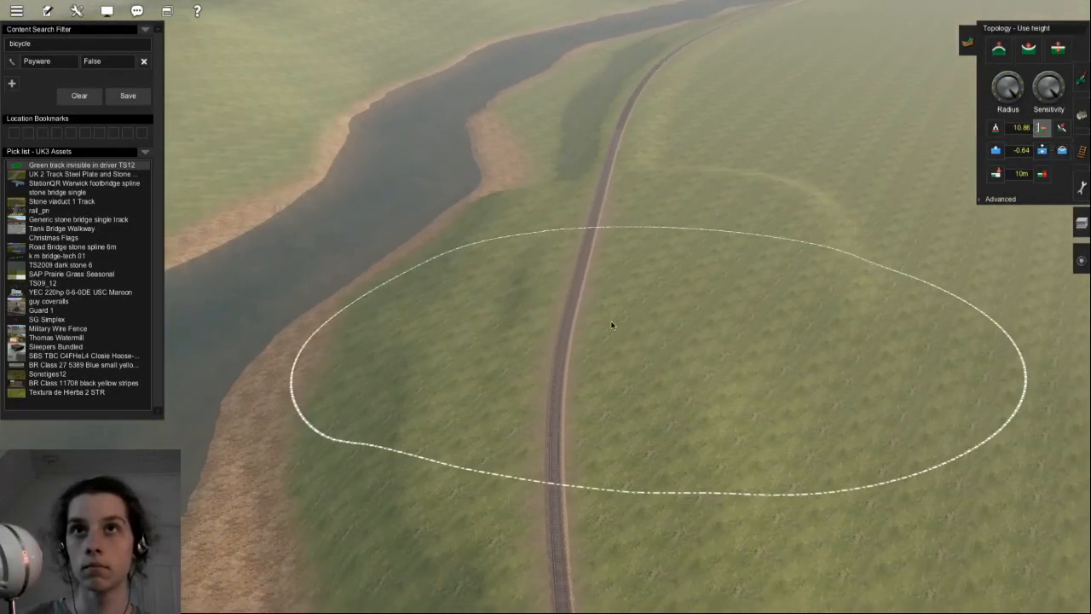
right_click(603, 242)
right_click(589, 179)
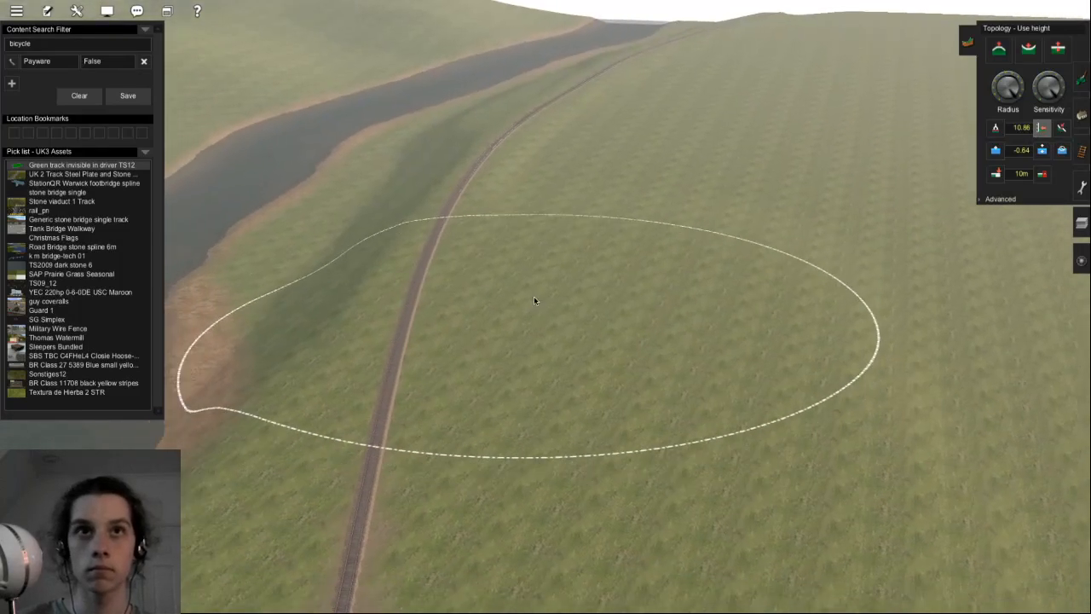
key("Left")
right_click(504, 224)
scroll(446, 246, "down", 3)
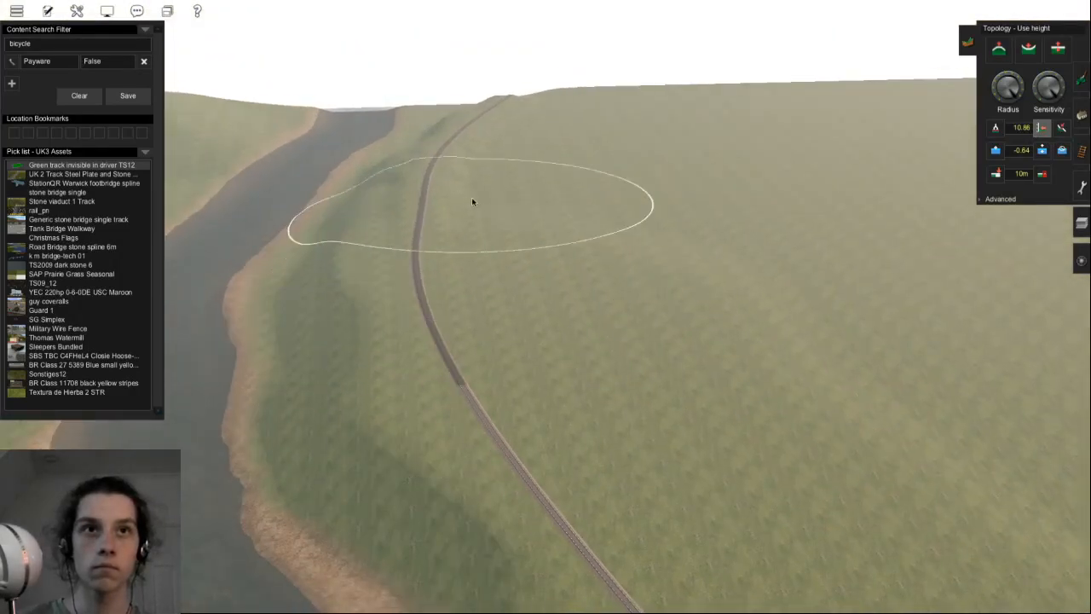
scroll(471, 201, "up", 3)
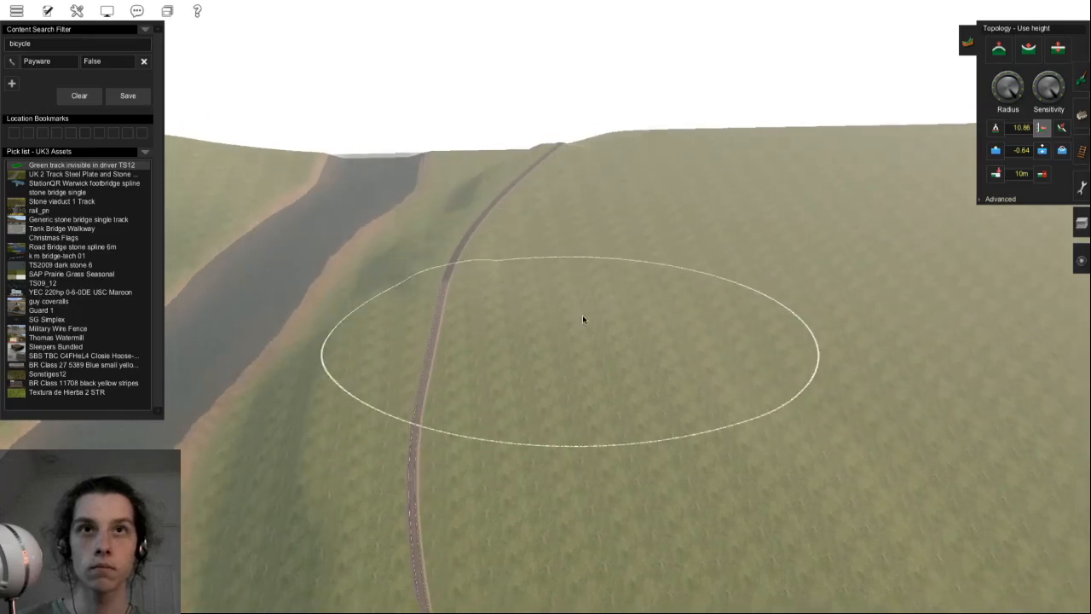
key("Left")
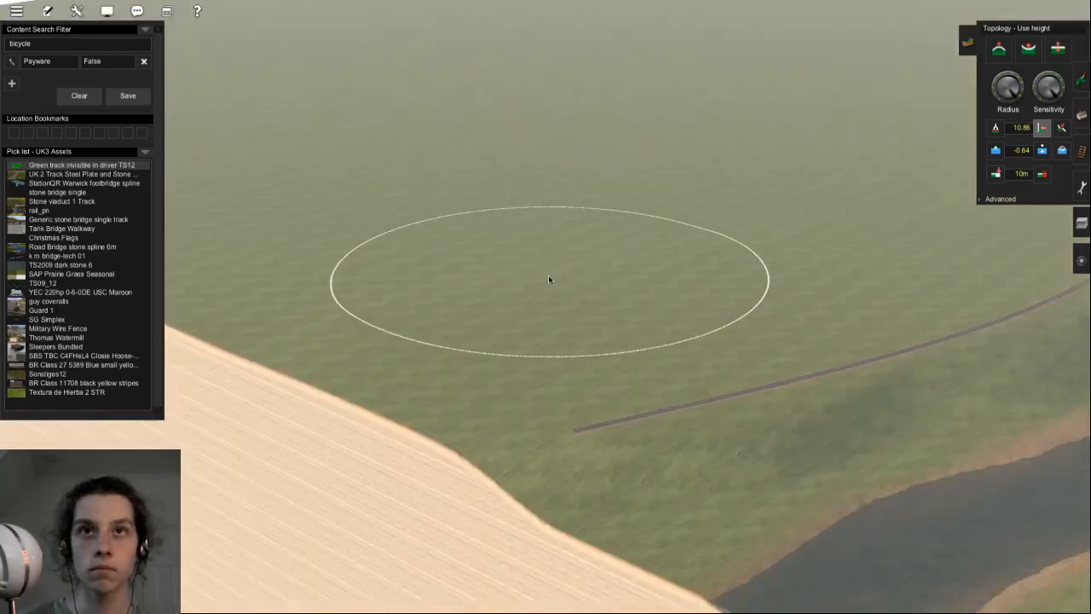
key("Down")
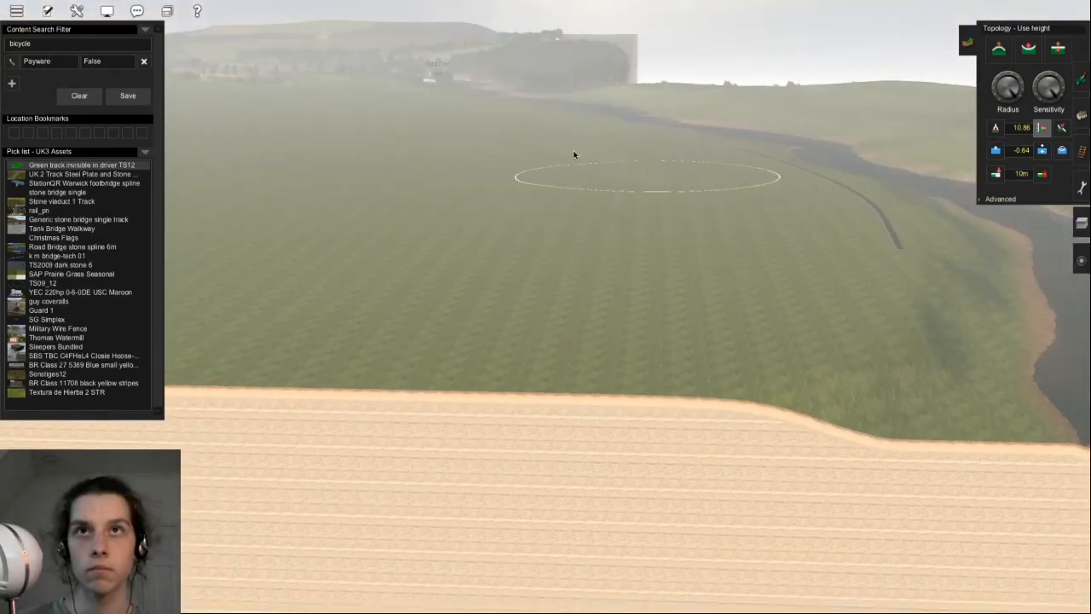
key("Up")
- Sample the PBR Mud Dry 1 - Seasonal ground texture beside the existing track and clear the bicycle search filter
left_click(1084, 80)
right_click(512, 83)
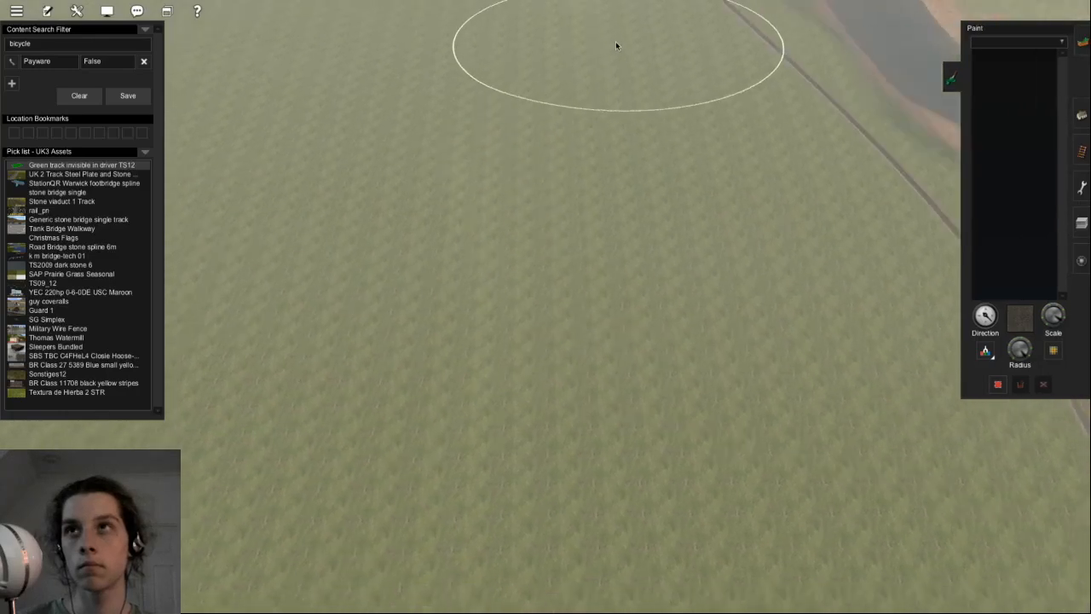
right_click(618, 40)
scroll(609, 284, "up", 5)
right_click(550, 129)
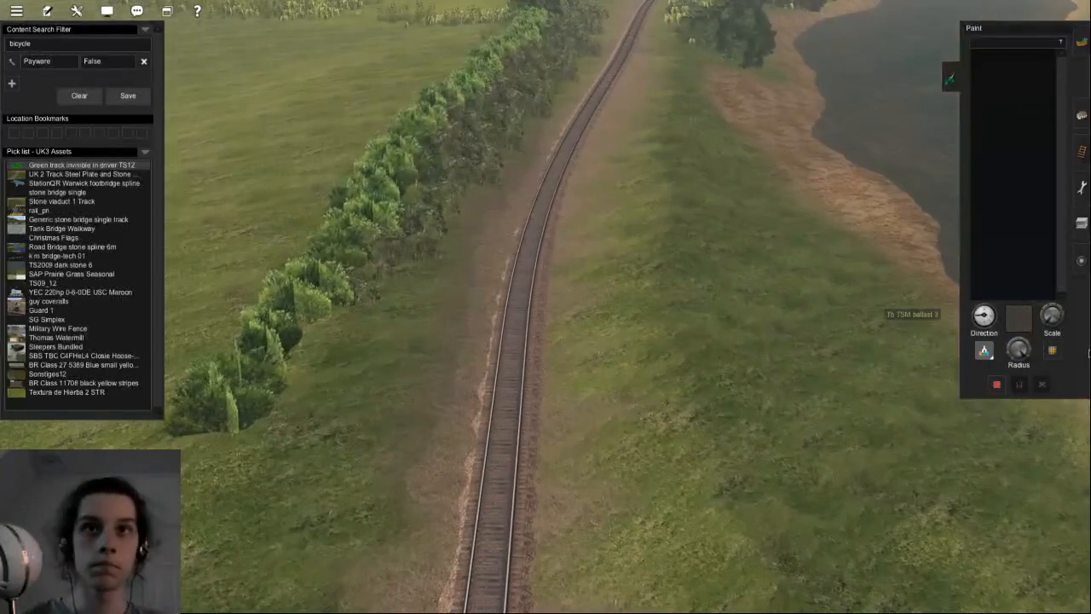
key("Left")
key("Left")
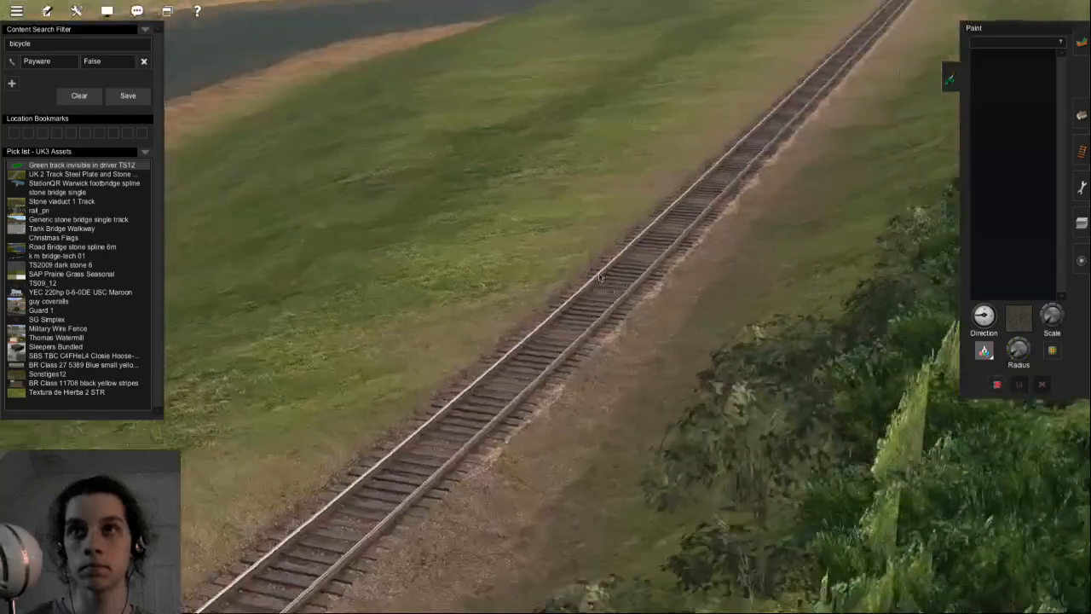
key("Down")
key("Up")
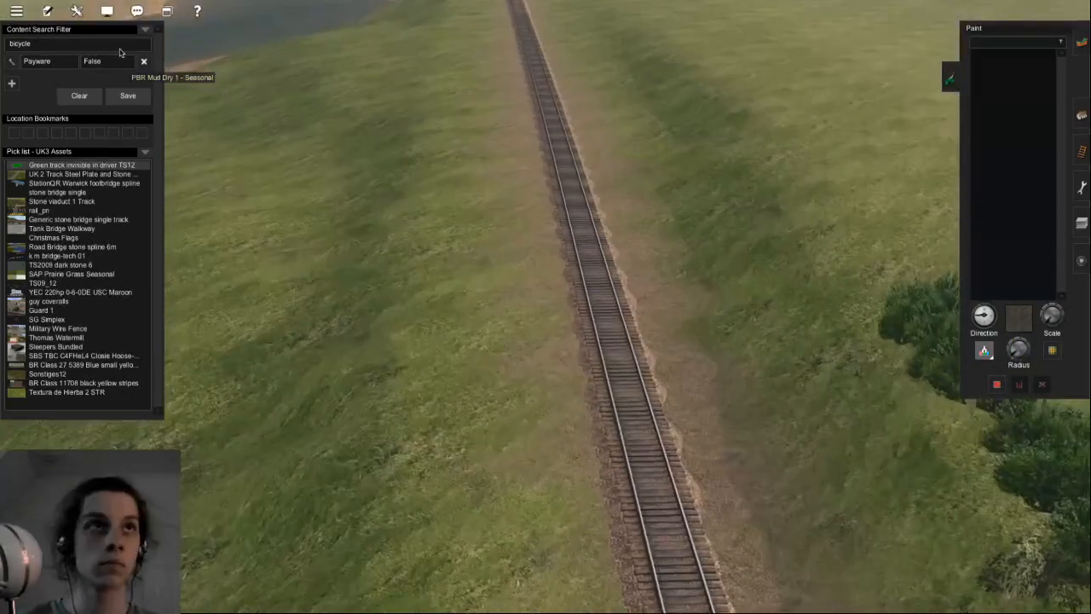
key("Down")
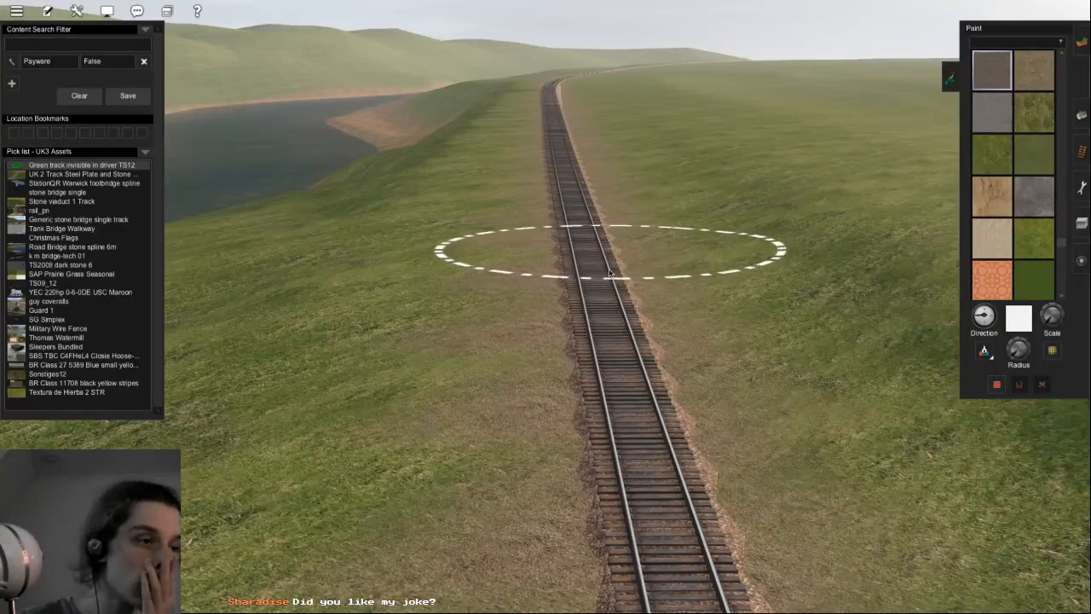
- Paint the sampled brown mud texture along both sides of the new track towards its far end
mouse_move(578, 239)
right_mouse_down()
mouse_move(566, 206)
mouse_move(534, 199)
right_mouse_up()
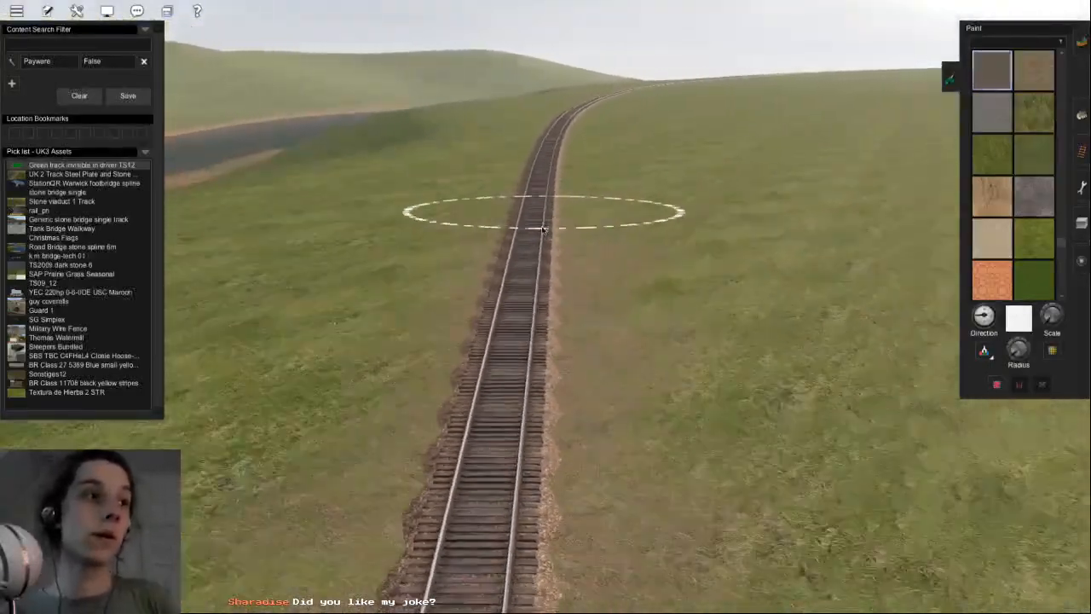
scroll(530, 410, "down", 3)
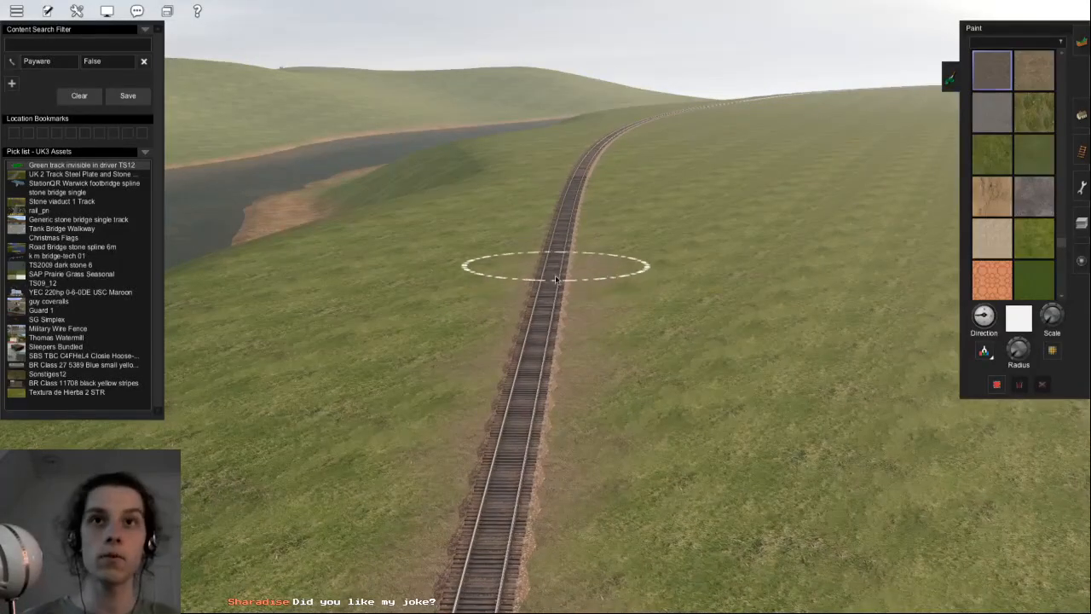
key("w")
left_click_drag(560, 254, 564, 245)
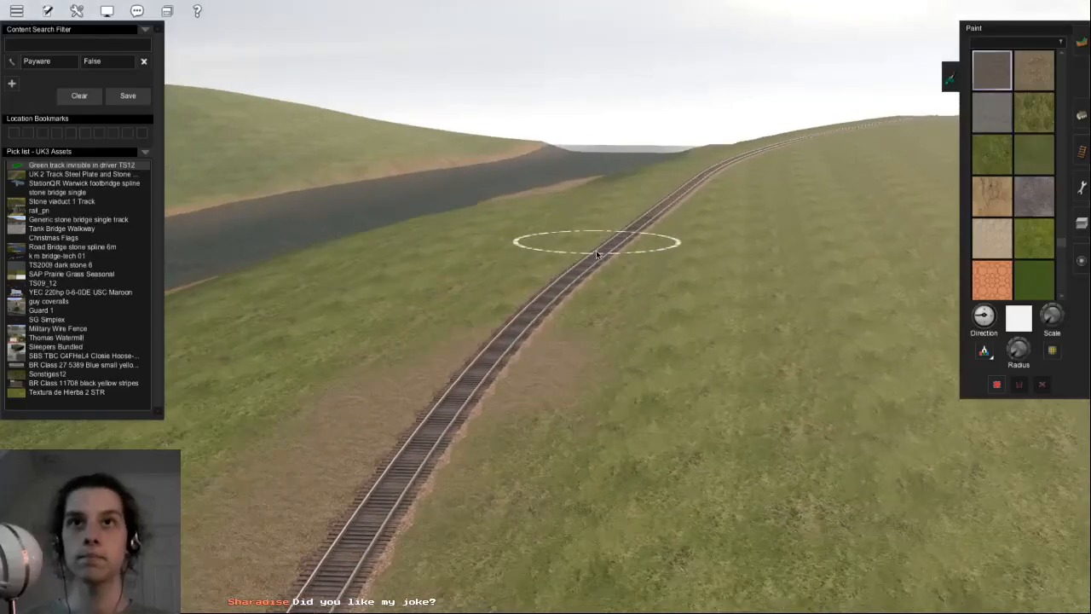
left_click_drag(593, 250, 608, 251)
mouse_move(608, 251)
right_mouse_down()
mouse_move(523, 401)
mouse_move(505, 312)
mouse_move(409, 308)
mouse_move(954, 212)
right_mouse_up()
- Fit the terrain to the last track section with Flatten spline and paint the mud texture along it to the map edge
left_click(1082, 150)
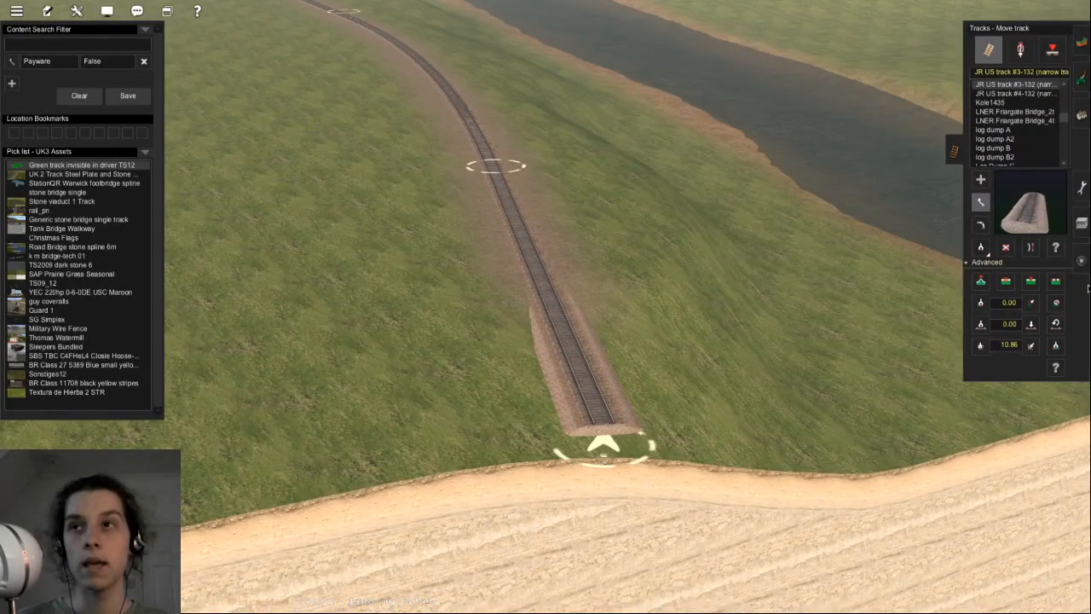
key("Left")
left_click(1055, 281)
left_click(571, 285)
key("Right")
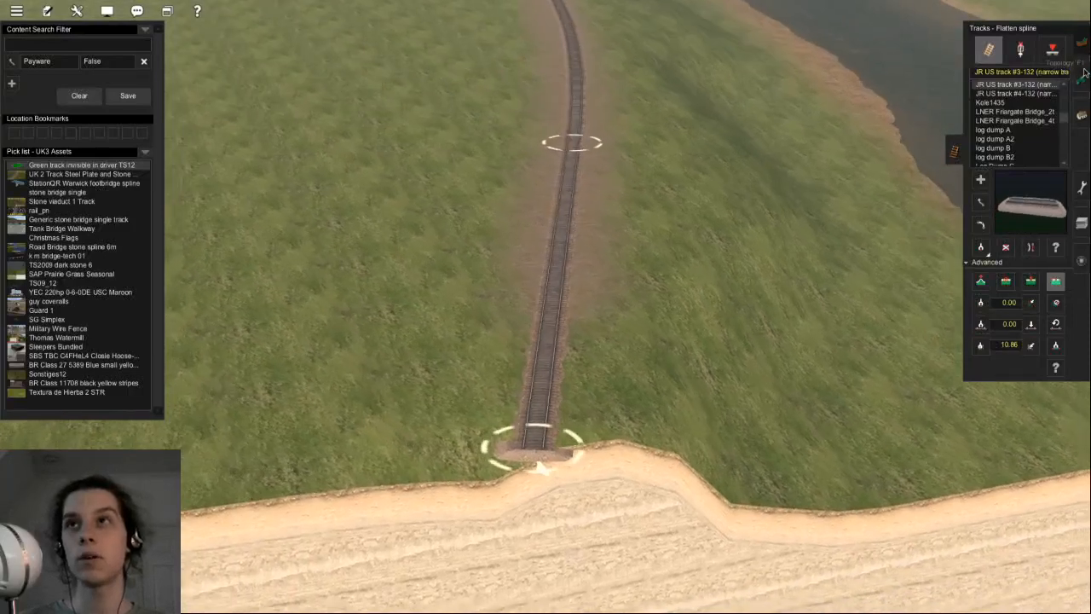
left_click(1083, 77)
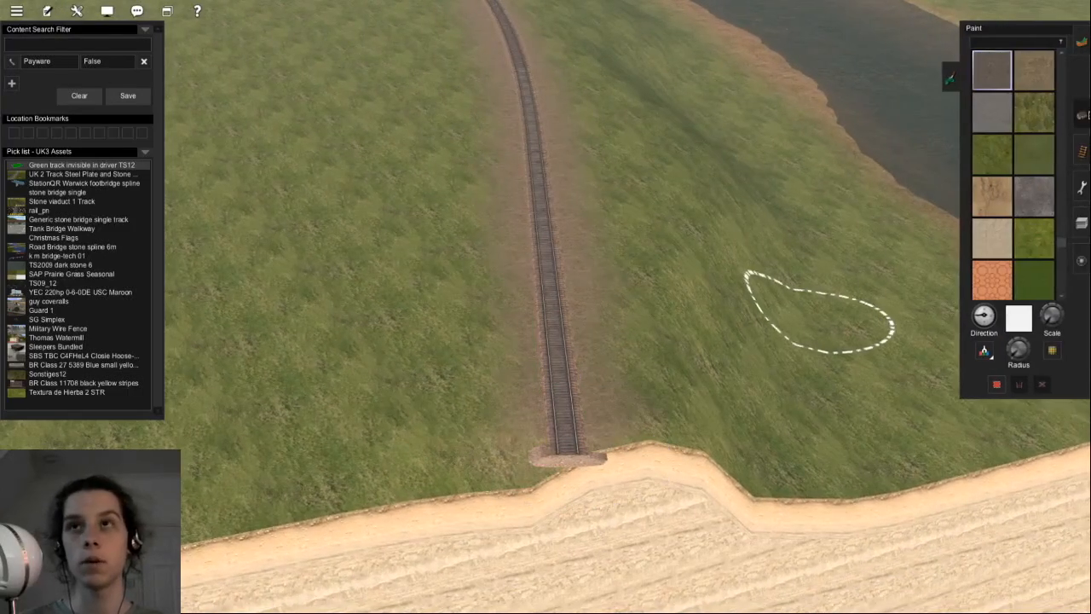
- Raise the slope beside the track's end to height 10.86 with the Use height tool at an enlarged radius
left_click(1084, 40)
key("Down")
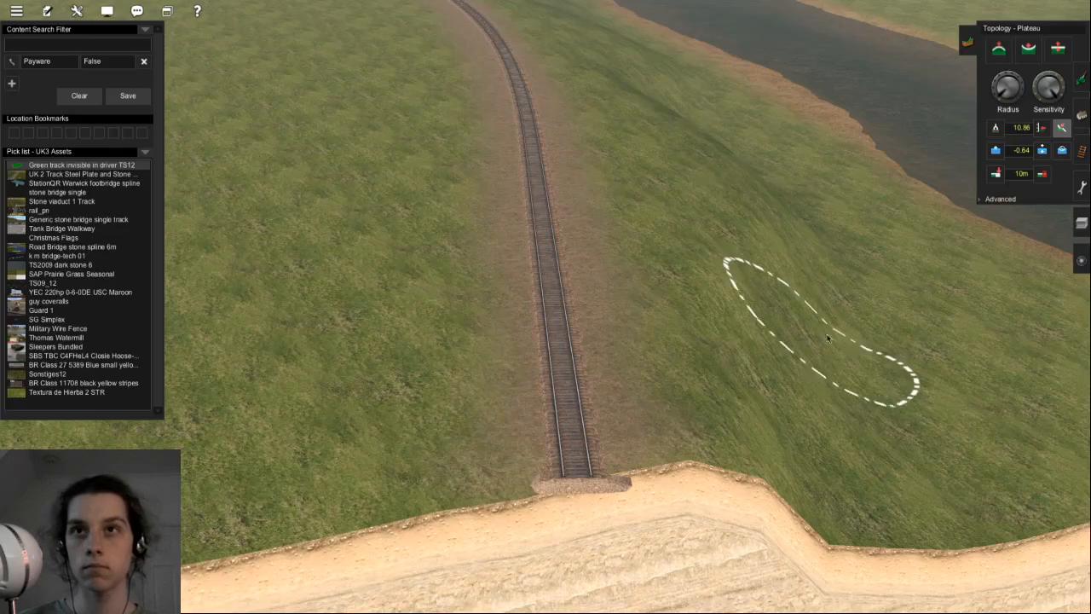
key("Up")
key("Right")
left_click(1042, 128)
left_click_drag(1006, 91, 1023, 91)
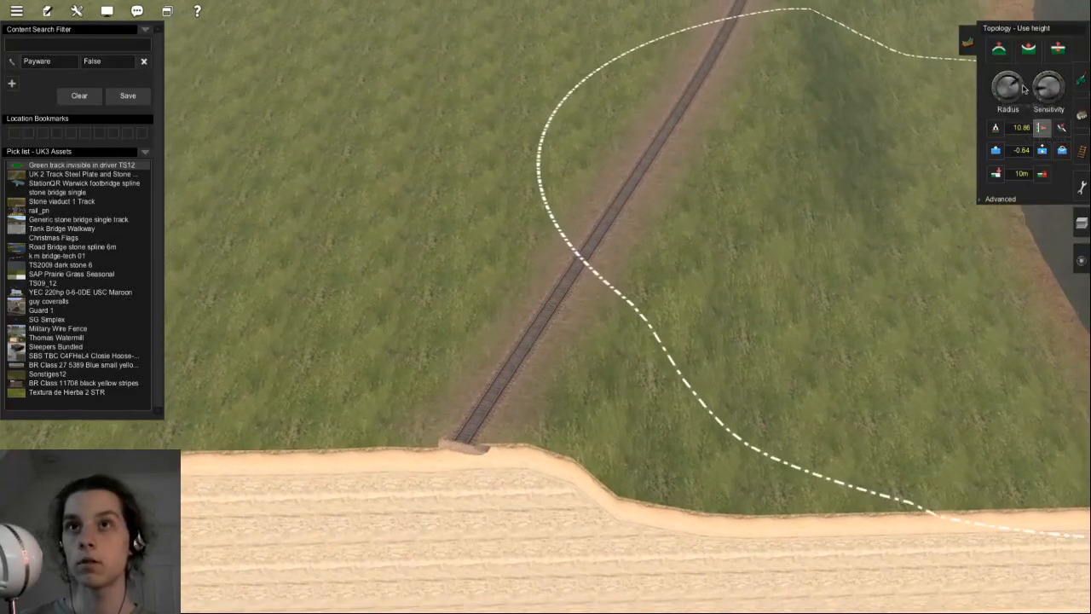
right_click(649, 196)
right_click(504, 194)
right_click(635, 227)
scroll(635, 227, "down", 2)
right_click_drag(457, 388, 487, 465)
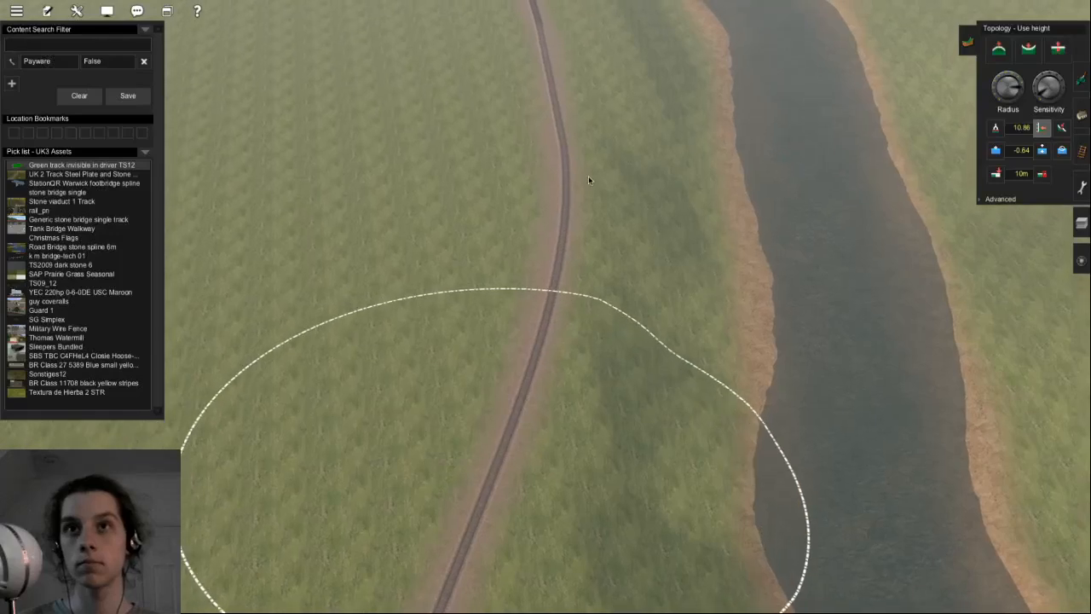
- Continue levelling the bank between the track's end and the river to height 10.86 up to the map edge
key("Down")
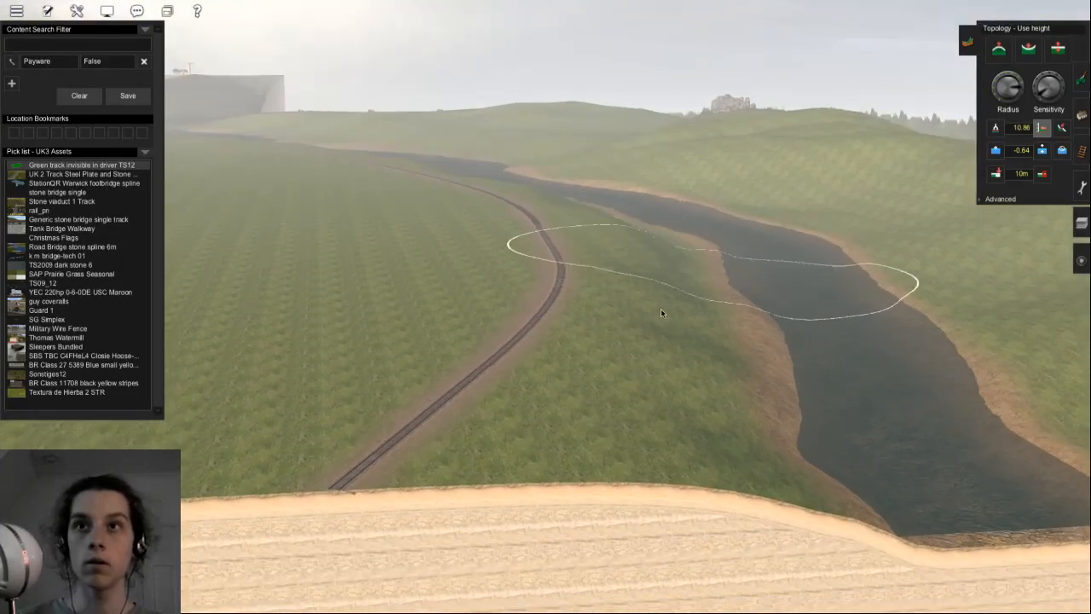
right_click(661, 309)
key("Left")
key("Left")
key("Up")
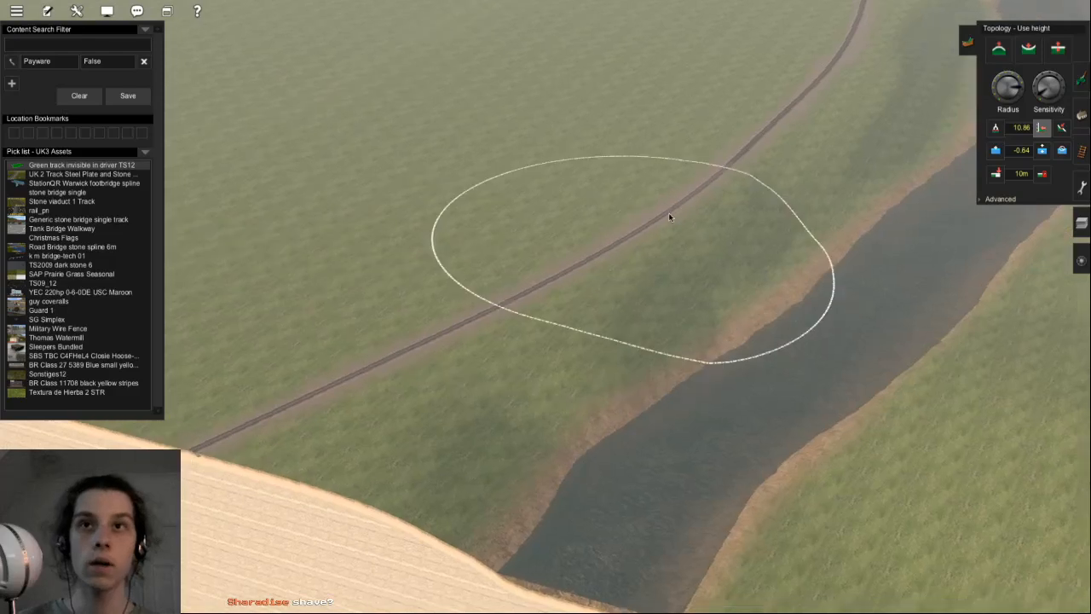
key("Left")
key("Down")
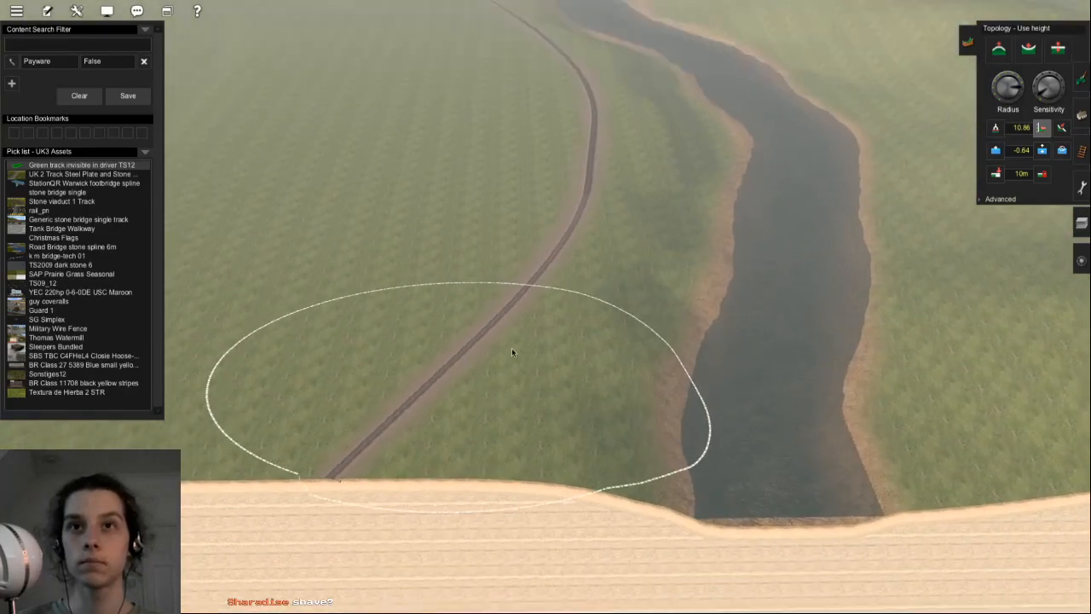
- Examine the tree-lined track beside the river and the layout of the whole route from above
left_click(1080, 151)
key("Page_Up")
right_click_drag(604, 291, 512, 295)
key("Left")
key("Left")
right_click_drag(613, 330, 494, 334)
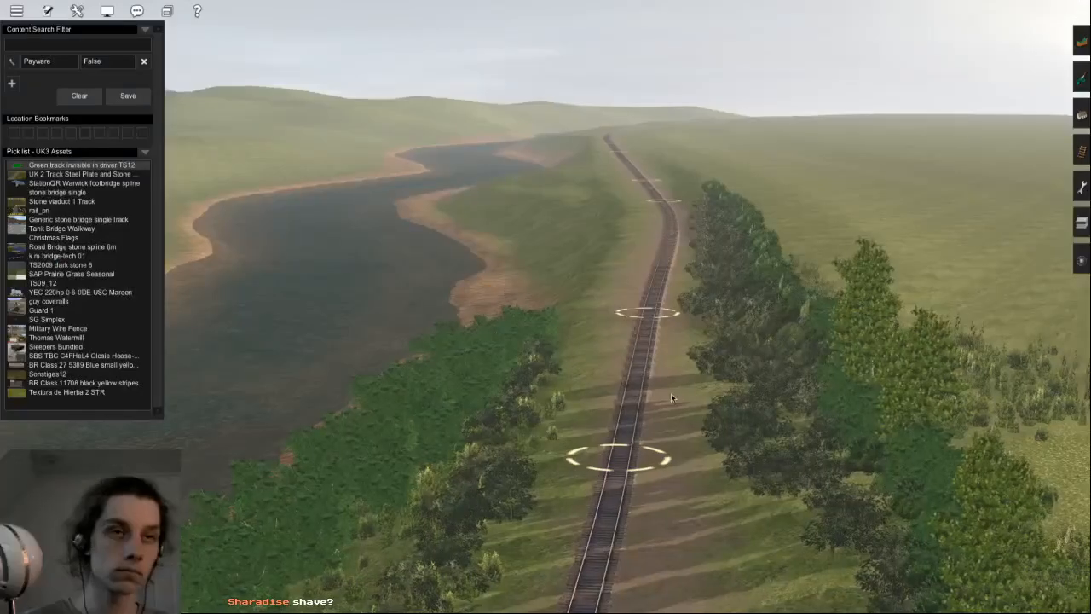
right_click_drag(671, 393, 548, 409)
key("Down")
scroll(535, 383, "down", 5)
scroll(531, 443, "down", 3)
scroll(546, 341, "down", 10)
right_click(544, 257)
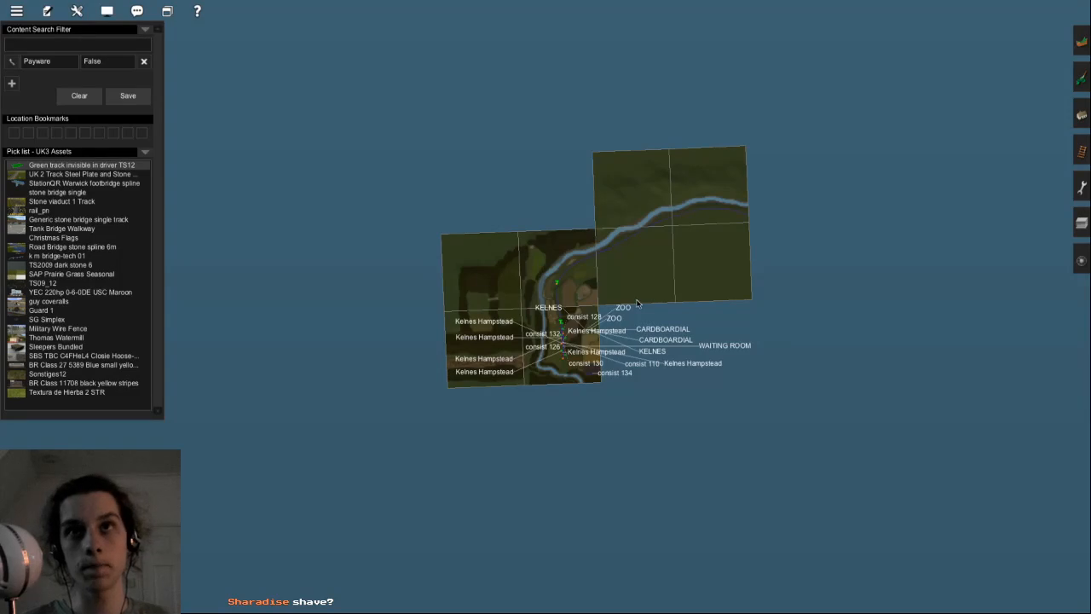
scroll(588, 287, "up", 15)
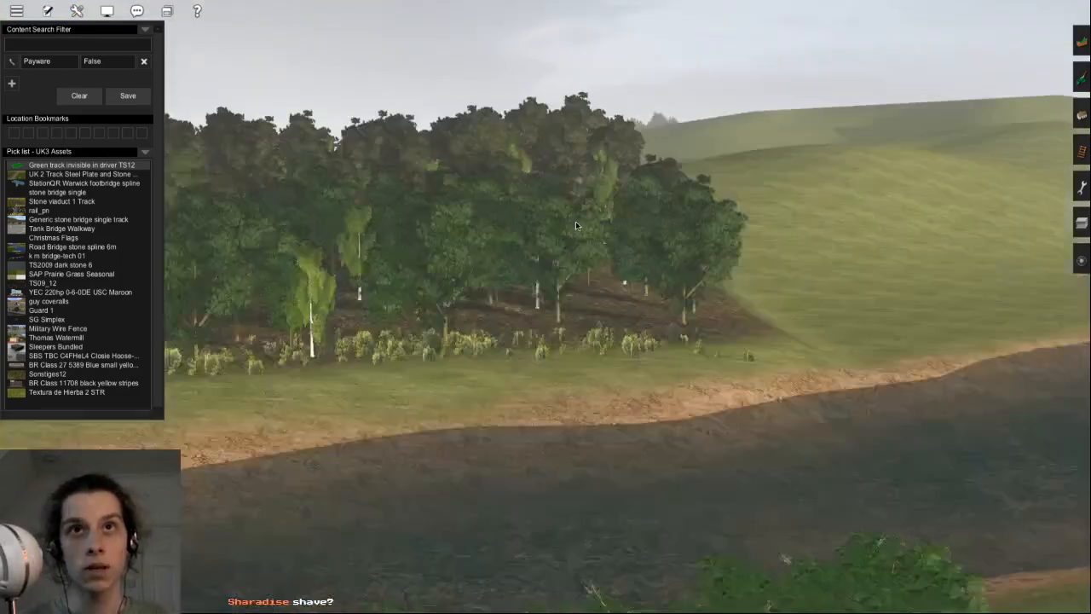
- Exclude terrain from the copy and paste options above the forest
right_click_drag(575, 225, 911, 222)
left_click(1080, 187)
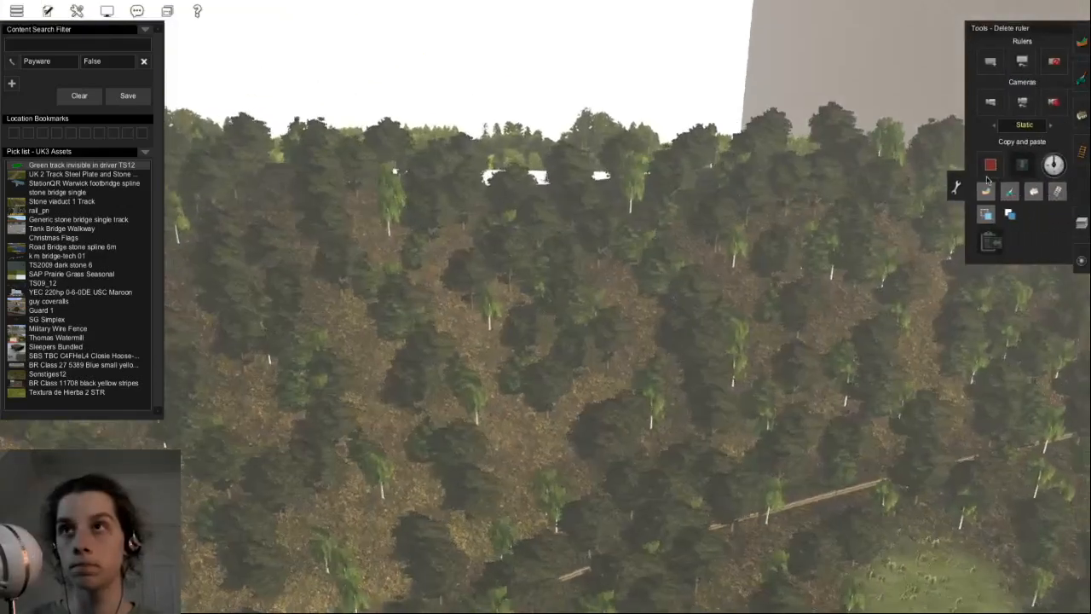
left_click(986, 192)
- Raise the dip in the terrain along the forest's outer map edge with the Height up tool at a reduced radius
left_click(1083, 40)
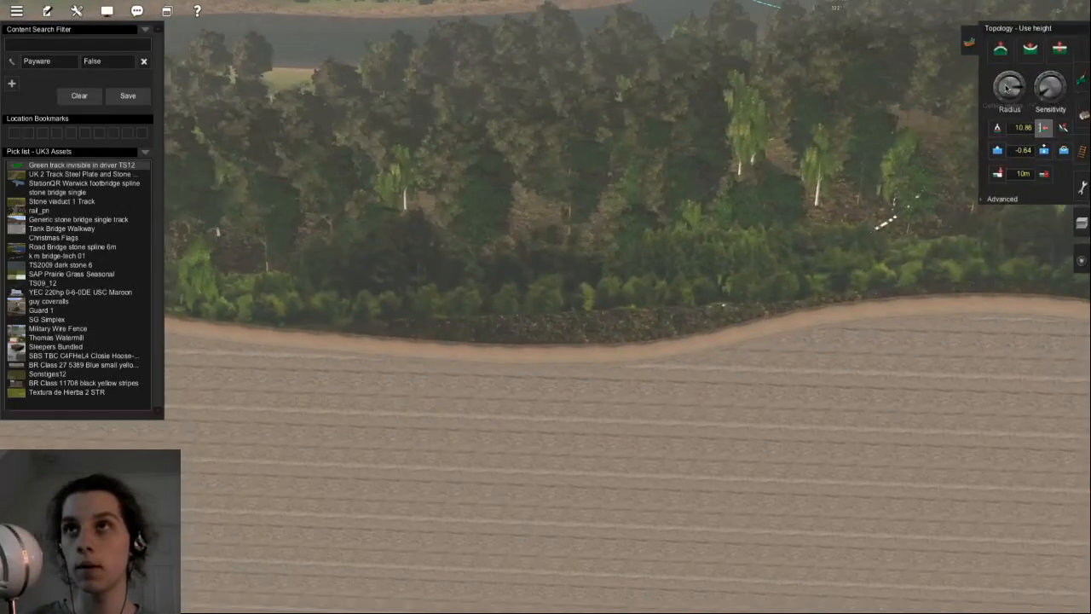
left_click_drag(1018, 86, 1005, 75)
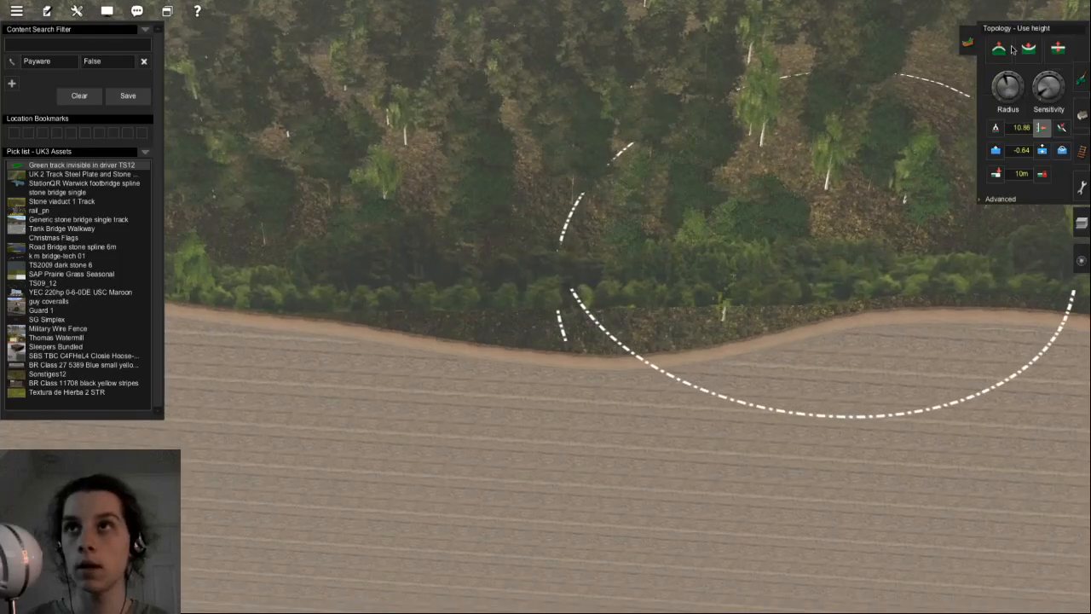
left_click(998, 49)
mouse_move(738, 345)
left_mouse_down()
mouse_move(488, 335)
mouse_move(461, 356)
mouse_move(333, 312)
mouse_move(628, 332)
left_mouse_up()
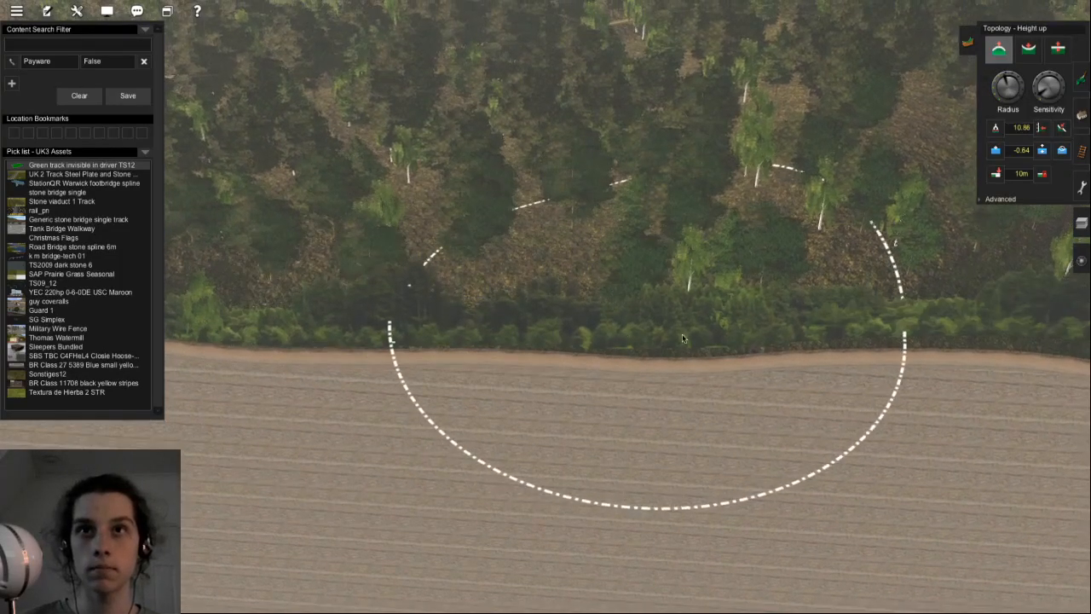
key("Down")
key("Up")
key("Left")
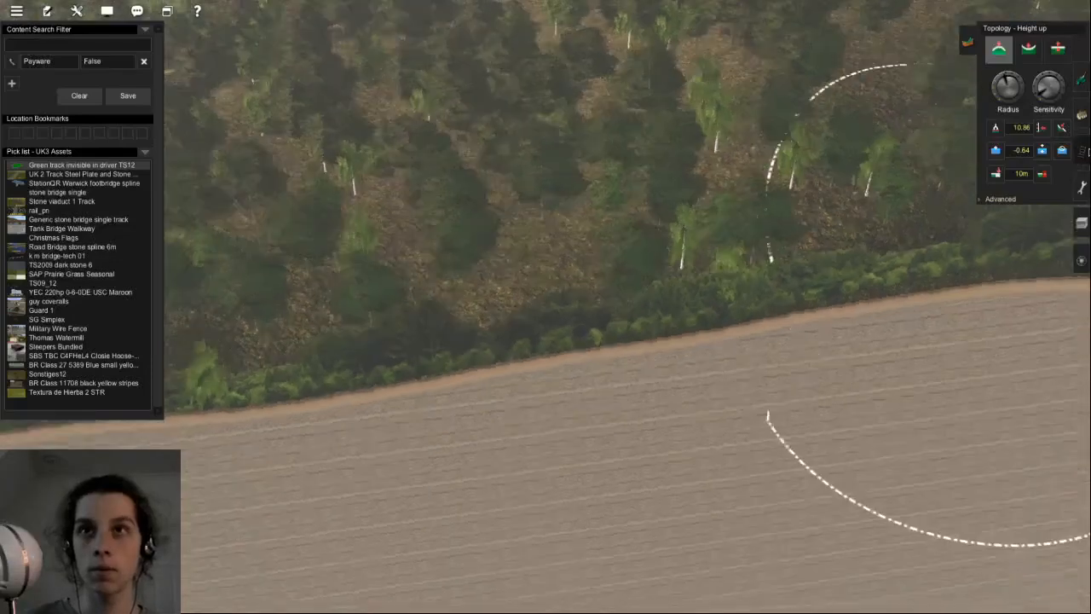
- Identify the forest spline among the trees with the Get spline tool
key("Left")
key("Left")
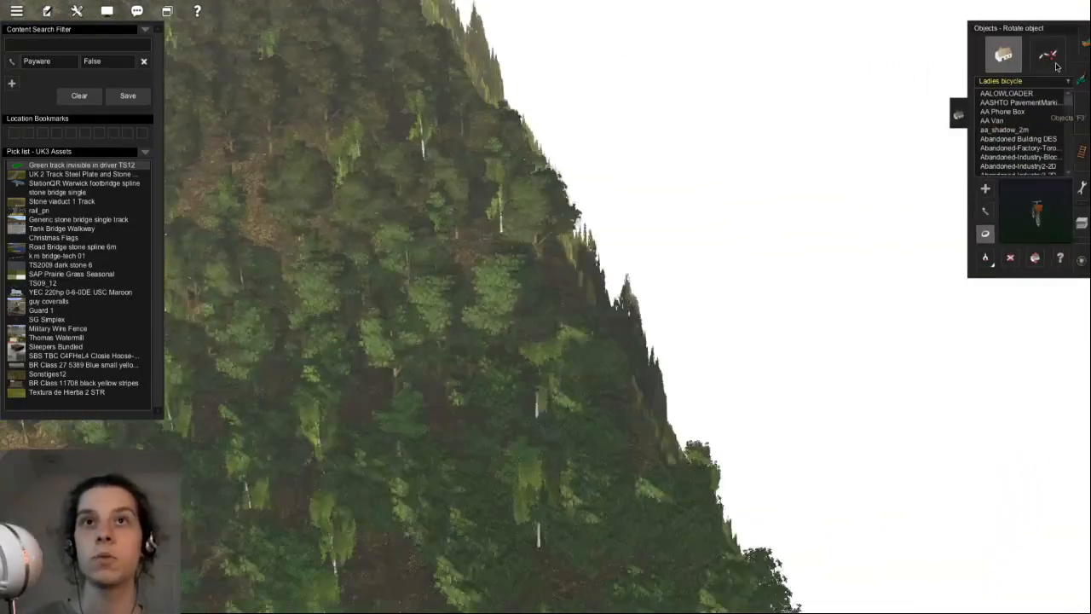
left_click(1043, 55)
key("Up")
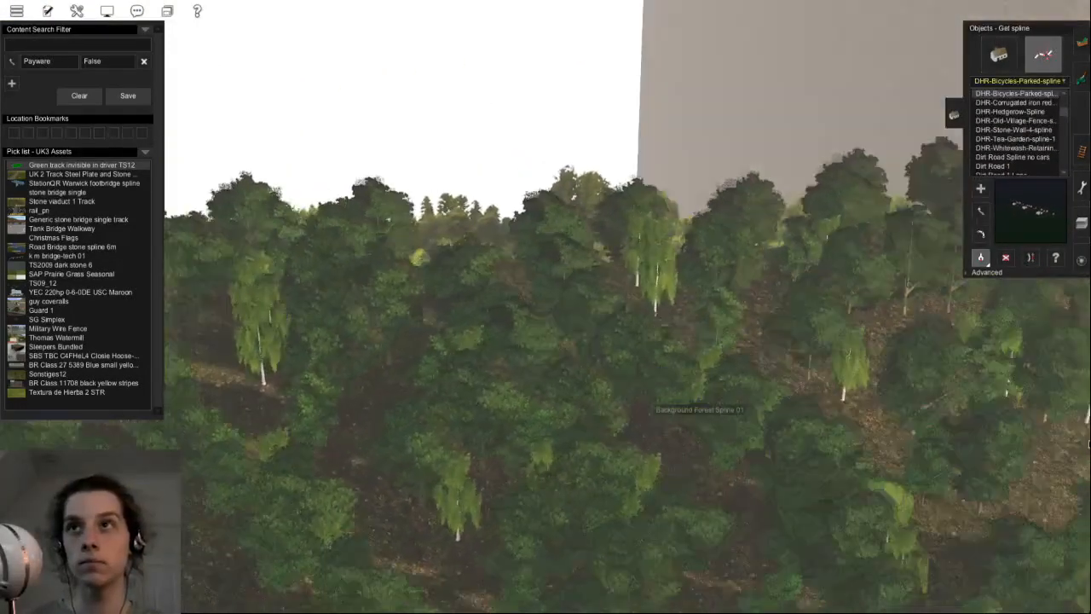
- Select a rectangular area of the forest with only objects included in the copy options
mouse_move(1083, 186)
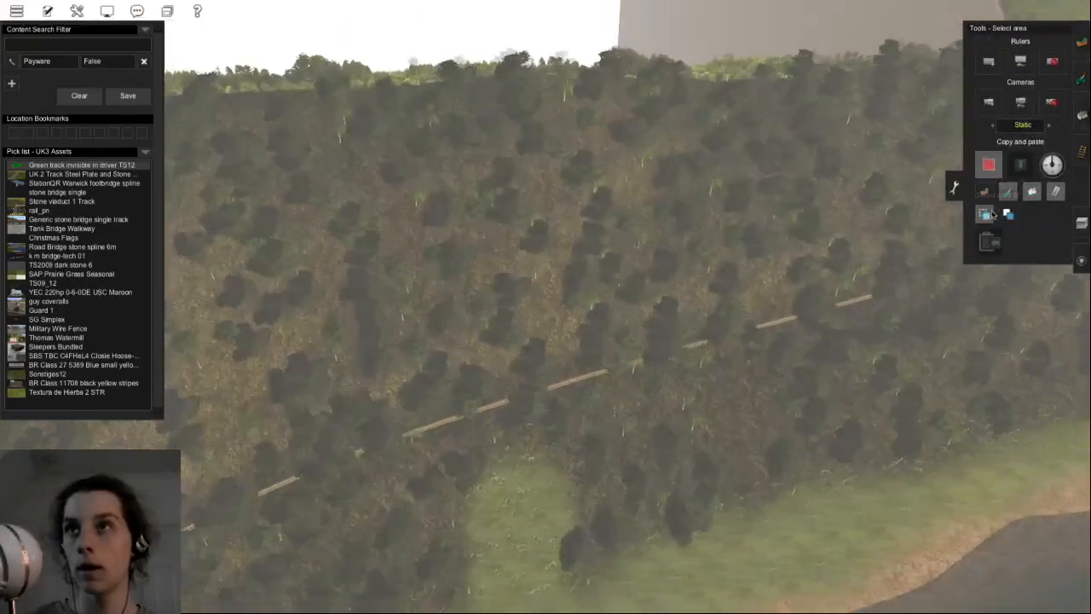
key("Page_Down")
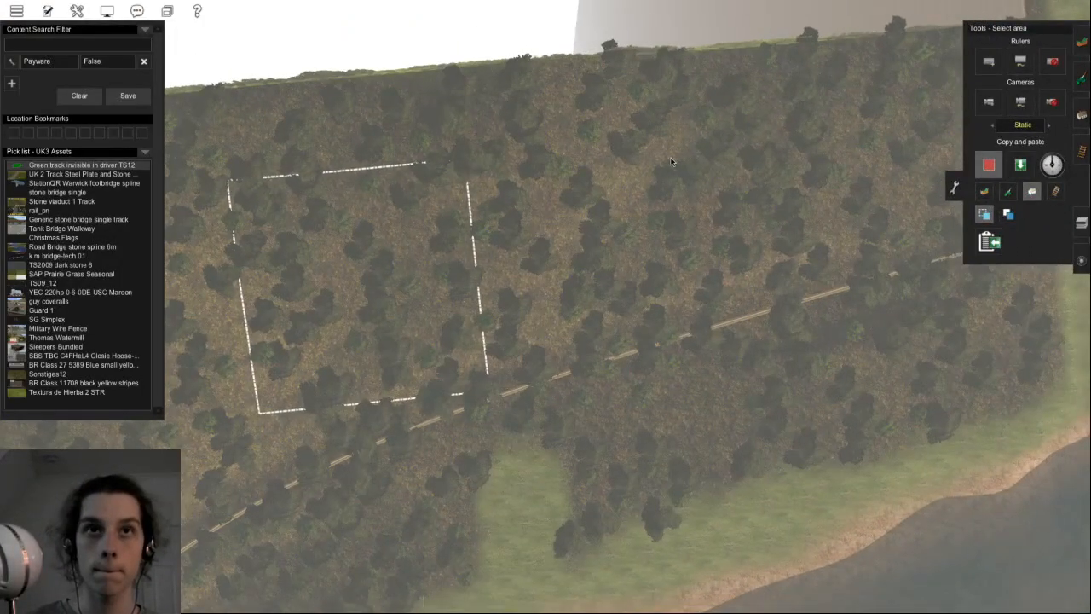
- Switch from selecting the area to pasting the copied forest trees
key("Page_Down")
left_click(1020, 164)
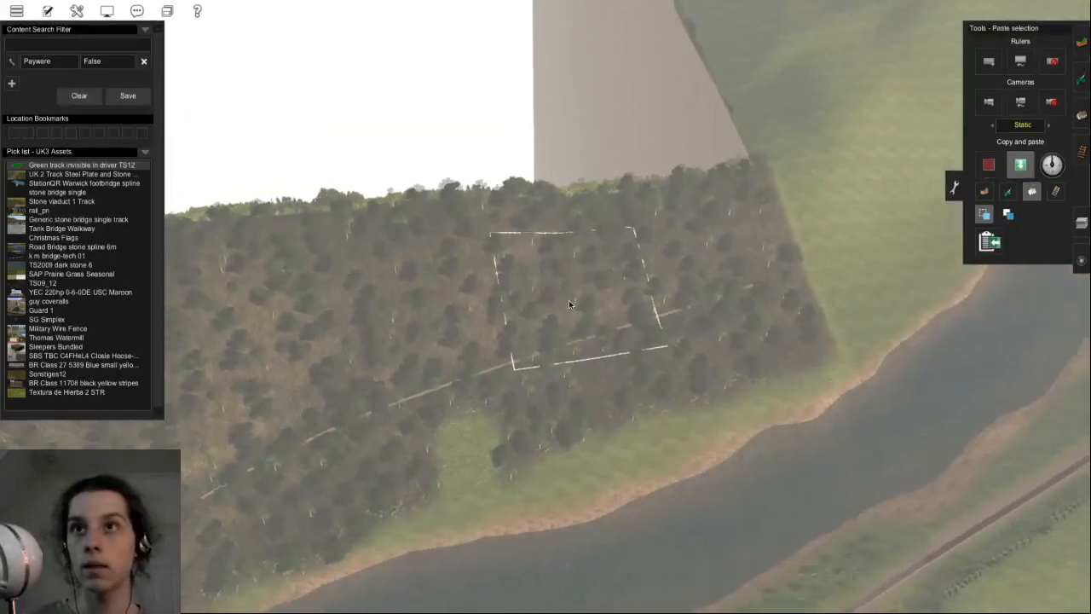
key("Page_Up")
key("Left")
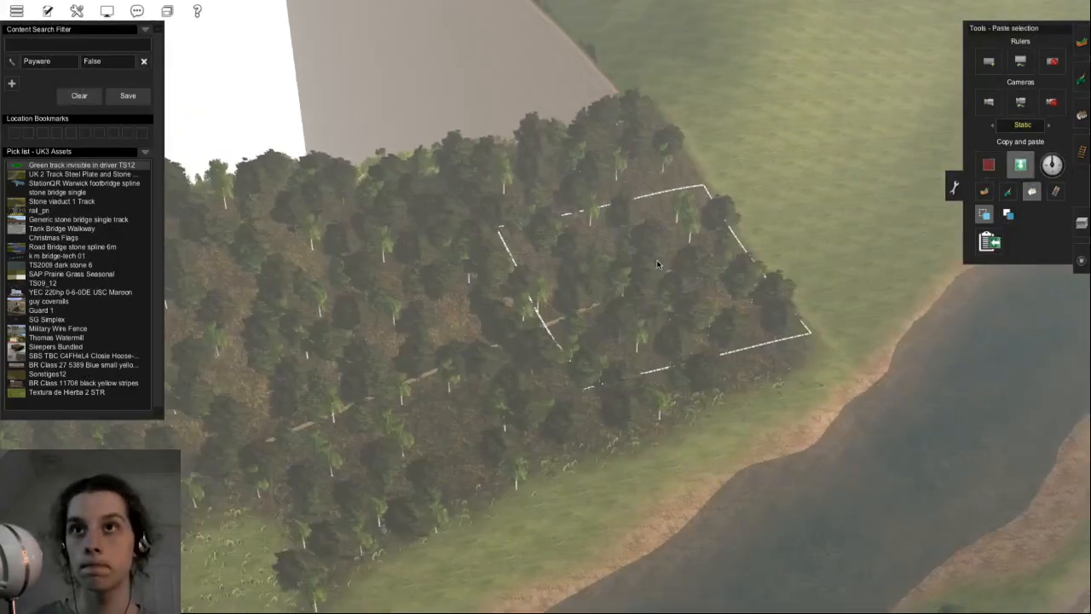
key("Down")
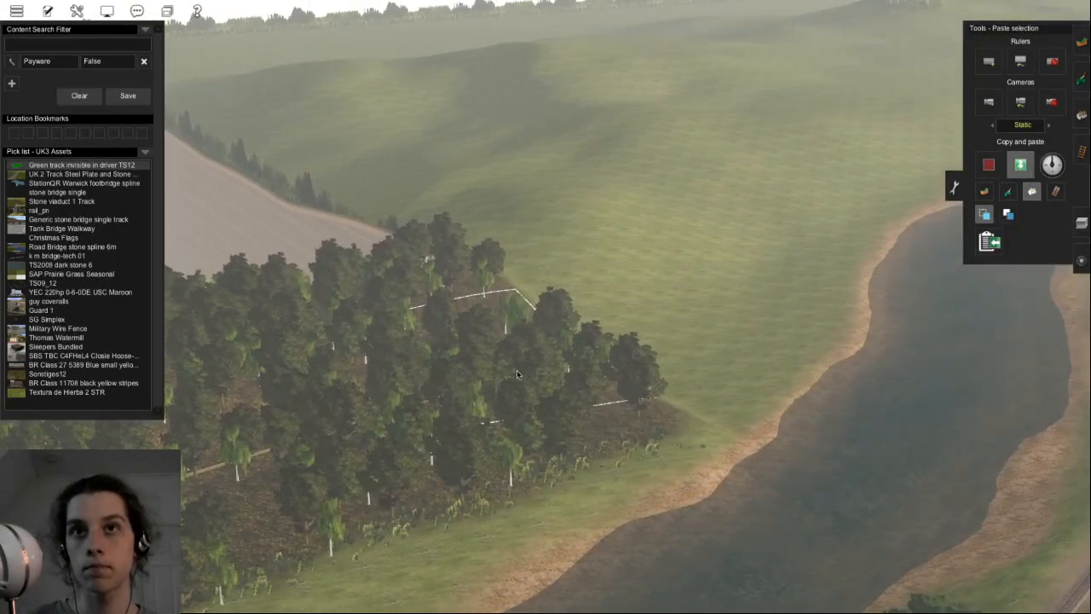
- Try to paste the copied trees onto the open grass between the forest corner and the riverbank
key("Page_Down")
key("Right")
key("Up")
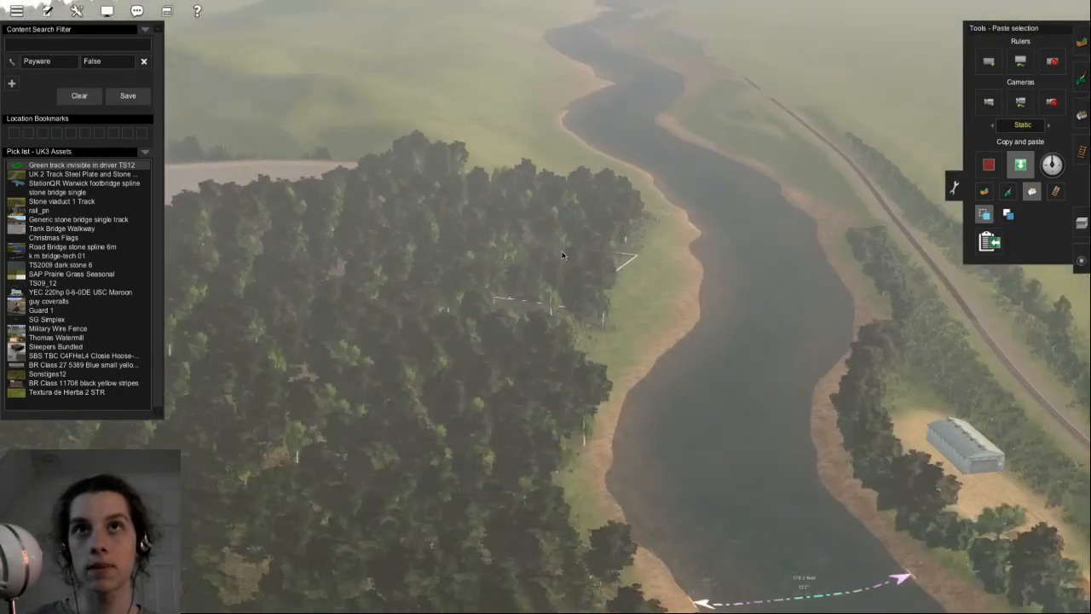
key("Down")
key("Page_Up")
key("Down")
key("Left")
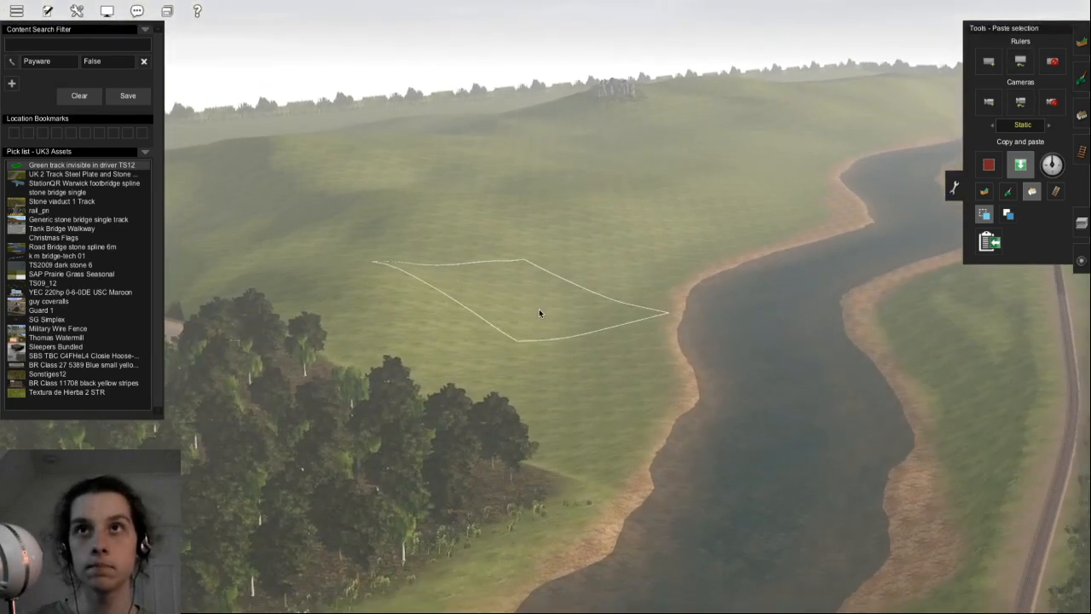
key("Left")
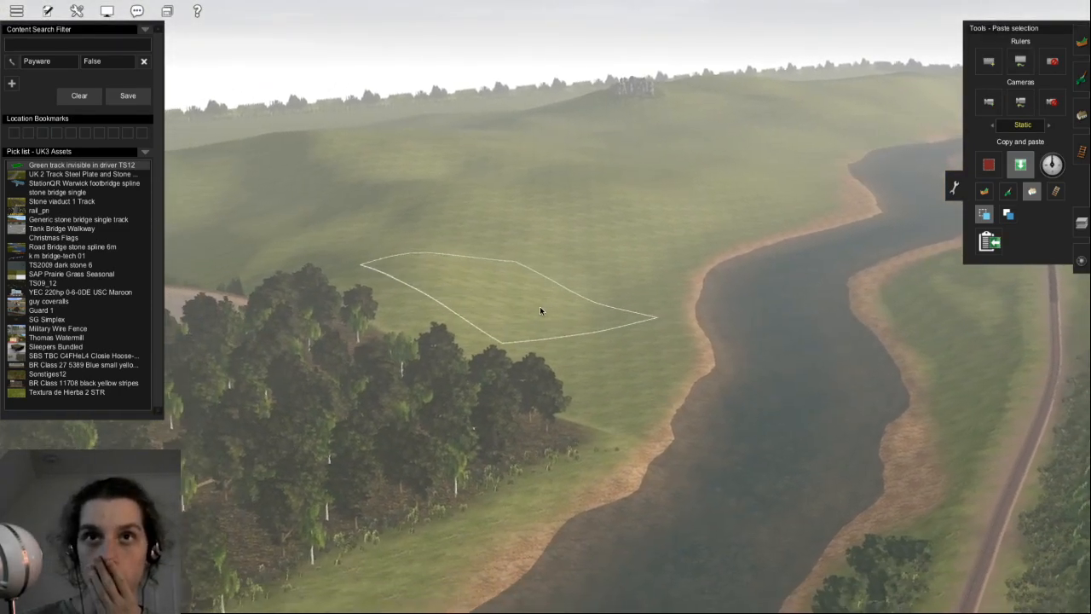
left_click(489, 320)
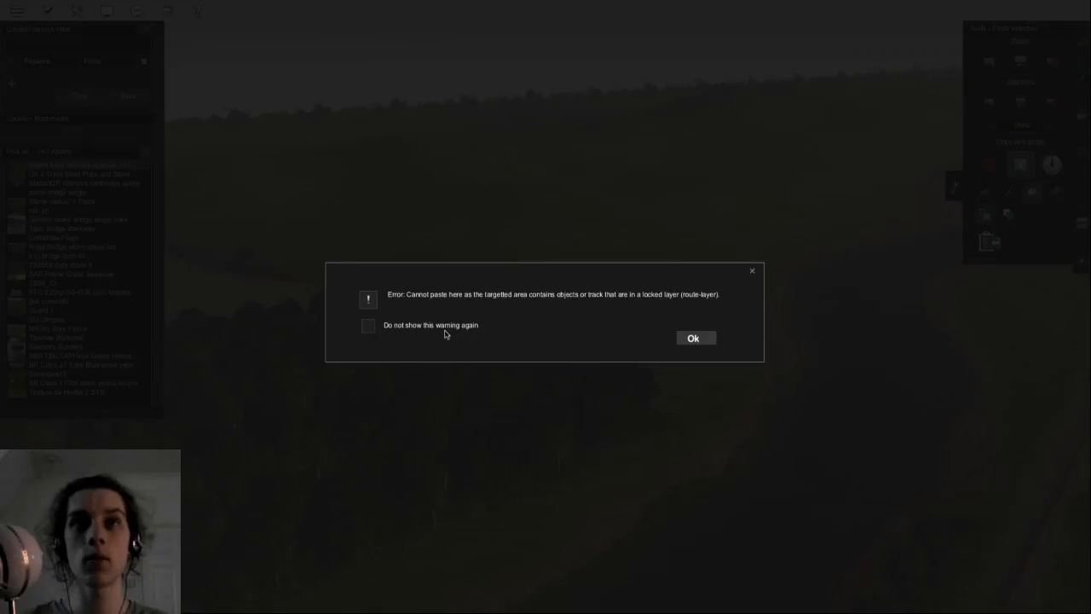
left_click(685, 333)
- Unlock the route-layer so the copied trees can be placed on it, and return to pasting
left_click(1081, 222)
key("Up")
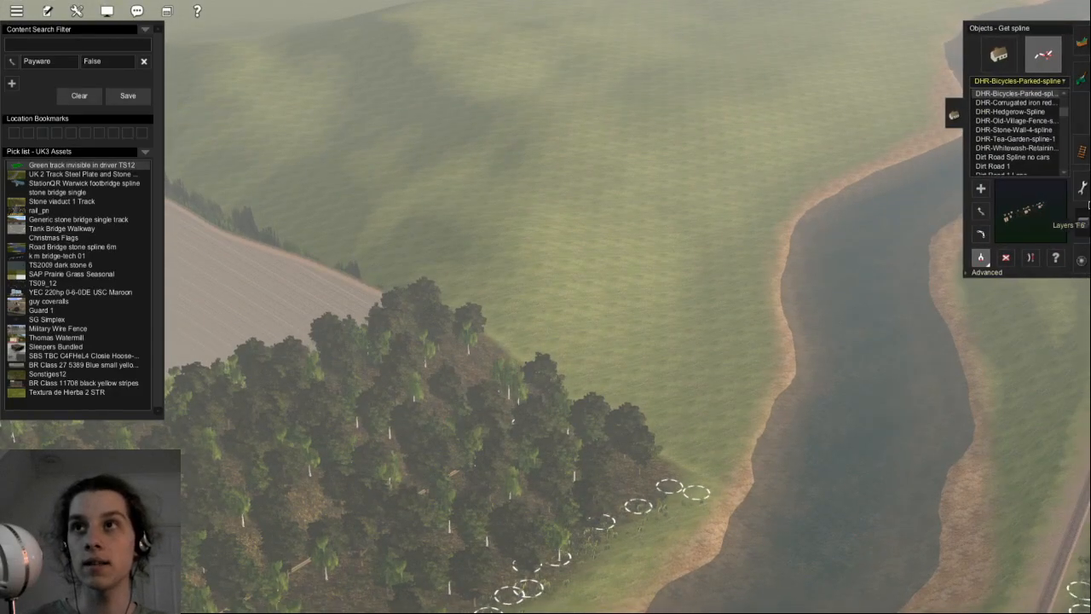
left_click(1081, 188)
left_click(510, 352)
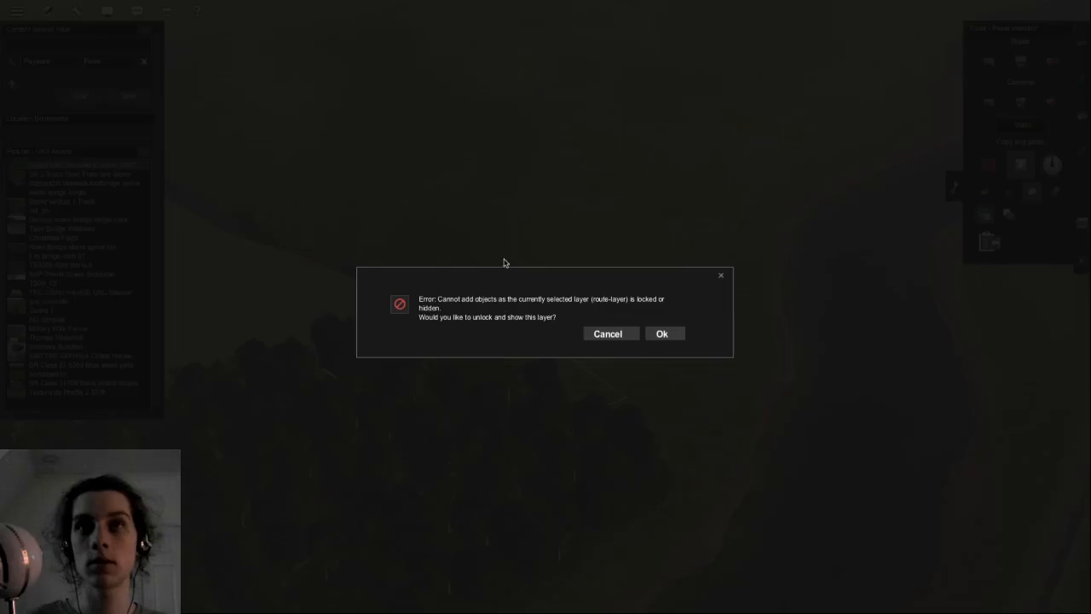
left_click(608, 334)
left_click(1080, 223)
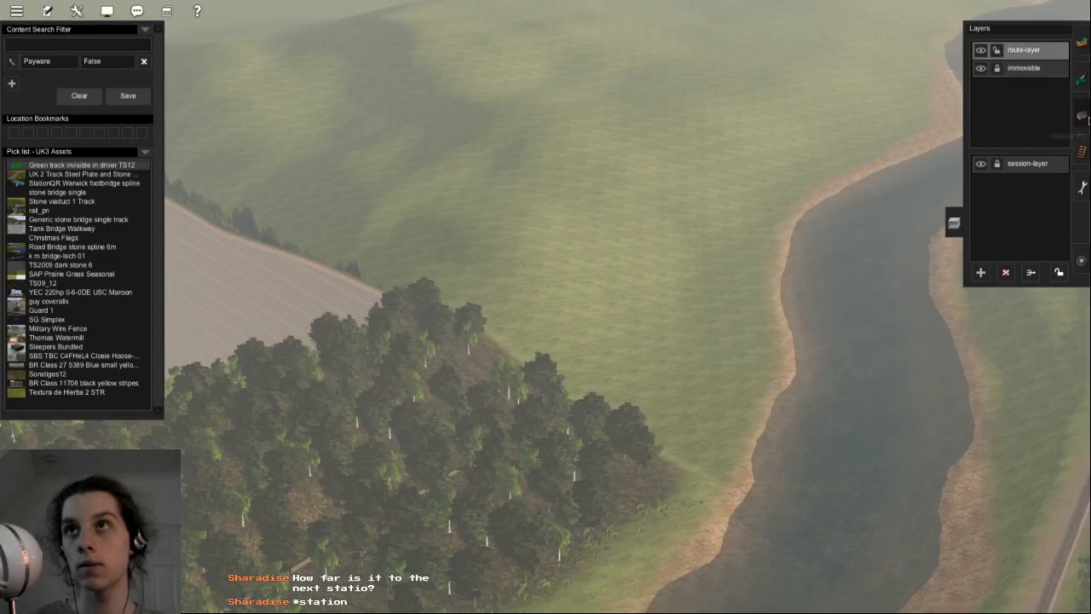
left_click(1083, 115)
left_click(1082, 187)
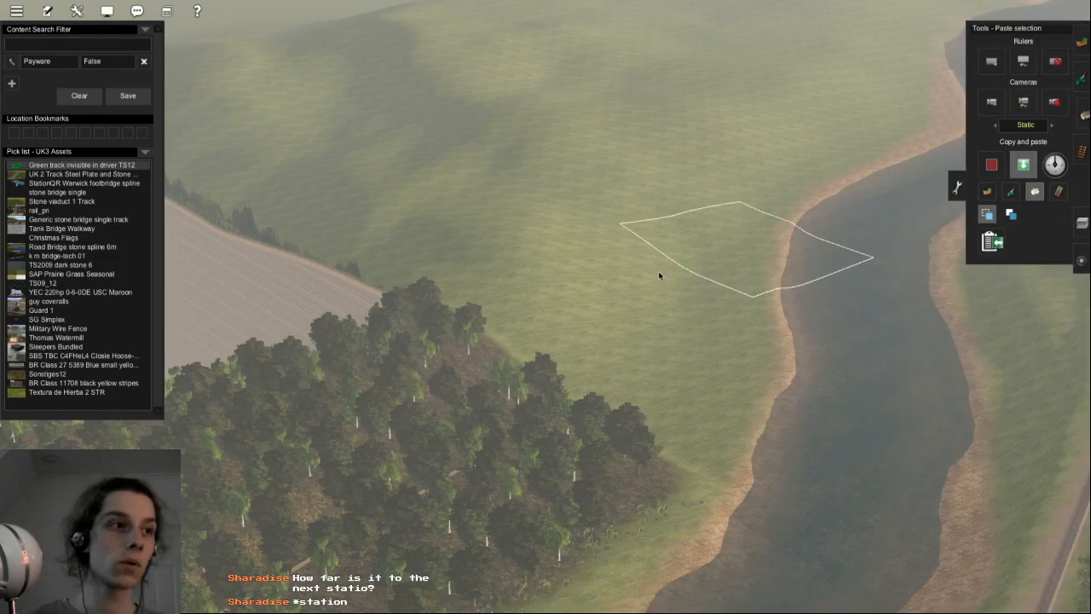
- Paste a row of tree blocks from the forest corner along the grassy edge of the ploughed field
right_click(442, 240)
key("Left")
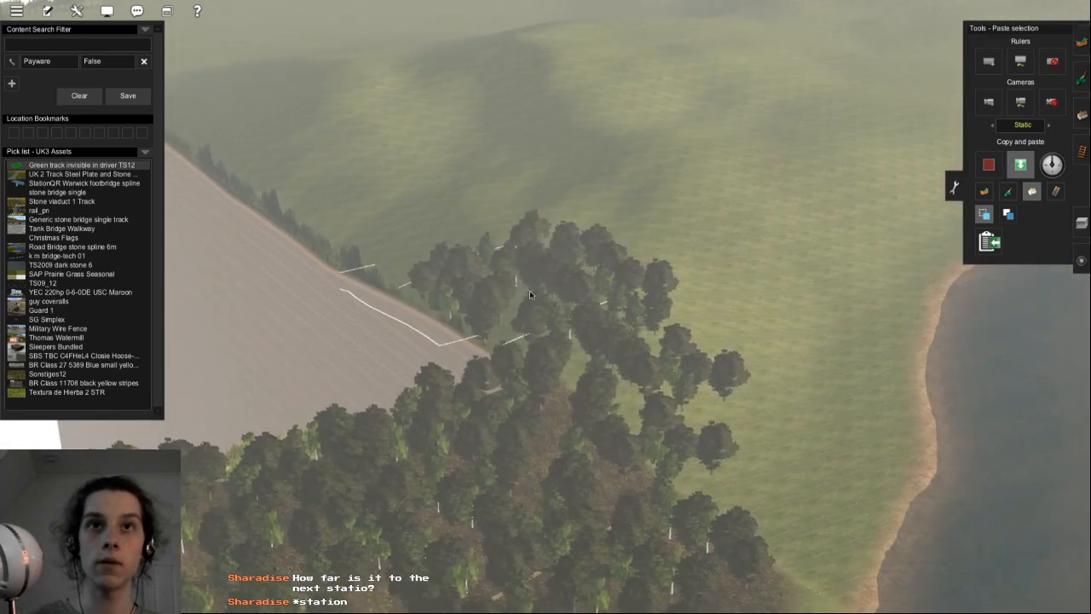
right_click(450, 234)
key("Left")
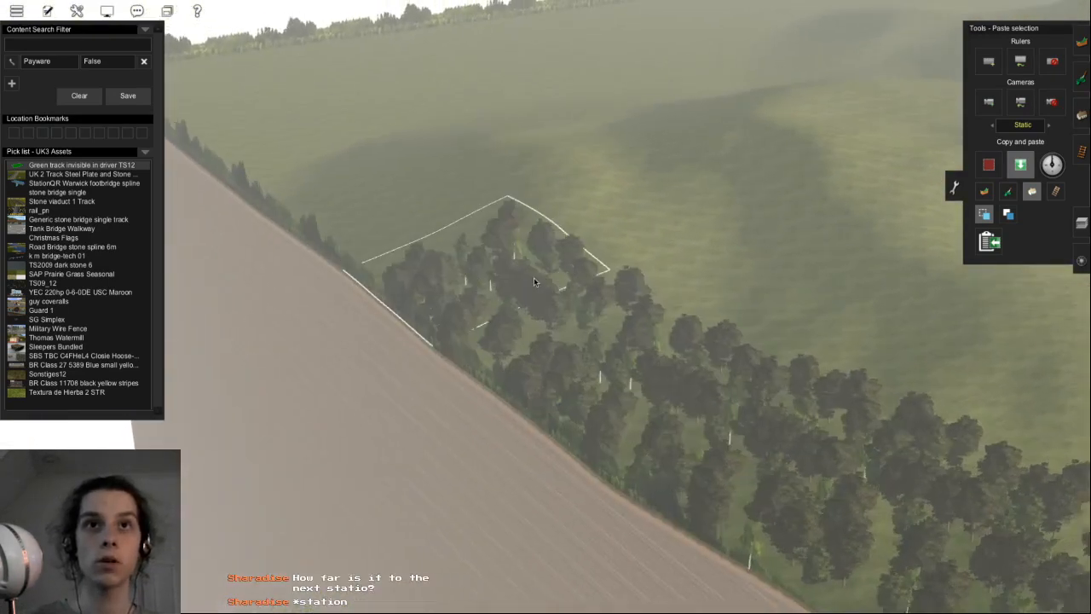
key("Left")
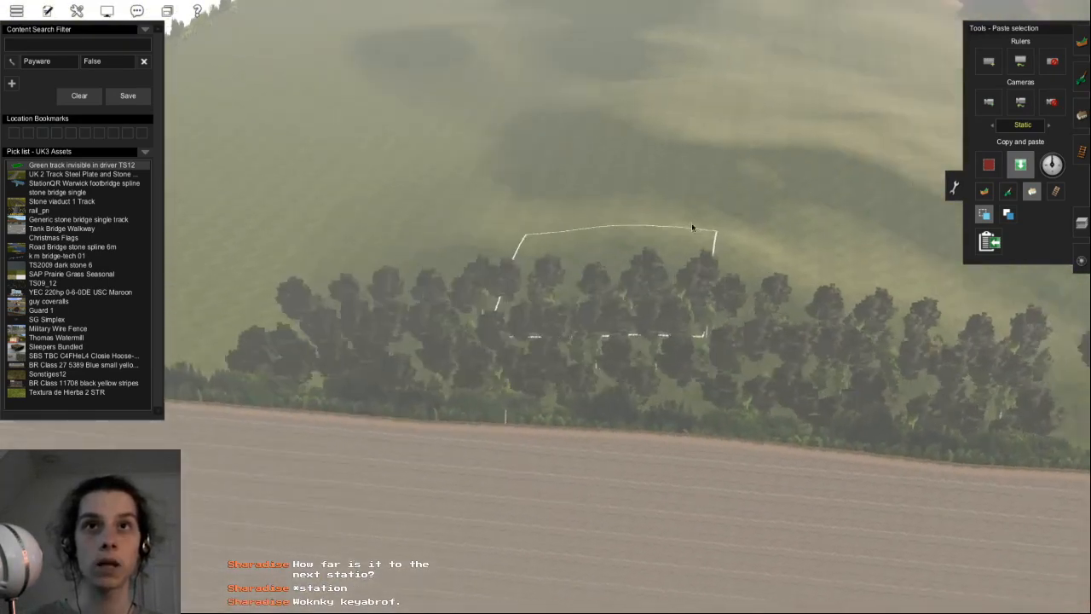
right_click(678, 229)
right_click(437, 429)
key("Left")
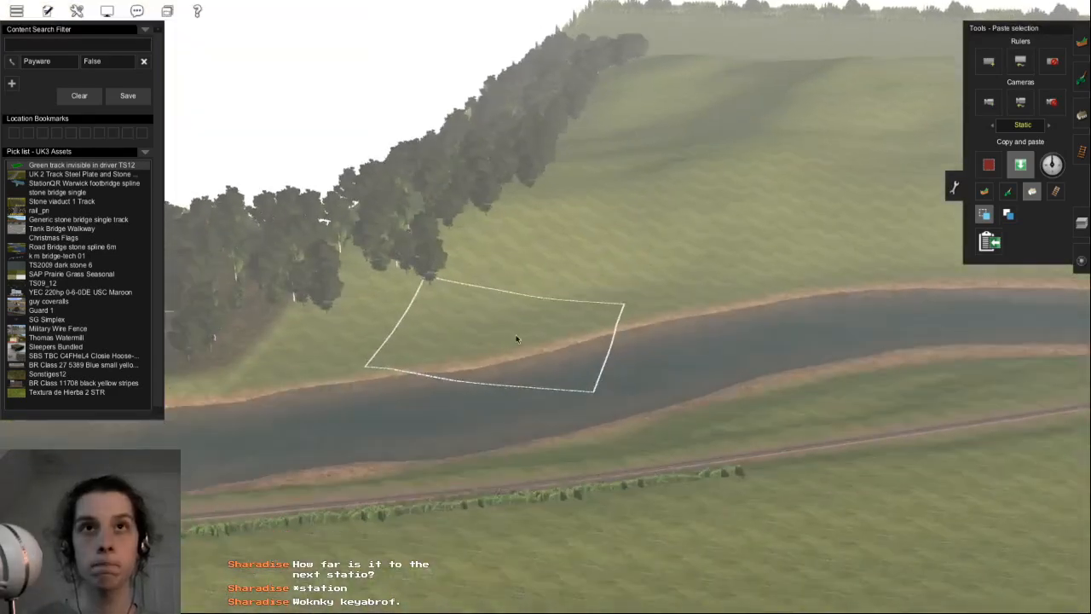
- Paste more tree blocks on the grass beside the forest corner to widen the woodland towards the river
key("Left")
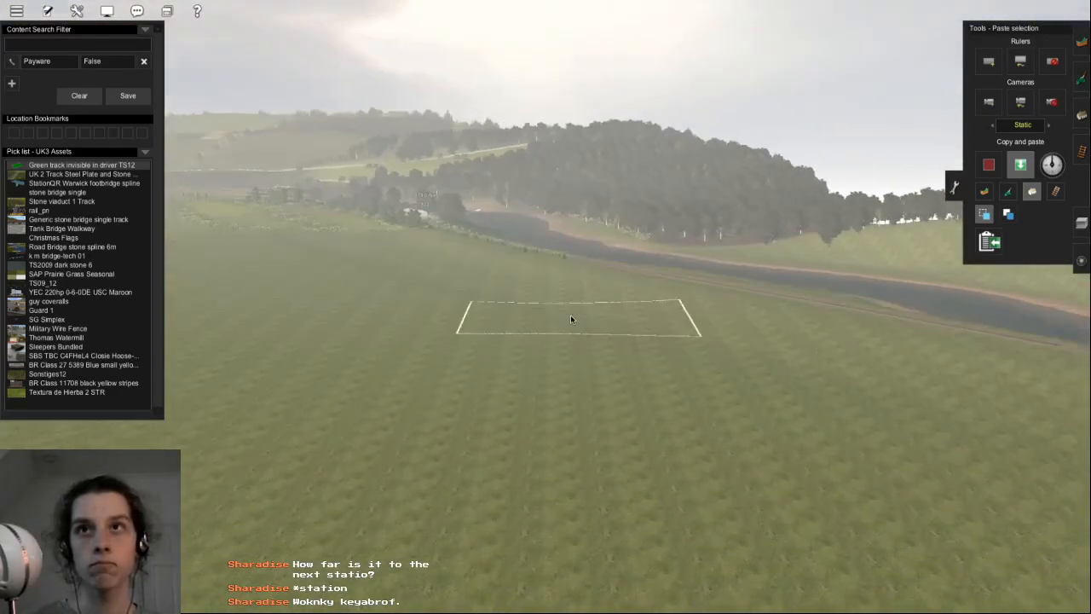
right_click(558, 258)
right_click(489, 274)
key("Up")
key("Left")
right_click(508, 315)
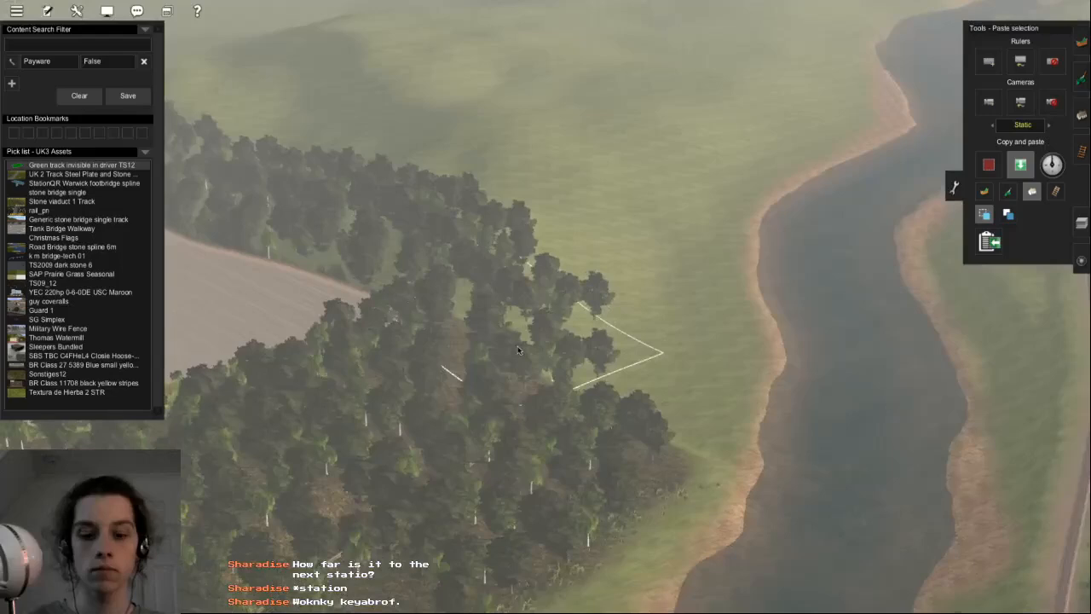
left_click(615, 278)
left_click(583, 239)
right_click(581, 244)
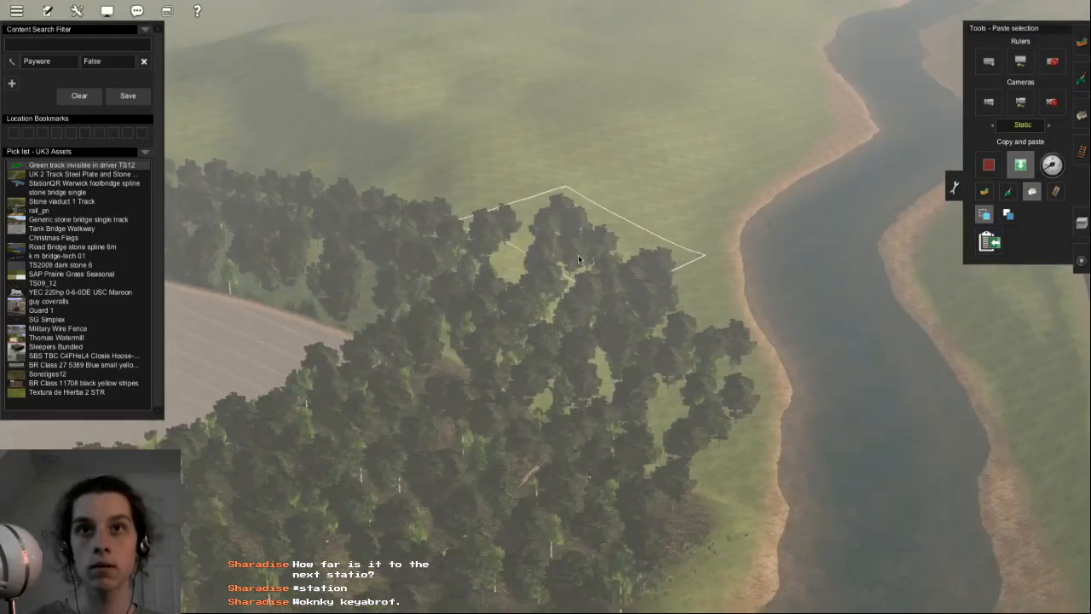
key("Left")
right_click(574, 316)
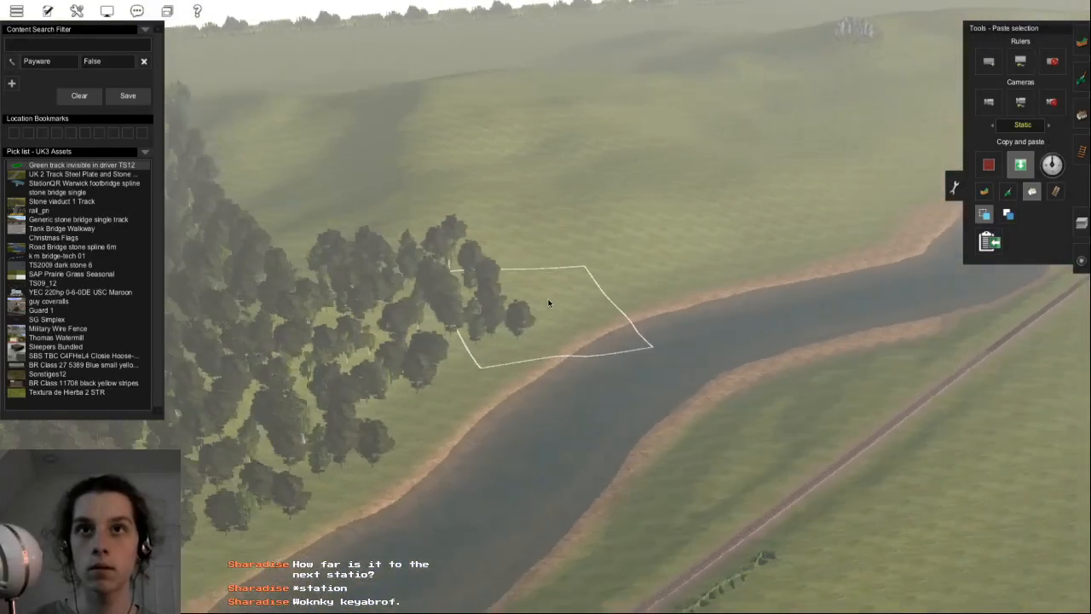
- Paste another tree block at the outer edge of the new woodland, reaching the riverbank
left_click(546, 303)
key("Right")
right_click(528, 337)
key("Up")
key("Left")
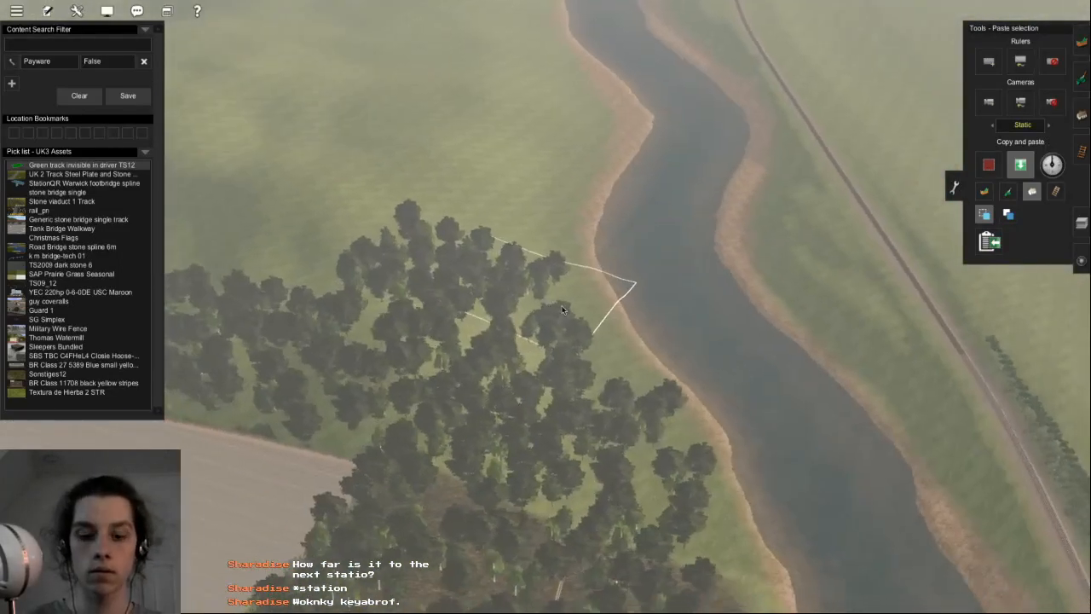
key("Right")
key("Down")
right_click(648, 196)
- Try a pasted tree block on the river-facing slope next to the hilltop rock formation and undo it
key("Right")
key("Up")
key("Down")
key("Right")
key("Left")
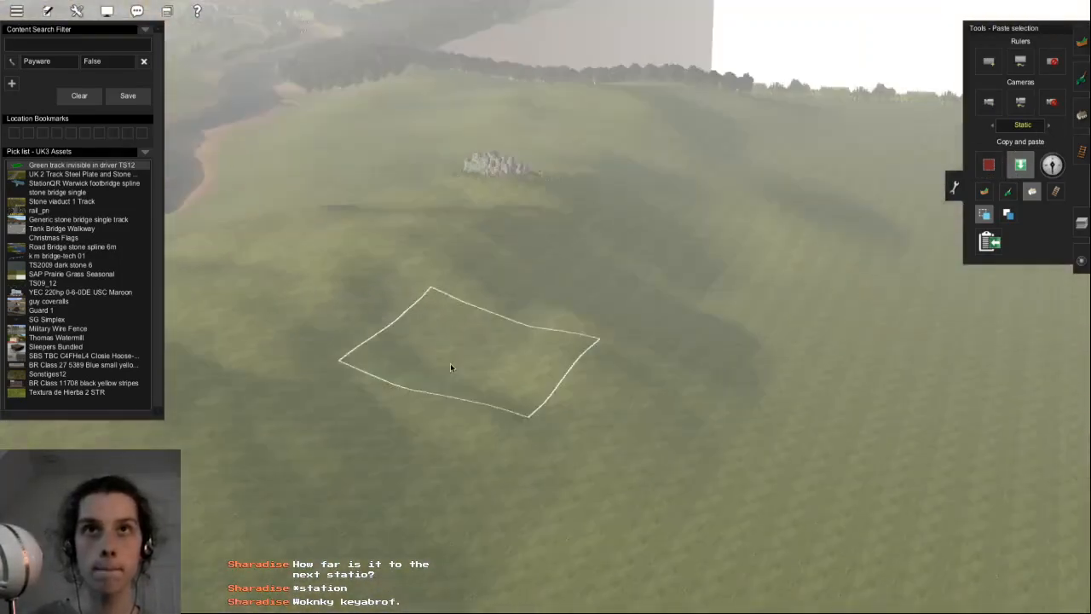
key("Left")
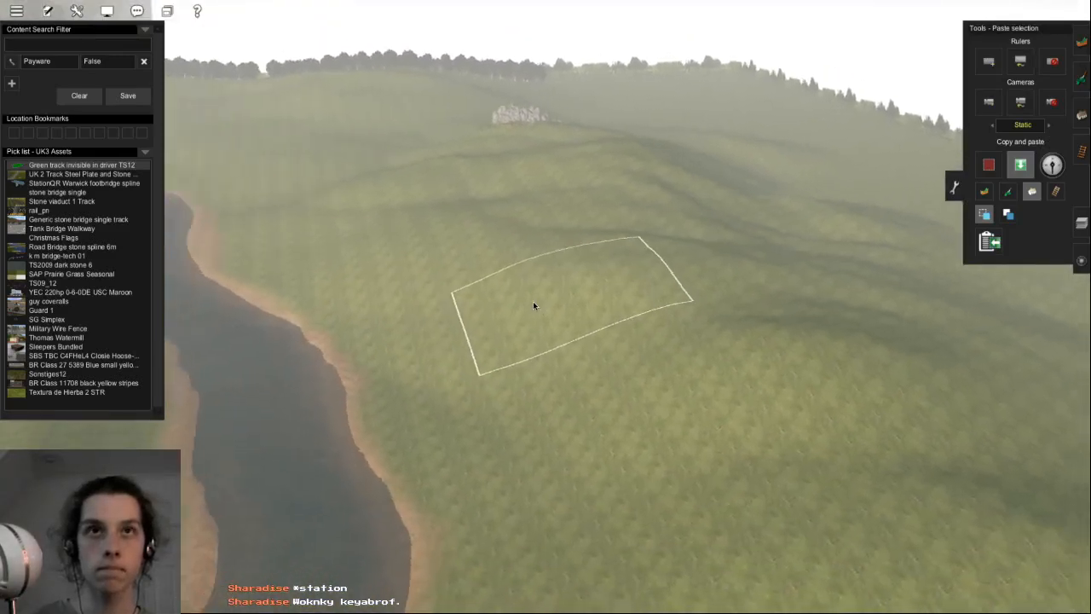
key("Right")
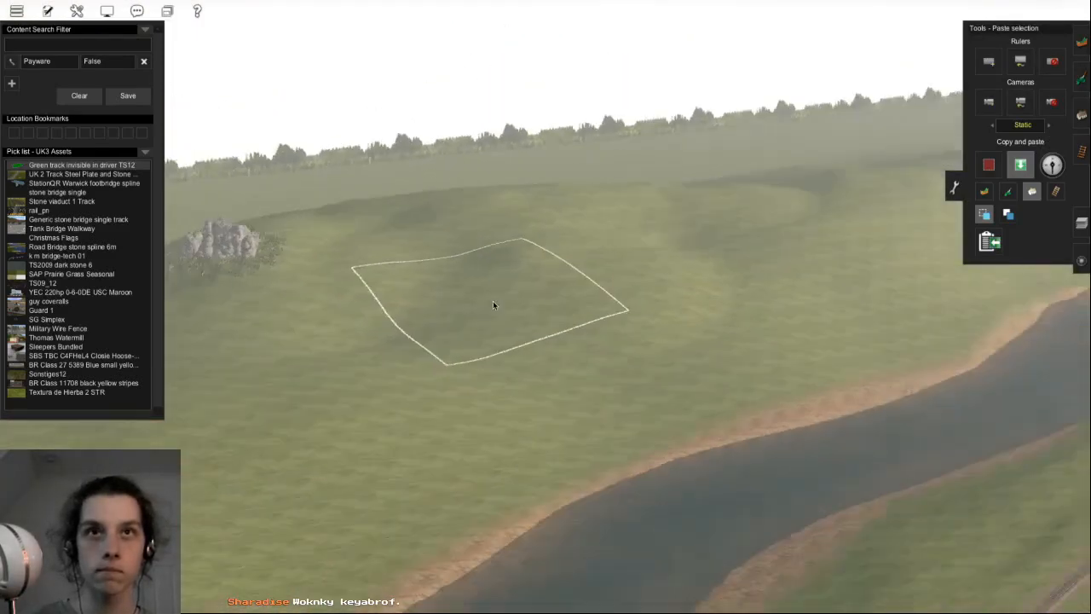
key("Right")
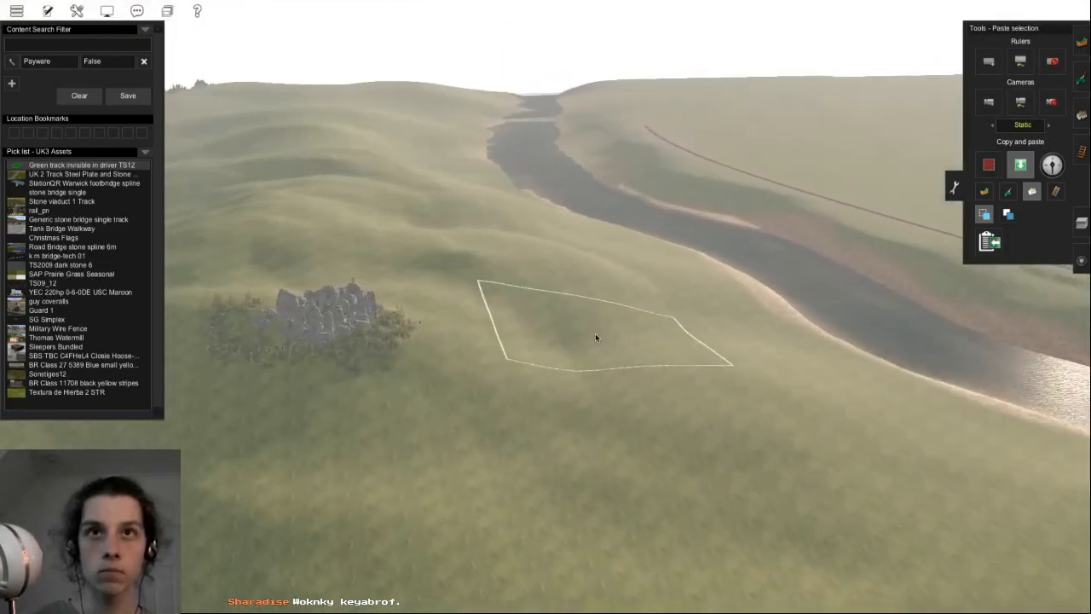
left_click(595, 333)
key("Left")
key("Down")
key("Up")
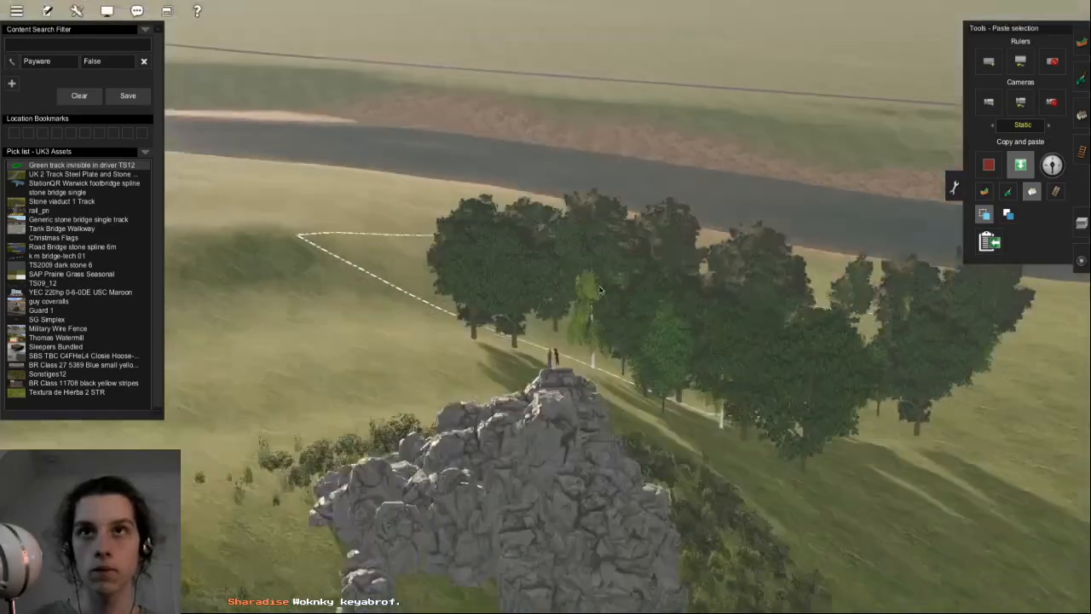
key("ctrl+z")
- Paste a tree block farther down the grassy slope beyond the rock formation, and undo that placement
left_click_drag(601, 302, 479, 219)
key("Right")
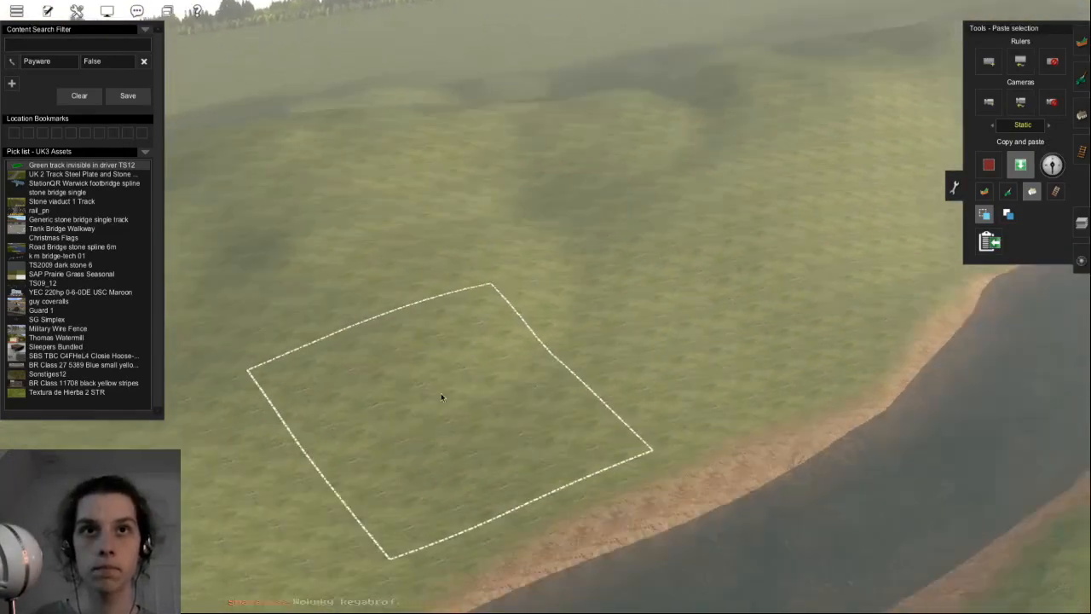
left_click(441, 396)
key("Down")
key("Left")
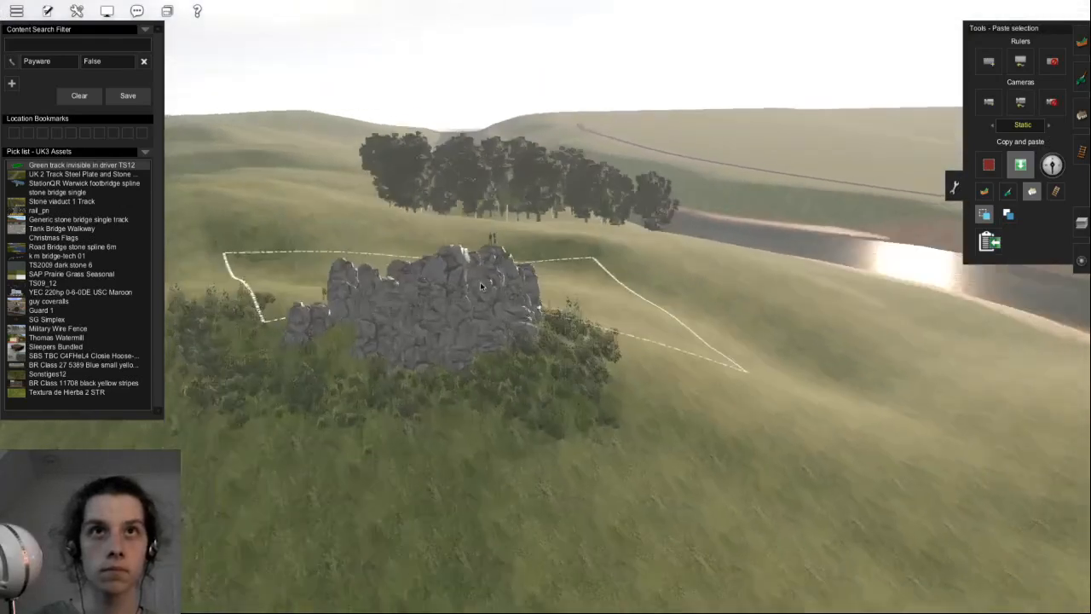
right_click(481, 286)
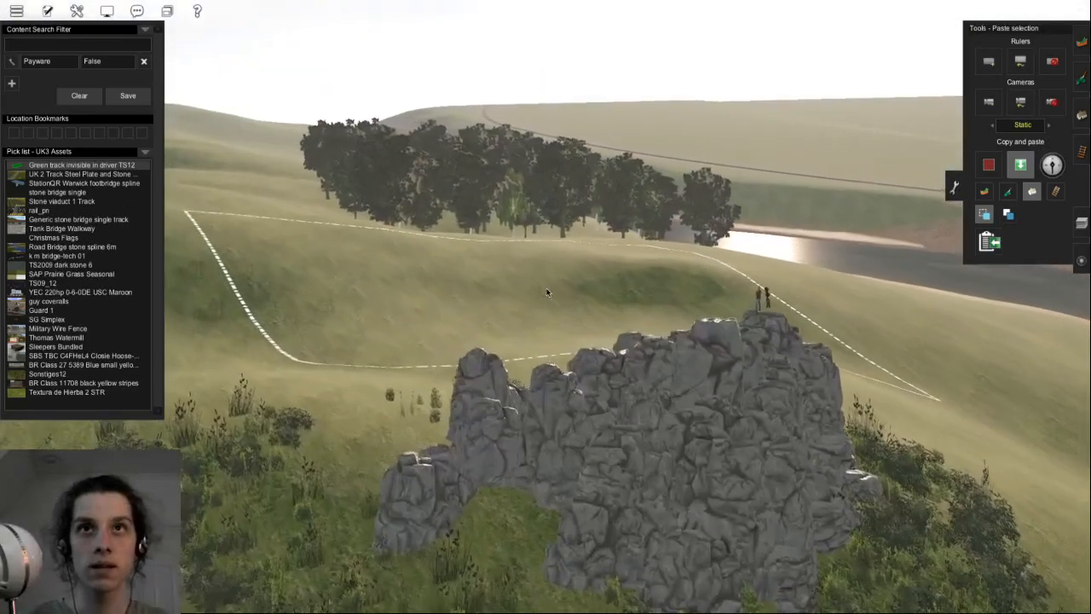
right_click(548, 292)
key("ctrl+z")
- Paste a strip of trees on the open hillside well away from the rock formation
key("Right")
key("Right")
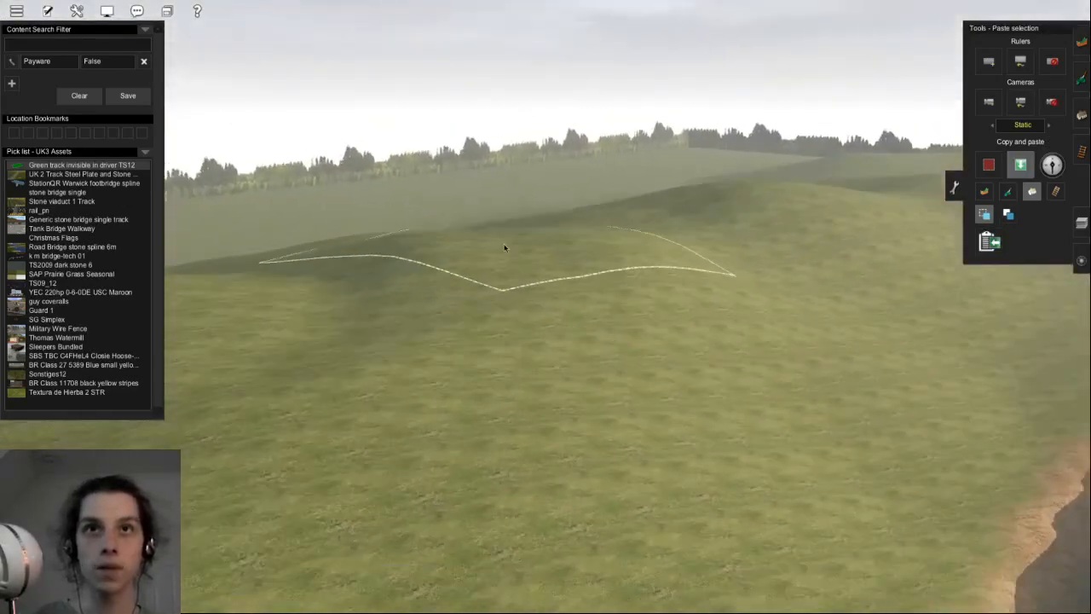
right_click(504, 246)
key("Right")
left_click(513, 348)
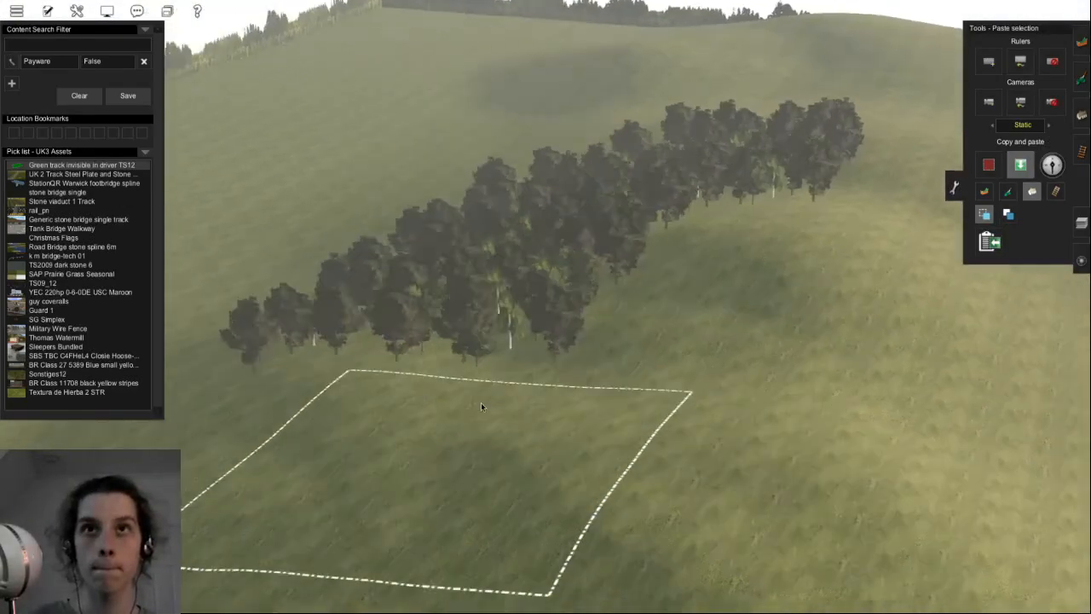
- Extend the hillside strip of trees into a broad grove by pasting adjoining tree blocks around it
key("Right")
key("Down")
key("Right")
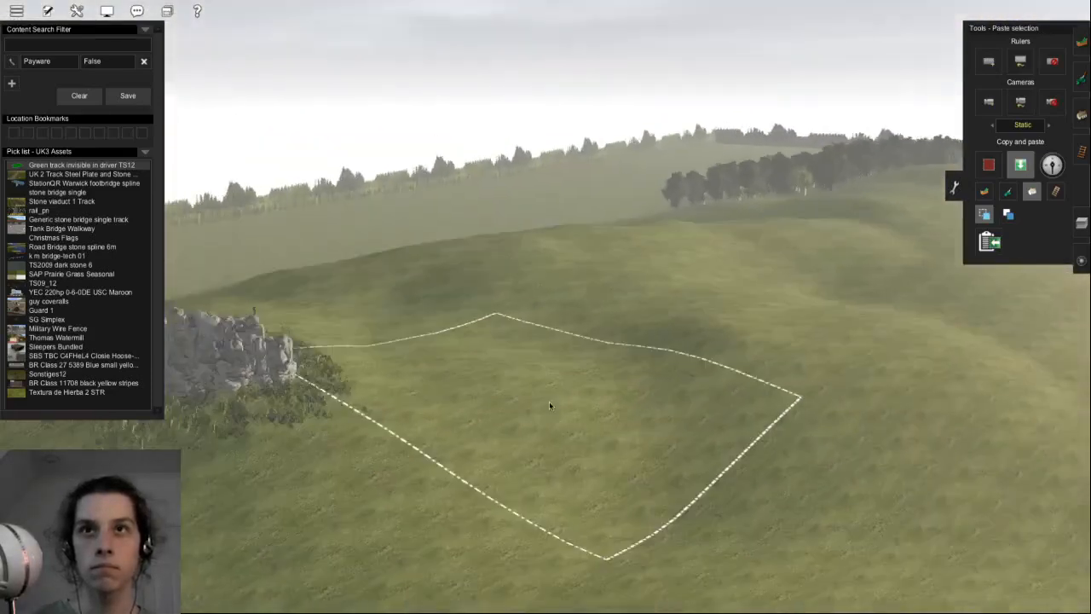
key("Left")
right_click(503, 283)
key("Right")
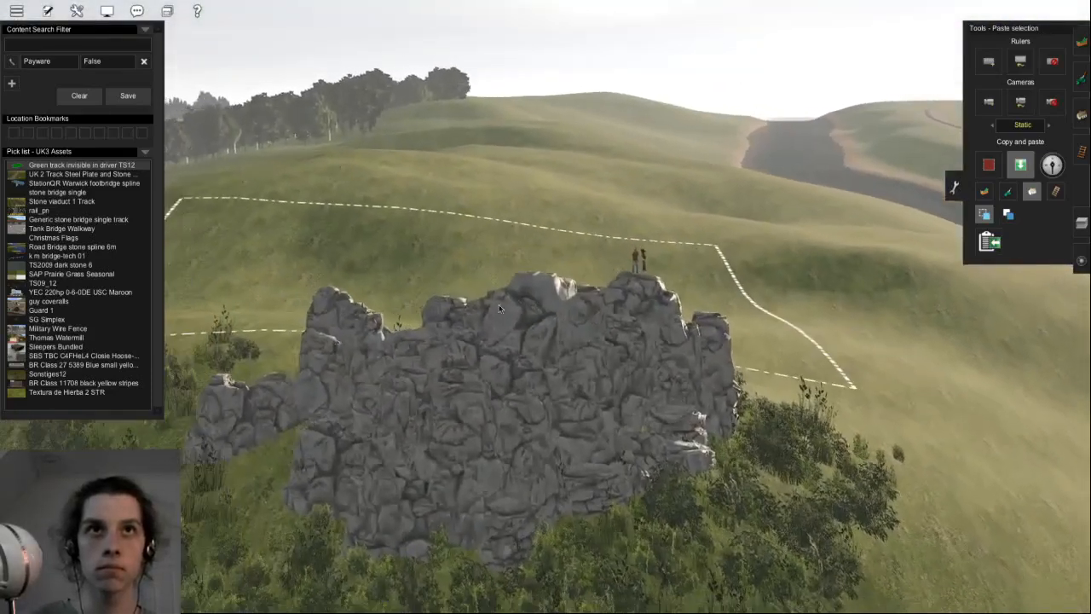
key("Down")
right_click(525, 243)
key("Up")
left_click(565, 219)
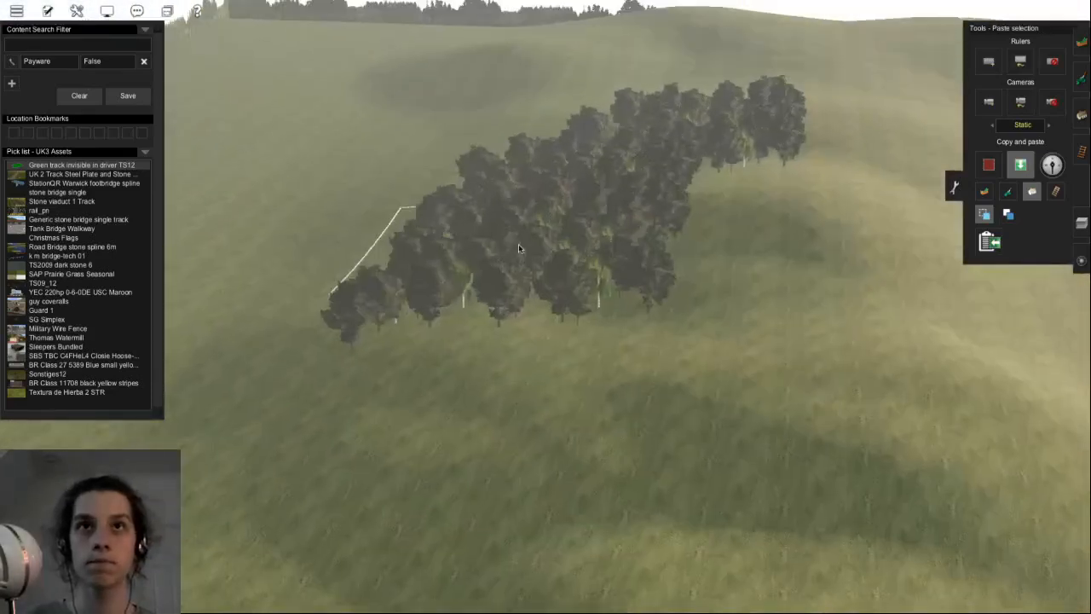
left_click(464, 325)
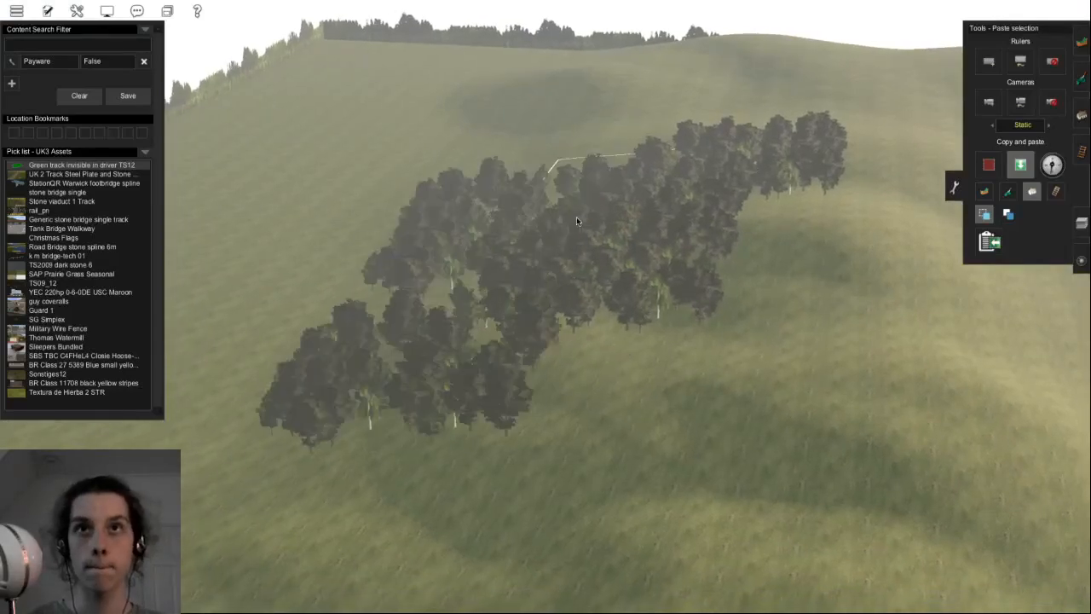
left_click(609, 203)
key("Right")
key("Up")
scroll(409, 444, "down", 5)
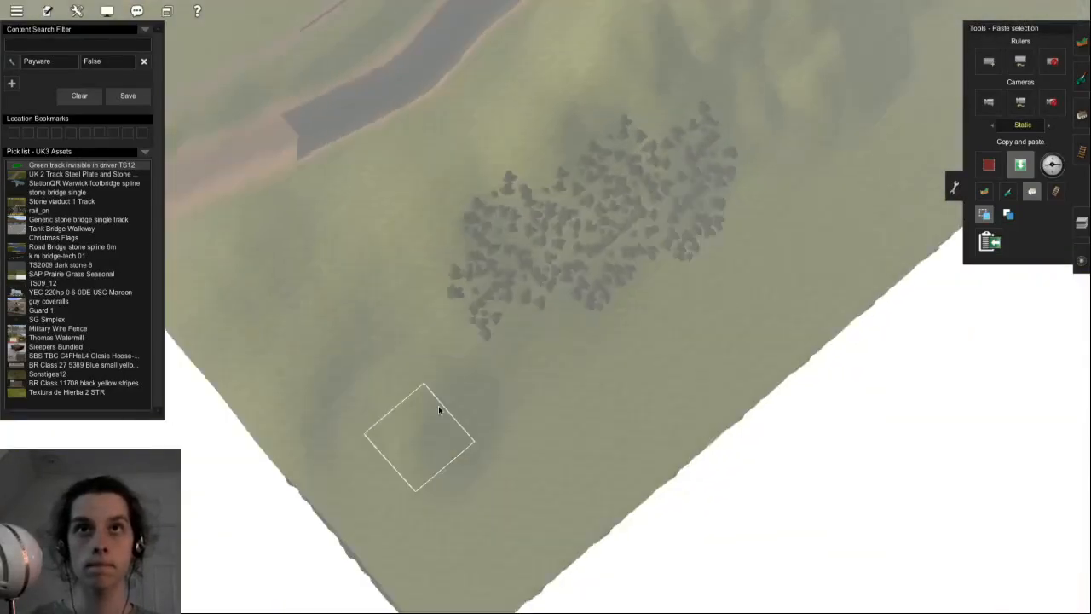
- Paste tree blocks on the grassy slope between the existing hillside grove and the sandy ploughed field
right_click(409, 447)
key("Right")
key("Down")
scroll(469, 324, "up", 5)
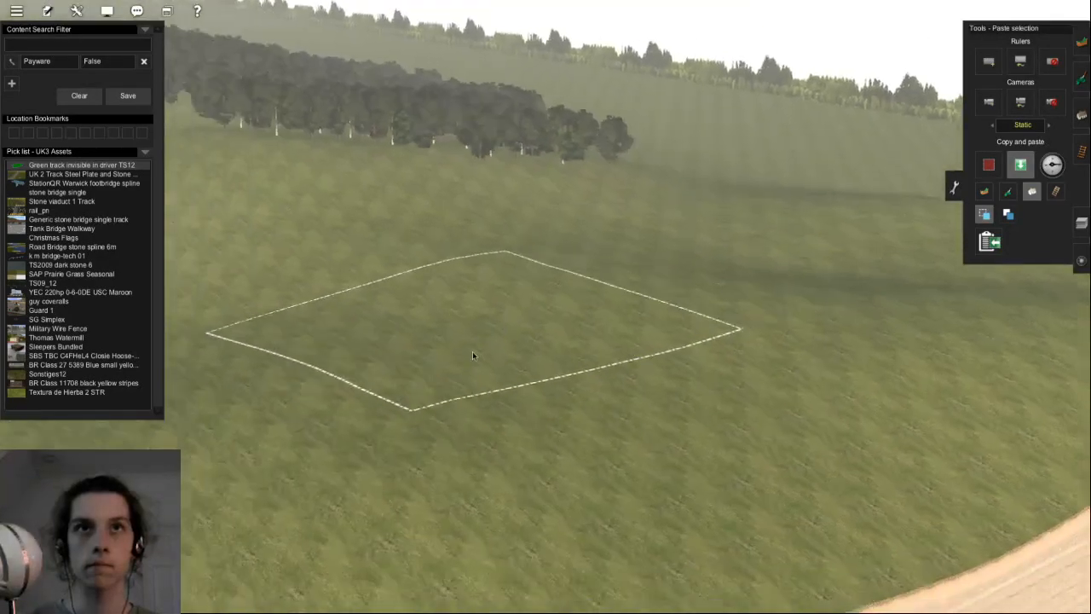
scroll(472, 356, "down", 4)
left_click(608, 191)
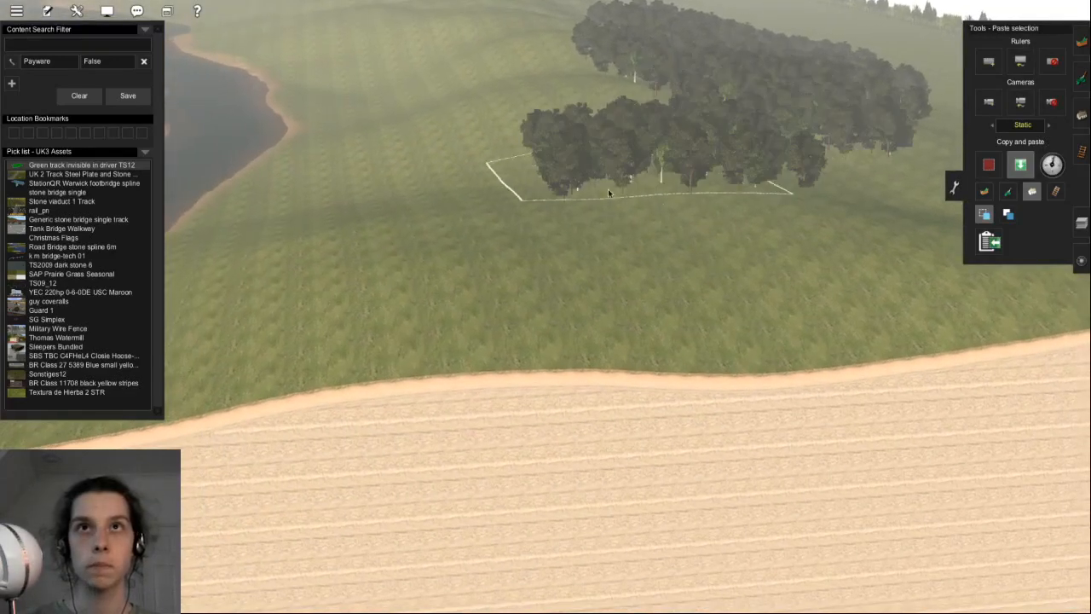
left_click(633, 277)
key("Right")
key("Left")
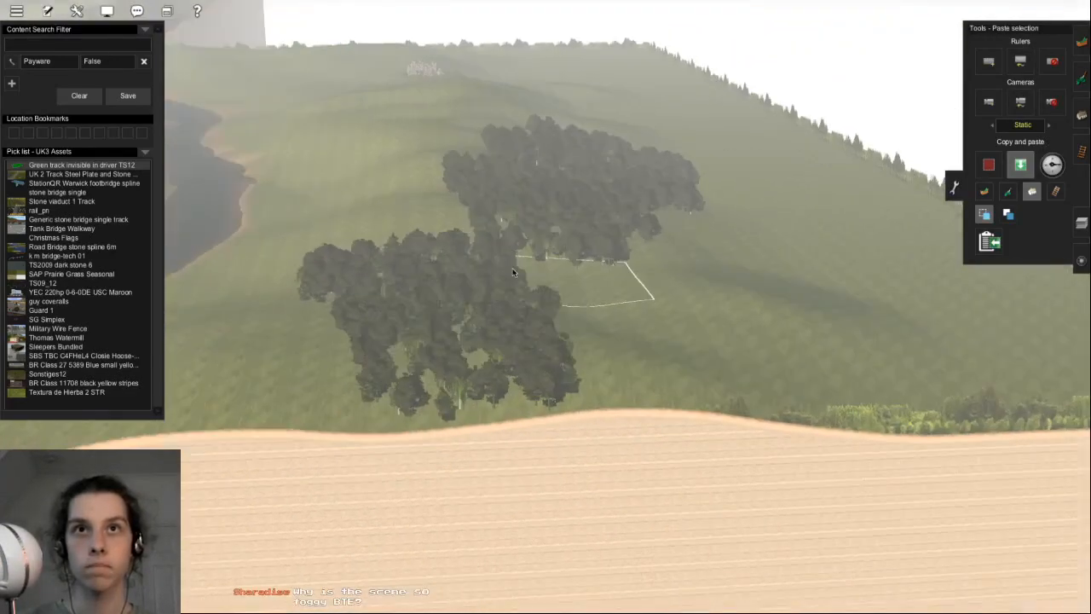
- Widen the grove along the hedged edge of the ploughed field by pasting adjoining tree blocks
left_click(573, 396)
key("bracketright")
left_click(661, 358)
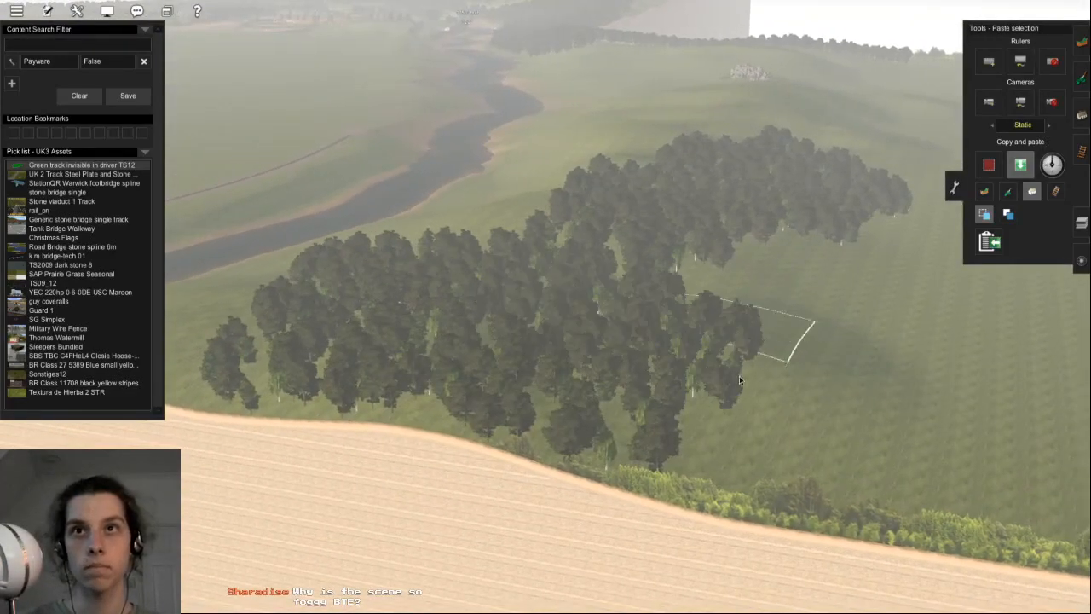
left_click(679, 264)
key("Left")
- Delete the stray trees standing apart from the grove on its river-facing edge
key("F3")
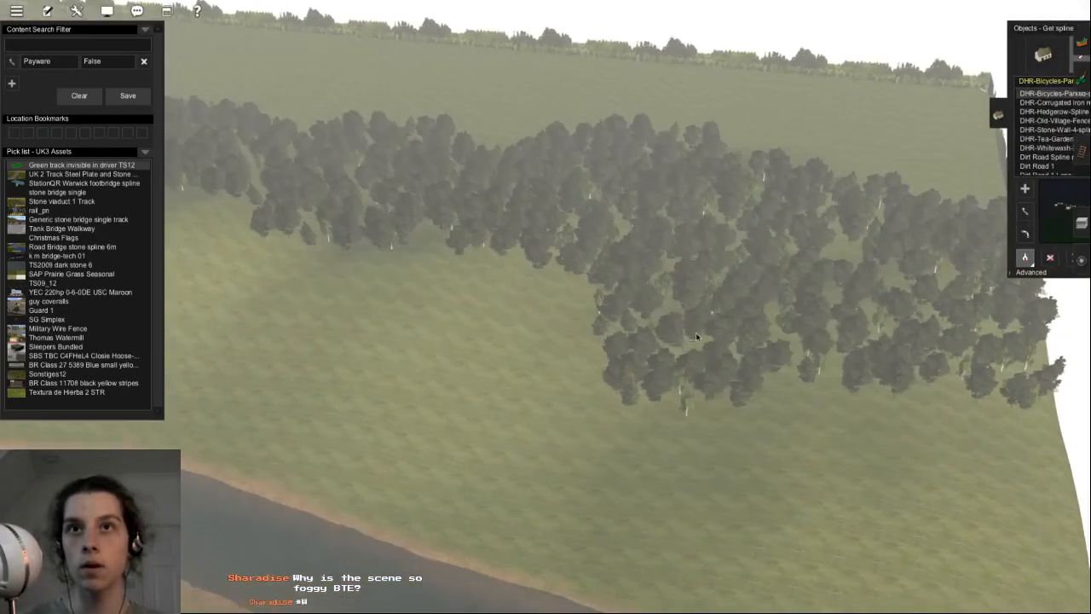
right_click(631, 380)
key("Left")
scroll(632, 381, "up", 4)
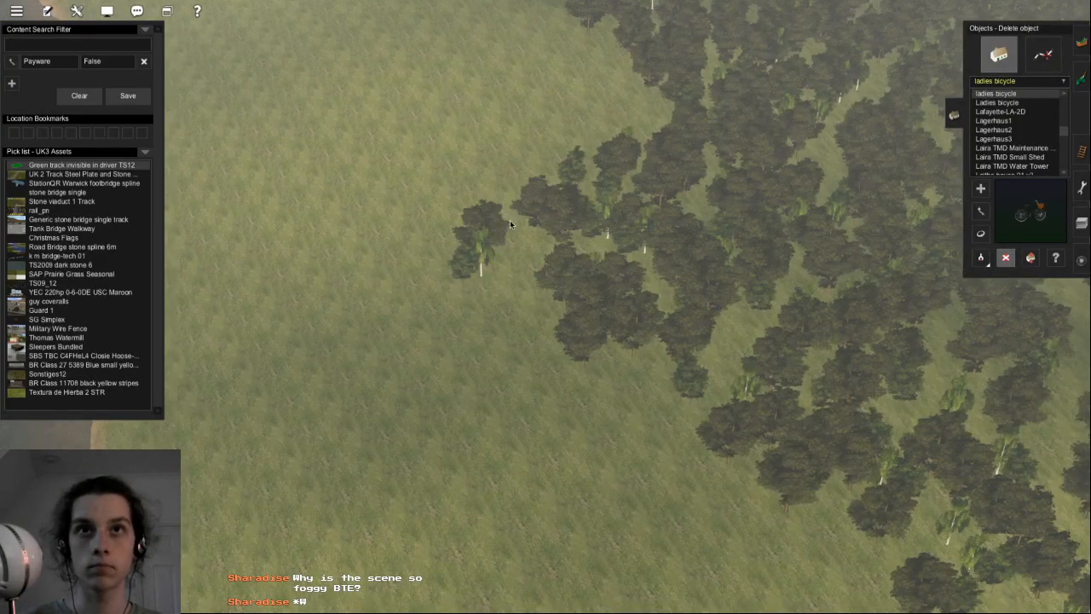
left_click(474, 282)
key("Left")
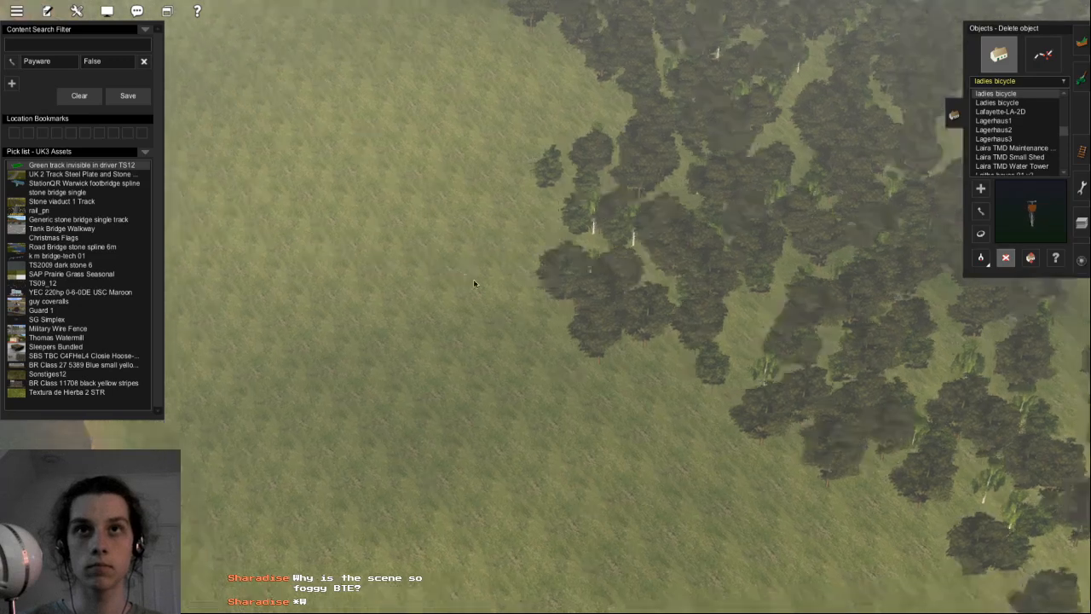
- Thin out protruding trees around the grove's end beside the ploughed field to make its outline irregular
key("Down")
key("Up")
key("Left")
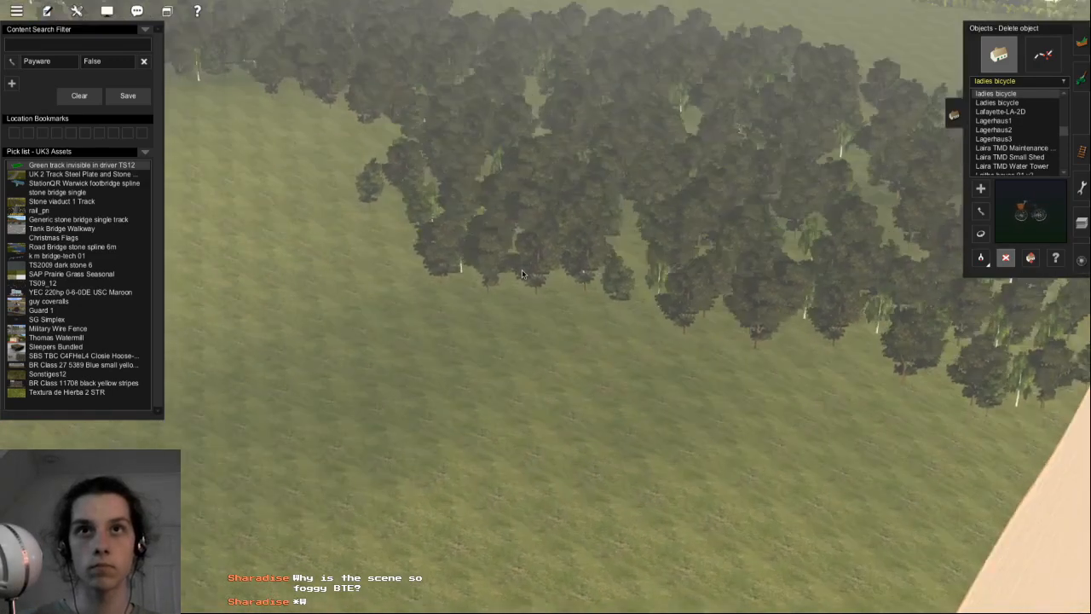
key("Left")
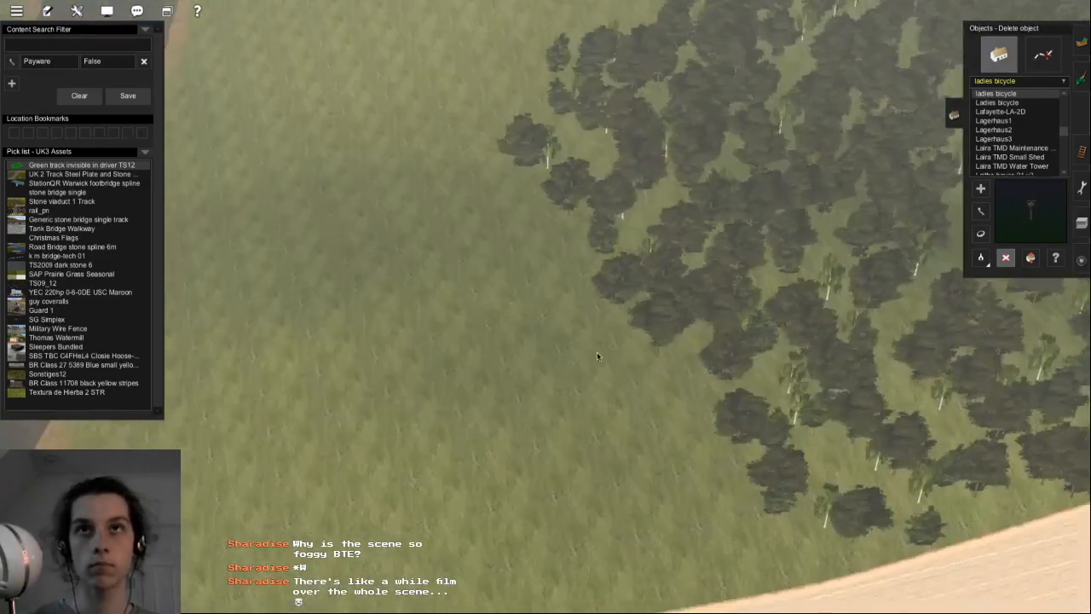
key("Down")
key("Left")
key("Up")
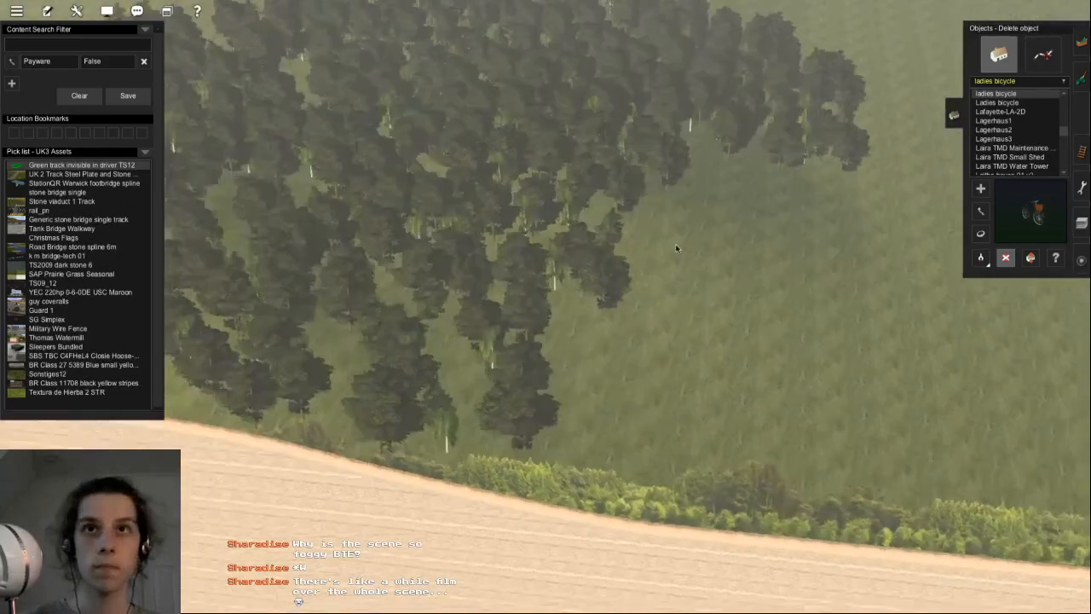
key("Left")
right_click(811, 177)
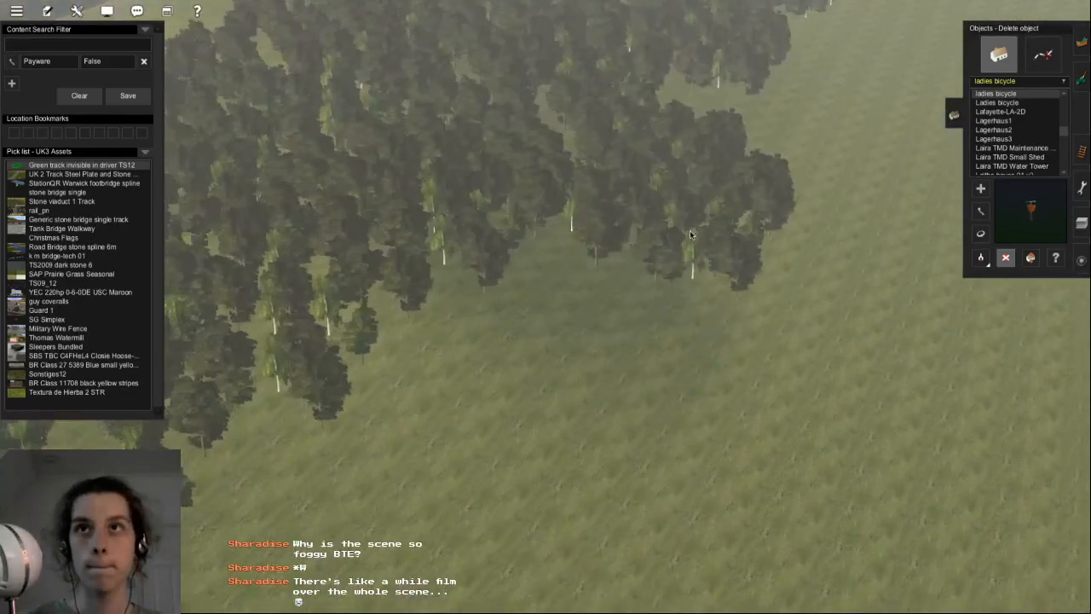
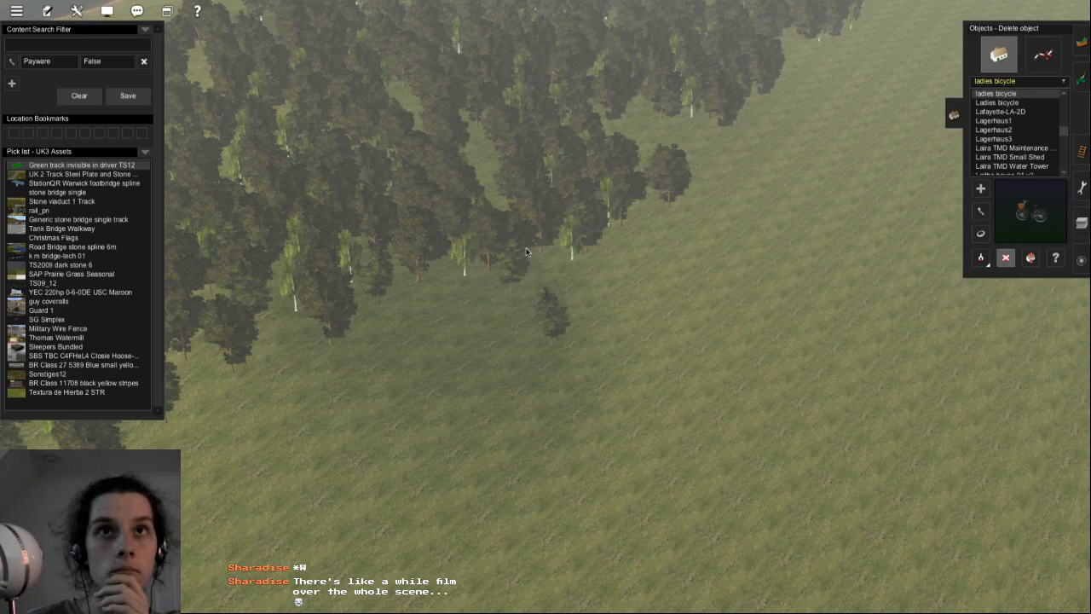
- Delete isolated and protruding trees along the grove's far side, away from the river, to round off its straight edges
right_click(648, 123)
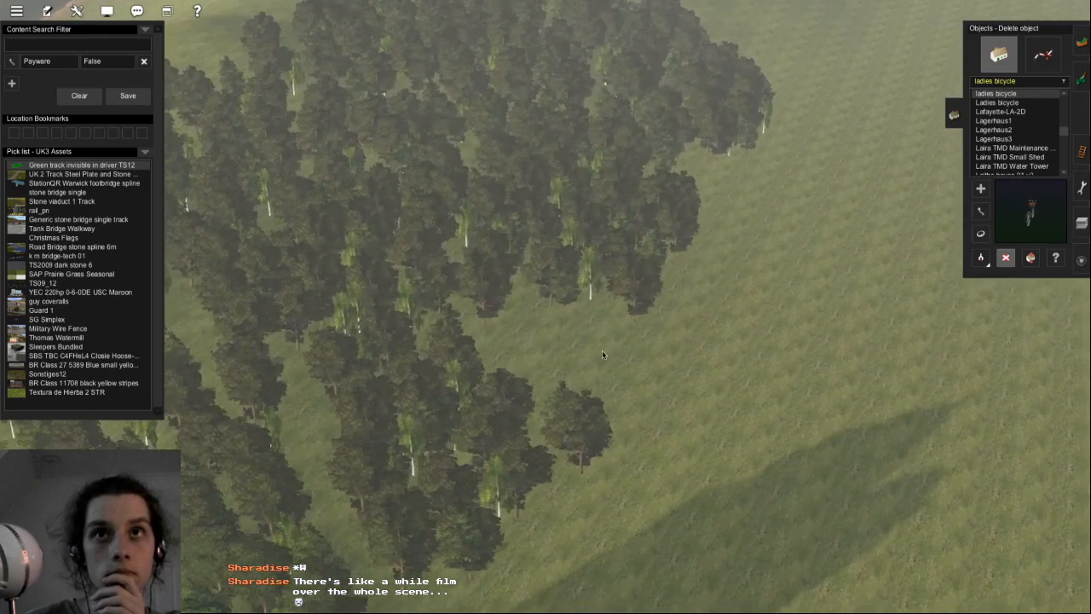
left_click(531, 503)
left_click(564, 430)
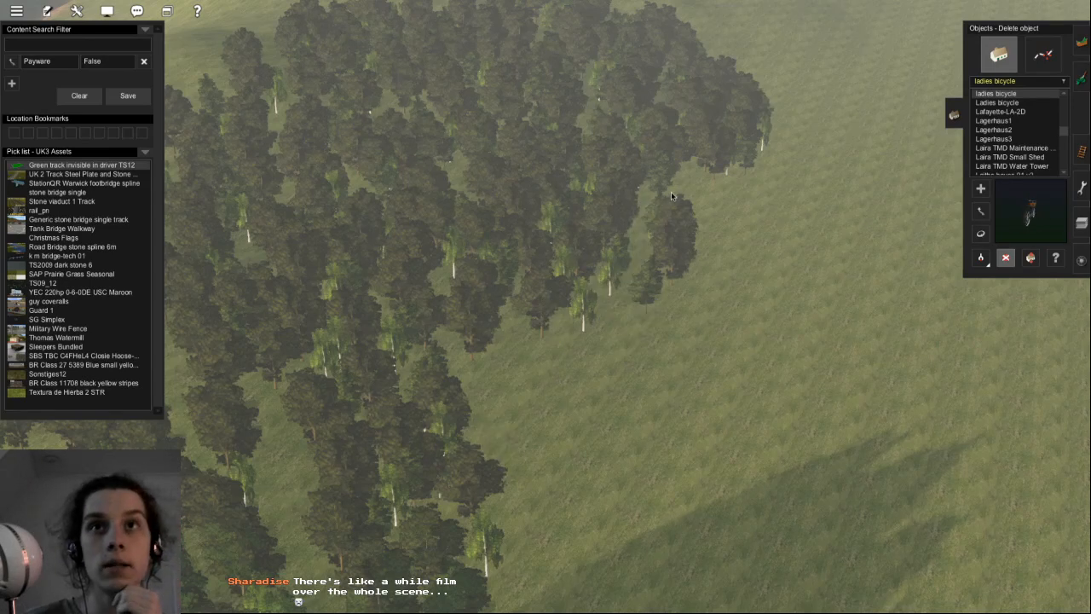
right_click(682, 218)
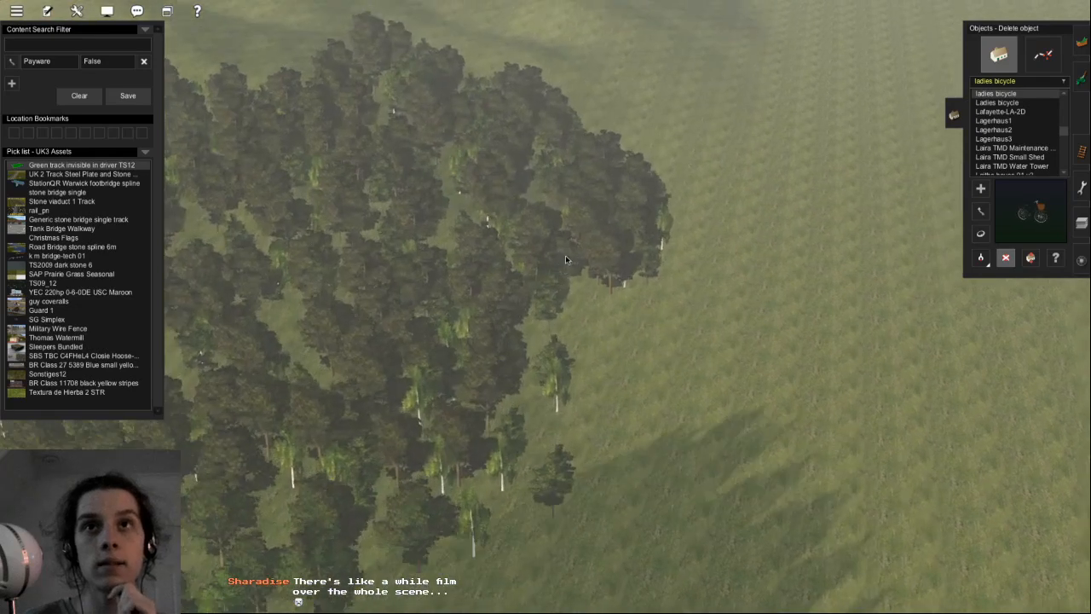
right_click(604, 232)
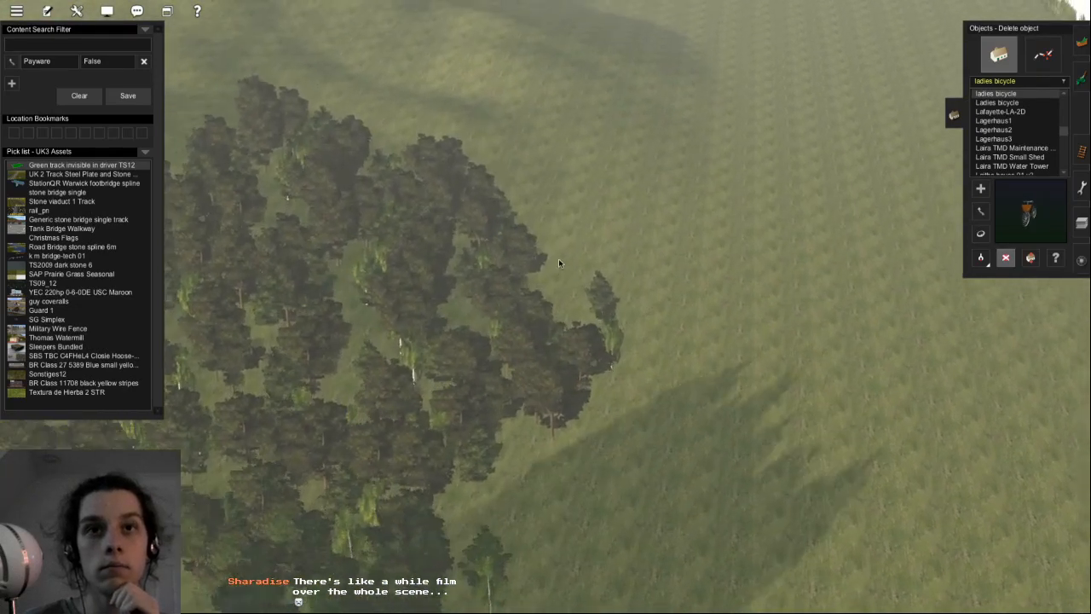
- Trim outlying trees from the end of the grove that faces the hilltop rock formation
middle_click_drag(459, 248, 499, 325)
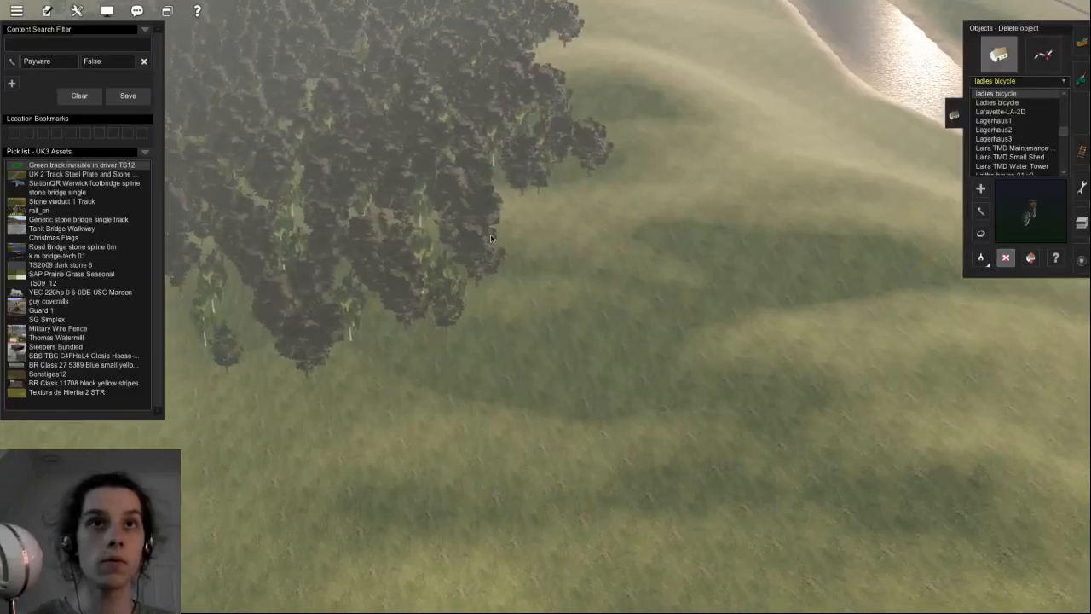
right_click(491, 234)
middle_click_drag(542, 293, 566, 268)
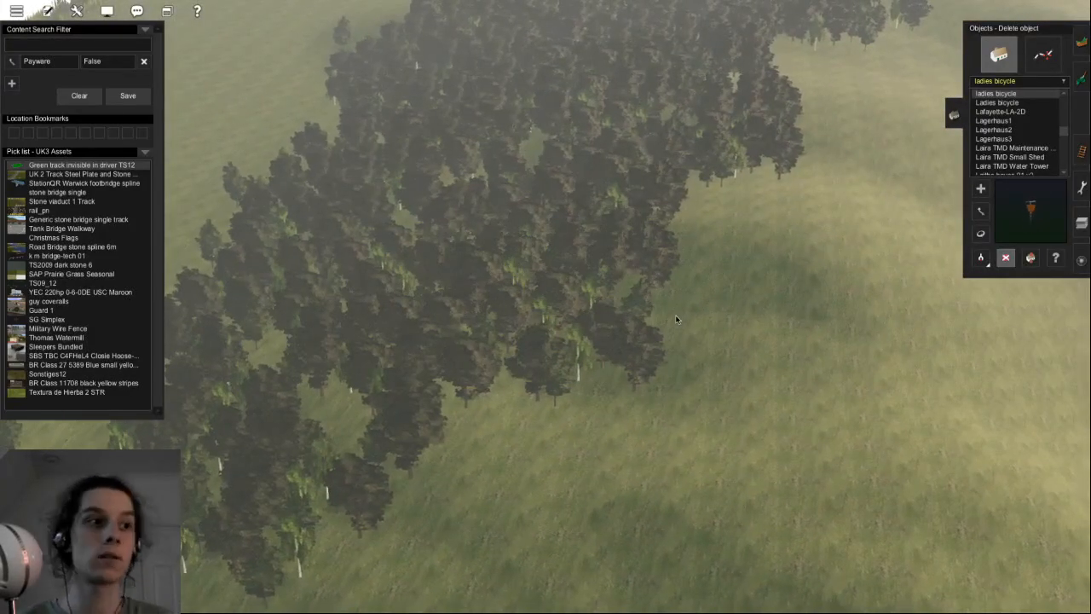
middle_click_drag(653, 343, 636, 214)
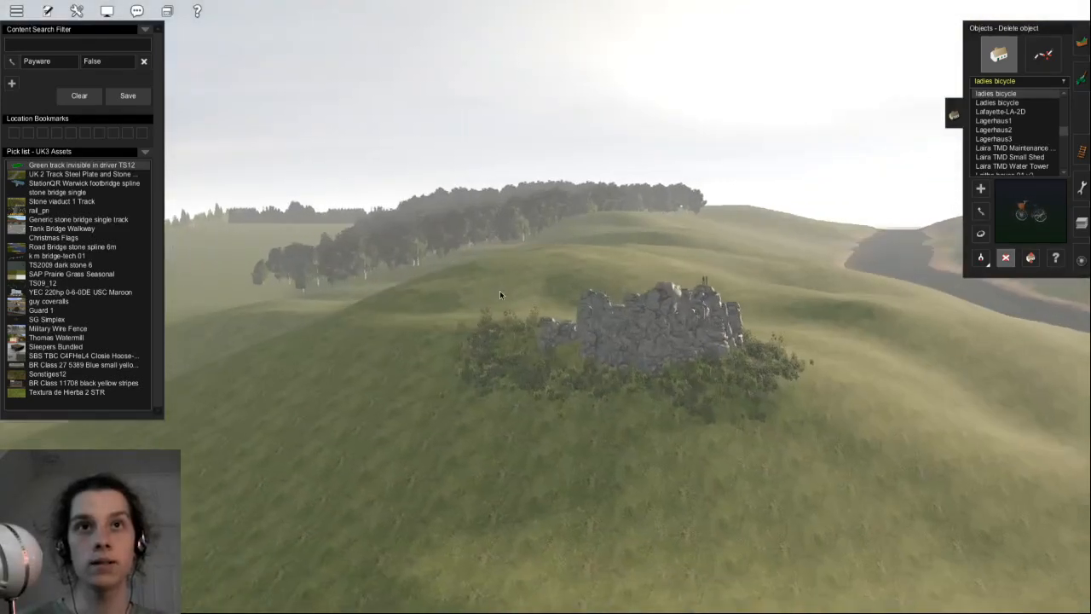
- Paste tree blocks at the grove's end nearest the rock formation, and undo the last placement
key("F5")
middle_click_drag(585, 271, 525, 293)
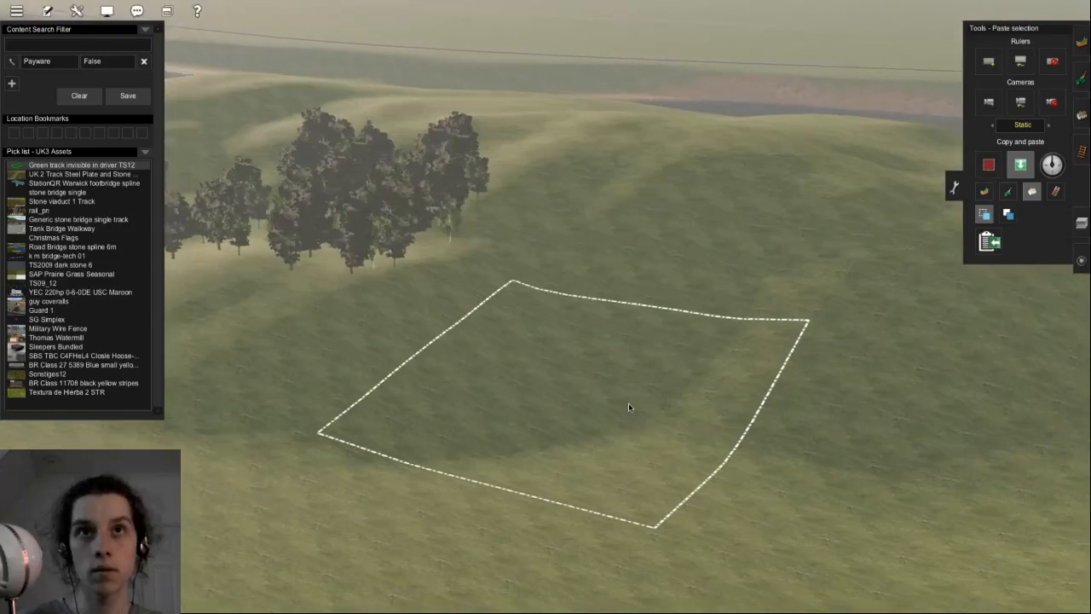
left_click(628, 402)
key("Left")
left_click(494, 313)
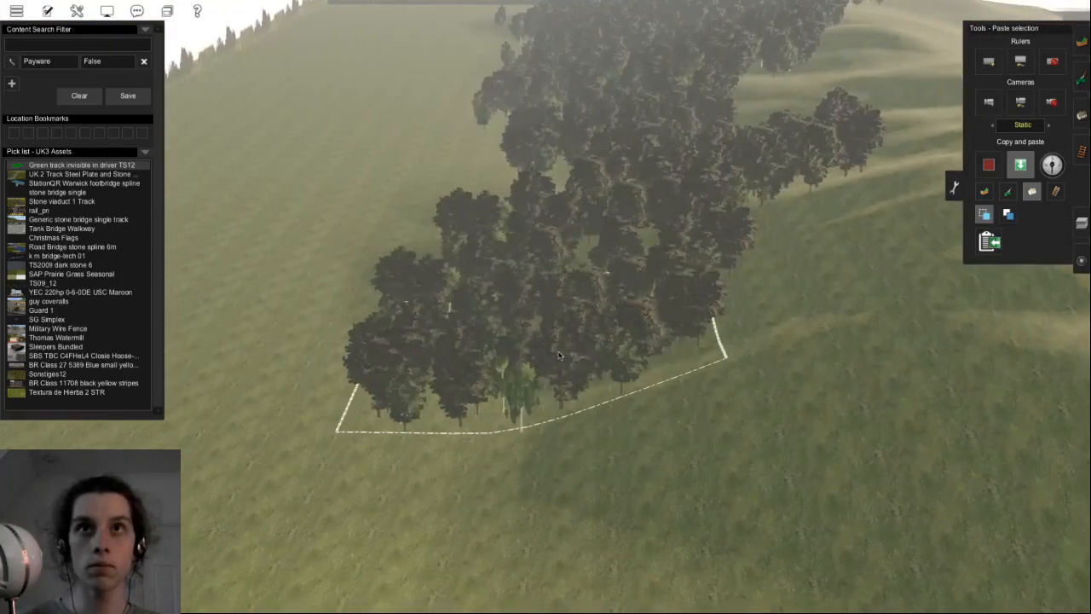
key("ctrl+z")
- Paste a replacement tree block on the rock formation's side of the grove and leave paste mode
left_click(712, 320)
key("Left")
key("Down")
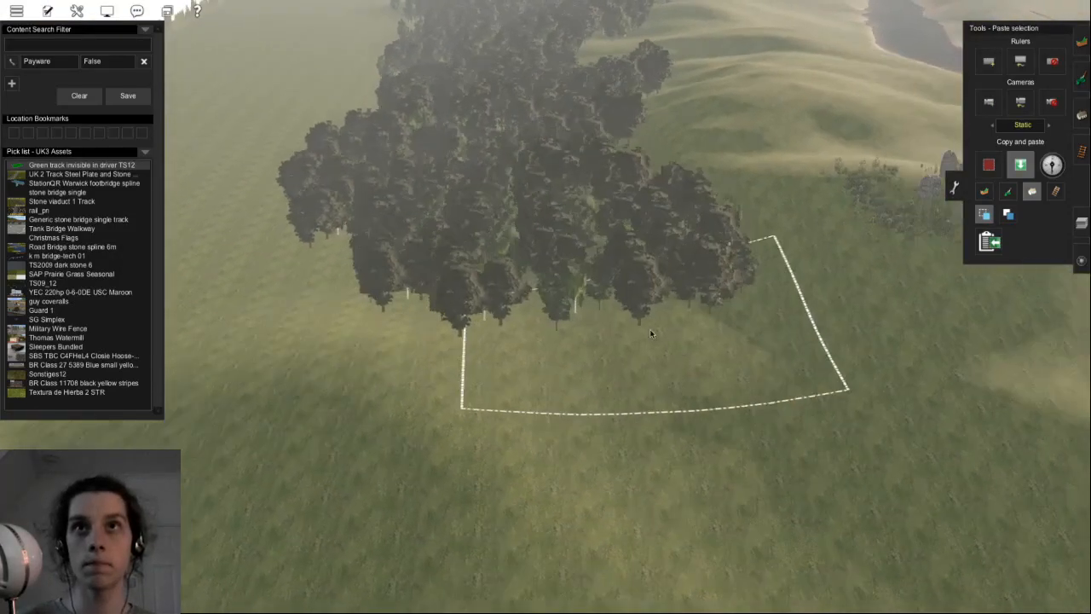
key("Left")
key("Left")
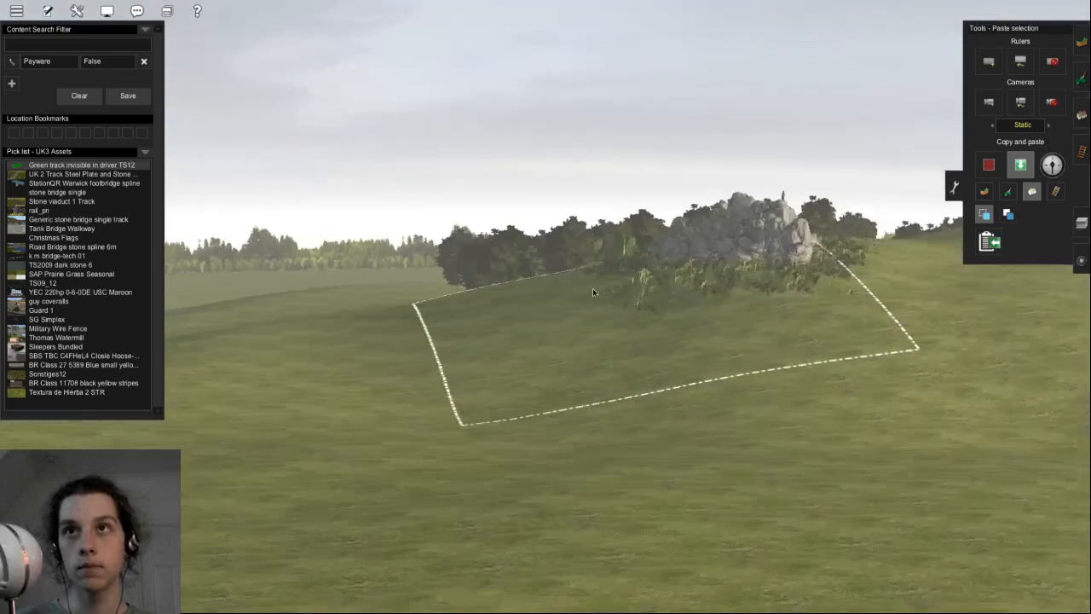
key("Left")
key("d")
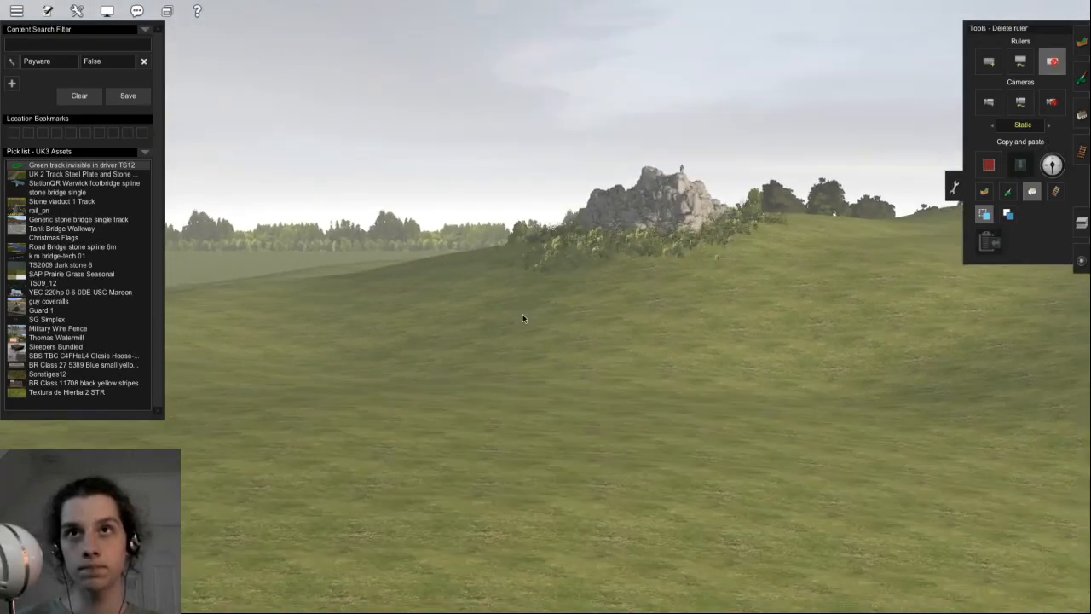
- Mark a patch of trees in the woodland near the rock outcrop as the copy area and activate pasting
scroll(576, 259, "up", 6)
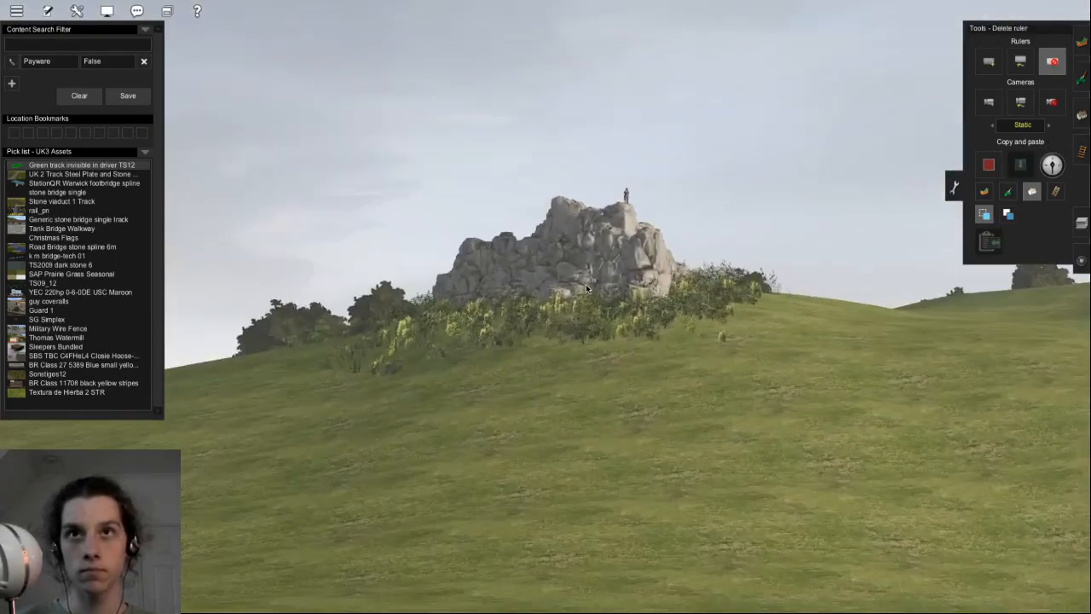
scroll(588, 318, "down", 6)
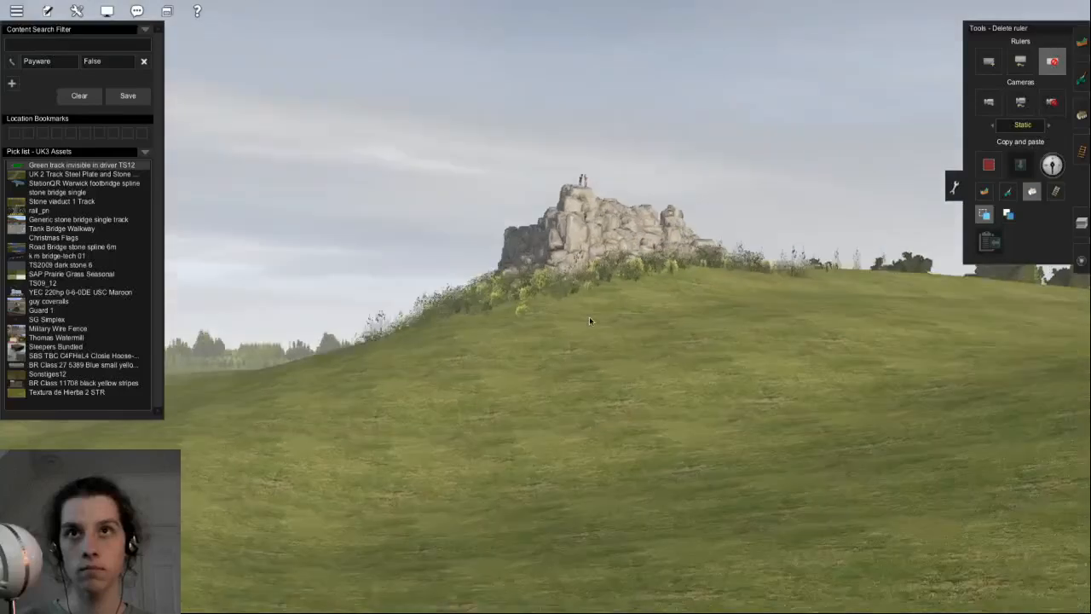
key("Left")
key("Up")
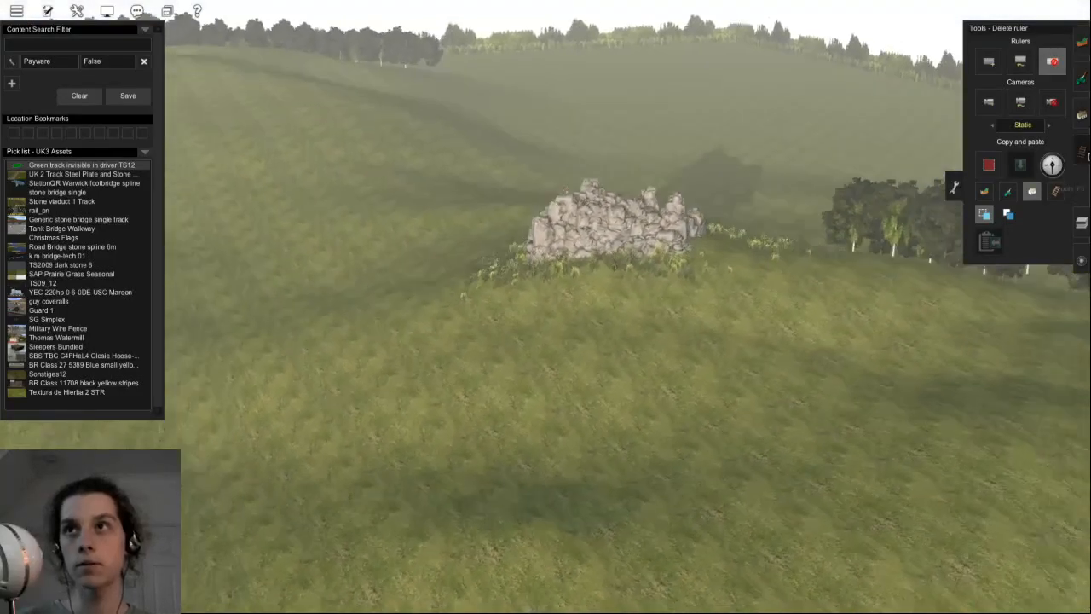
scroll(588, 298, "down", 3)
left_click(999, 164)
right_click(737, 293)
key("Up")
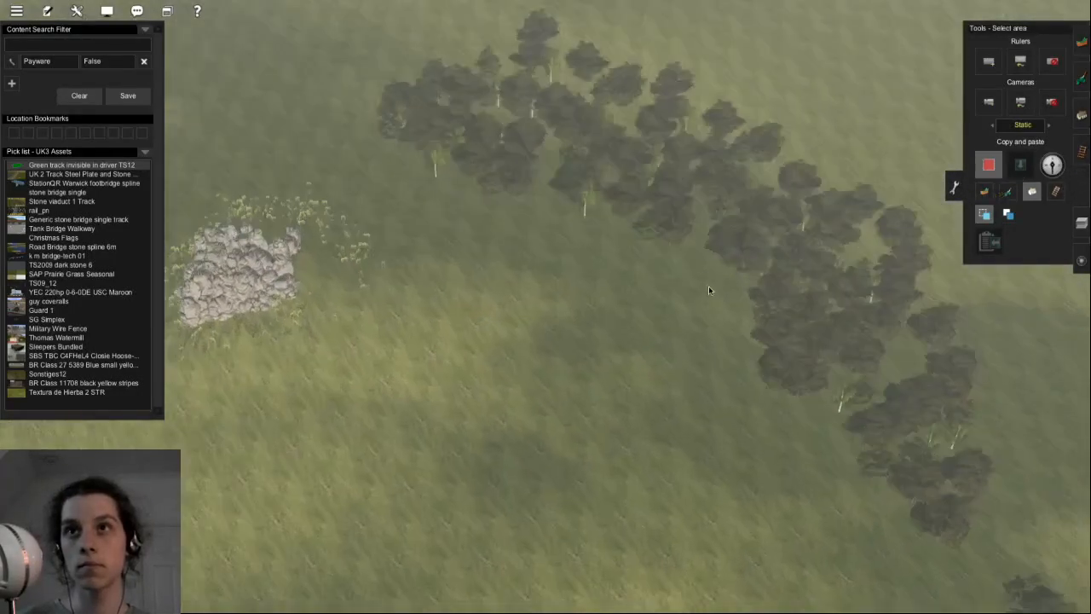
right_click(775, 294)
left_click_drag(486, 283, 609, 486)
left_click(1021, 165)
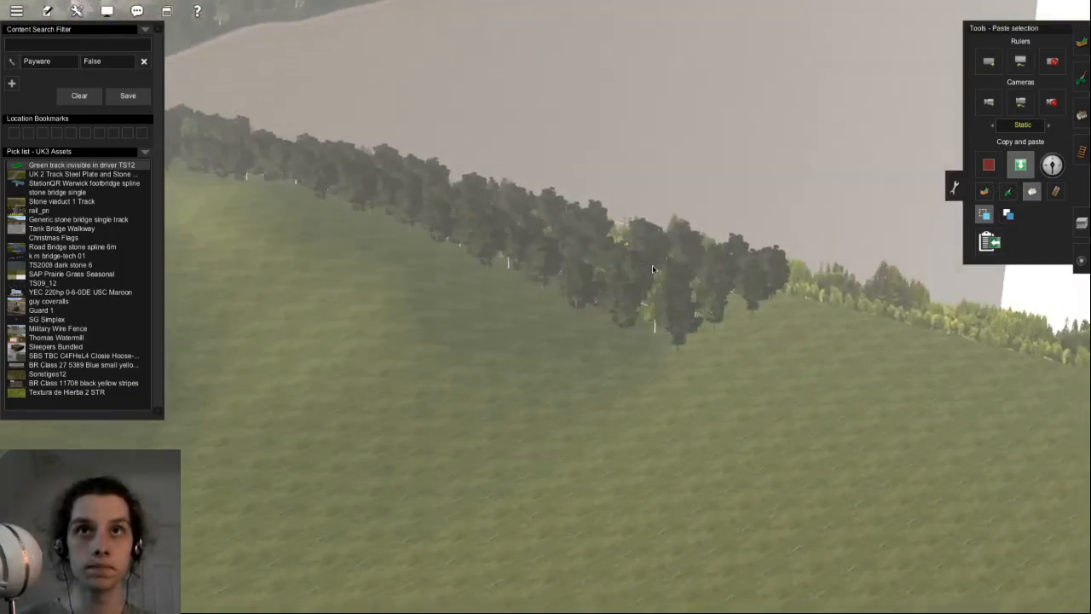
- Paste the copied tree patch around the corner of the map beside the existing woodland
right_click(652, 264)
key("Left")
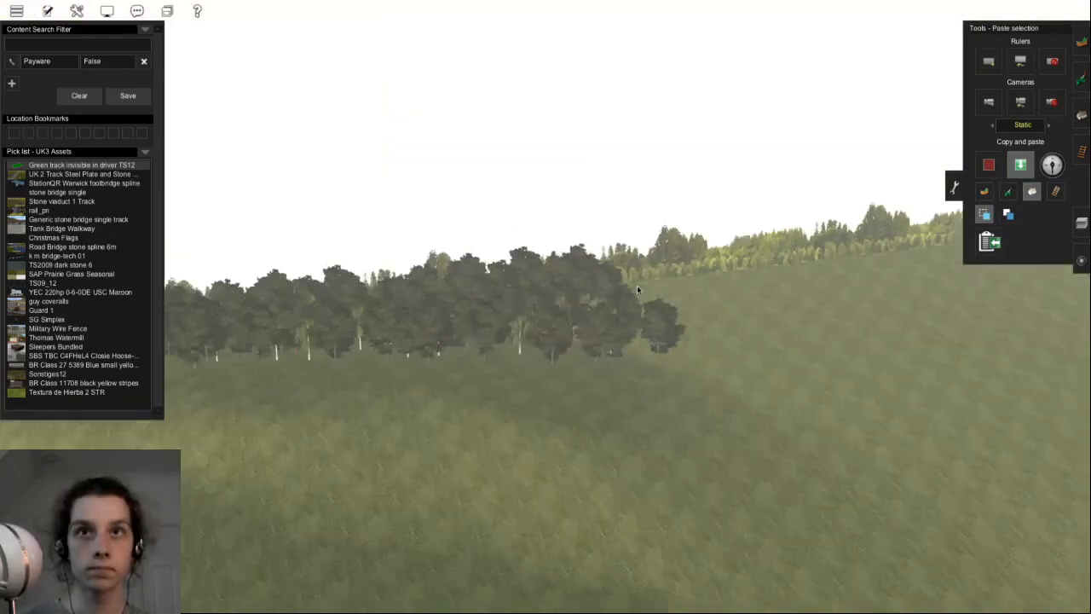
key("Left")
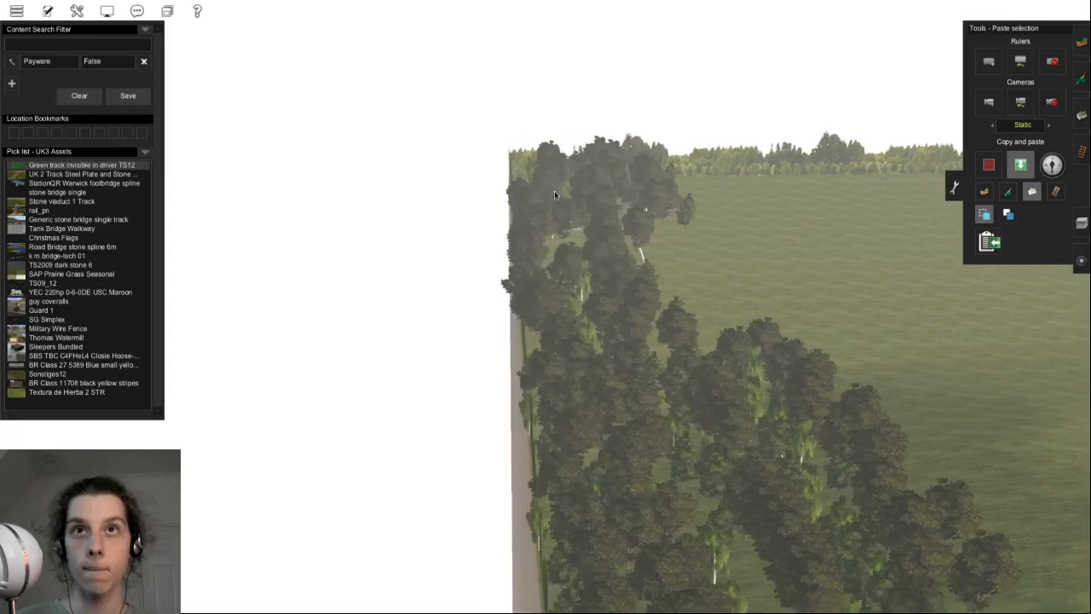
key("Left")
left_click(443, 262)
right_click(451, 266)
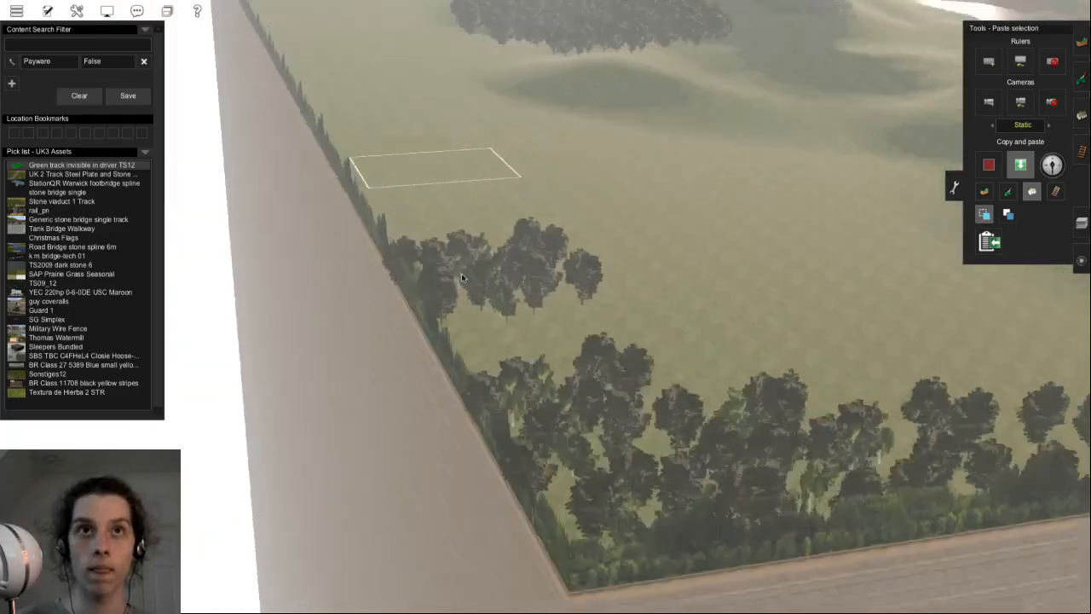
key("Right")
key("Right")
left_click(588, 211)
right_click(620, 165)
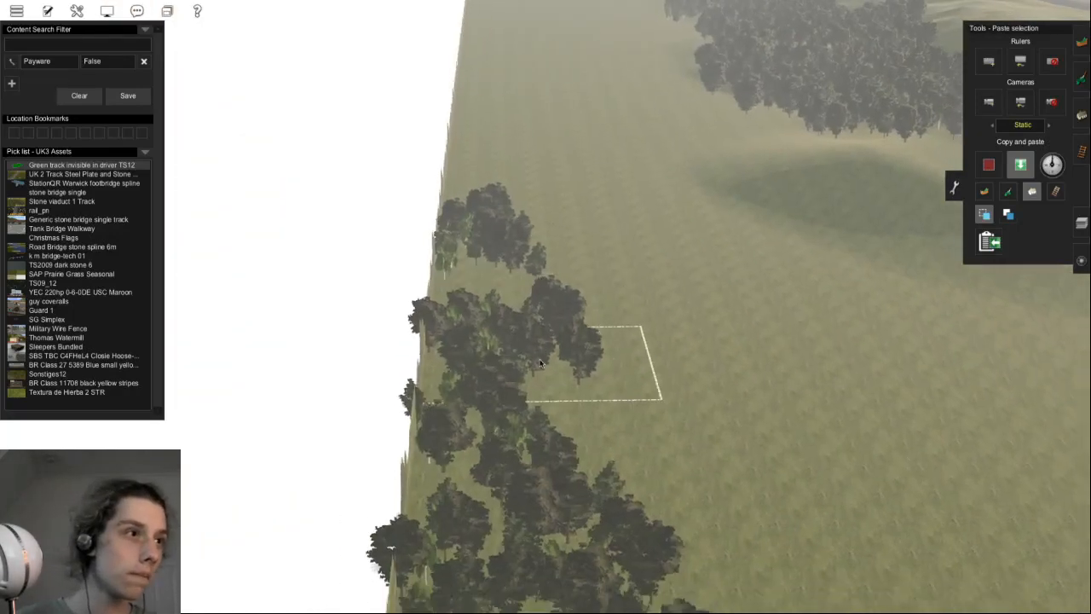
- Paste further tree patches along the straight map edge to continue the tree belt
key("Left")
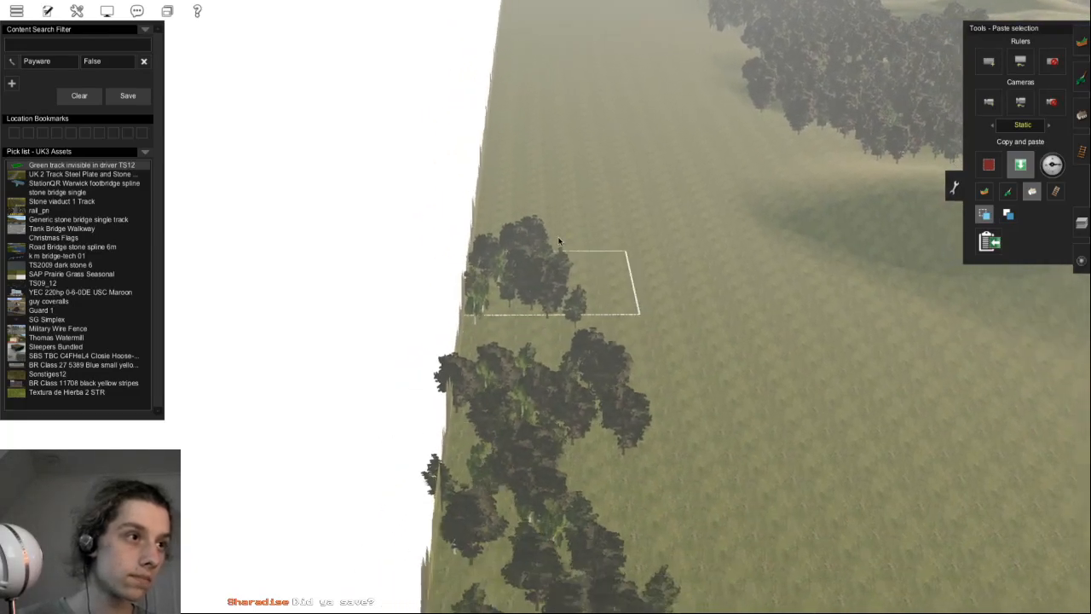
key("Right")
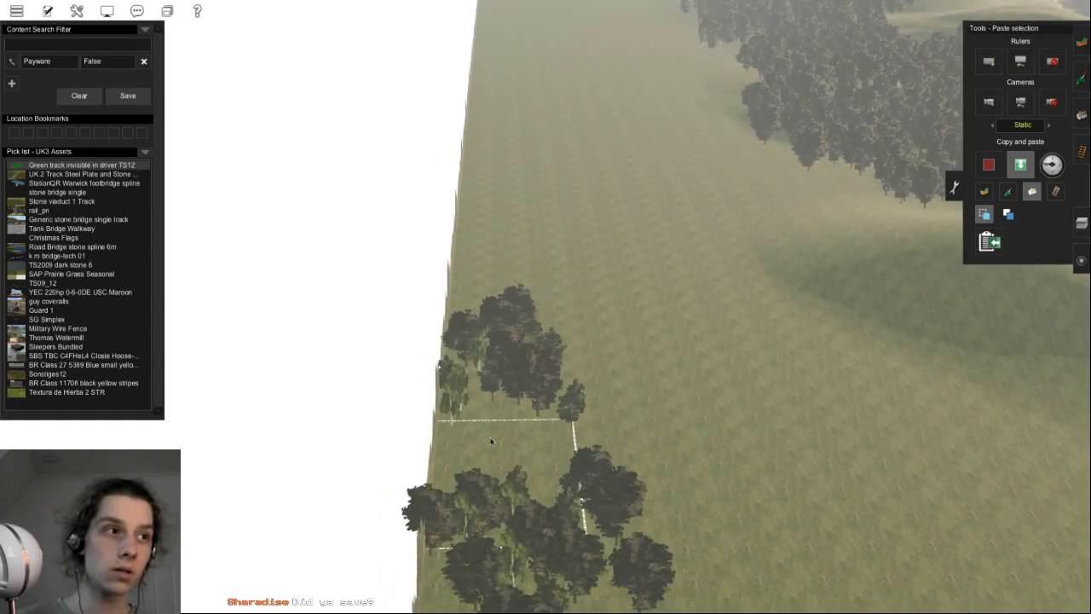
left_click(490, 441)
left_click(494, 300)
key("Left")
right_click(503, 226)
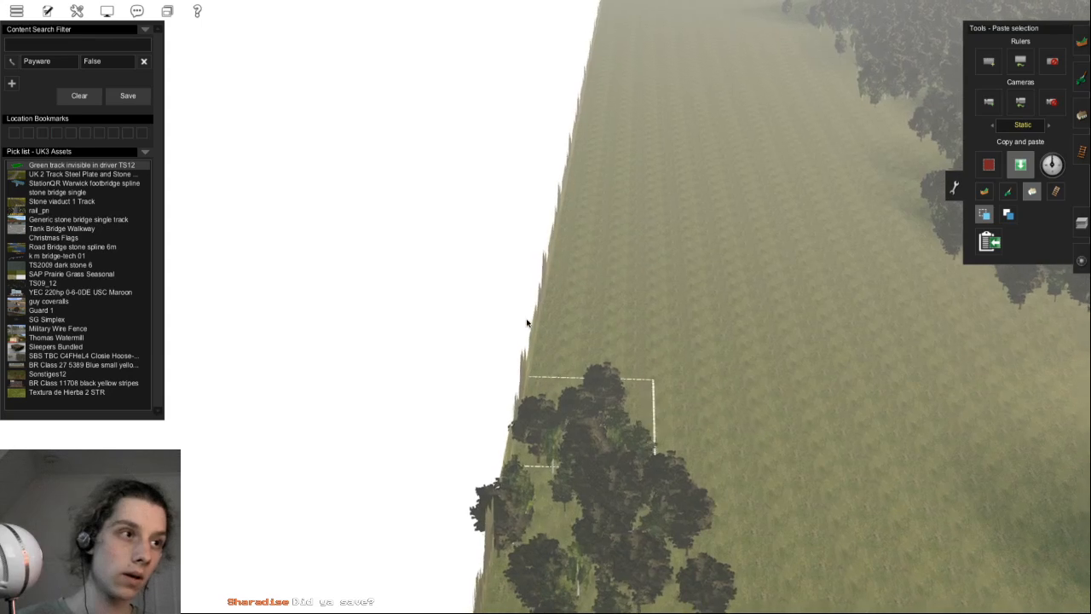
- Extend the tree belt with overlapping pasted patches toward the far end of the map edge
left_click(572, 375)
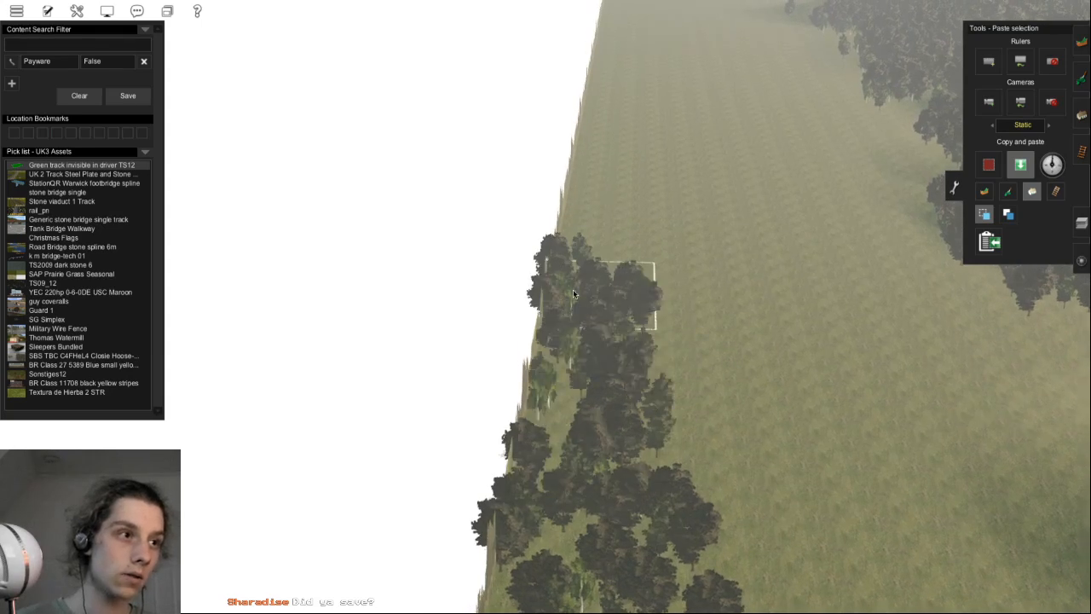
left_click(597, 288)
right_click(584, 248)
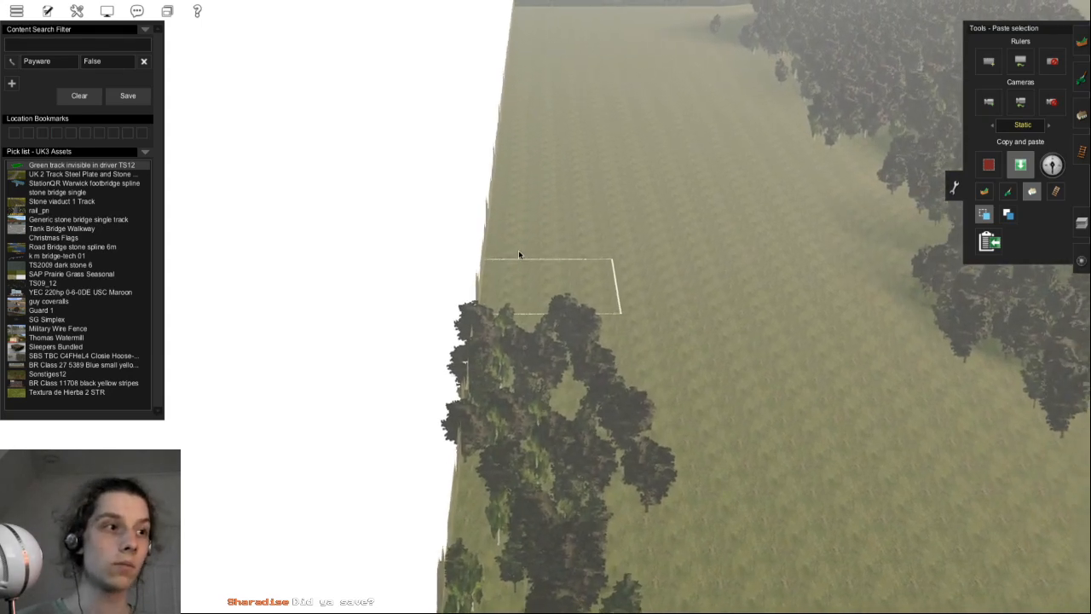
left_click(518, 249)
left_click(549, 237)
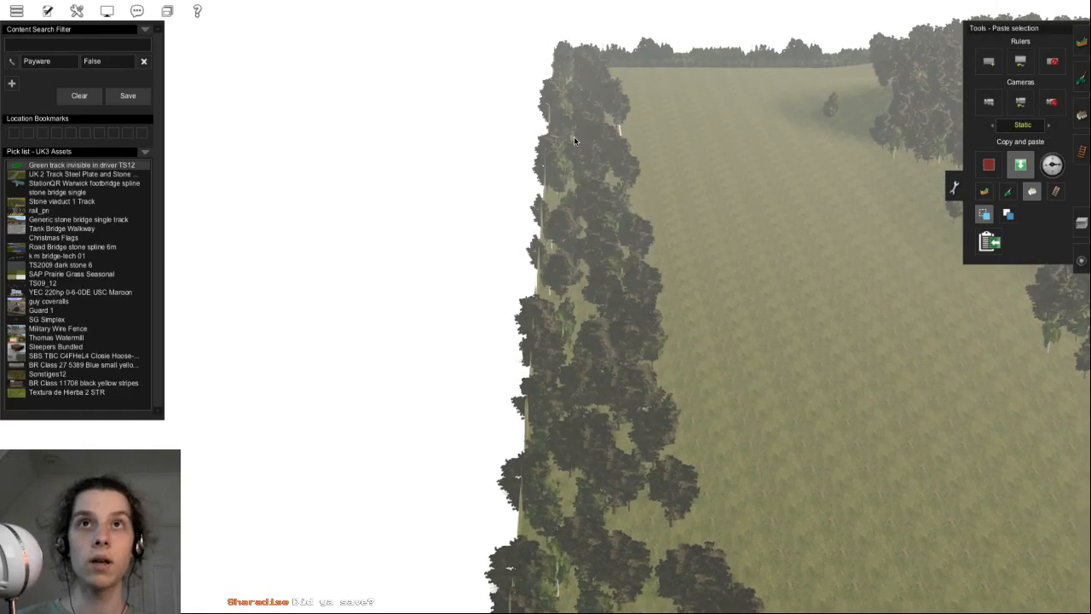
- Paste more trees on the slope along the map edge to fill out the woodland above the bank
right_click(562, 122)
key("Left")
left_click(445, 213)
right_click(445, 193)
left_click(631, 324)
right_click(469, 187)
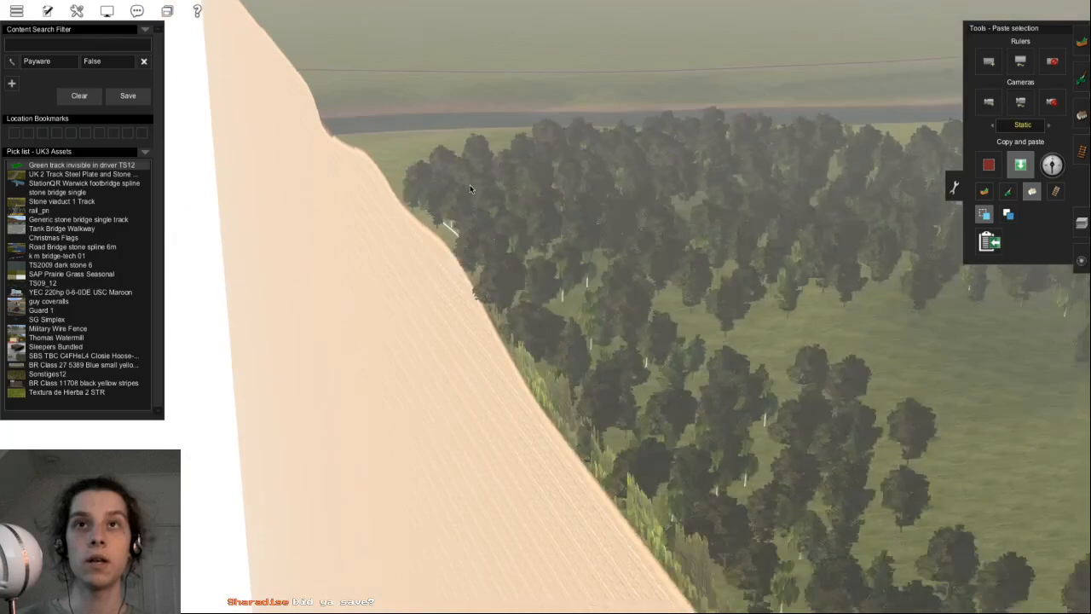
- Put away the editing tools and look over the woodland, hills and river from several viewpoints
key("Left")
key("Down")
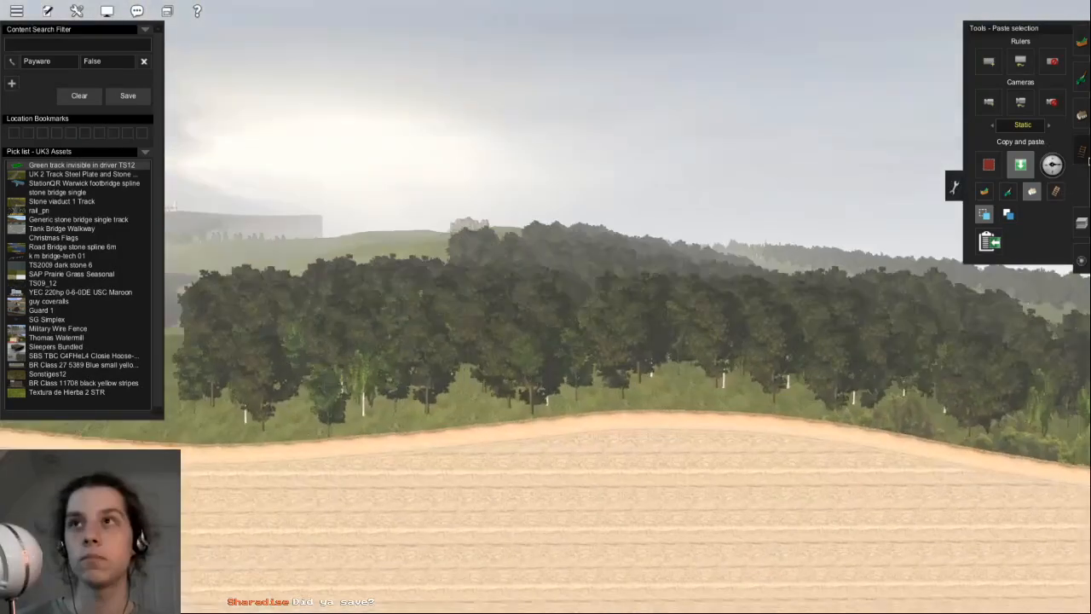
left_click(1085, 156)
key("Left")
left_click(981, 152)
key("Up")
right_click(373, 246)
key("Right")
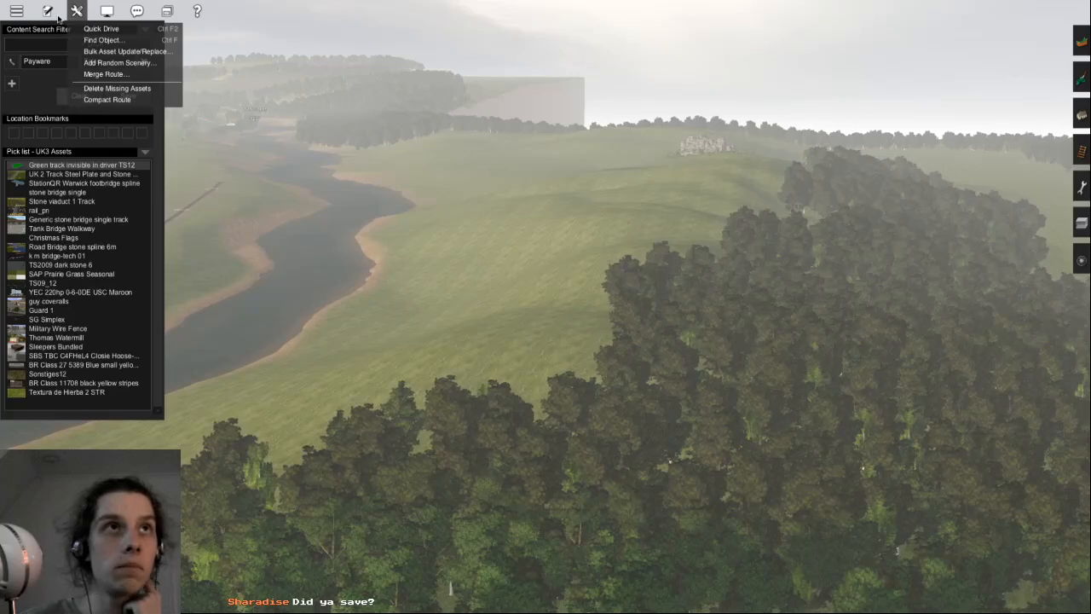
- Shift the time of day slightly earlier in the environment lighting, and hide the interface for a clear view of the outcrop
left_click(84, 78)
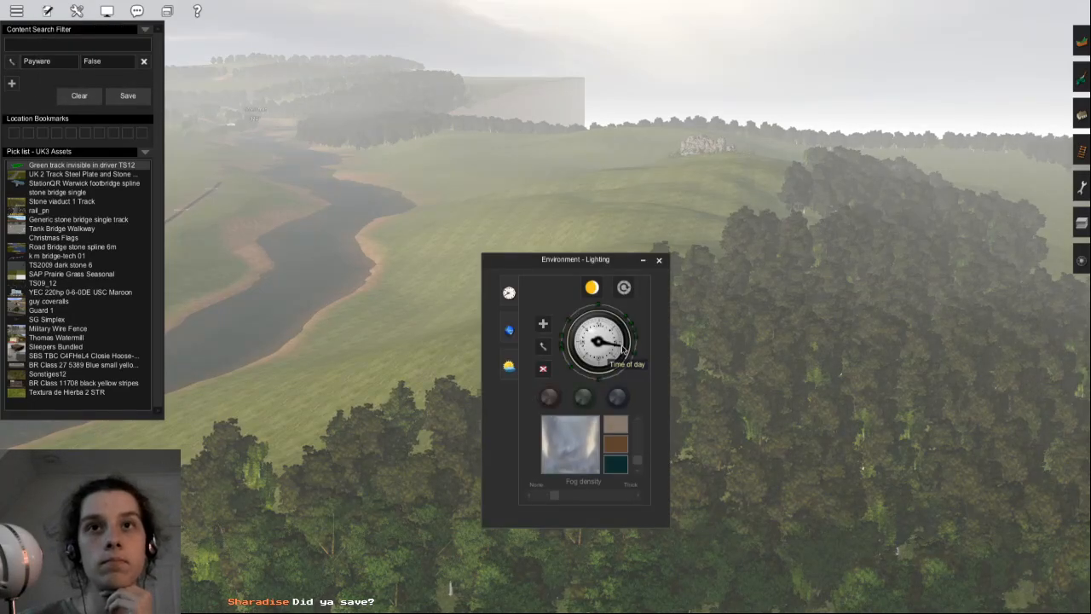
left_click_drag(623, 349, 631, 344)
key("Up")
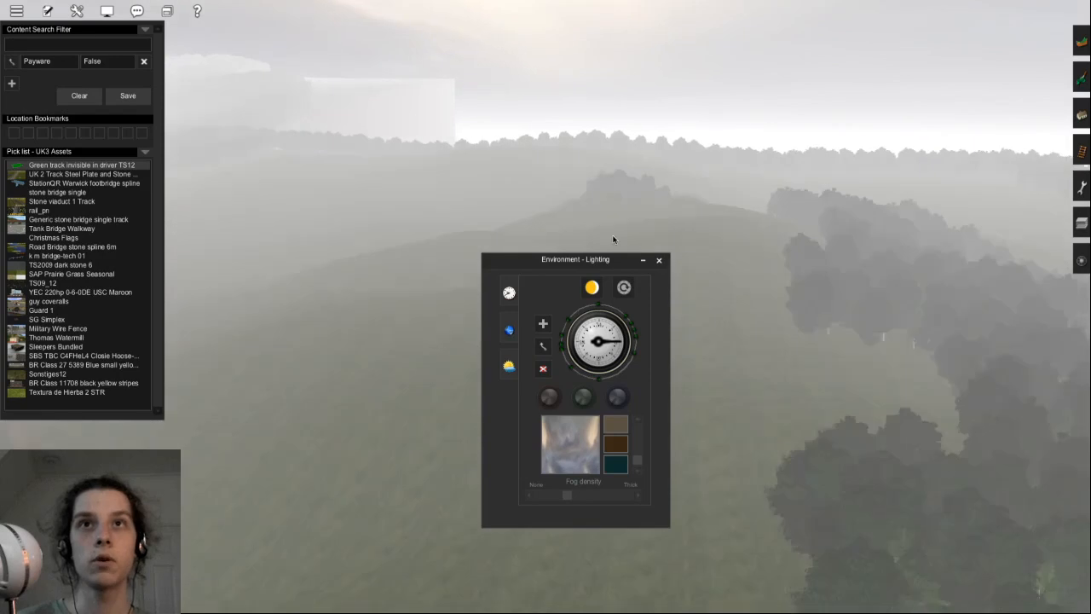
key("Up")
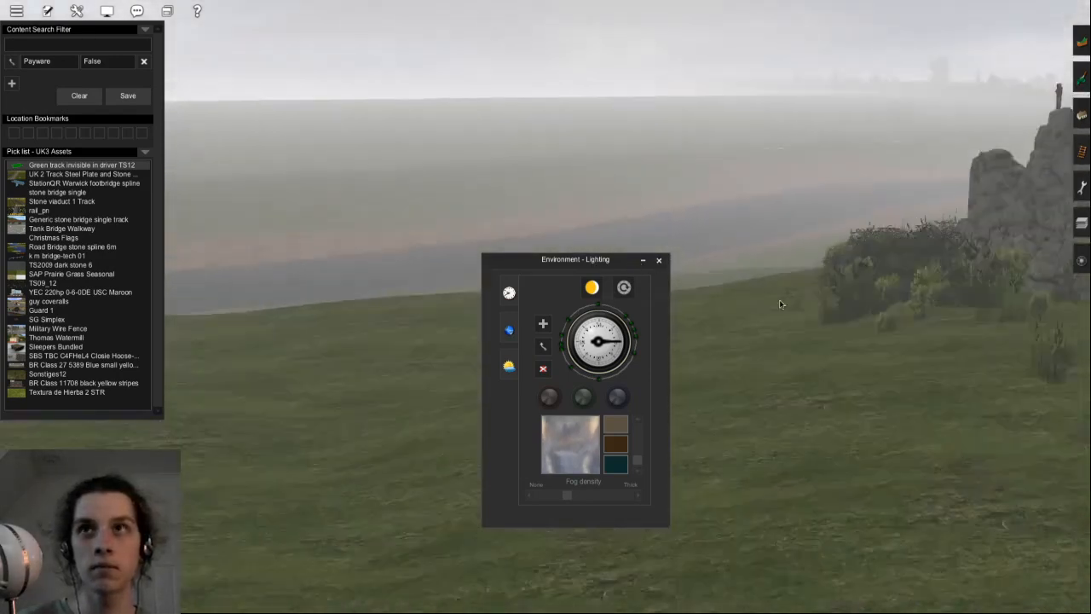
key("Down")
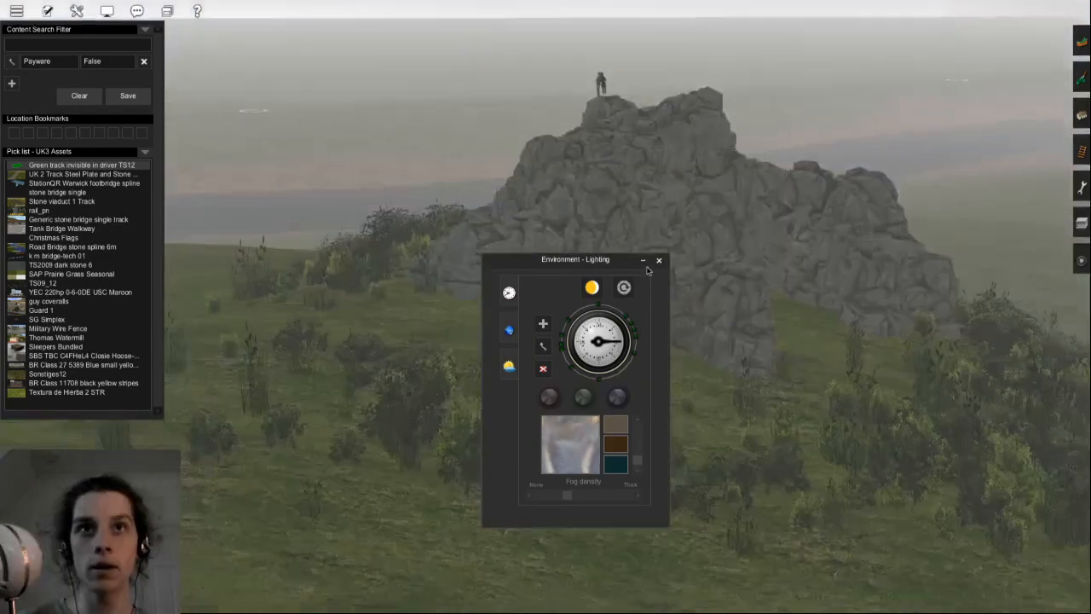
key("Up")
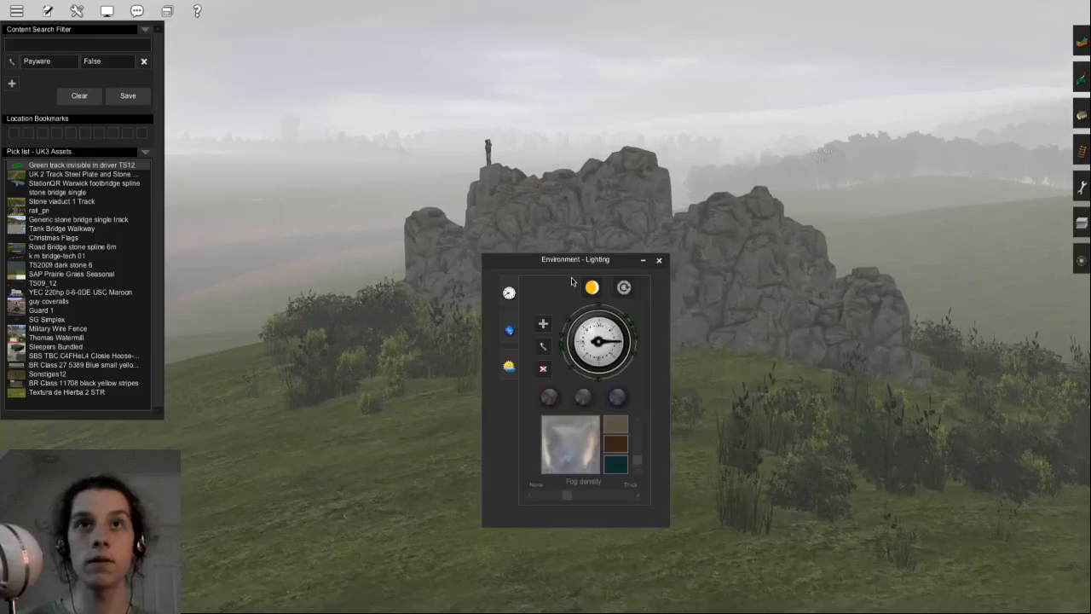
left_click(663, 260)
key("F5")
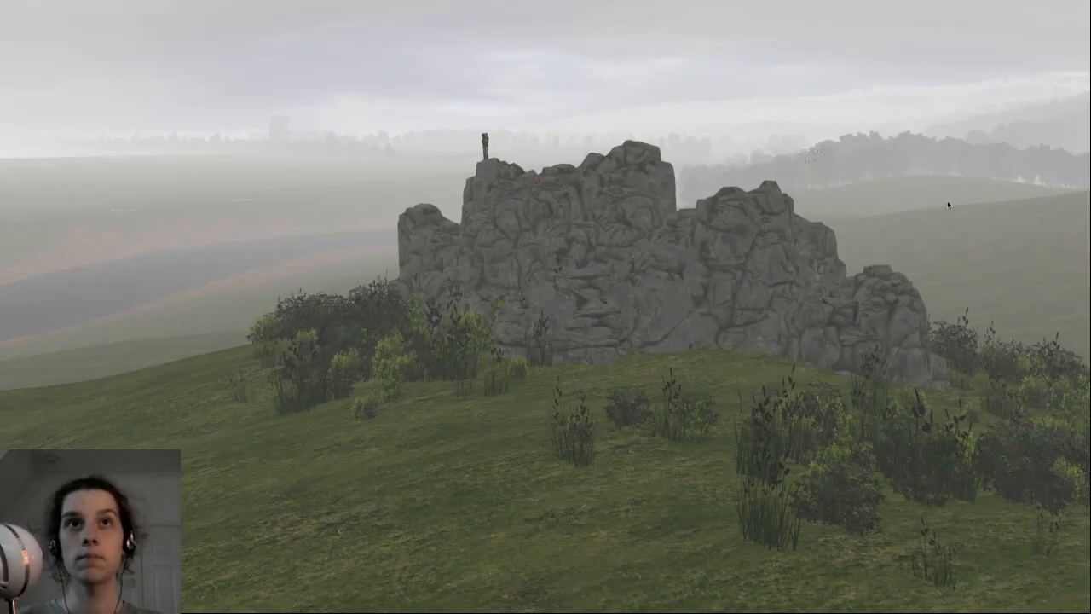
- Examine the rock outcrop and the figures standing on its peak, from a distance and up close
right_click_drag(671, 162, 524, 321)
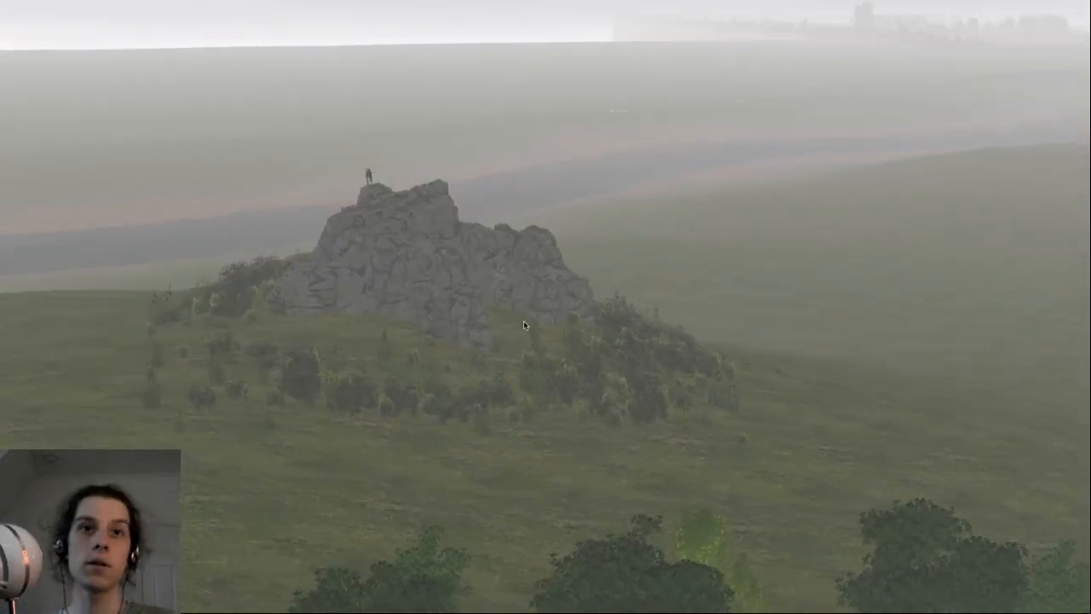
key("ctrl+f")
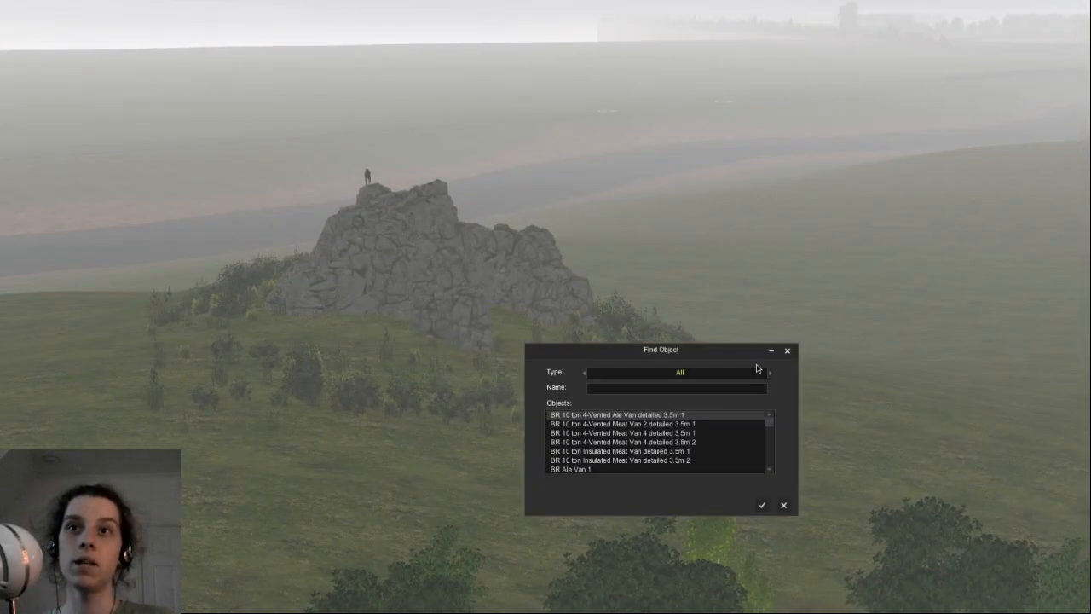
left_click(788, 352)
right_click_drag(470, 317, 444, 339)
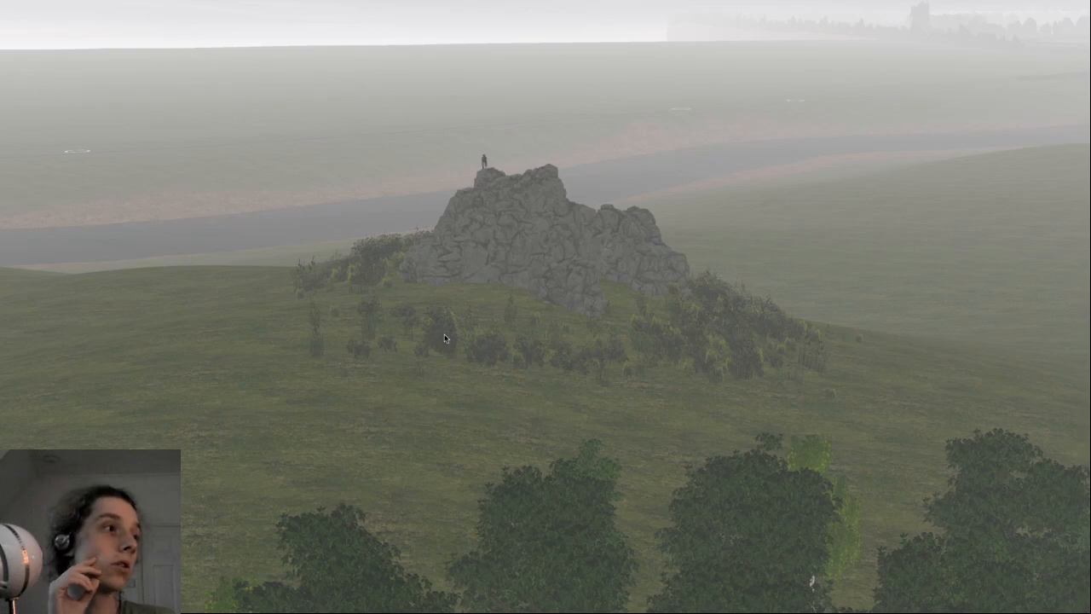
right_click_drag(444, 338, 572, 434)
key("w")
scroll(575, 426, "down", 5)
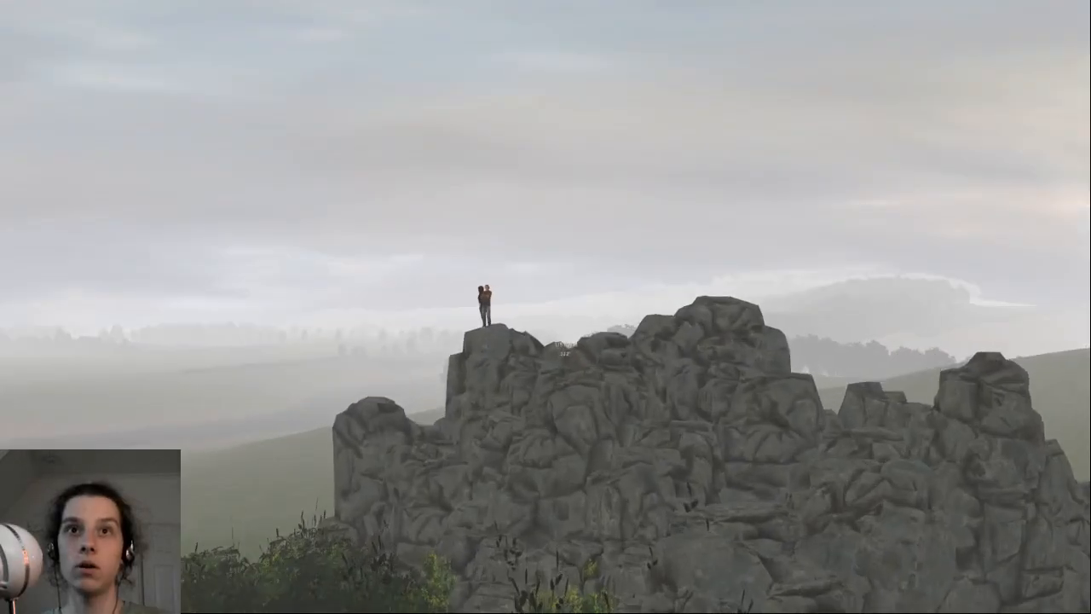
key("w")
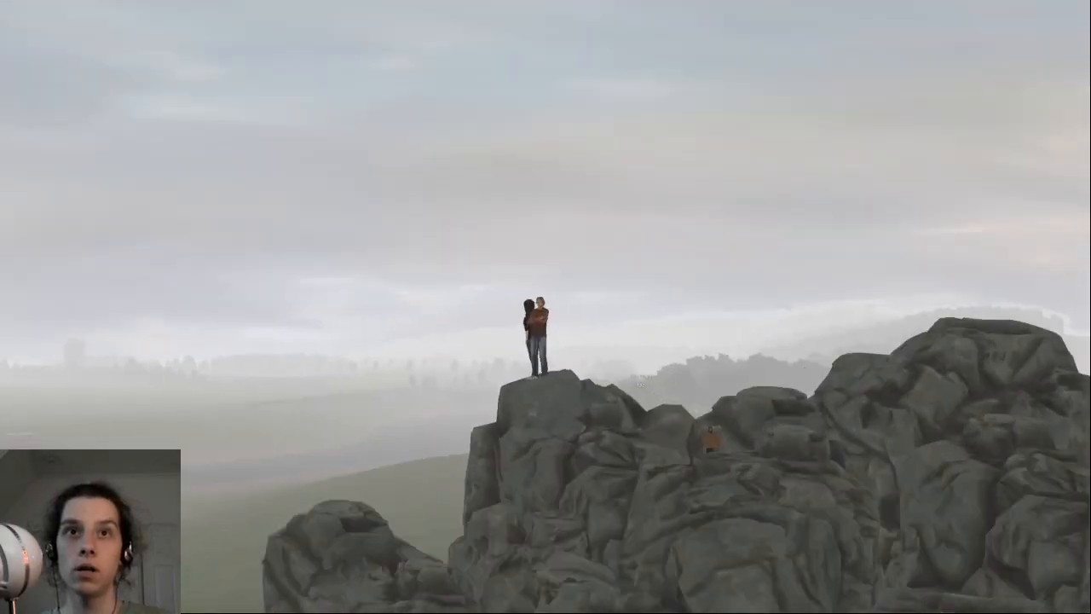
right_click_drag(546, 307, 546, 339)
key("s")
key("s")
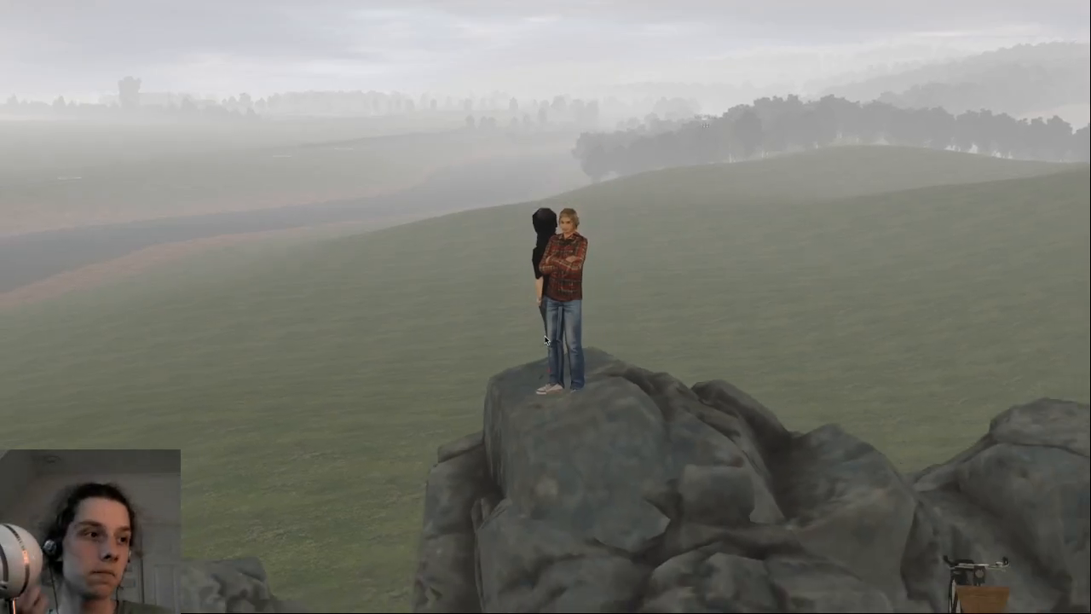
- Examine how the outcrop and its figures look against the foggy hills and distant tree line
key("s")
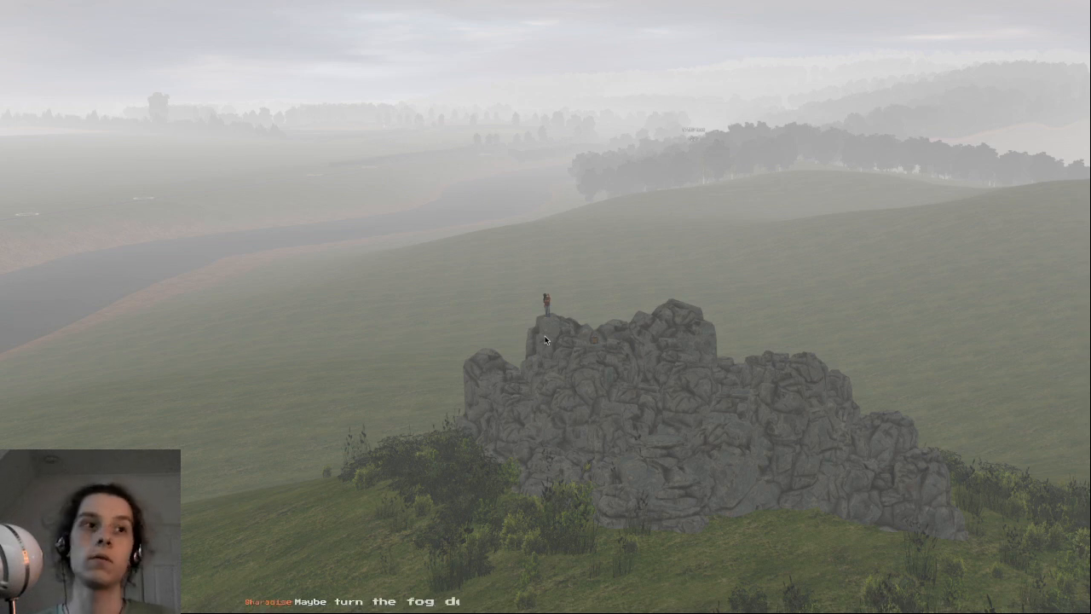
key("w")
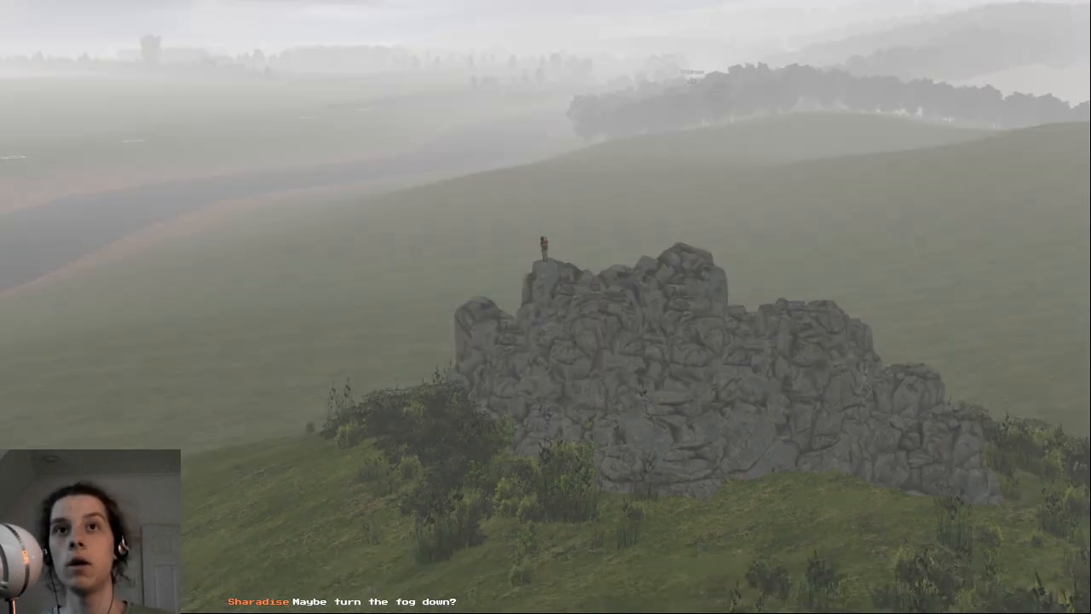
key("w")
key("s")
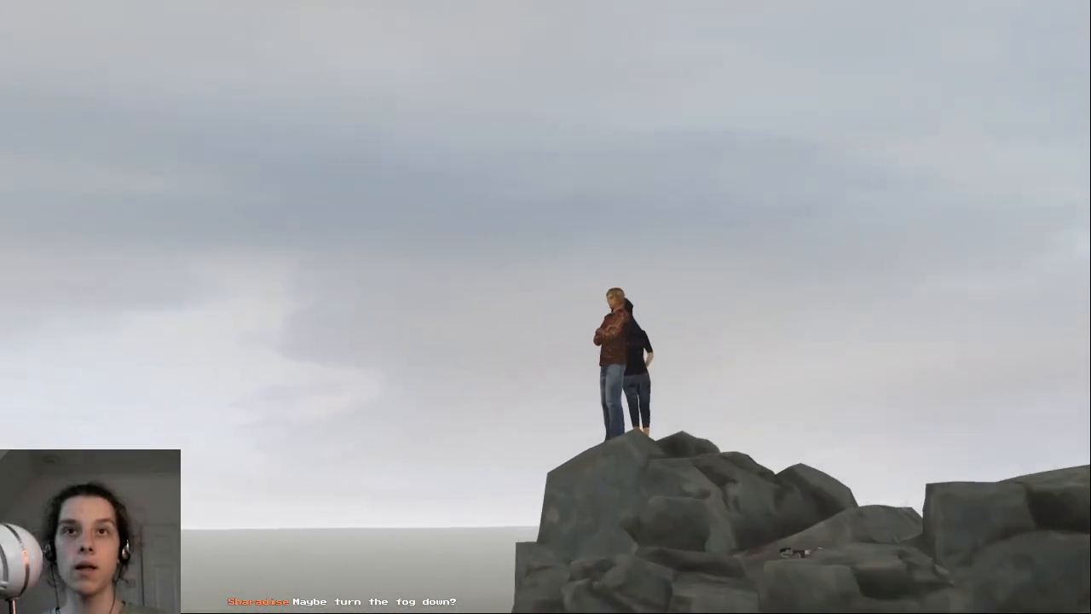
key("w")
key("s")
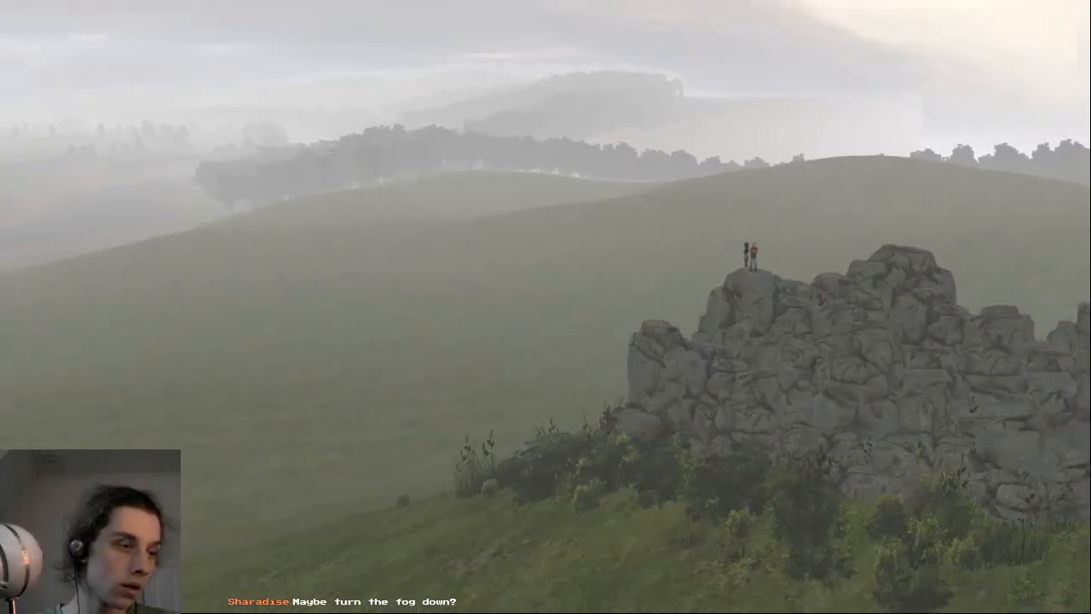
key("a")
right_click_drag(520, 320, 597, 308)
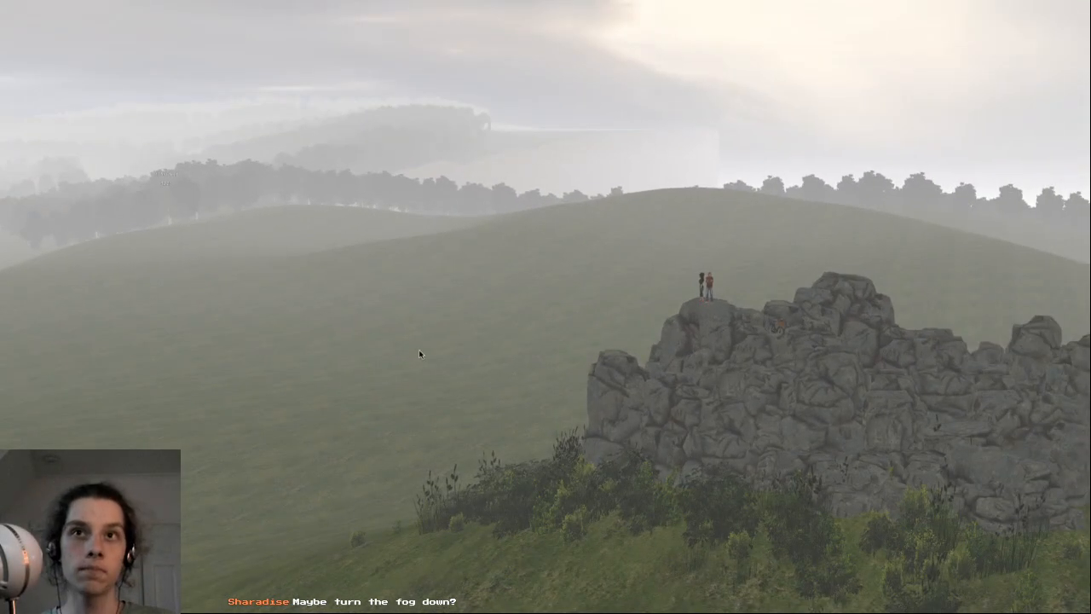
- Examine the foggy hills, woodland and river valley around the rock outcrop from several viewpoints
key("w")
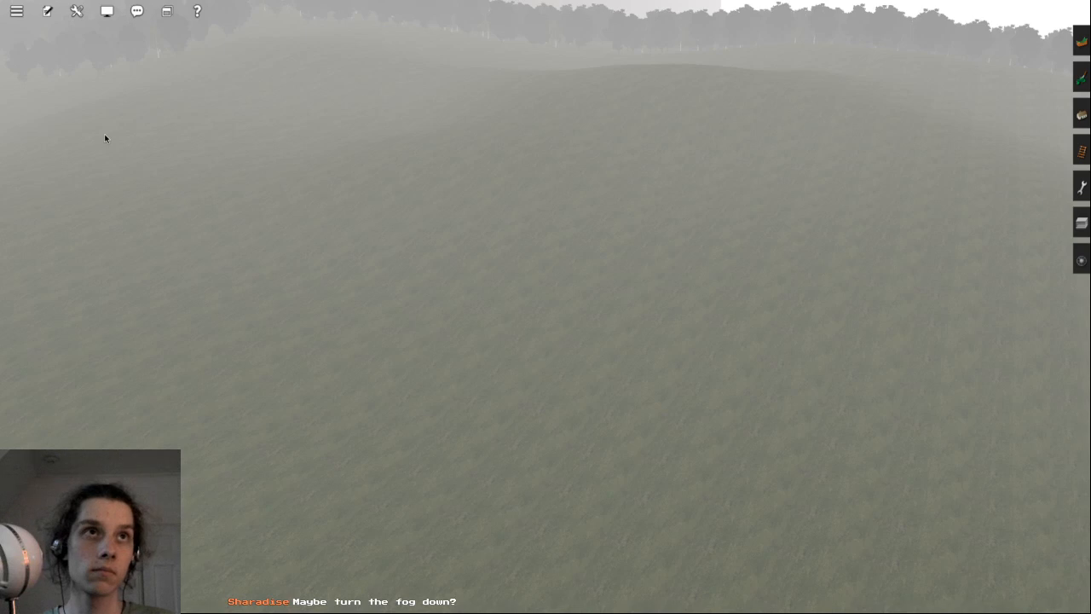
right_click_drag(107, 139, 105, 149)
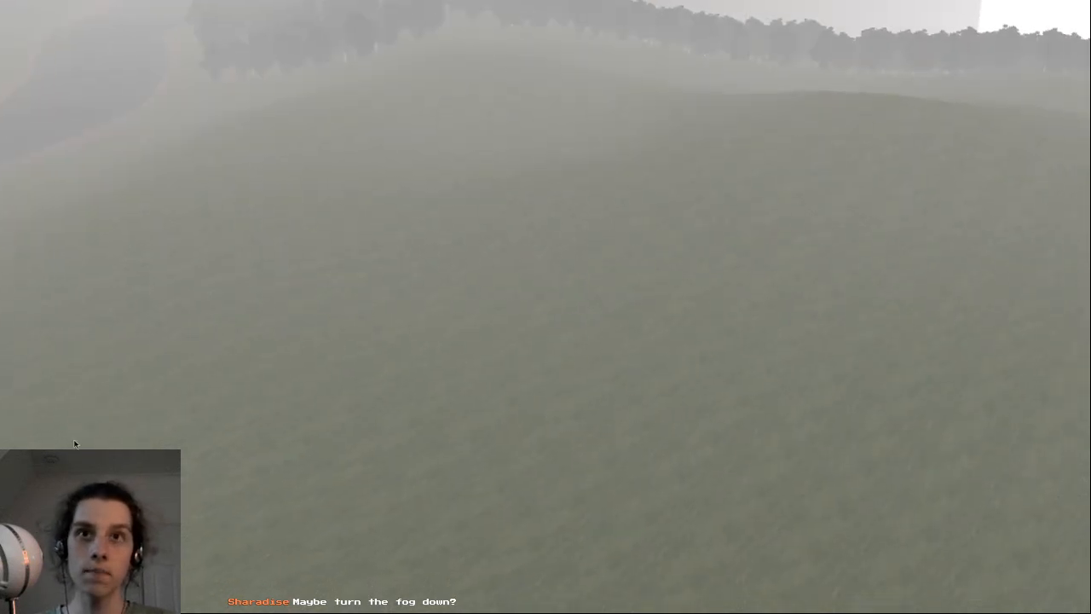
key("w")
key("w")
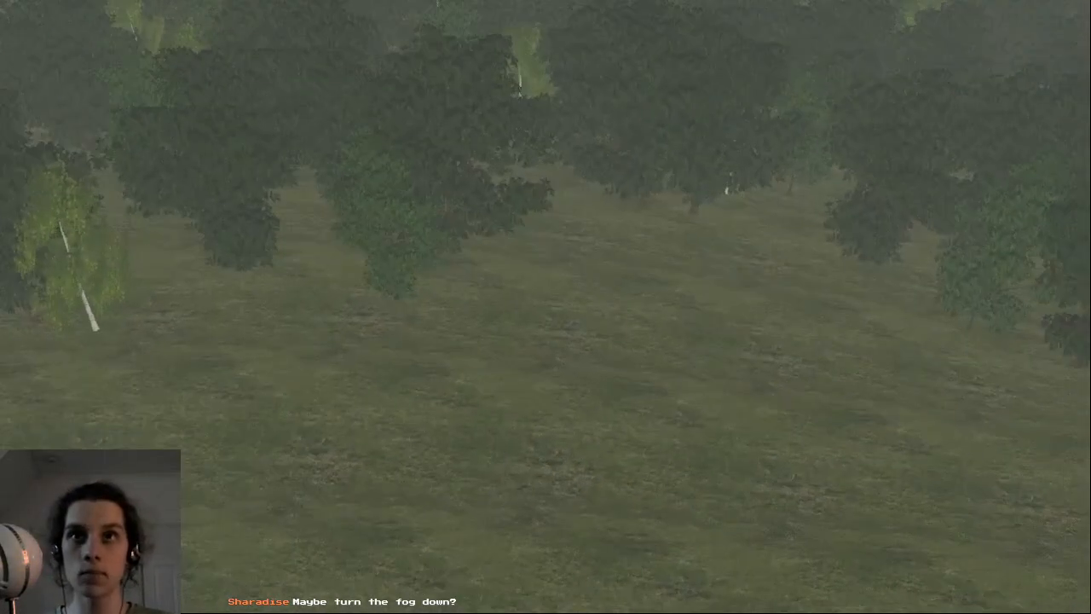
key("w")
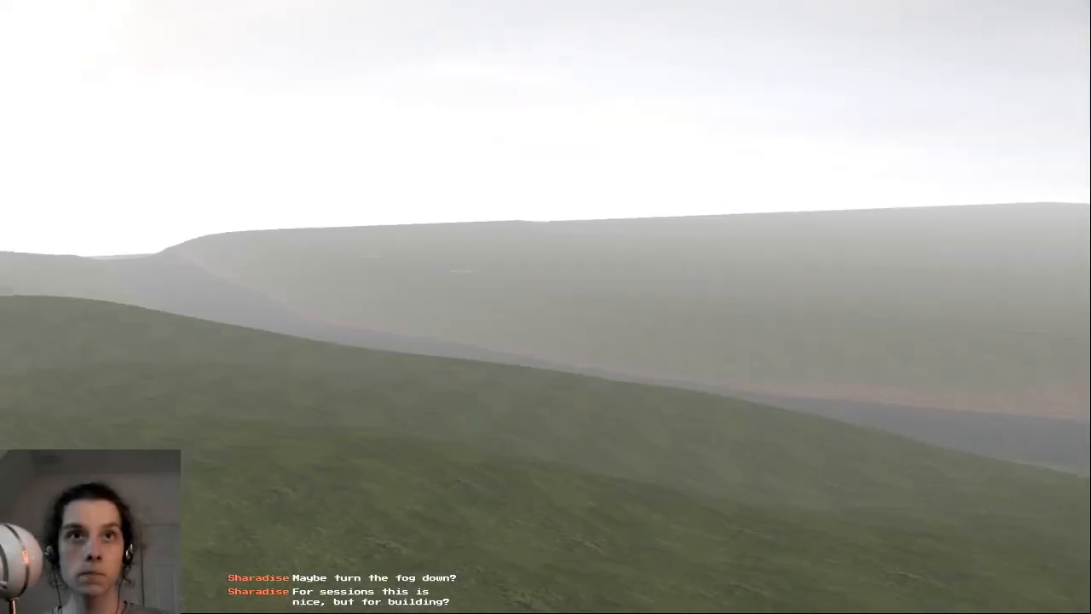
key("w")
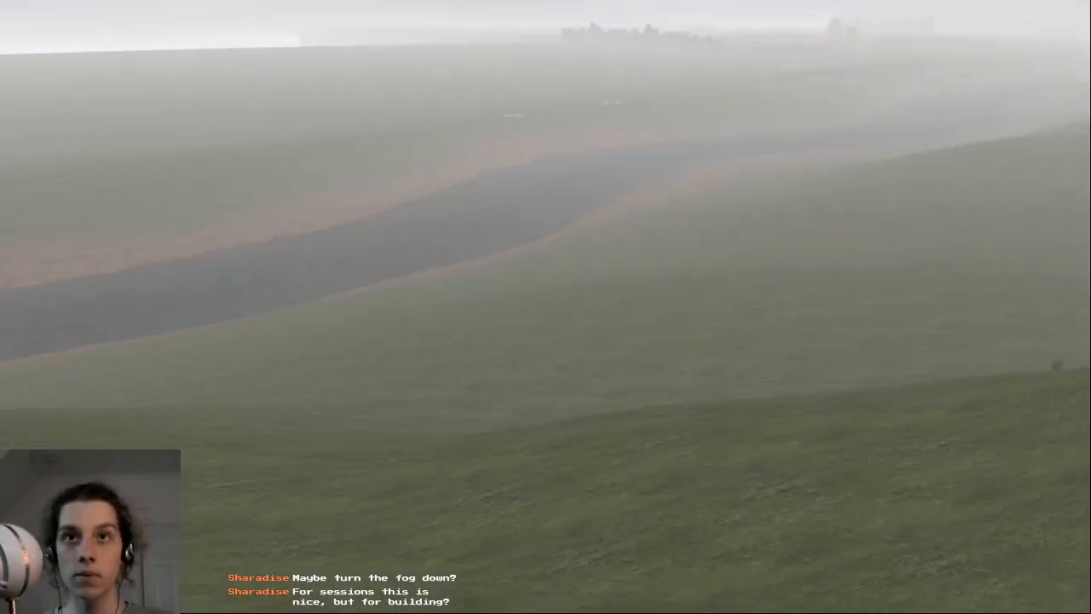
key("w")
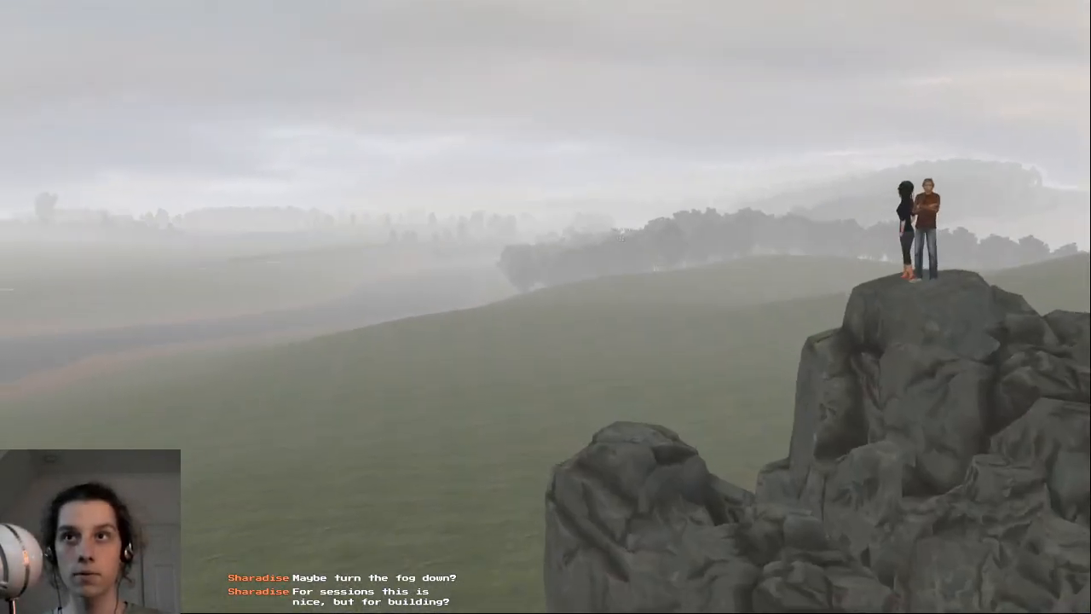
- Examine the couple and the bicycle on the rock outcrop against the misty landscape, near and far
key("s")
key("a")
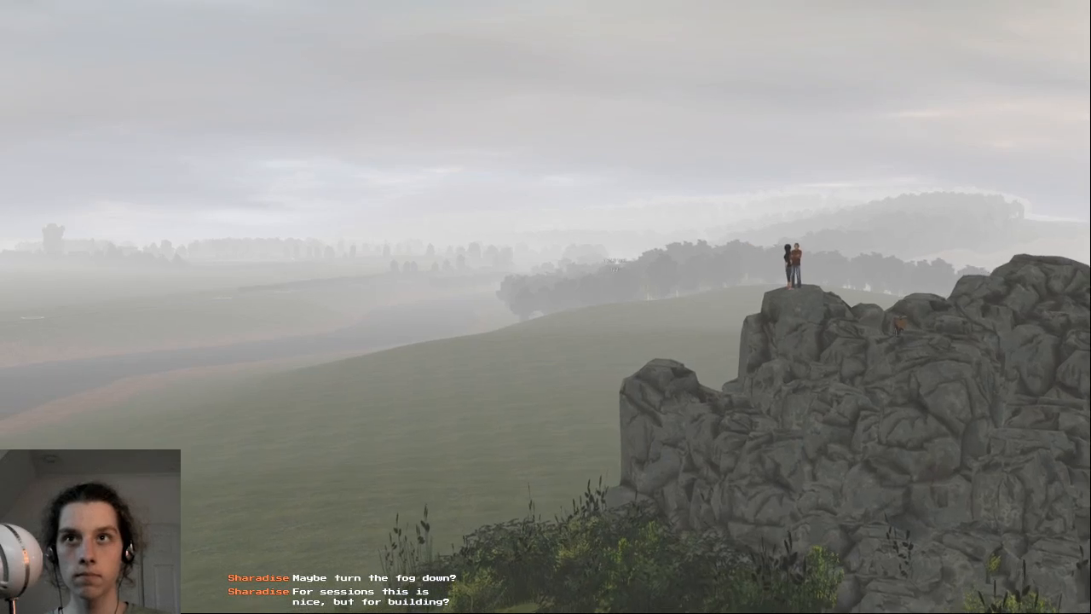
key("w")
key("w")
key("s")
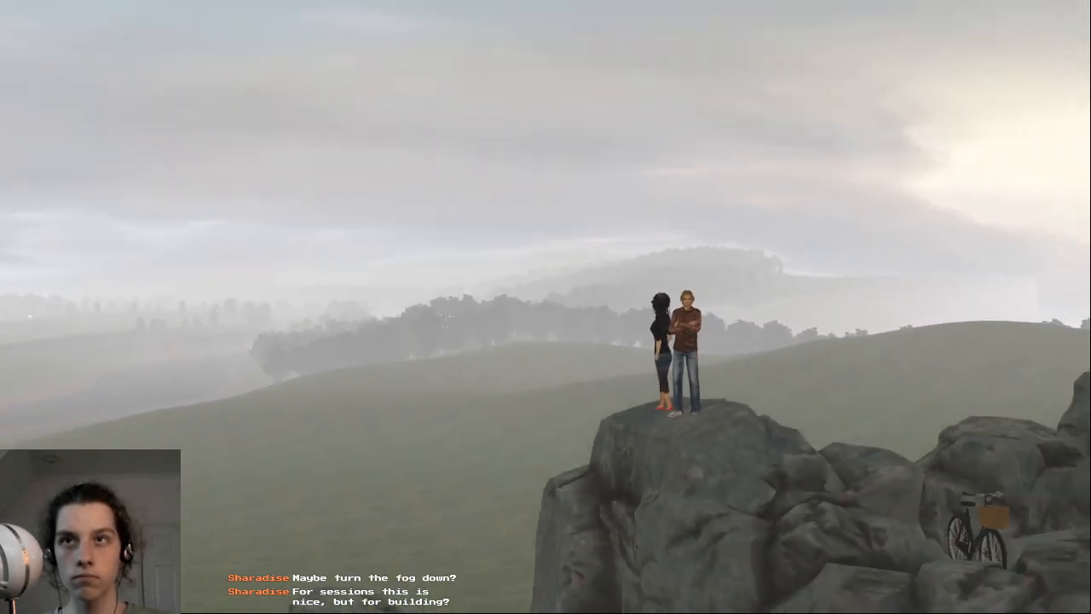
key("s")
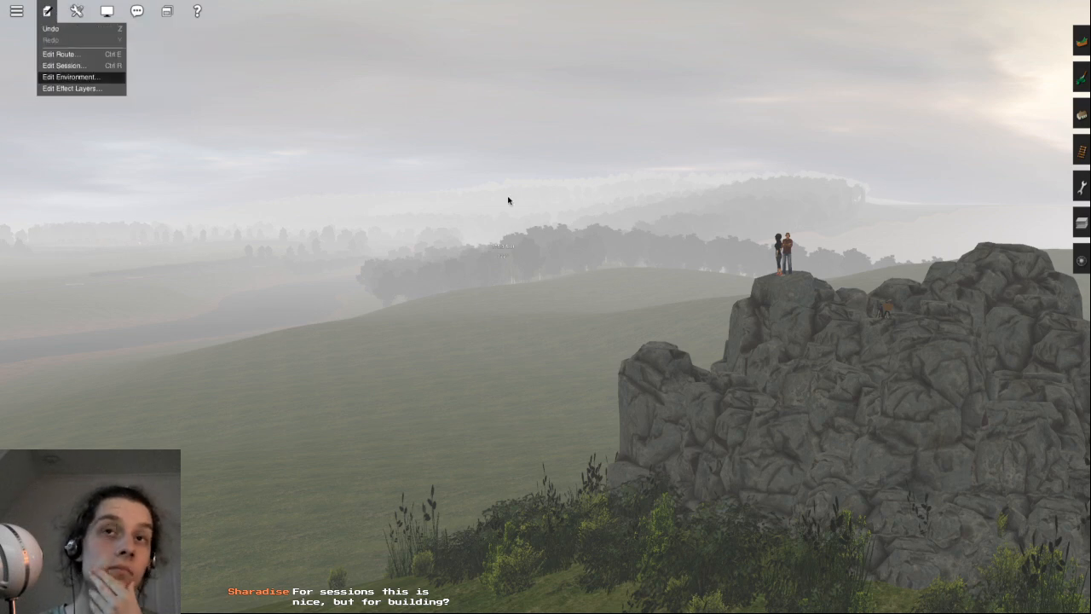
- Set the fog density just above None for both the noon and the afternoon points of the environment lighting
left_click_drag(611, 324, 630, 335)
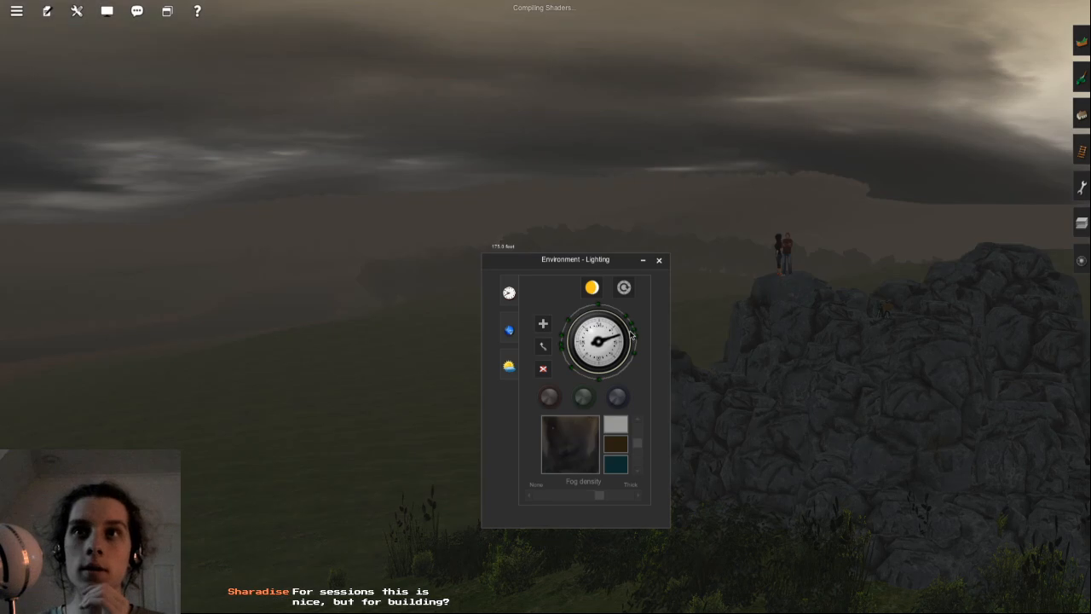
left_click_drag(604, 266, 821, 244)
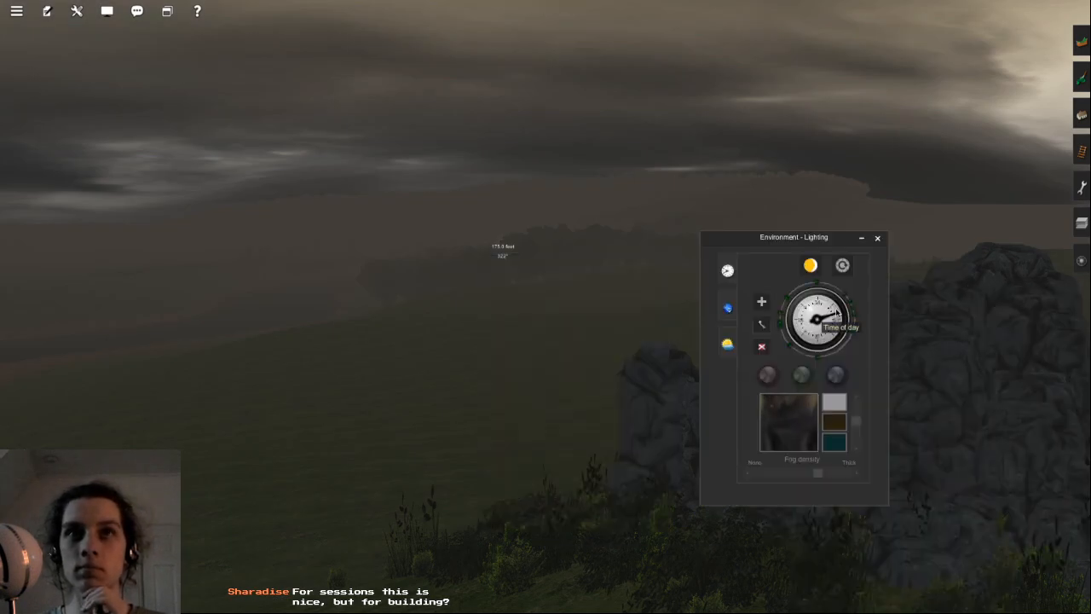
left_click_drag(837, 317, 843, 315)
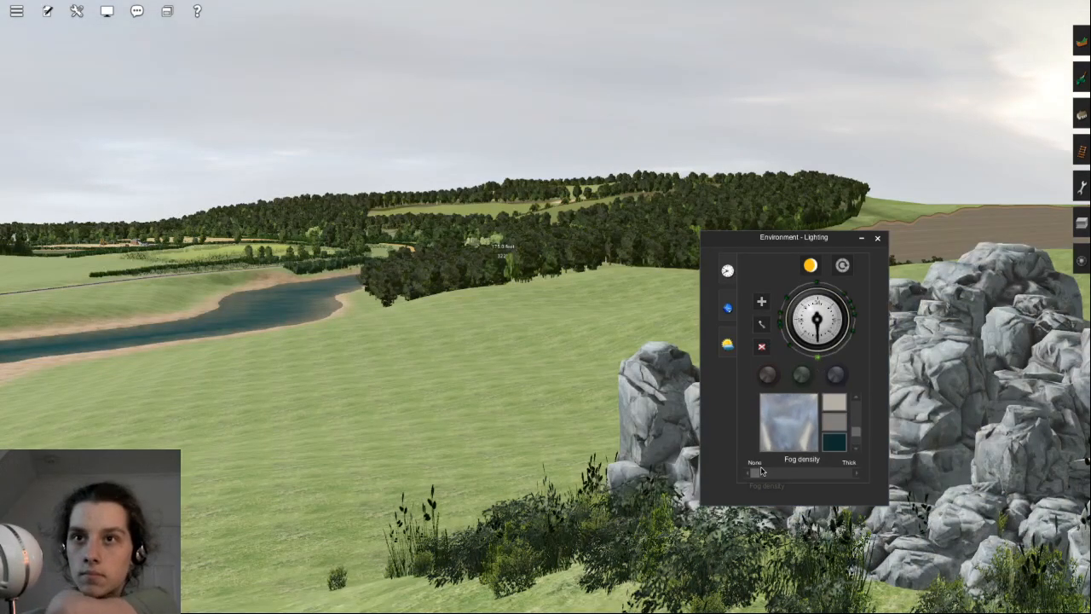
left_click_drag(768, 471, 765, 472)
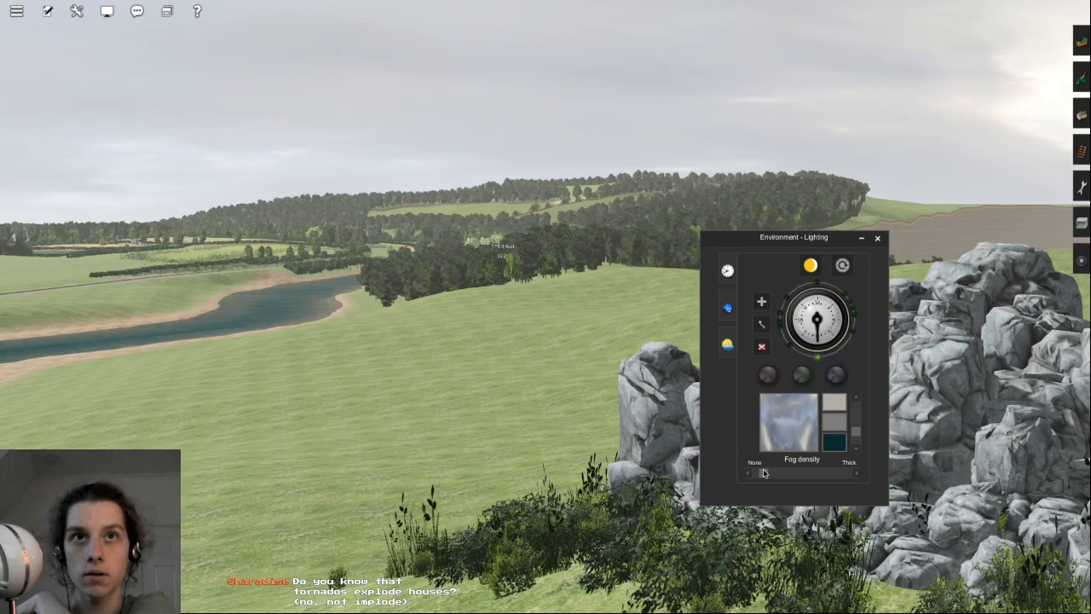
left_click(800, 346)
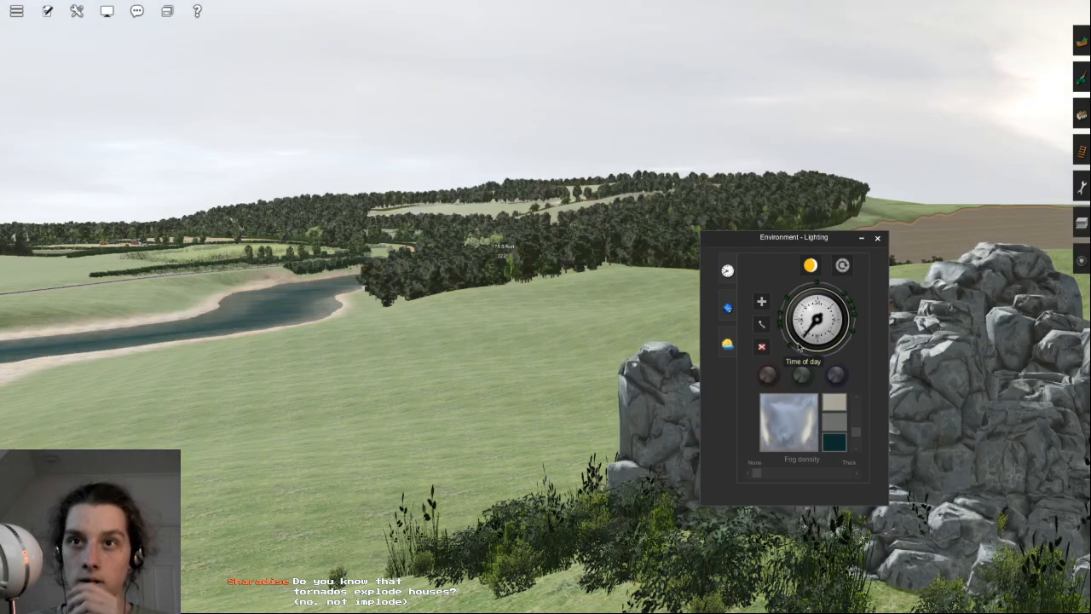
left_click_drag(761, 475, 763, 474)
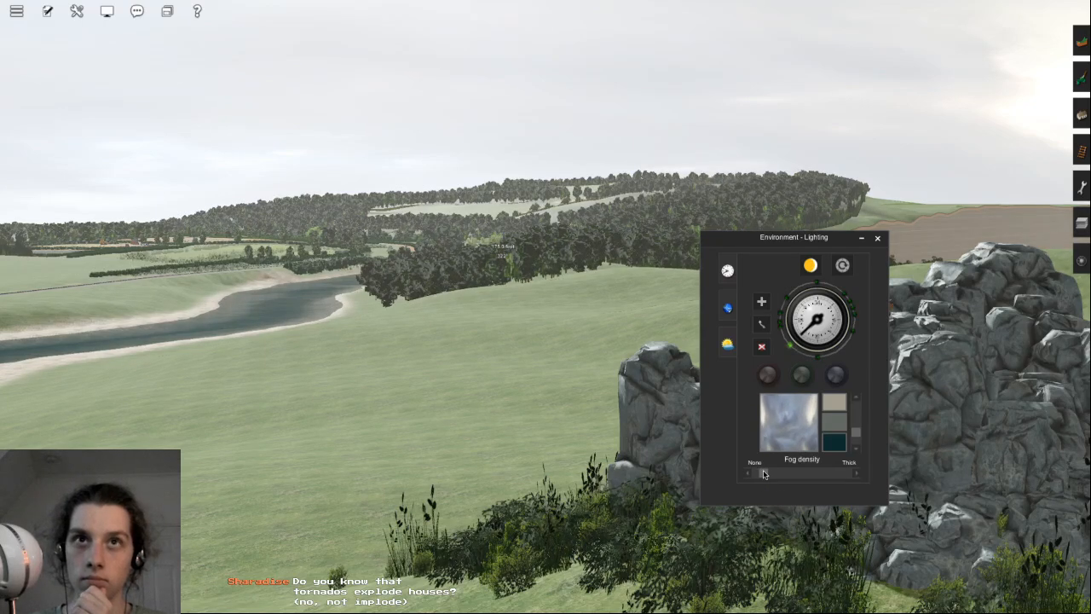
- Run the time of day through the darker hours to check the lighting, and set it to about 11 am
left_click_drag(796, 341, 878, 321)
left_click_drag(837, 361, 714, 311)
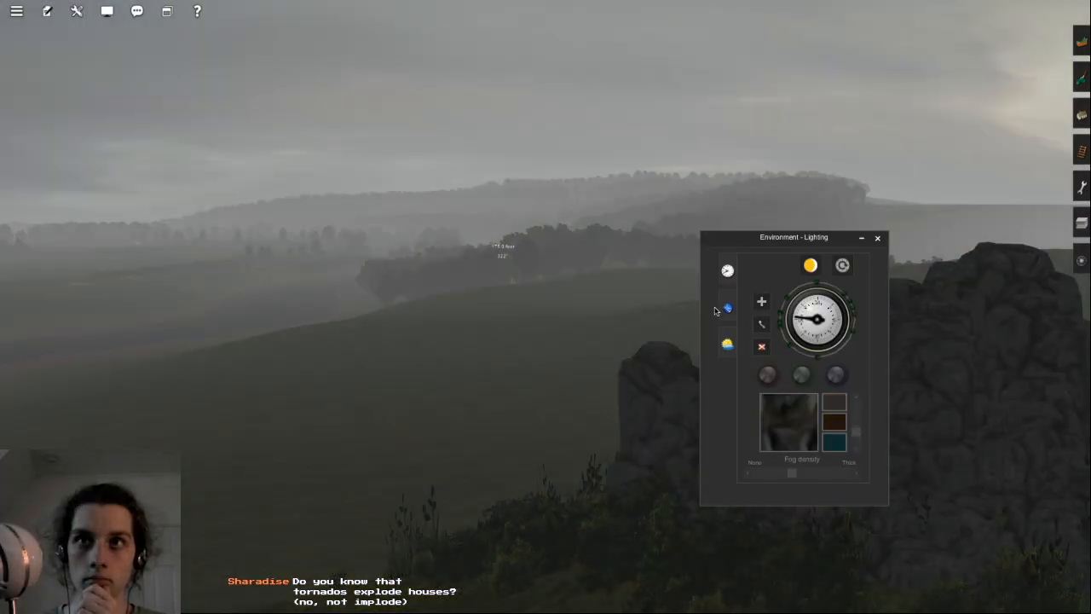
left_click_drag(790, 237, 793, 265)
left_click_drag(794, 339, 836, 412)
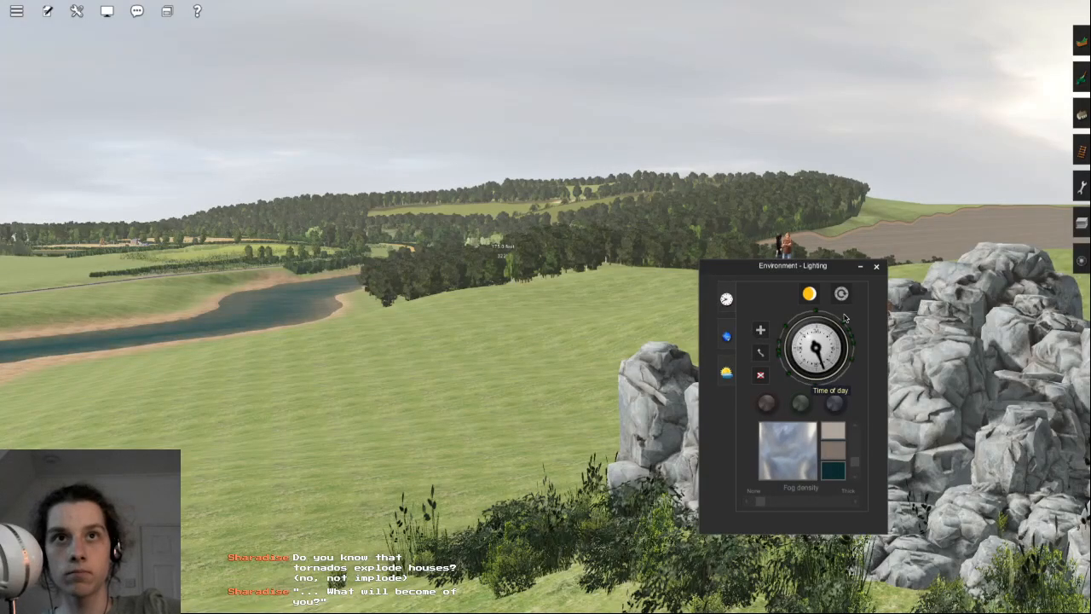
- Look over the landscape in the clear daylight, from the hills and sky down to the river and its woodland
right_click_drag(494, 245, 455, 463)
right_click_drag(469, 230, 635, 290)
key("w")
key("w")
right_click_drag(727, 558, 767, 503)
key("w")
right_click_drag(545, 341, 477, 102)
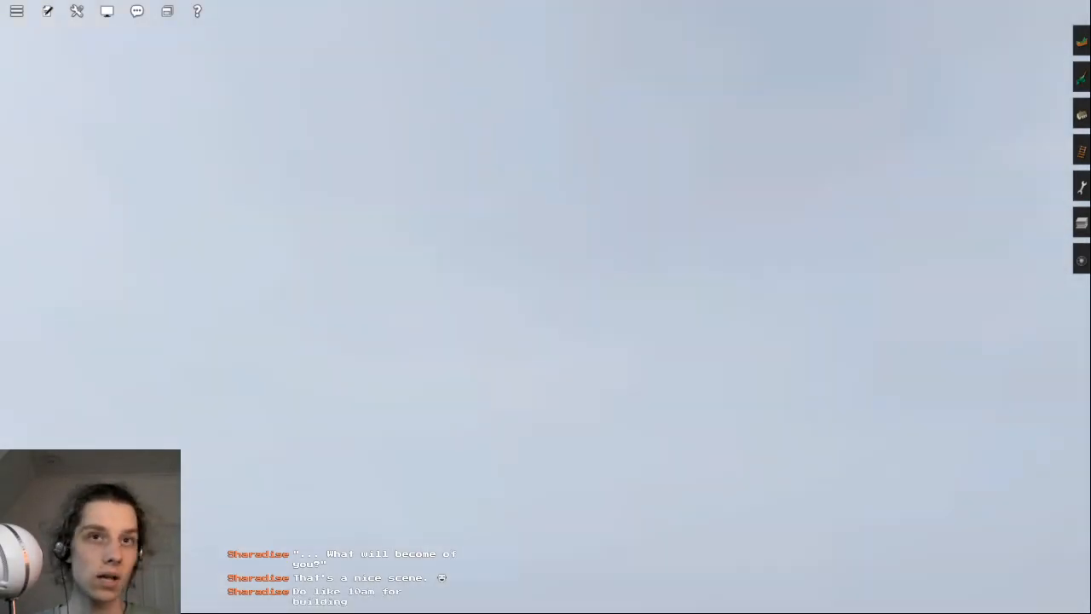
right_click_drag(477, 103, 457, 414)
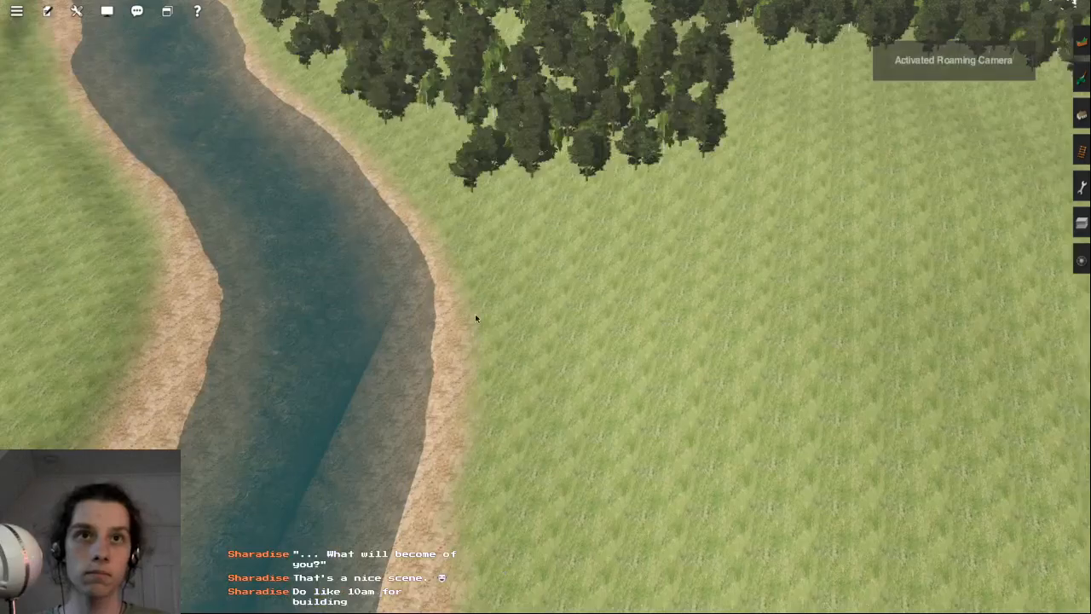
- Inspect the railway line beside the river and the hedges and fields around it
scroll(460, 307, "down", 5)
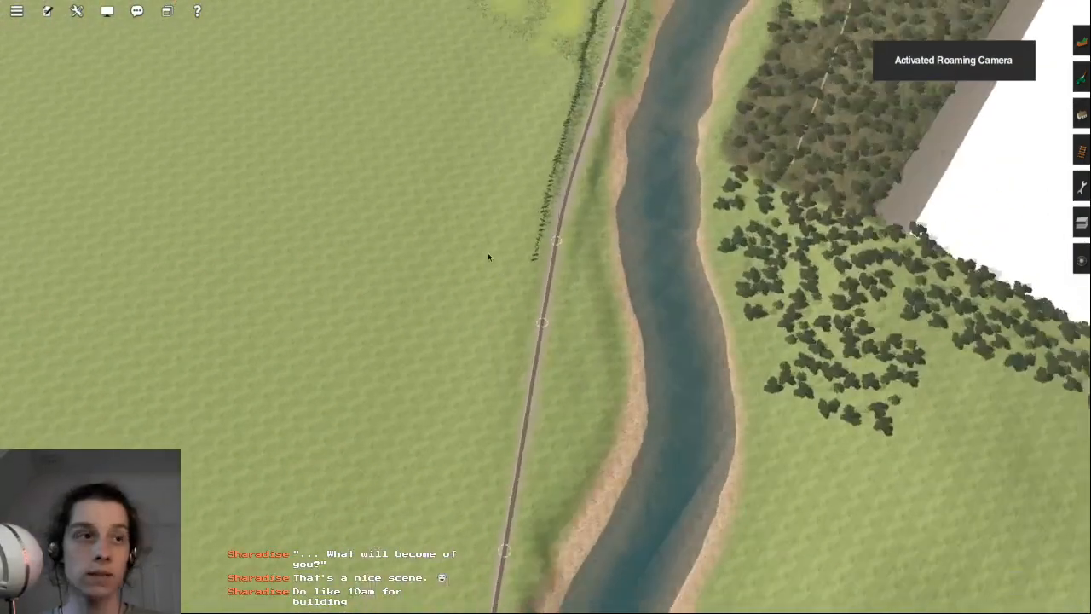
scroll(503, 269, "up", 4)
right_click_drag(509, 274, 567, 365)
scroll(615, 346, "up", 4)
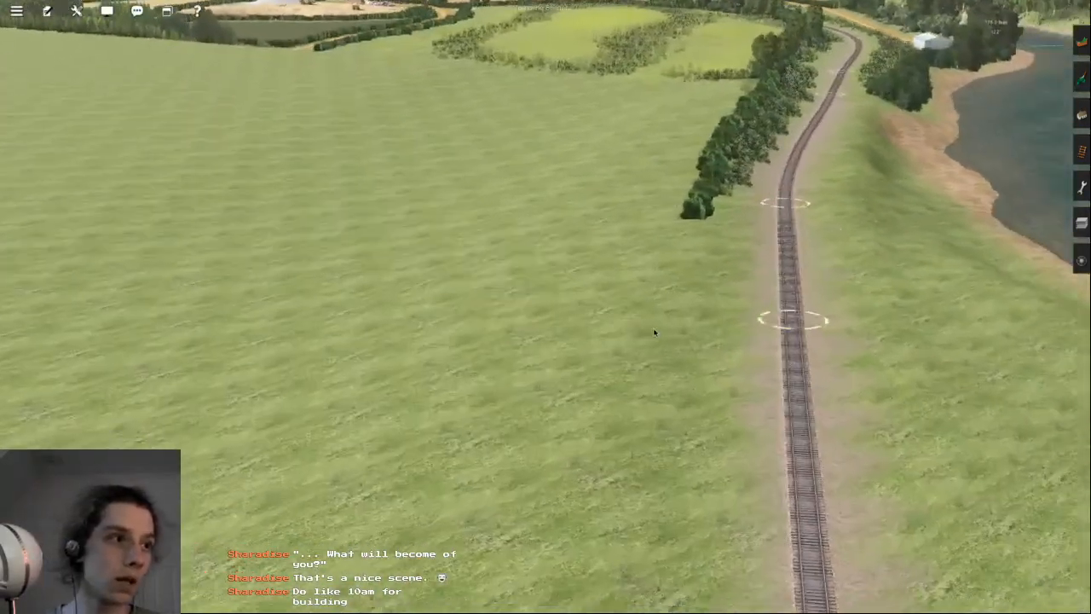
scroll(583, 317, "down", 6)
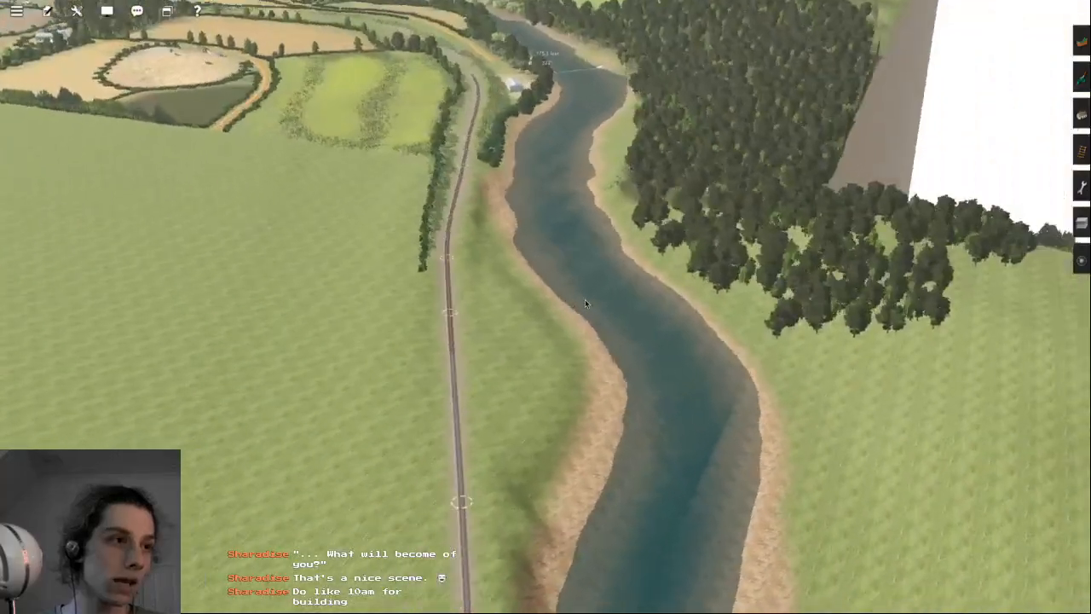
right_click_drag(585, 299, 689, 321)
scroll(555, 285, "up", 6)
- Try placing the Lafayette-LA-2D building over the railway track, and undo the placement
left_click(1081, 113)
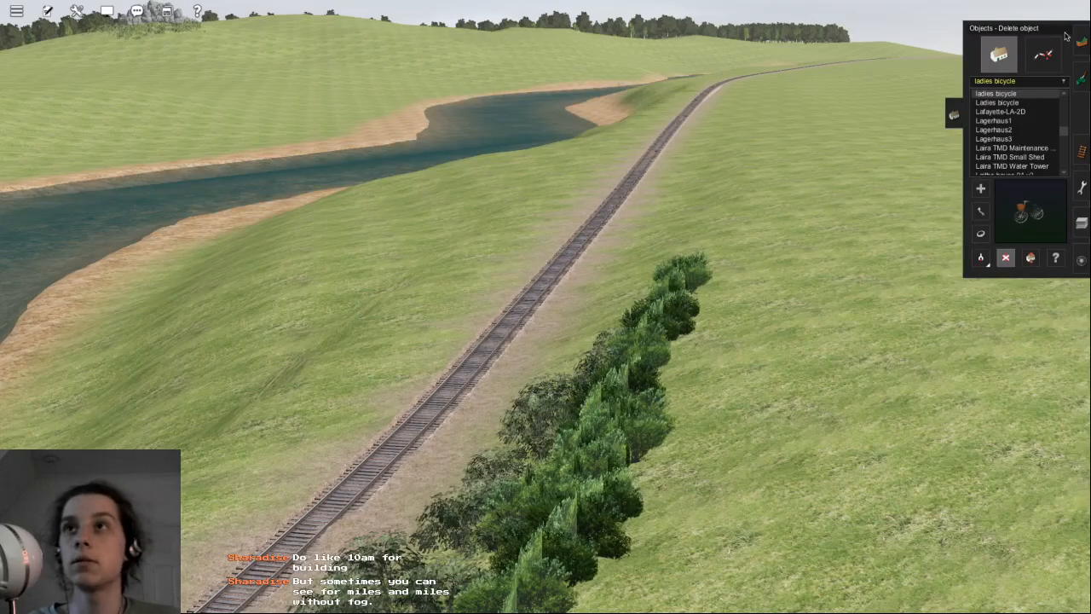
right_click(484, 309)
left_click(484, 309)
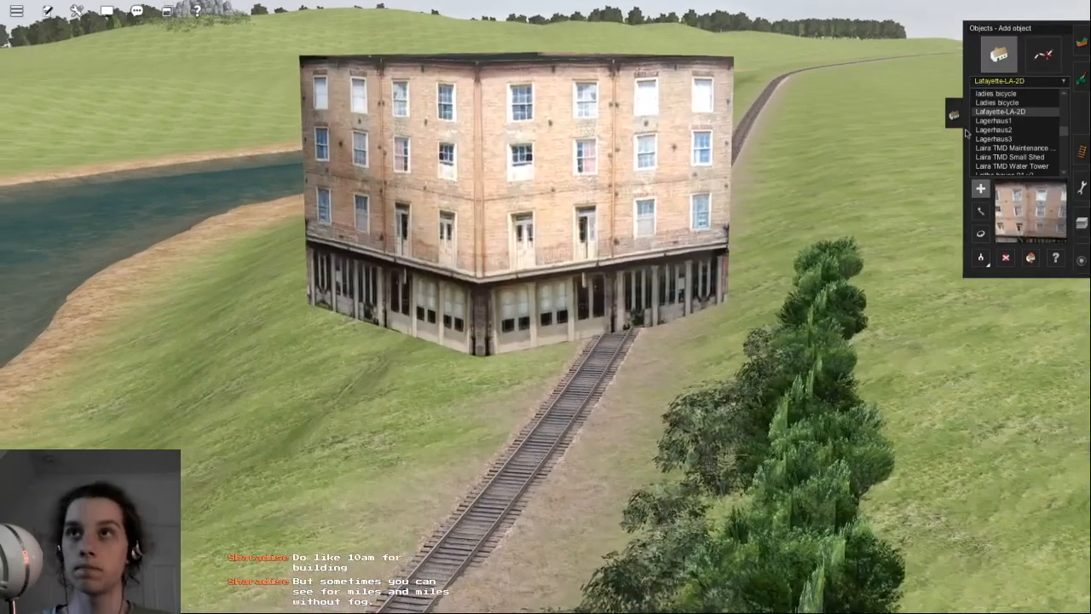
key("ctrl+z")
- Choose the ladies bicycle as the object to add
key("Up")
scroll(456, 354, "up", 5)
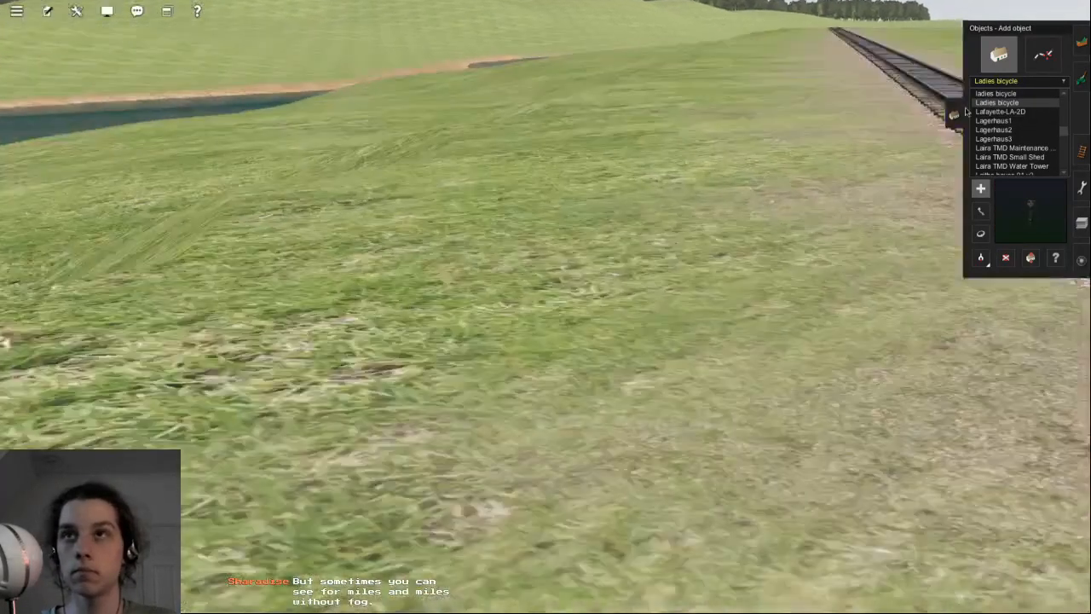
left_click(990, 102)
- Examine the bicycle beside the woman on the rock outcrop, and view the whole outcrop from above
right_click_drag(460, 187, 528, 318)
scroll(537, 299, "down", 5)
scroll(536, 304, "up", 3)
scroll(528, 320, "up", 10)
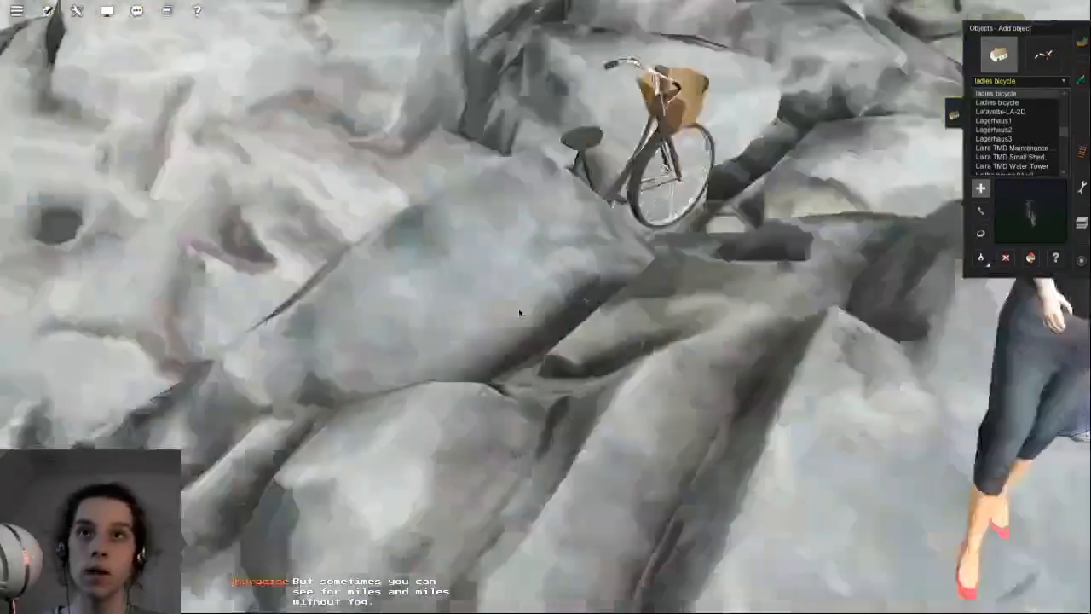
right_click_drag(519, 312, 543, 314)
scroll(542, 312, "down", 10)
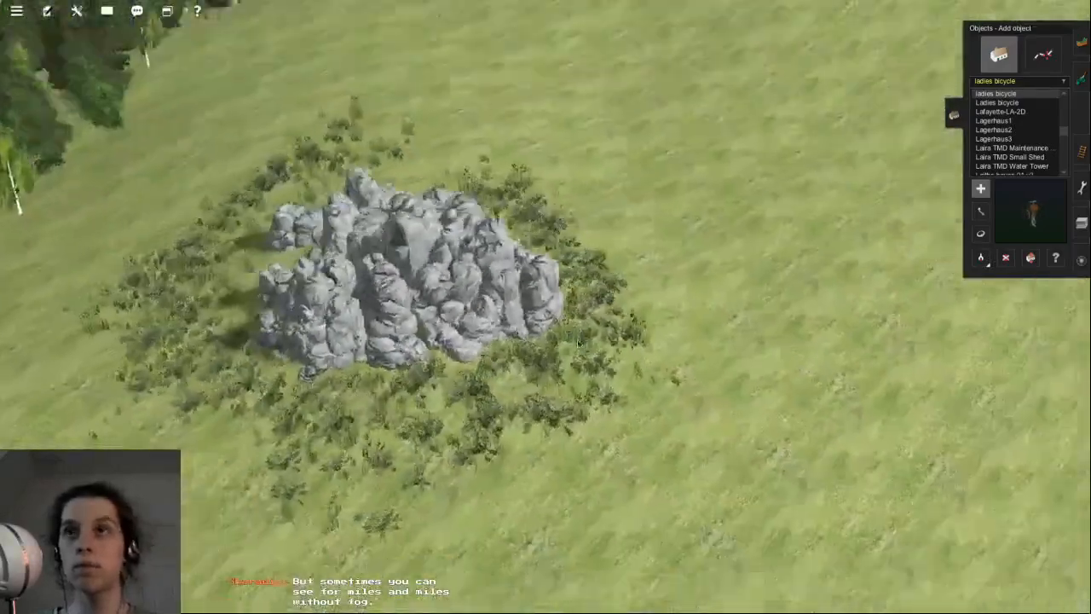
right_click_drag(578, 342, 511, 287)
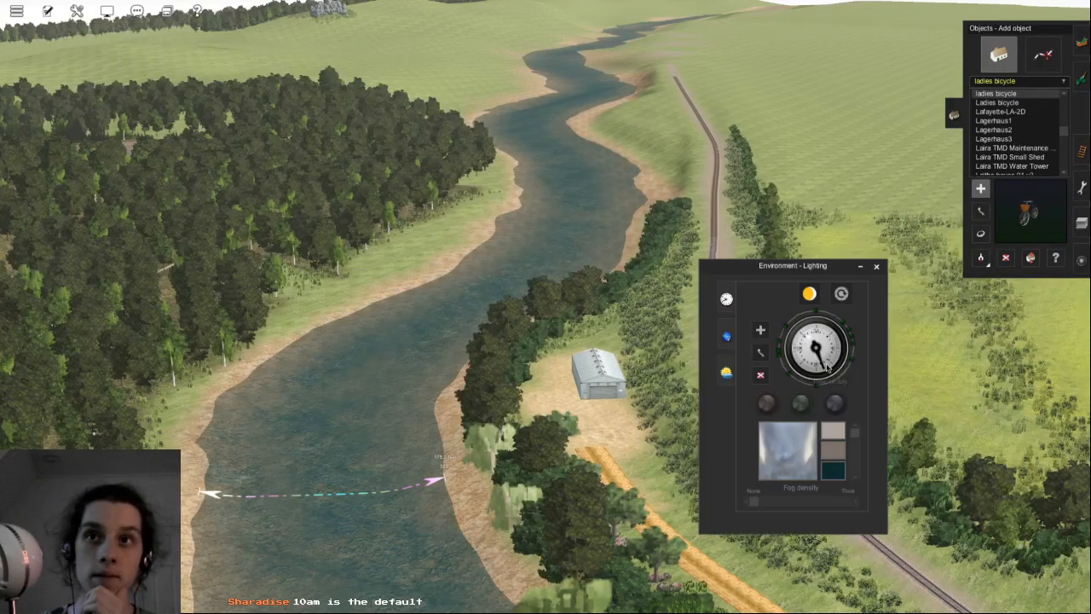
- Set the time of day to about 10 am in the environment lighting, and close the lighting settings
left_click_drag(802, 271, 377, 156)
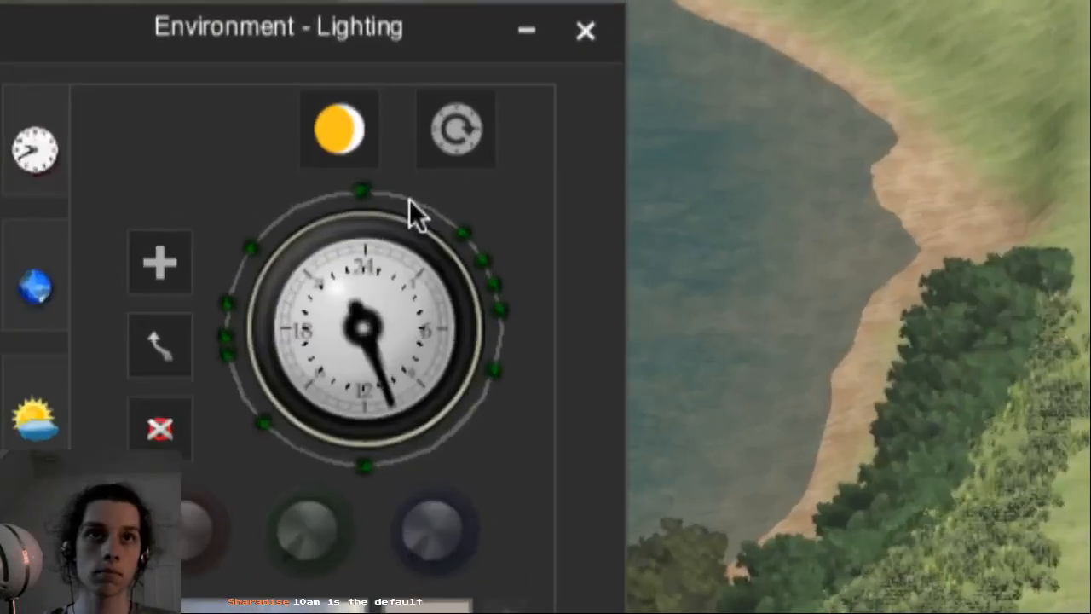
key("Right")
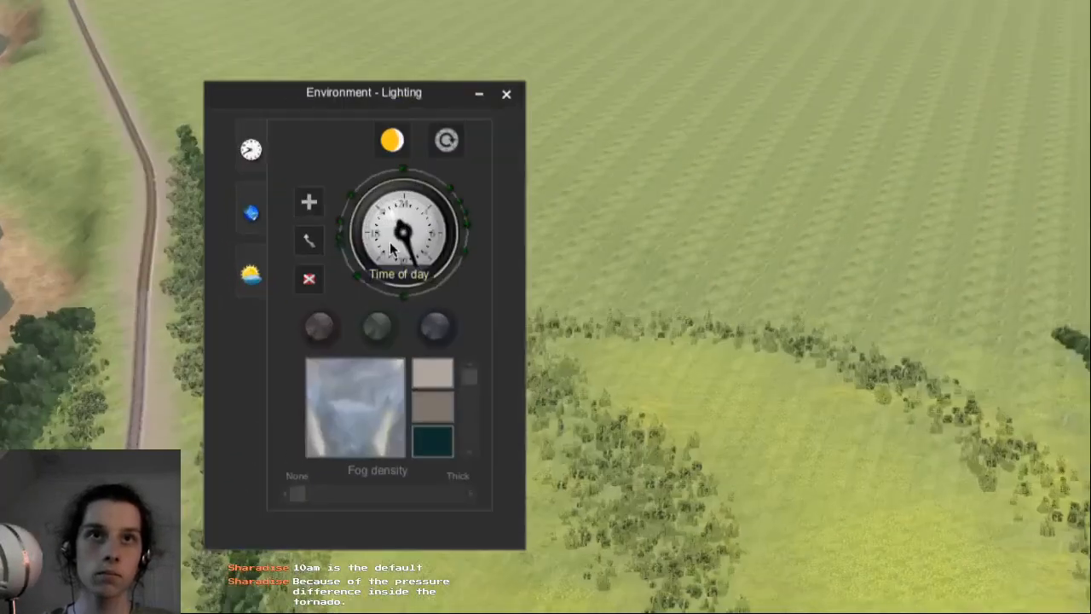
mouse_move(404, 285)
left_mouse_down()
mouse_move(443, 230)
mouse_move(420, 283)
left_mouse_up()
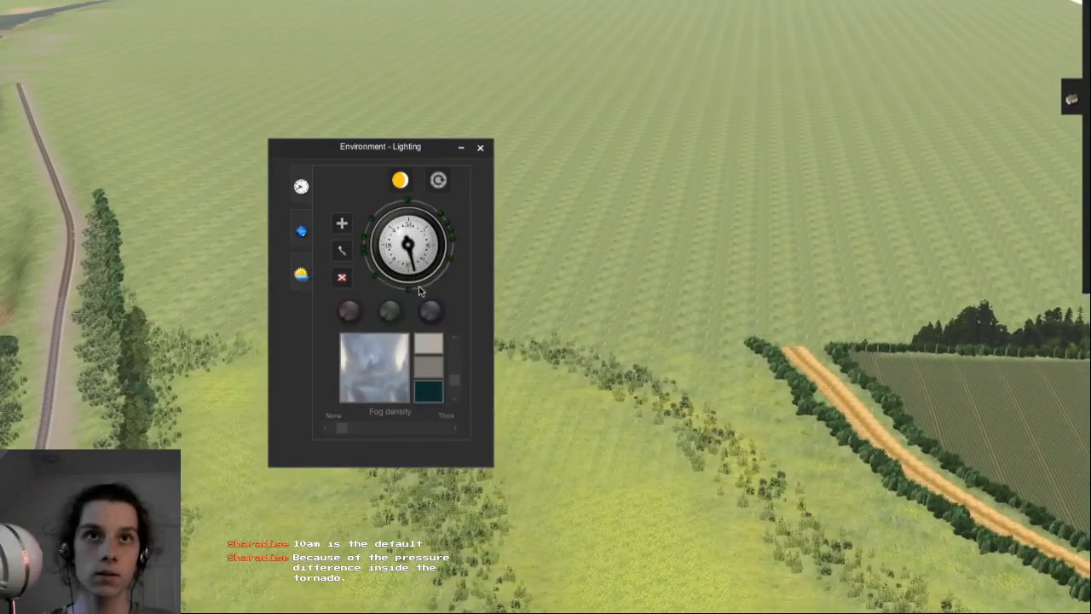
left_click_drag(418, 286, 428, 290)
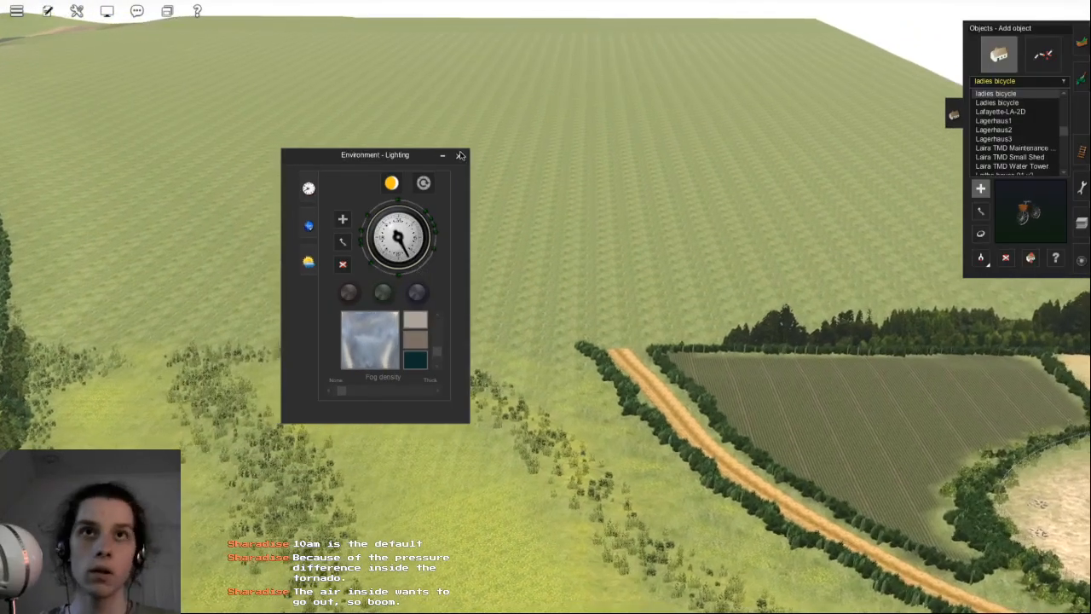
left_click(460, 155)
- Inspect the woodland edge along the riverbank opposite the railway and the grey-roofed shed
right_click_drag(333, 403, 563, 307)
scroll(562, 308, "down", 5)
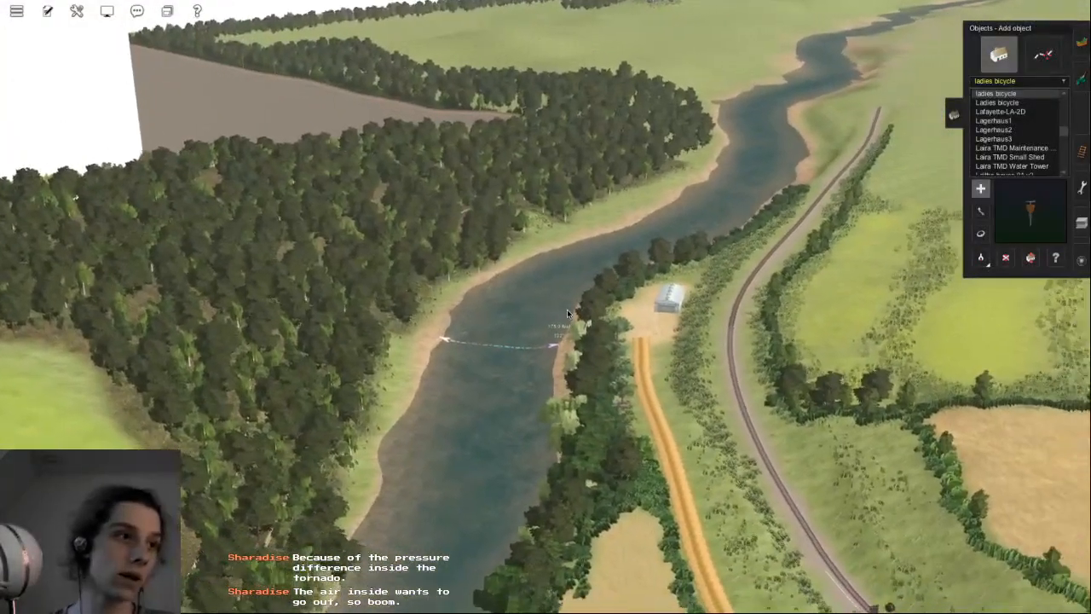
right_click_drag(567, 309, 527, 290)
scroll(528, 286, "up", 10)
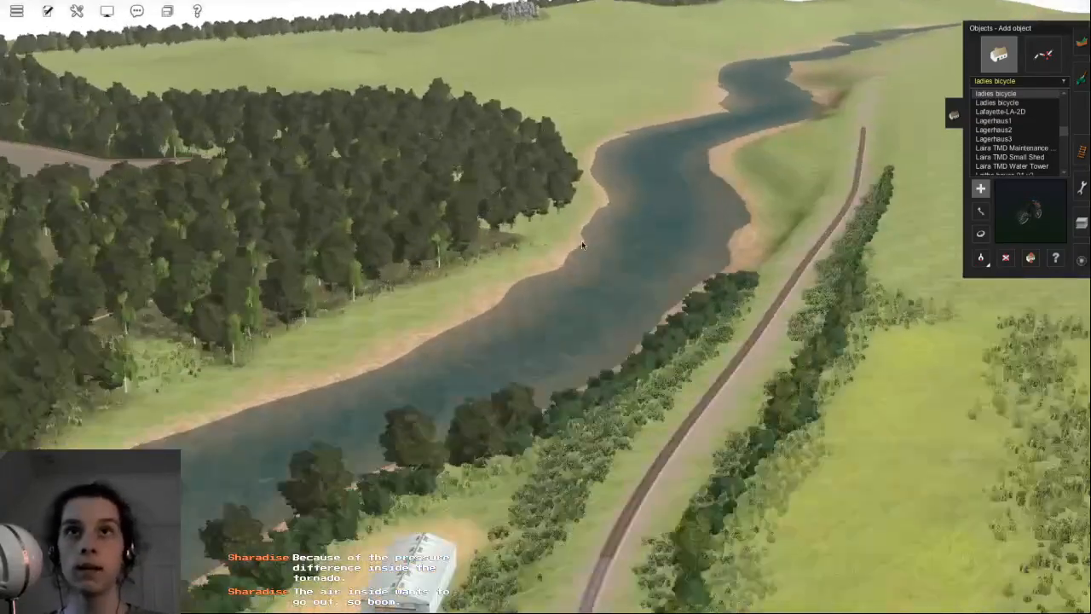
key("Left")
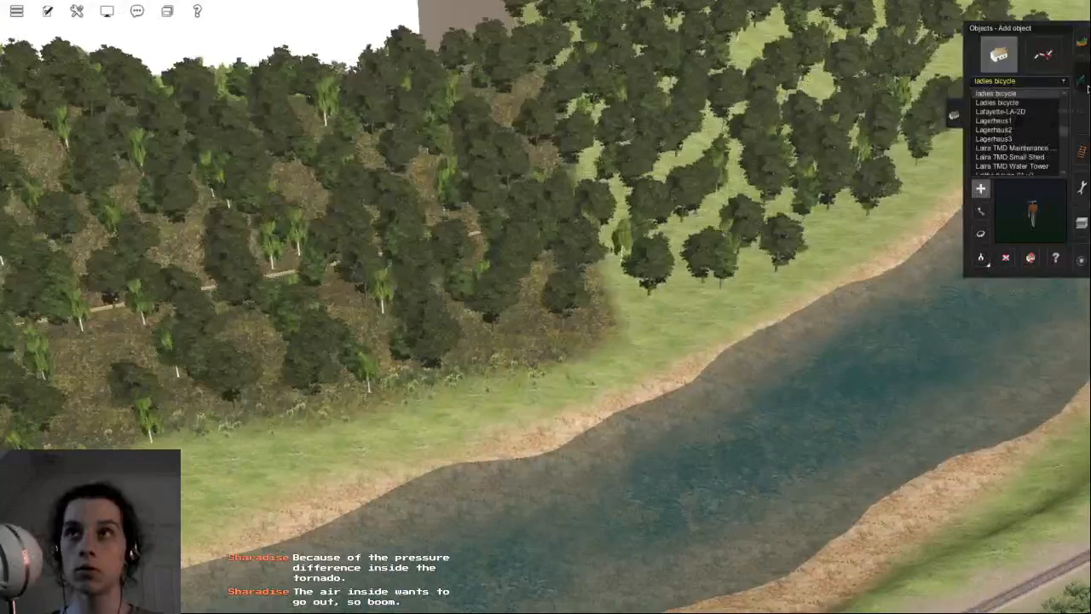
- Sample the brown woodland-floor texture and paint it under the trees at the woodland edge beside the riverbank
left_click(1081, 80)
key("g")
key("Up")
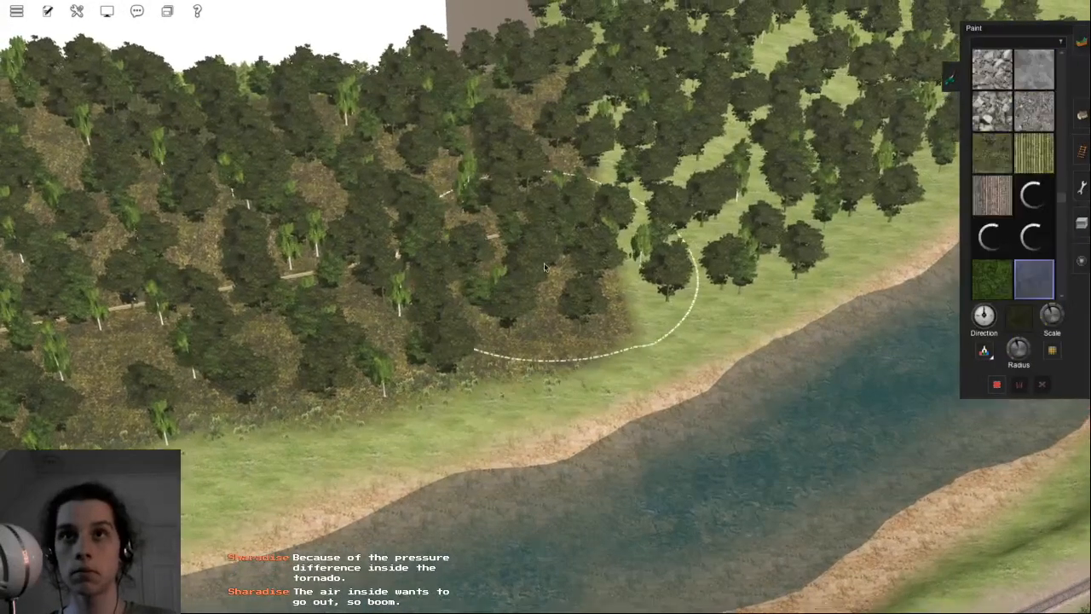
key("Right")
mouse_move(558, 302)
left_mouse_down()
mouse_move(583, 294)
mouse_move(580, 259)
mouse_move(541, 290)
mouse_move(563, 290)
mouse_move(550, 294)
mouse_move(415, 288)
mouse_move(511, 346)
mouse_move(546, 269)
left_mouse_up()
scroll(546, 269, "down", 3)
key("Left")
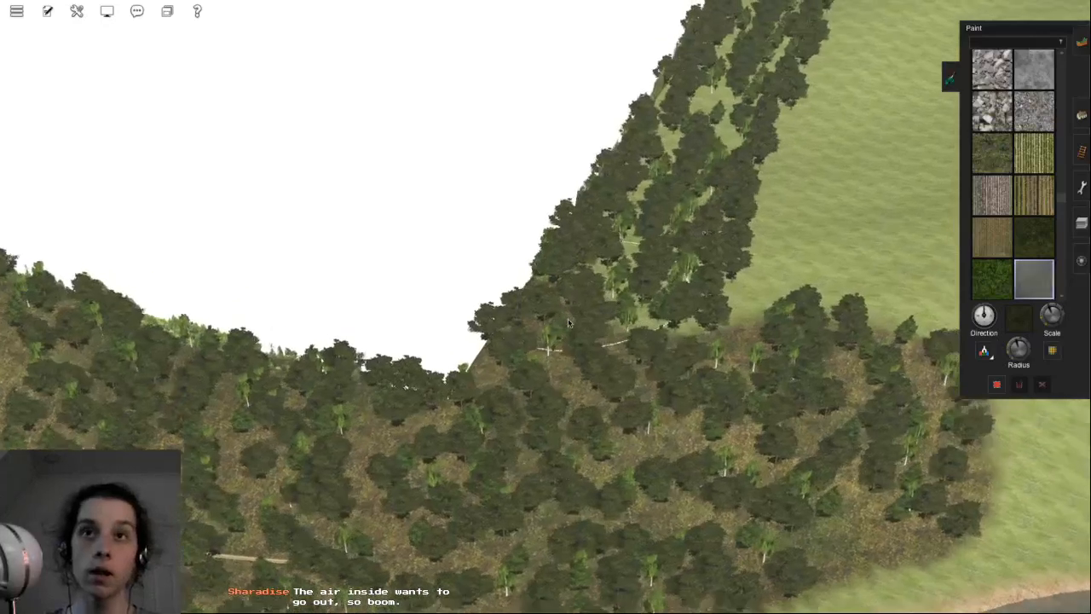
- Extend the woodland-floor texture under the narrow strip of trees between the map edge and the open field
key("Up")
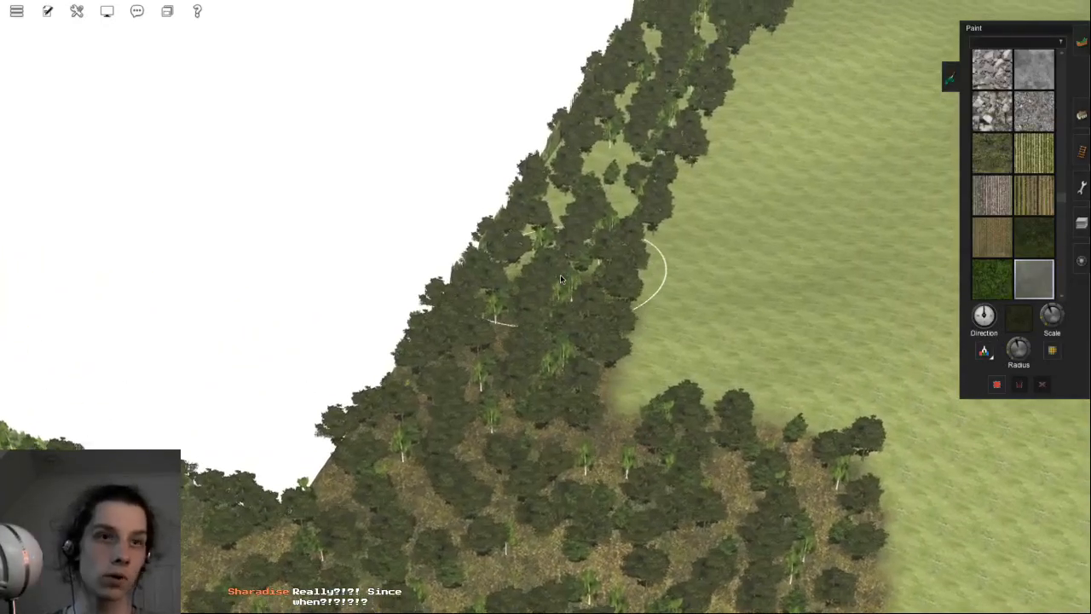
key("Up")
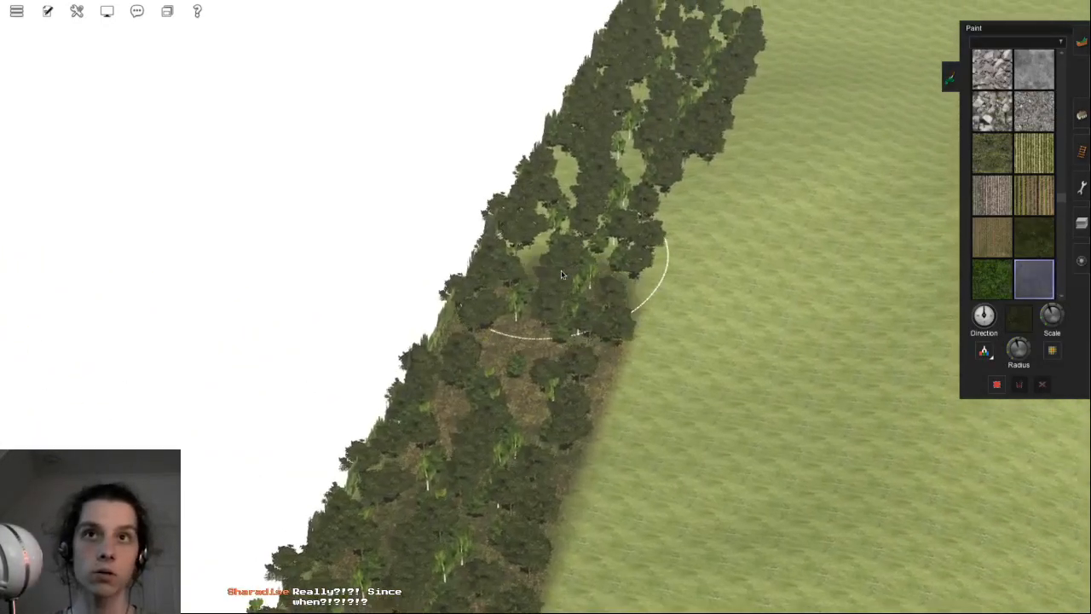
key("Up")
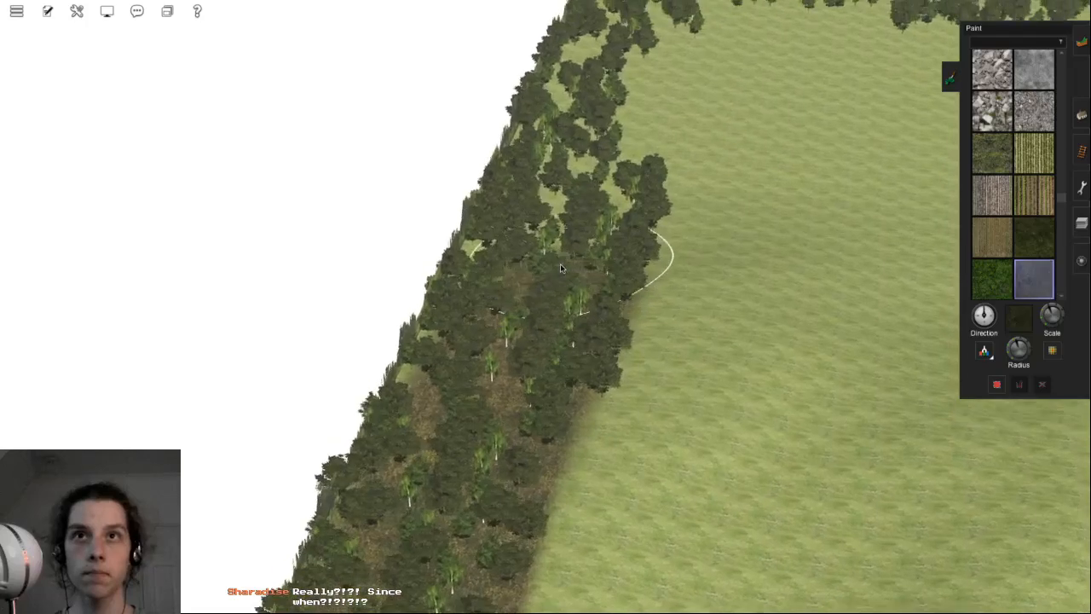
key("Up")
mouse_move(537, 271)
left_mouse_down()
mouse_move(571, 267)
mouse_move(555, 261)
mouse_move(540, 318)
mouse_move(555, 249)
mouse_move(573, 252)
mouse_move(575, 227)
mouse_move(539, 230)
mouse_move(559, 271)
mouse_move(575, 267)
mouse_move(573, 246)
mouse_move(532, 295)
mouse_move(506, 295)
mouse_move(552, 228)
left_mouse_up()
- Carry the woodland-floor texture along the map-edge trees as far as the woodland corner facing the river
key("Up")
key("Right")
key("Up")
key("Right")
key("Up")
key("Right")
key("Up")
key("Right")
key("Up")
key("Right")
key("Up")
key("Up")
key("Right")
key("Up")
key("Right")
key("Left")
key("Up")
key("Left")
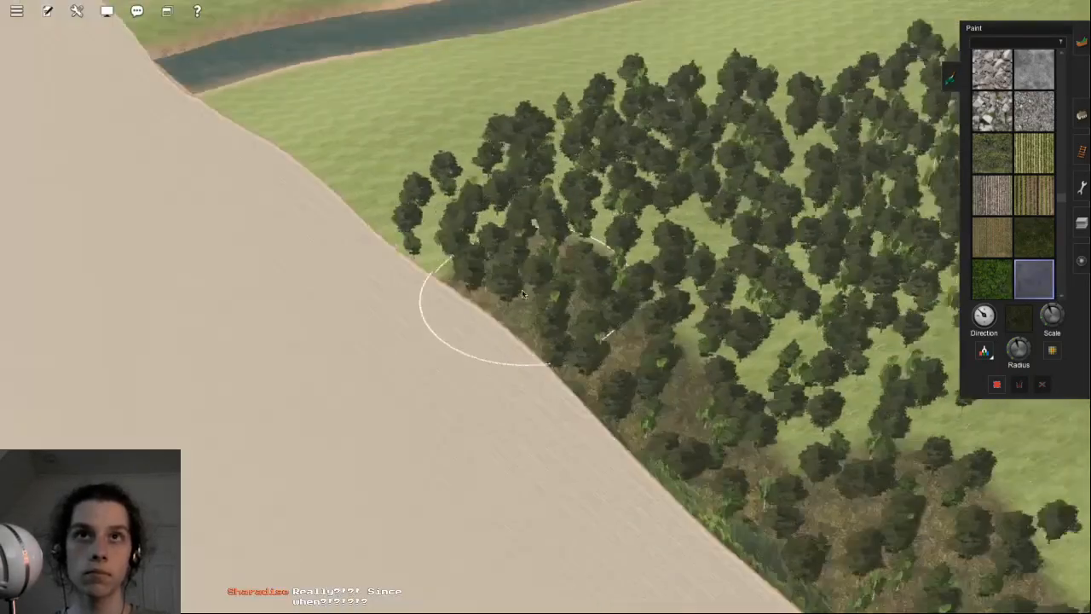
- Paint the woodland-floor texture from the map-edge corner inward beneath the neighbouring trees that still stand on grass
mouse_move(511, 299)
left_mouse_down()
mouse_move(529, 314)
mouse_move(553, 296)
mouse_move(535, 298)
mouse_move(546, 247)
mouse_move(545, 276)
mouse_move(585, 275)
mouse_move(576, 253)
mouse_move(538, 267)
mouse_move(553, 294)
mouse_move(543, 314)
mouse_move(526, 292)
mouse_move(536, 310)
mouse_move(551, 270)
mouse_move(539, 248)
mouse_move(547, 316)
mouse_move(573, 279)
mouse_move(557, 248)
mouse_move(559, 298)
mouse_move(531, 314)
mouse_move(567, 290)
mouse_move(554, 269)
mouse_move(559, 245)
mouse_move(519, 264)
mouse_move(517, 288)
mouse_move(549, 256)
mouse_move(582, 267)
mouse_move(553, 272)
mouse_move(548, 296)
mouse_move(539, 265)
mouse_move(554, 271)
mouse_move(569, 256)
mouse_move(516, 260)
mouse_move(523, 292)
mouse_move(545, 294)
mouse_move(543, 307)
mouse_move(540, 262)
mouse_move(558, 244)
mouse_move(582, 274)
mouse_move(528, 291)
mouse_move(581, 276)
mouse_move(534, 278)
mouse_move(559, 288)
mouse_move(510, 361)
mouse_move(512, 331)
mouse_move(561, 271)
mouse_move(550, 266)
mouse_move(523, 272)
mouse_move(584, 266)
mouse_move(522, 281)
mouse_move(545, 329)
mouse_move(541, 377)
mouse_move(571, 355)
left_mouse_up()
key("Up")
key("Up")
key("Right")
key("Up")
key("Up")
key("Up")
key("Up")
key("Up")
key("Up")
key("Up")
key("Up")
key("Up")
key("Right")
key("Up")
key("Up")
key("Right")
key("Down")
- Cover the ground beneath the broad block of trees between the two fields with the woodland-floor texture
key("w")
key("w")
key("d")
key("w")
key("d")
key("w")
key("d")
key("d")
key("s")
key("a")
key("w")
key("w")
key("d")
key("w")
key("a")
key("s")
key("d")
key("s")
key("d")
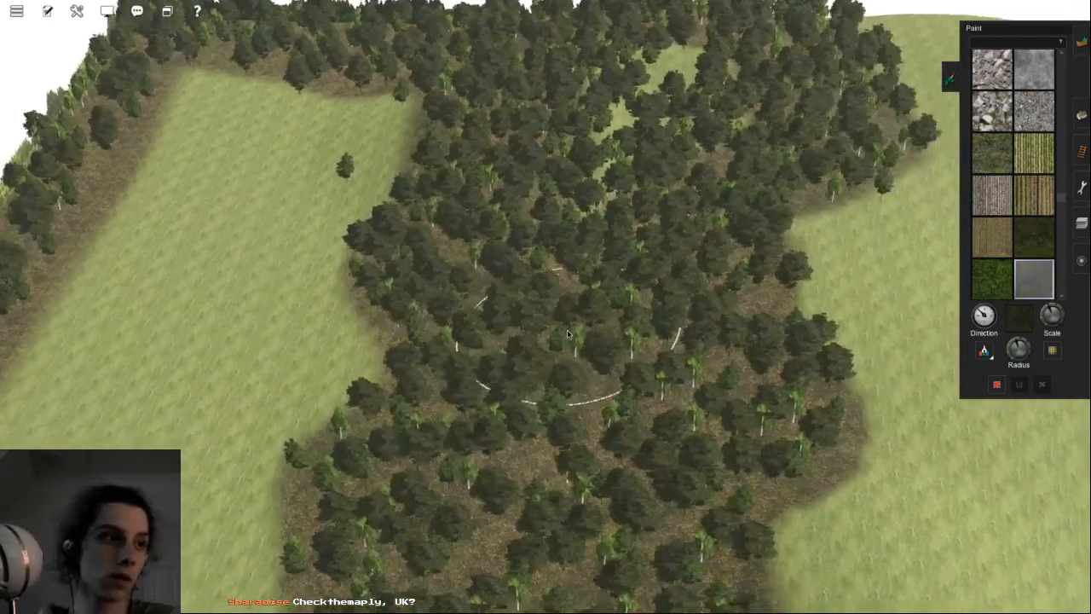
- Fill the remaining grassy gaps at the far end of the tree block with the woodland-floor texture
key("w")
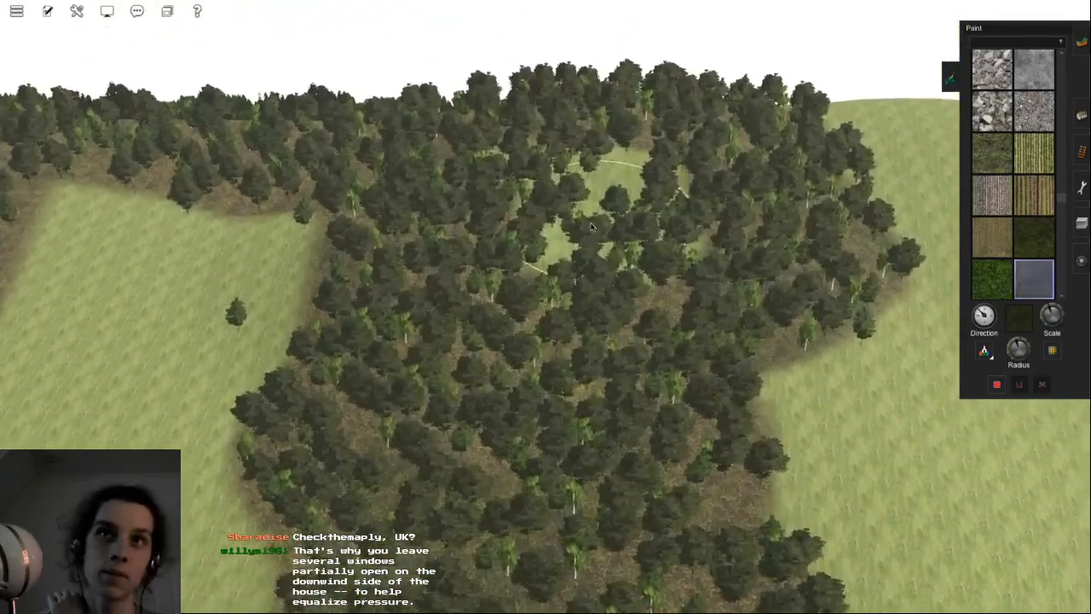
key("w")
key("d")
mouse_move(591, 227)
left_mouse_down()
mouse_move(516, 320)
mouse_move(531, 314)
left_mouse_up()
key("a")
key("s")
key("w")
key("a")
mouse_move(561, 249)
left_mouse_down()
mouse_move(499, 297)
mouse_move(542, 343)
mouse_move(584, 312)
mouse_move(549, 294)
left_mouse_up()
key("s")
key("d")
key("w")
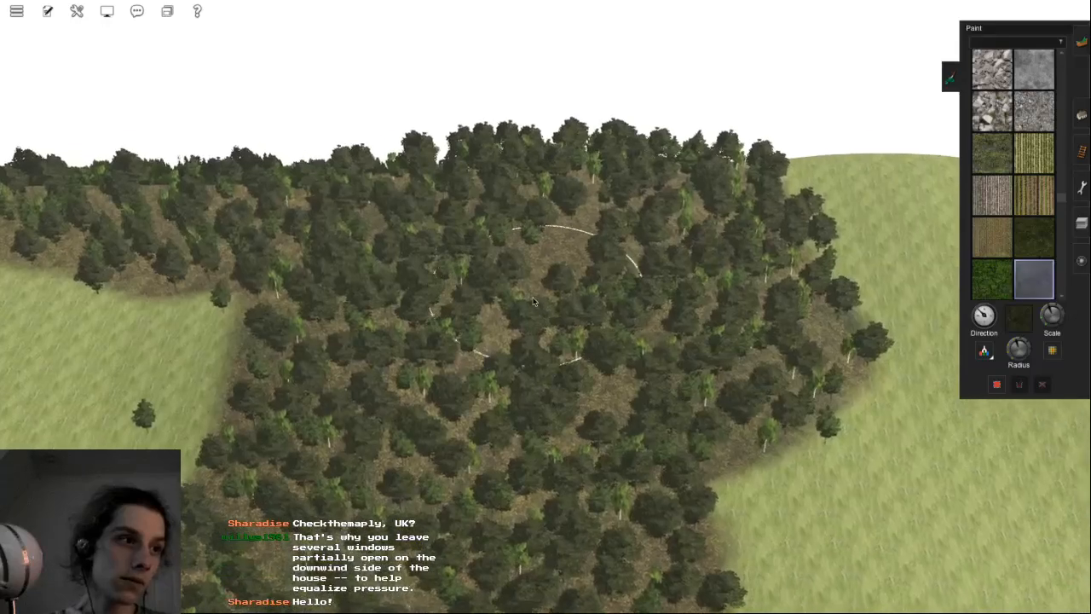
- Paint a small patch of woodland floor under the lone tree in the field using a reduced brush radius, then enlarge the brush again
key("a")
key("s")
key("s")
key("a")
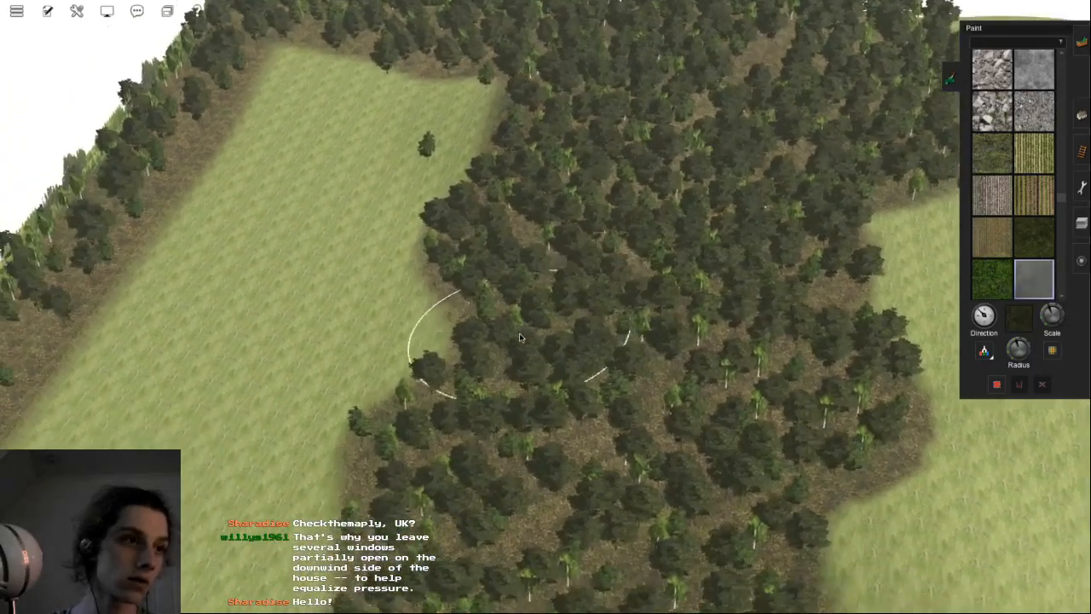
key("w")
key("w")
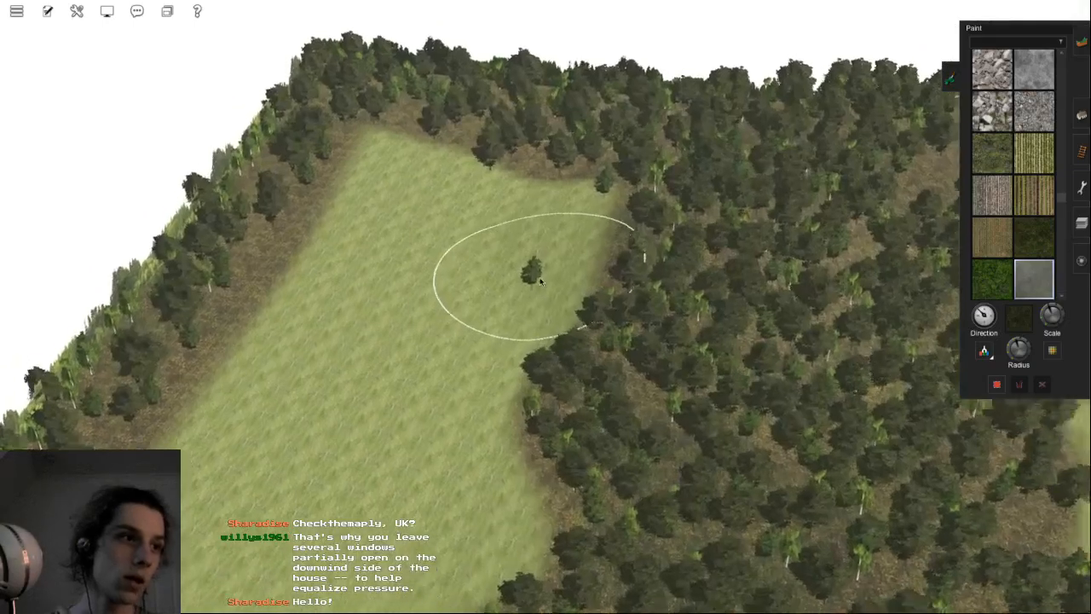
right_click_drag(546, 290, 1076, 300)
scroll(1067, 297, "up", 3)
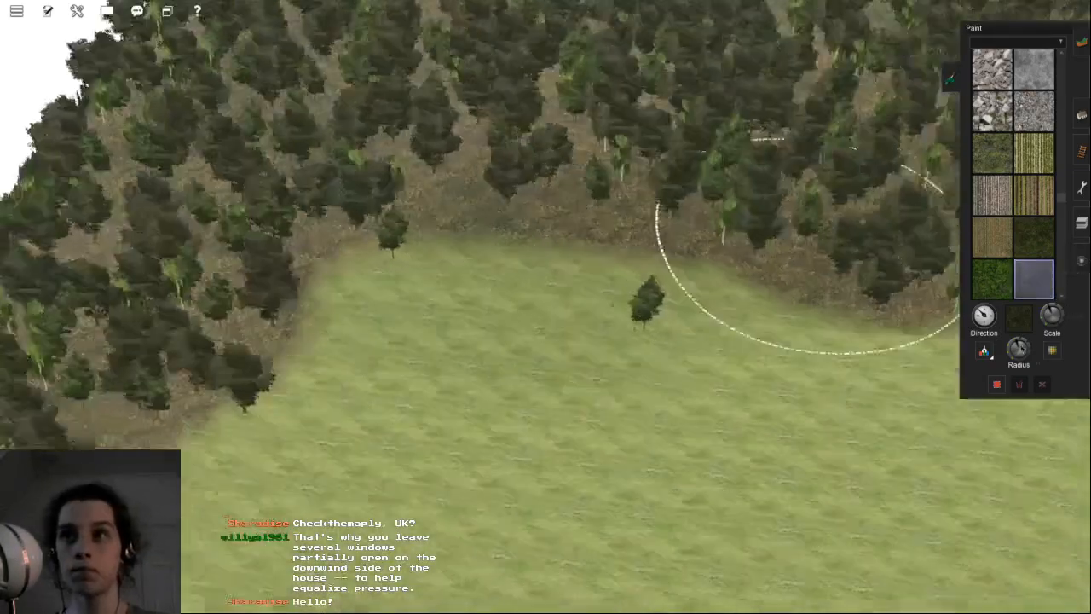
left_click_drag(1018, 348, 1012, 412)
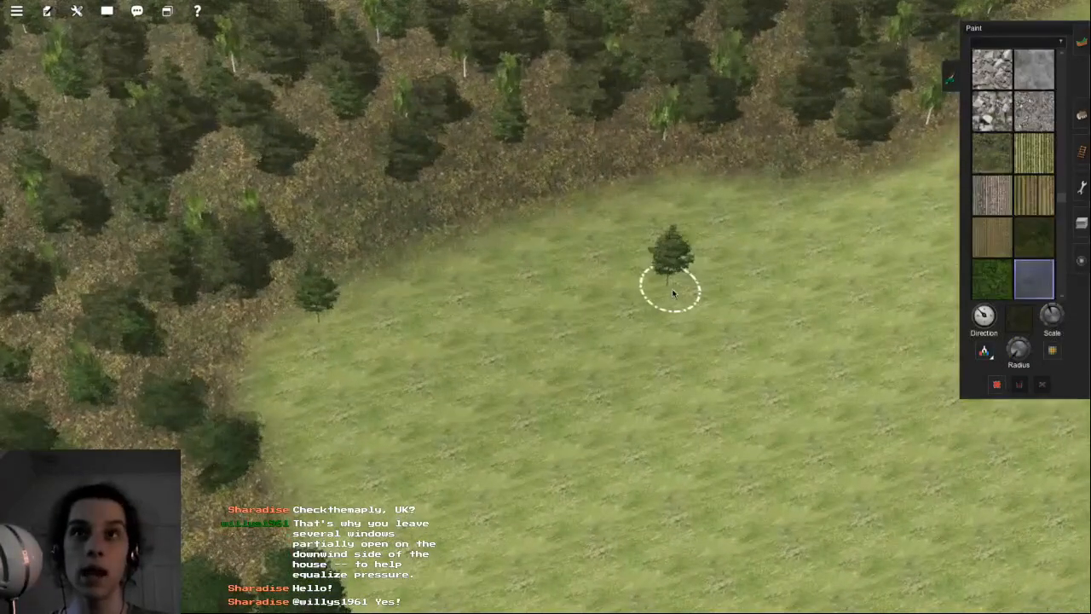
right_click_drag(699, 278, 659, 275)
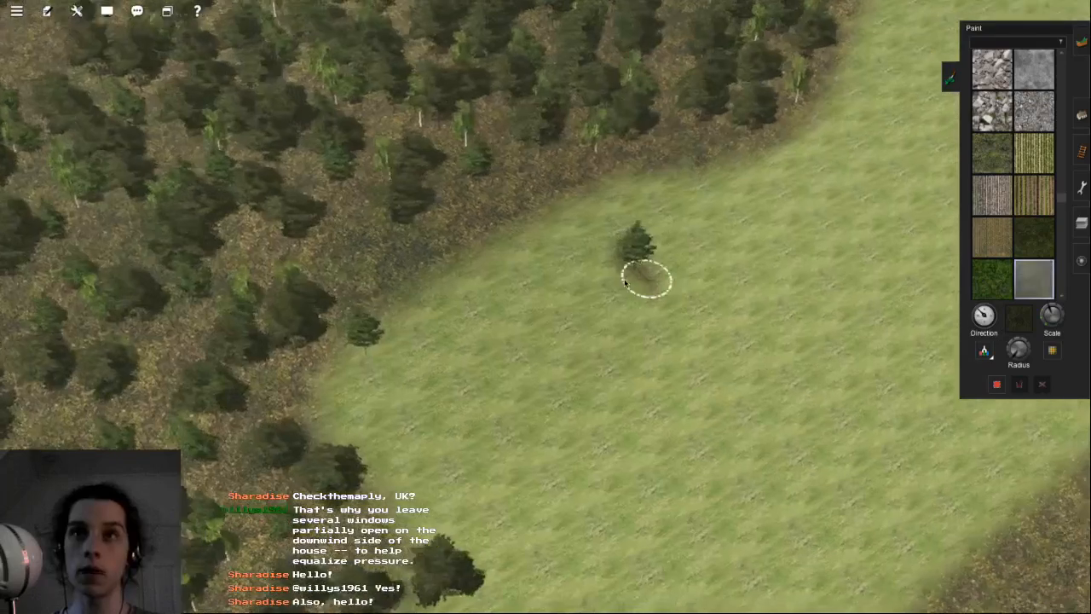
scroll(598, 213, "down", 3)
right_click_drag(599, 212, 596, 238)
left_click_drag(1015, 357, 1015, 350)
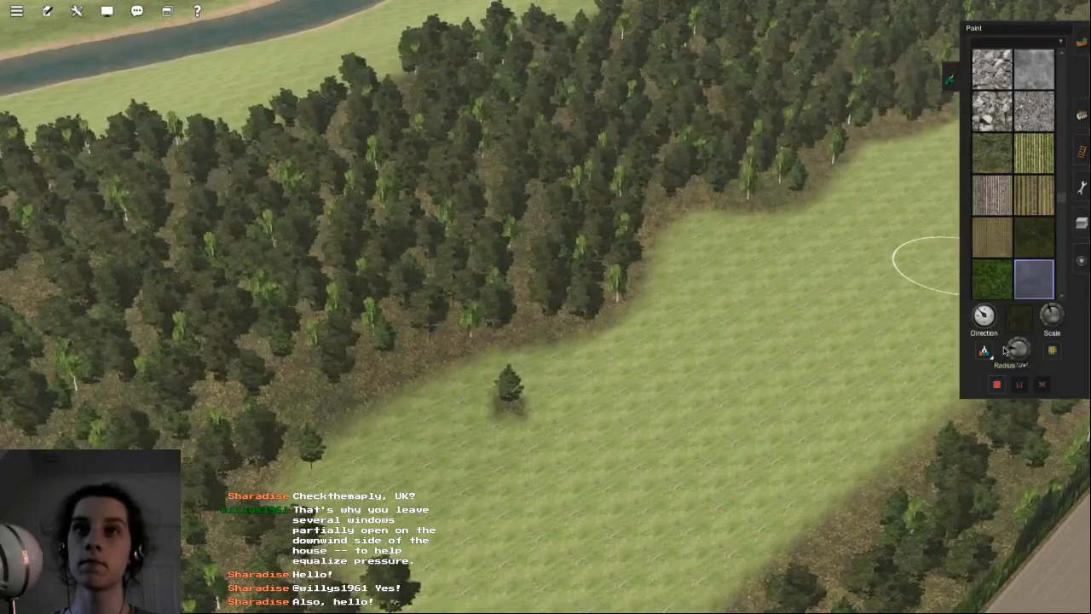
- Try the PBR Foliage 2 ground texture beside the rock outcrop, and undo it
key("Right")
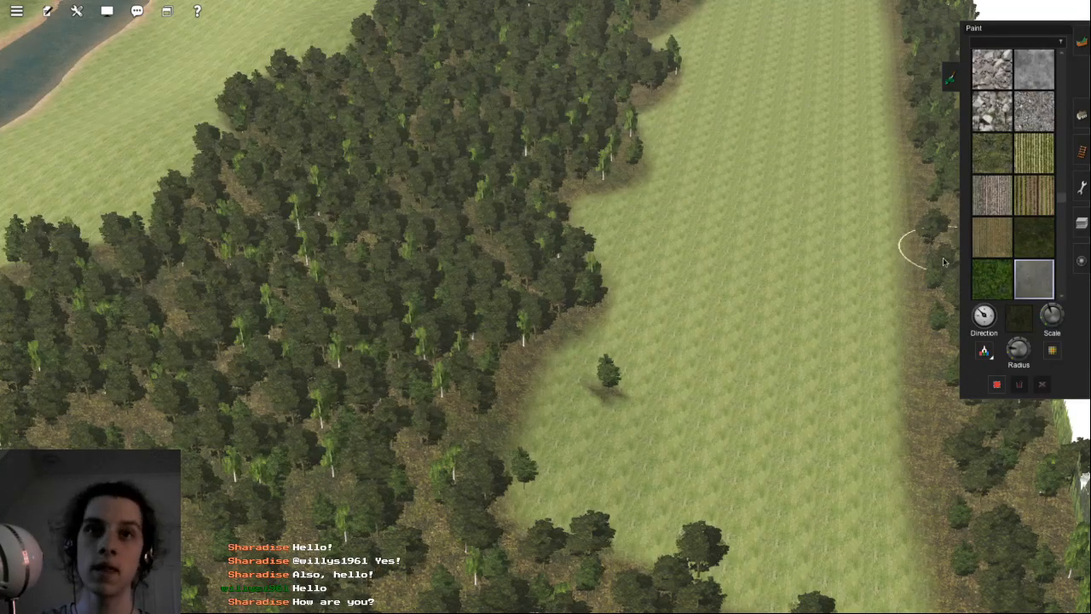
mouse_move(568, 221)
right_mouse_down()
mouse_move(423, 145)
mouse_move(617, 131)
mouse_move(433, 195)
mouse_move(618, 270)
mouse_move(732, 208)
mouse_move(515, 312)
mouse_move(516, 285)
mouse_move(556, 235)
mouse_move(693, 275)
mouse_move(565, 197)
mouse_move(426, 221)
mouse_move(482, 298)
mouse_move(477, 312)
mouse_move(493, 282)
right_mouse_up()
scroll(494, 282, "up", 3)
left_click(991, 279)
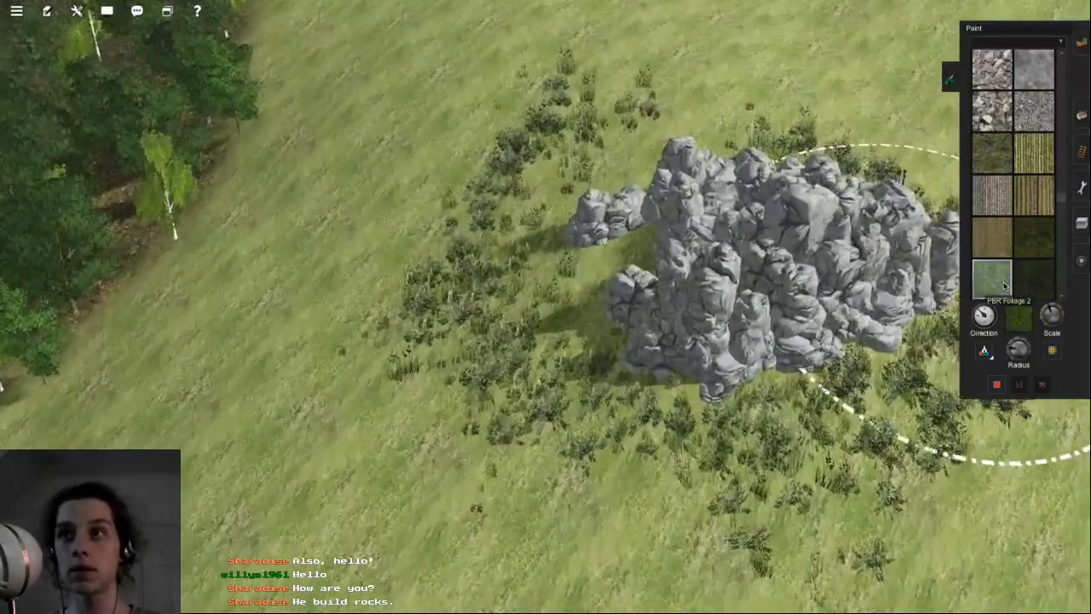
key("ctrl+z")
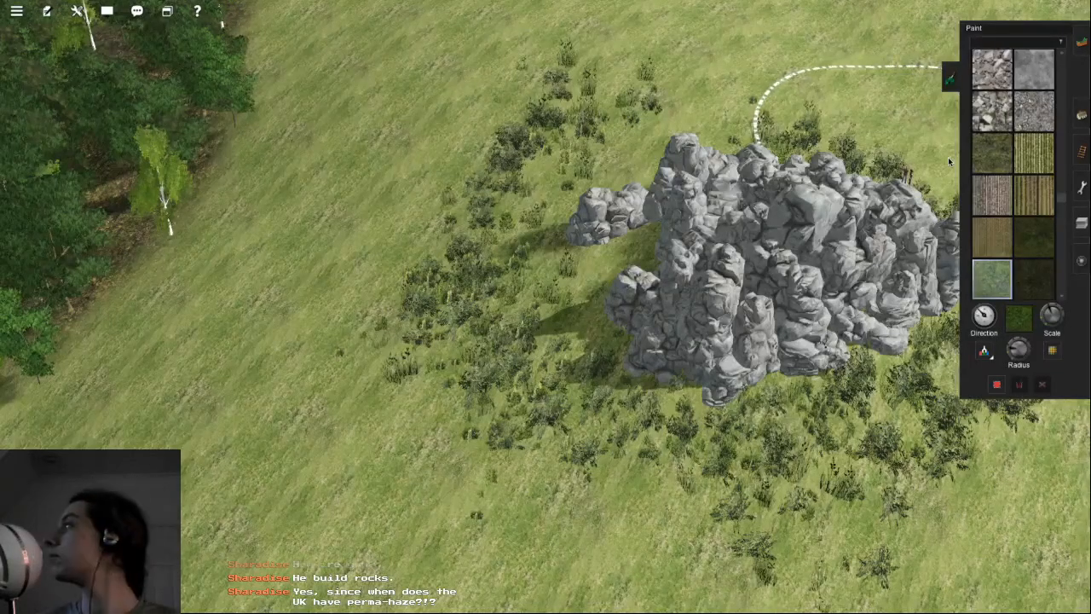
- Choose the dark green foliage texture above the woodland-floor one and paint it among the bushes in front of the outcrop
mouse_move(713, 356)
right_mouse_down()
mouse_move(673, 401)
mouse_move(623, 349)
mouse_move(622, 227)
right_mouse_up()
scroll(623, 349, "down", 2)
scroll(621, 226, "up", 2)
left_click(1040, 250)
scroll(546, 367, "up", 2)
mouse_move(545, 367)
left_mouse_down()
mouse_move(438, 435)
mouse_move(589, 375)
mouse_move(475, 426)
left_mouse_up()
right_click_drag(475, 427, 475, 341)
scroll(475, 341, "up", 3)
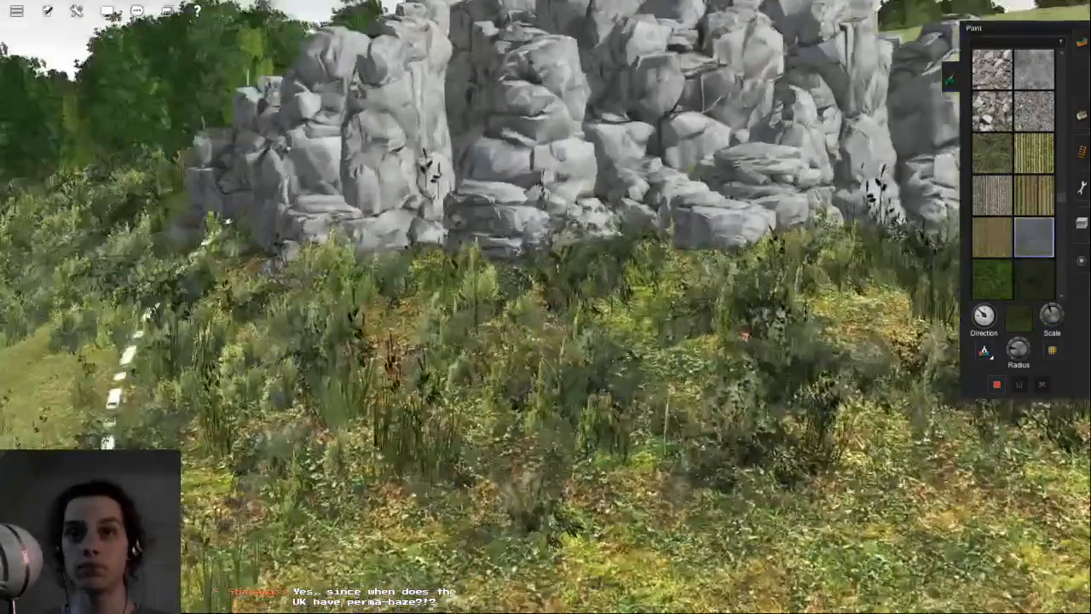
- Undo the excess foliage strokes and paint the foliage texture through the bushes on the outcrop's shadowed side
scroll(671, 242, "down", 3)
mouse_move(669, 222)
right_mouse_down()
mouse_move(681, 269)
mouse_move(669, 268)
right_mouse_up()
key("ctrl+z")
scroll(497, 162, "down", 2)
right_click(511, 196)
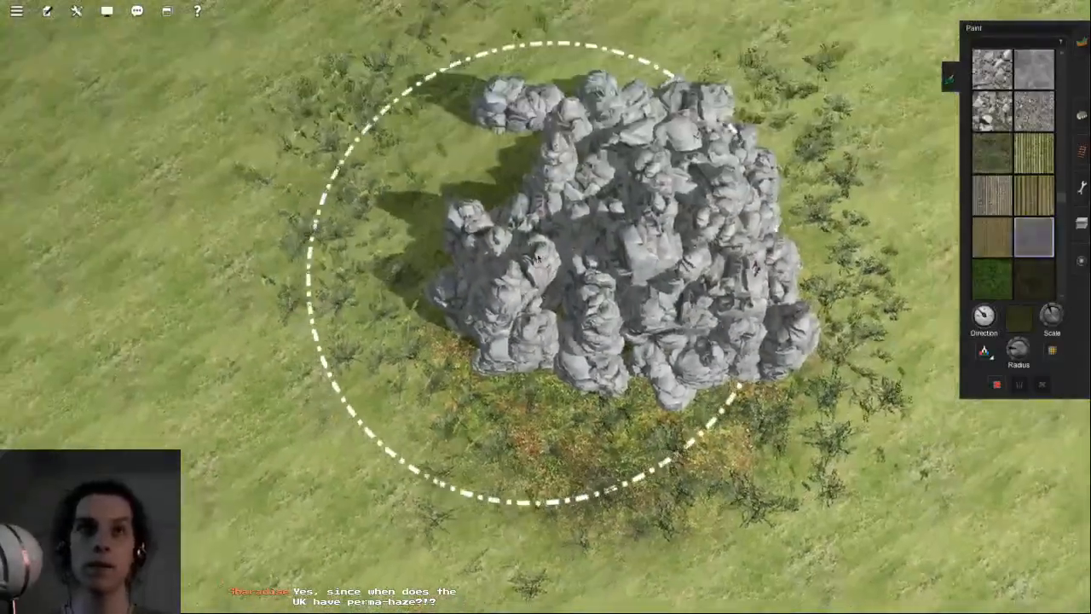
left_click_drag(463, 262, 475, 236)
right_click(482, 230)
key("Left")
key("ctrl+z")
- Reduce the brush radius and paint the foliage texture through the bushes around the back of the outcrop
left_click_drag(1016, 350, 884, 398)
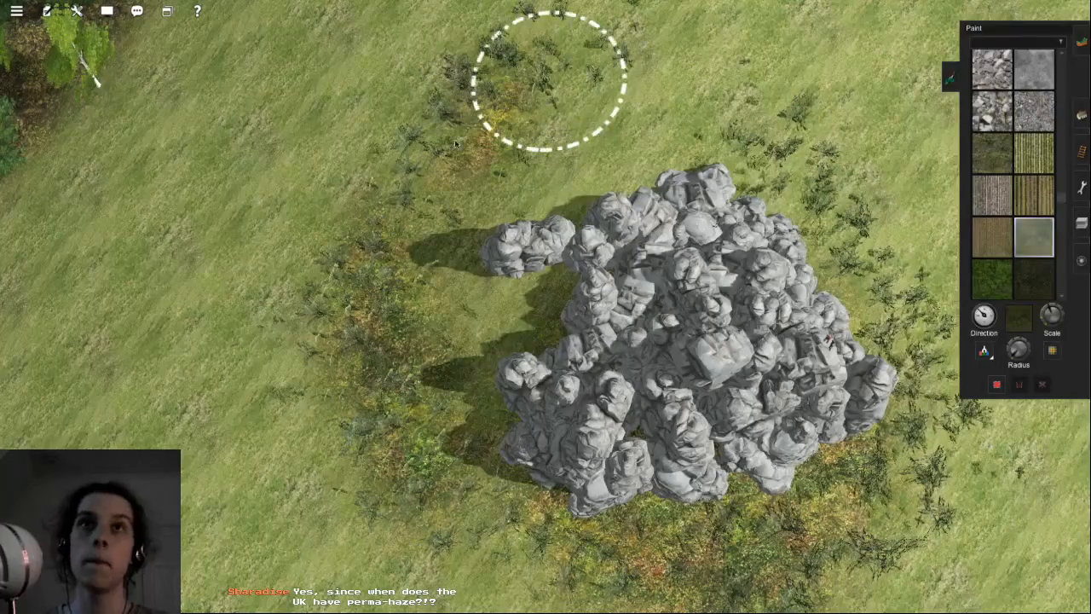
right_click(615, 166)
key("Left")
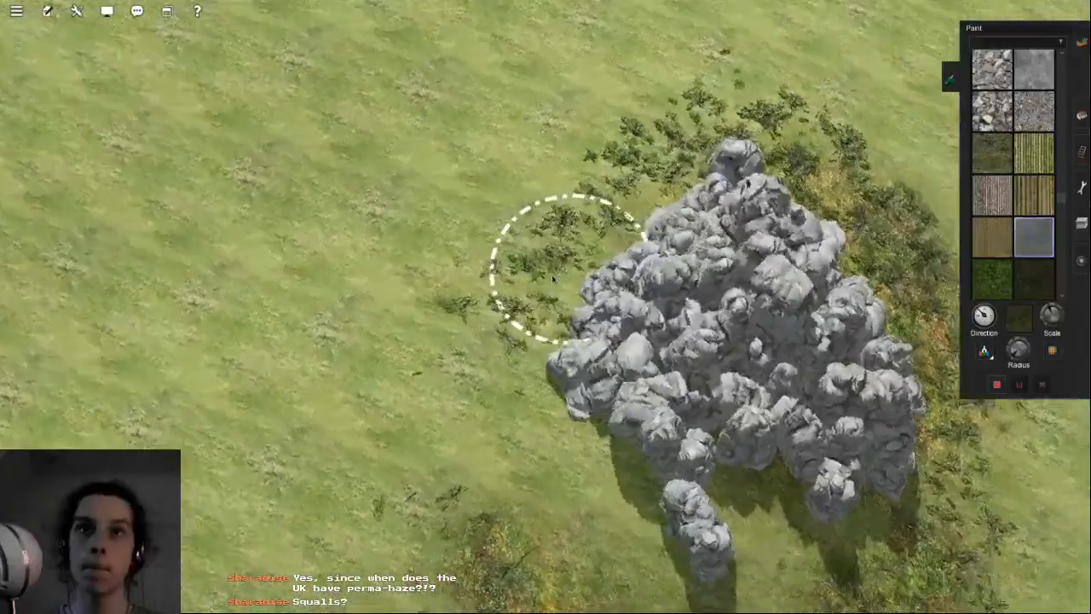
left_click_drag(622, 132, 530, 322)
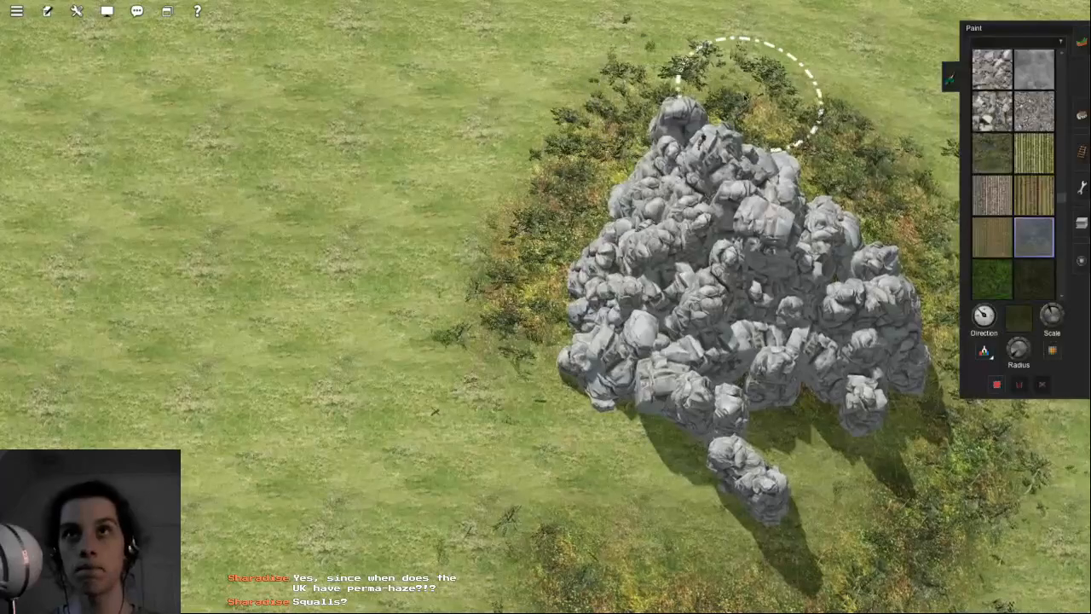
right_click(746, 100)
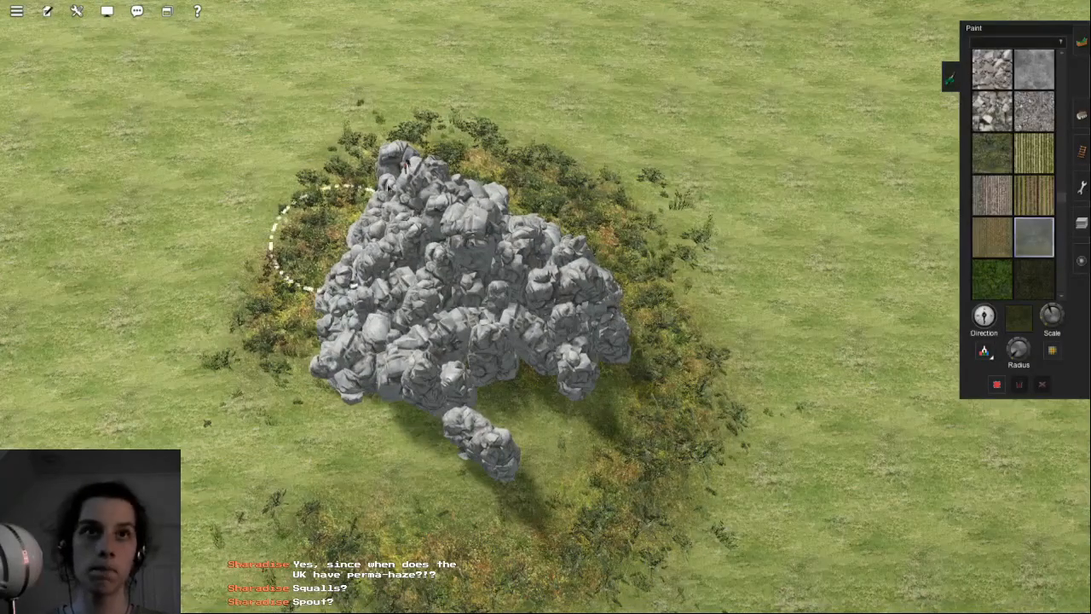
- Paint the woodland-floor texture along the outer fringe of the foliage around the outcrop
key("Left")
key("Down")
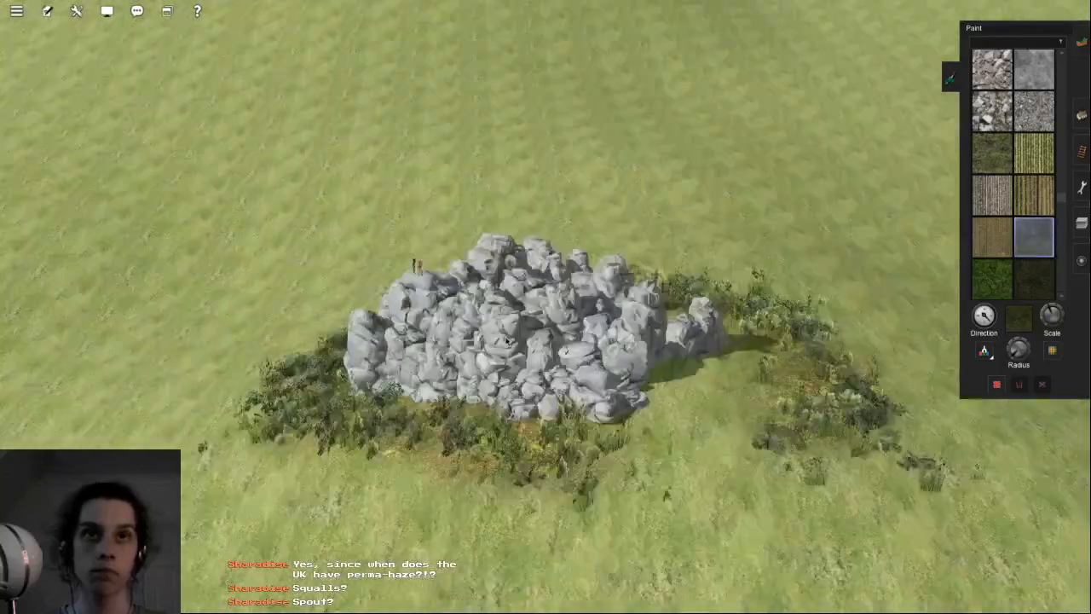
key("Left")
scroll(742, 357, "up", 5)
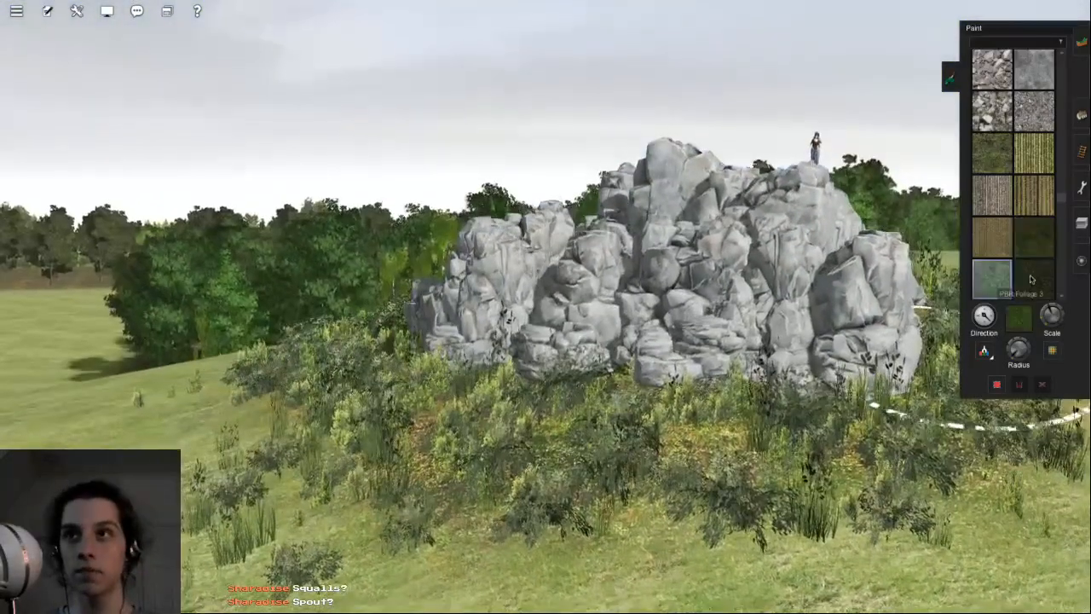
left_click(1033, 278)
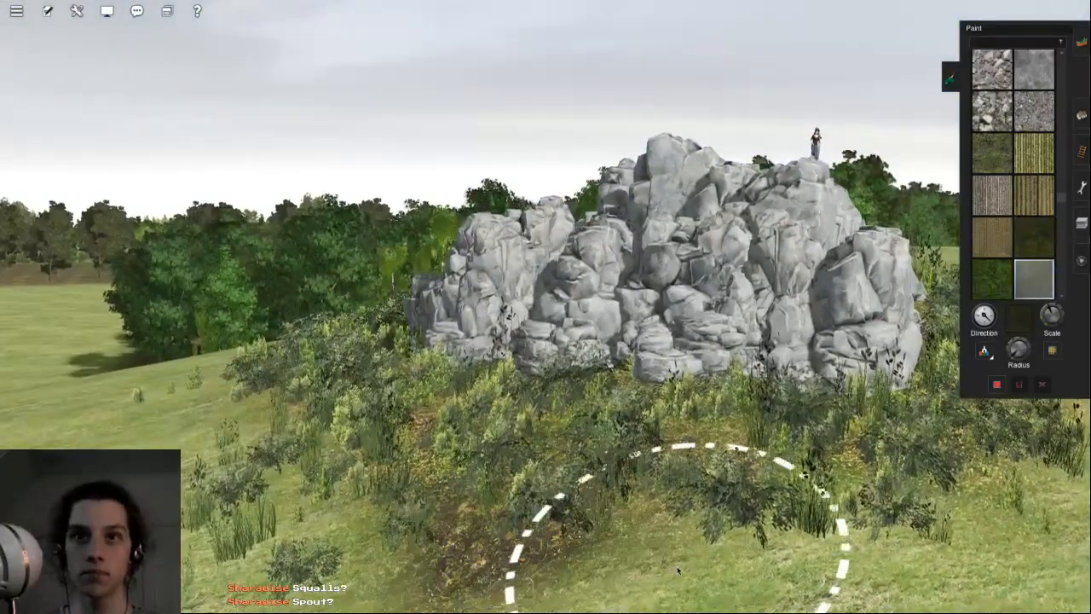
key("Up")
key("Up")
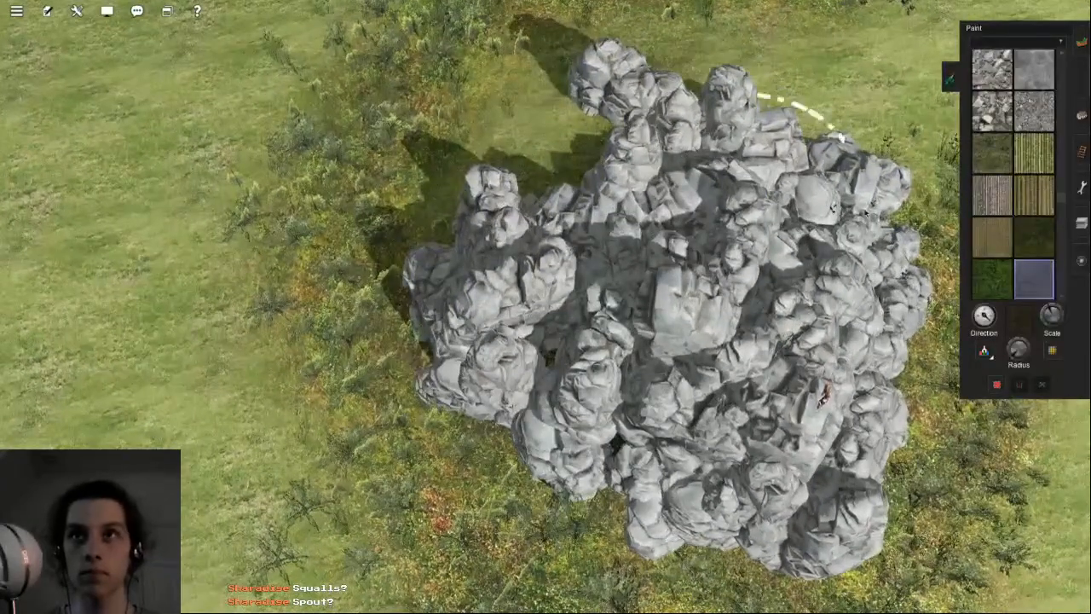
key("Down")
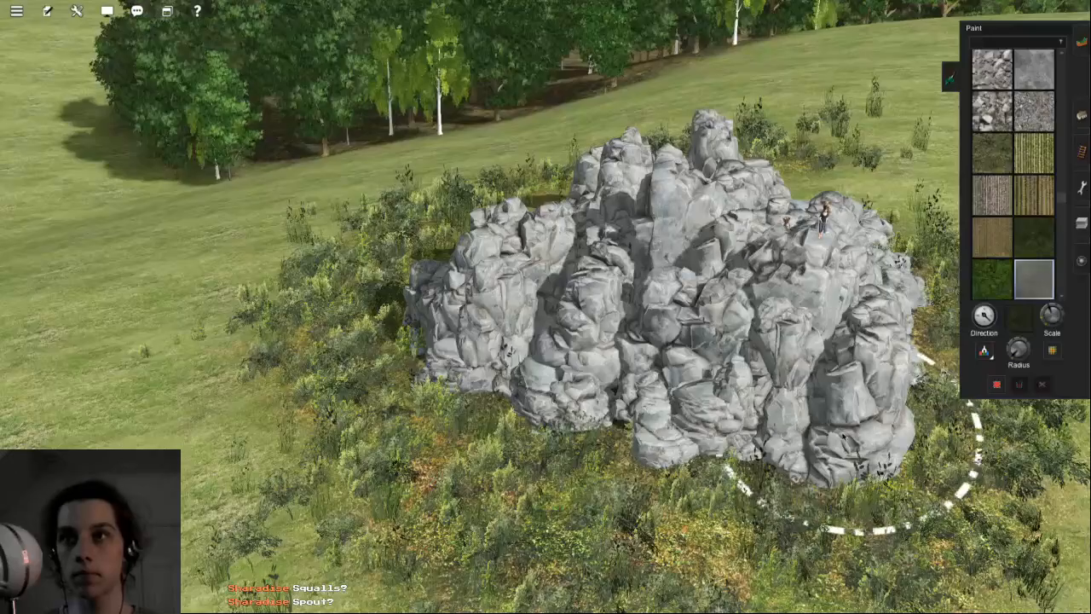
right_click(925, 367)
key("Right")
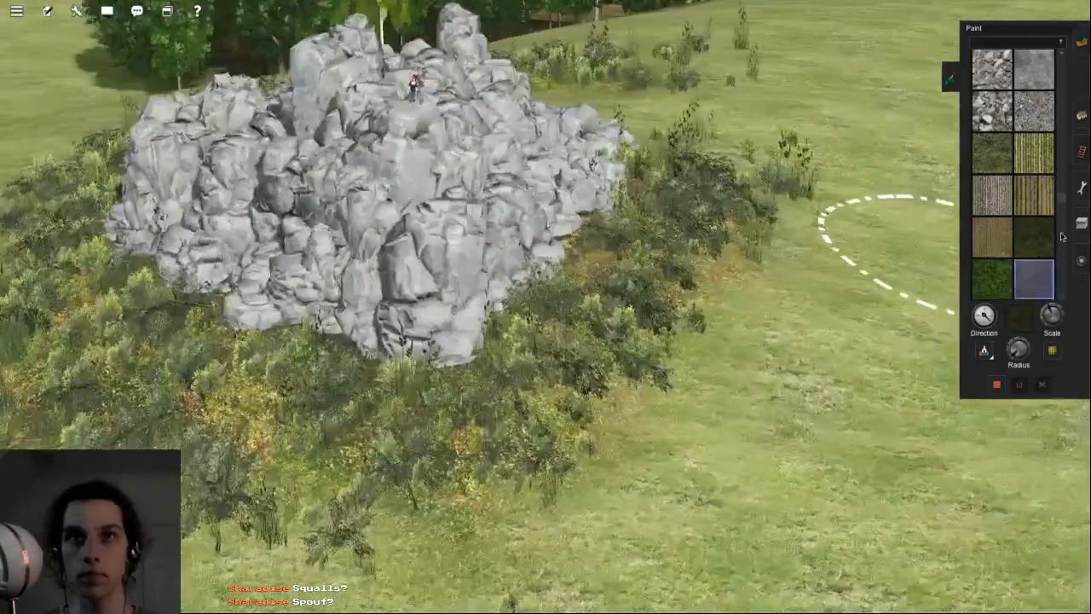
key("Down")
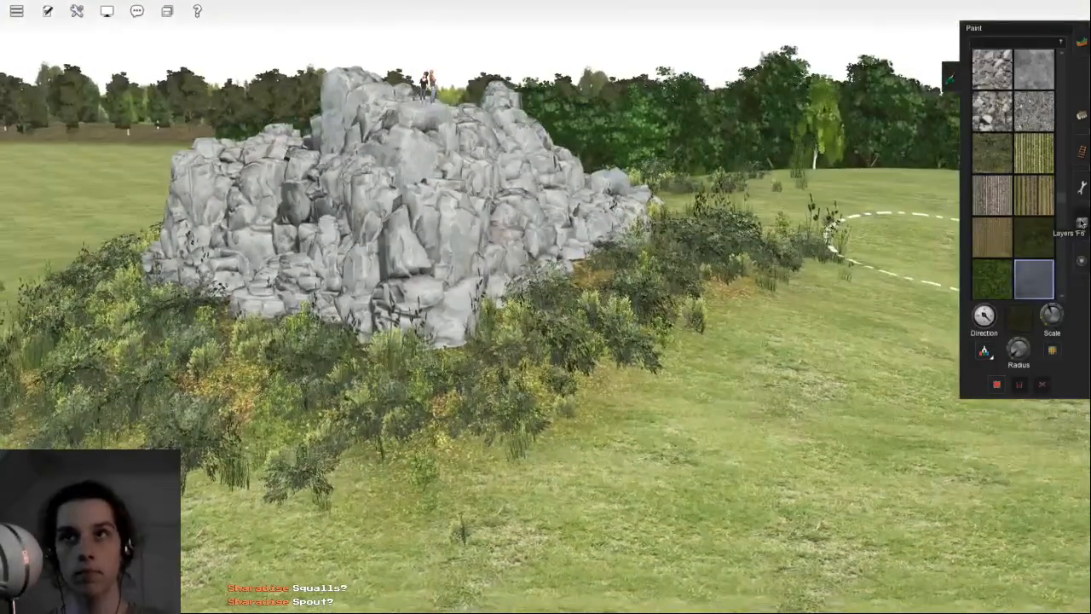
- Try a leafy olive-green ground texture on the grass at the outcrop's side, and undo it
key("Page_Down")
key("Up")
key("Page_Up")
left_click(992, 154)
mouse_move(588, 477)
left_mouse_down()
mouse_move(856, 409)
mouse_move(878, 361)
left_mouse_up()
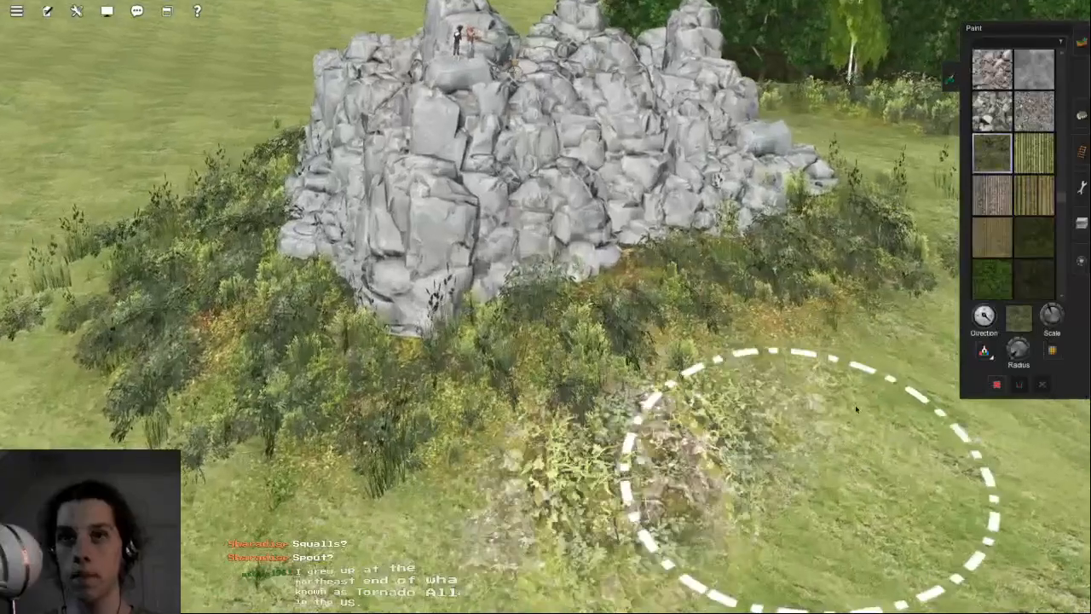
key("Page_Up")
key("ctrl+z")
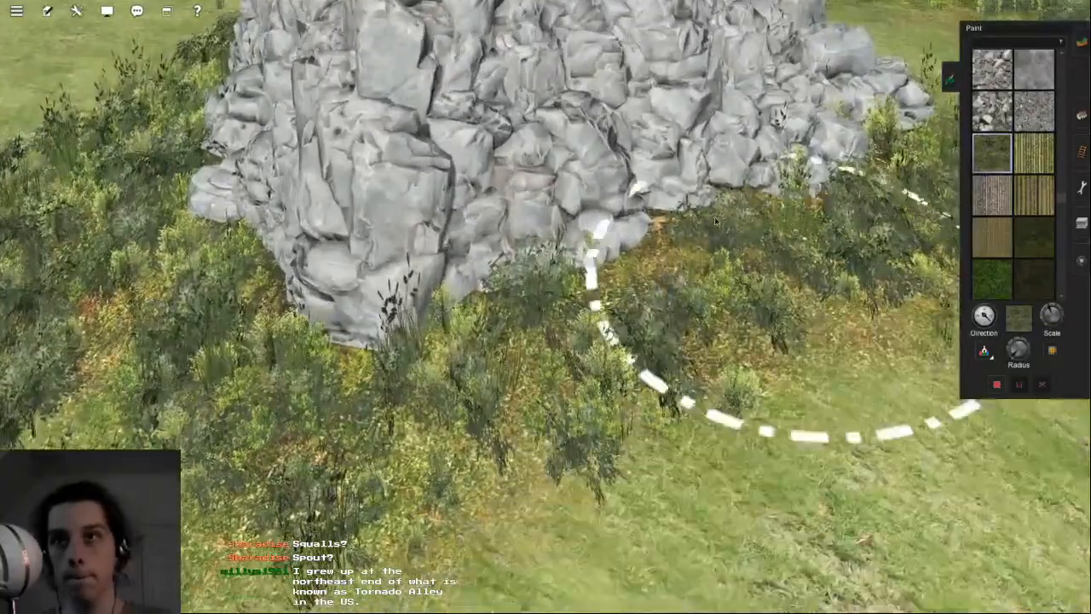
- Try another stroke of the leafy olive-green ground texture at the shaded foot of the outcrop, and undo it
key("Right")
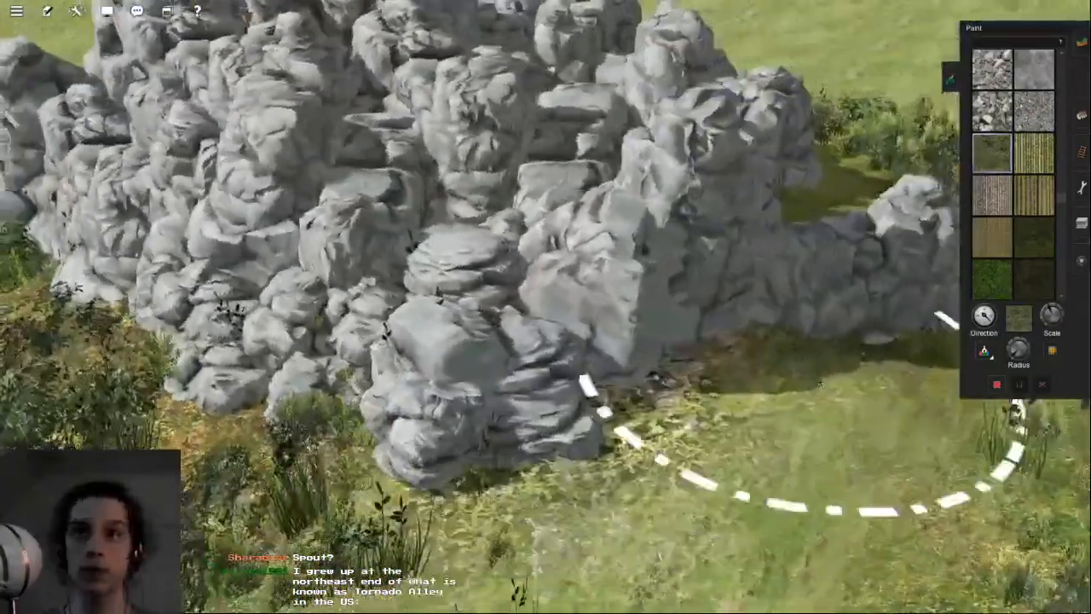
left_click_drag(820, 384, 815, 373)
right_click(561, 402)
key("ctrl+z")
key("g")
left_click(540, 399)
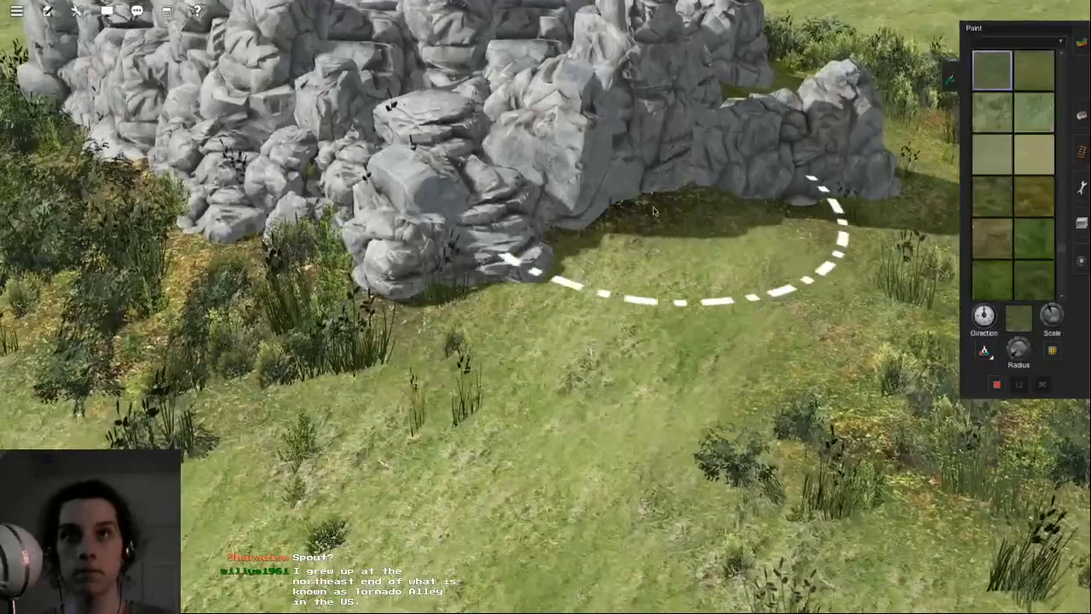
right_click(494, 241)
key("Left")
key("Page_Down")
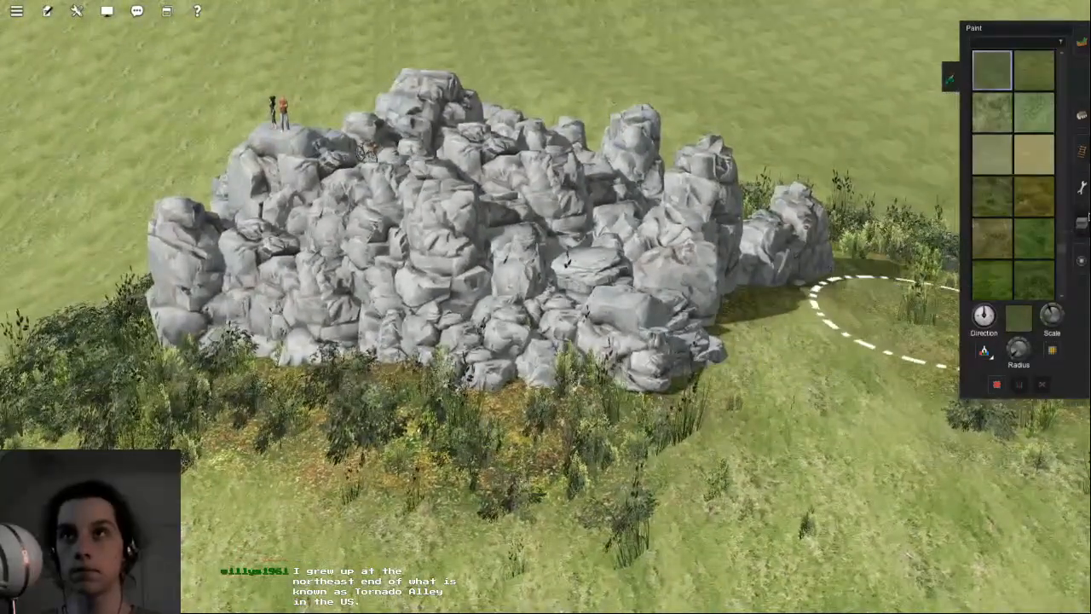
- Switch to adding scenery objects and filter the available content by "mushroom"
left_click(1084, 118)
right_click(724, 334)
scroll(579, 321, "up", 10)
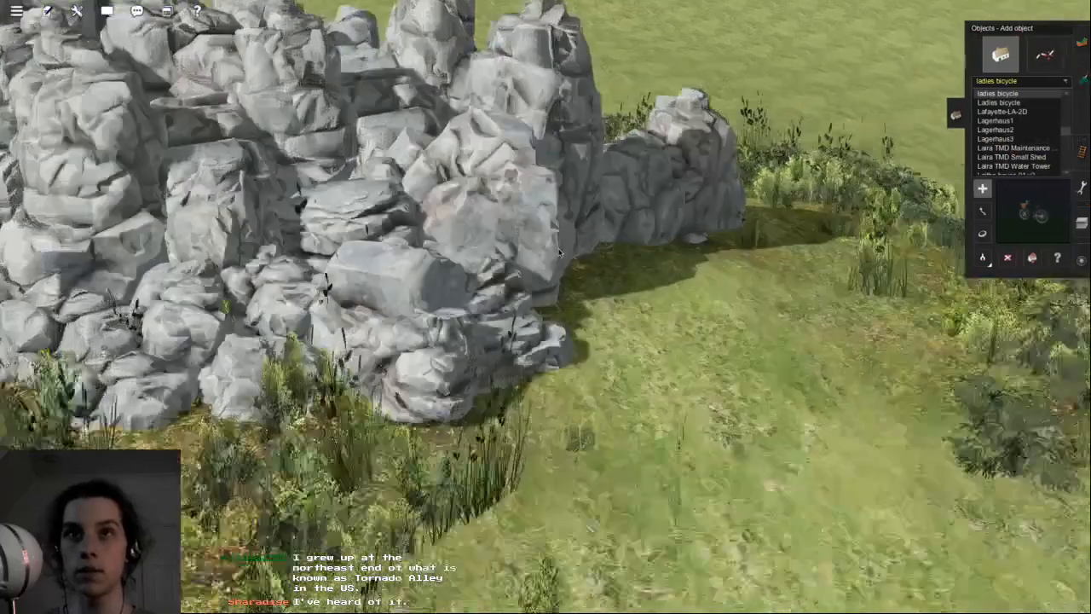
key("Left")
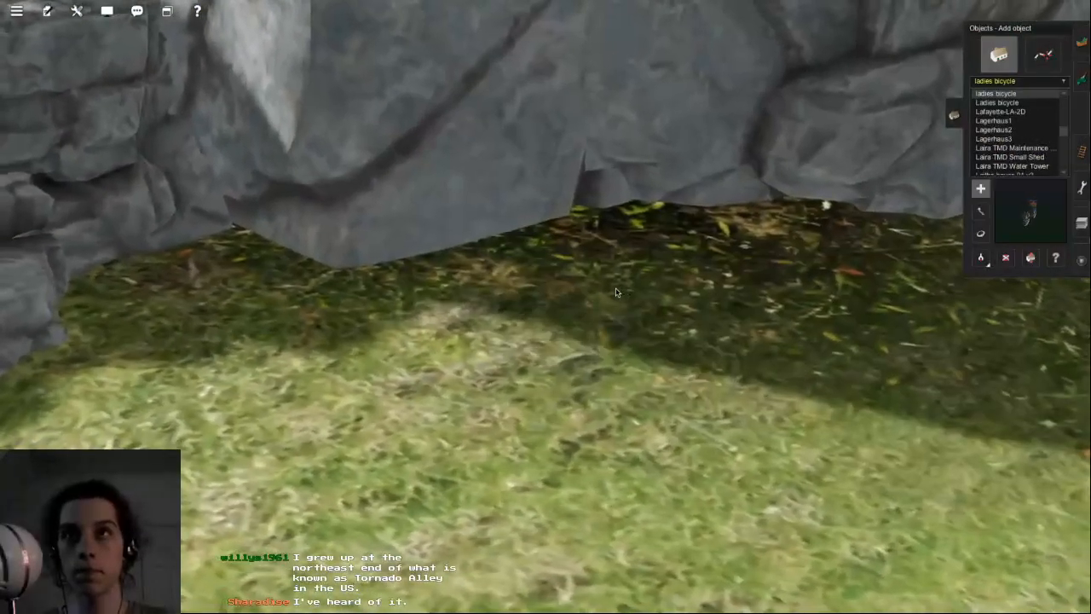
right_click(615, 295)
mouse_move(68, 104)
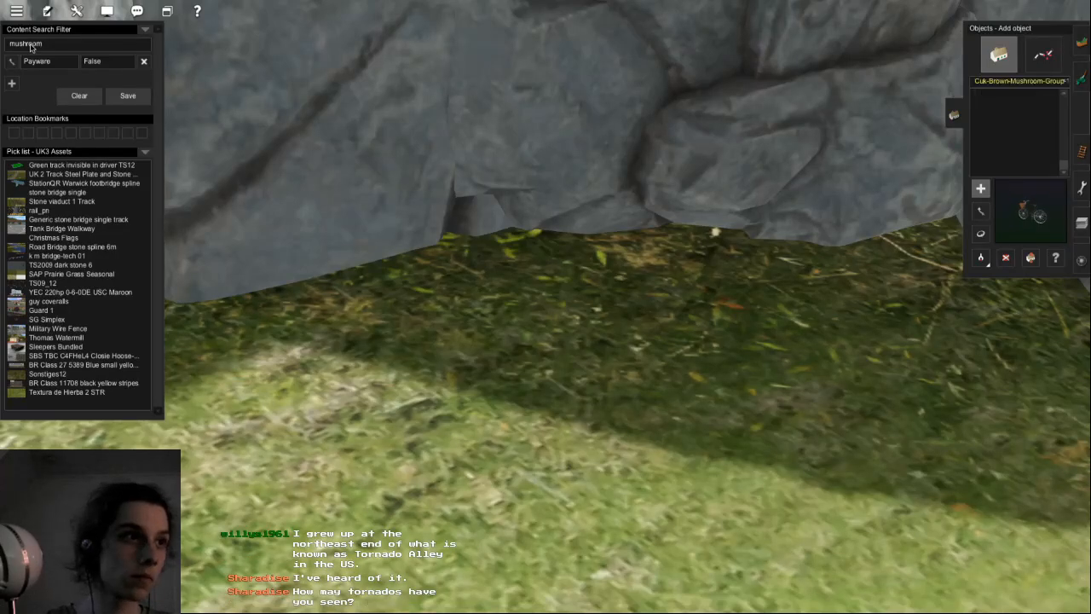
- Examine the outcrop's shaded sides and recesses for a suitable place to put mushrooms
scroll(465, 479, "down", 8)
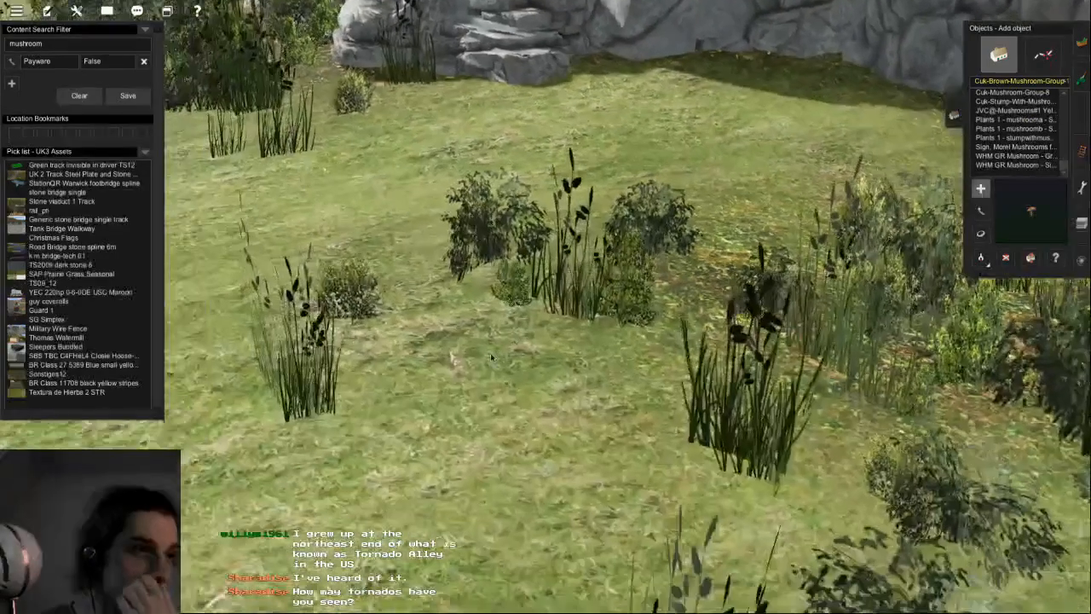
right_click_drag(491, 358, 561, 280)
scroll(560, 279, "down", 10)
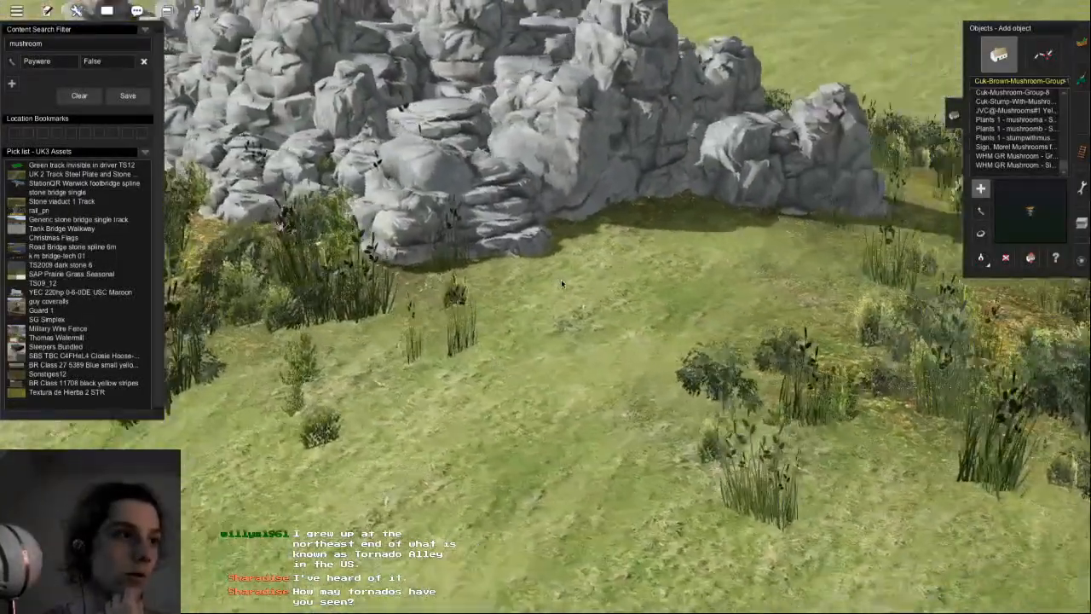
key("Up")
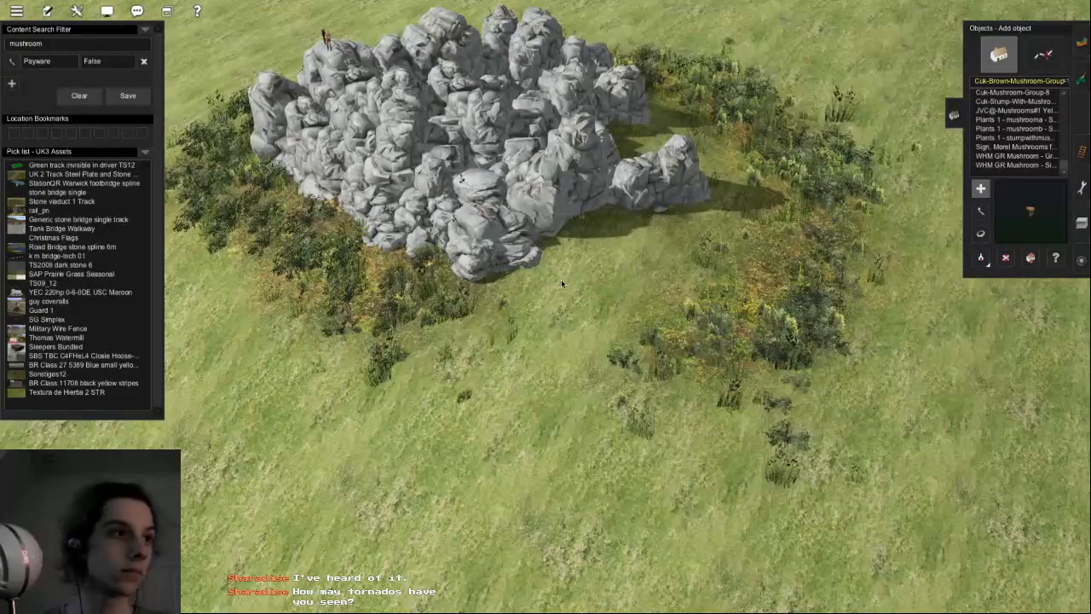
scroll(561, 279, "up", 10)
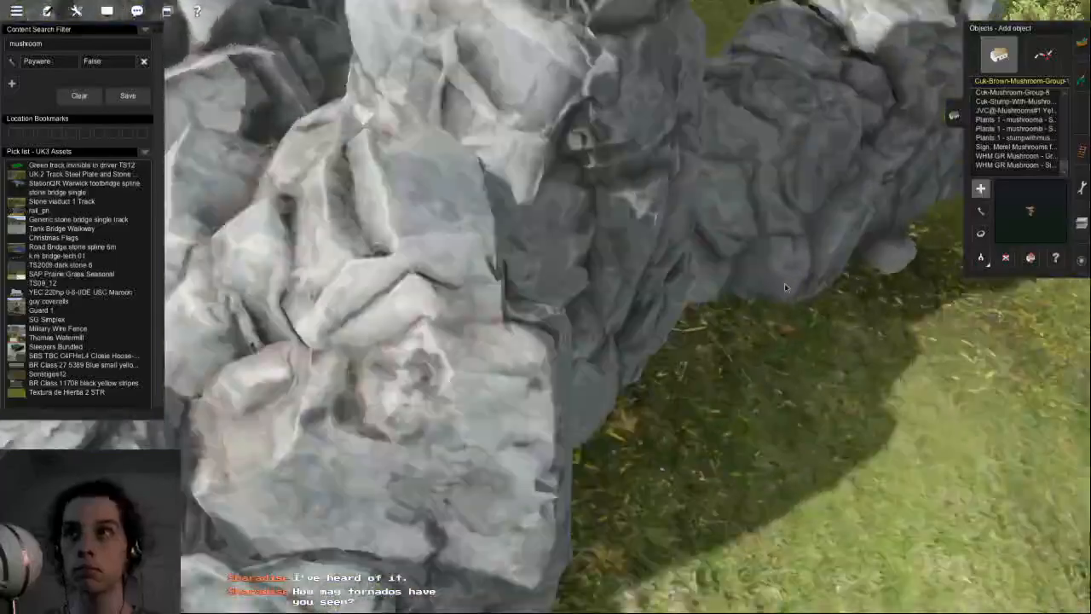
right_click(786, 287)
key("Left")
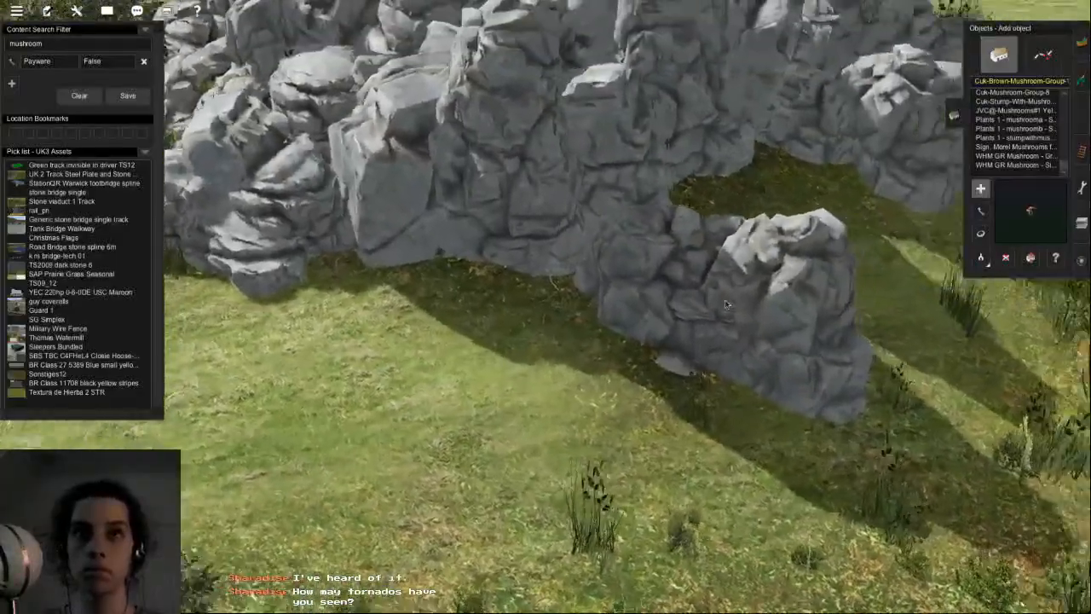
right_click(726, 304)
key("Right")
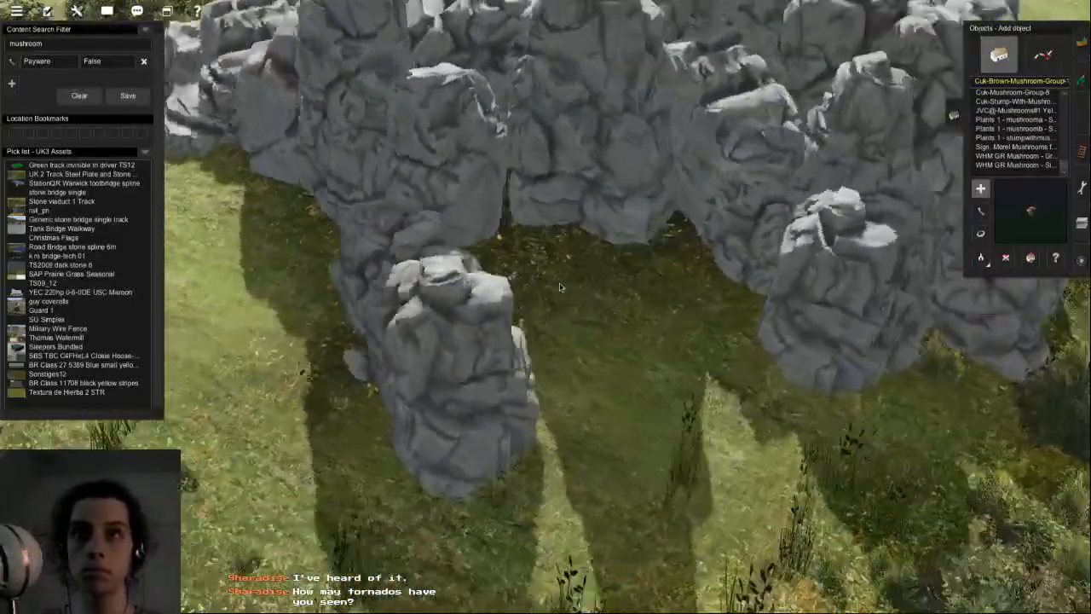
right_click(466, 289)
key("Left")
key("Left")
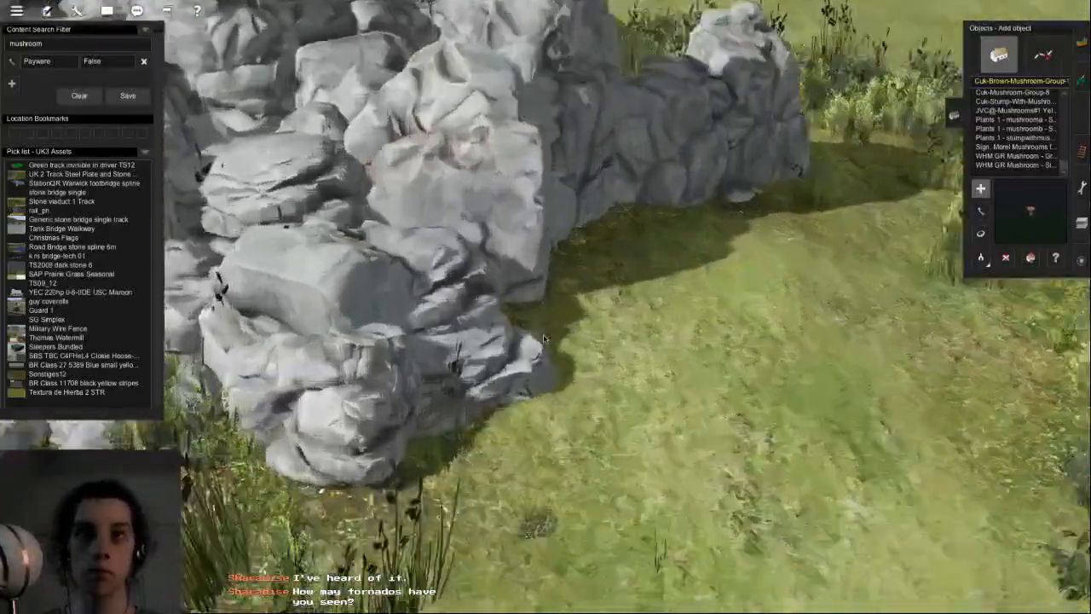
scroll(506, 301, "up", 5)
scroll(516, 313, "down", 5)
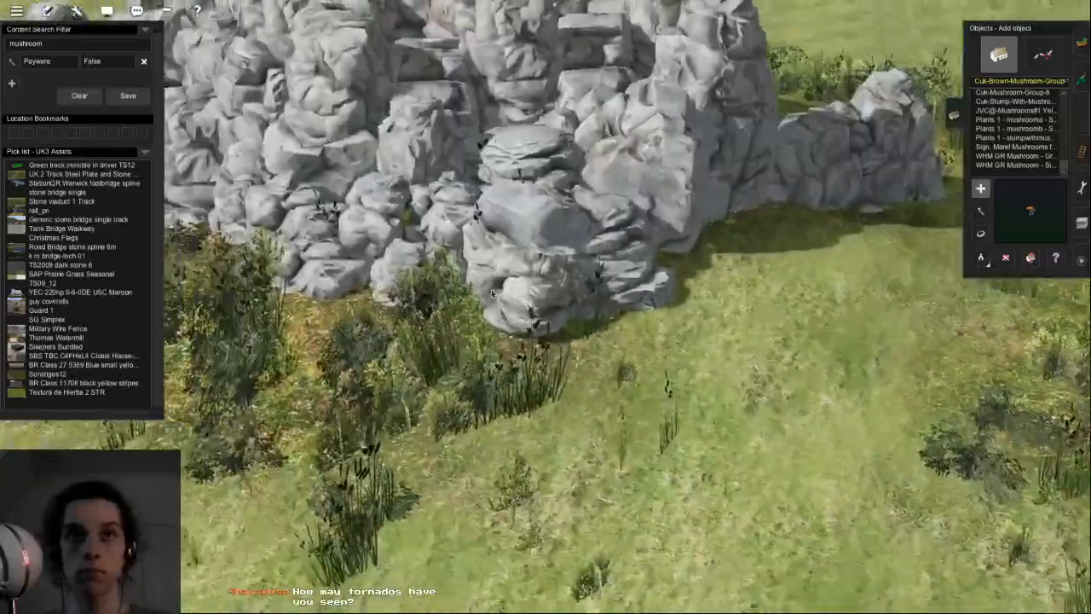
key("Right")
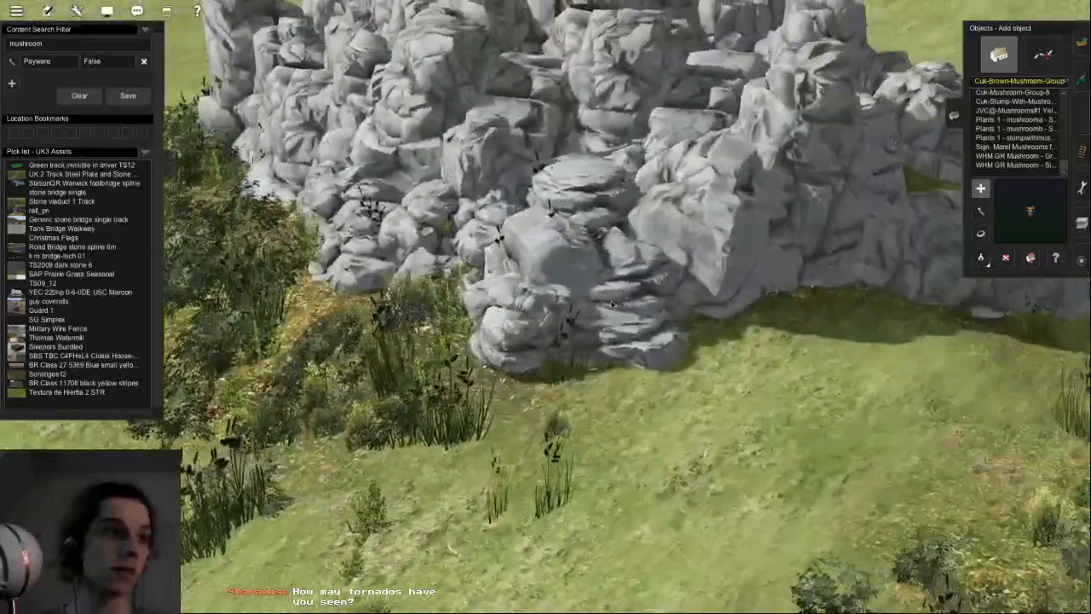
key("Down")
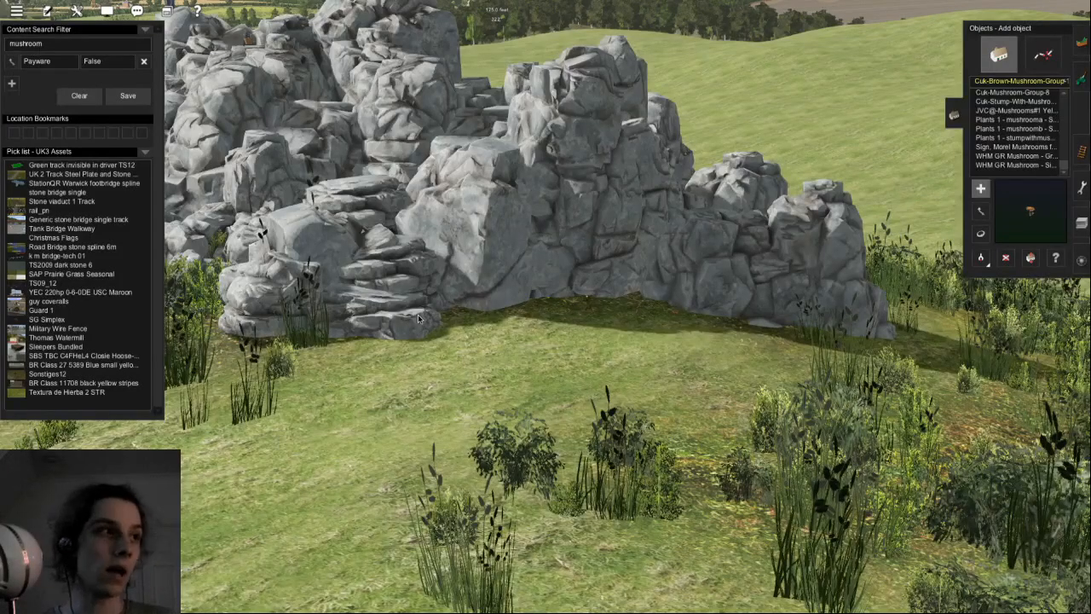
- Try the WHM GR Mushroom - Group object at the foot of the rock face, rotate it, and undo the placement
scroll(588, 295, "up", 5)
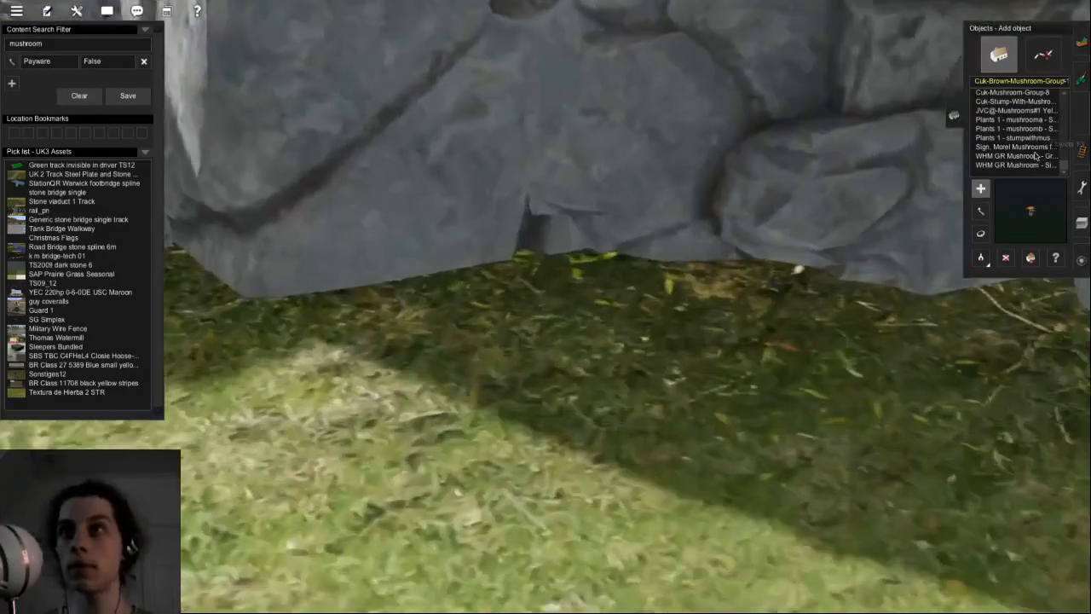
left_click(1037, 156)
left_click(801, 269)
scroll(803, 269, "down", 5)
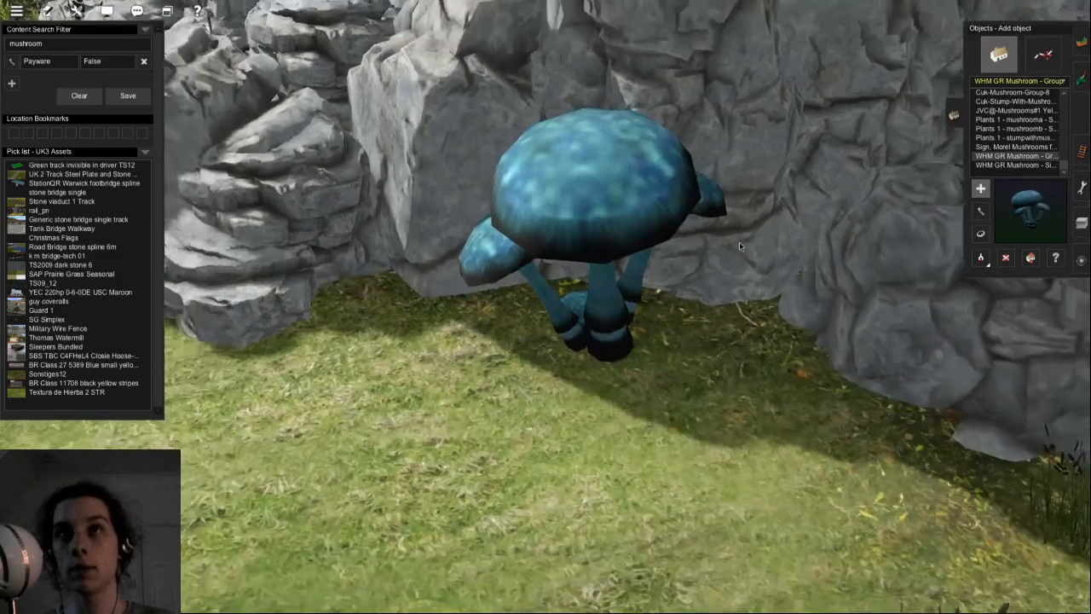
key("r")
left_click_drag(597, 242, 512, 242)
key("ctrl+z")
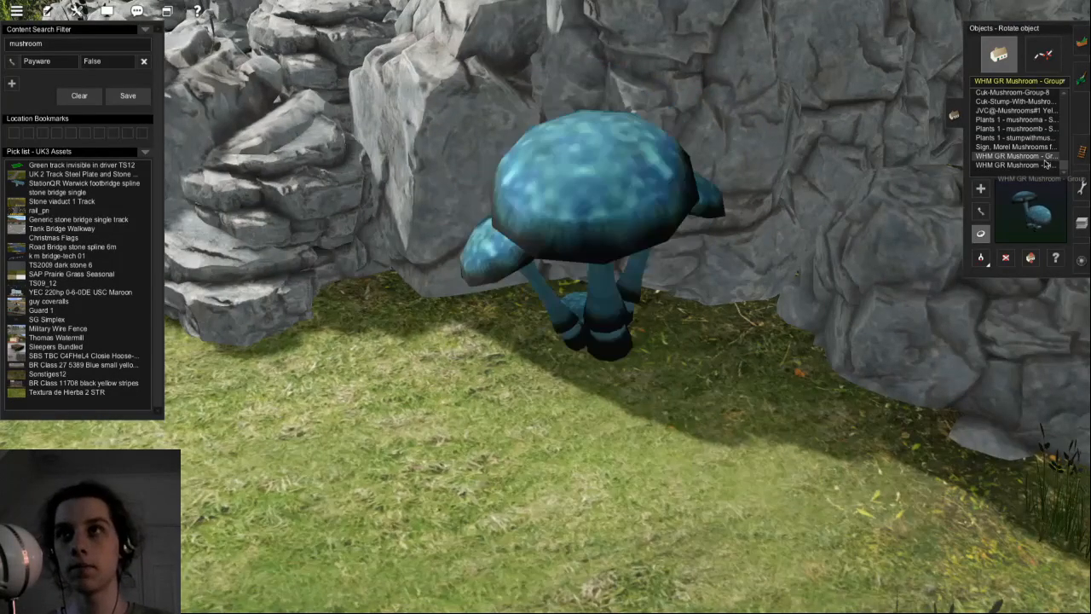
key("ctrl+z")
- Try the single WHM GR Mushroom, the stumpwithmushrooms and the mushroomb objects for the grass beside the outcrop
left_click(999, 166)
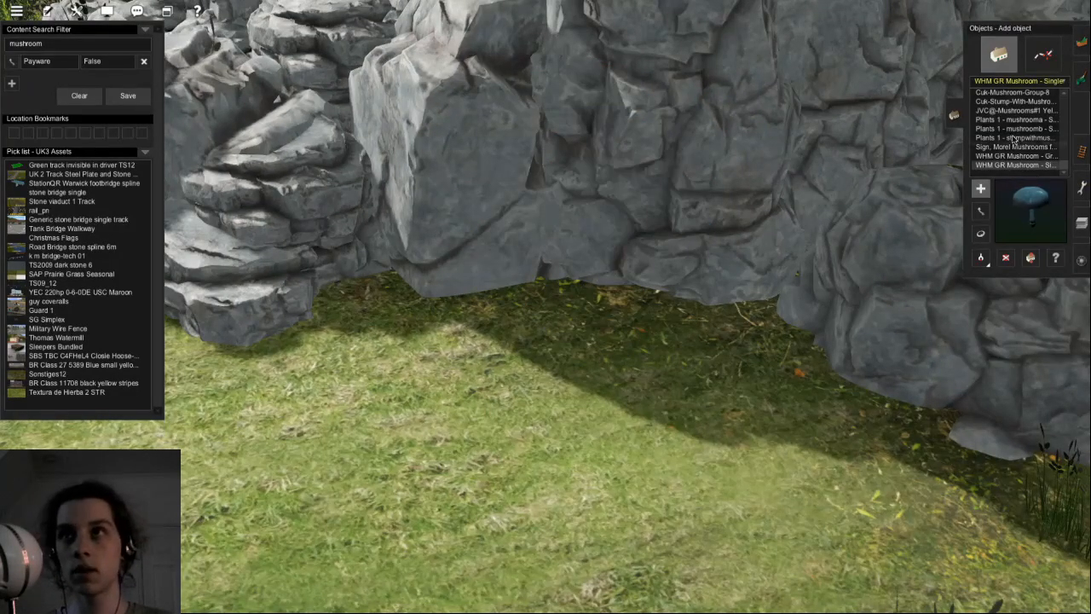
left_click(1014, 138)
scroll(472, 296, "up", 5)
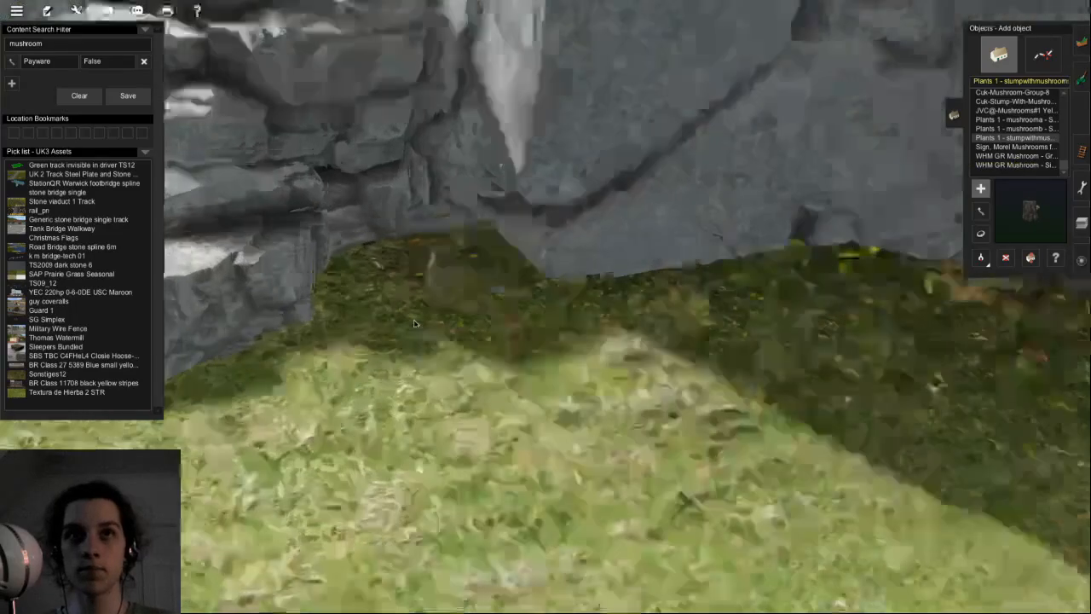
left_click(1035, 128)
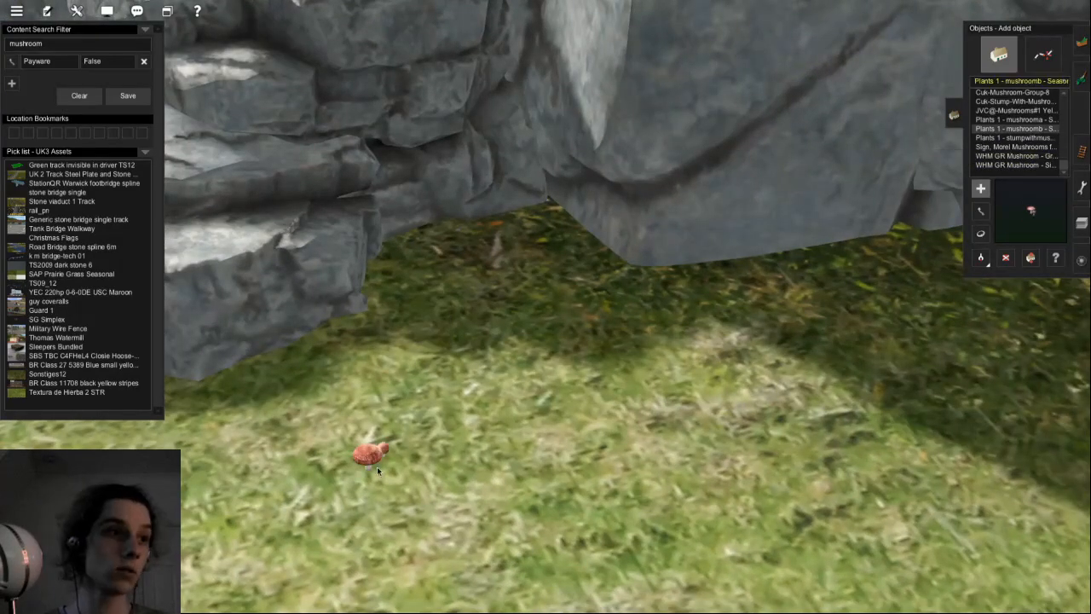
right_click(410, 408)
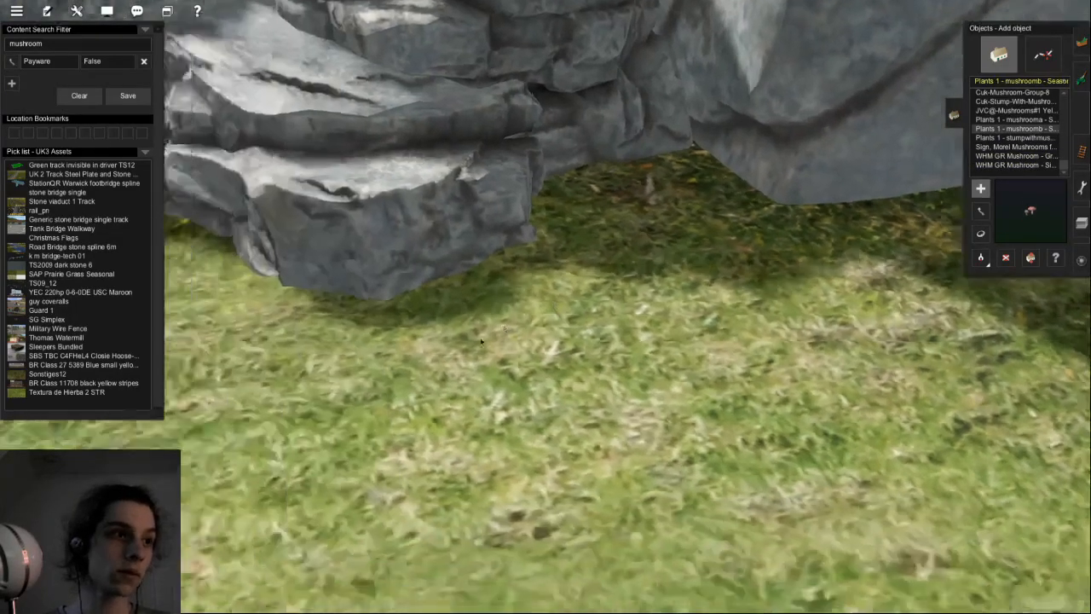
scroll(515, 264, "down", 10)
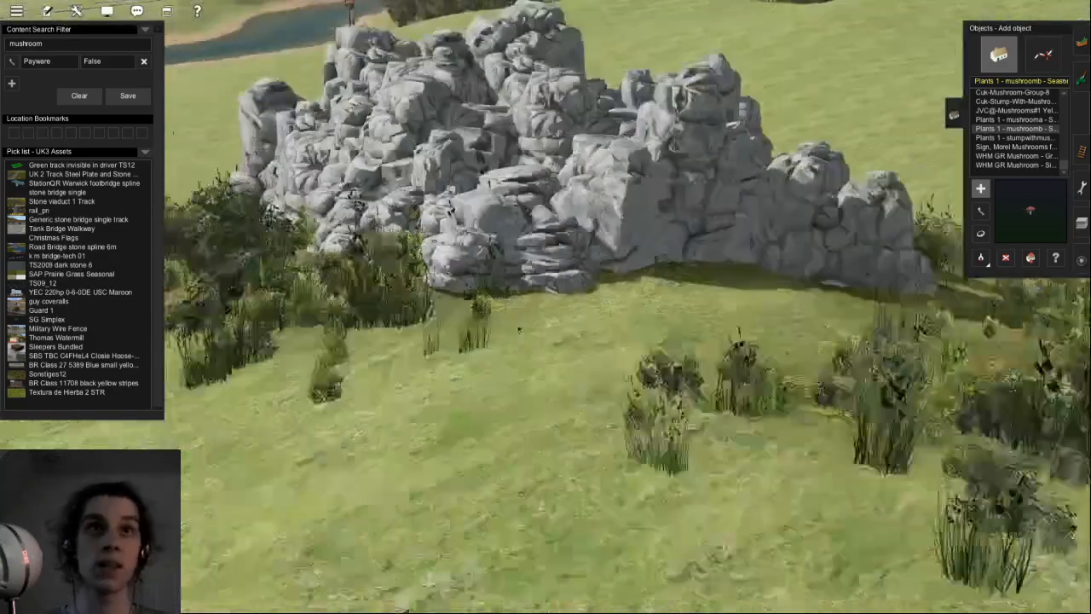
- Try the Plants 1 - mushrooma object on the shaded ground by the rock face and inspect it with the walk camera
scroll(558, 289, "up", 10)
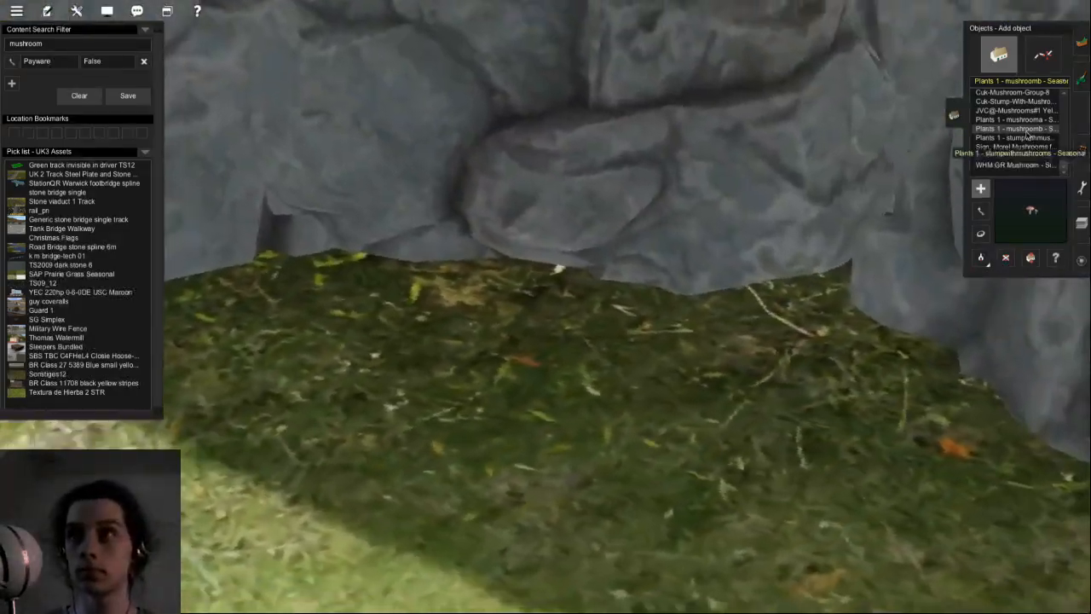
left_click(1026, 111)
left_click(1023, 120)
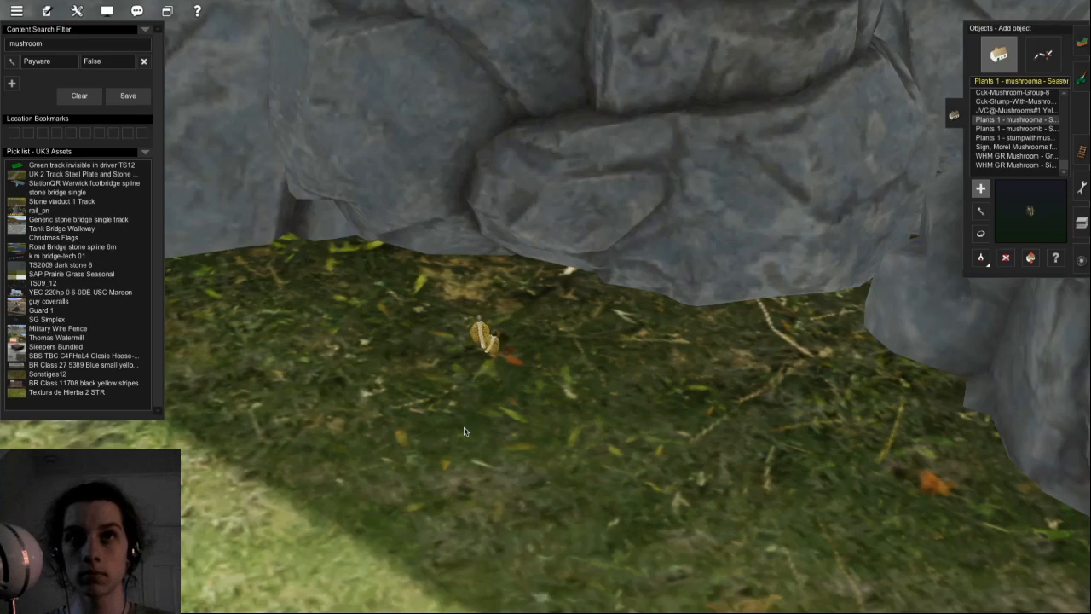
key("alt+y")
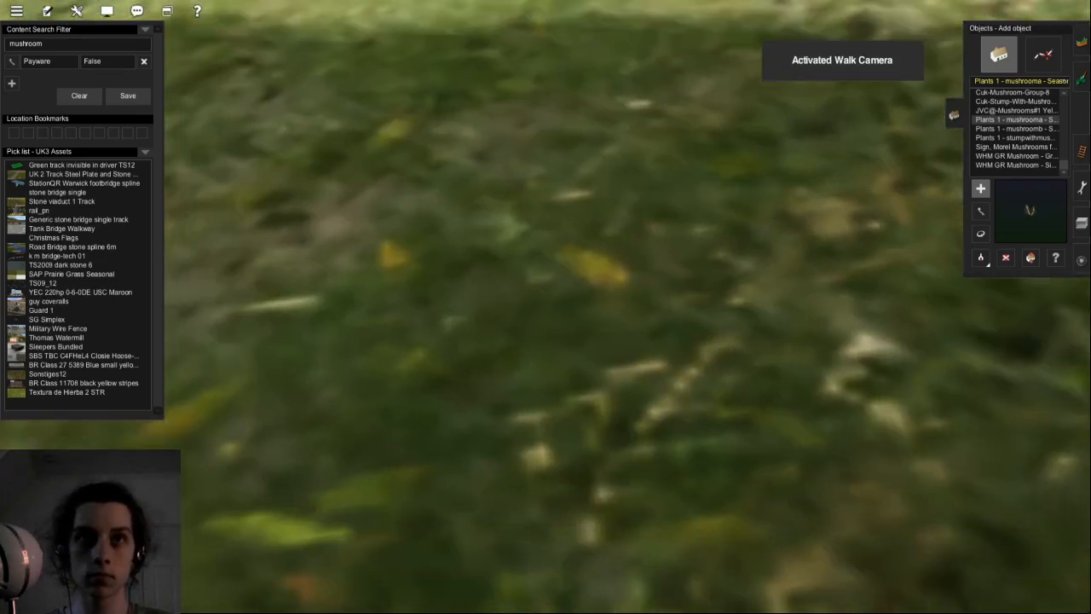
right_click_drag(558, 289, 557, 477)
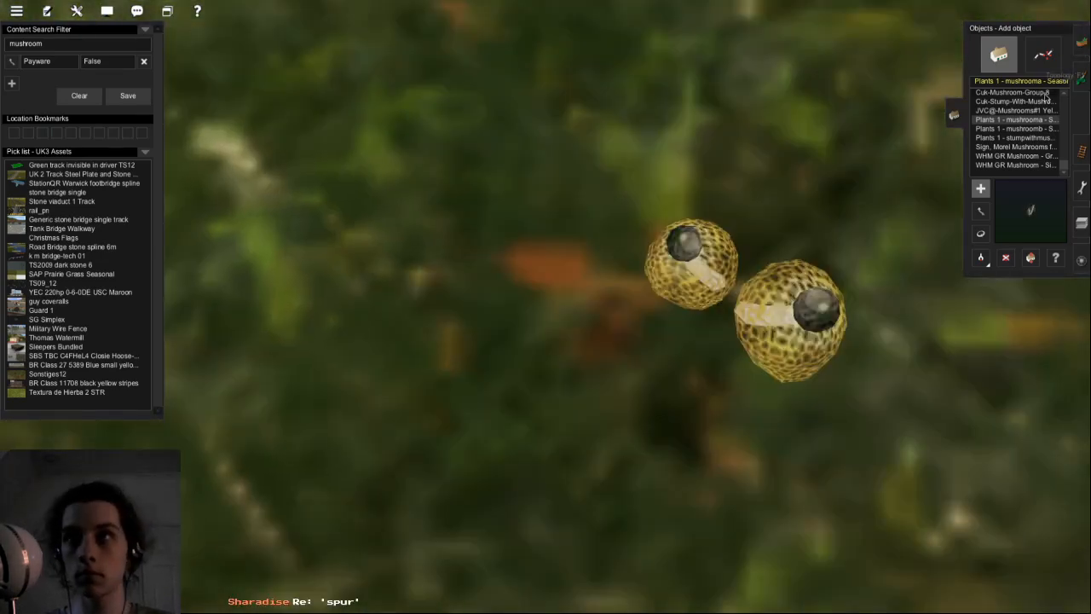
- Undo the mushrooma placement and place the JVC@-Mushrooms#1 Yellow mushrooms in the shade at the foot of the rock face
left_click(1019, 110)
key("alt+y")
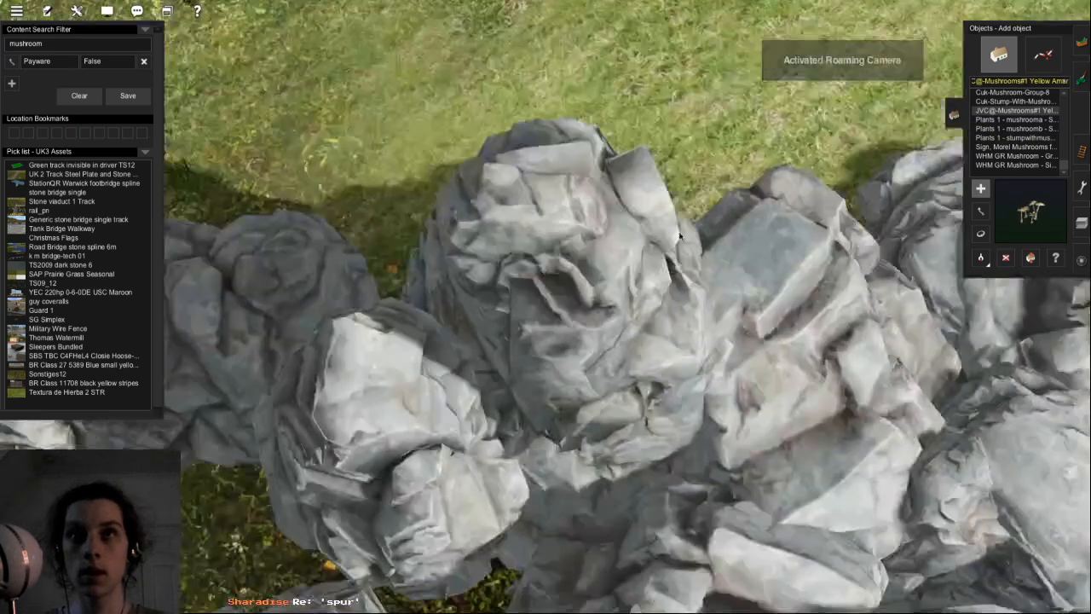
right_click(681, 230)
scroll(546, 308, "up", 5)
key("Left")
key("Down")
scroll(546, 309, "down", 3)
key("ctrl+z")
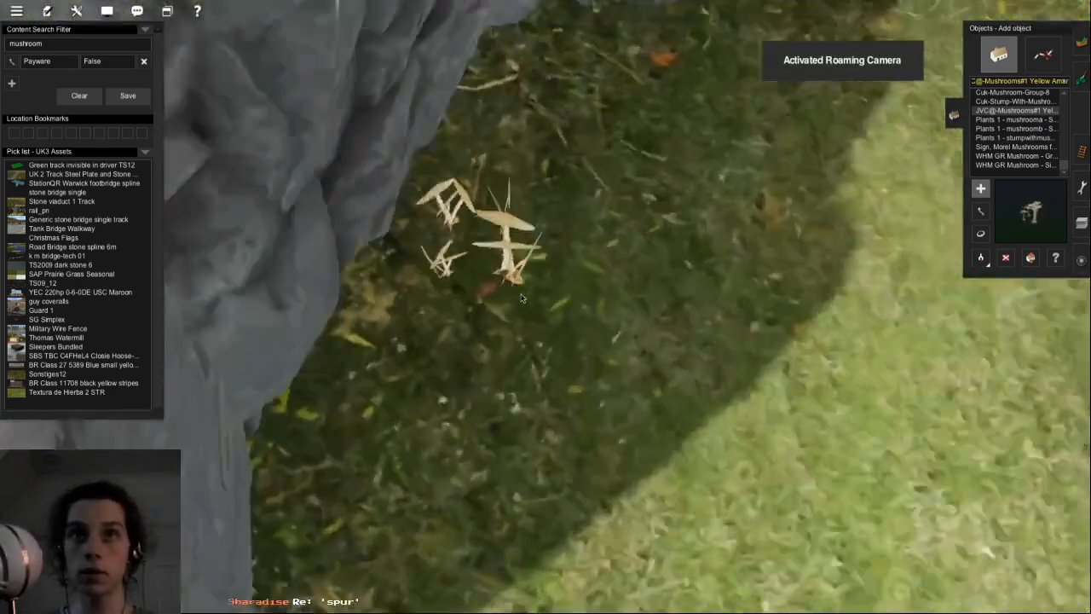
scroll(532, 340, "down", 5)
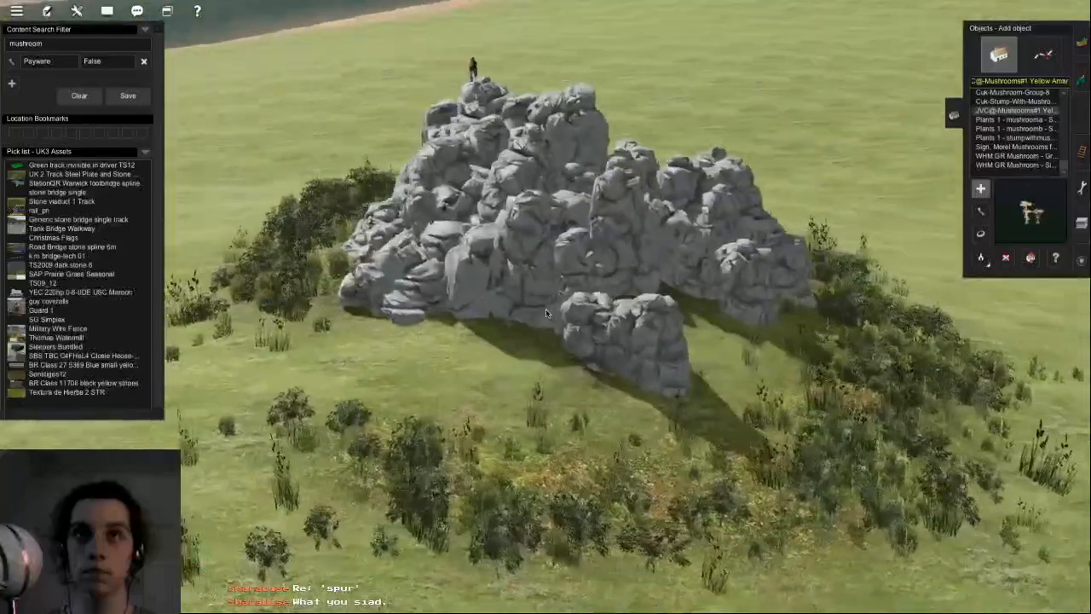
scroll(545, 309, "up", 5)
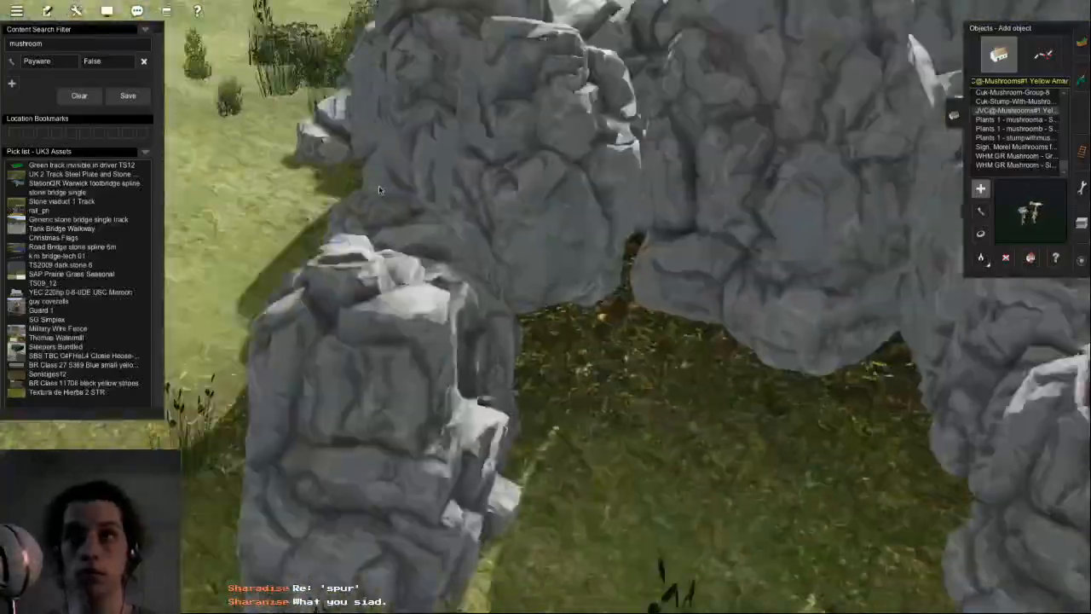
scroll(379, 190, "down", 5)
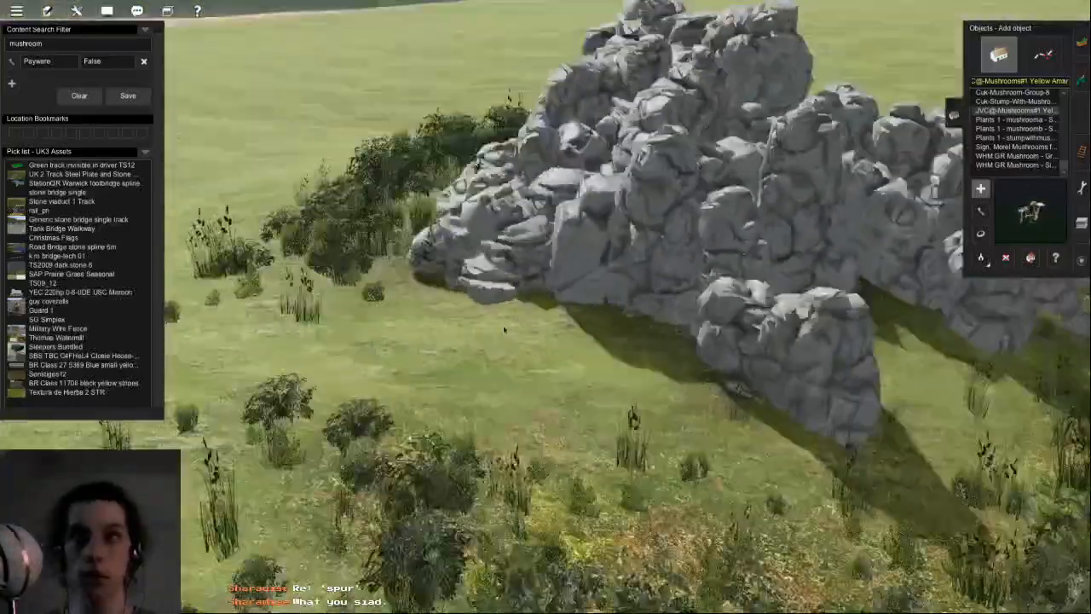
scroll(554, 279, "up", 4)
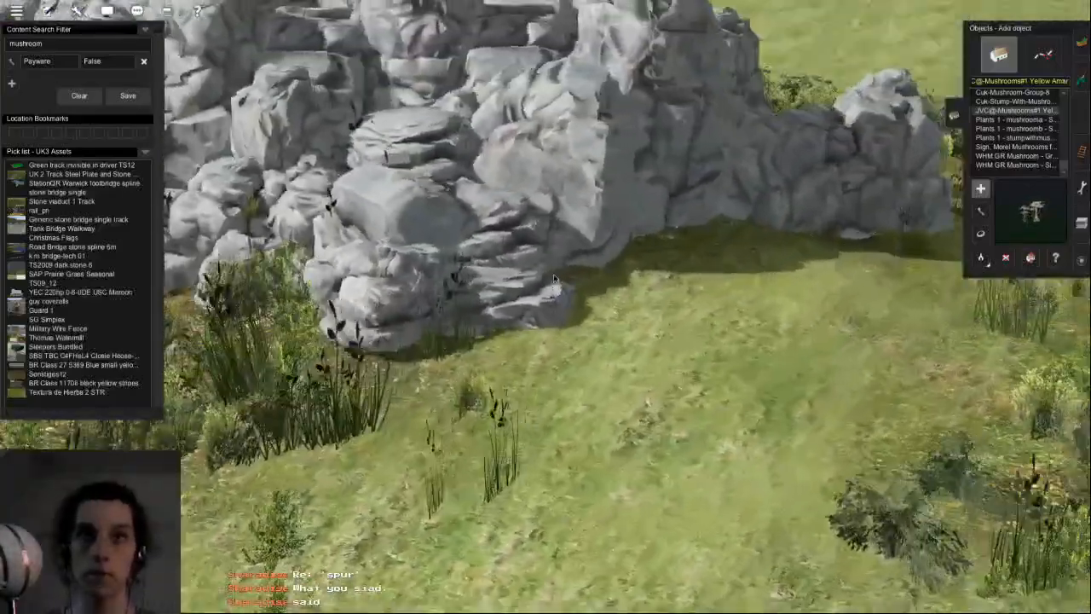
scroll(554, 279, "up", 5)
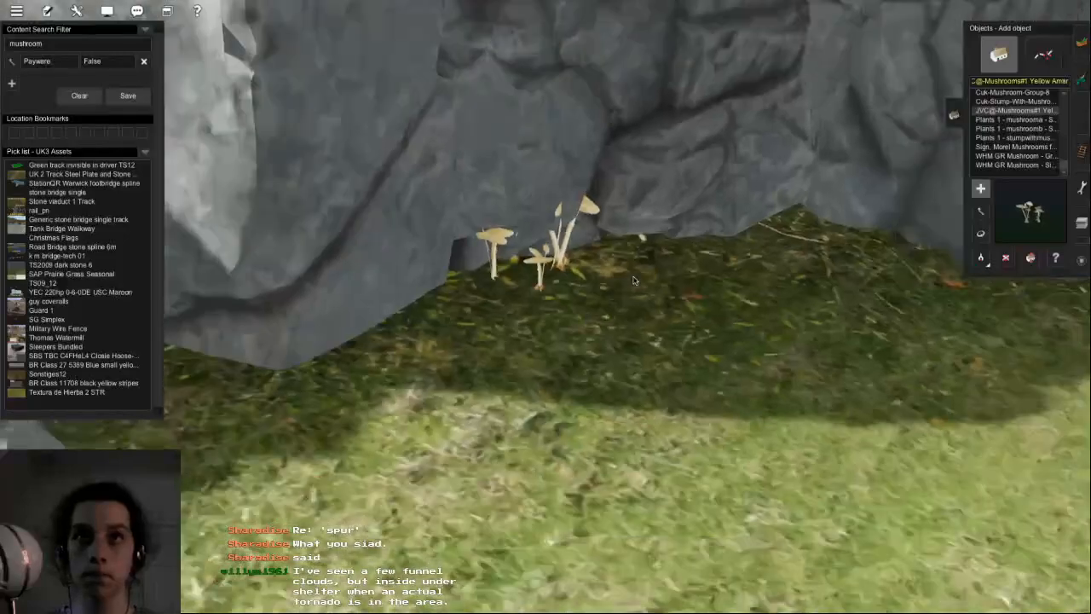
- Place two clumps of the JVC@-Mushrooms#1 Yellow mushrooms in the shade under the rock face and rotate the second clump
scroll(633, 281, "down", 2)
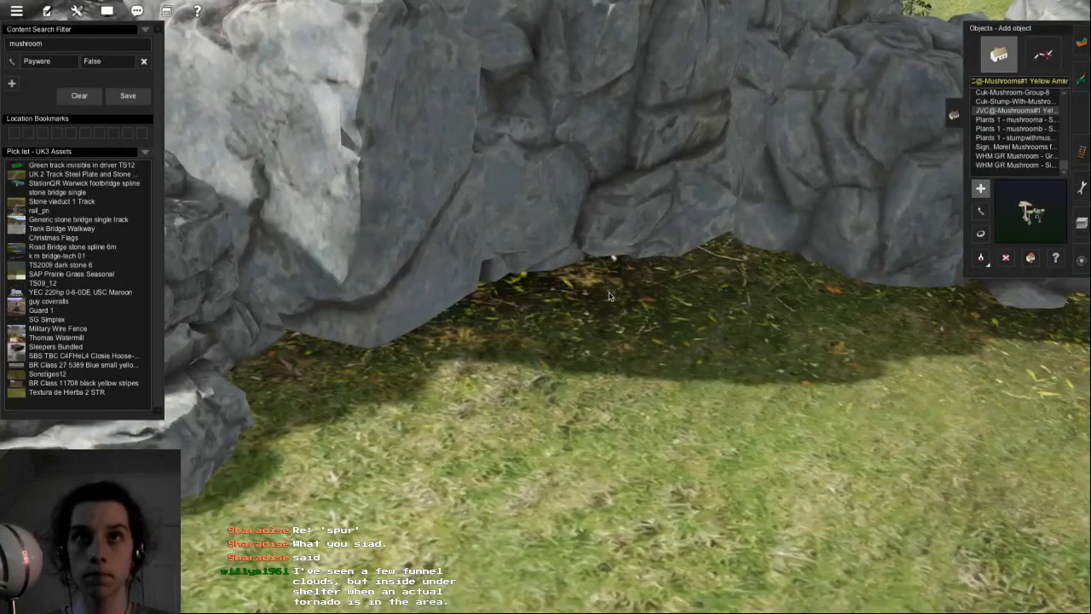
left_click(607, 298)
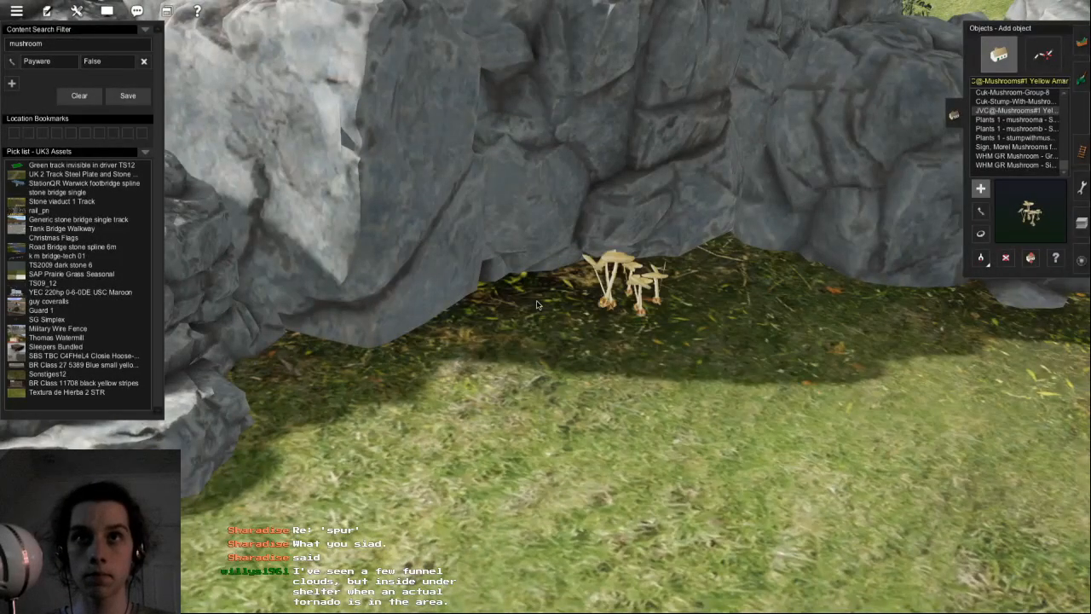
left_click(517, 319)
key("r")
mouse_move(520, 319)
left_mouse_down()
mouse_move(535, 316)
mouse_move(523, 303)
left_mouse_up()
key("m")
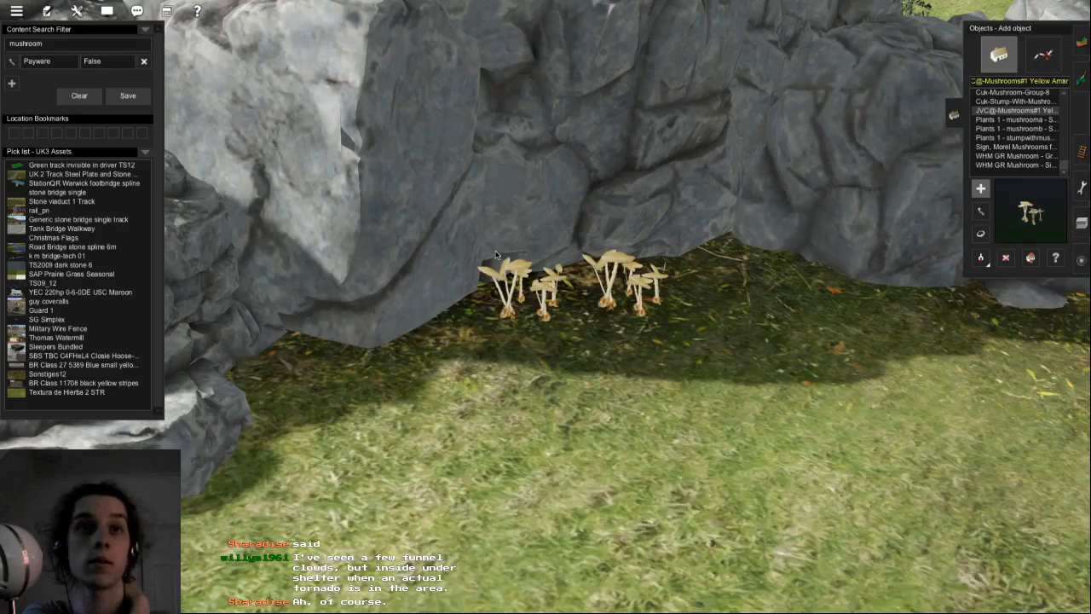
- Add two more yellow mushroom clumps, one beside the layered rock and one in the rock face's recess, rotating and moving them into place
left_click(369, 465)
key("r")
left_click_drag(360, 463, 360, 462)
key("m")
left_click_drag(360, 462, 240, 369)
key("a")
left_click(728, 278)
key("r")
key("m")
left_click_drag(736, 275, 748, 280)
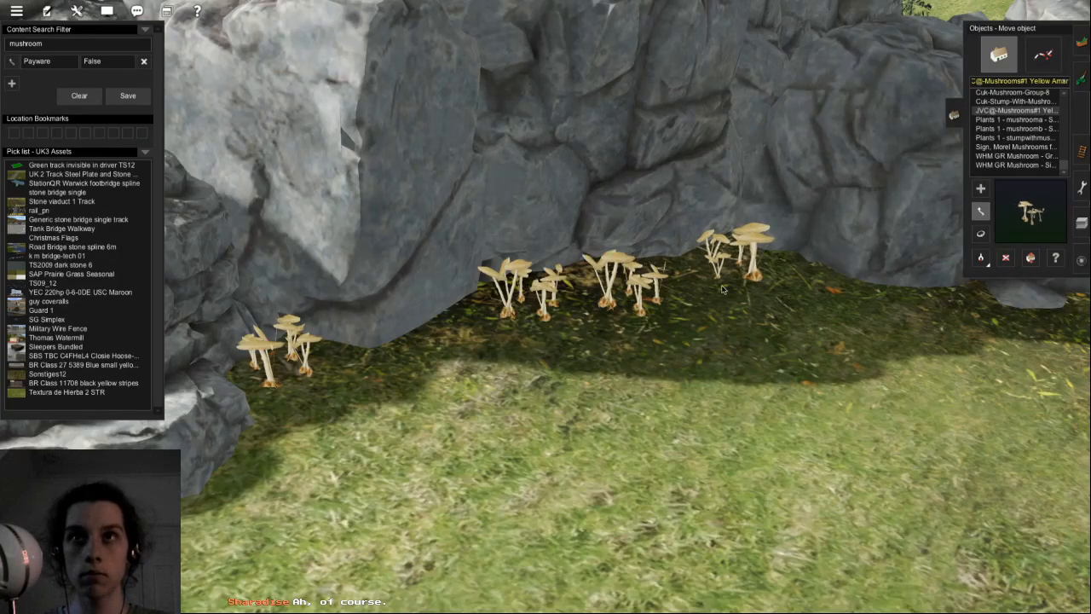
key("r")
- Pick up Rocks 10 C - Seasonal from the outcrop, place a copy on its other side, and adjust the copy's position, height and rotation
key("g")
left_click(679, 266)
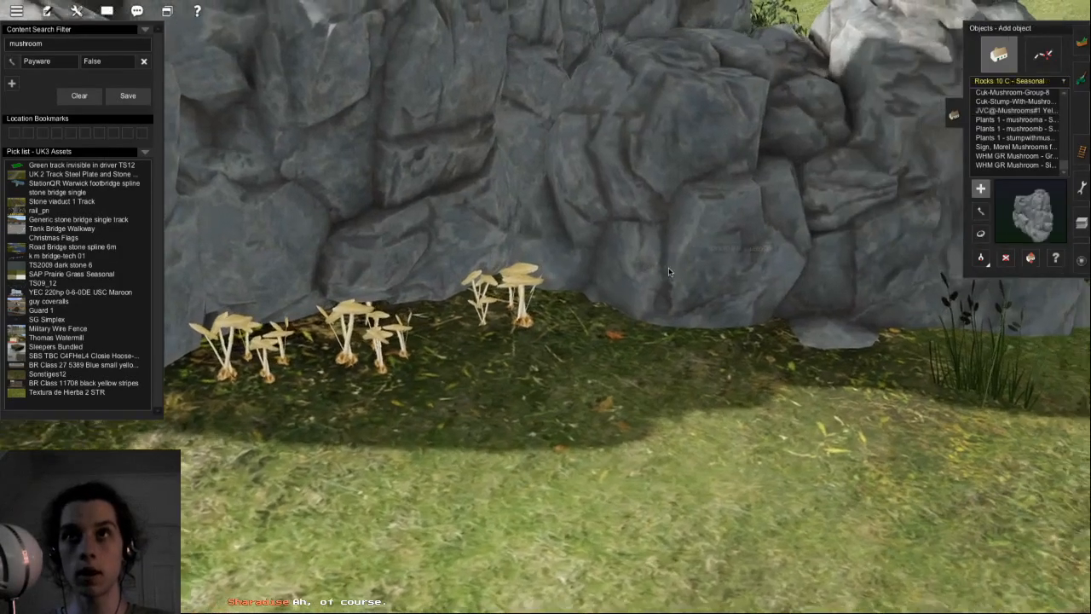
key("Right")
left_click(551, 321)
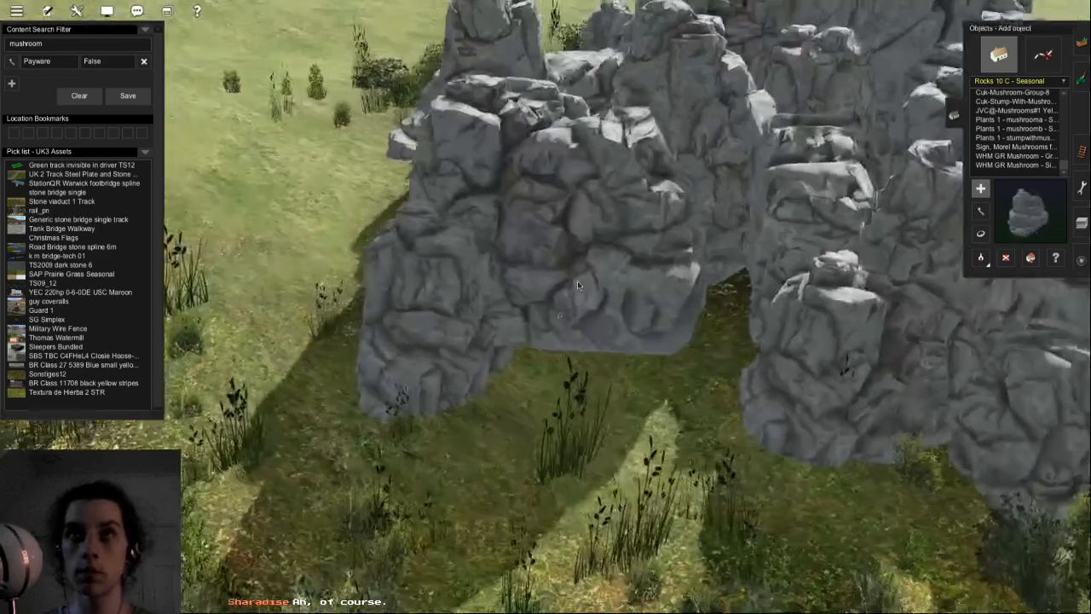
key("m")
left_click_drag(606, 288, 610, 201)
key("h")
left_click_drag(610, 201, 607, 219)
key("r")
left_click_drag(623, 360, 665, 278)
- Refine the height and position of the added Rocks 10 C - Seasonal copy so it fits against the neighbouring rocks
key("m")
key("h")
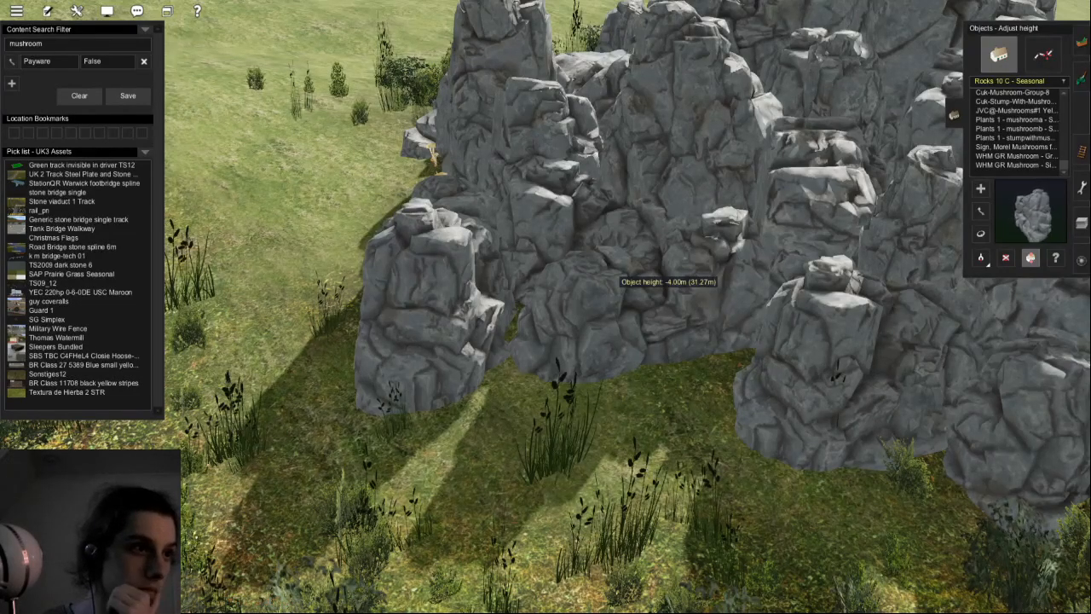
left_click_drag(665, 278, 640, 126)
key("Up")
key("Left")
key("m")
left_click_drag(640, 238, 665, 238)
key("Right")
- Pick up Rocks 10 F - Seasonal from the outcrop, place a copy by the recess, and rotate, move and height-adjust it
key("g")
left_click(684, 239)
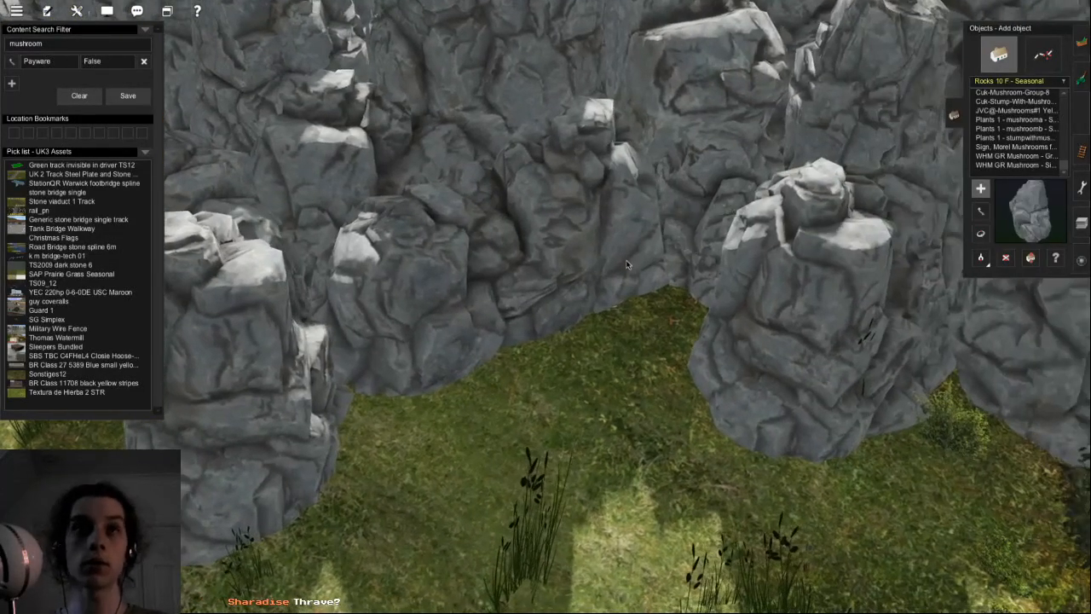
right_click(564, 243)
left_click(642, 411)
key("r")
left_click_drag(646, 392, 645, 329)
key("m")
key("h")
key("Down")
key("Down")
key("Right")
key("Up")
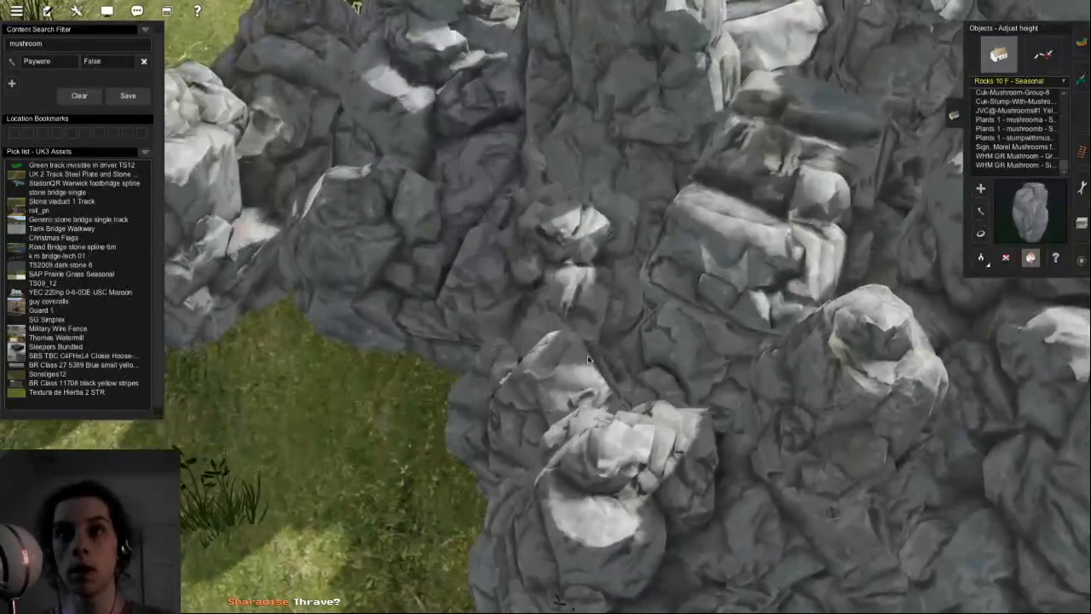
key("a")
- Try the Cuk-Stump-With-Mushroom and Cuk-Mushroom-Group-8 objects on the ground in front of the yellow mushrooms, undoing each placement
key("Right")
scroll(633, 266, "down", 5)
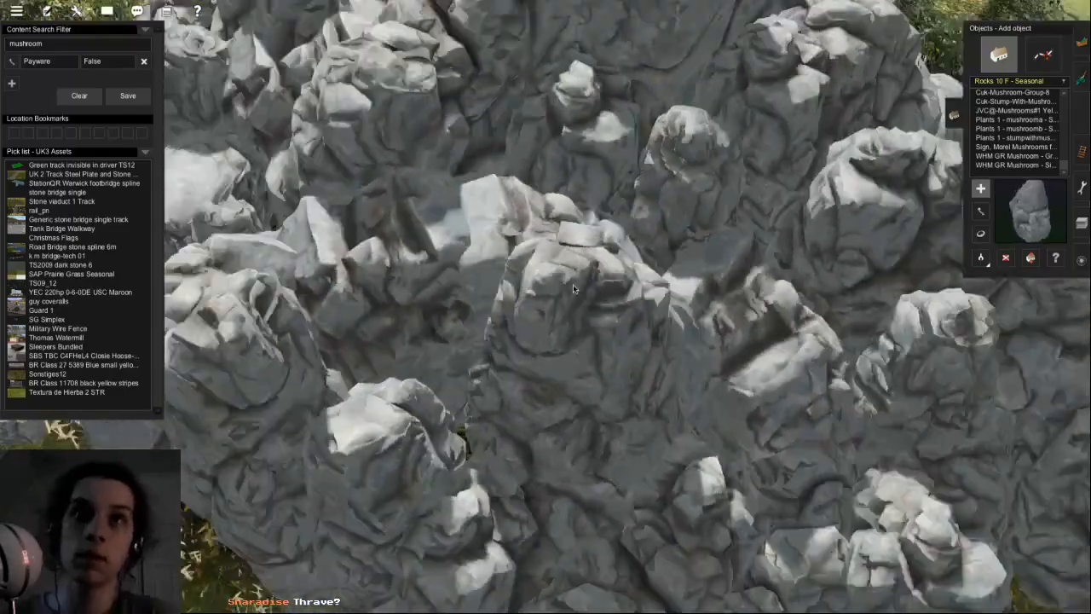
key("Down")
scroll(518, 333, "up", 8)
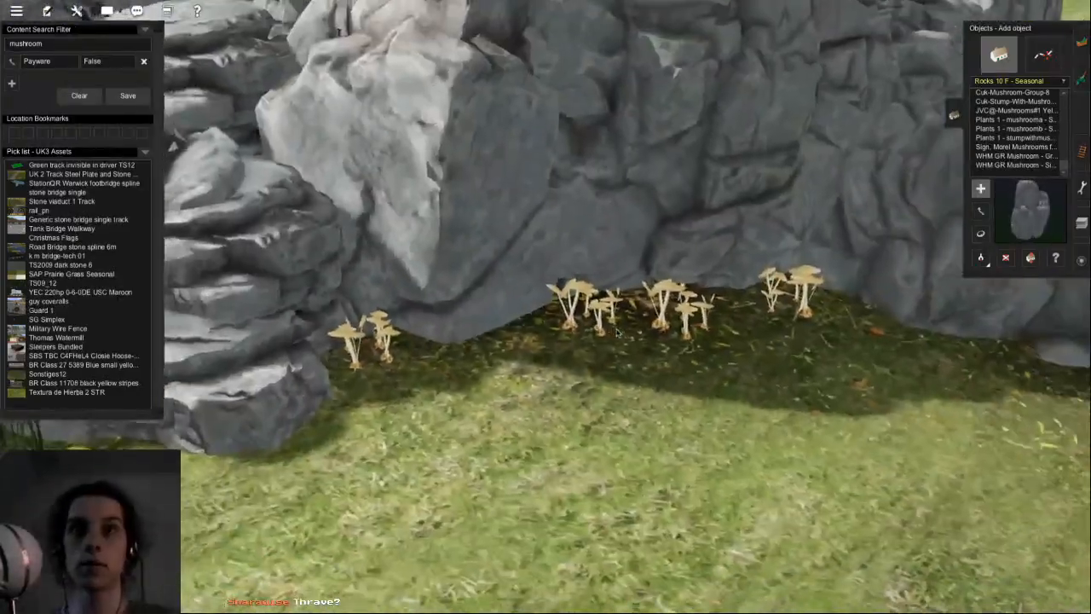
key("g")
left_click(602, 325)
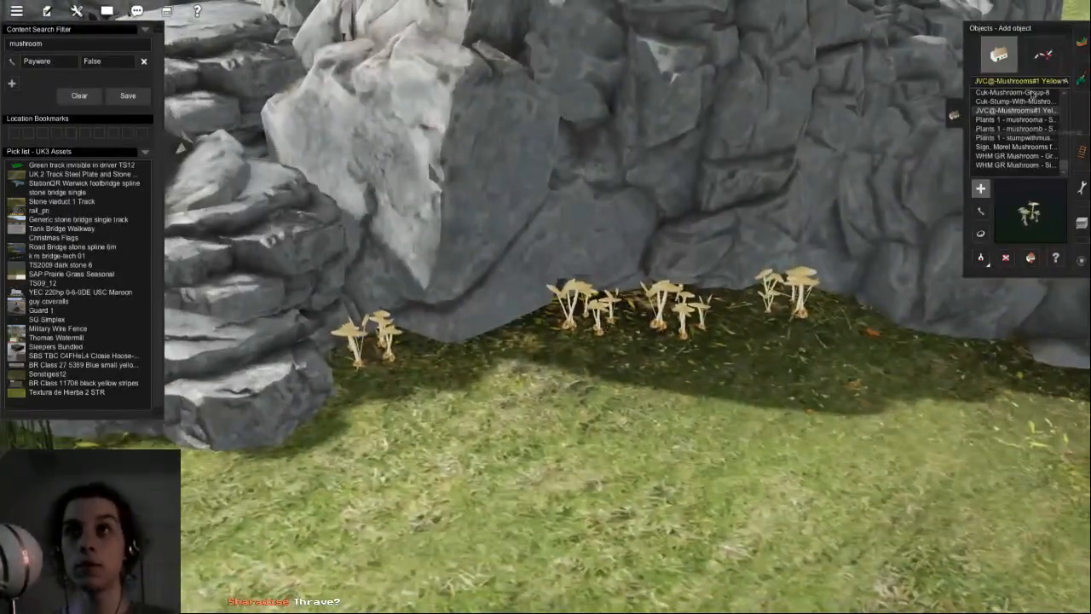
key("Page_Up")
left_click(1023, 102)
left_click(516, 441)
key("Left")
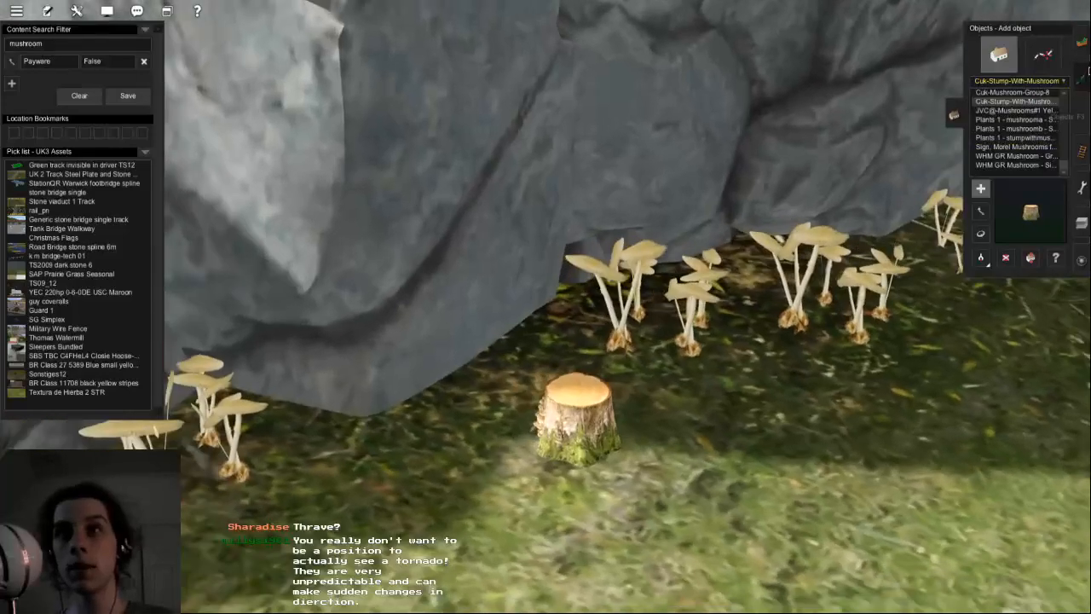
key("ctrl+z")
left_click(1030, 92)
left_click(599, 453)
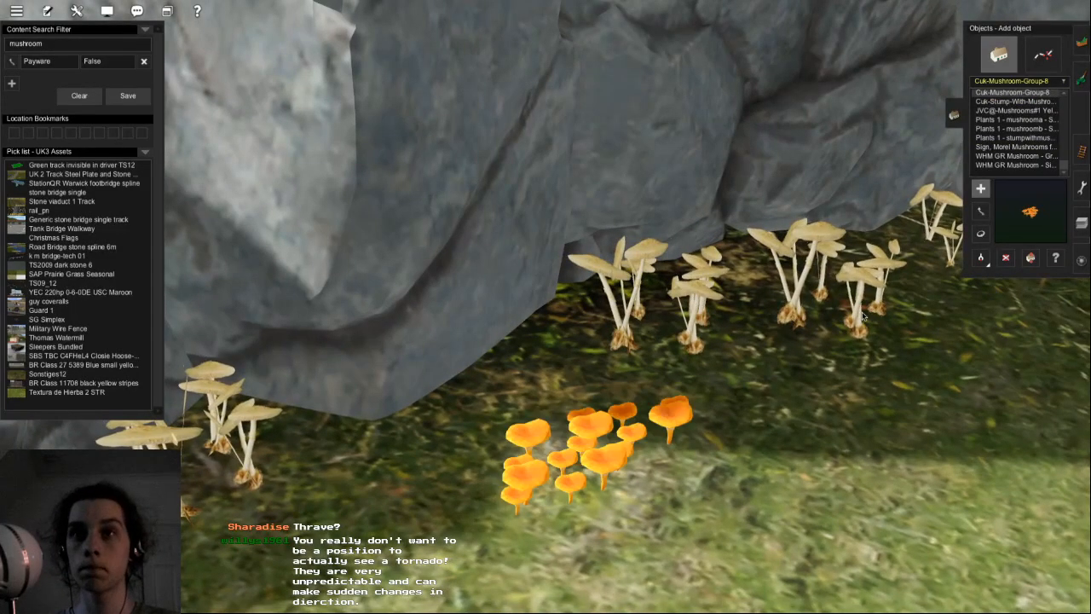
key("ctrl+z")
- Place the small Cuk-Mushroom-Group-7 cluster at the foot of the rock between the yellow clumps and rotate it along the rock edge
scroll(1015, 144, "up", 2)
left_click(1020, 103)
left_click(588, 393)
key("ctrl+z")
left_click(531, 410)
key("r")
left_click_drag(531, 410, 573, 386)
key("r")
right_click(572, 386)
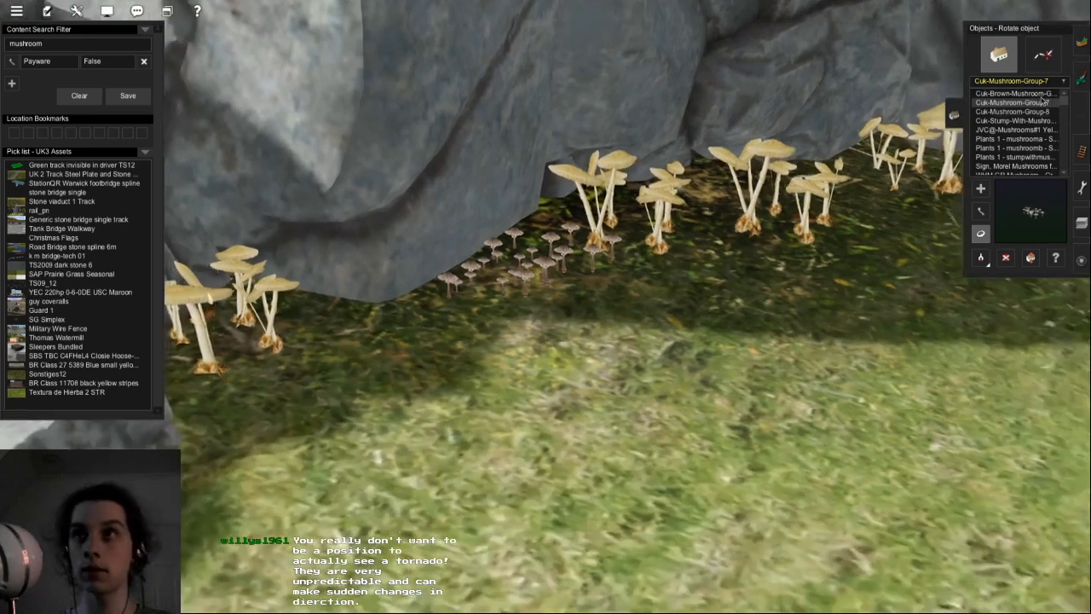
- Scatter several Cuk-Brown-Mushroom-Group objects among the yellow mushrooms along the rock base, undoing the last placement
left_click(1013, 94)
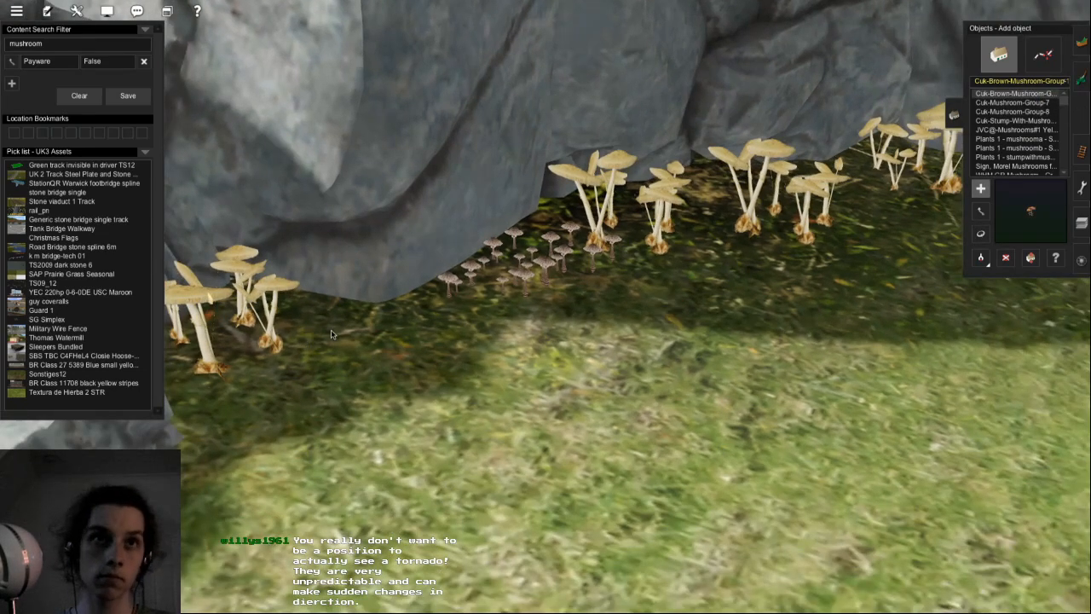
scroll(580, 429, "down", 10)
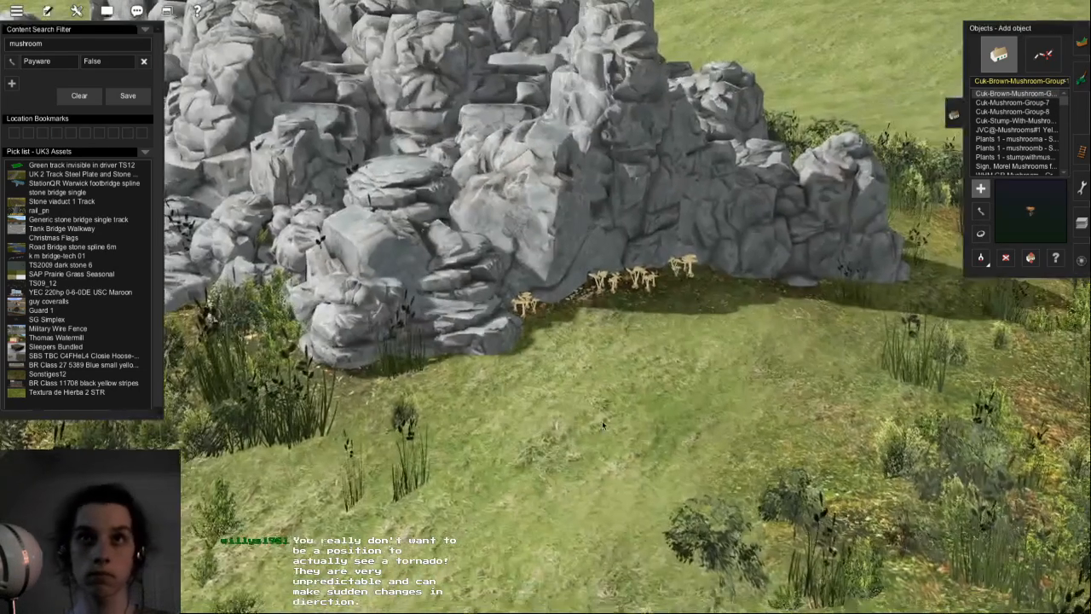
scroll(559, 307, "up", 10)
right_click(579, 256)
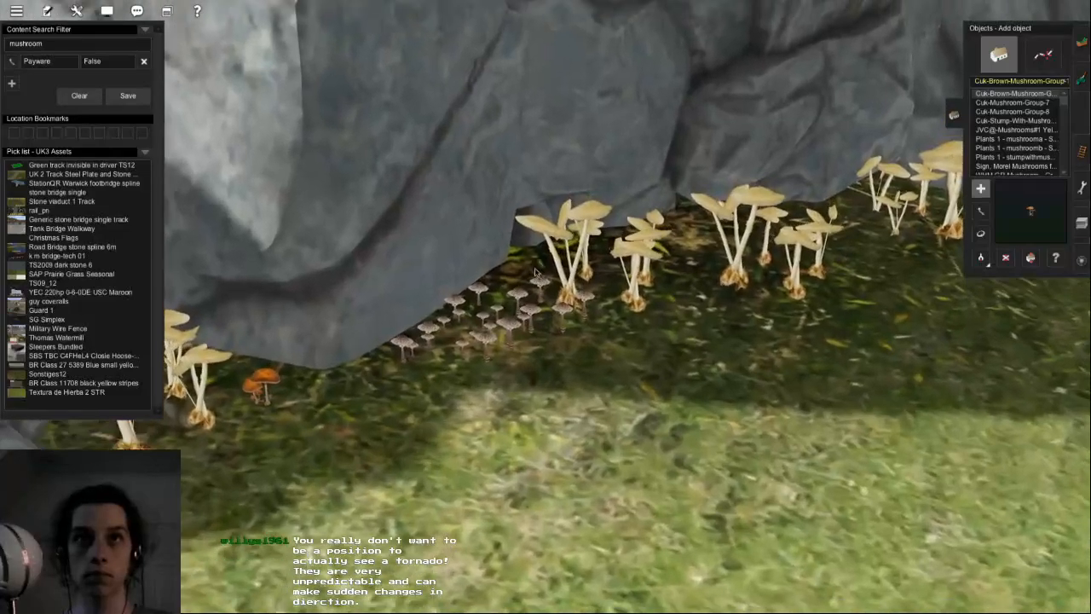
left_click(526, 297)
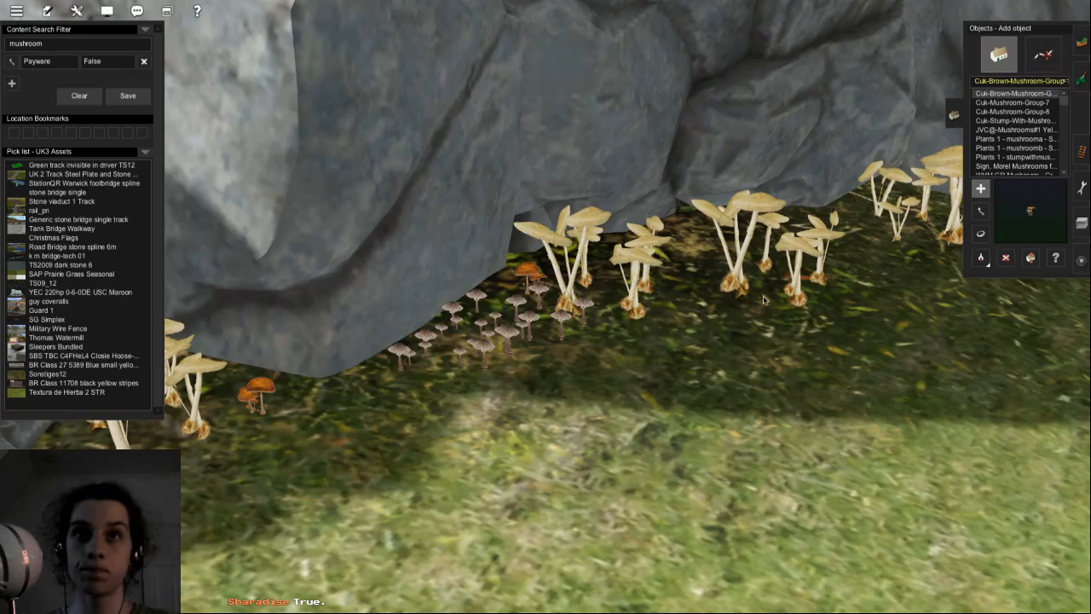
right_click(744, 348)
left_click(441, 300)
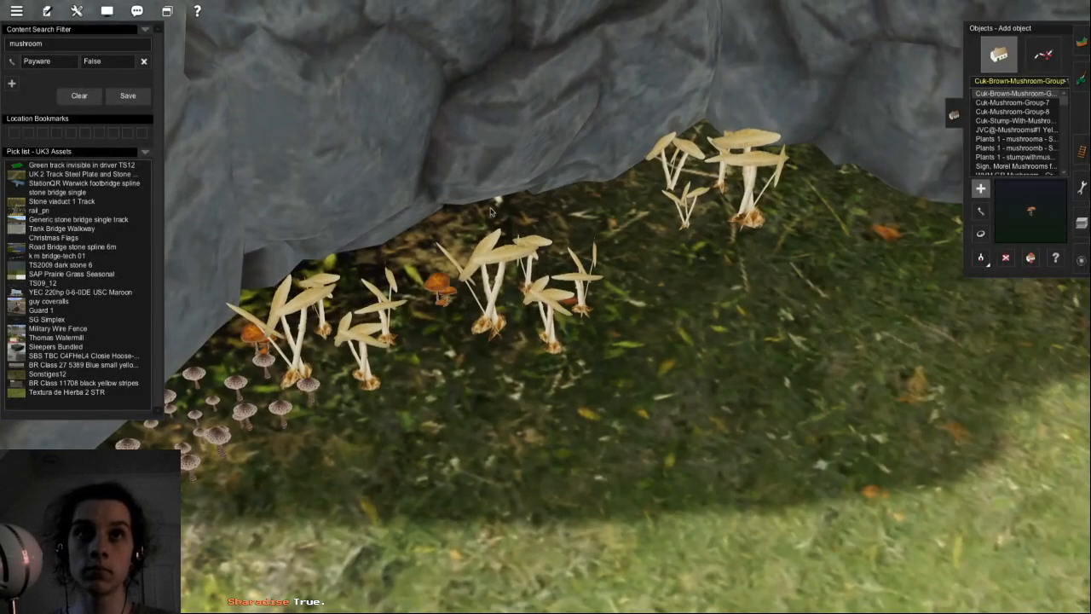
left_click(531, 233)
right_click_drag(641, 217, 686, 471)
left_click(821, 434)
key("ctrl+z")
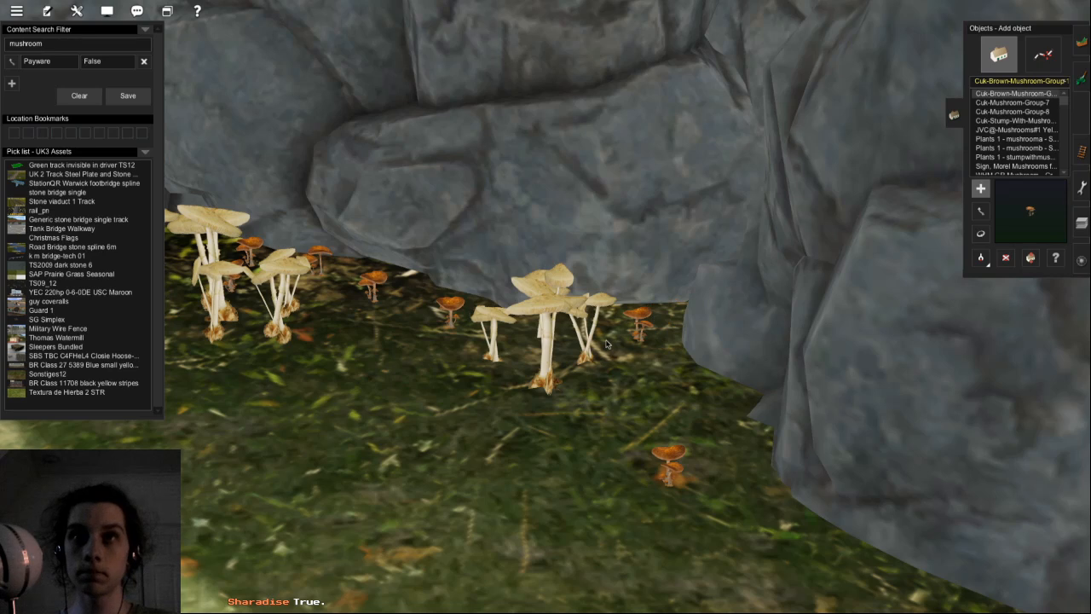
- Place an orange Cuk-Mushroom-Group-8 in the rock face's recess and move it next to the end yellow clump
left_click(1042, 112)
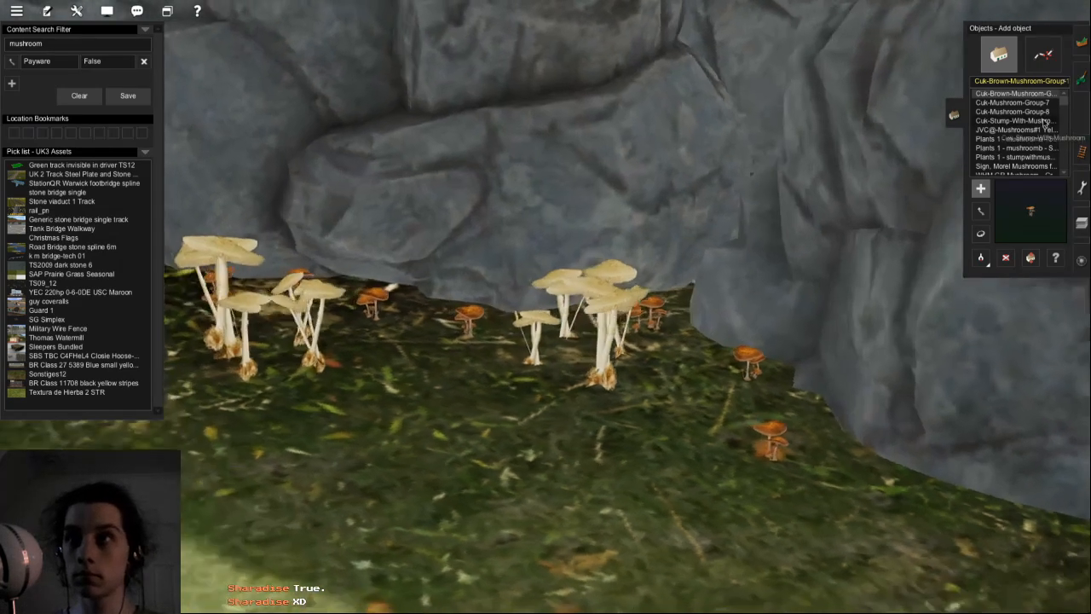
left_click(695, 396)
key("m")
left_click_drag(705, 383, 769, 361)
scroll(837, 317, "down", 5)
key("Right")
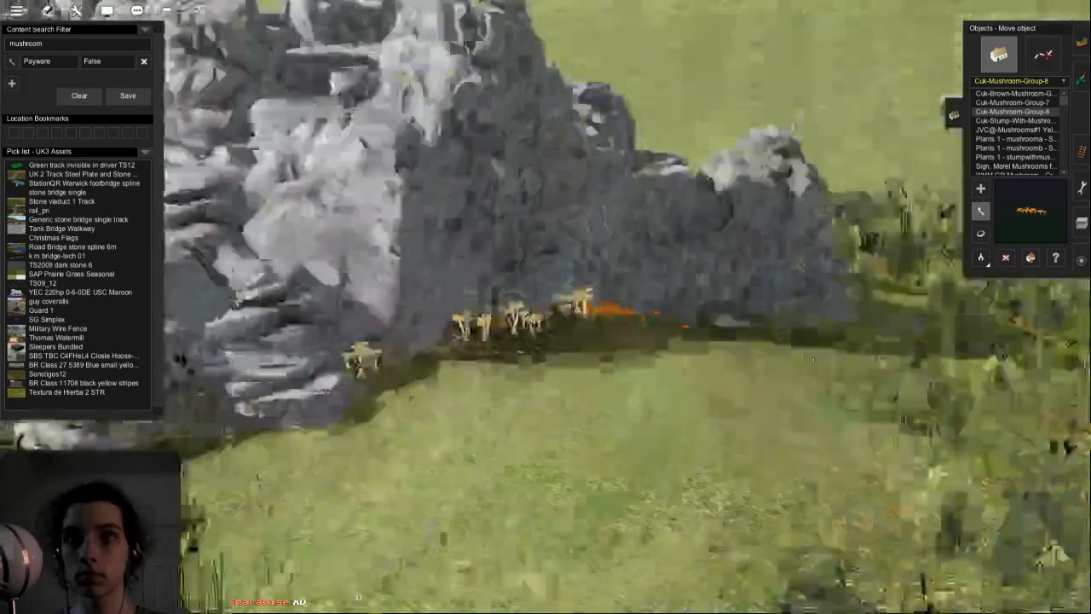
key("Left")
scroll(511, 335, "up", 2)
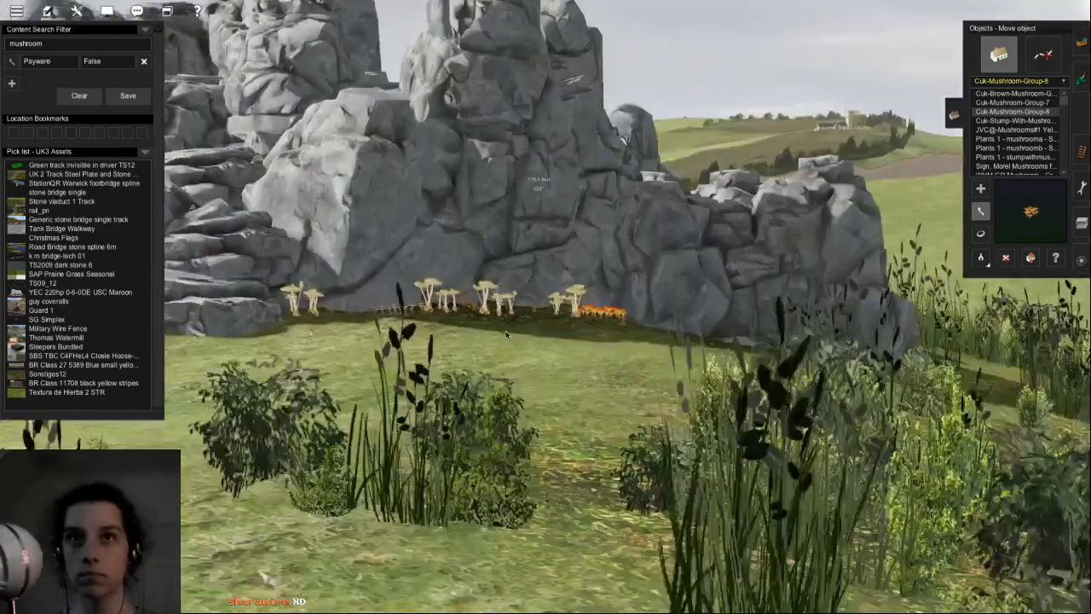
scroll(506, 335, "up", 5)
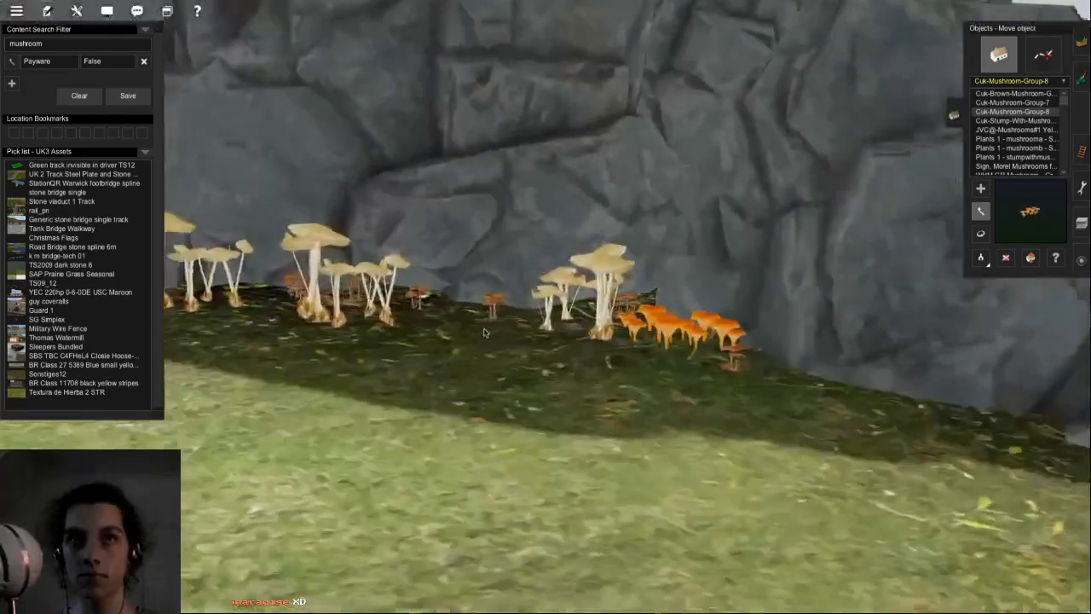
- Add a second Cuk-Mushroom-Group-8 between the yellow clumps, rotate and move it against the rock base, and adjust its height
key("Left")
key("a")
left_click(592, 353)
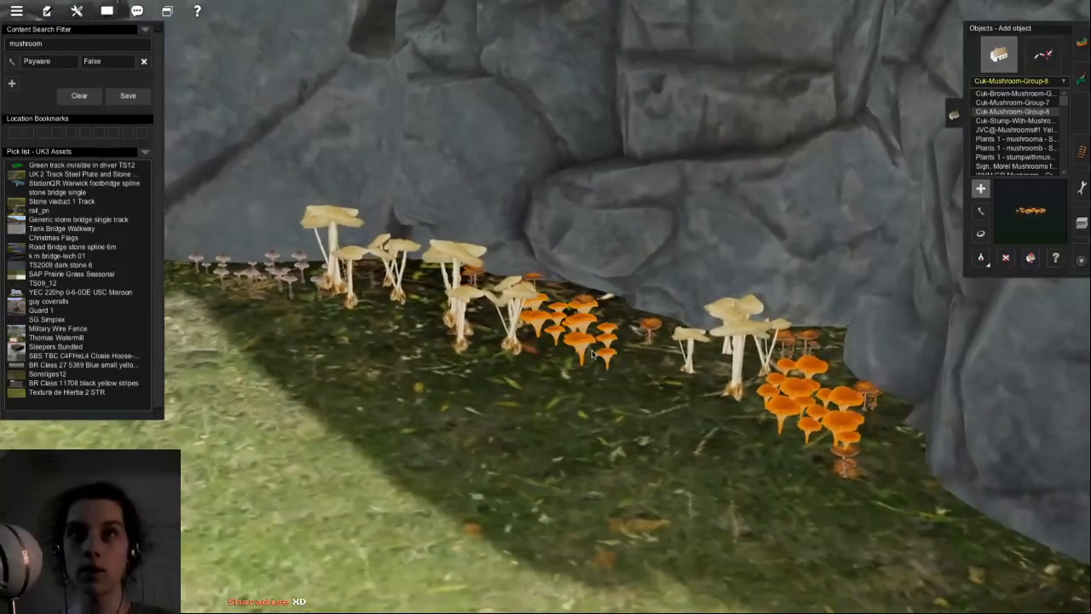
key("r")
left_click_drag(592, 353, 610, 327)
key("m")
key("Up")
key("Left")
key("Down")
scroll(761, 360, "down", 5)
key("Down")
scroll(697, 317, "up", 5)
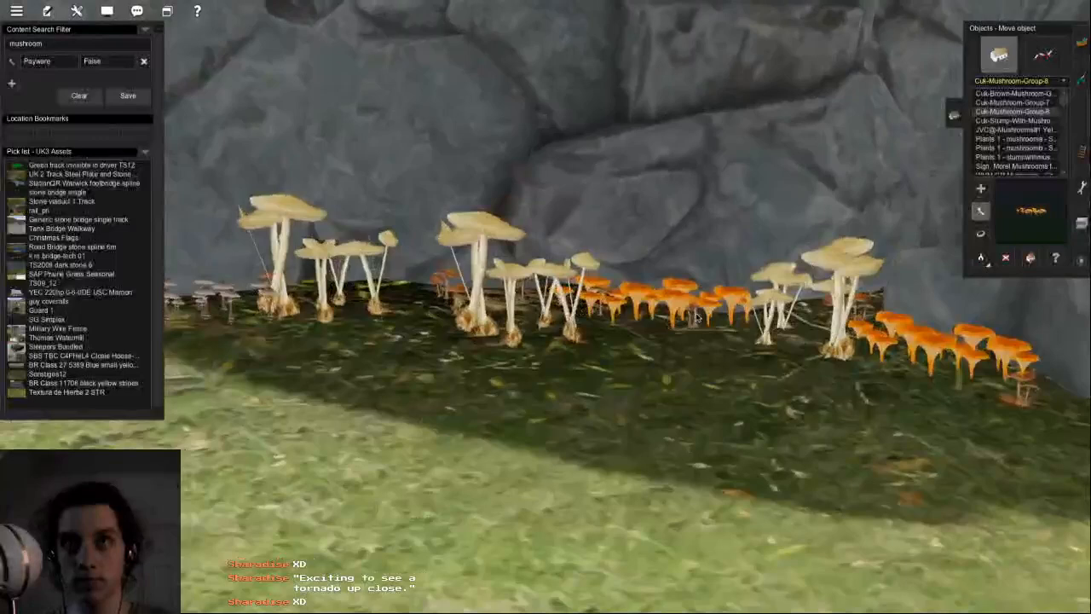
key("h")
mouse_move(699, 317)
left_mouse_down()
mouse_move(701, 335)
mouse_move(700, 318)
left_mouse_up()
scroll(926, 226, "down", 5)
- Browse the remaining mushroom assets and try a JVC@-Mushrooms#1 Yellow clump on the open grass before the outcrop
left_click(1033, 166)
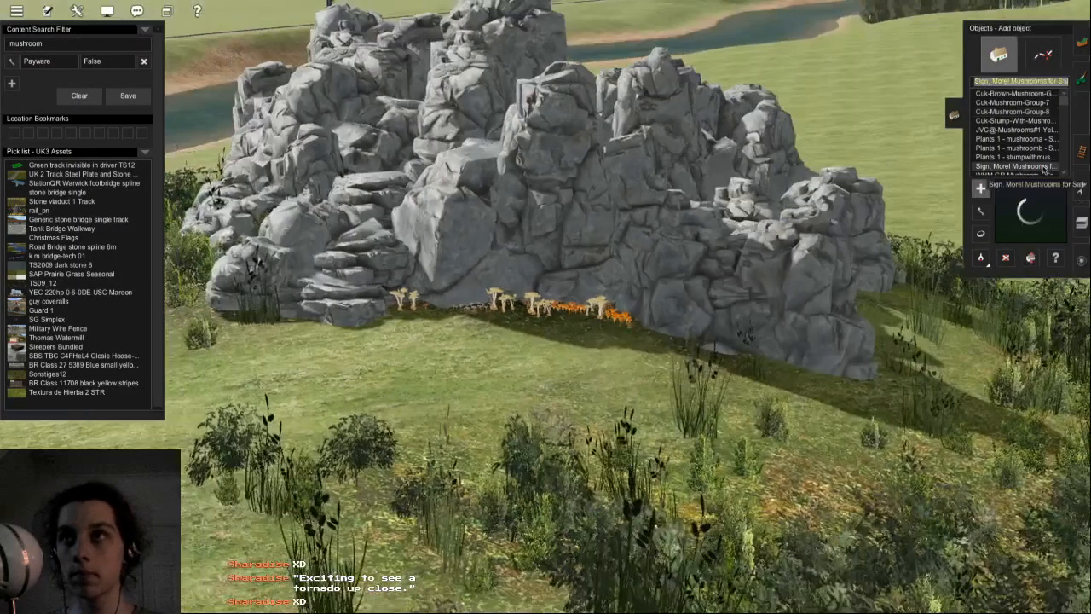
scroll(1033, 164, "down", 1)
left_click(1032, 156)
scroll(1033, 158, "up", 2)
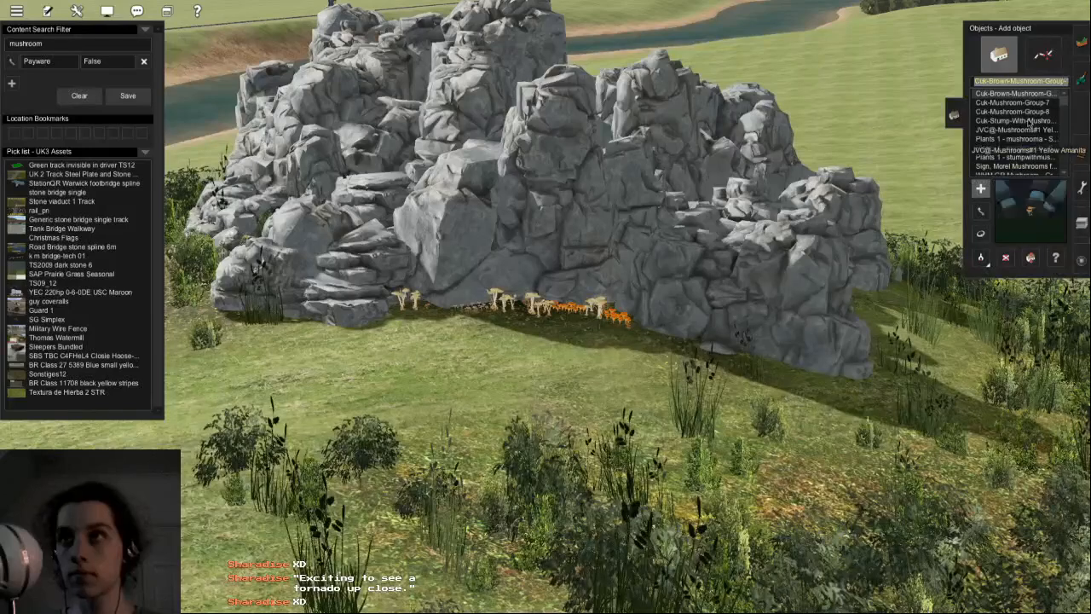
left_click(1014, 130)
scroll(460, 325, "up", 5)
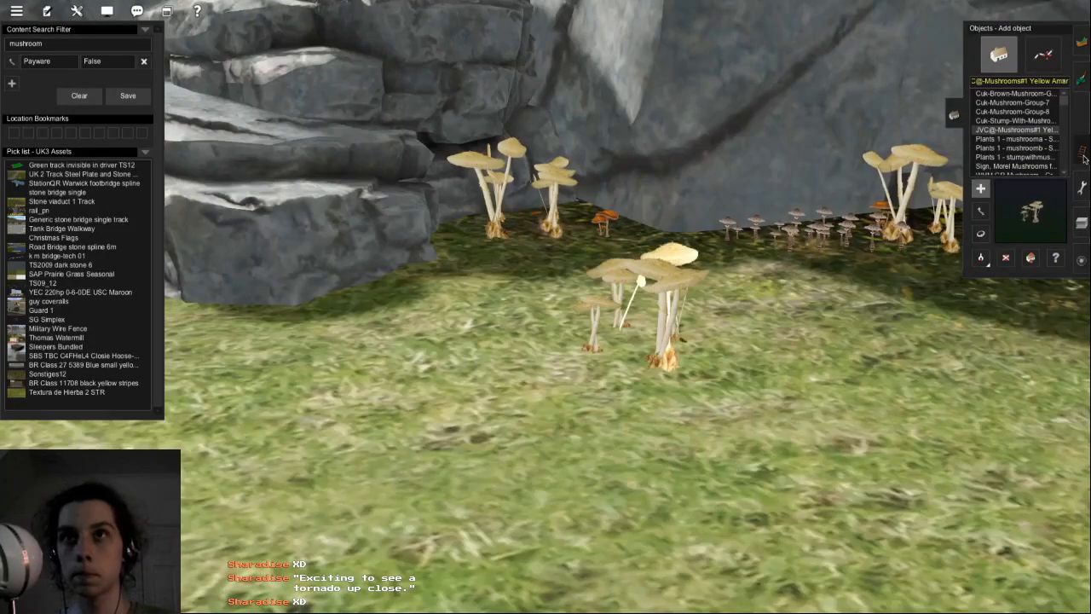
- Try the Plants 1 - mushroomb object on the open grass in front of the outcrop and inspect it up close
left_click(1014, 148)
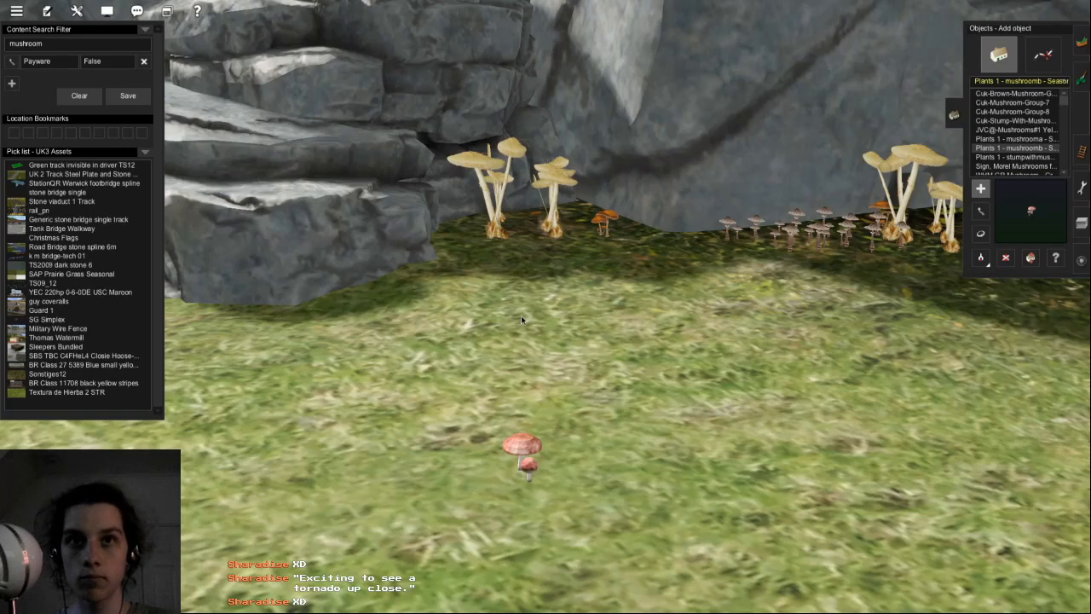
right_click(539, 271)
key("alt+y")
right_click_drag(539, 271, 673, 366)
mouse_move(539, 374)
right_mouse_down()
mouse_move(540, 290)
mouse_move(540, 373)
right_mouse_up()
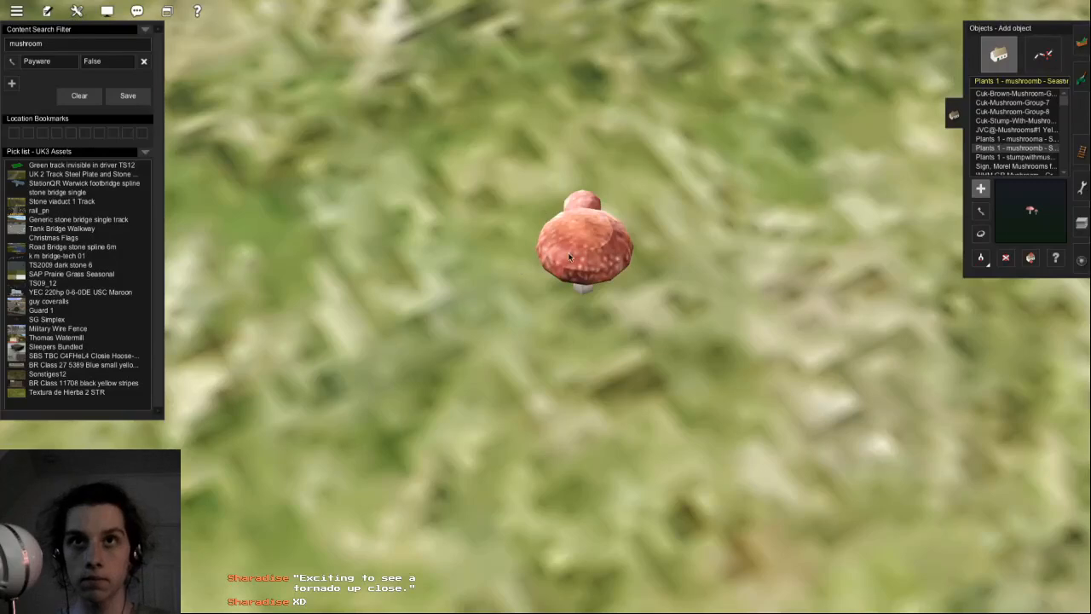
- Try Plants 1 - mushrooma beside the red mushroom, undo both placements, and place Plants 1 - mushroomb on the open grass
left_click(1040, 140)
left_click(710, 337)
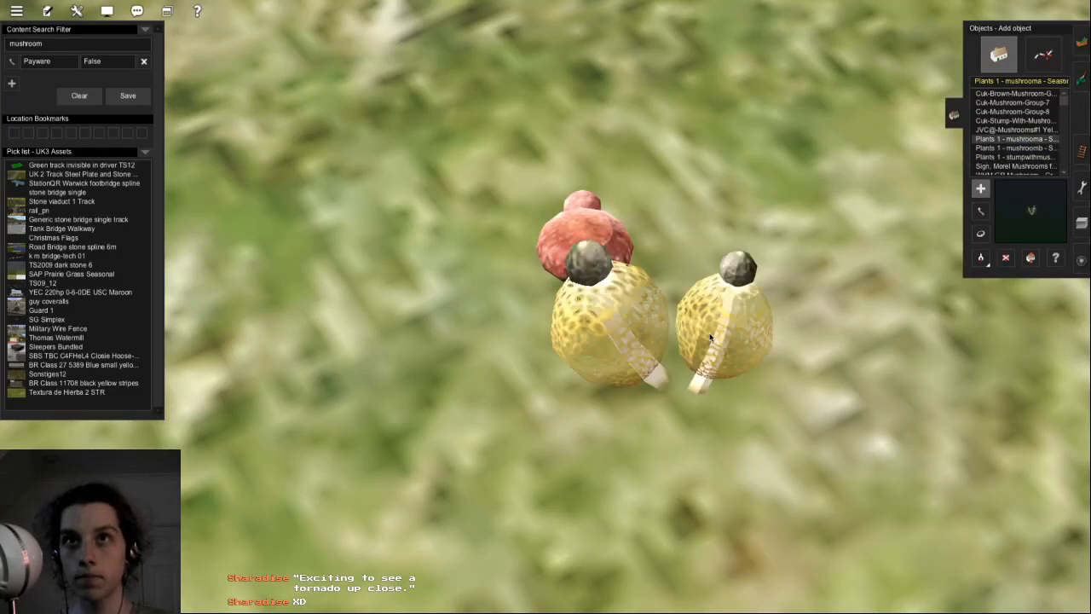
key("ctrl+z")
right_click_drag(655, 253, 644, 166)
key("ctrl+z")
left_click(1015, 147)
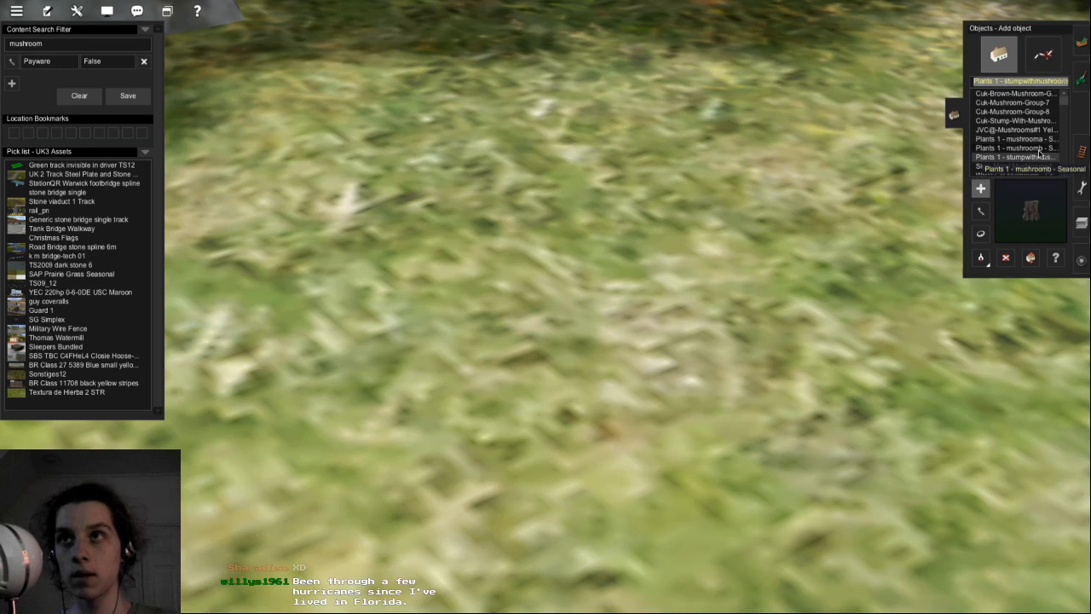
left_click(452, 375)
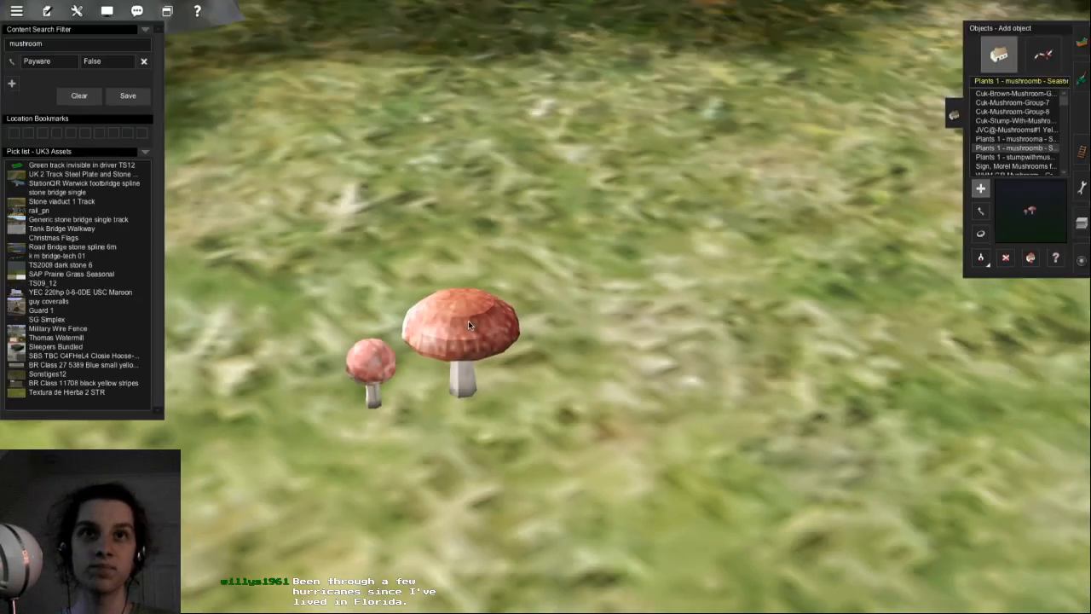
- Undo the red mushroom placement on the open grass and place Plants 1 - mushroomb behind the orange mushroom at the rock base
key("ctrl+z")
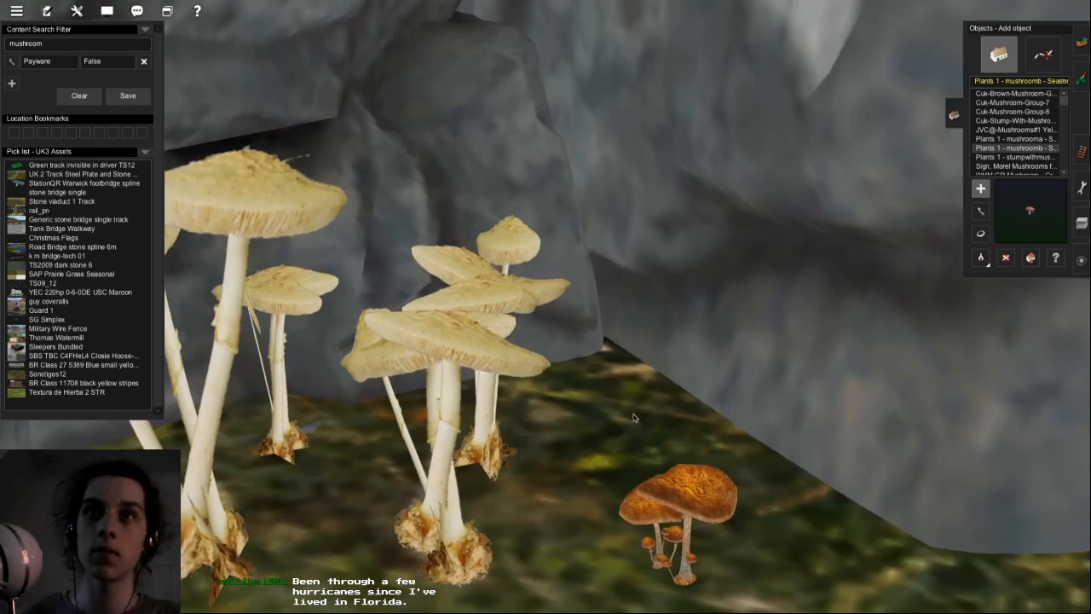
left_click(619, 421)
key("ctrl+z")
left_click(620, 421)
key("ctrl+z")
left_click(588, 414)
key("ctrl+z")
left_click(585, 442)
key("ctrl+z")
left_click(626, 436)
- Move the red mushroom pair toward the yellow clump and add two more Plants 1 - mushroomb pairs around the orange mushroom
left_click_drag(634, 414, 570, 410)
left_click(980, 187)
left_click(618, 366)
key("ctrl+z")
left_click(684, 385)
key("ctrl+z")
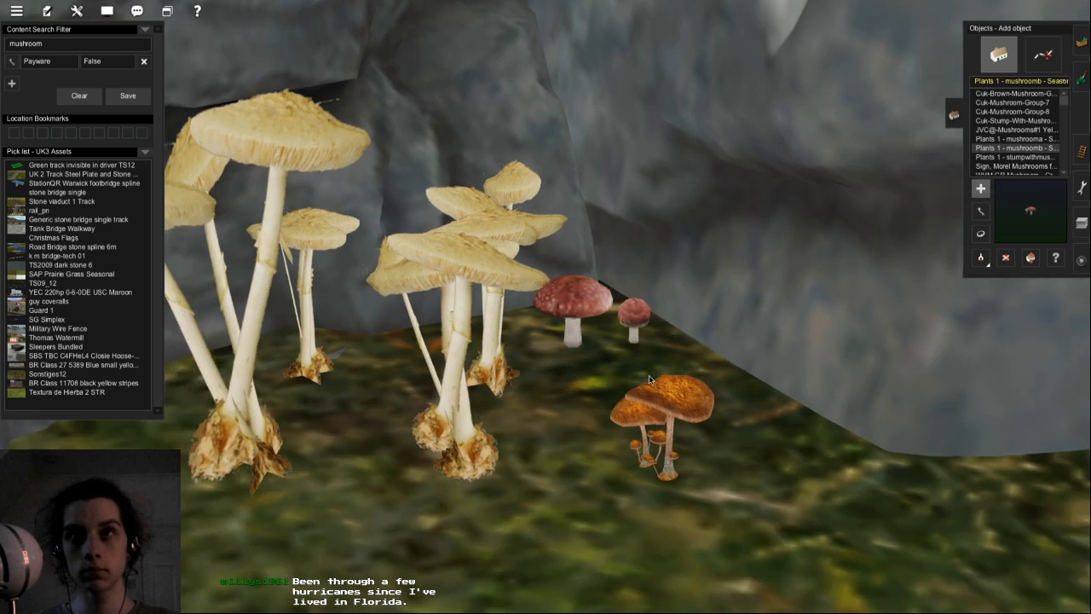
left_click(649, 381)
left_click(768, 433)
key("ctrl+z")
left_click(763, 413)
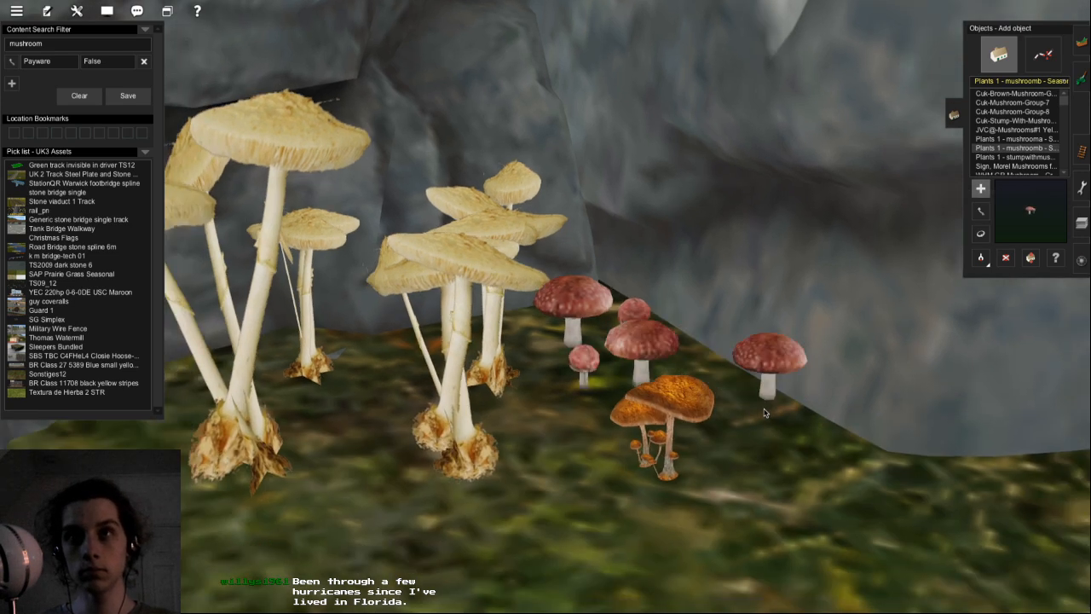
- Add another Plants 1 - mushroomb pair along the rock wall between the existing red pairs, redoing its placement once
right_click_drag(744, 422, 670, 390)
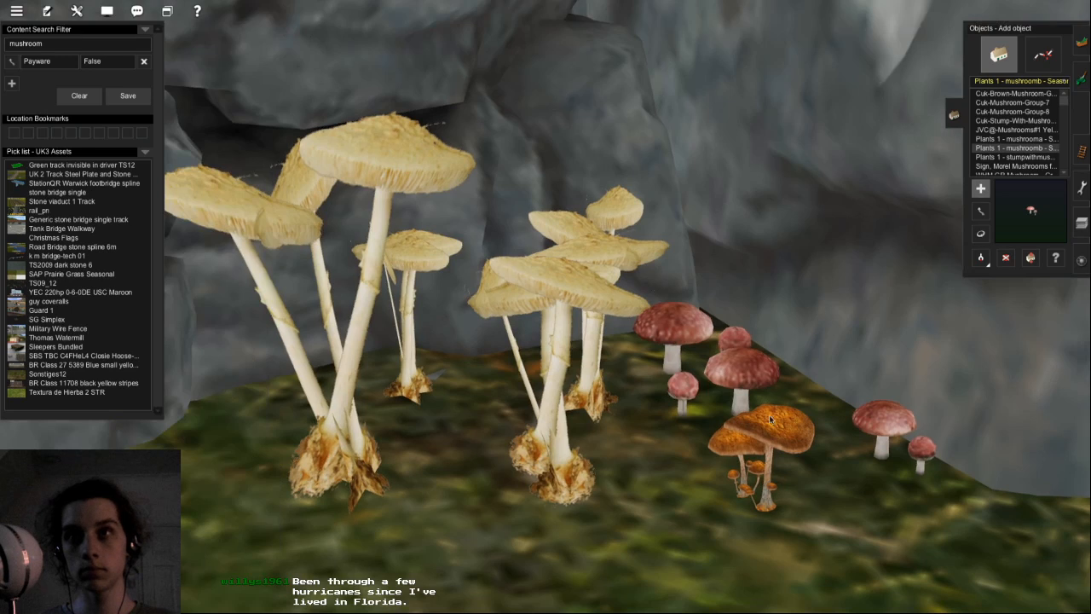
key("ctrl+z")
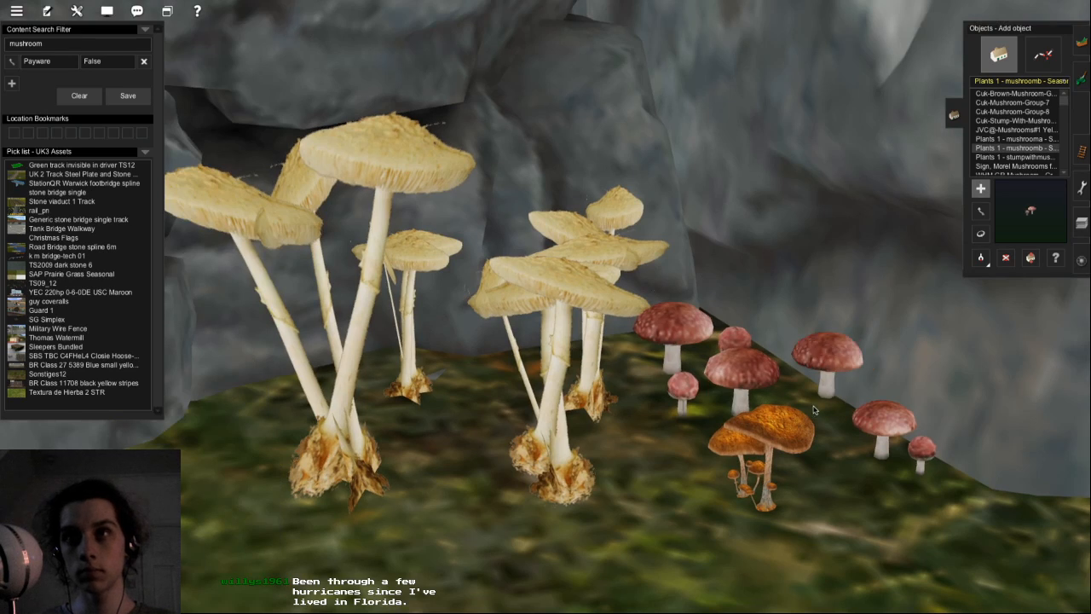
key("m")
key("a")
left_click(807, 408)
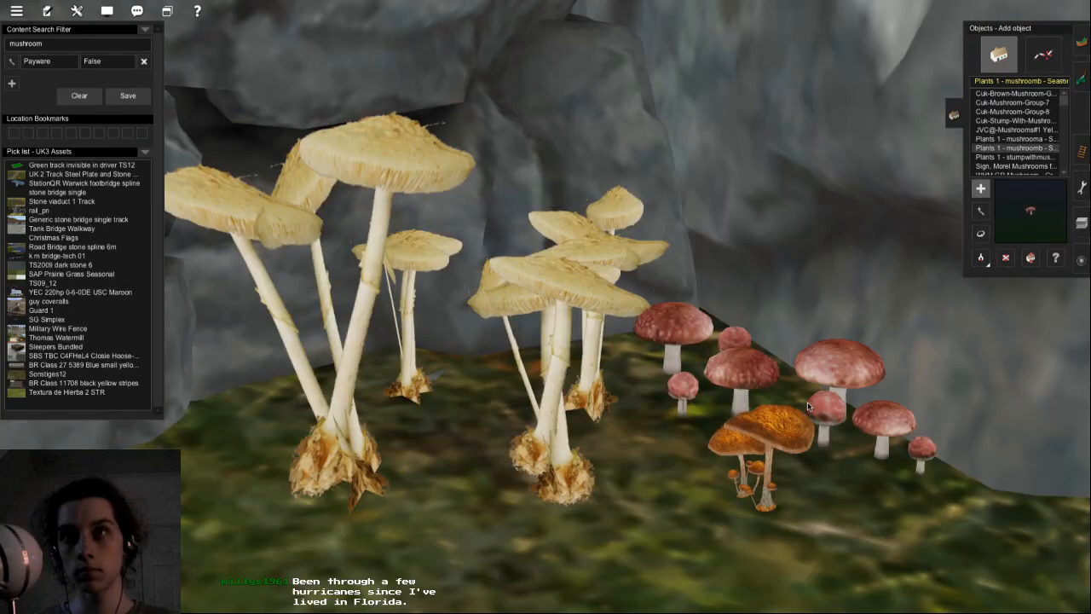
- Place several Plants 1 - mushrooma clusters among the tall yellow clumps and between the red and grey-capped mushrooms
left_click(1017, 139)
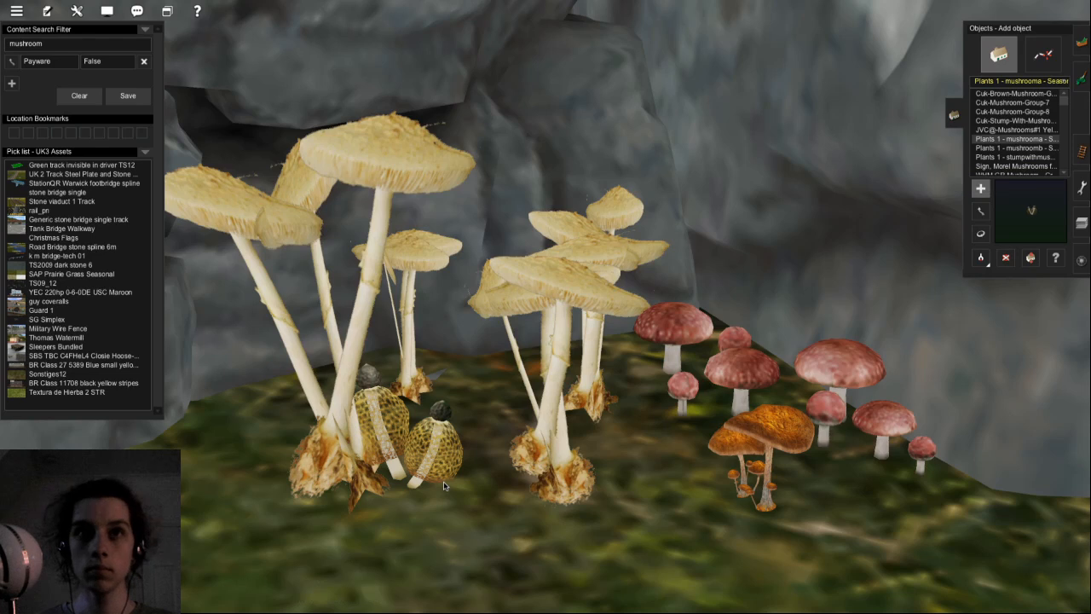
left_click(459, 450)
key("Down")
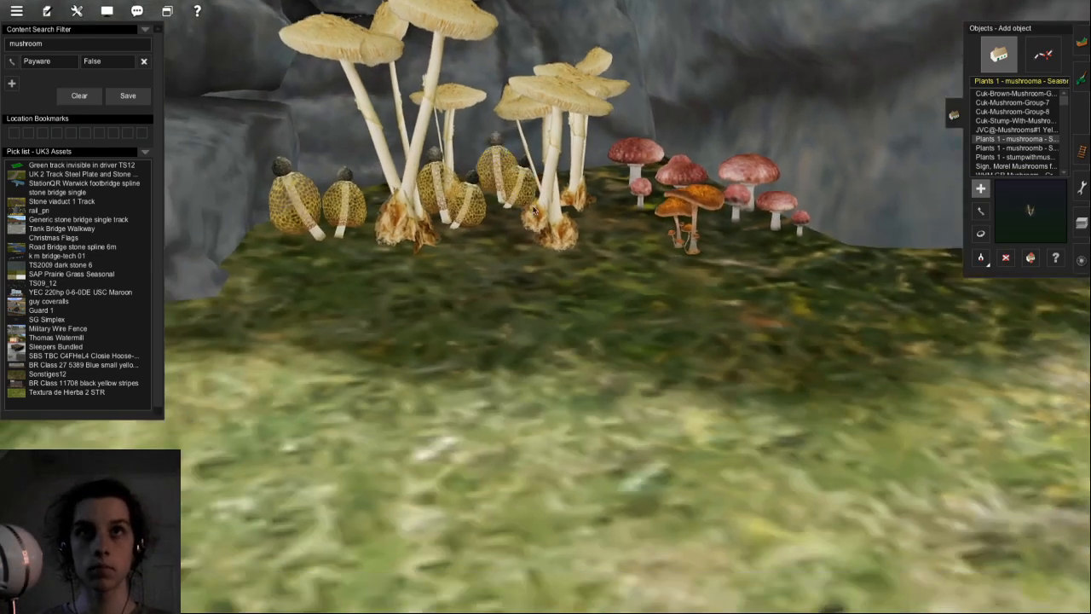
key("Right")
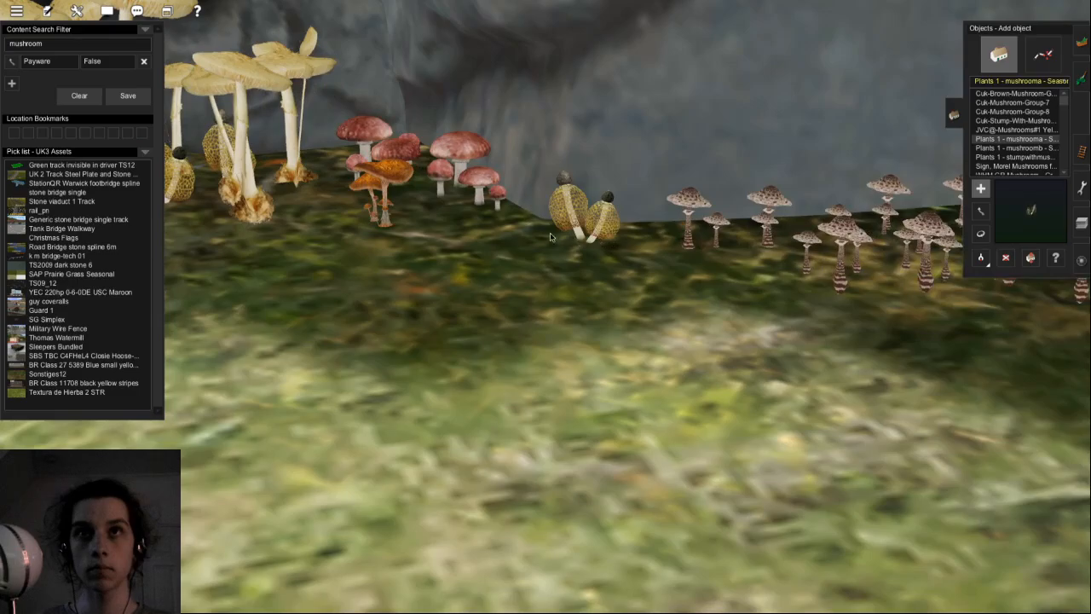
key("Right")
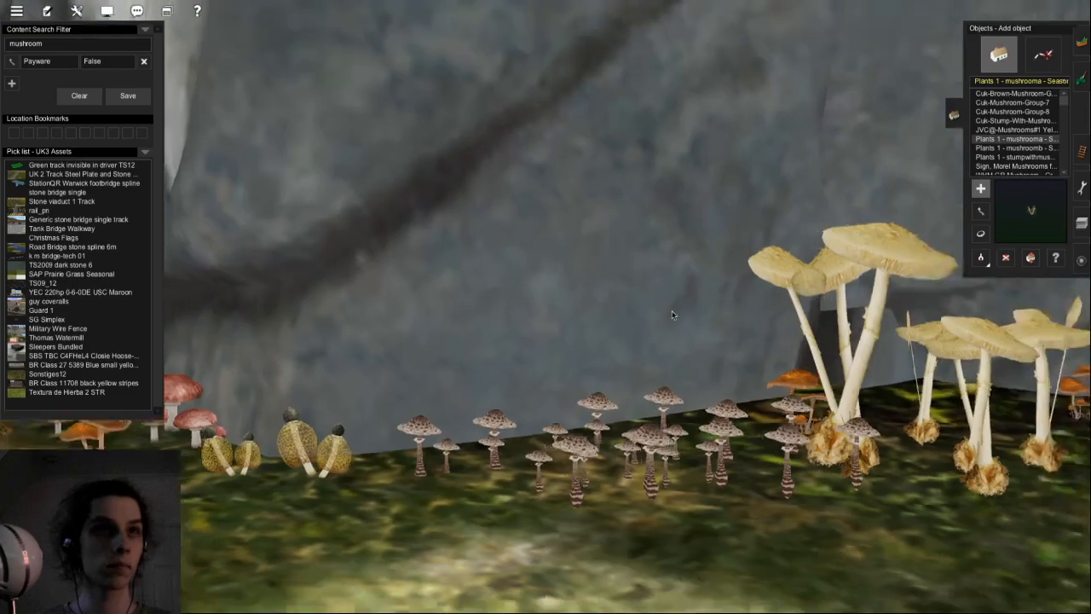
- Examine the mushroom row and the whole rock outcrop from a distance and up close
key("alt+y")
scroll(577, 285, "down", 3)
middle_click_drag(578, 285, 512, 324)
key("Down")
right_click_drag(512, 324, 516, 298)
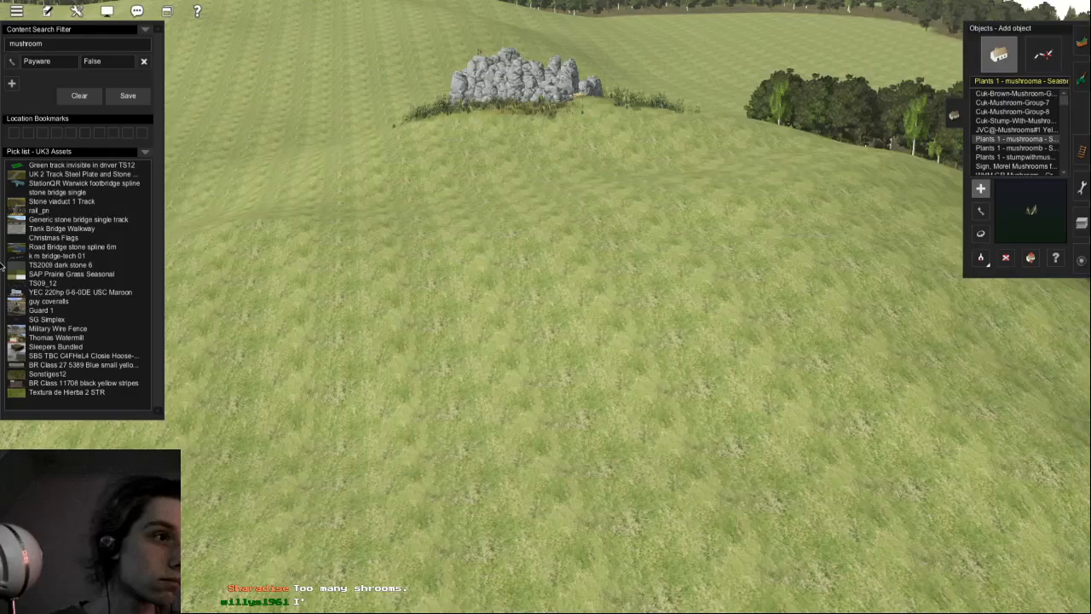
key("w")
right_click_drag(204, 227, 469, 279)
right_click(469, 279)
scroll(469, 279, "up", 10)
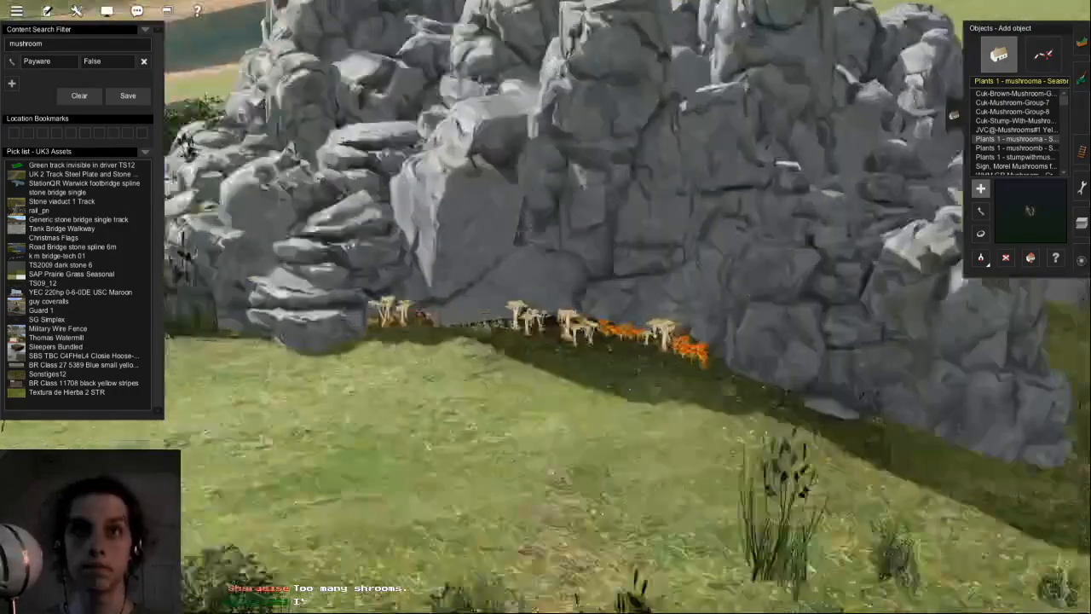
- Delete a mushroom from the row at the rock base and move the grey-capped mushrooms closer to the rock
key("d")
left_click(591, 281)
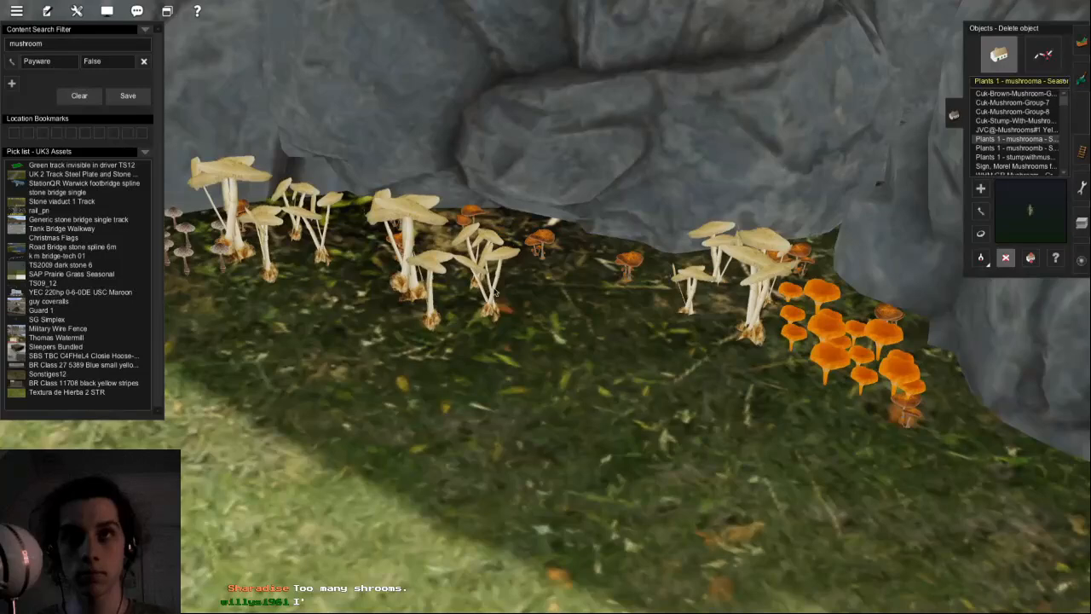
right_click(494, 290)
left_click_drag(619, 305, 594, 302)
right_click(593, 302)
scroll(593, 302, "down", 10)
key("Left")
right_click(500, 350)
scroll(527, 311, "up", 8)
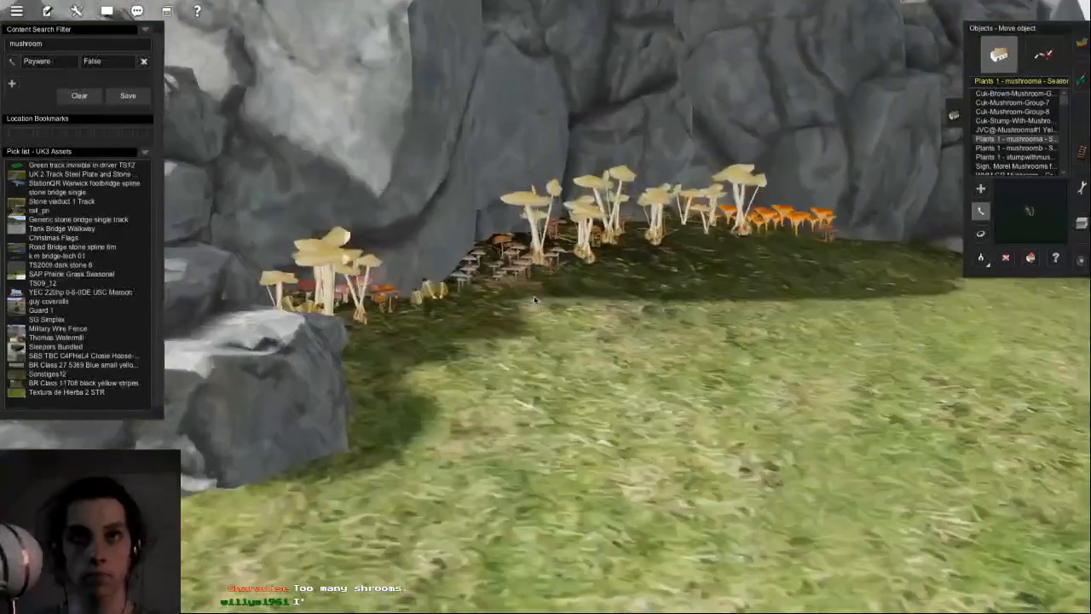
scroll(535, 299, "up", 5)
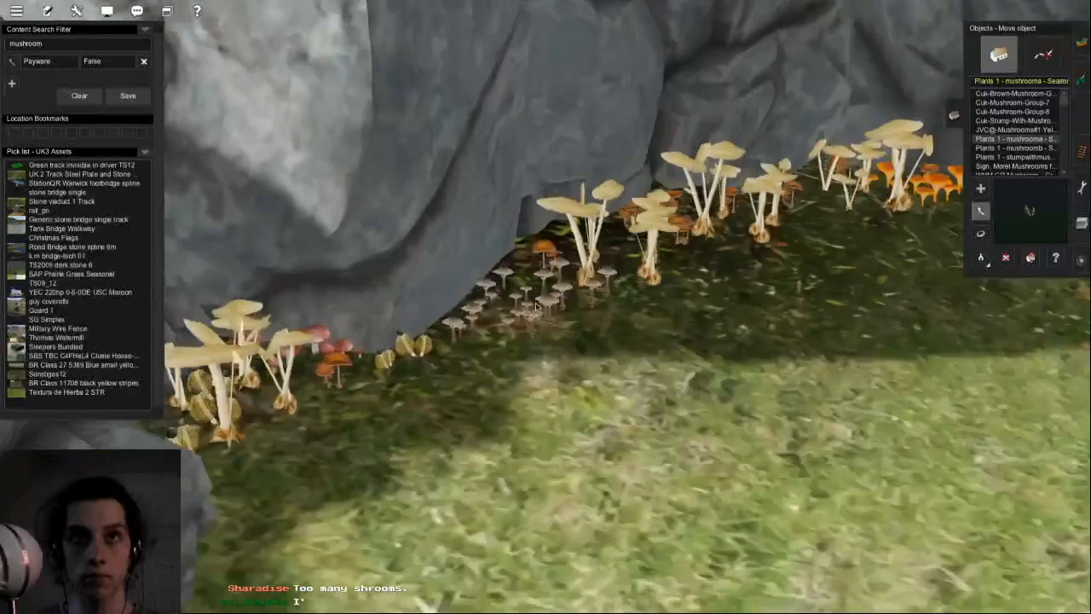
left_click_drag(509, 294, 486, 308)
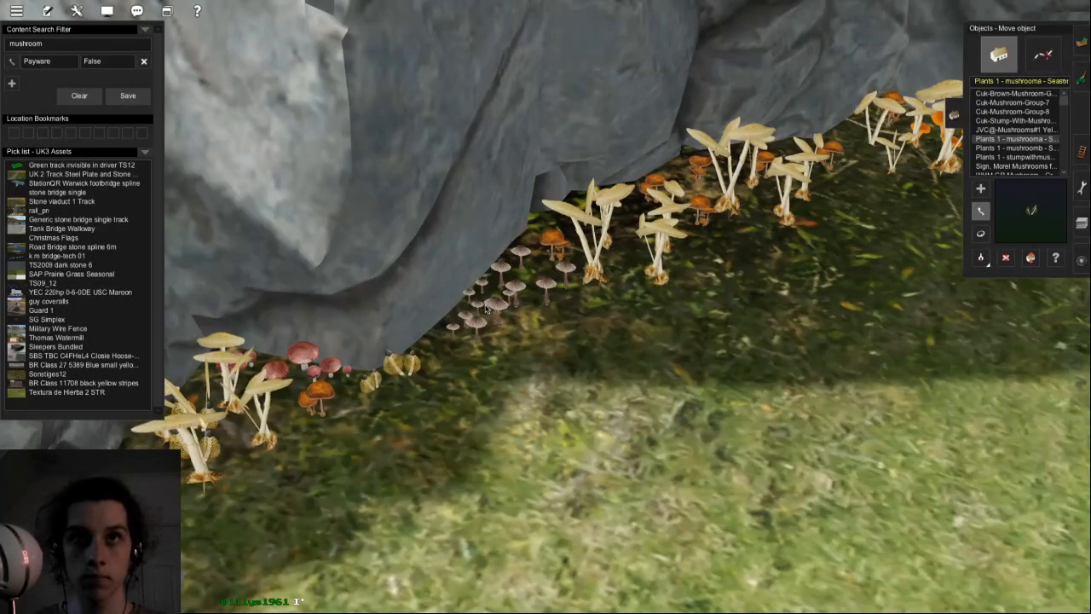
- Adjust the height and position of the bright orange mushroom clusters at the end of the row
scroll(487, 309, "down", 8)
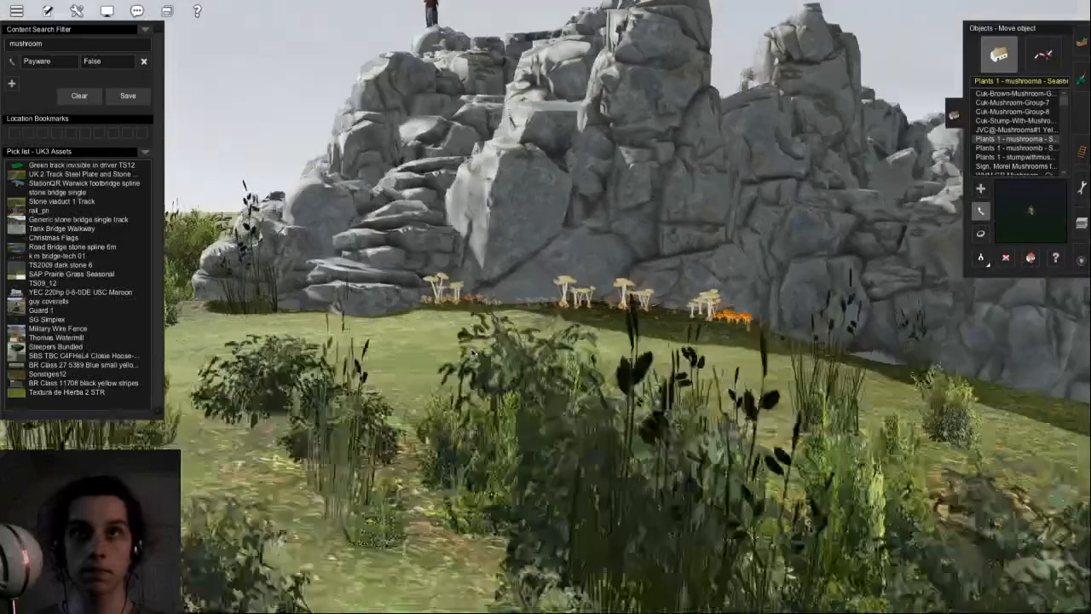
scroll(473, 354, "up", 10)
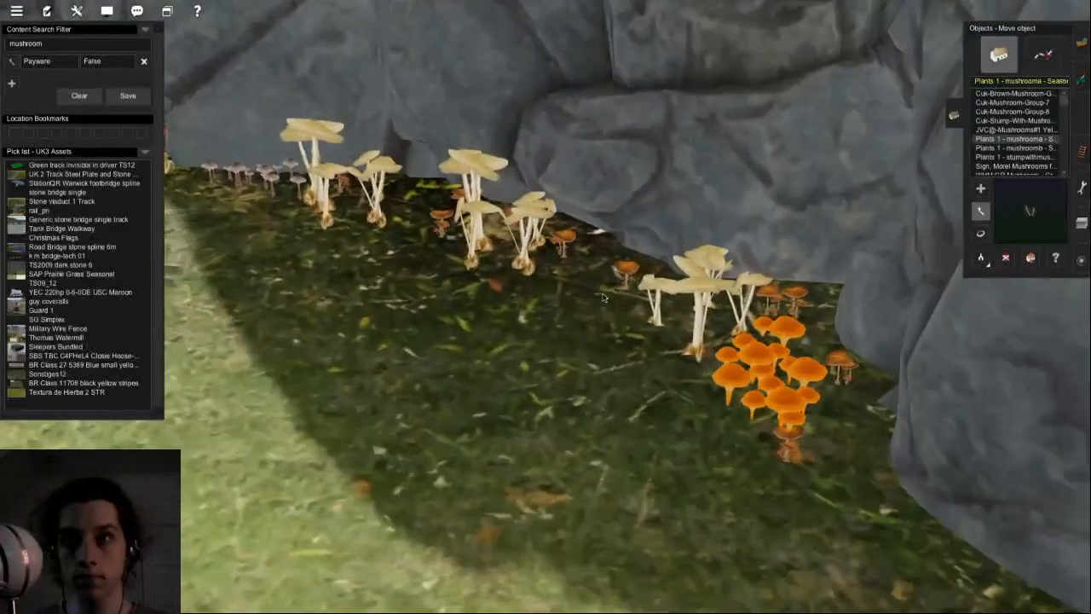
key("h")
left_click_drag(729, 372, 729, 383)
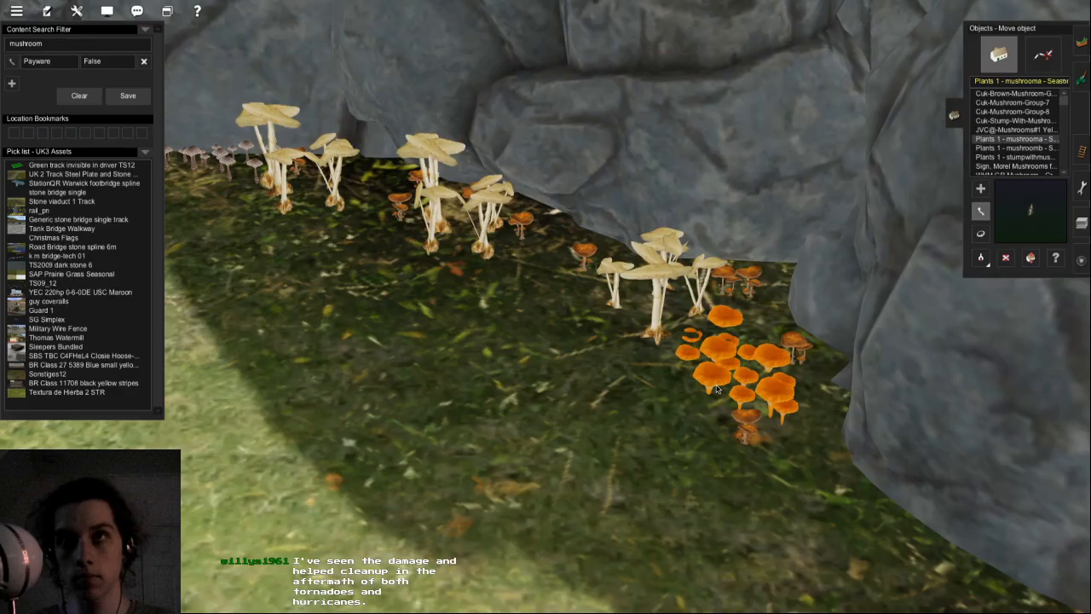
scroll(718, 389, "down", 5)
right_click_drag(718, 389, 652, 285)
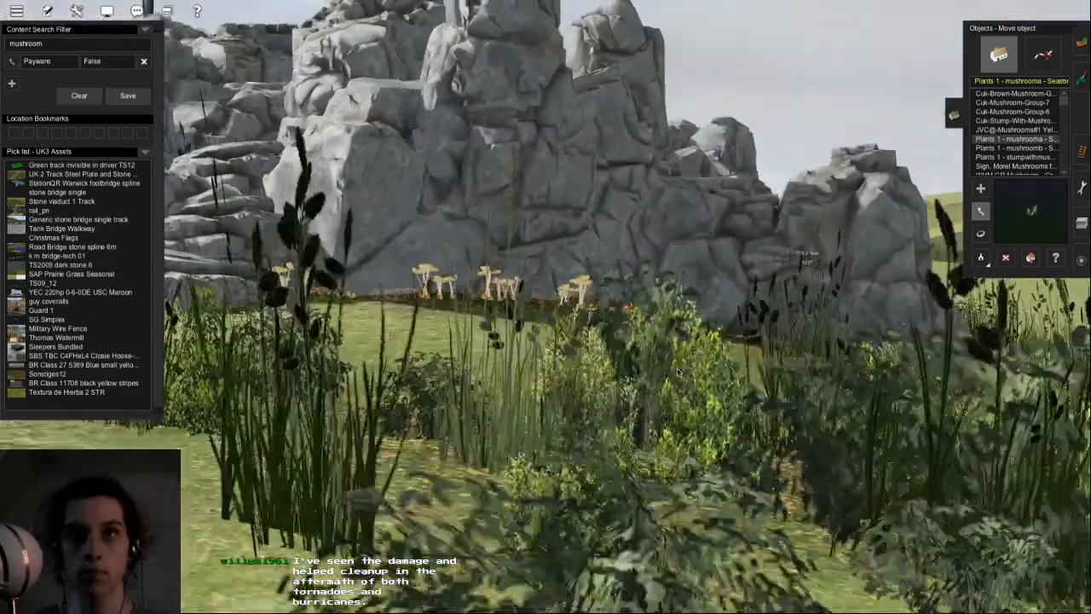
scroll(652, 285, "up", 3)
left_click_drag(639, 263, 627, 258)
scroll(624, 261, "down", 5)
right_click_drag(622, 265, 576, 330)
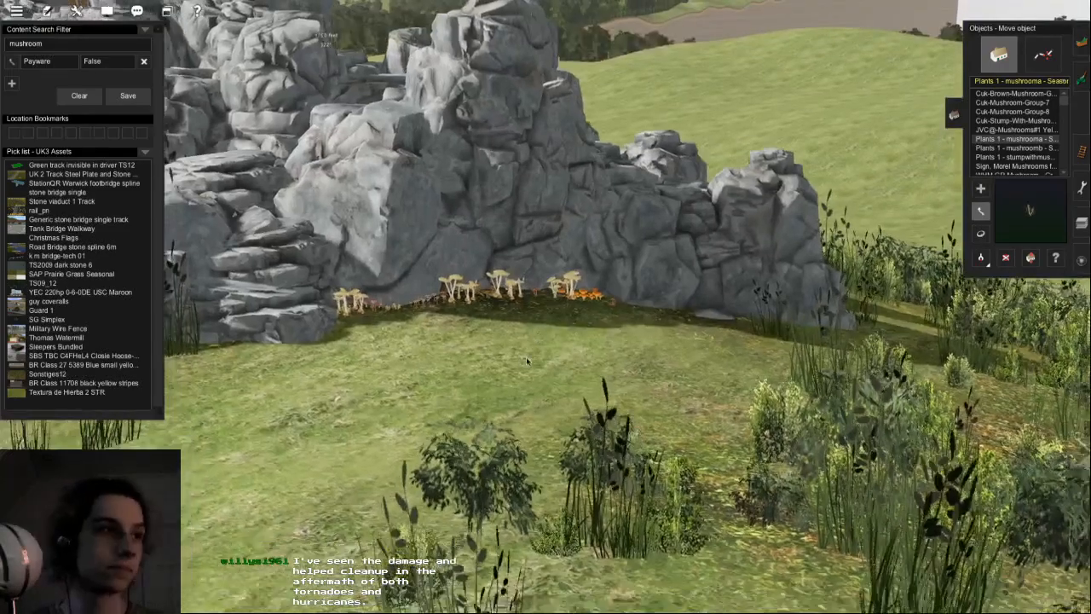
- Survey the outcrop from farther away and browse the mushroom assets from JVC@-Mushrooms#1 Yellow and Cuk-Brown-Mushroom to the Morel Mushrooms sign
scroll(526, 360, "down", 4)
right_click_drag(526, 359, 733, 409)
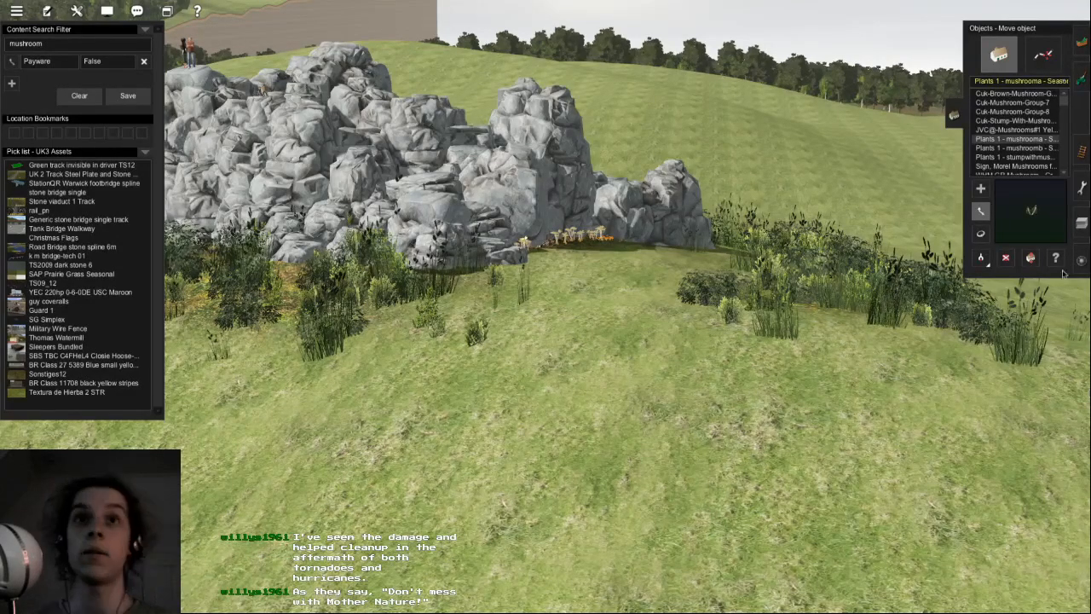
right_click_drag(1089, 392, 579, 322)
scroll(589, 326, "up", 4)
scroll(592, 327, "down", 5)
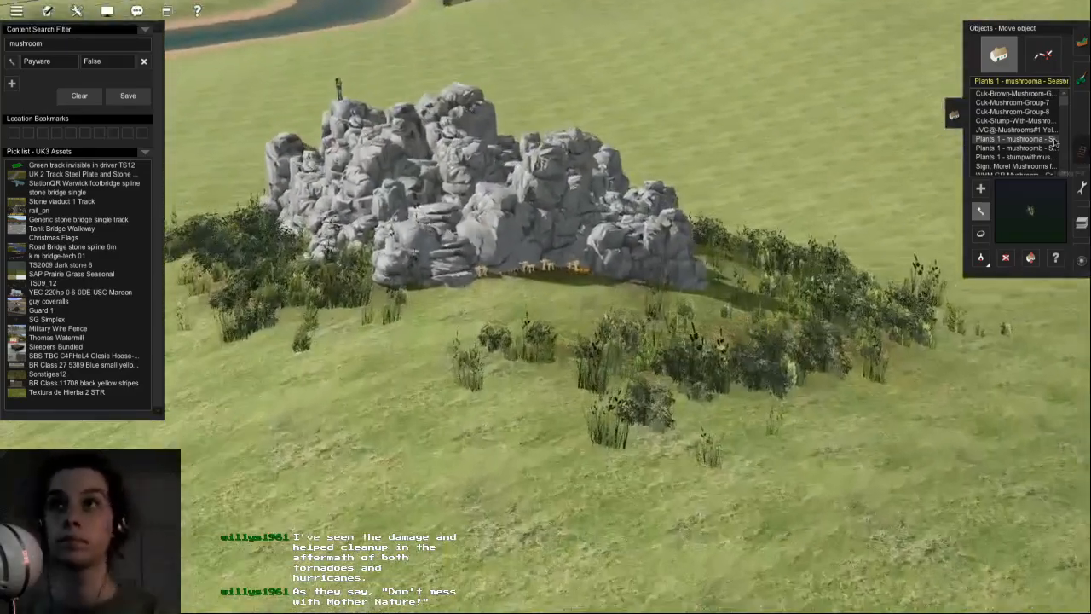
left_click(1014, 121)
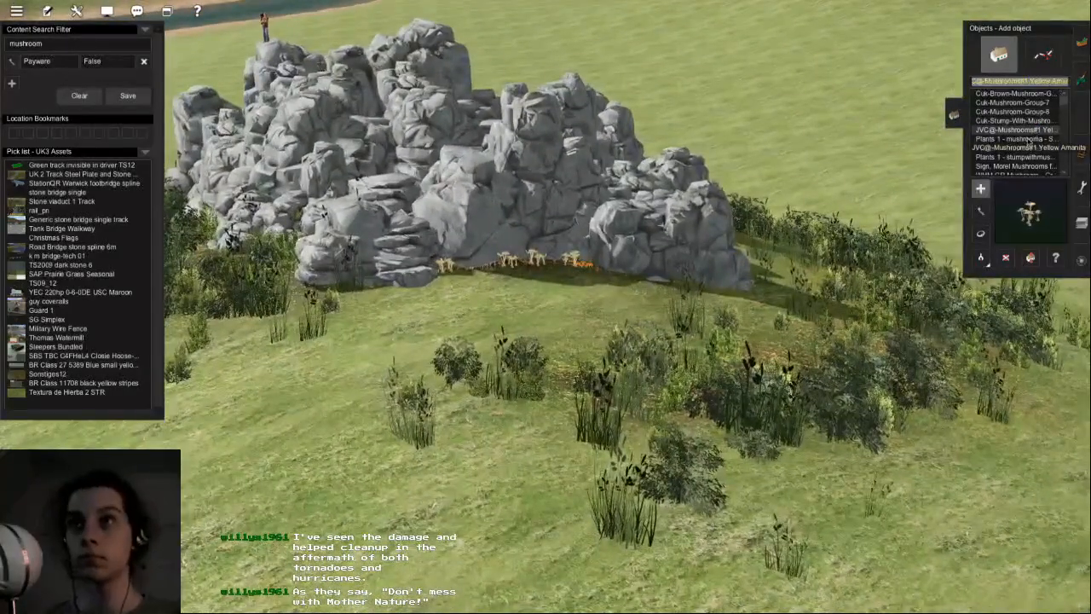
left_click(1038, 92)
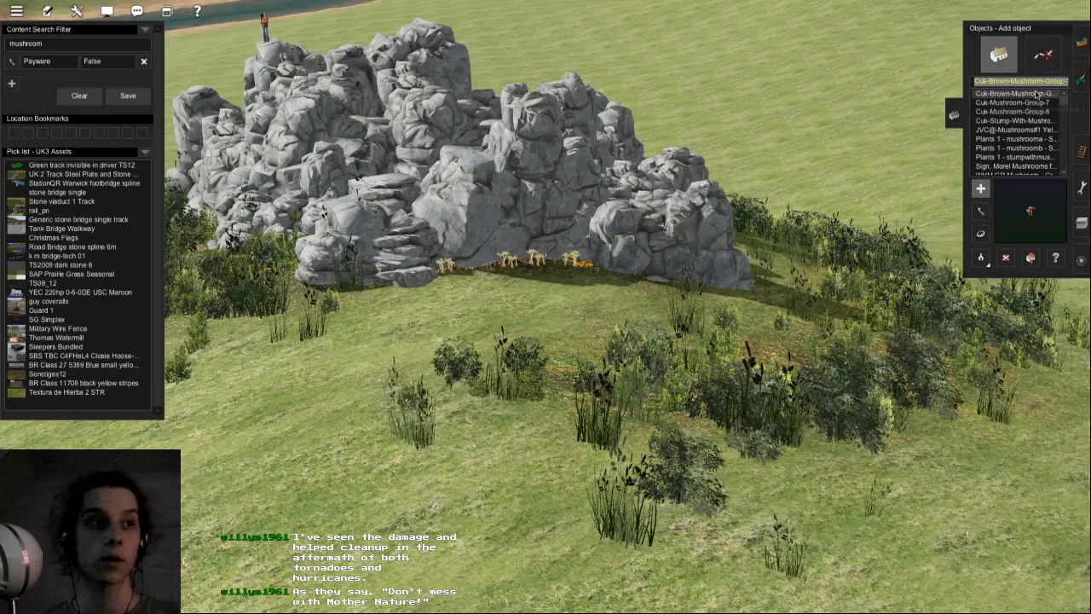
scroll(716, 294, "up", 5)
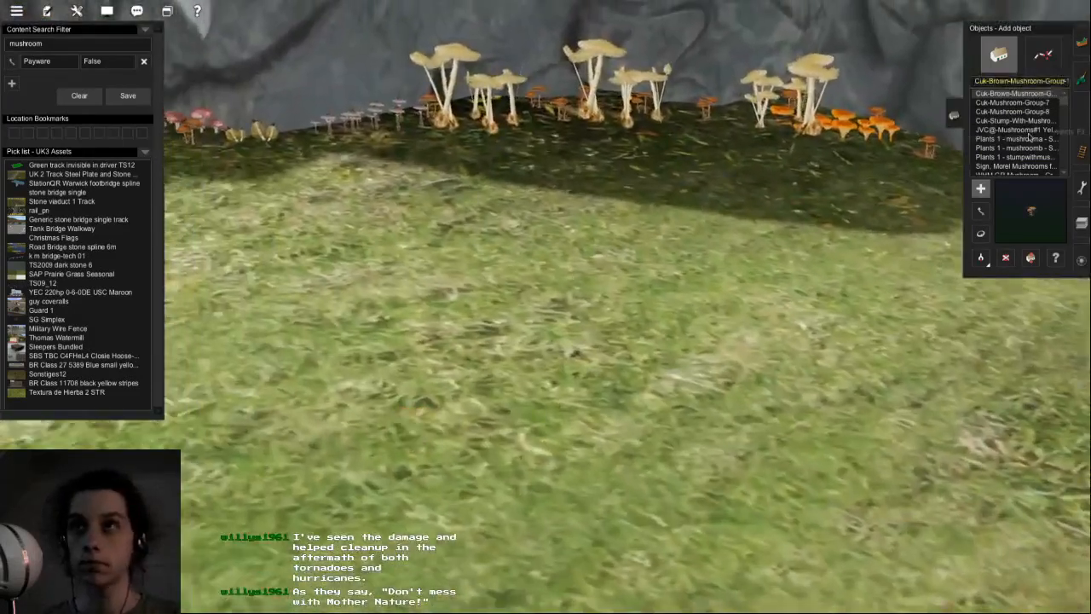
scroll(1027, 136, "down", 1)
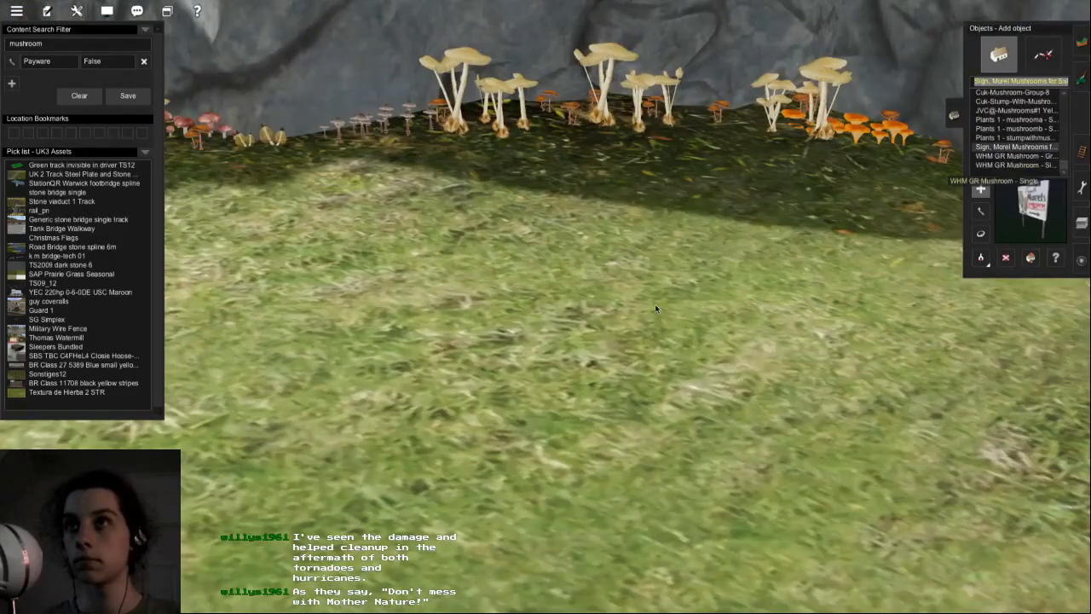
- Try the Sign, Morel Mushrooms object on the grass before the outcrop, rotate it, and undo the trial
left_click(656, 310)
scroll(653, 322, "down", 5)
key("r")
left_click_drag(554, 204, 635, 213)
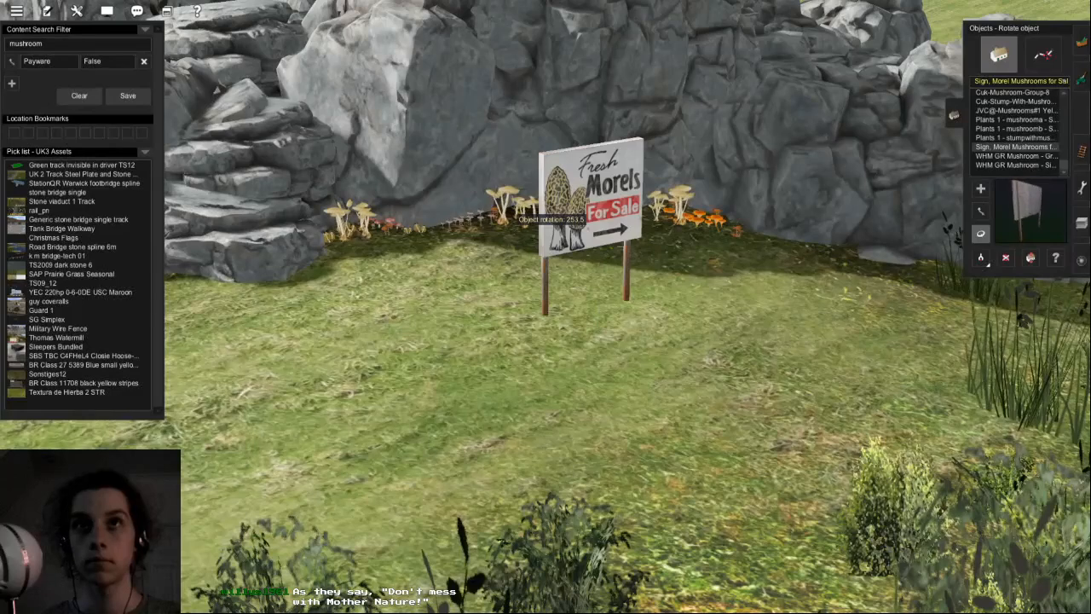
key("ctrl+z")
right_click_drag(635, 213, 801, 291)
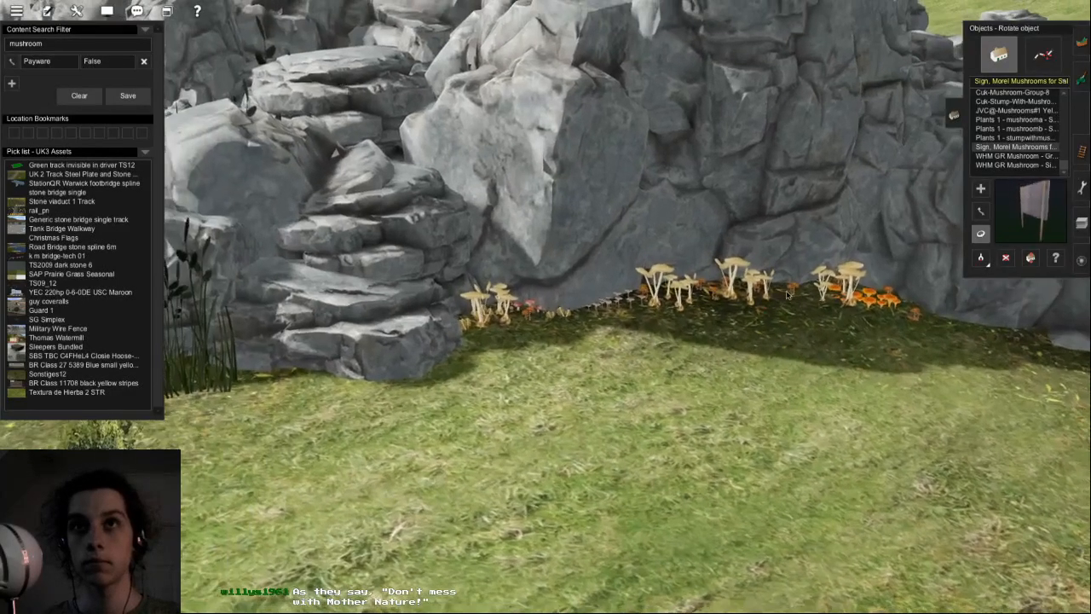
- Try the Morel Mushrooms sign again by the mushroom row against the rock, rotate and move it, and delete it
key("a")
left_click(741, 207)
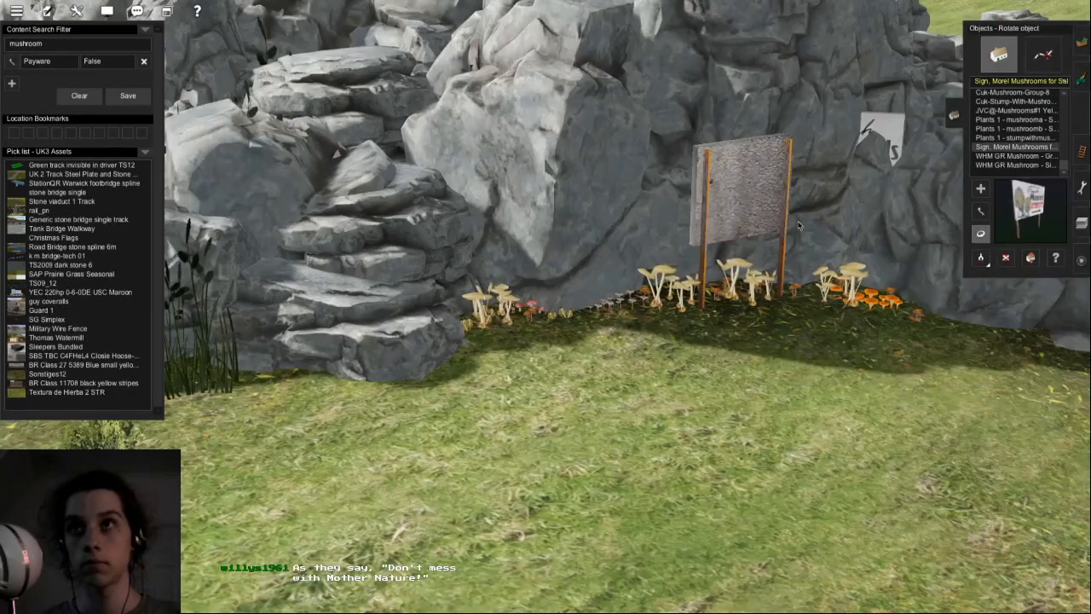
key("r")
left_click_drag(739, 207, 539, 223)
key("m")
scroll(539, 226, "up", 5)
right_click_drag(539, 226, 579, 319)
scroll(629, 369, "down", 5)
scroll(629, 369, "down", 8)
scroll(580, 319, "up", 6)
key("d")
left_click(575, 320)
- Place a Plants 1 - mushrooma cluster on the open grass away from the mushroom row and choose Plants 1 - mushroomb
right_click(278, 271)
right_click(415, 160)
left_click(1021, 120)
left_click(583, 328)
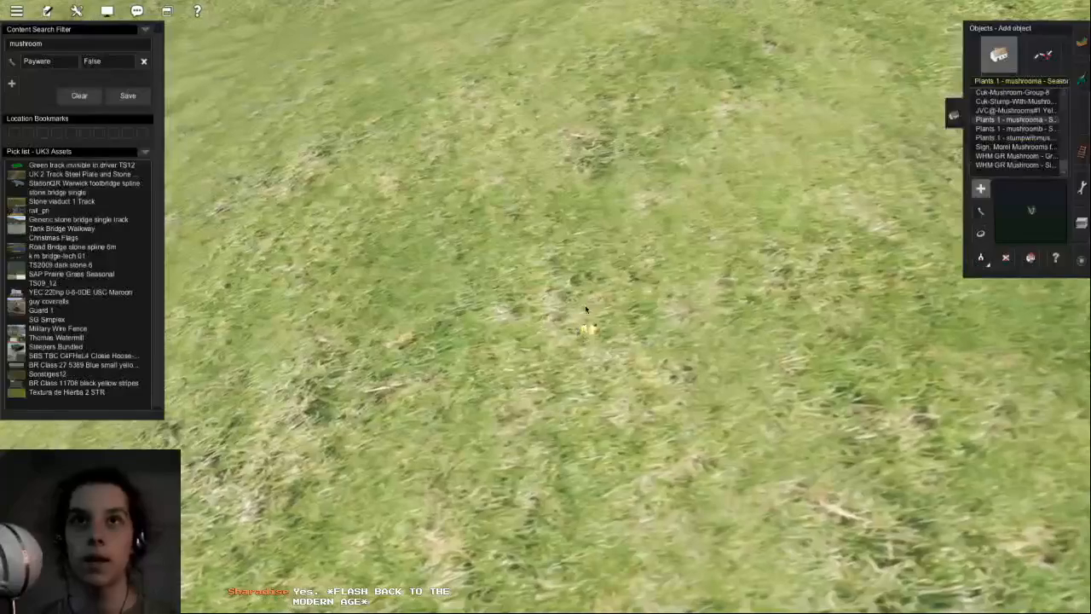
scroll(585, 311, "down", 6)
right_click(755, 345)
left_click(1021, 129)
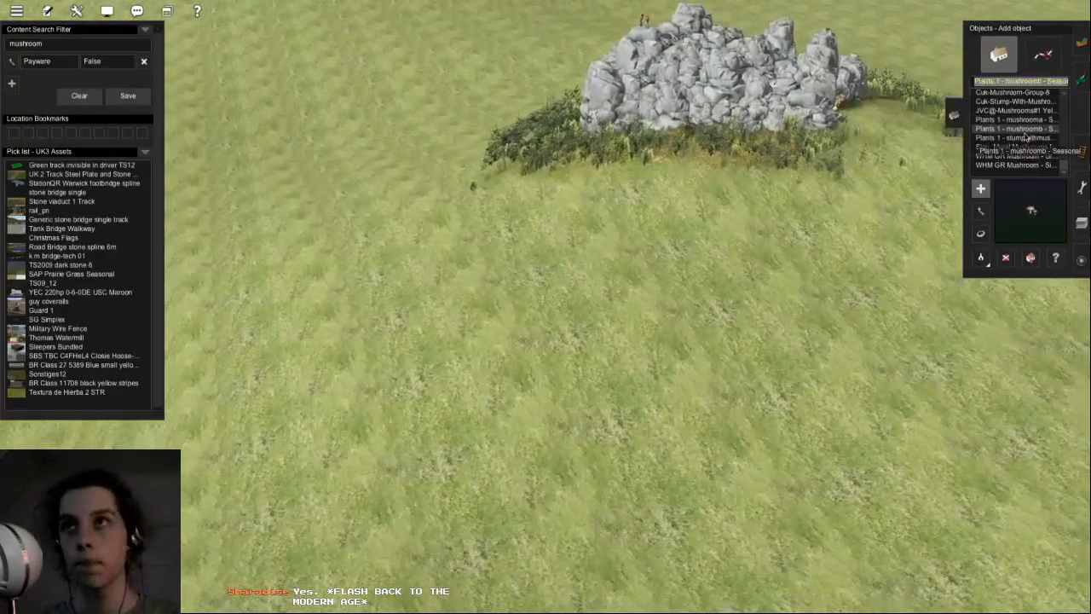
- Survey the railway track and river valley away from the rock outcrop
scroll(676, 511, "down", 6)
right_click(645, 509)
right_click(531, 461)
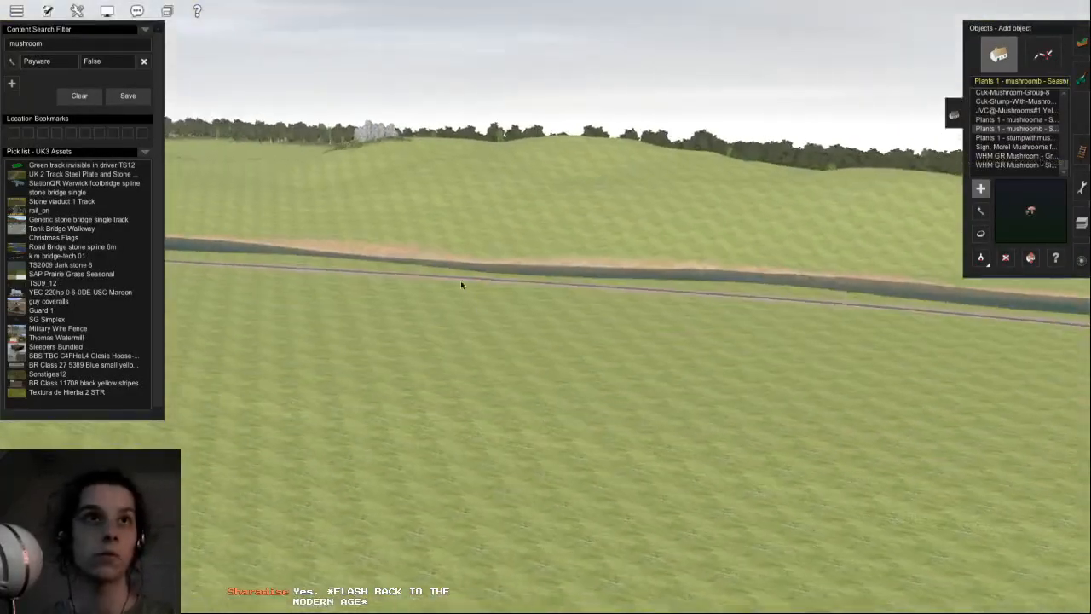
right_click(461, 281)
right_click(467, 236)
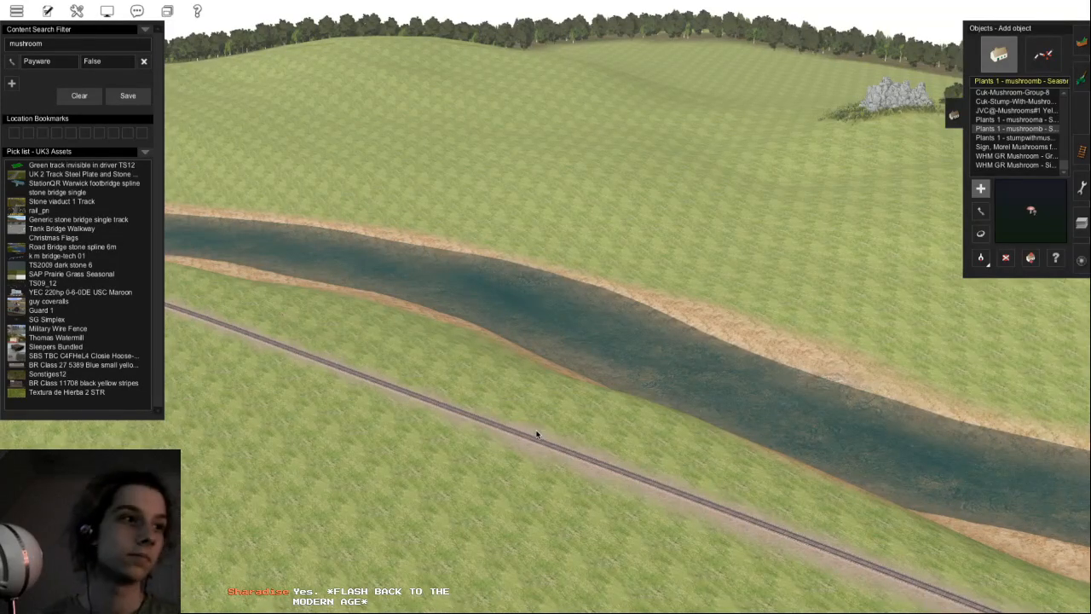
key("Left")
right_click(482, 249)
right_click(508, 202)
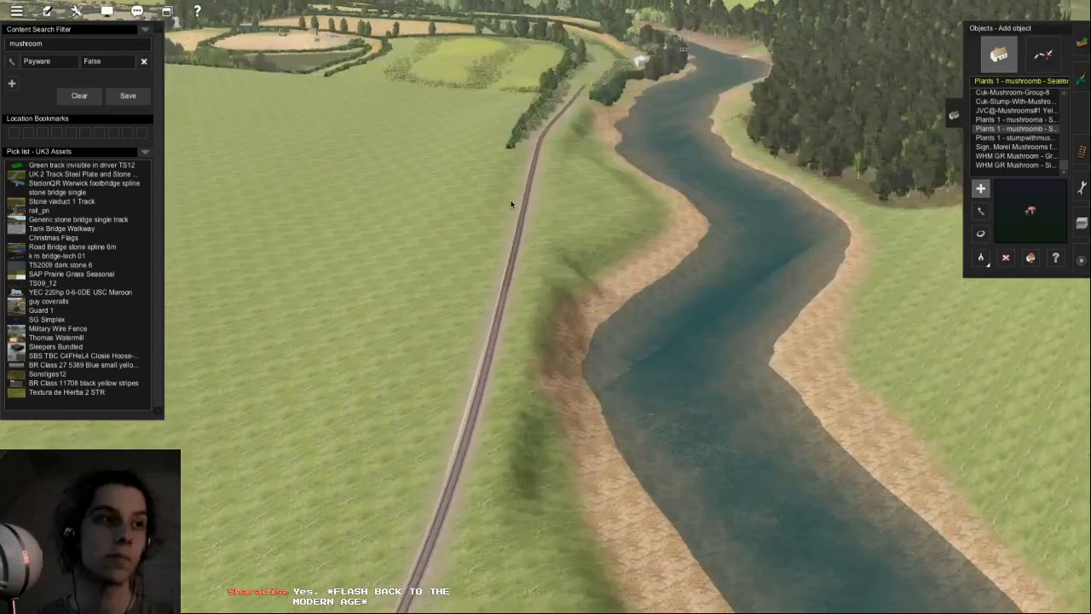
- Pick up the osina8_2400_15m tree from the planted trackside hedgerow as the object for placement
right_click(546, 251)
scroll(546, 247, "up", 5)
key("Left")
key("Left")
left_click(981, 258)
left_click(927, 276)
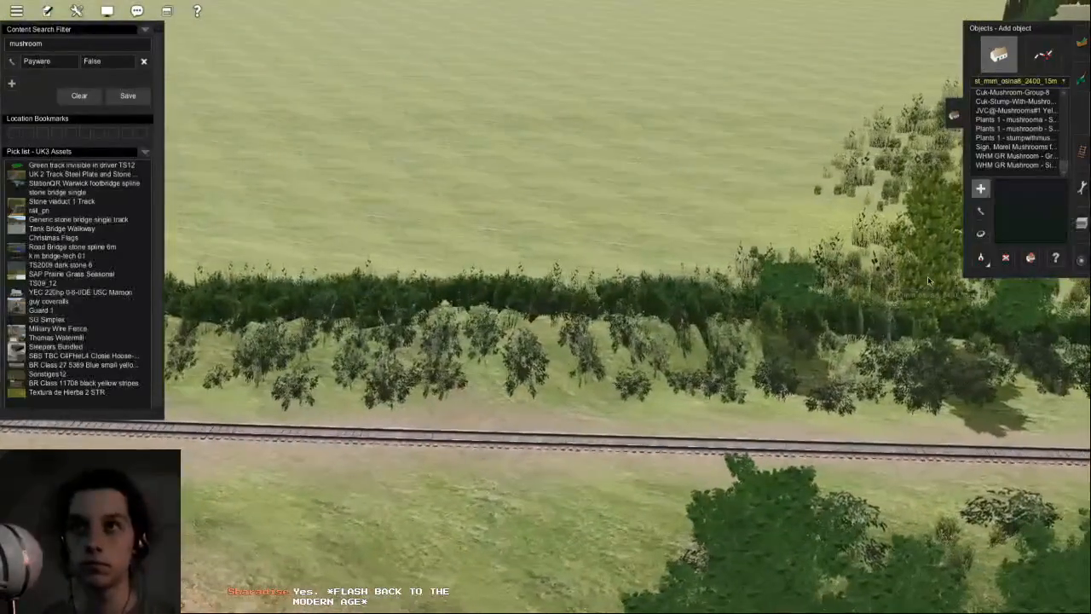
- Try an osina8_2400_15m tree in the trackside hedge beyond the existing trees, and undo the placement
right_click(579, 329)
key("Left")
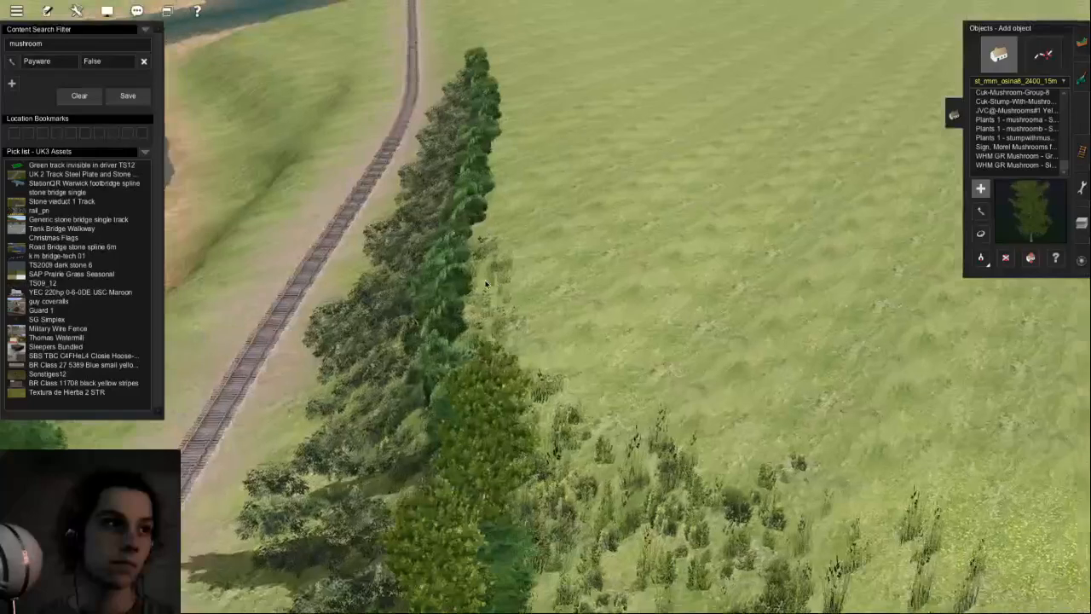
key("Left")
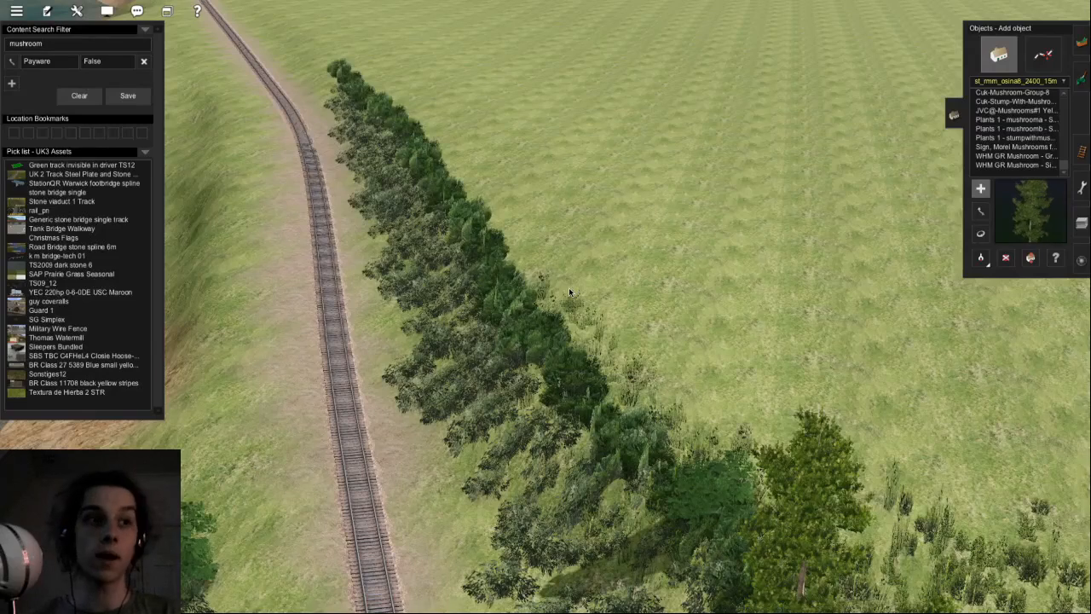
left_click(523, 347)
key("Left")
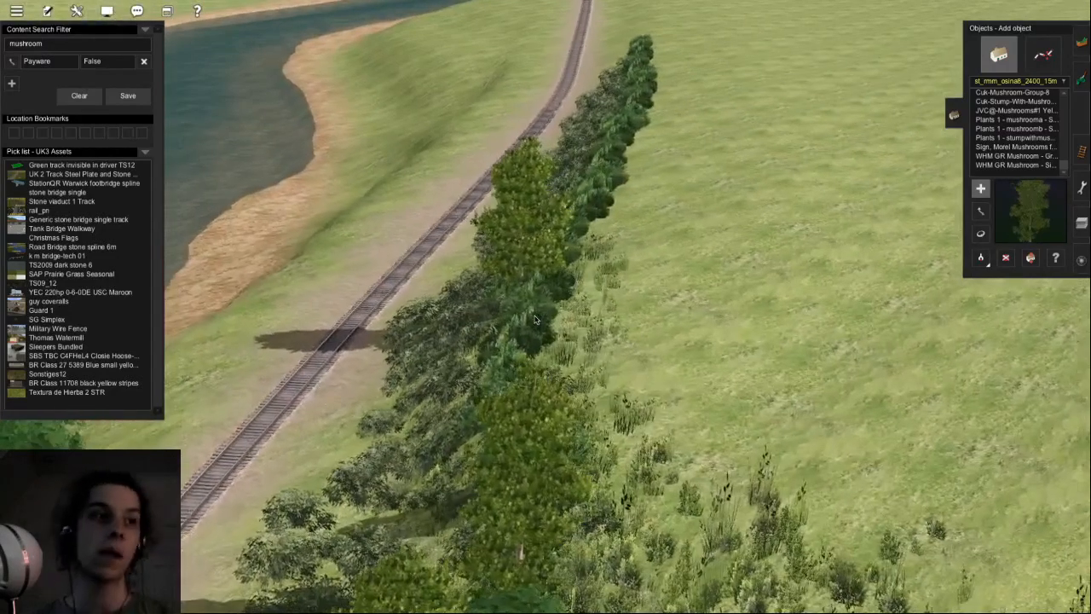
key("ctrl+z")
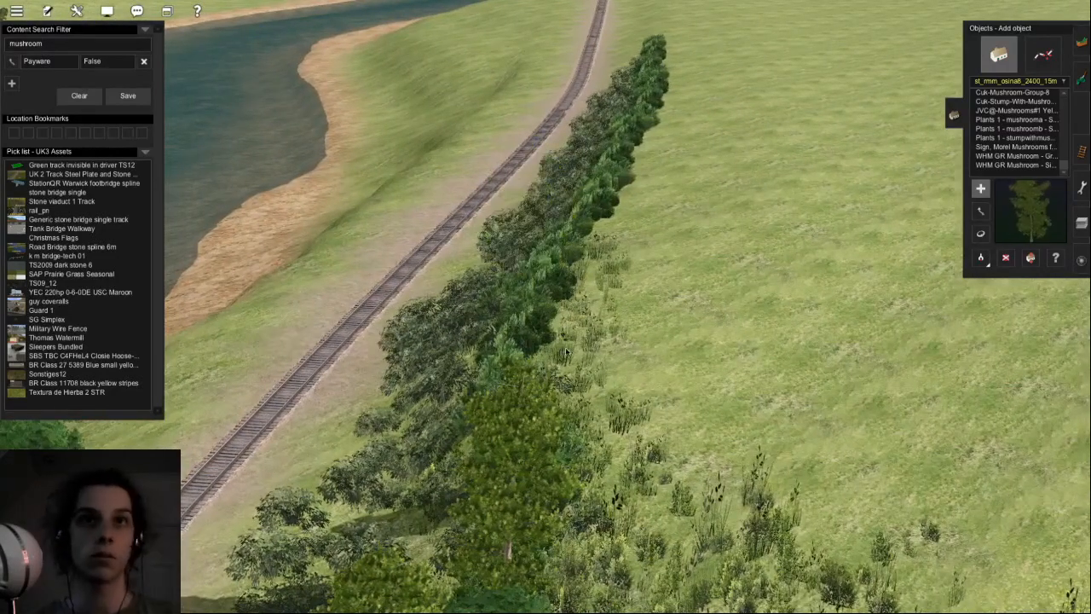
- Plant osina8_2400_15m trees at intervals along the bare stretch of hedgerow beside the railway track
left_click(533, 338)
right_click(548, 264)
scroll(623, 175, "up", 5)
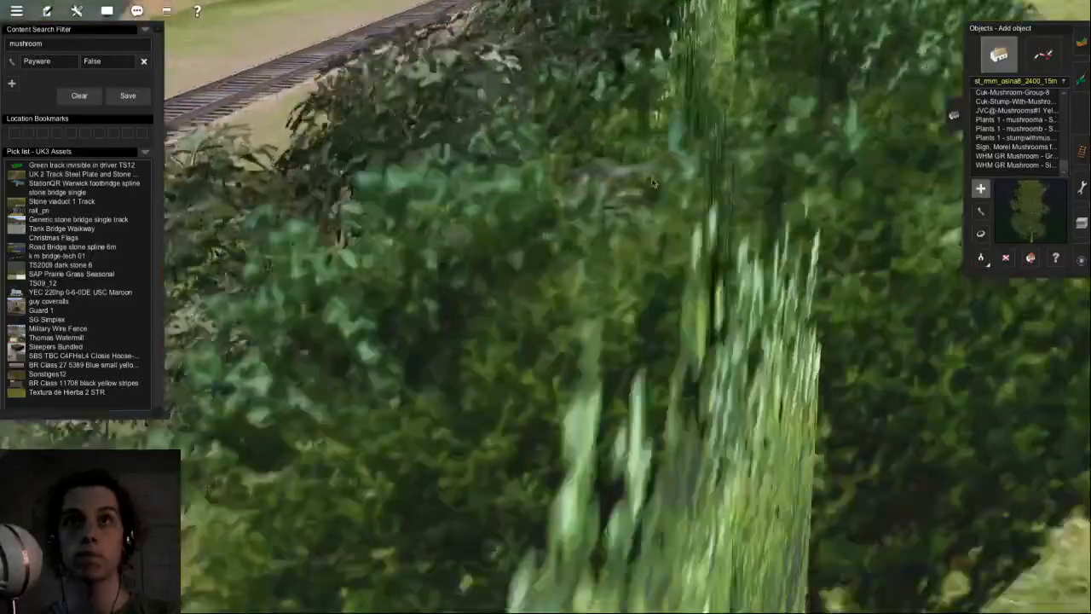
scroll(588, 213, "down", 5)
right_click(545, 243)
key("Left")
key("Down")
left_click(477, 249)
left_click(474, 236)
left_click(517, 209)
key("Left")
right_click(606, 364)
key("Up")
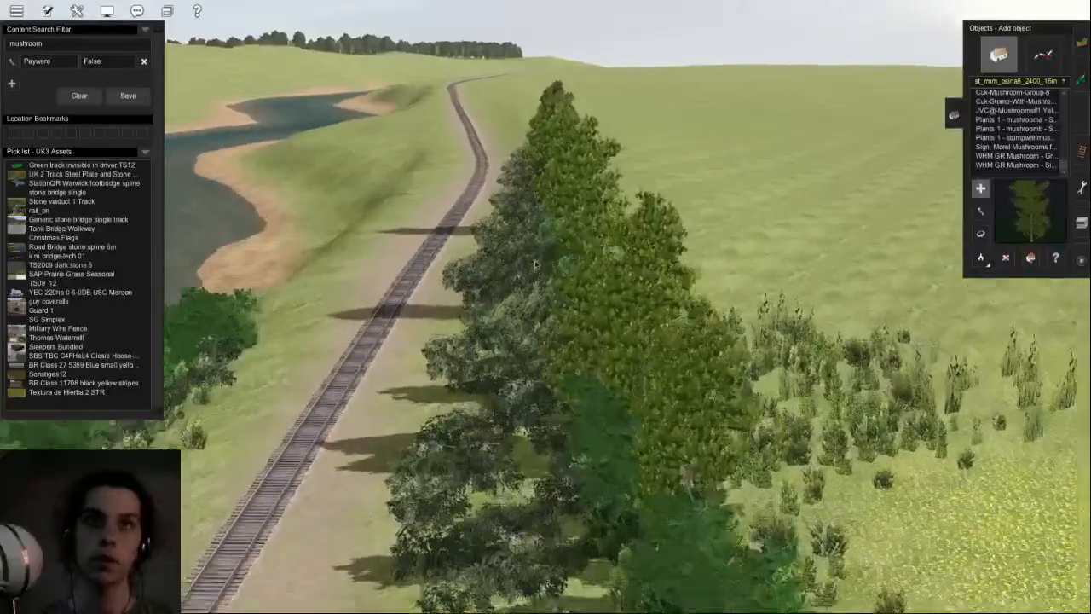
- Pick up the akacia_b4_902_6m bush from the hedgerow and plant copies between the tall trees along the track
key("Left")
key("g")
left_click(908, 519)
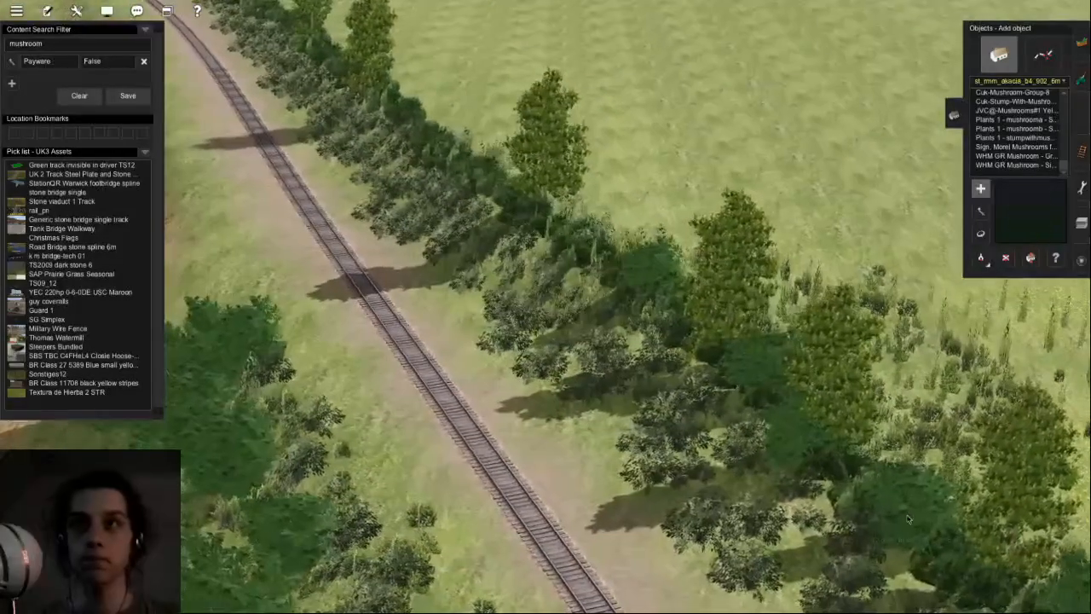
left_click(606, 248)
left_click(545, 237)
right_click(546, 236)
key("Left")
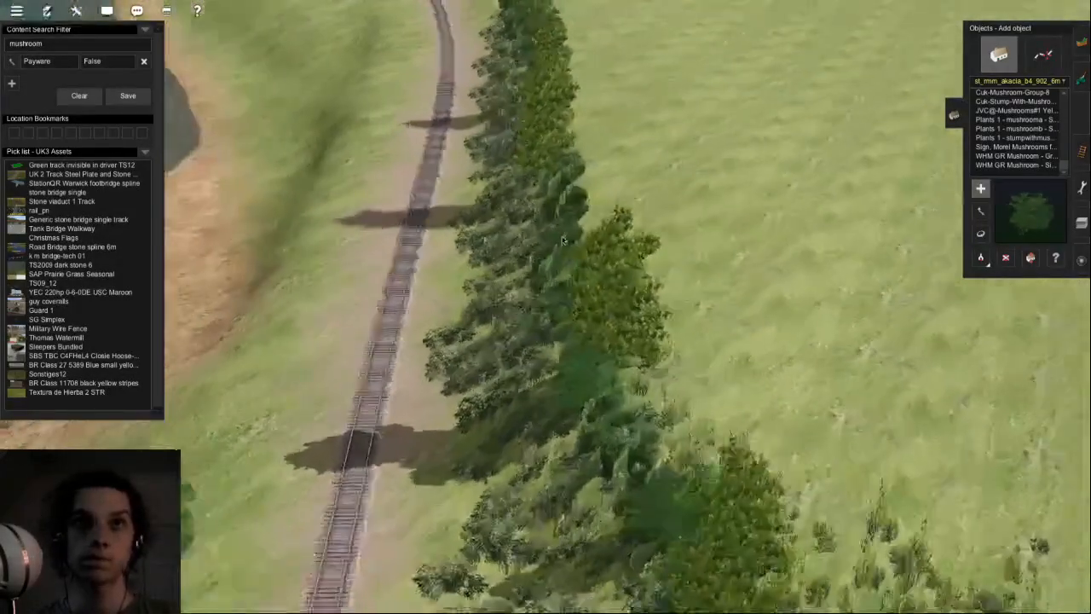
key("Left")
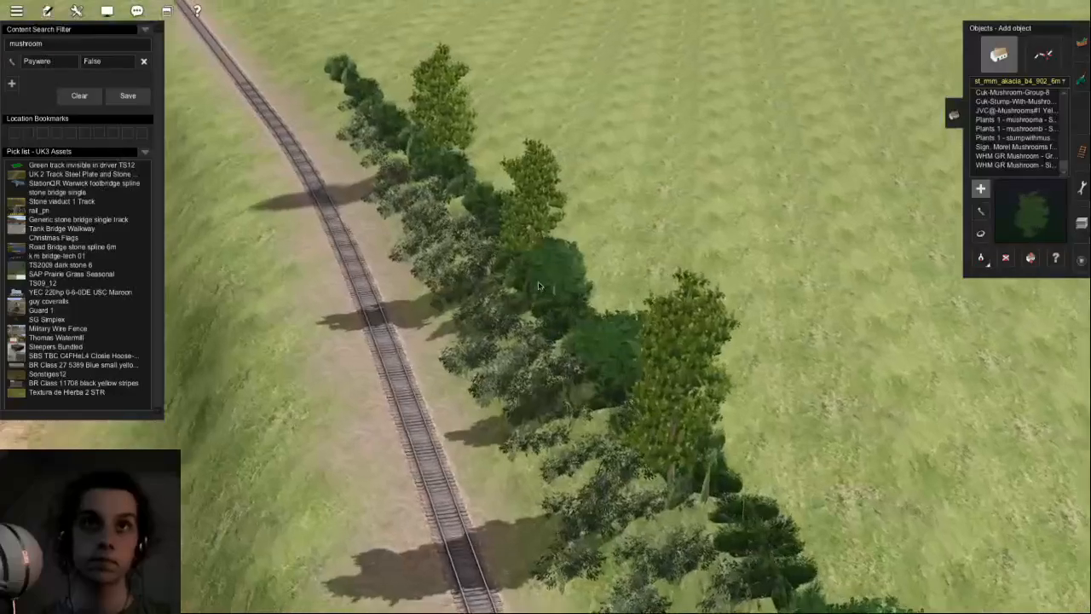
key("Right")
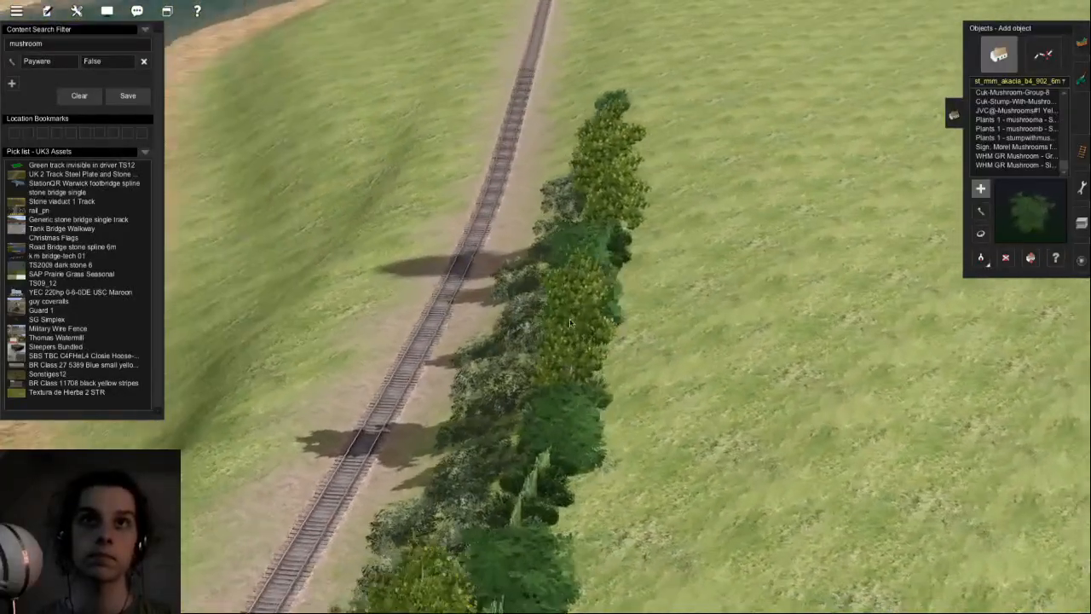
key("Left")
key("Left")
key("Right")
- Lay a JVC@-Hedgerow#6 Shrub spline from the trackside hedge along the yellow meadow's edge to the dirt road's hedge
key("Down")
right_click(532, 437)
key("Down")
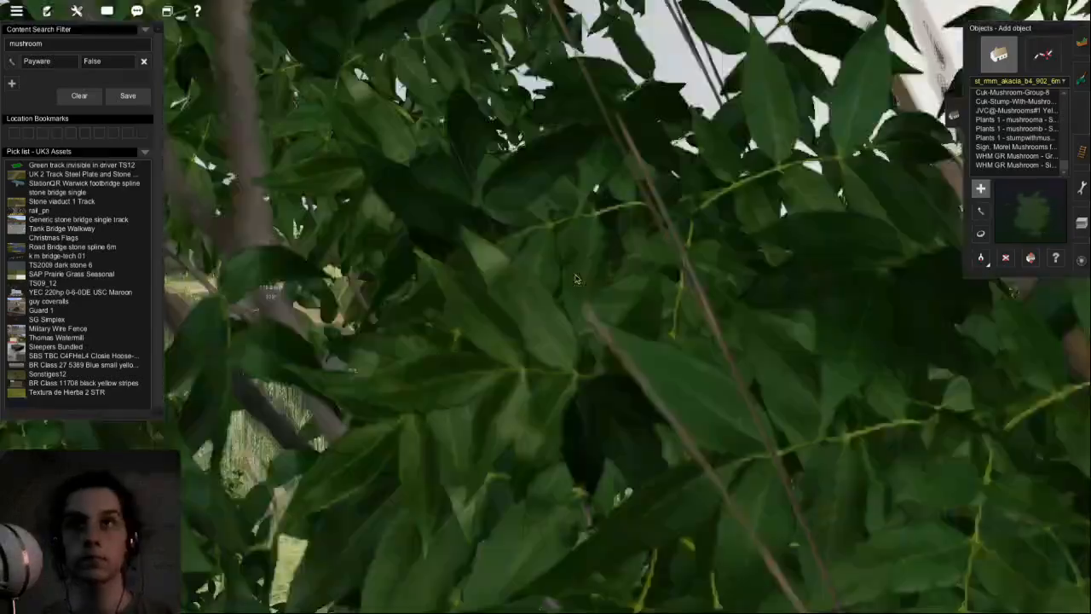
right_click_drag(575, 279, 550, 302)
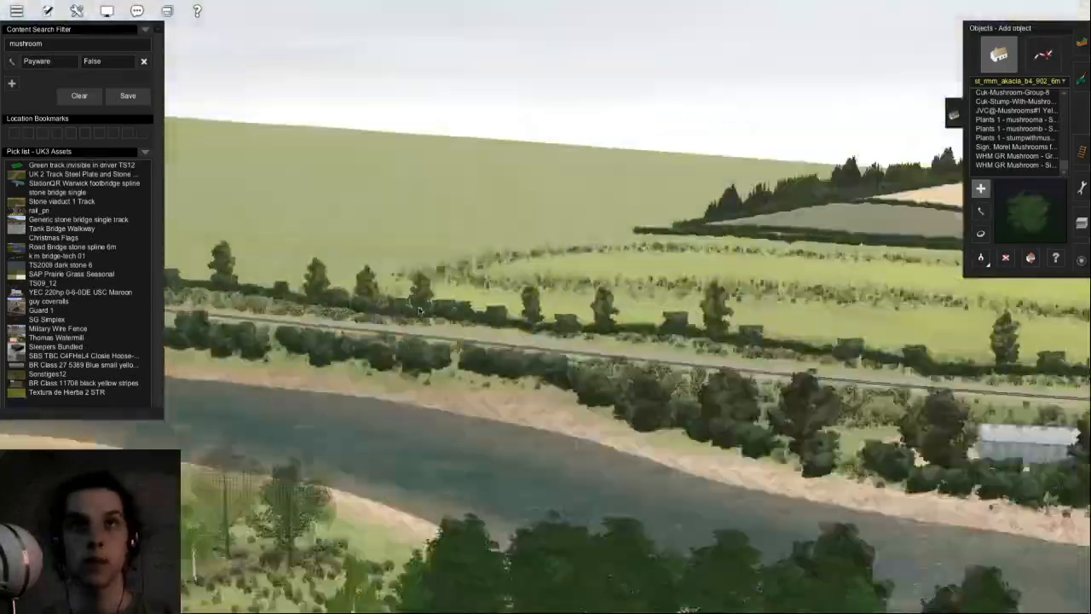
key("Up")
right_click_drag(418, 310, 504, 316)
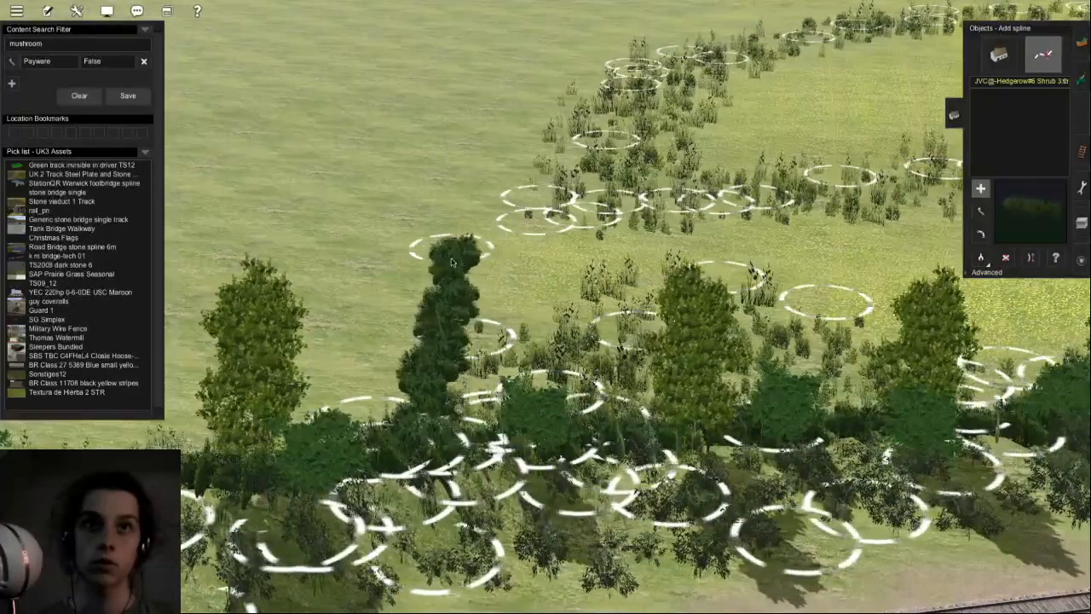
key("Up")
left_click(503, 184)
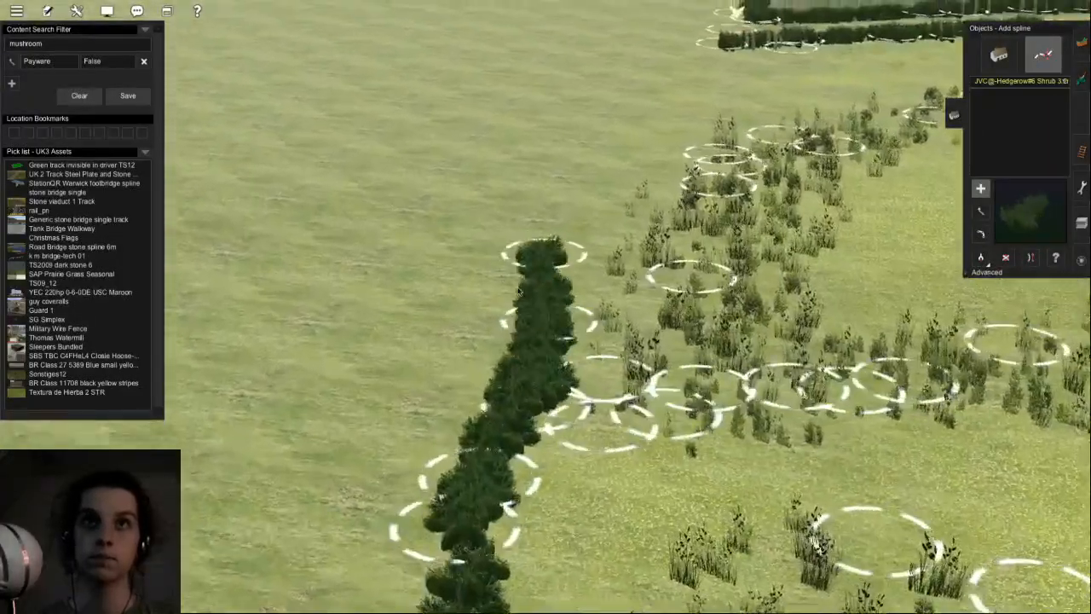
key("Up")
key("Right")
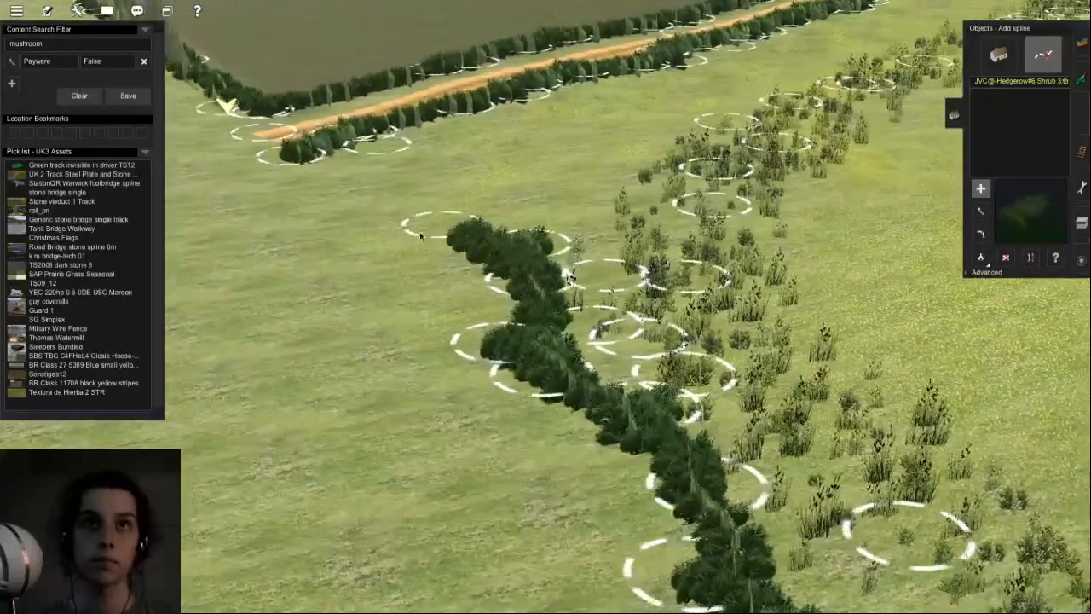
key("Up")
key("Left")
left_click_drag(465, 235, 556, 349)
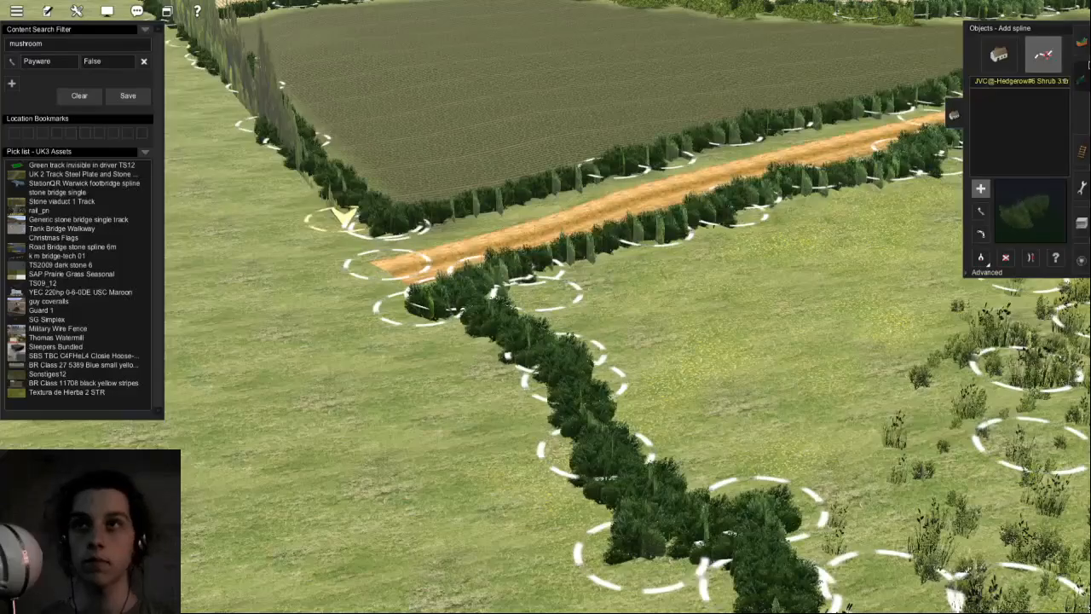
- Switch from splines to objects and pick up the osina8_2400_15m tree from the trackside hedge
key("Right")
left_click(1002, 59)
key("Down")
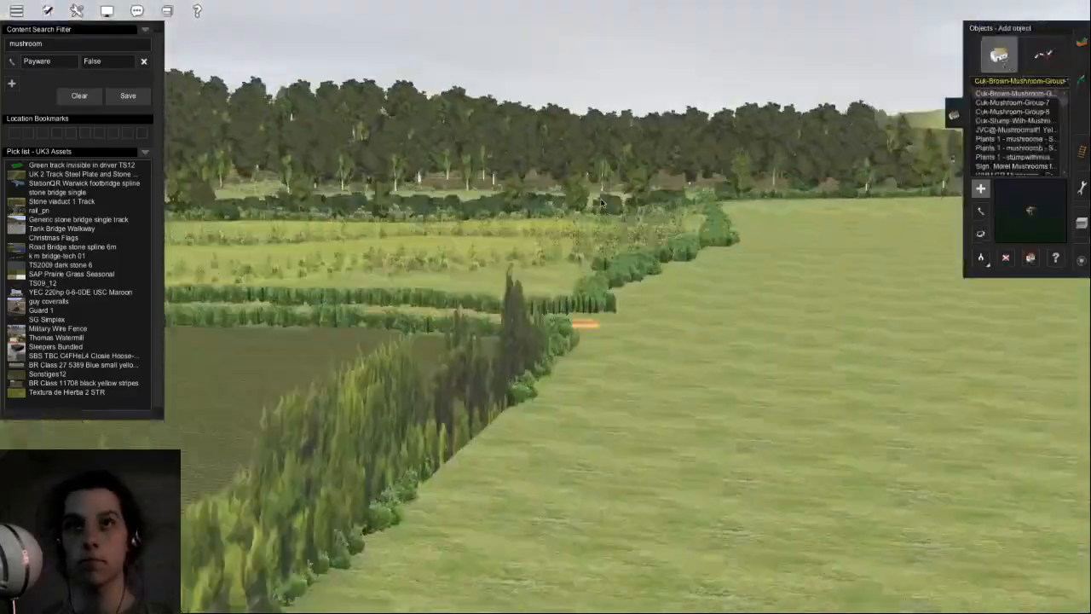
key("Up")
right_click_drag(602, 202, 563, 190)
key("g")
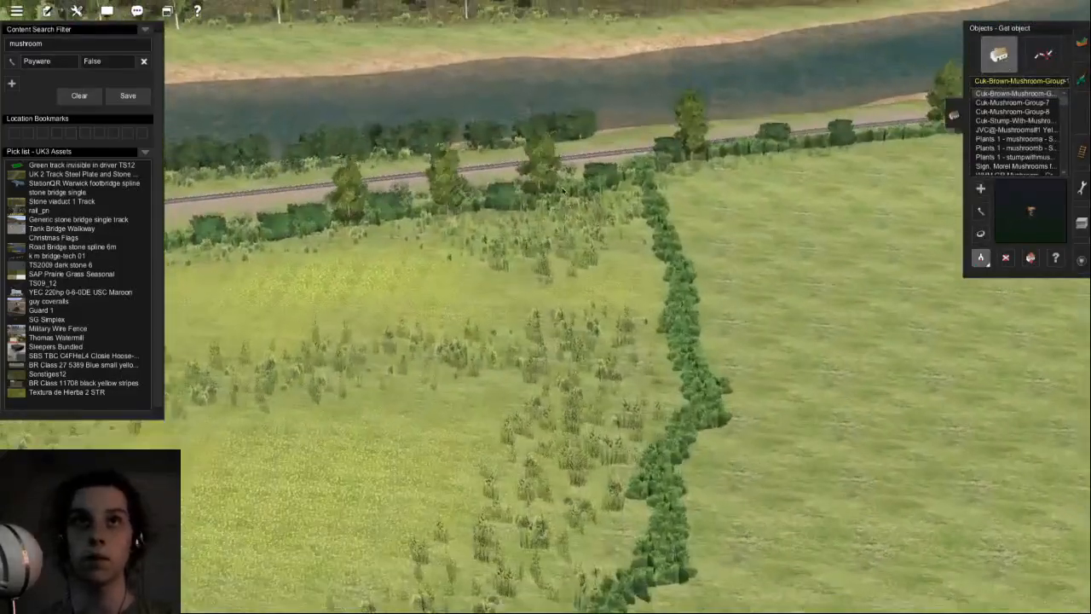
left_click(562, 191)
- Plant osina8_2400_15m trees along the new meadow hedge and shift the one nearest the dirt road into line
key("Up")
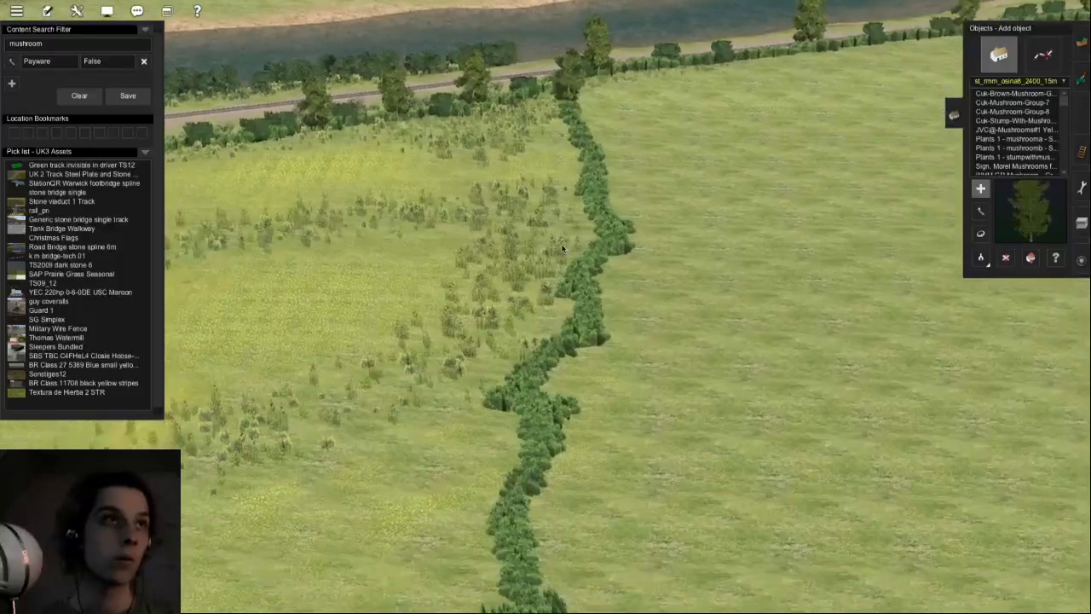
key("Down")
key("Down")
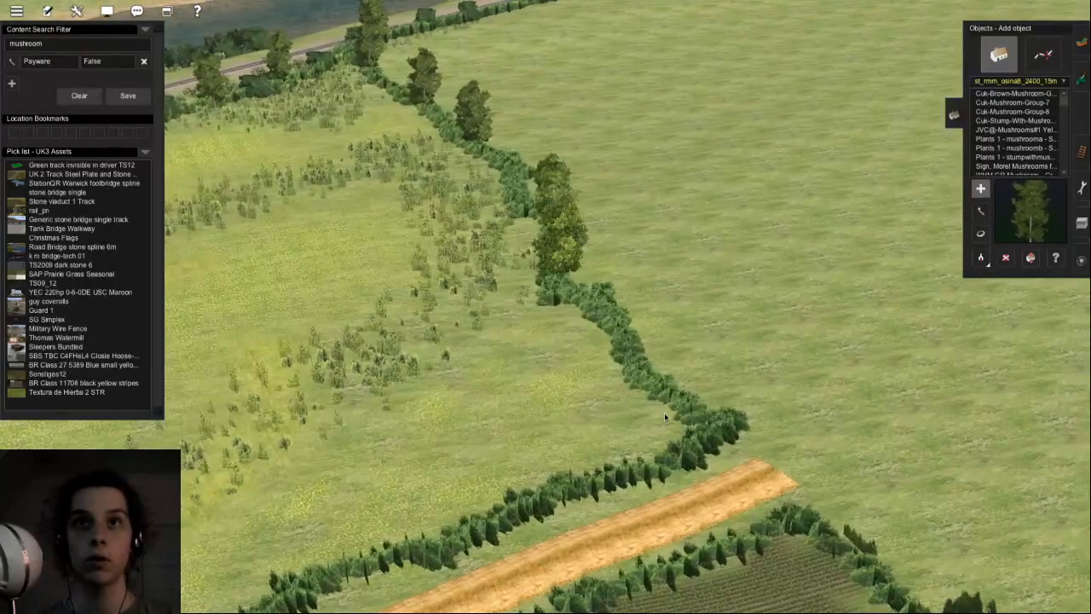
left_click(665, 415)
key("Down")
key("m")
left_click_drag(635, 292, 643, 271)
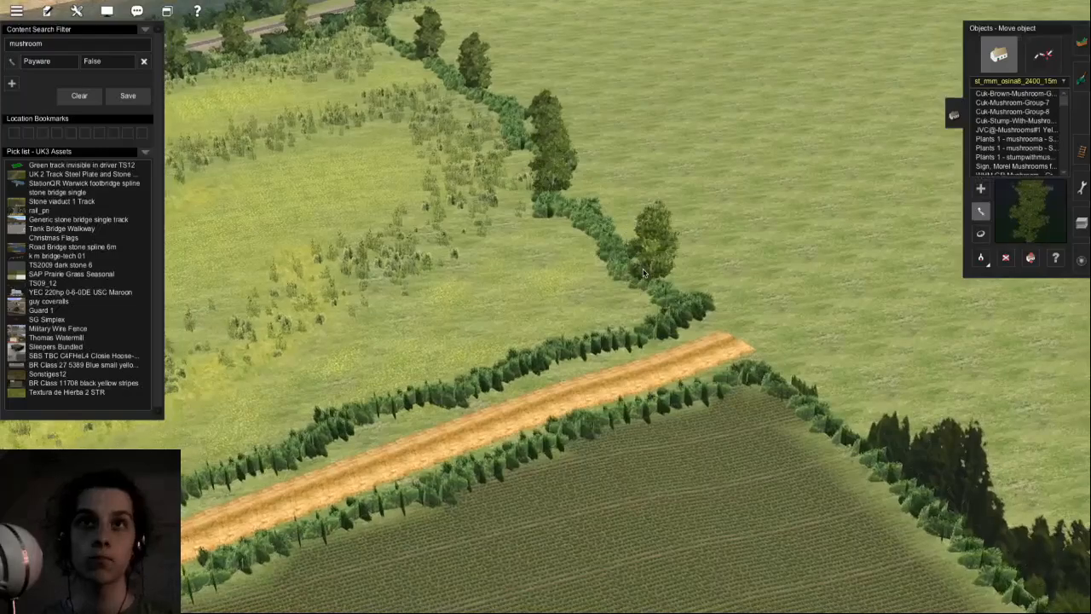
- Pick up the akacia_b4_902_6m bush and plant copies between the tall trees along the meadow hedge
right_click(398, 159)
key("g")
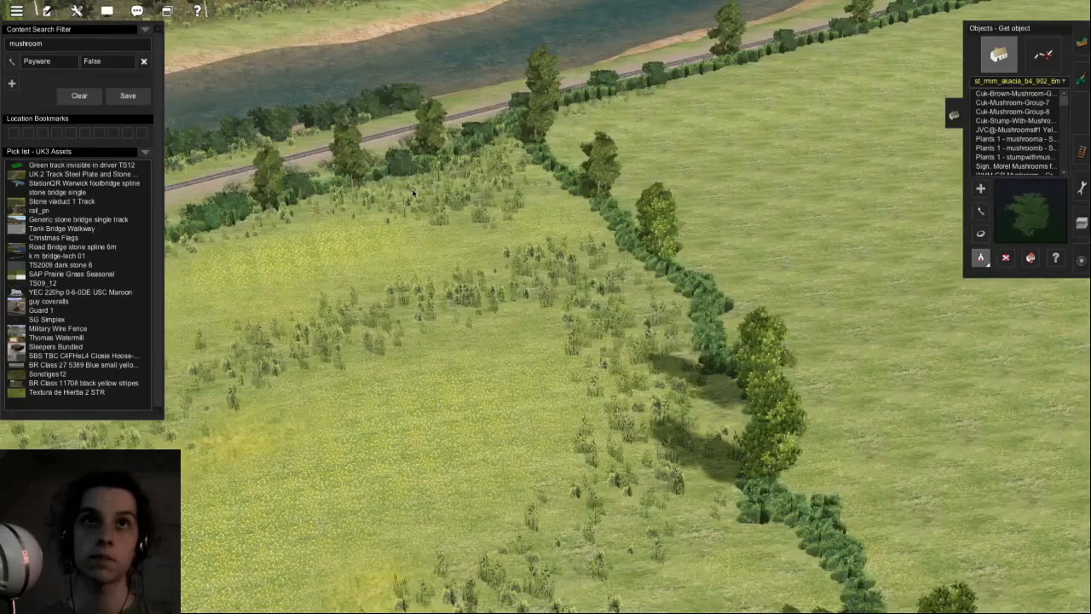
key("a")
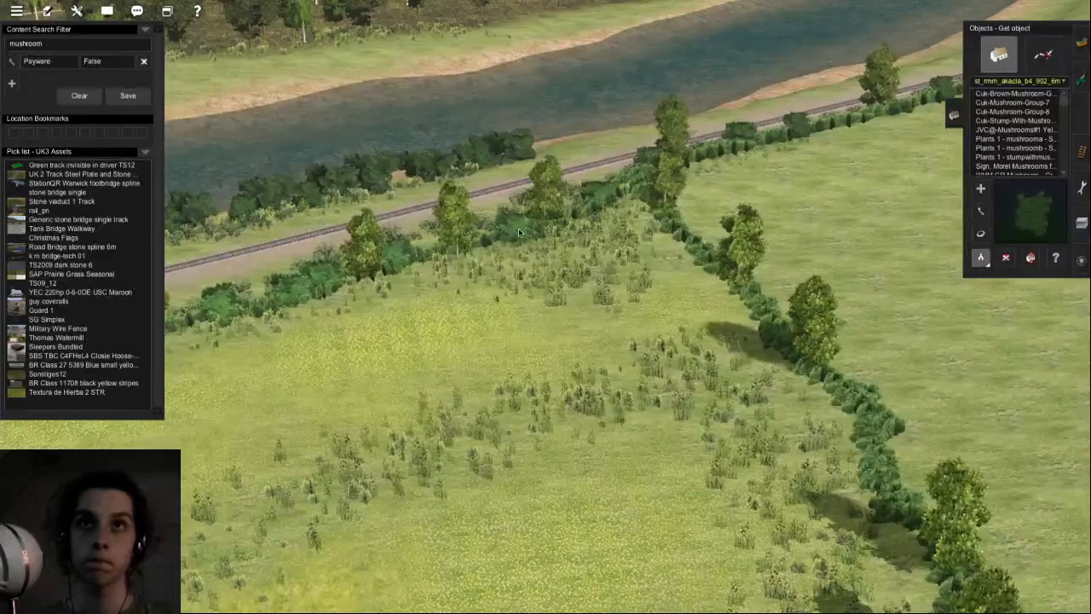
key("Right")
key("Down")
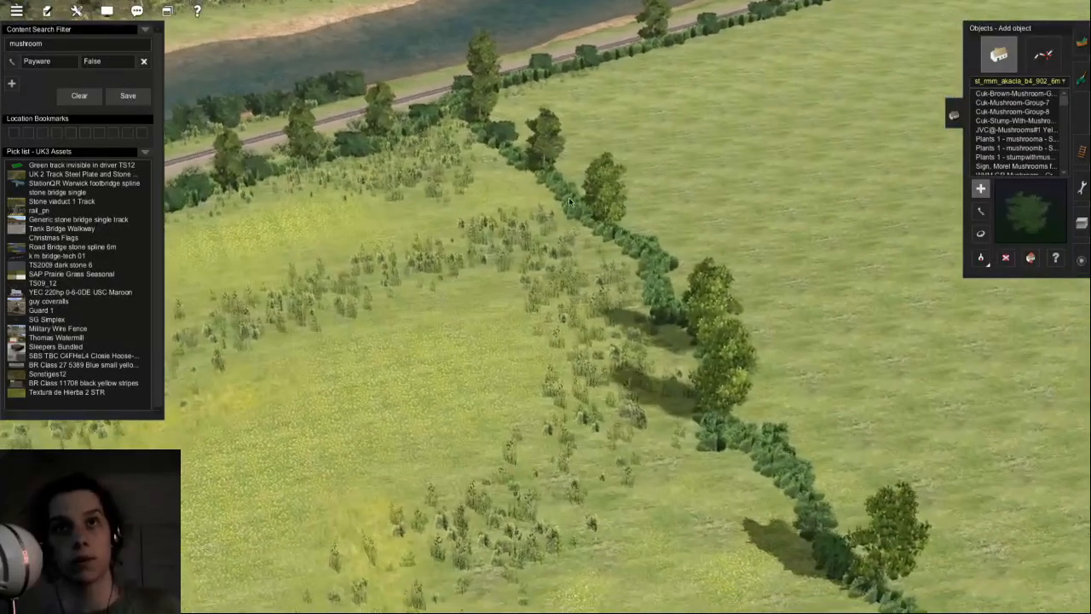
key("m")
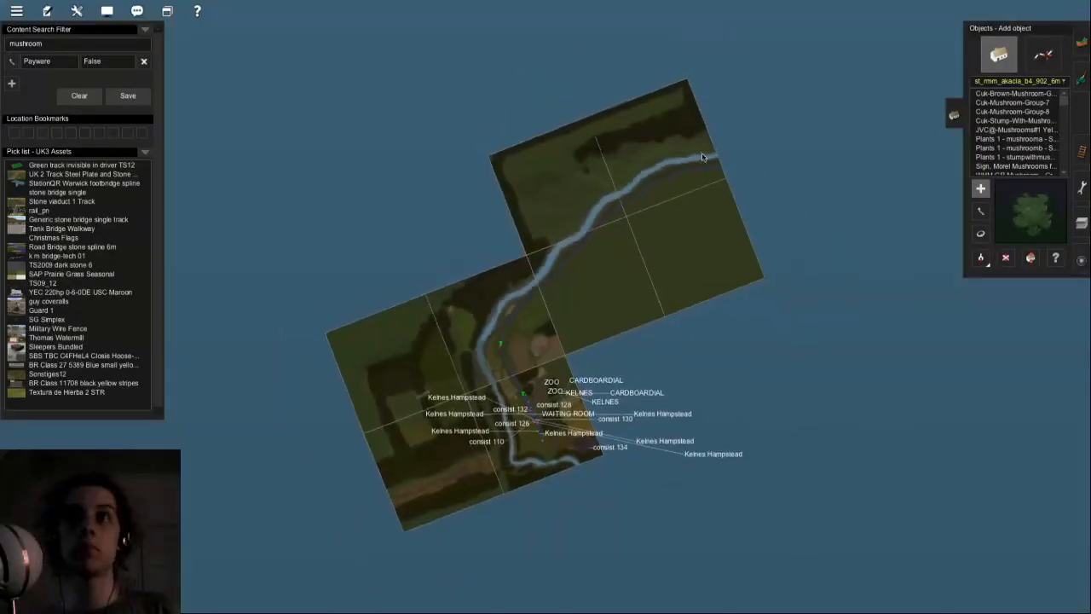
left_click(560, 312)
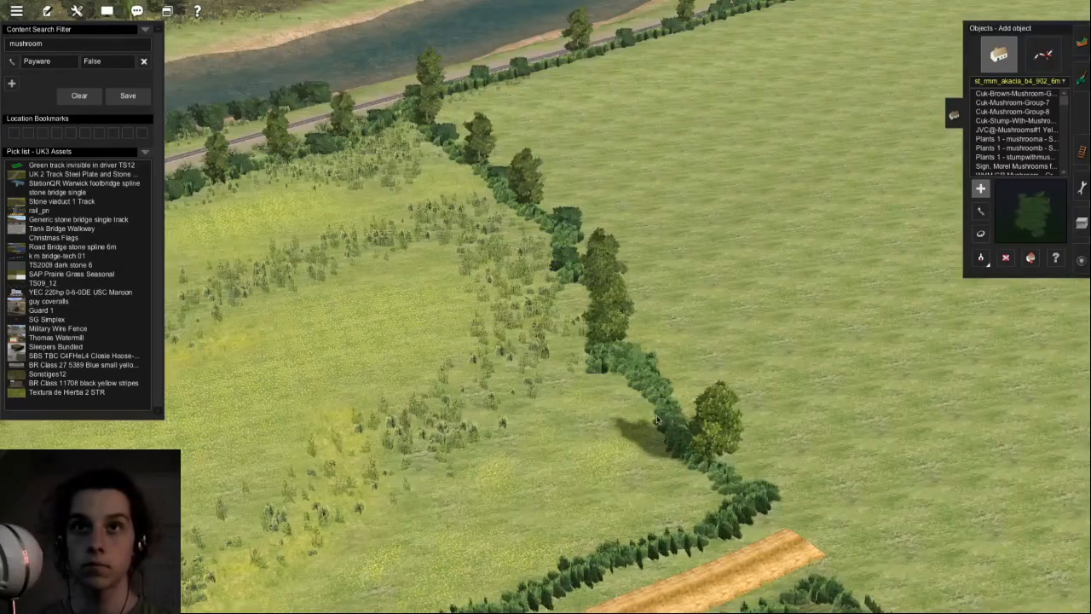
key("Left")
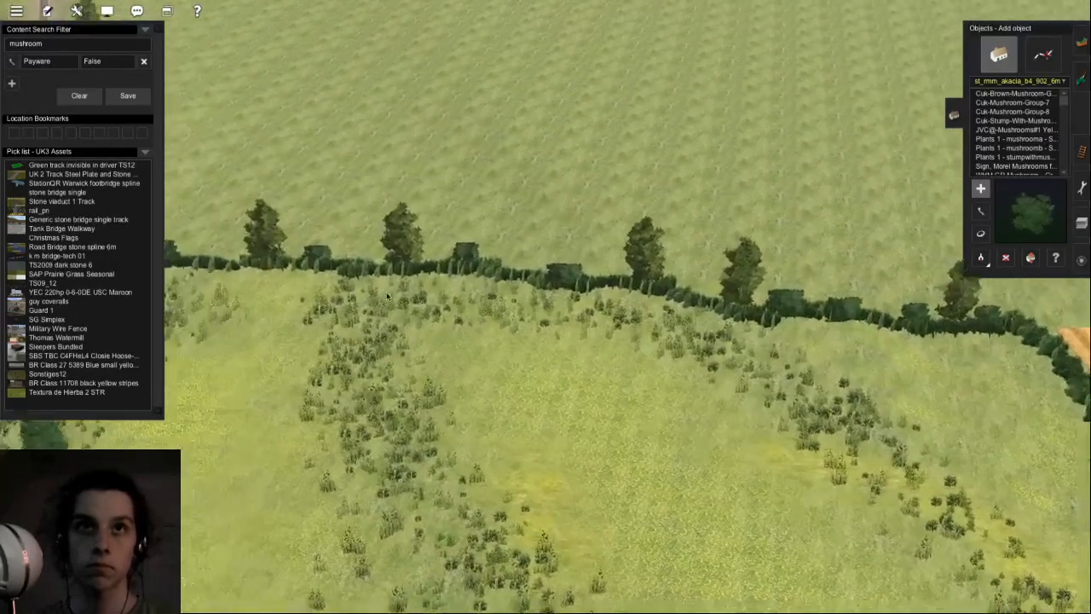
right_click(387, 296)
key("Left")
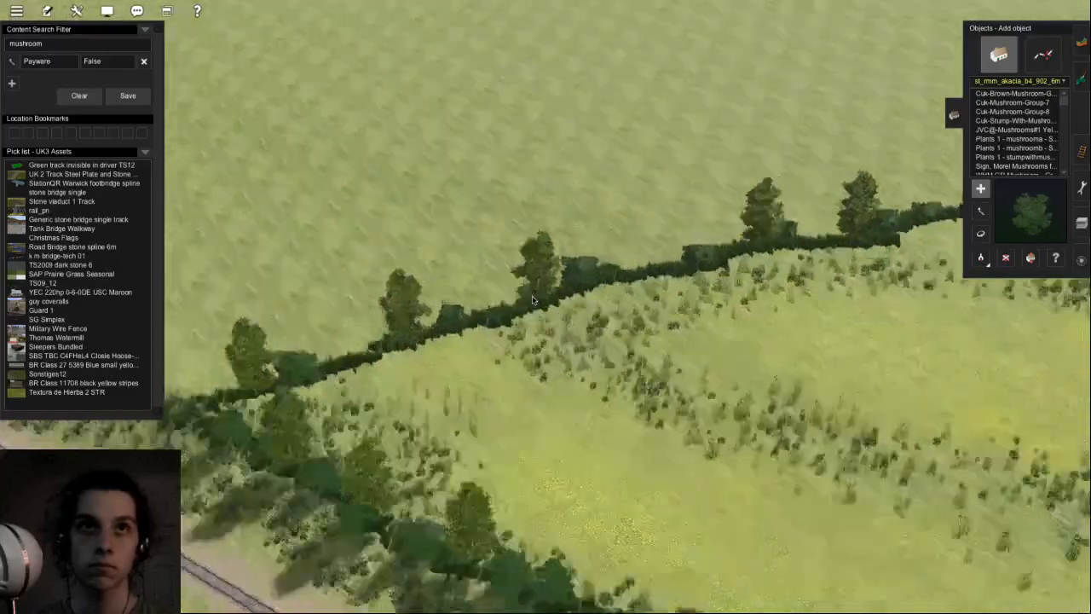
- Examine the planted hedgerows, meadow, railway curve and river valley from several viewpoints
key("Left")
key("Down")
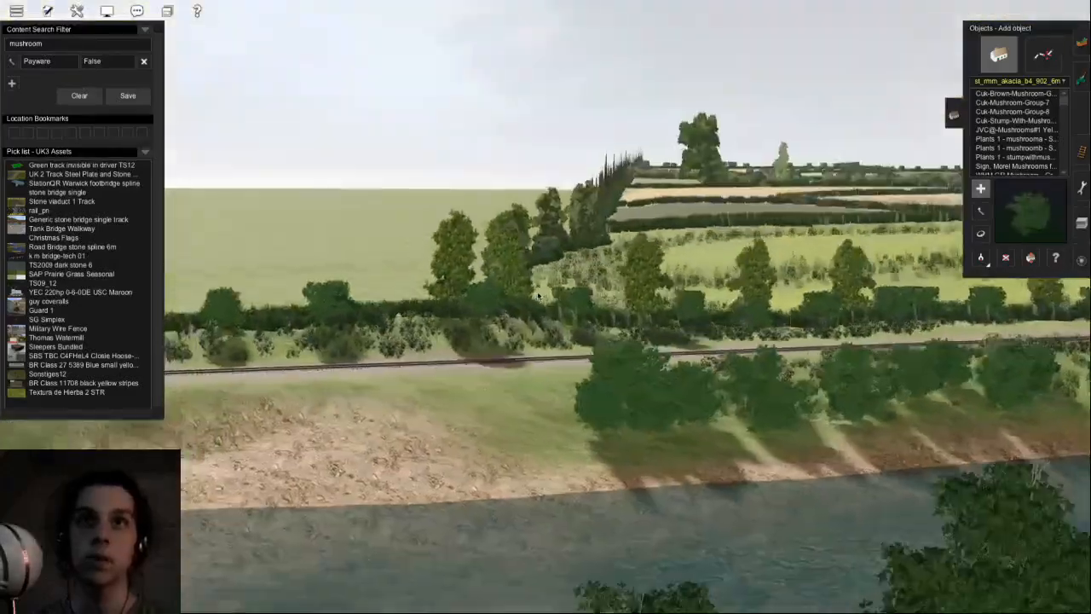
key("Left")
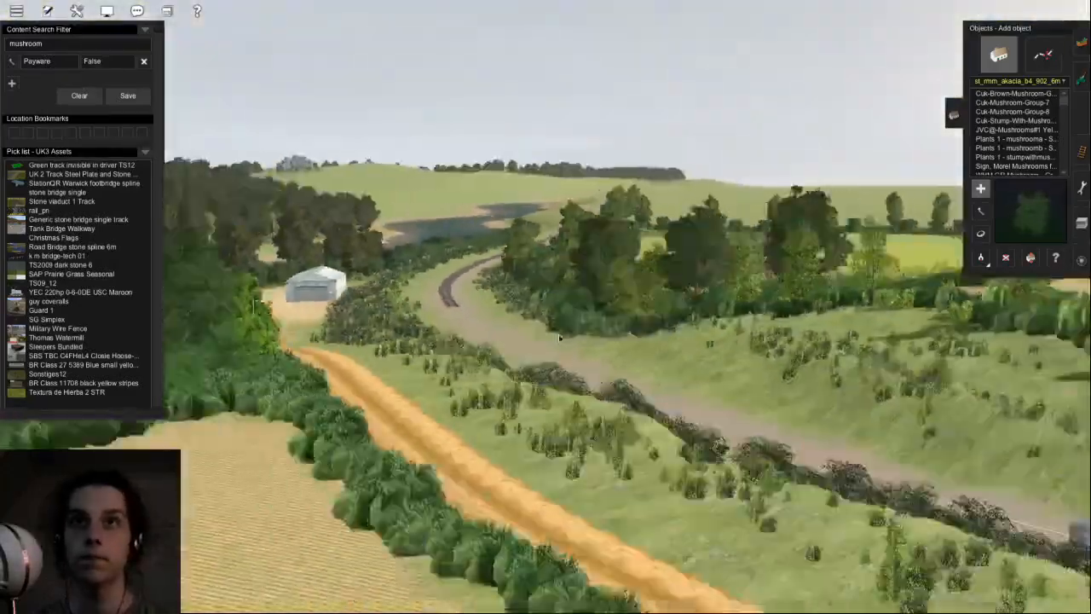
key("Left")
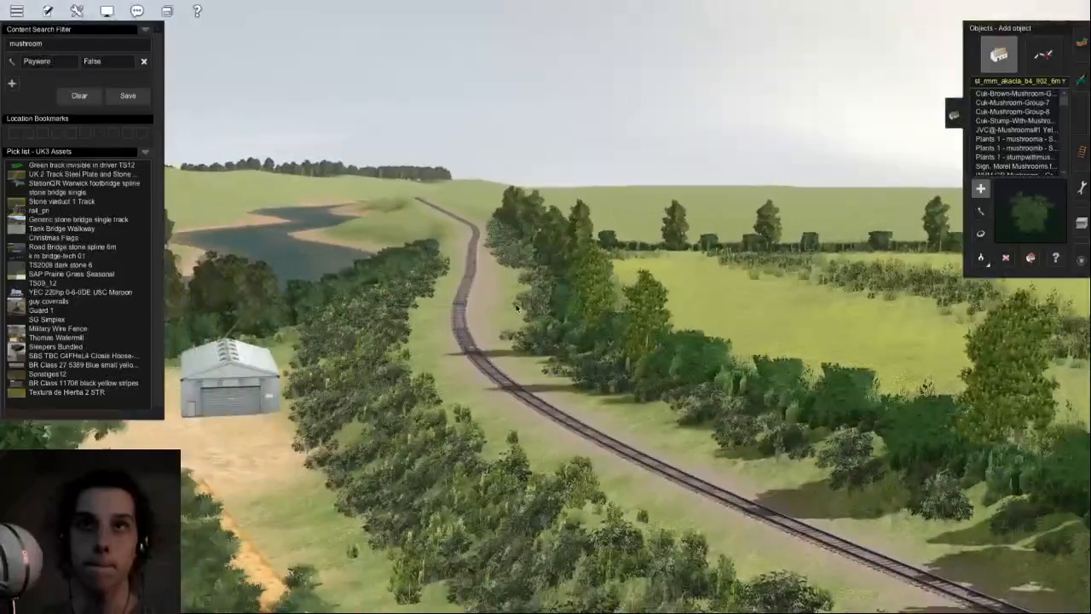
key("Left")
right_click(567, 274)
key("Up")
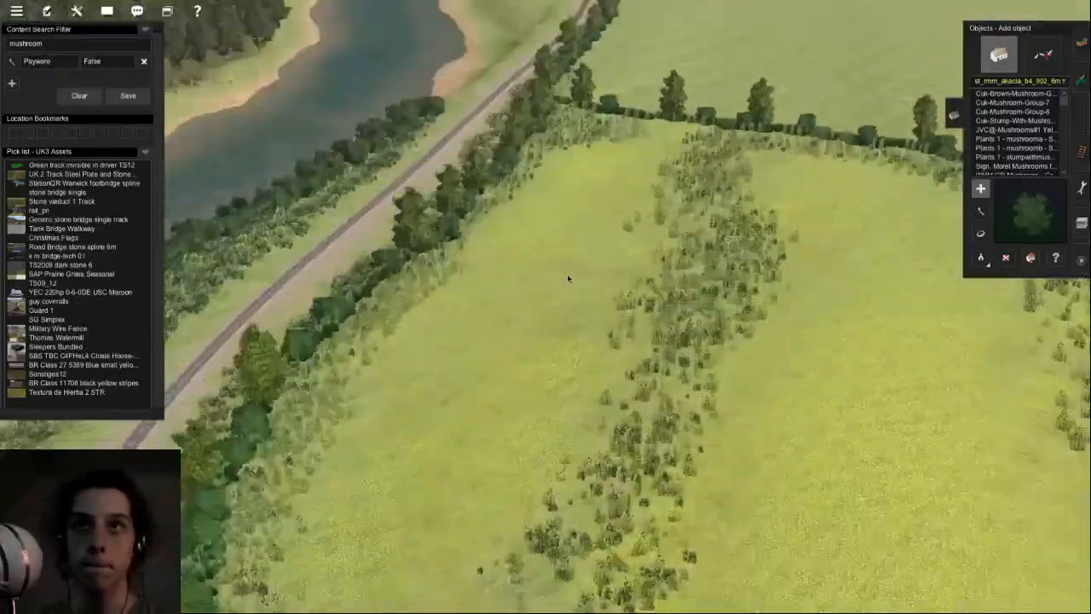
key("Right")
key("Right")
key("Down")
scroll(538, 319, "down", 3)
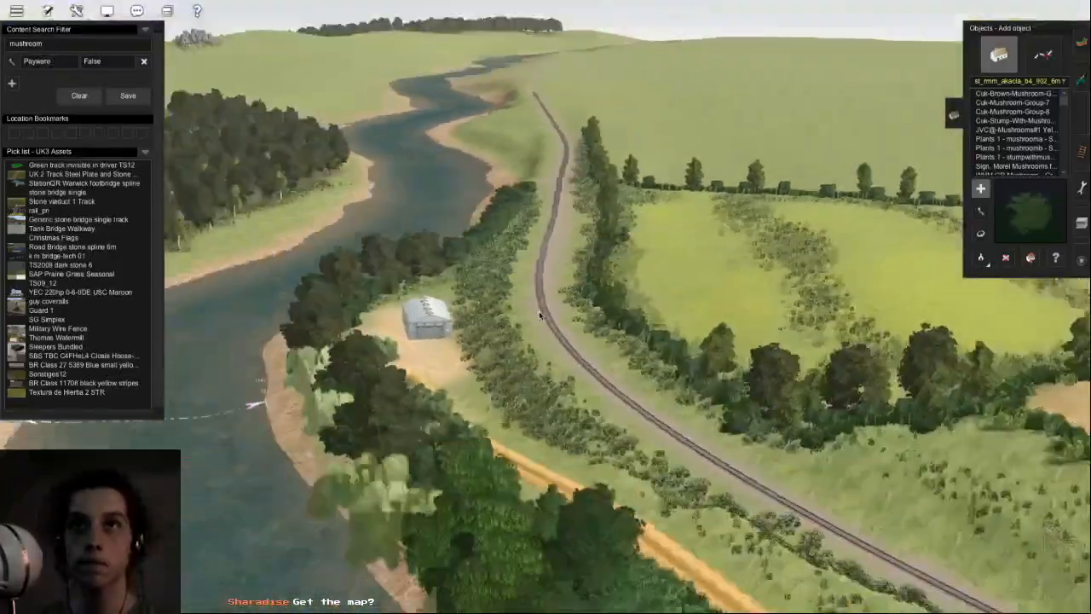
key("Up")
key("Left")
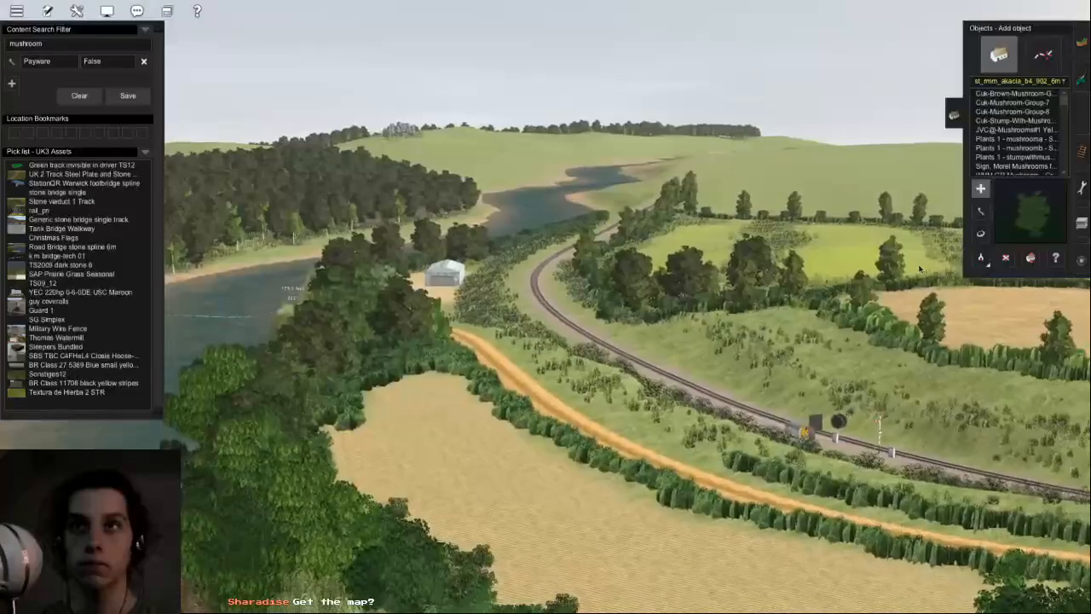
- Filter the content by "cottage" for the open grassland between the river and the railway beyond the meadow
key("Left")
right_click(919, 269)
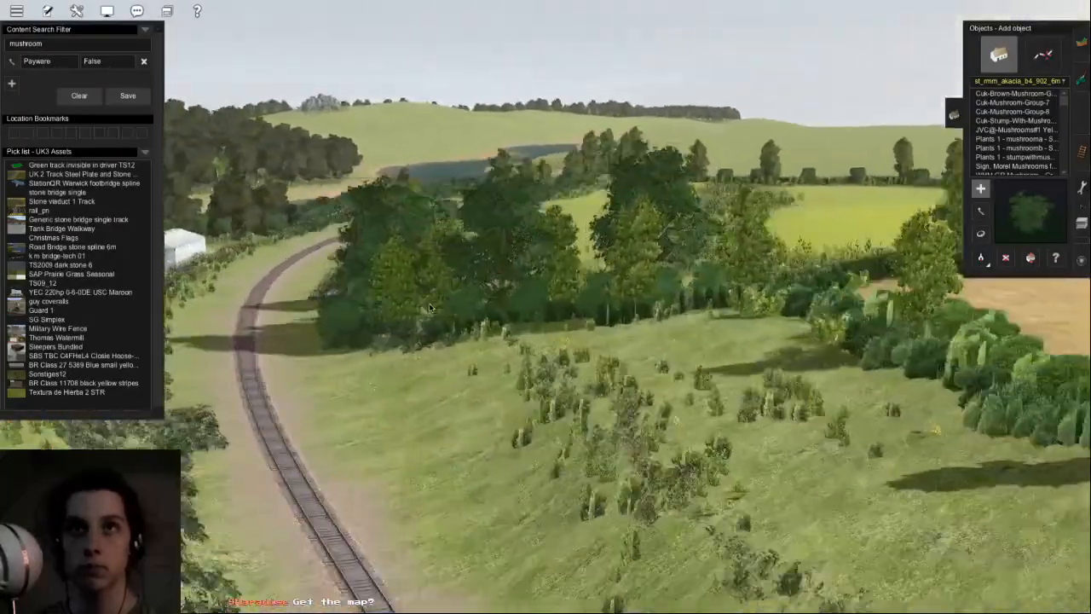
right_click(508, 259)
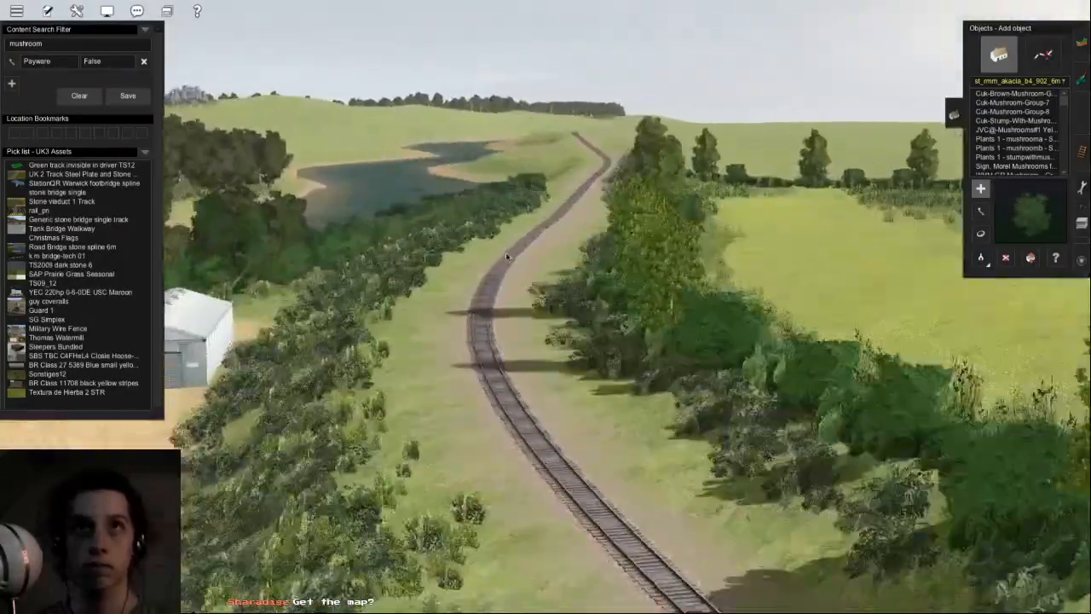
right_click_drag(506, 256, 542, 233)
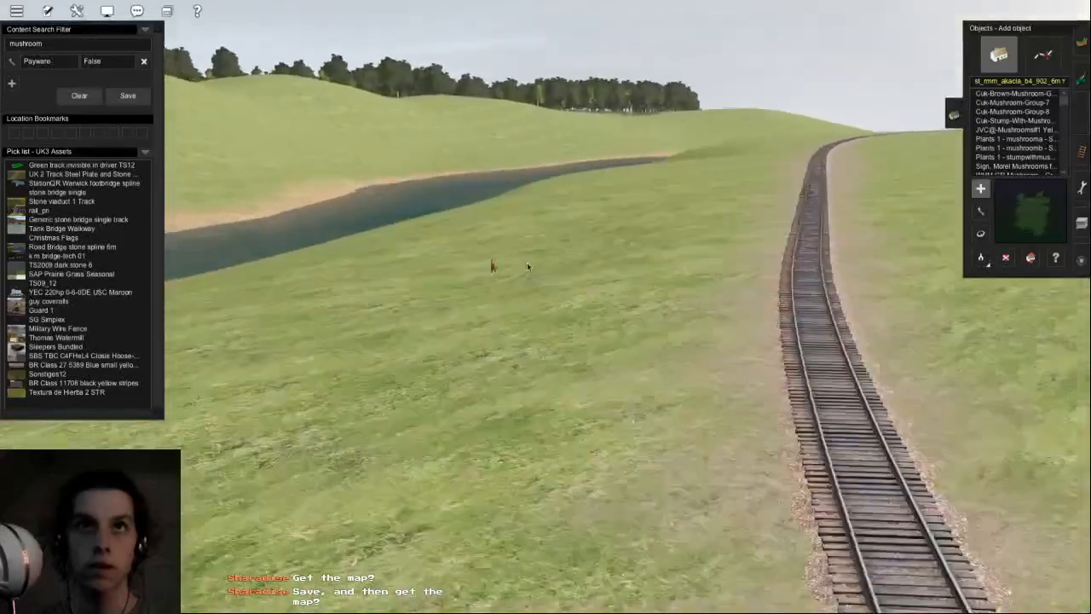
right_click(496, 268)
scroll(496, 268, "up", 5)
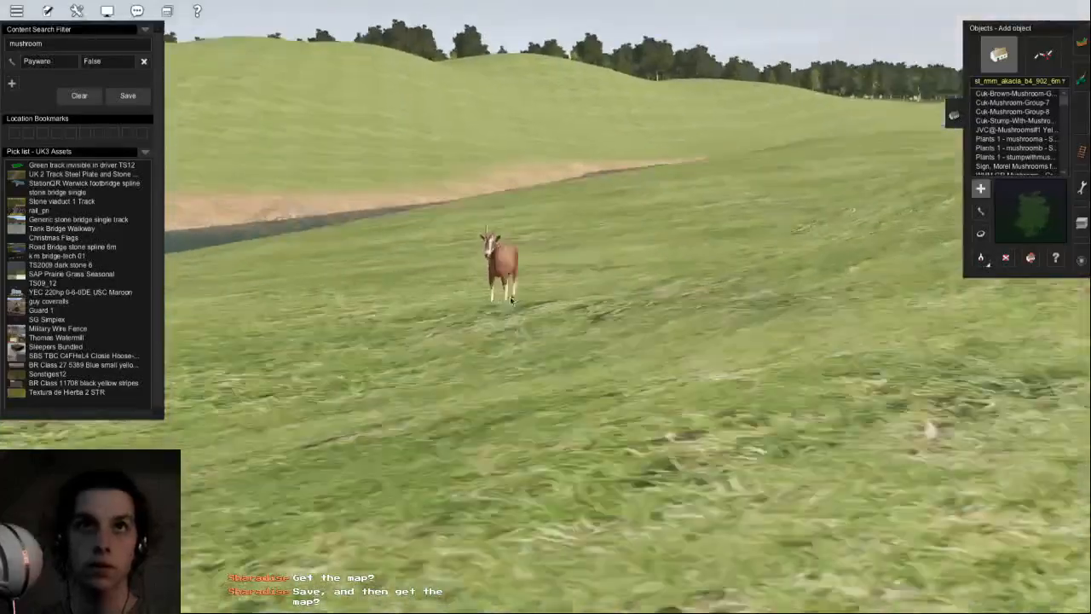
scroll(820, 78, "down", 5)
key("Left")
key("Down")
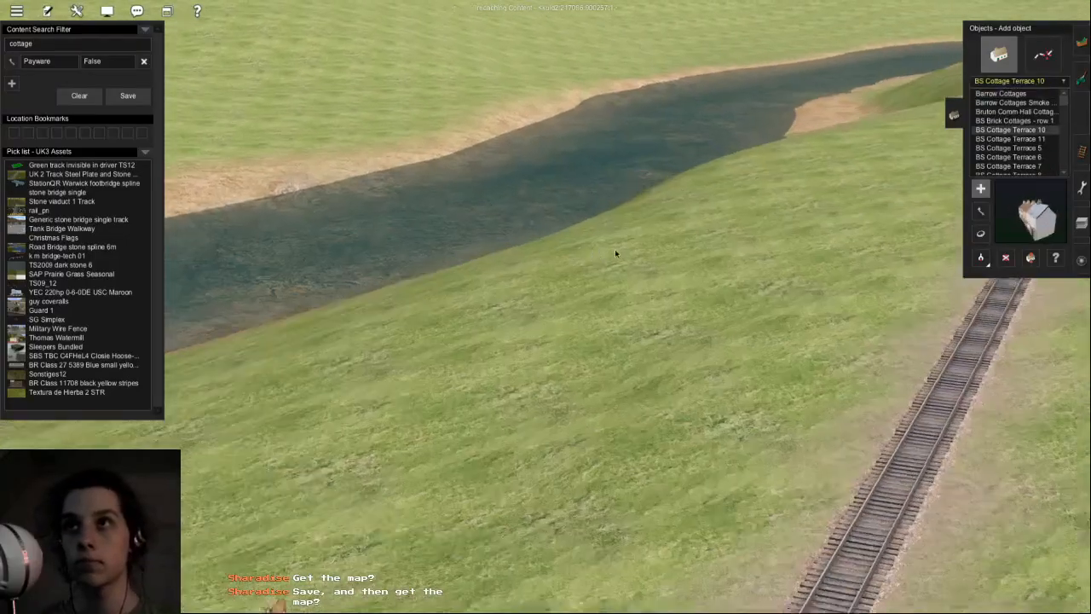
- Try BS Cottage Terrace 10 on the riverside grassland, rotate it, and undo the placement
left_click(615, 252)
scroll(653, 238, "up", 5)
scroll(627, 285, "up", 3)
key("r")
left_click_drag(627, 287, 629, 287)
scroll(627, 287, "down", 8)
key("Left")
scroll(593, 257, "down", 4)
left_click_drag(589, 258, 604, 257)
key("Right")
key("ctrl+z")
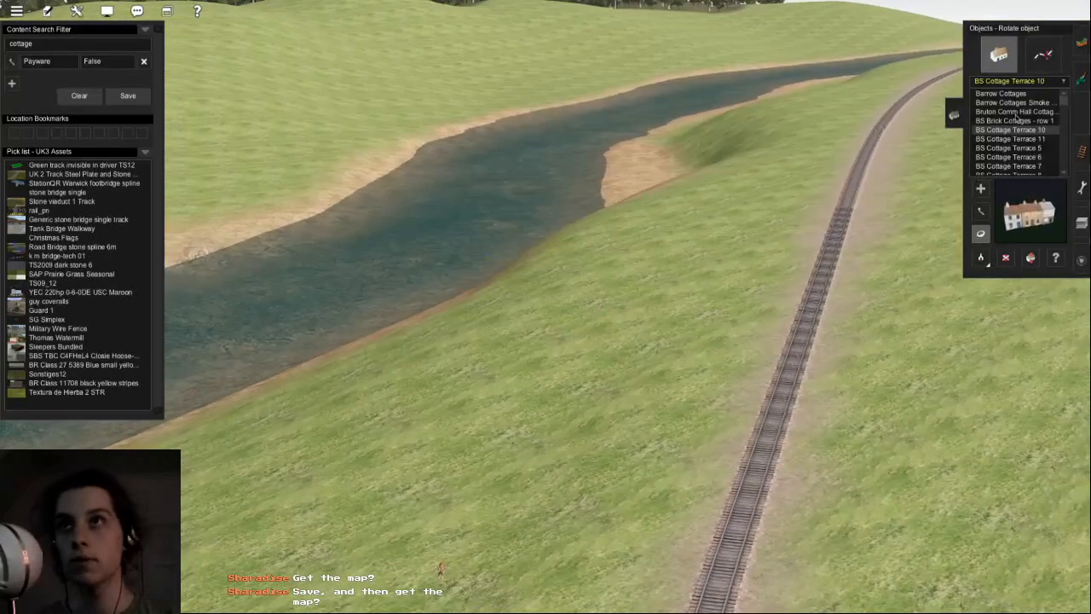
- Try Barrow Cottages and BS Brick Cottages - row 1 on the riverside slope, undoing each placement
left_click(612, 326)
scroll(612, 327, "up", 3)
scroll(612, 327, "down", 3)
key("ctrl+z")
left_click(1041, 96)
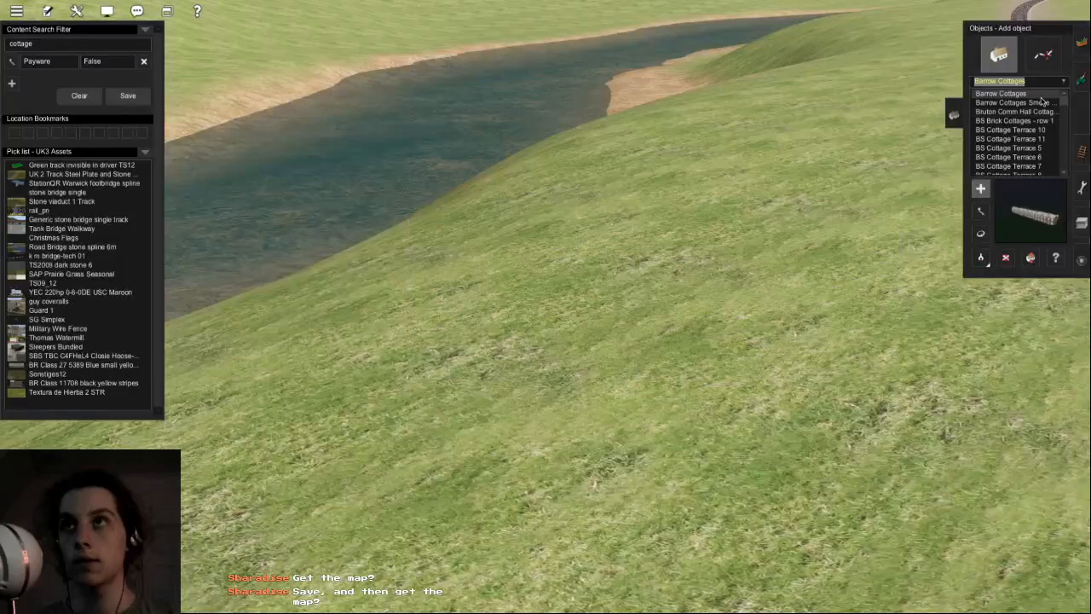
left_click(861, 207)
key("ctrl+z")
scroll(1032, 161, "down", 1)
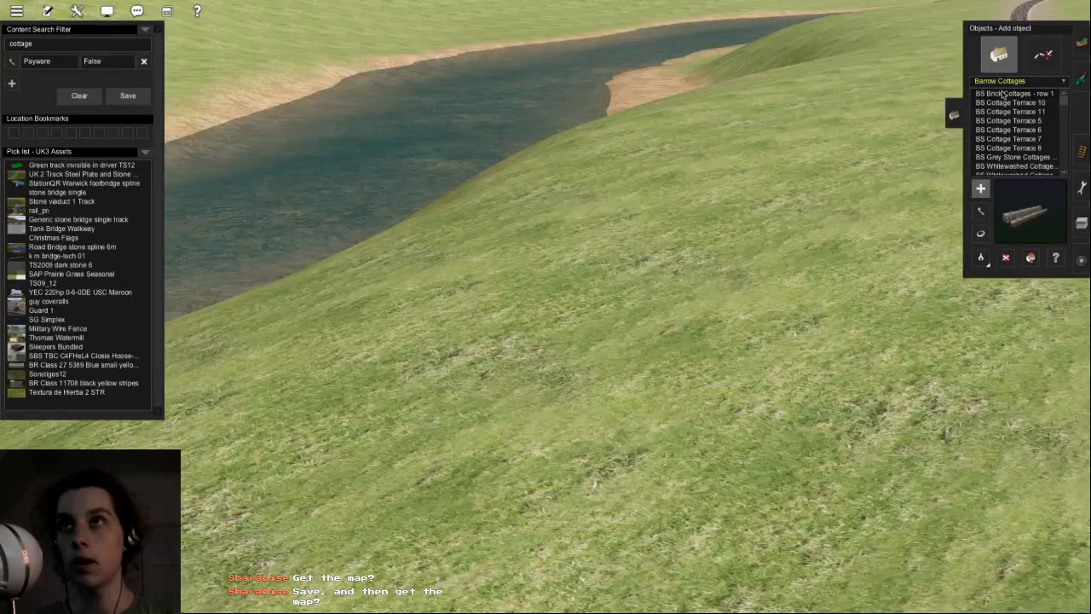
left_click(539, 367)
key("ctrl+z")
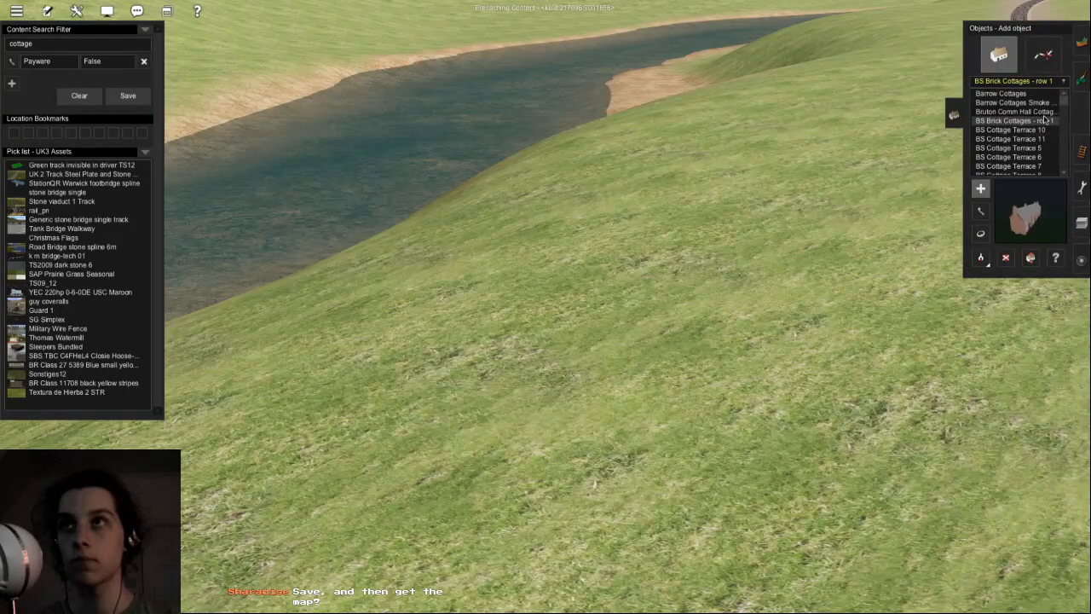
- Try the Bruton Comm Hall Cottages on the riverside slope, rotate them, and undo the placement
left_click(708, 258)
key("r")
left_click_drag(709, 258, 847, 199)
left_click_drag(809, 250, 531, 235)
key("ctrl+z")
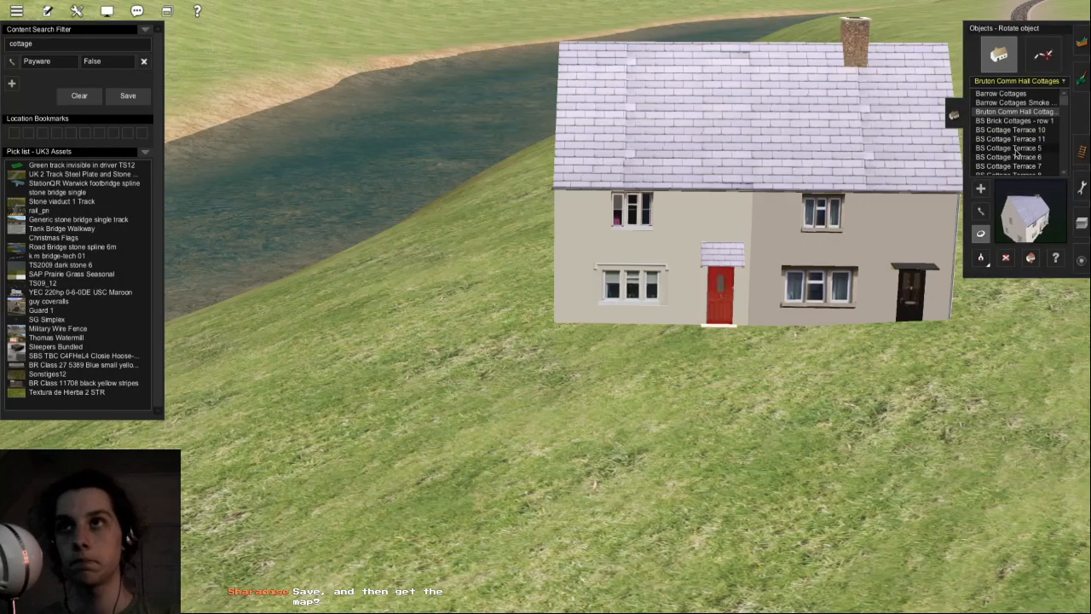
right_click(810, 250)
key("ctrl+z")
left_click(614, 322)
key("ctrl+z")
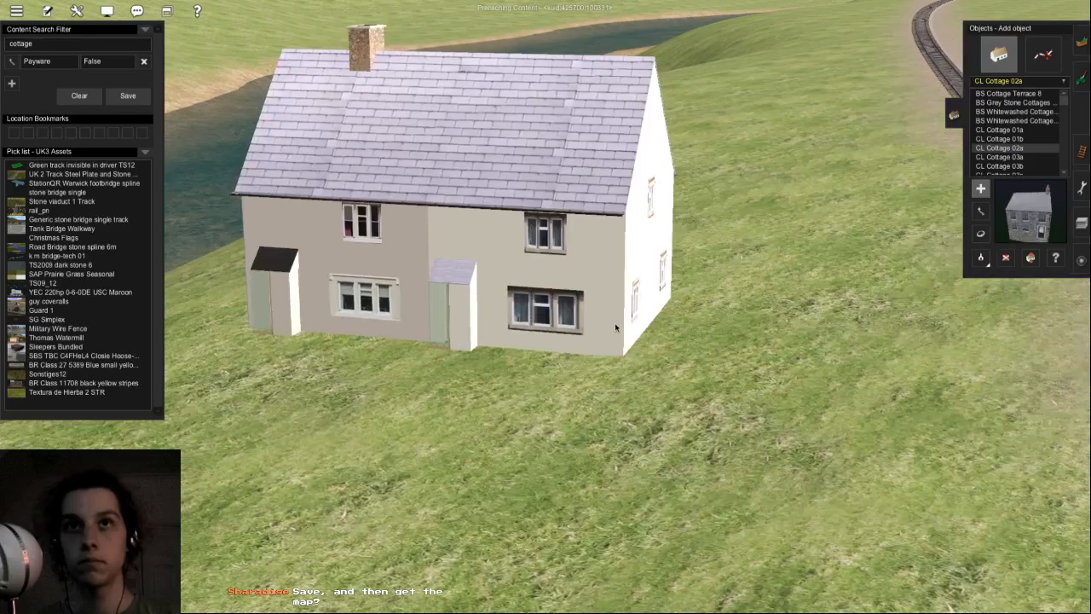
key("ctrl+z")
- Try CL Cottage 02a on the riverside slope, rotate it, and undo it along with the comparison placements
left_click(521, 294)
left_click_drag(546, 270, 518, 282)
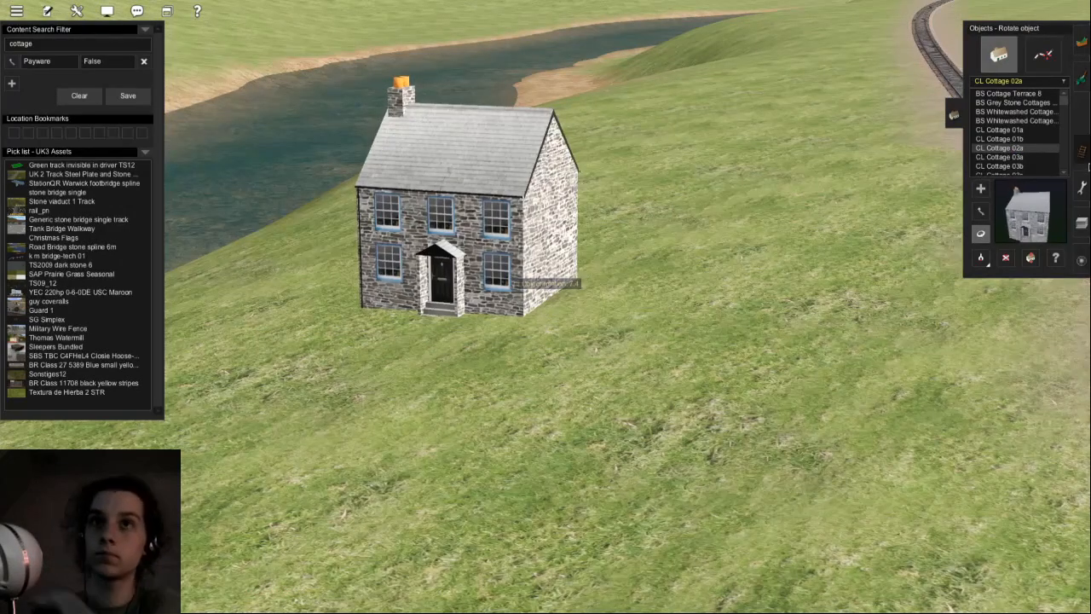
left_click(646, 310)
key("ctrl+z")
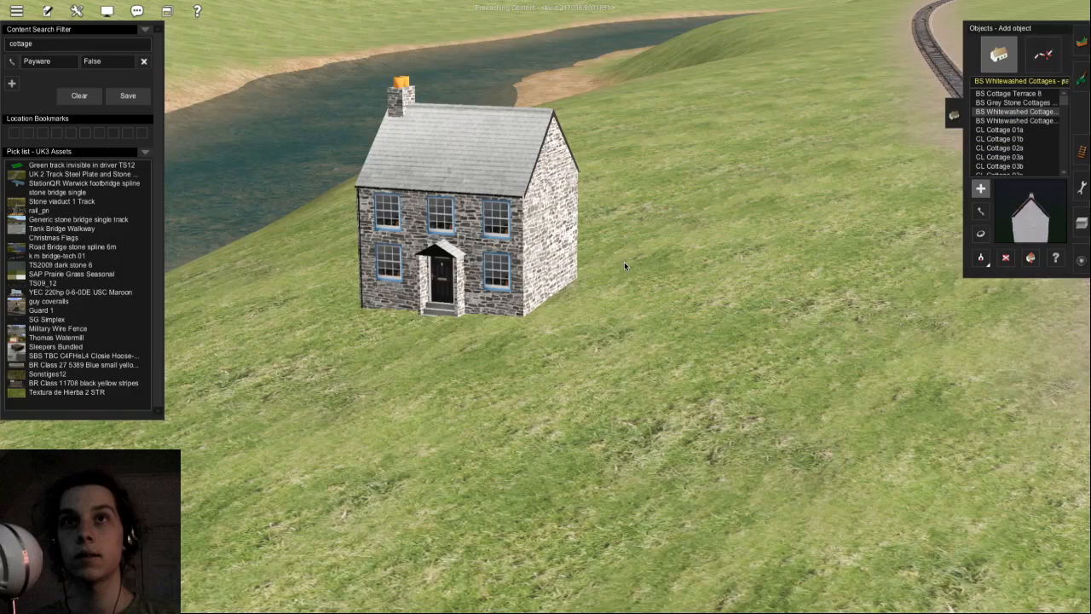
left_click(675, 303)
key("ctrl+z")
key("ctrl+z")
key("ctrl+z")
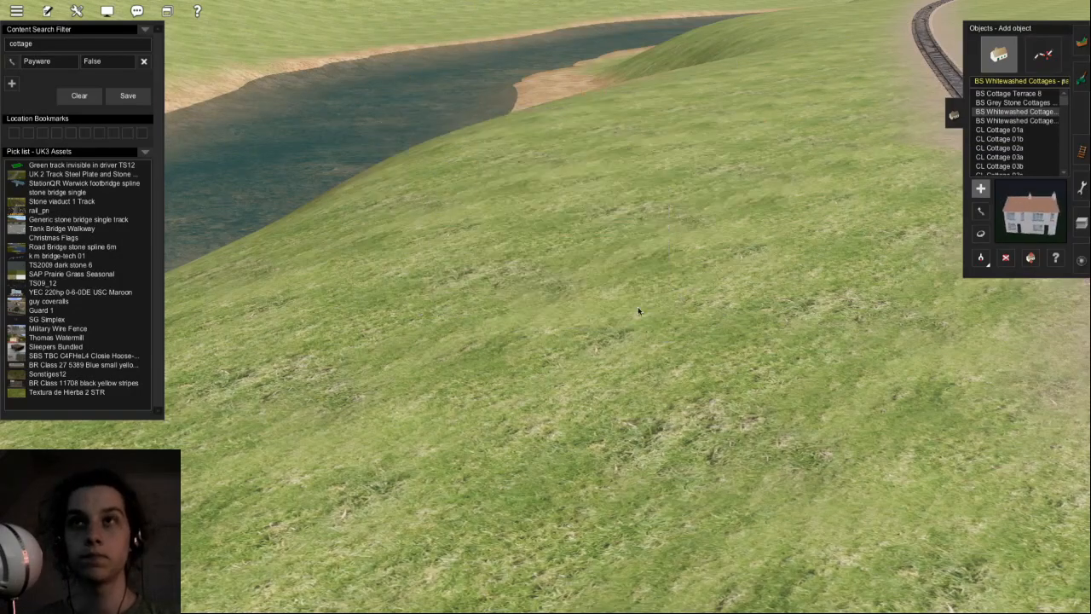
- Try the orange-roofed BS Whitewashed Cottages on the slope, rotate them to compare sides, and undo the placement
left_click(665, 301)
key("r")
left_click_drag(667, 245, 667, 245)
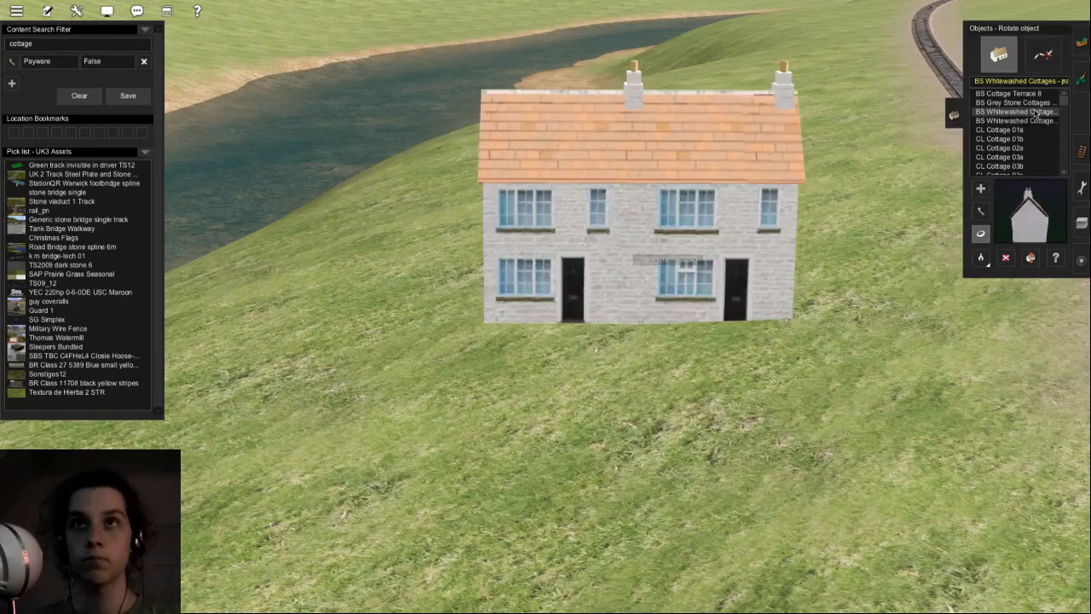
left_click(645, 352)
key("r")
mouse_move(645, 326)
left_mouse_down()
mouse_move(628, 326)
mouse_move(645, 326)
left_mouse_up()
key("ctrl+z")
key("ctrl+z")
key("ctrl+z")
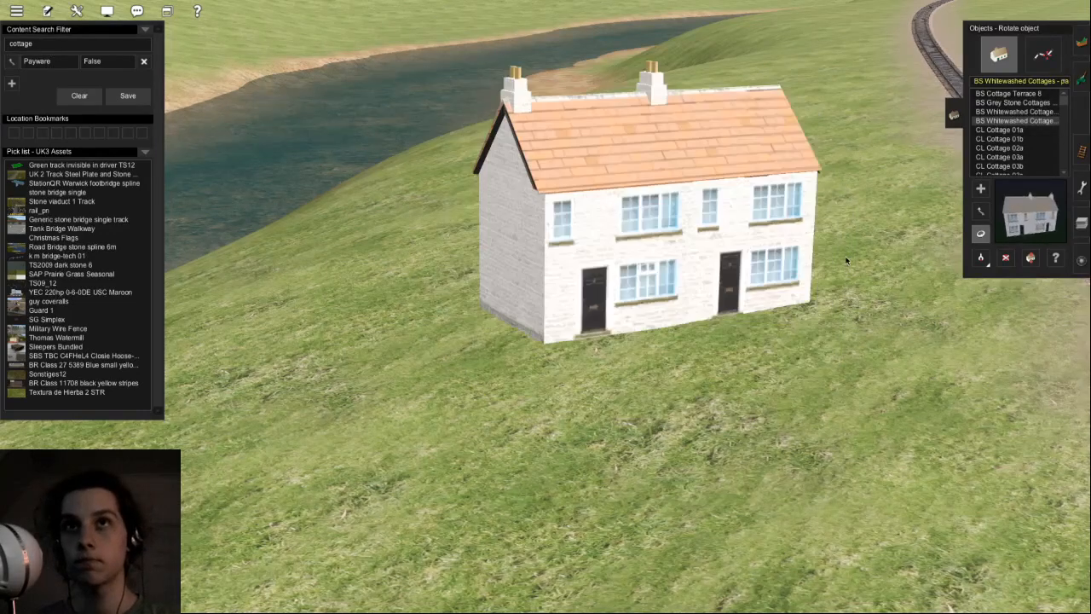
key("ctrl+z")
- Place the grey-roofed BS Whitewashed Cottages between the river and the railway and rotate them into position
key("a")
left_click(723, 274)
key("r")
left_click_drag(733, 242, 848, 198)
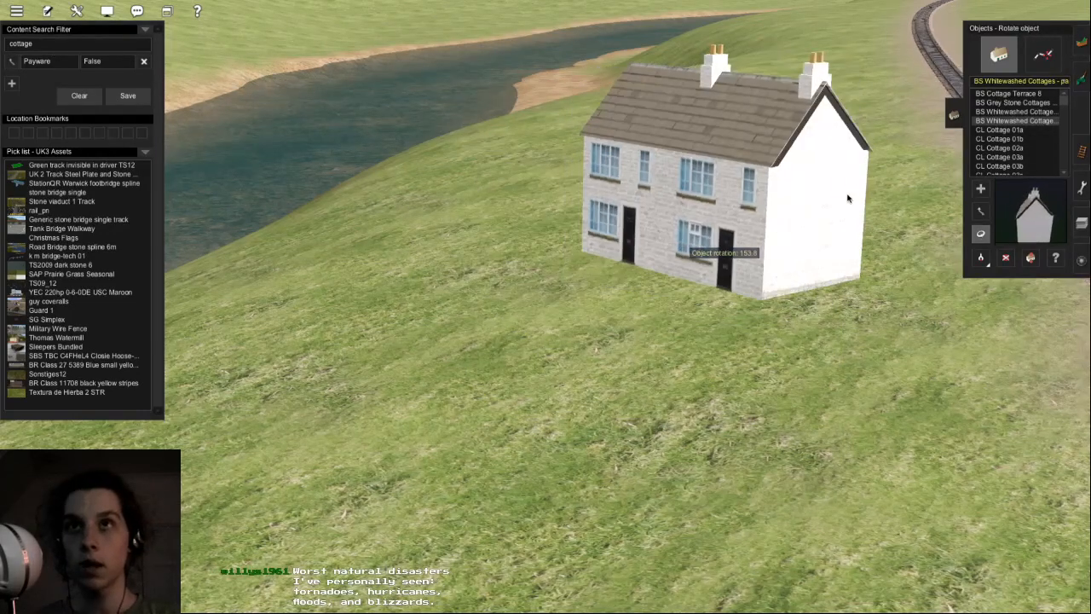
left_click_drag(785, 146, 739, 118)
- Try BS Grey Stone Cottages and BS Cottage Terrace 8 in front of the whitewashed cottages, undoing both placements
left_click(1030, 103)
left_click(719, 338)
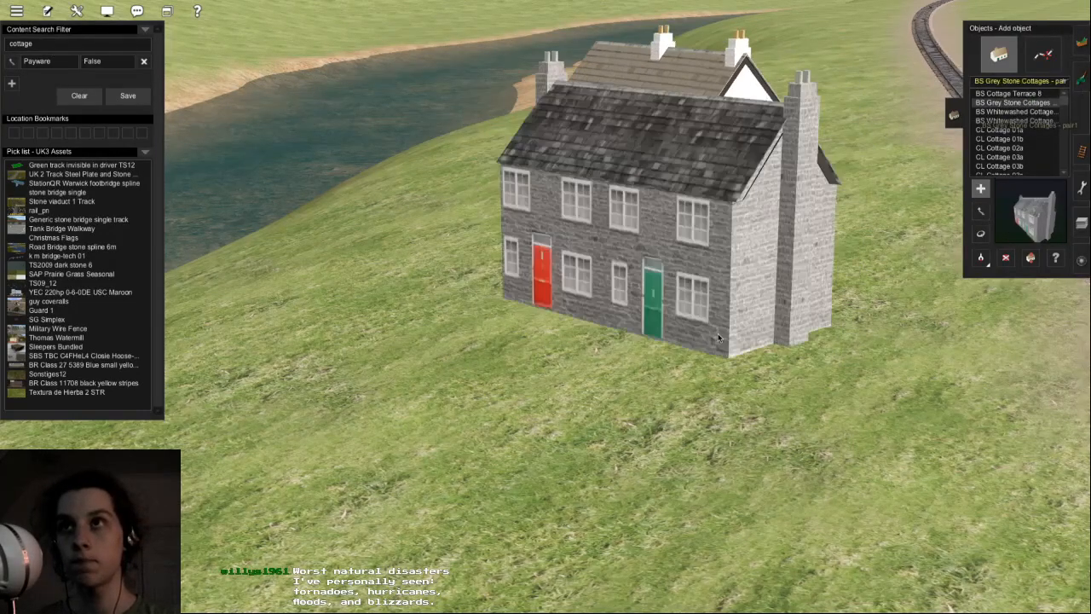
right_click_drag(625, 247, 810, 348)
key("ctrl+z")
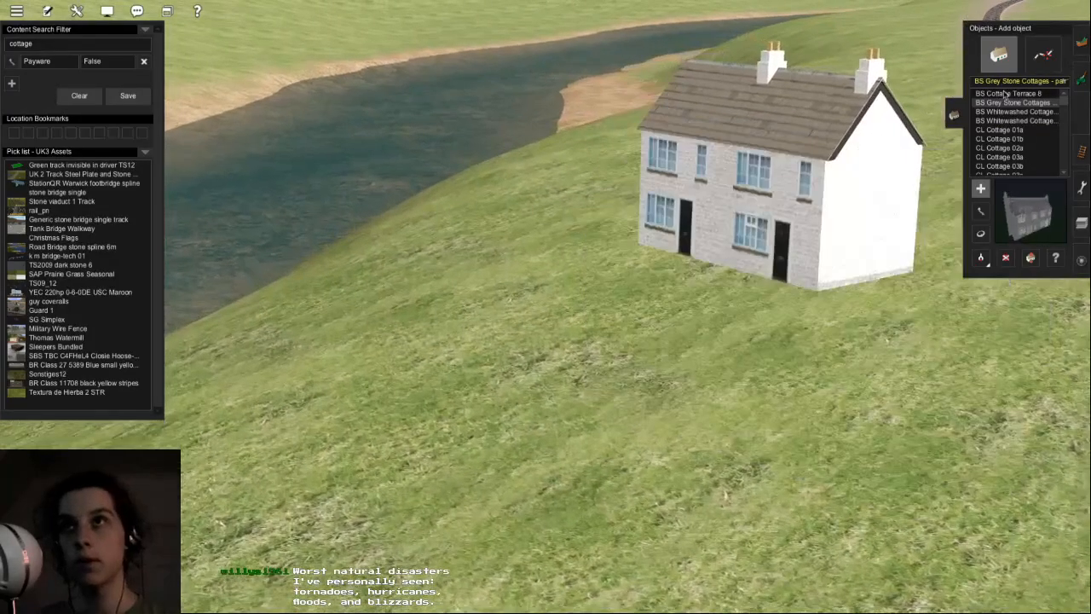
key("ctrl+z")
key("ctrl+y")
left_click(1008, 92)
left_click(637, 345)
key("ctrl+z")
- Fine-tune the placement of the whitewashed cottages between river and track and check their height with Adjust height
key("r")
left_click_drag(801, 210, 828, 215)
scroll(823, 213, "down", 5)
key("Left")
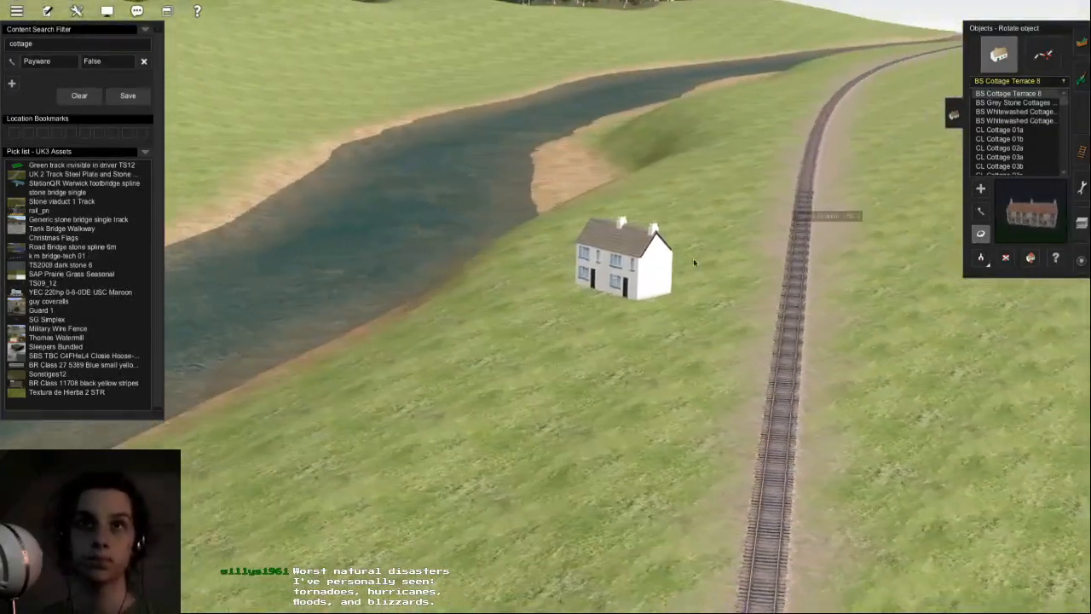
key("m")
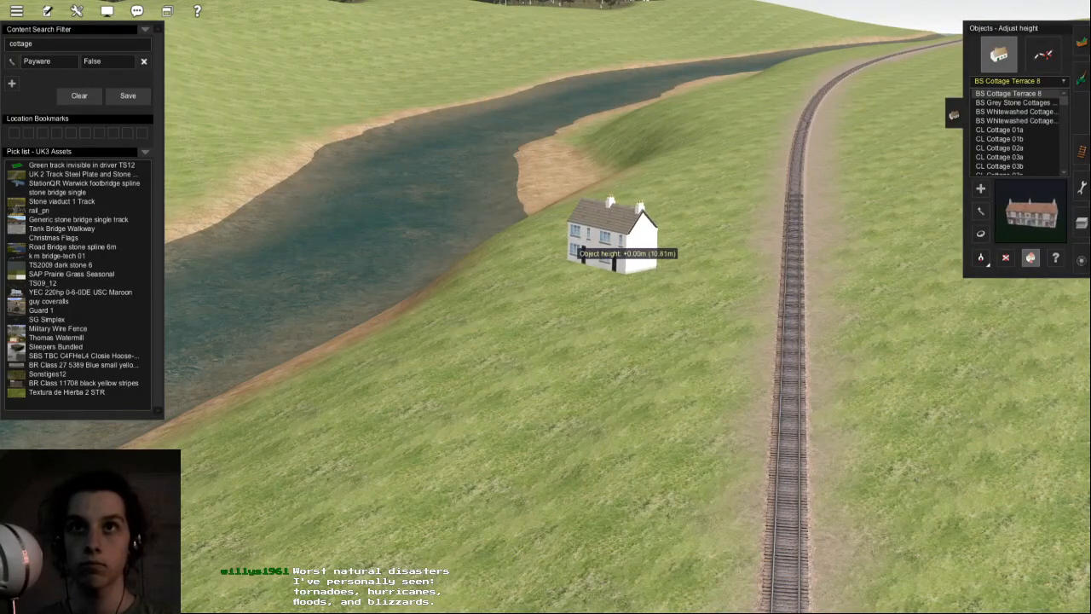
- Switch to topology shaping and pick up the 10.76 ground height beside the whitewashed cottages
left_click(1082, 43)
key("Left")
scroll(901, 151, "up", 4)
left_click(1057, 50)
key("Right")
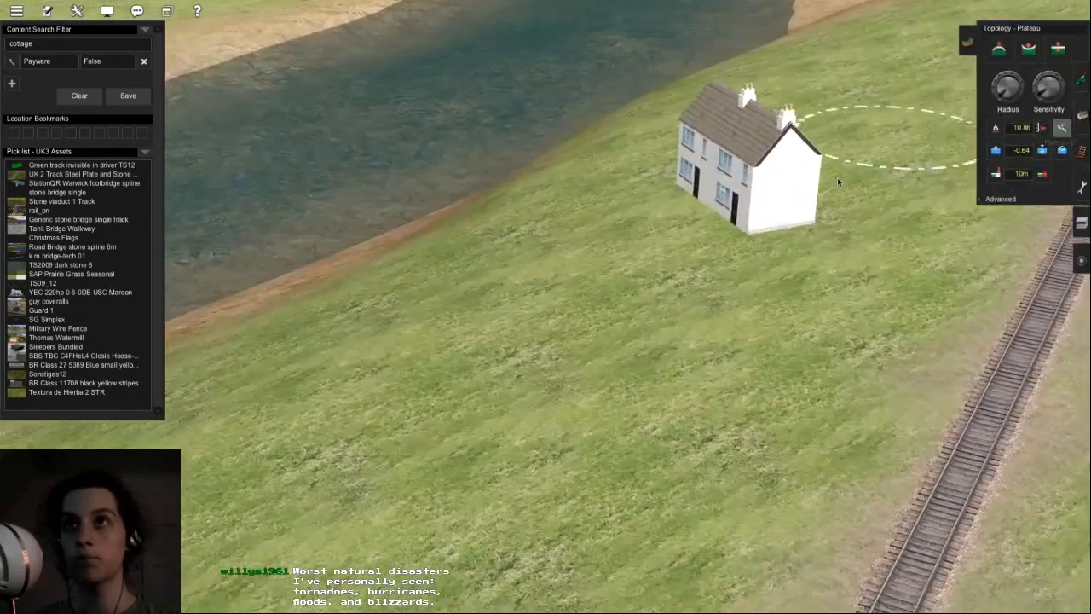
left_click_drag(1042, 94, 1039, 95)
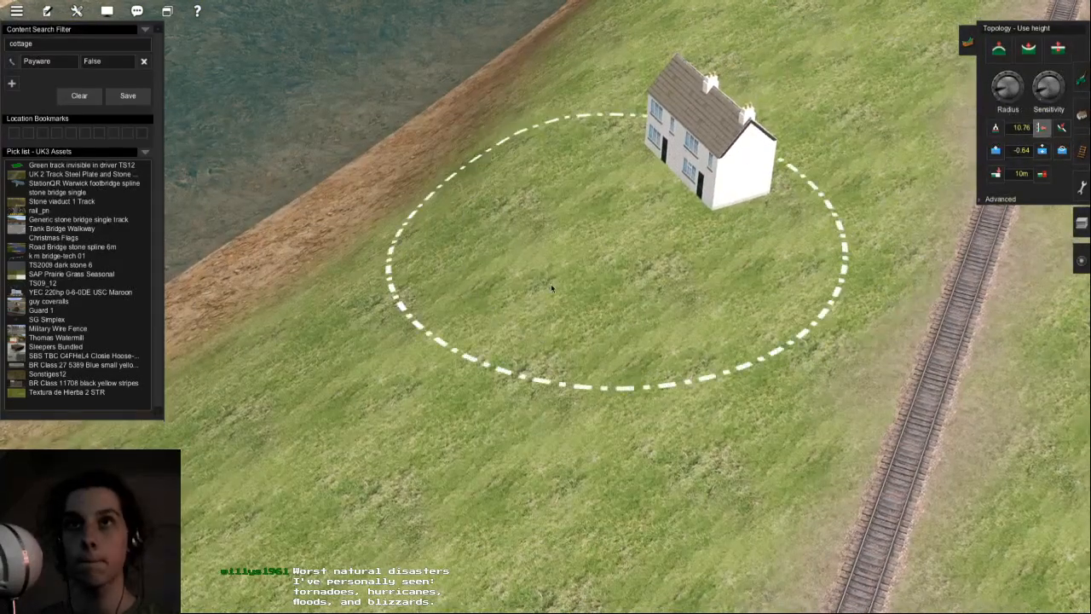
- Examine the slope around the whitewashed cottages from several angles with the terrain brush ready
scroll(597, 266, "down", 3)
key("Right")
key("Down")
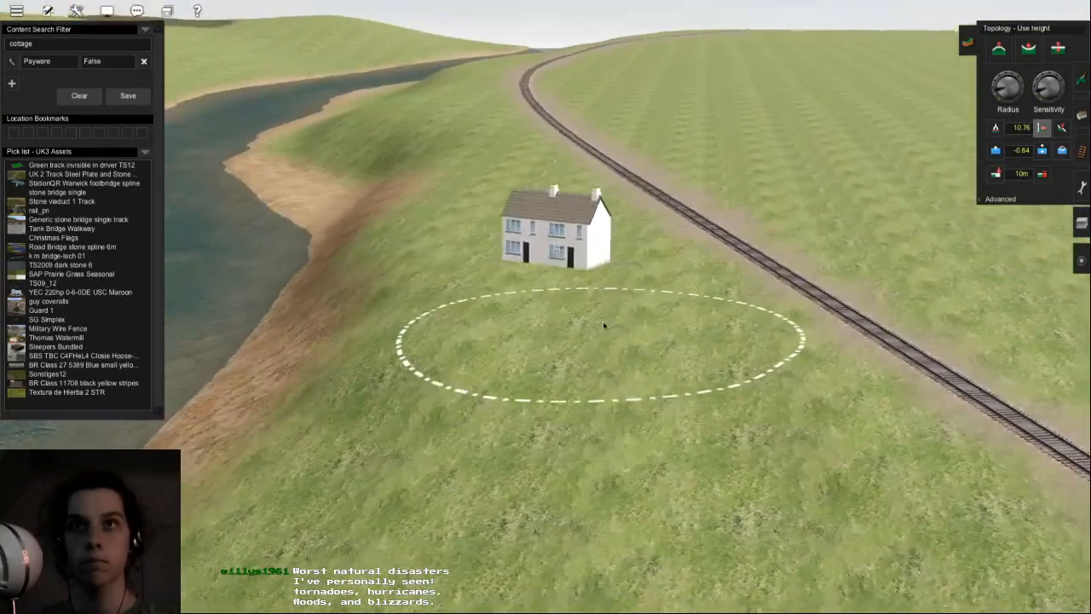
key("Right")
key("Down")
key("Up")
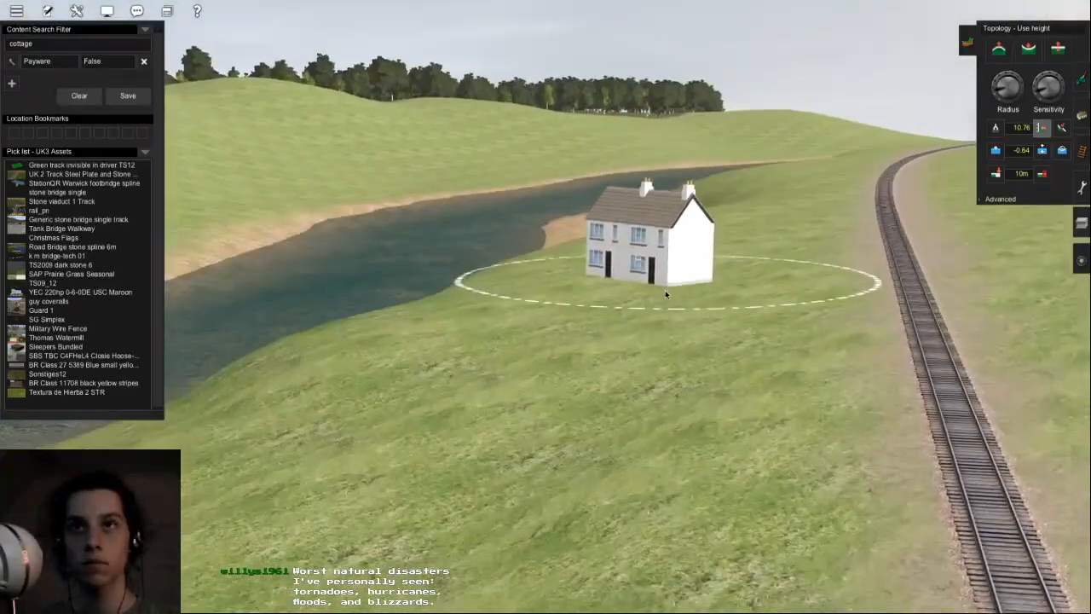
key("Up")
key("Right")
key("Down")
- Set the terrain height to 8.92 from the ground near the cottages and choose Use height
left_click(1062, 127)
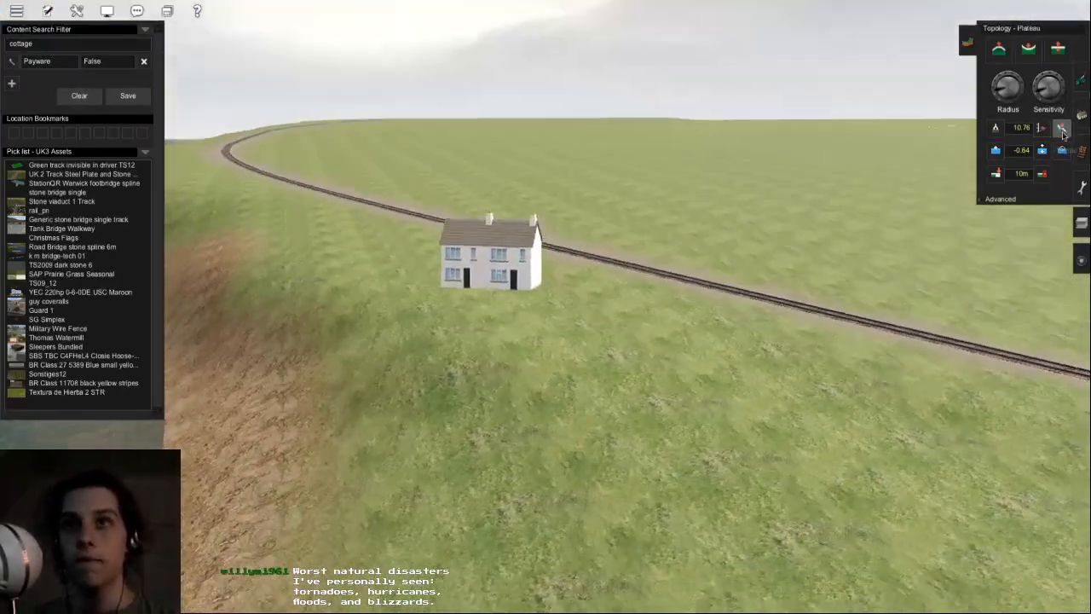
key("Right")
key("Up")
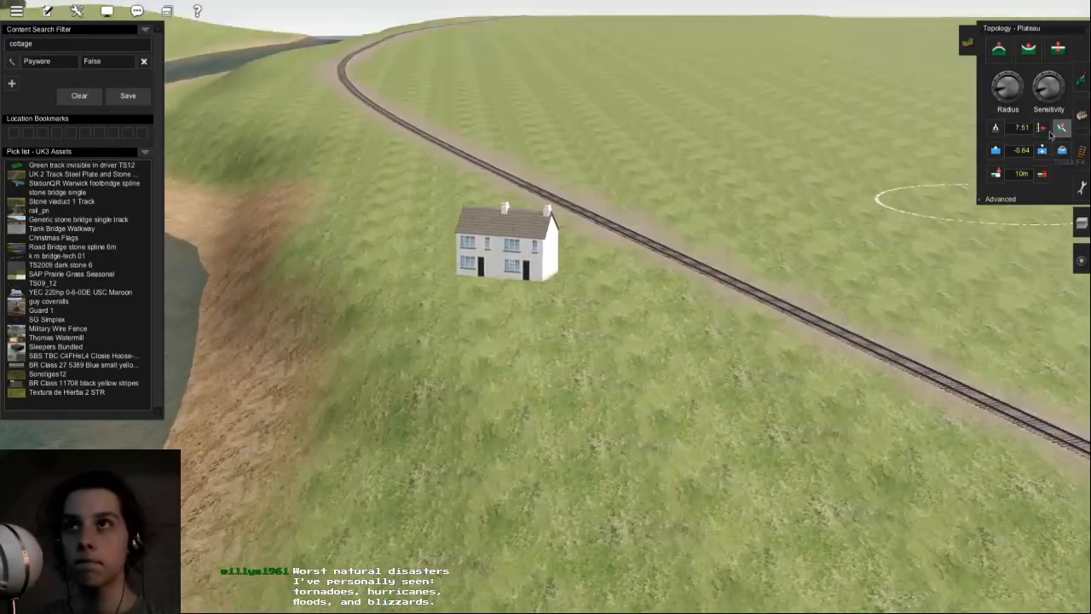
key("Right")
left_click(1041, 128)
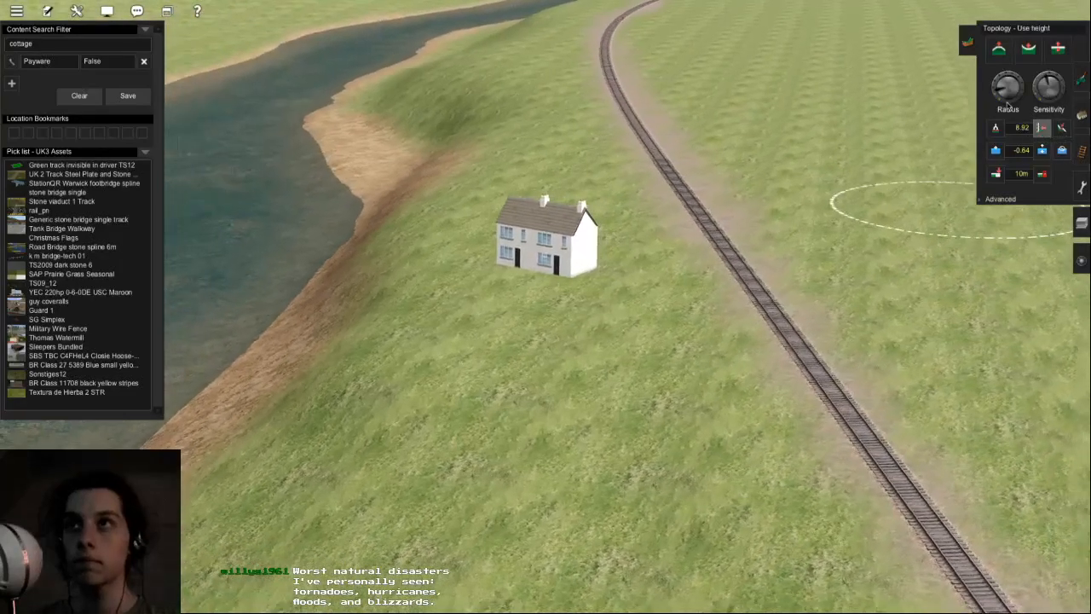
- Level the riverside ground around the whitewashed cottages at height 8.92 and switch to the Plateau tool
key("Up")
key("Down")
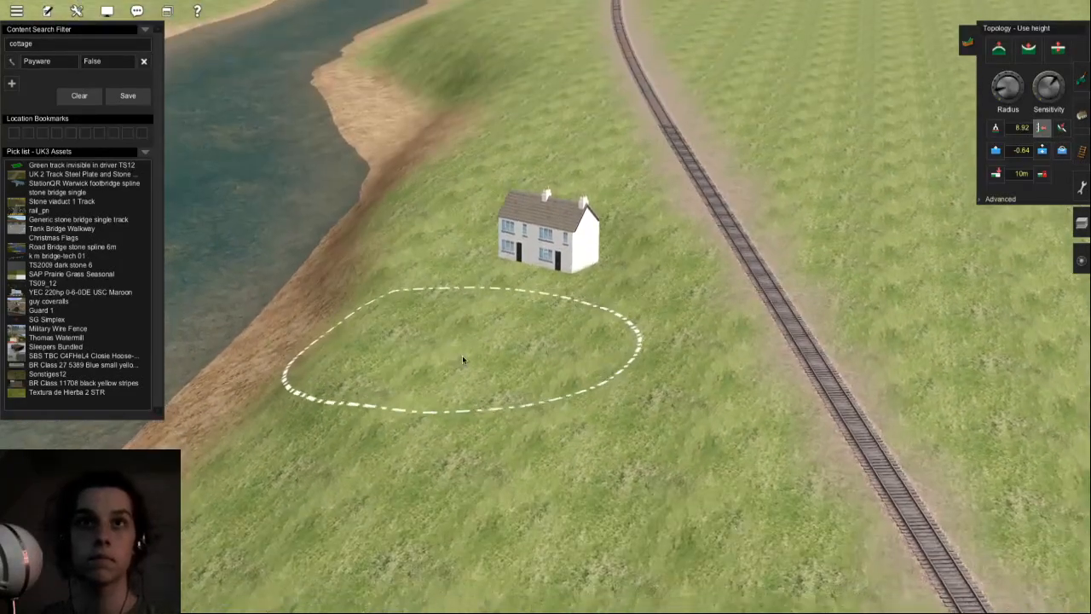
key("Up")
key("Up")
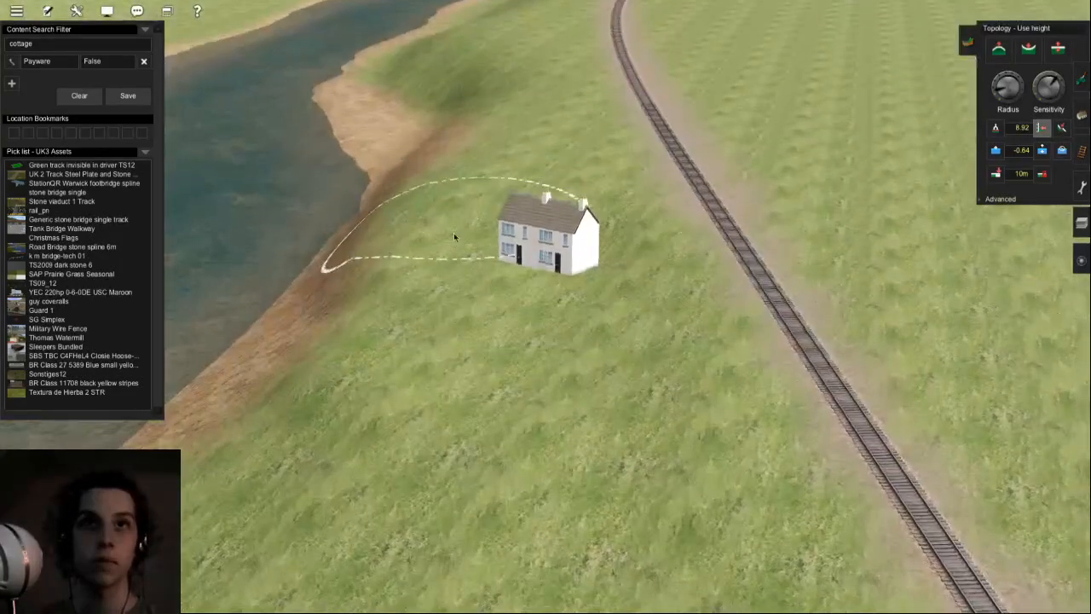
key("Down")
key("Up")
left_click(1062, 127)
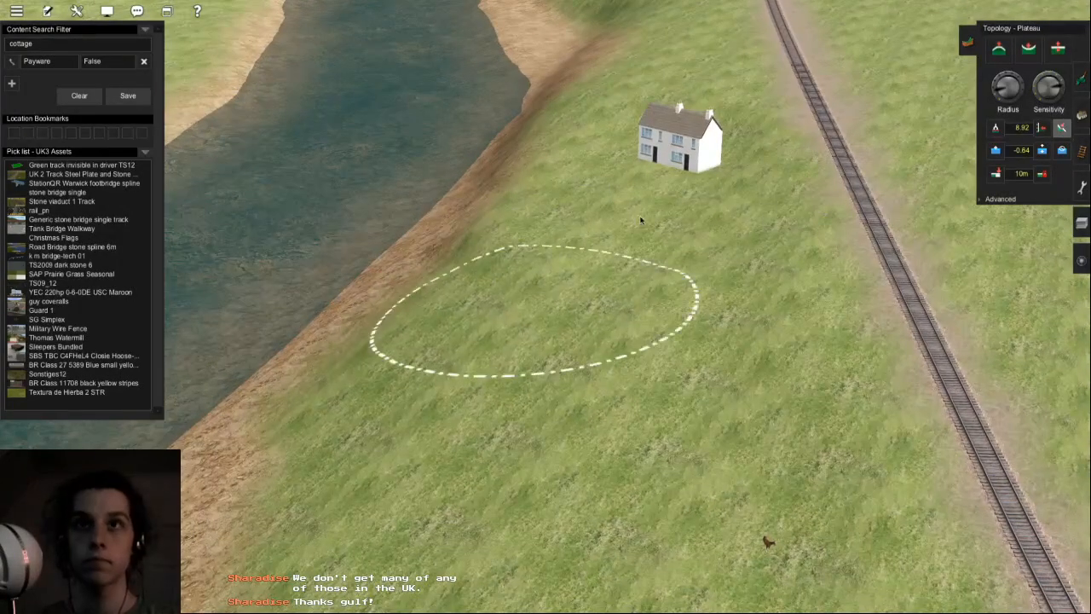
right_click(647, 257)
key("Down")
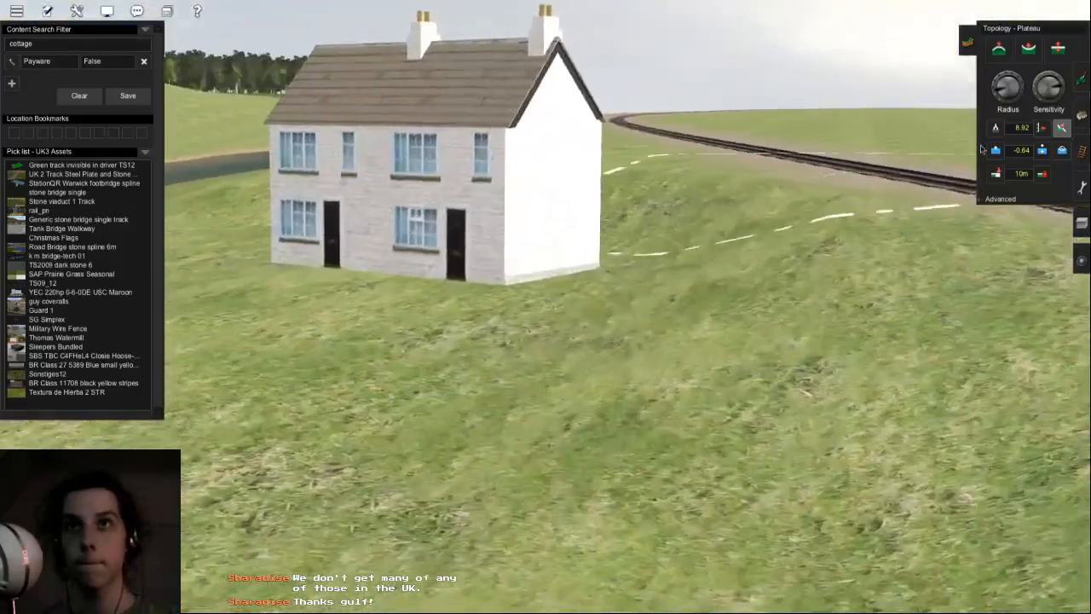
key("Up")
- Switch to ground painting and examine the bare earth texture around the grey shed by the river
left_click(1084, 78)
scroll(787, 457, "down", 5)
right_click(787, 457)
key("Left")
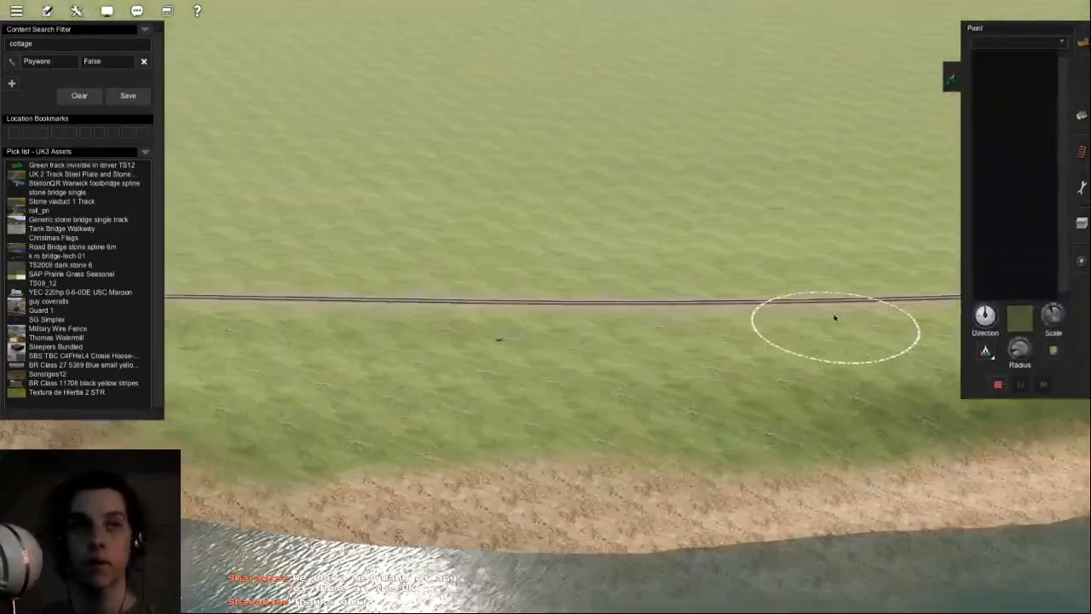
right_click(493, 72)
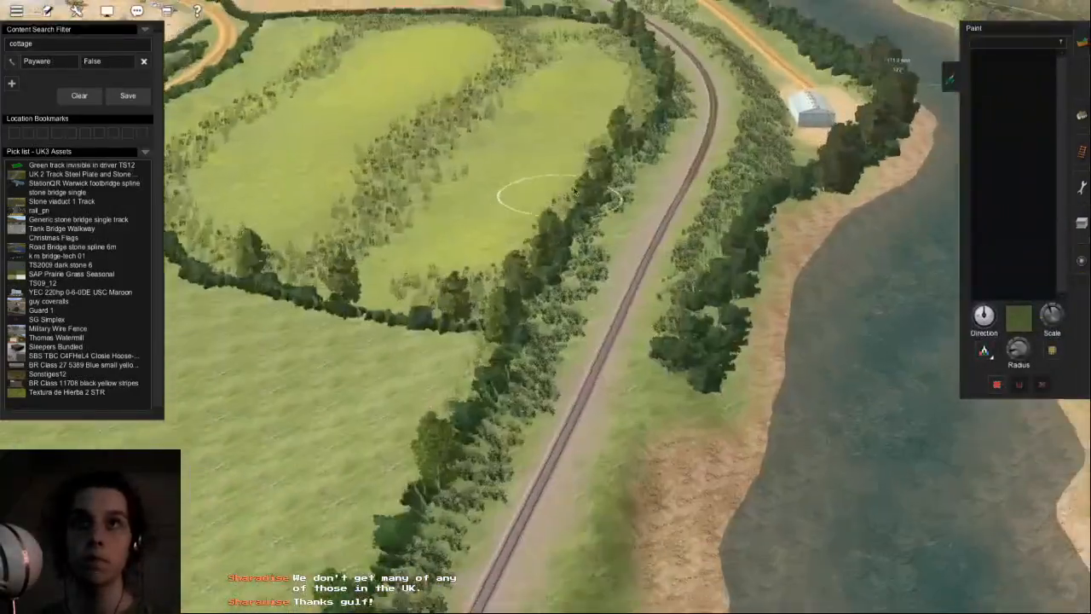
right_click(682, 175)
scroll(596, 308, "up", 3)
scroll(626, 309, "up", 3)
key("Down")
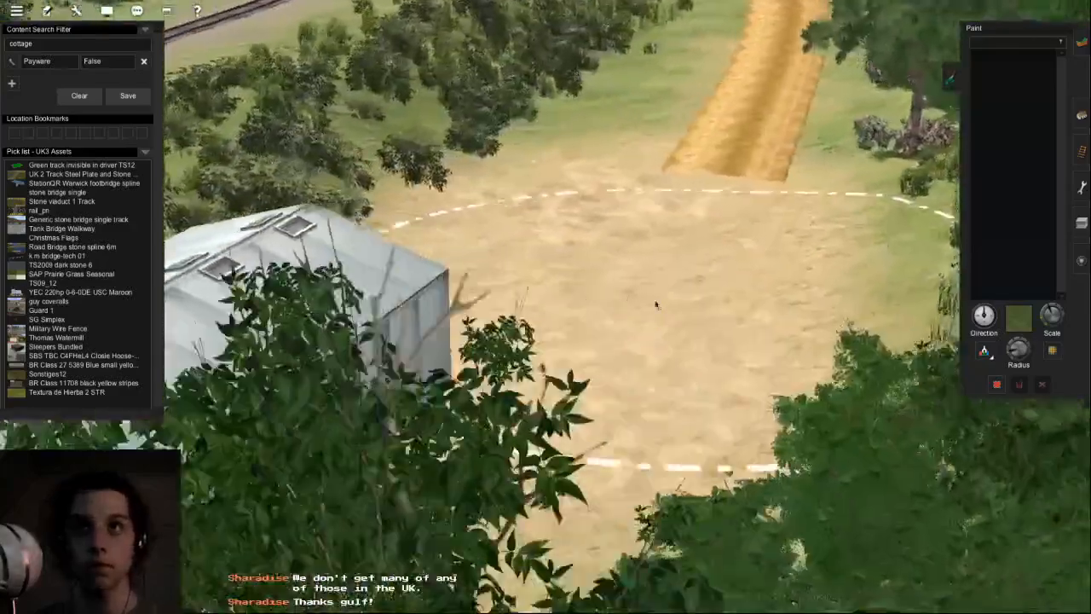
key("Up")
- Pick up the PBR Dirt Mud ground texture from the verge beside the orange dirt track
right_click(500, 7)
scroll(546, 43, "down", 3)
right_click(584, 68)
right_click(577, 112)
key("g")
right_click(506, 122)
right_click(618, 371)
scroll(614, 418, "up", 5)
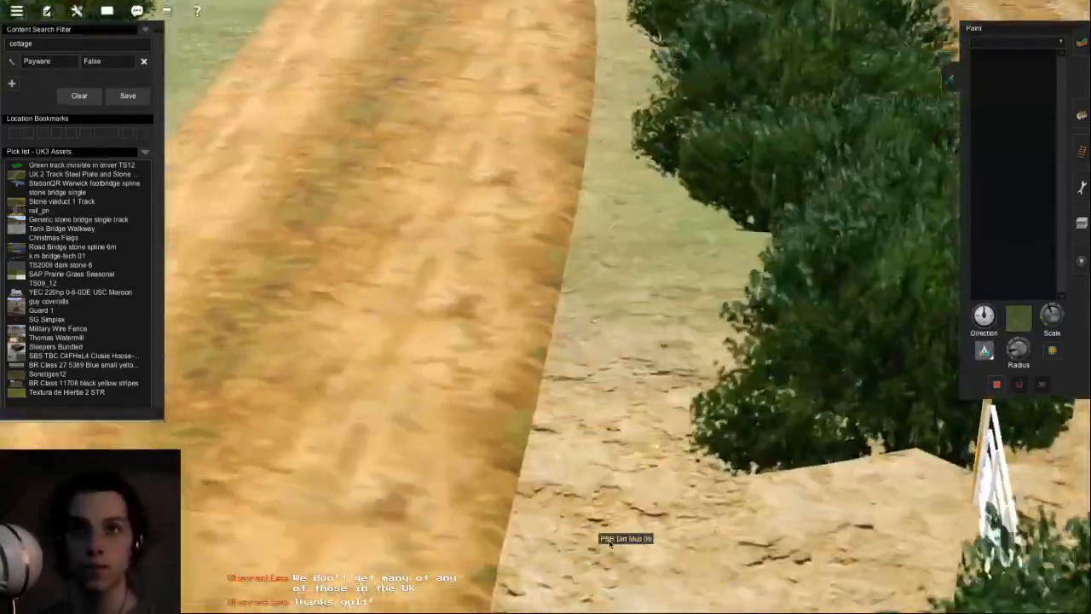
left_click(622, 501)
- Follow the hedged dirt track and the wooded riverbank back to the railway near the whitewashed cottages
scroll(627, 503, "down", 4)
key("Right")
key("Up")
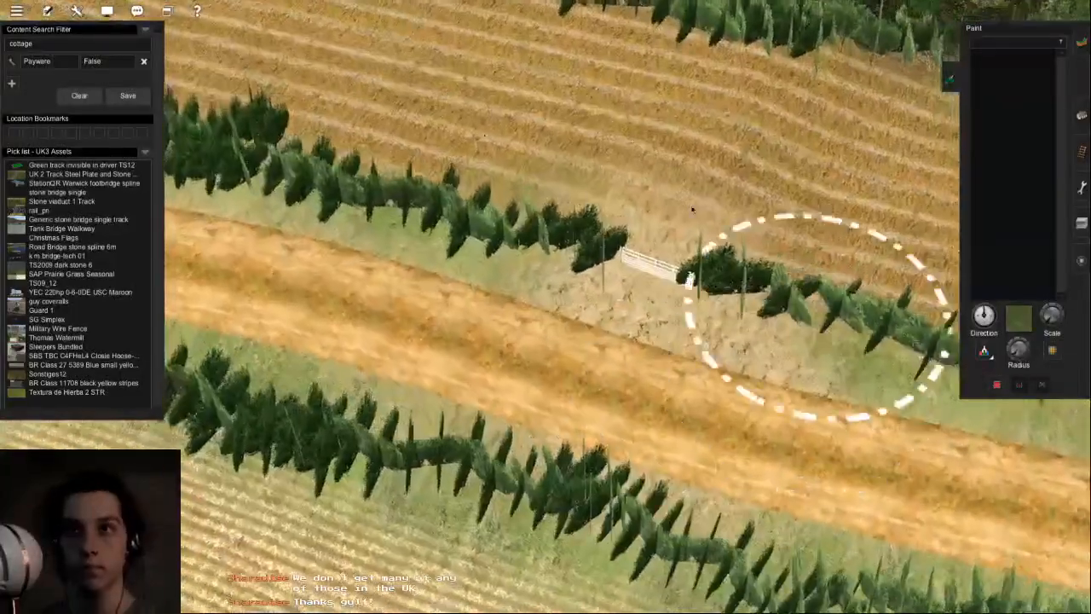
right_click(654, 298)
scroll(881, 207, "down", 4)
key("Right")
key("Down")
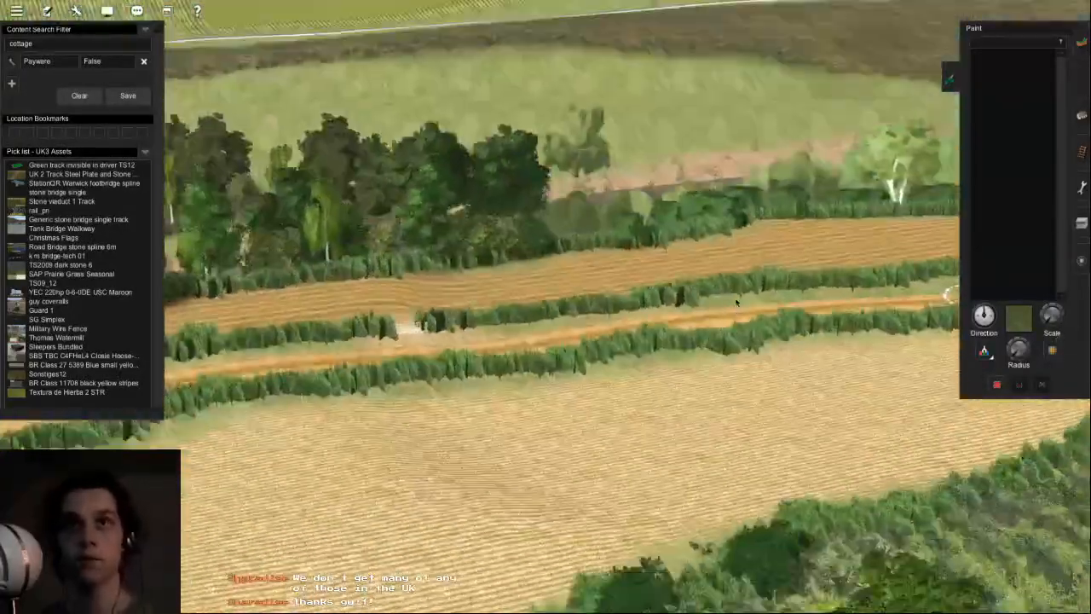
right_click(806, 222)
right_click(724, 136)
right_click(724, 145)
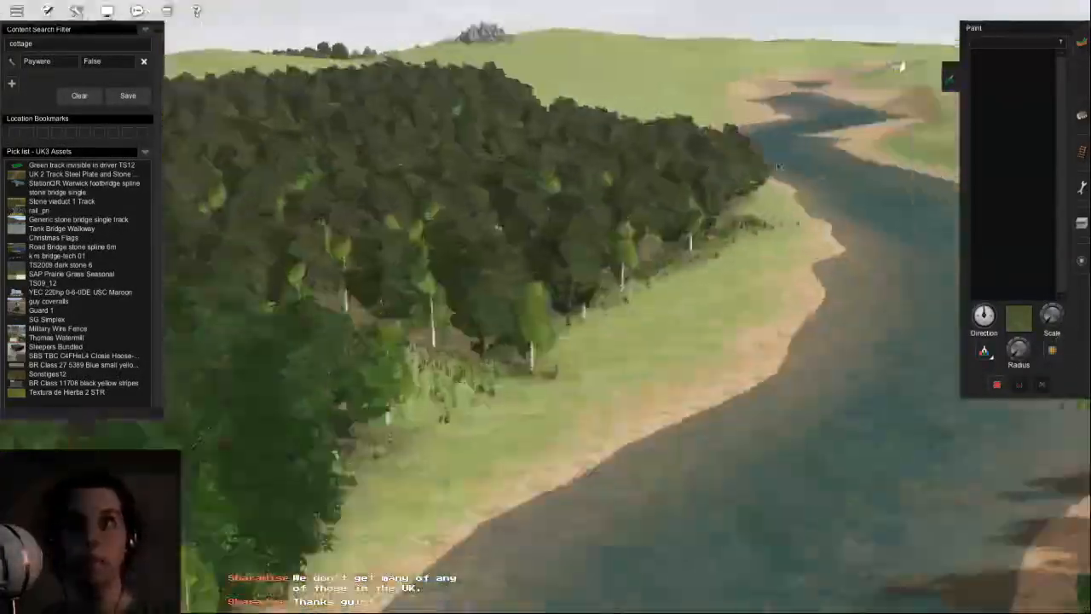
key("Right")
right_click(511, 150)
key("Right")
right_click(469, 263)
key("Up")
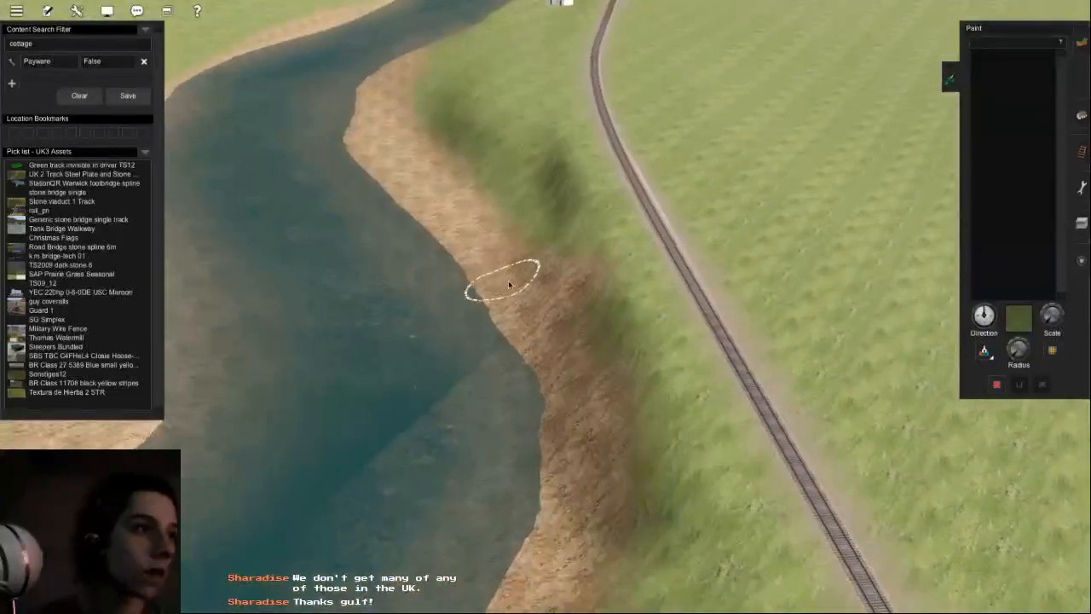
mouse_move(530, 298)
right_mouse_down()
mouse_move(552, 303)
mouse_move(548, 281)
right_mouse_up()
- Enlarge the paint brush and paint a patch of the dirt texture on the grass around the whitewashed cottages
right_click(575, 101)
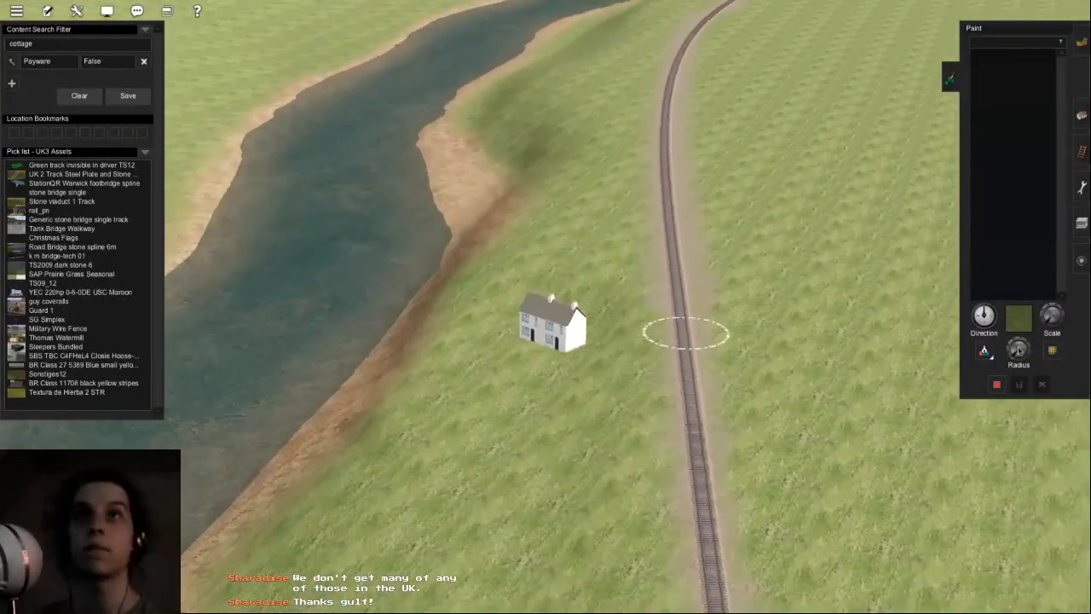
right_click(482, 542)
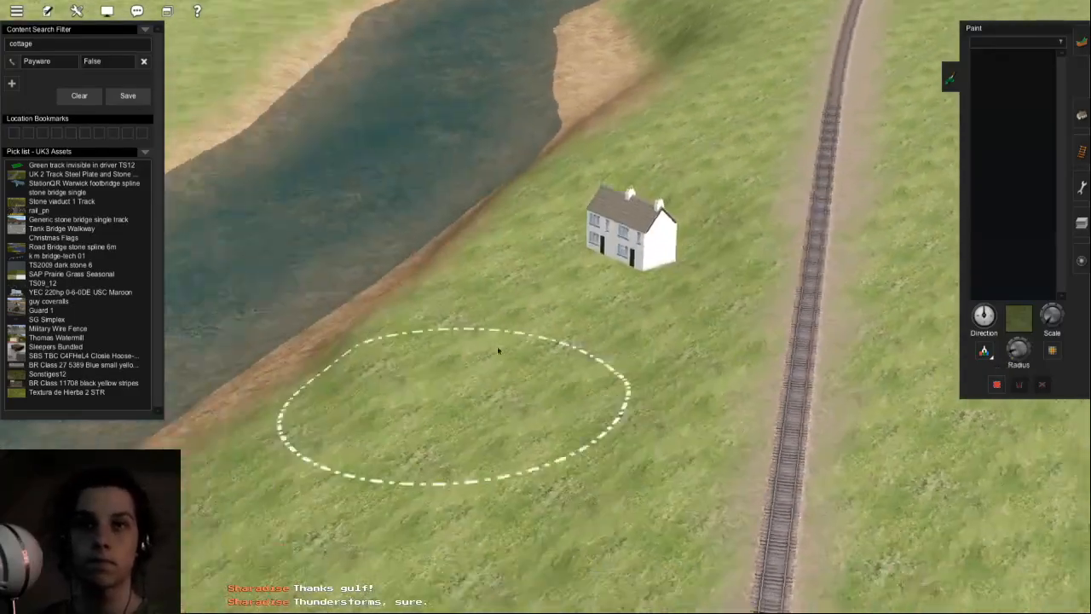
left_click(627, 277)
left_click(653, 295)
key("Left")
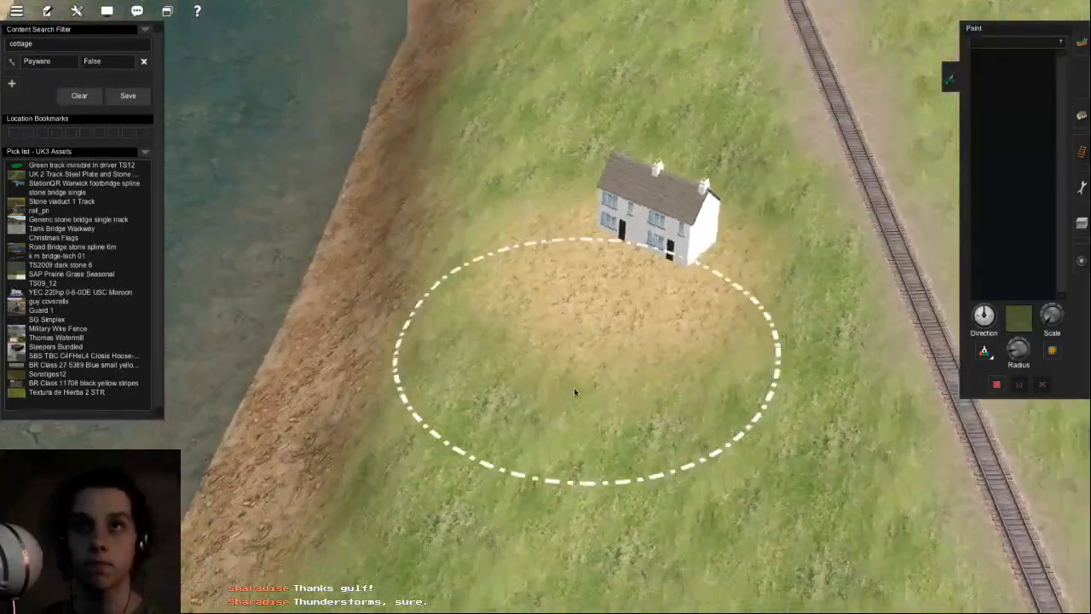
key("Down")
right_click(562, 467)
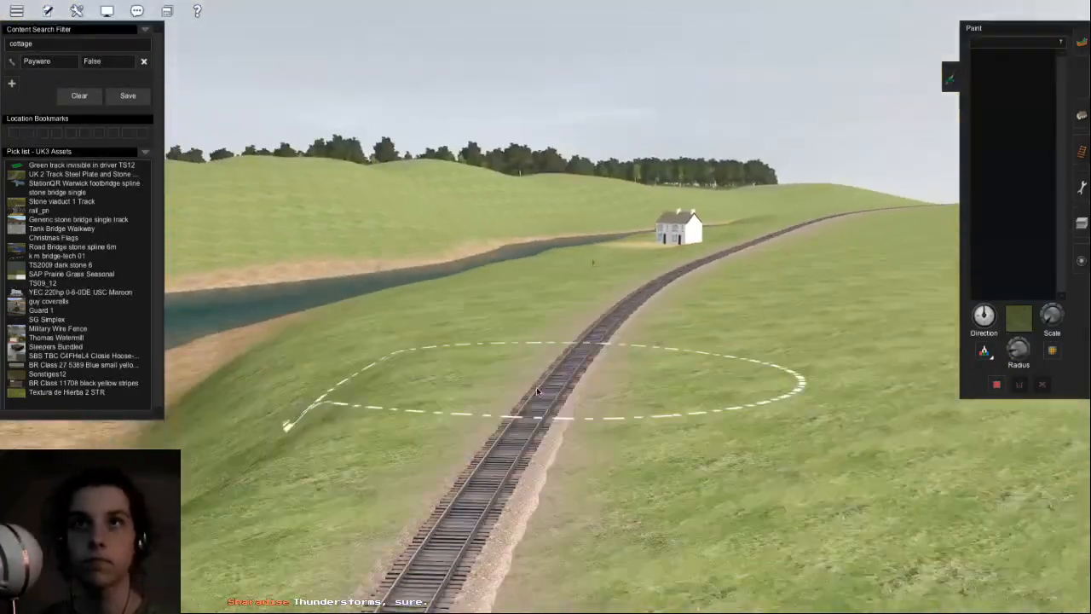
- Save the route and take the Trainz window out of full screen
key("ctrl+s")
key("Return")
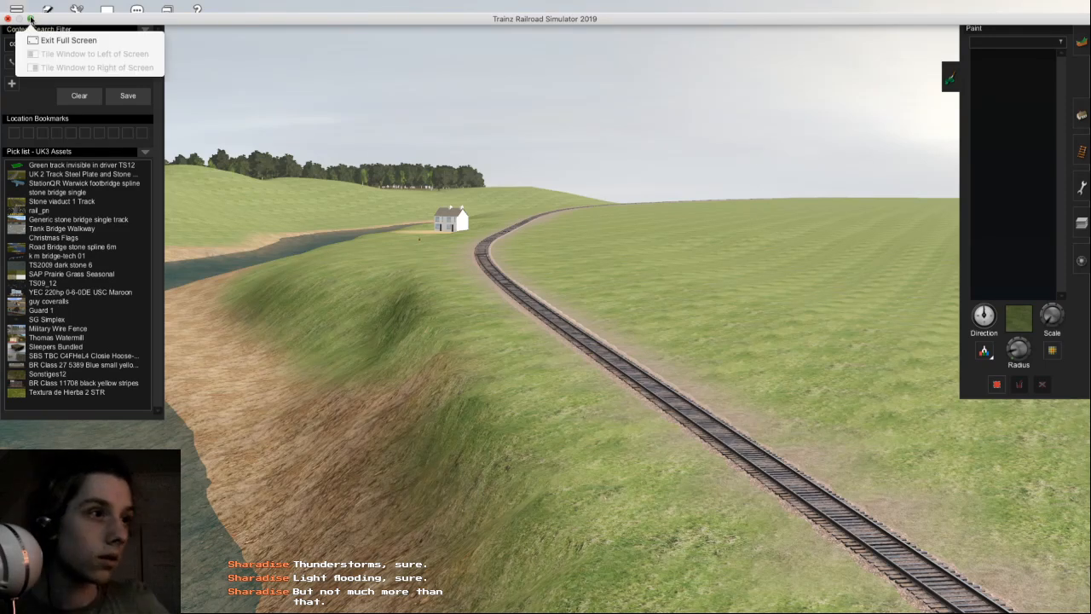
left_click(29, 18)
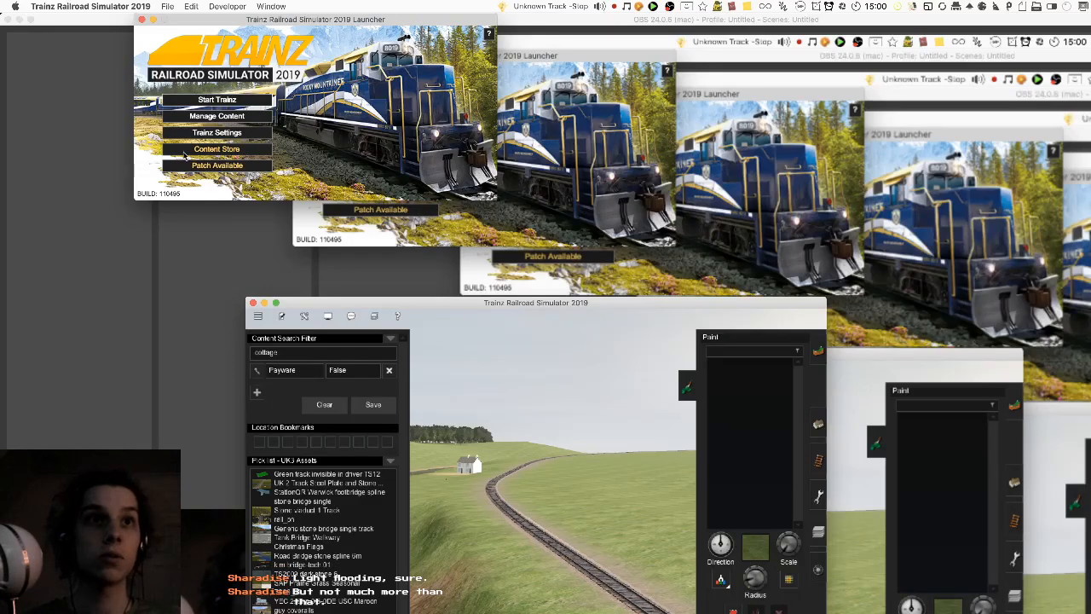
- Close Surveyor without saving again and quit the Trainz launcher
left_click(252, 302)
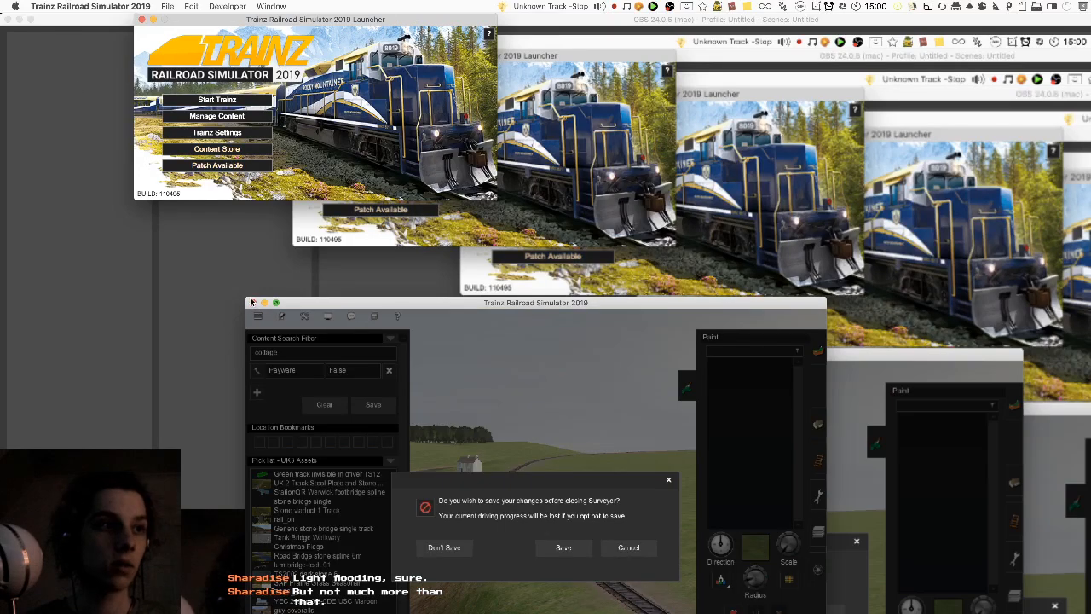
left_click(443, 547)
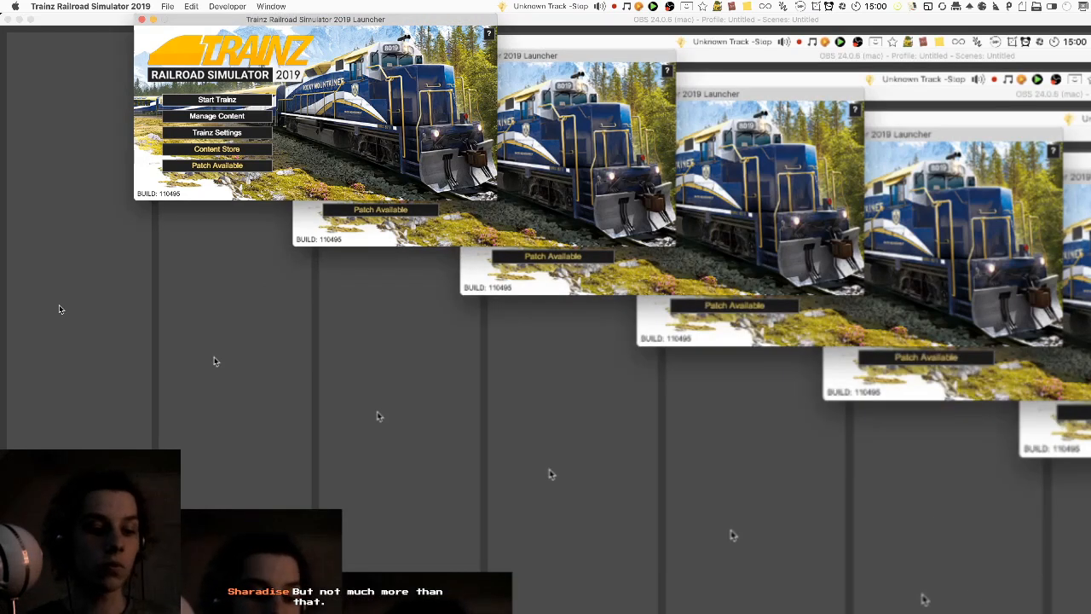
key("super+q")
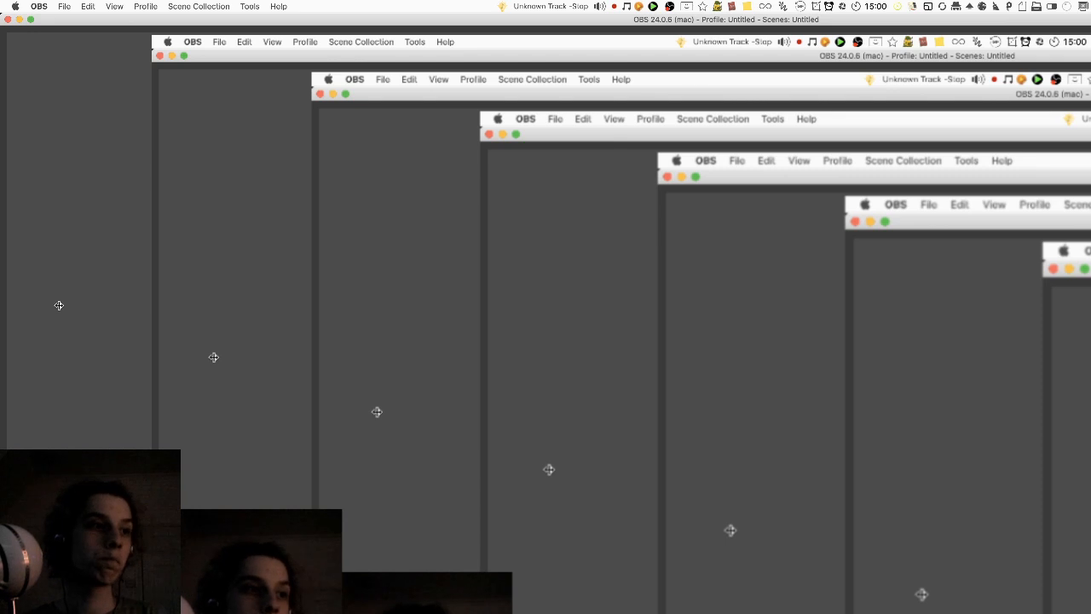
- Search the computer for "Looe" and close the search
key("super+space")
type("Looe")
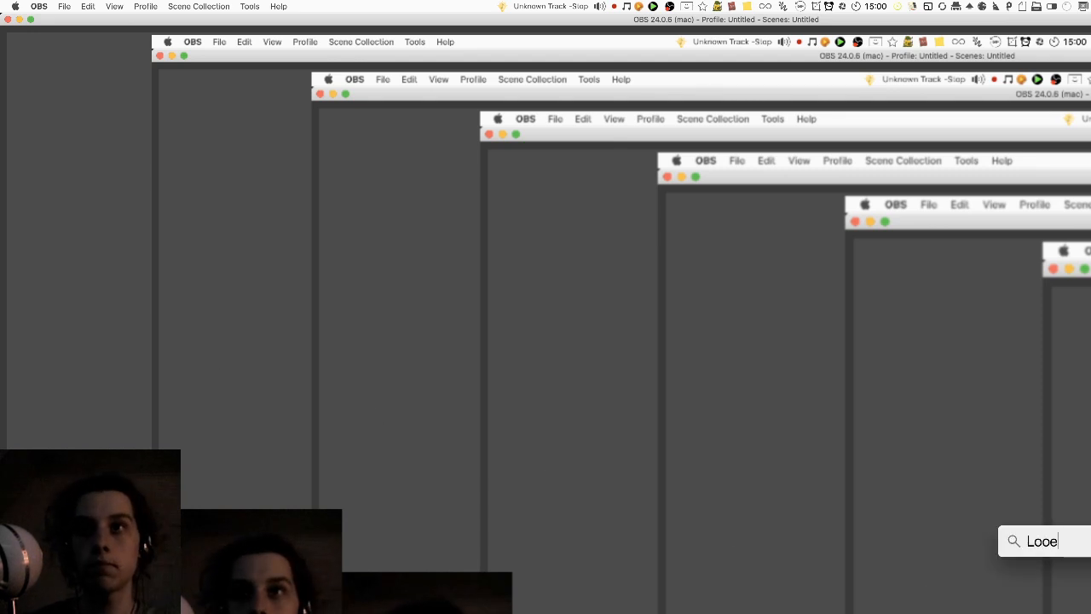
scroll(892, 416, "up", 10, "ctrl")
scroll(683, 367, "down", 3, "ctrl")
scroll(714, 582, "down", 10, "ctrl")
key("Escape")
key("Escape")
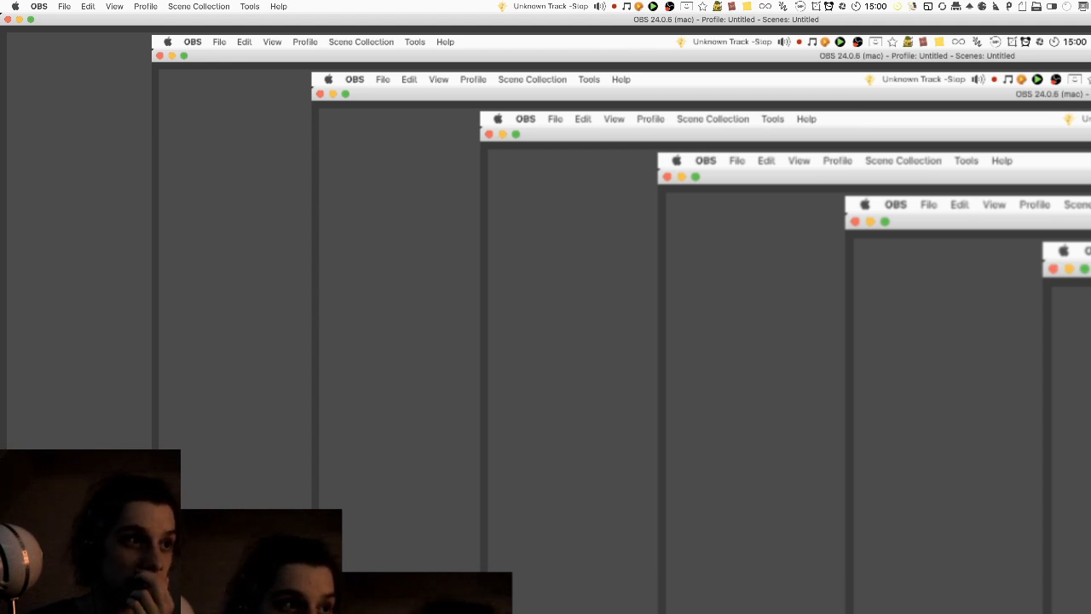
key("super+Tab")
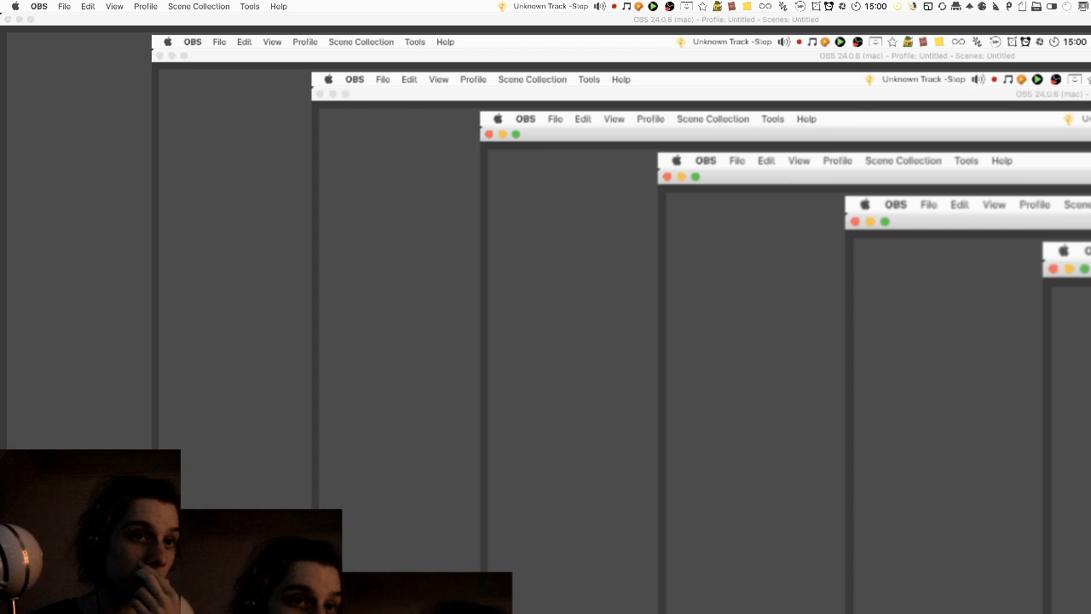